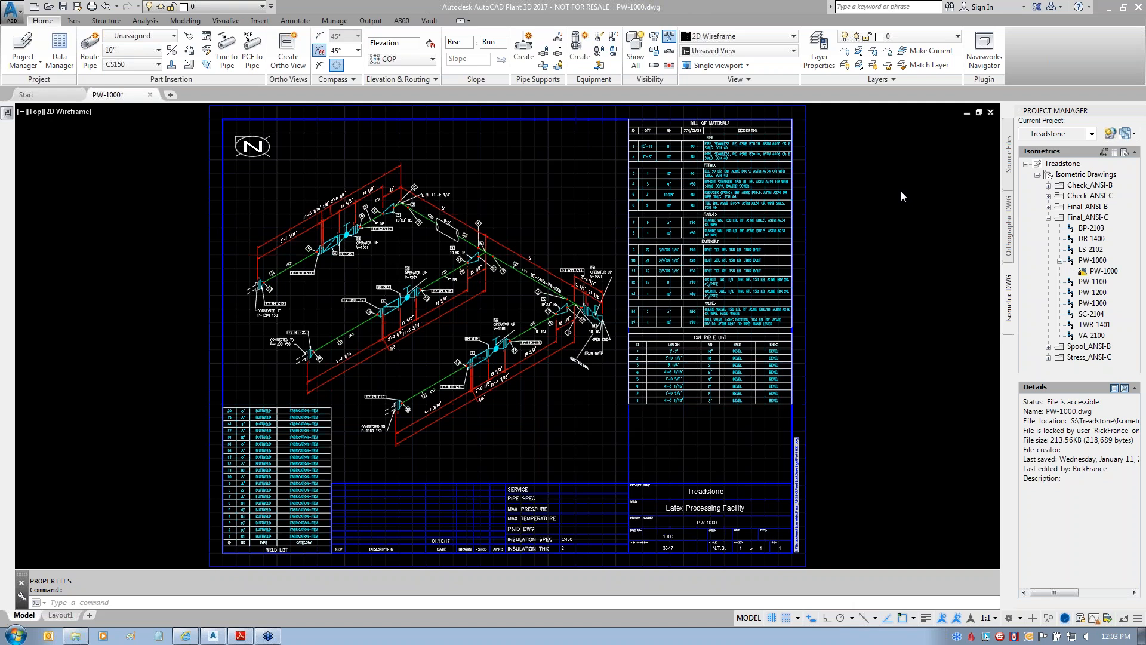
- Examine the area, unit and type fields in the PW-1000 isometric's title block
click(1088, 219)
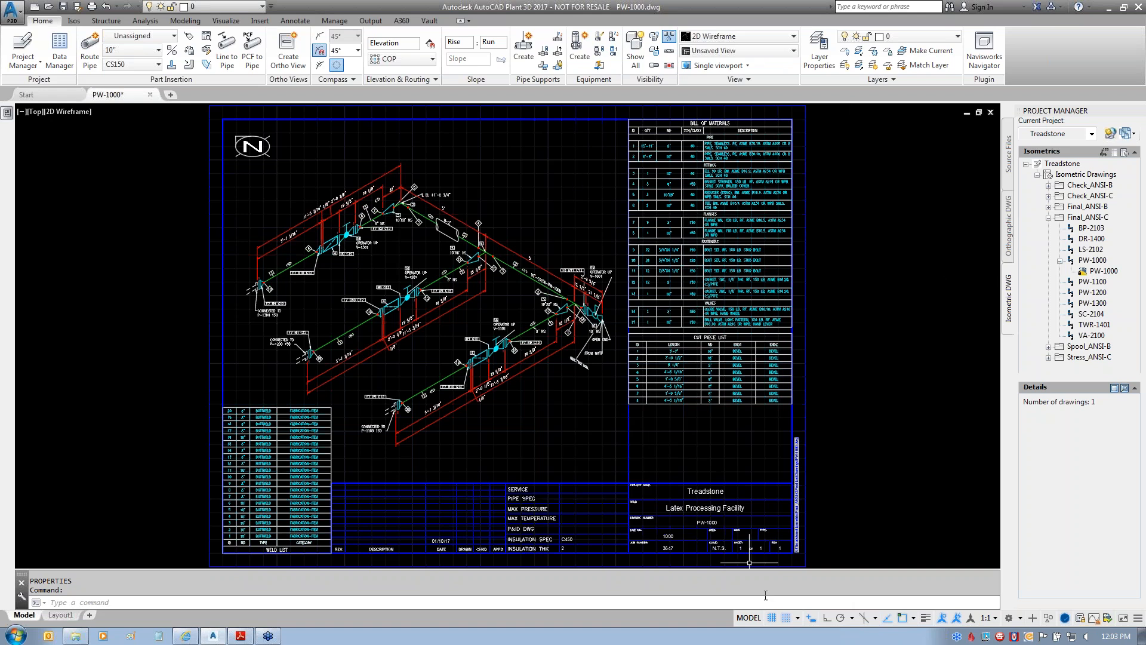
scroll(760, 566, up, 6)
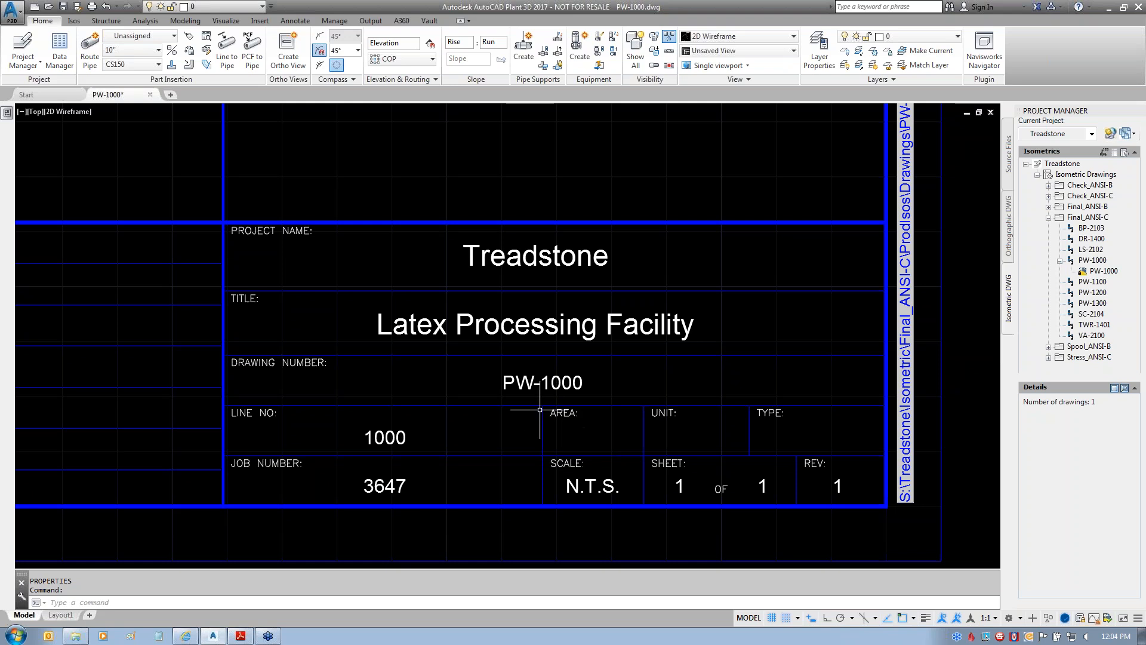
mouse_move(561, 408)
mouse_down()
mouse_move(719, 394)
mouse_move(627, 465)
mouse_up()
drag(561, 478, 558, 393)
mouse_move(763, 385)
mouse_down()
mouse_move(892, 437)
mouse_move(871, 377)
mouse_up()
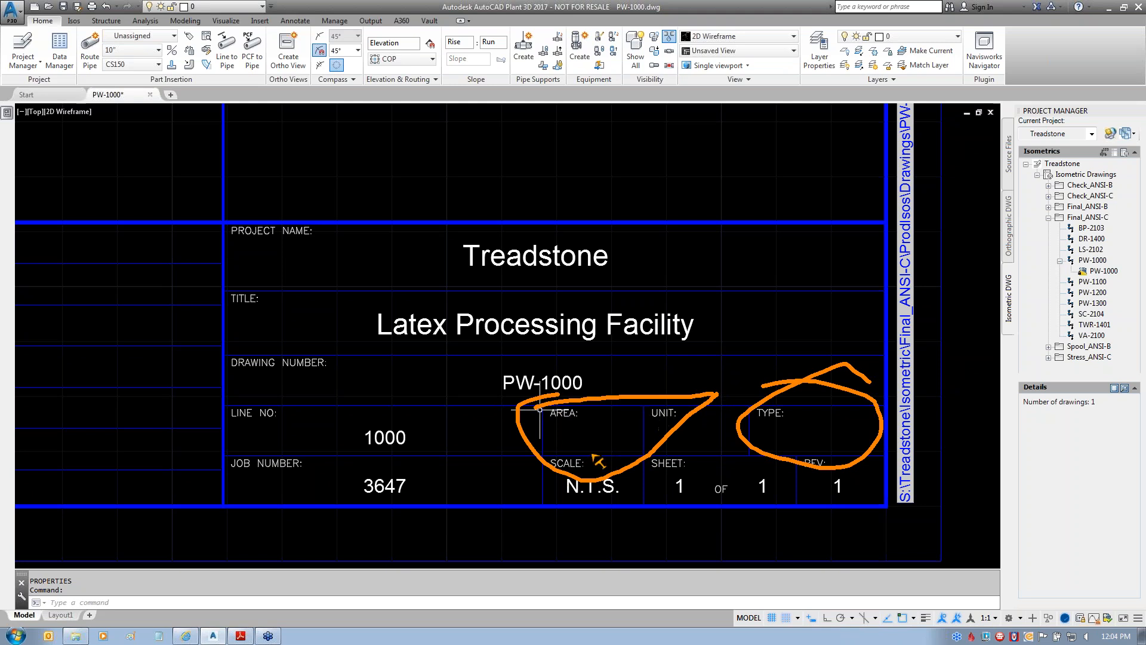
- Examine the service, pipe spec, pressure, temperature, P&ID and insulation fields beside the title block
key(Escape)
scroll(412, 421, down, 2)
mouse_move(250, 412)
middle_down()
mouse_move(396, 424)
mouse_move(552, 397)
middle_up()
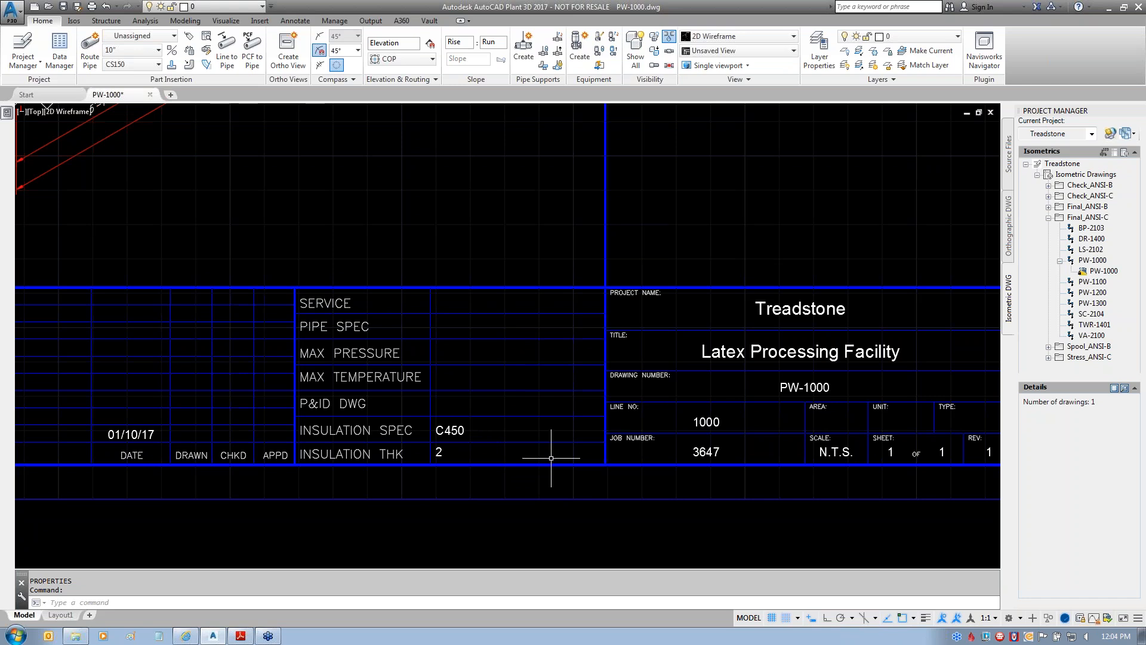
scroll(550, 458, down, 2)
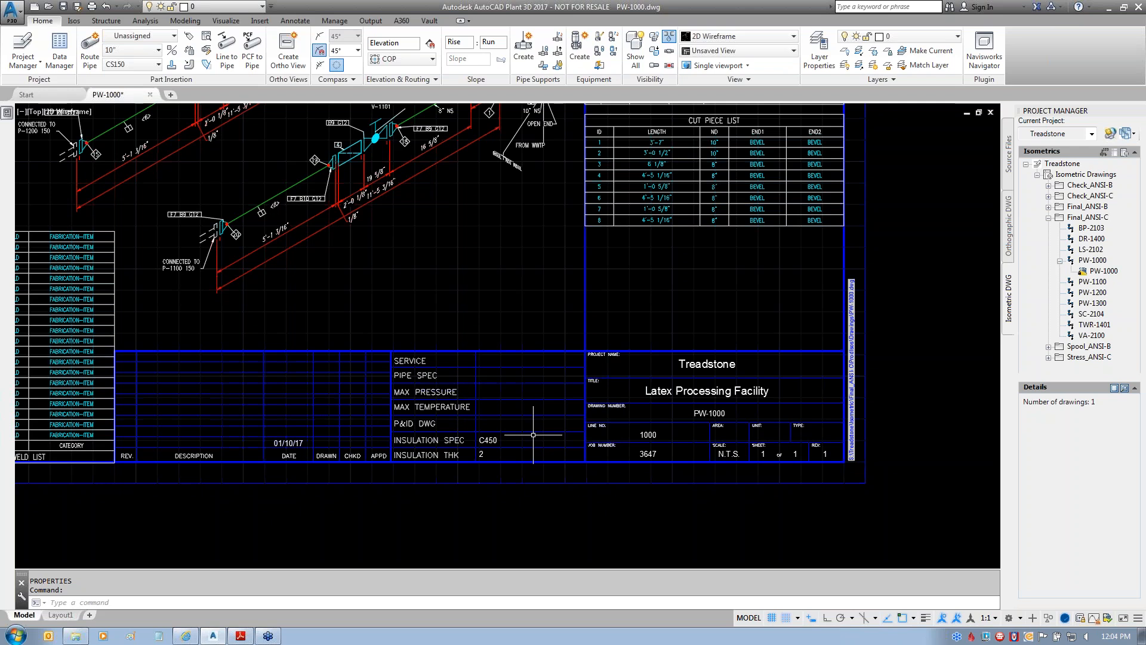
middle_click(723, 309)
middle_click(723, 309)
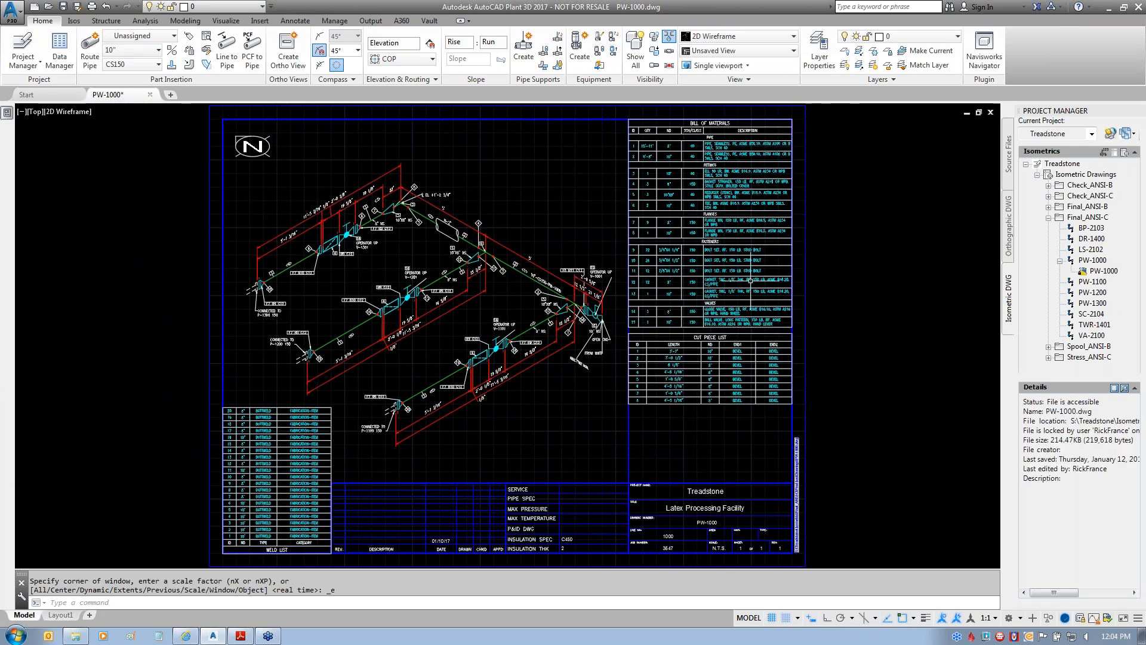
- Close the PW-1000 drawing without saving changes and start a new blank drawing
click(1062, 164)
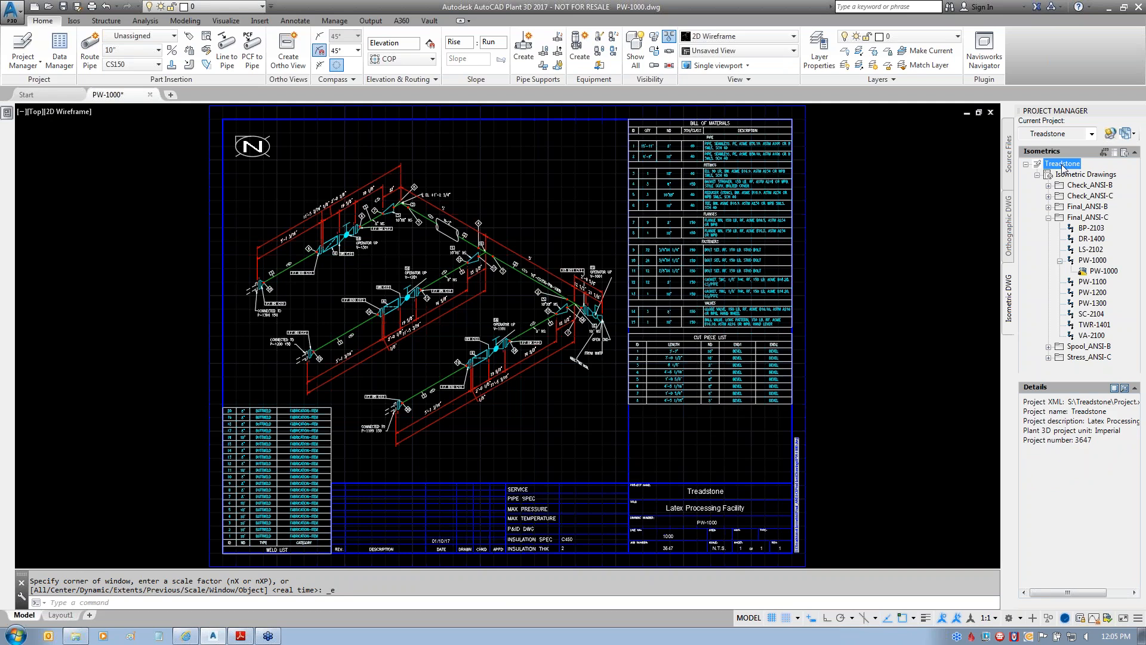
click(150, 95)
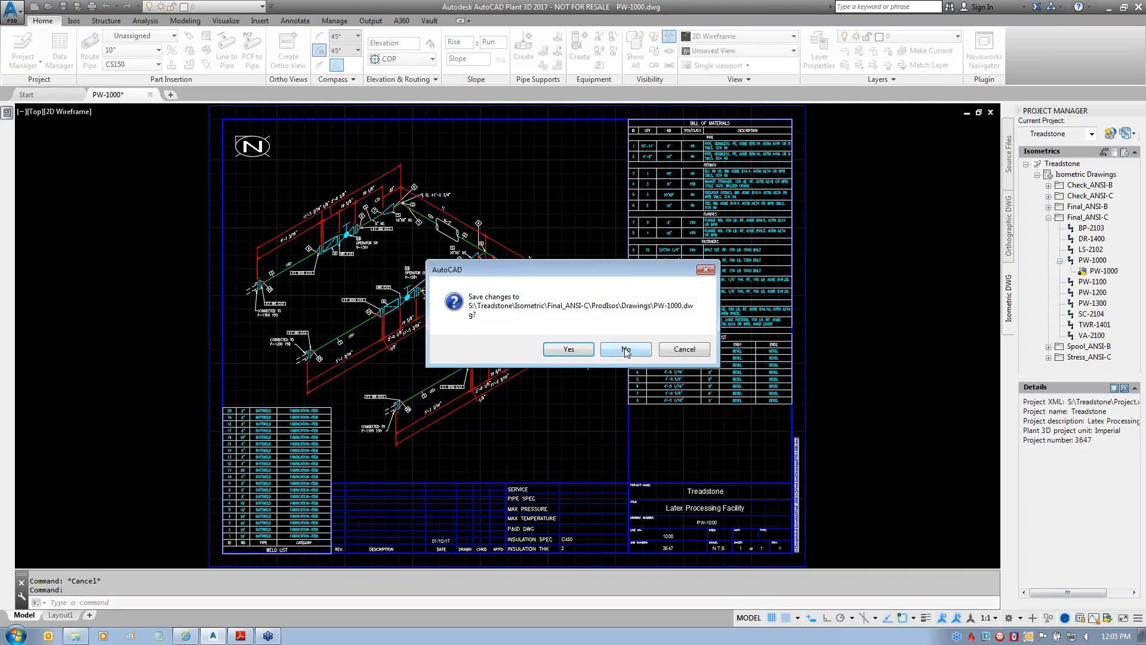
click(625, 350)
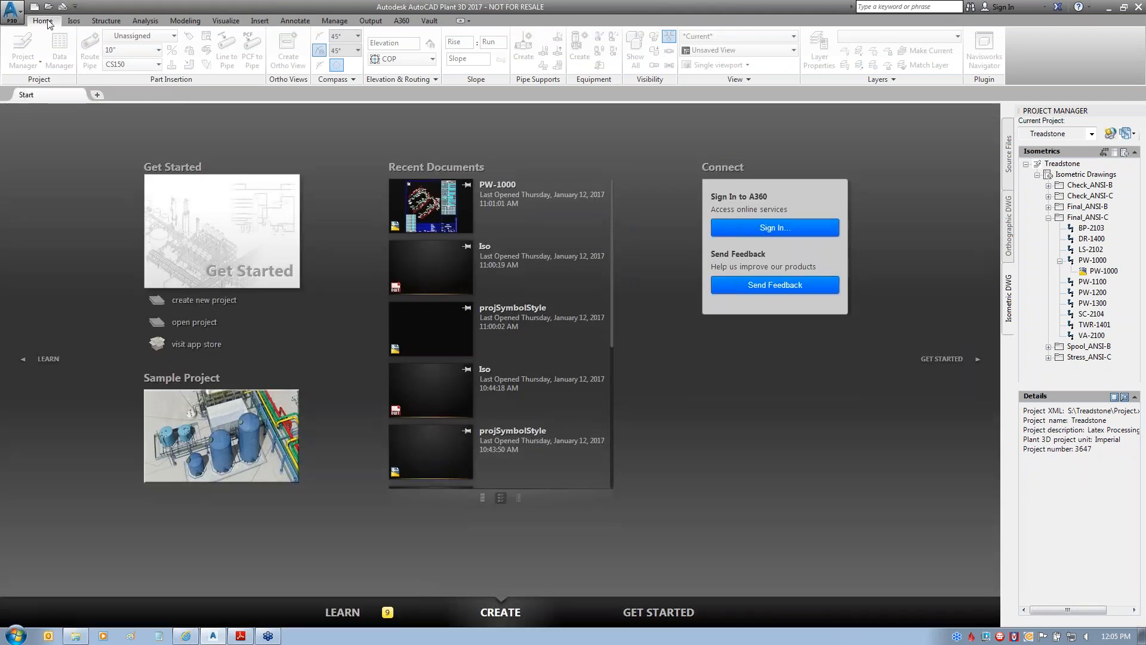
click(35, 7)
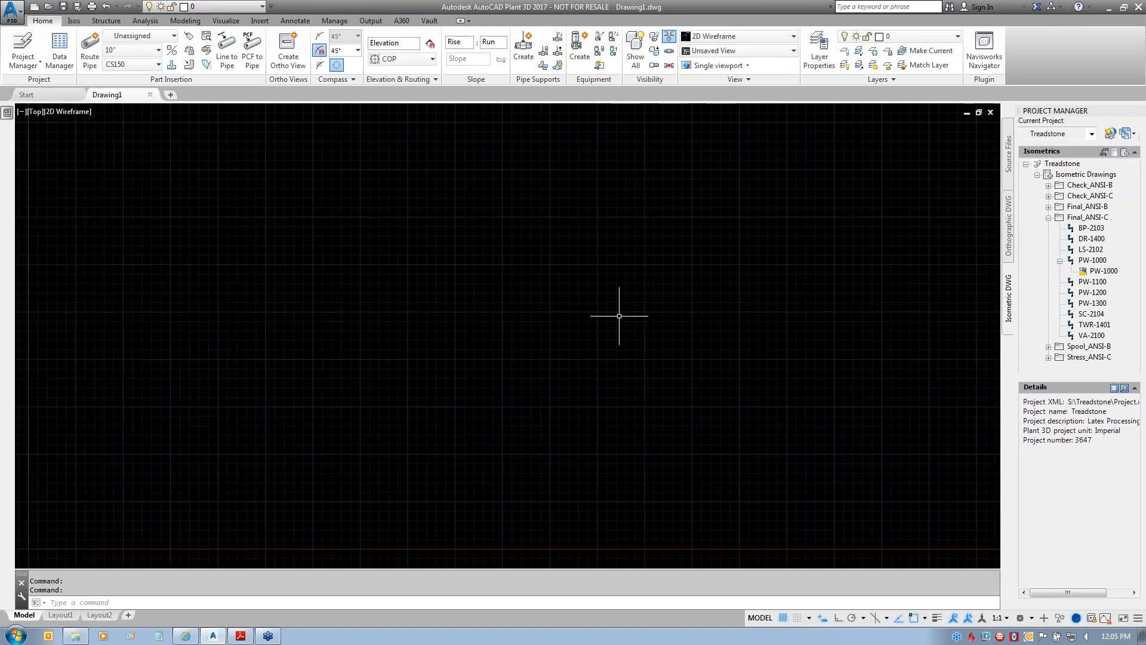
- Open the Treadstone project's setup and display the isometric Title Block and Display settings for Final_ANSI-C
click(1062, 165)
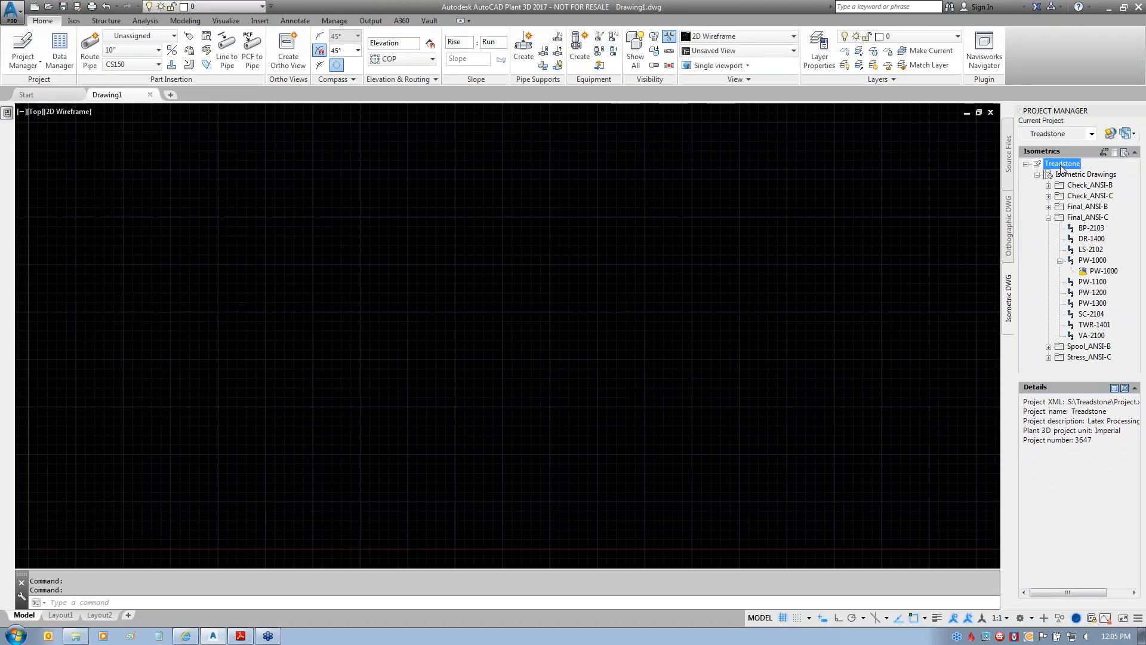
right_click(1061, 166)
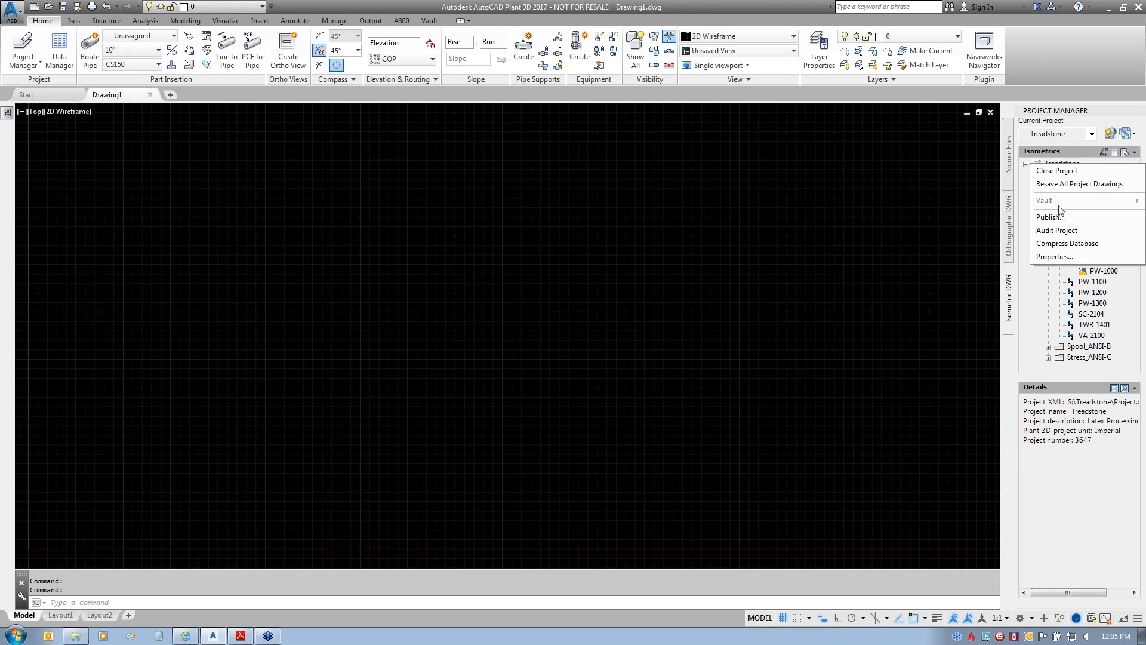
click(1055, 256)
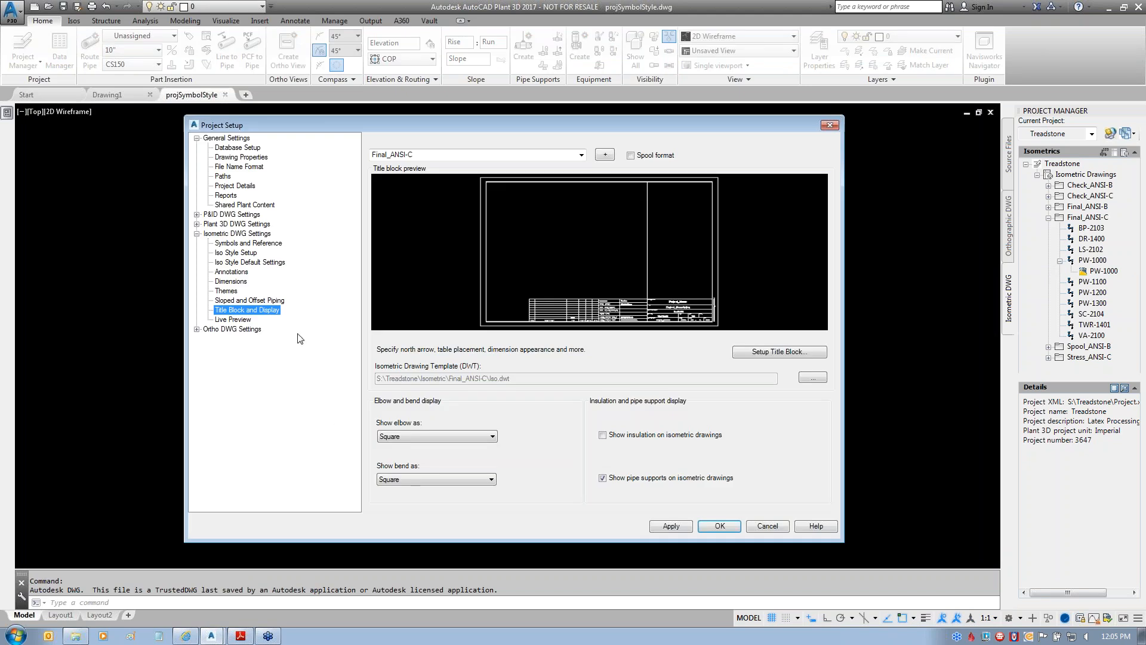
click(238, 234)
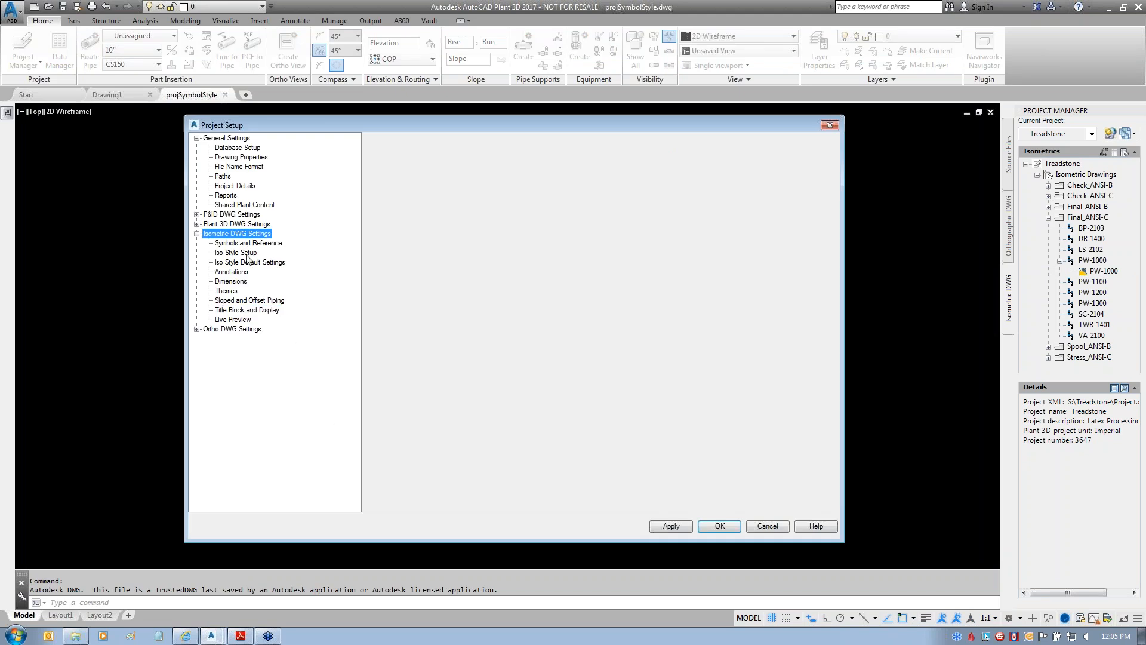
click(240, 310)
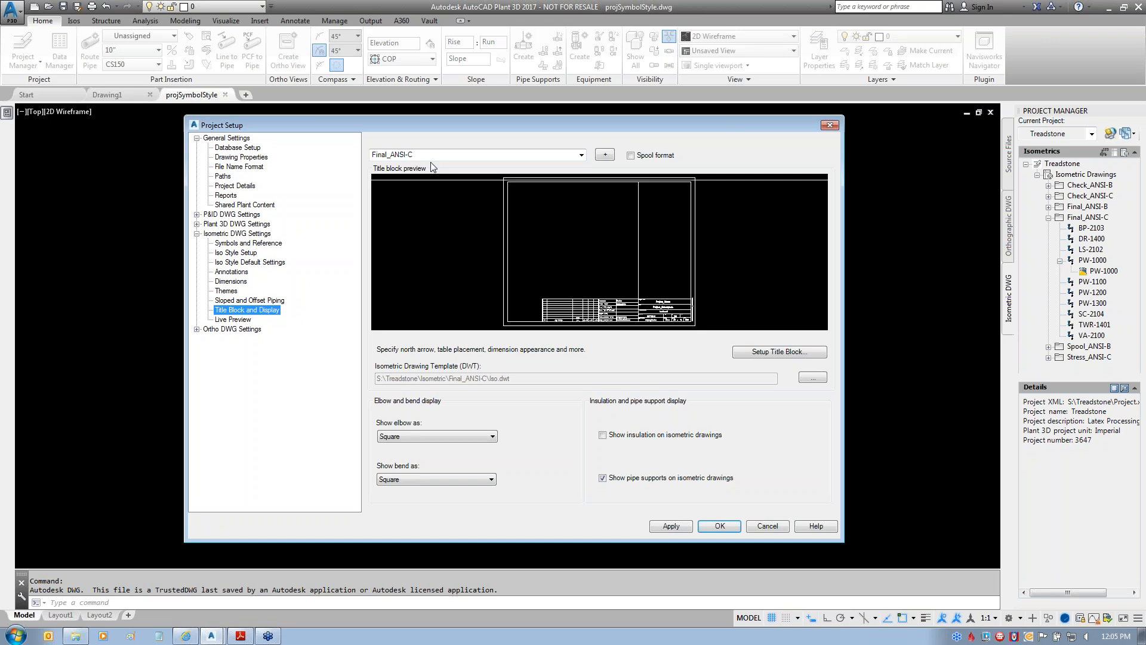
- Review the Iso Style Default Settings for Final_ANSI-C, including overwriting existing files and drawing congestion splitting
click(261, 262)
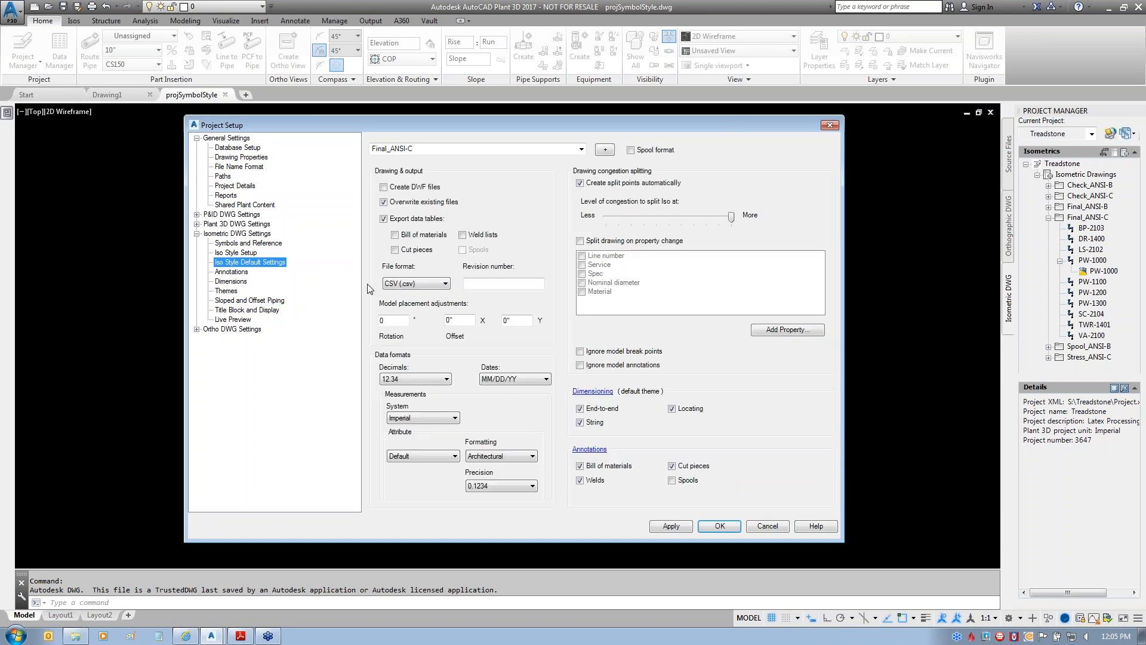
mouse_move(373, 220)
mouse_down()
mouse_move(478, 219)
mouse_move(484, 193)
mouse_move(375, 227)
mouse_up()
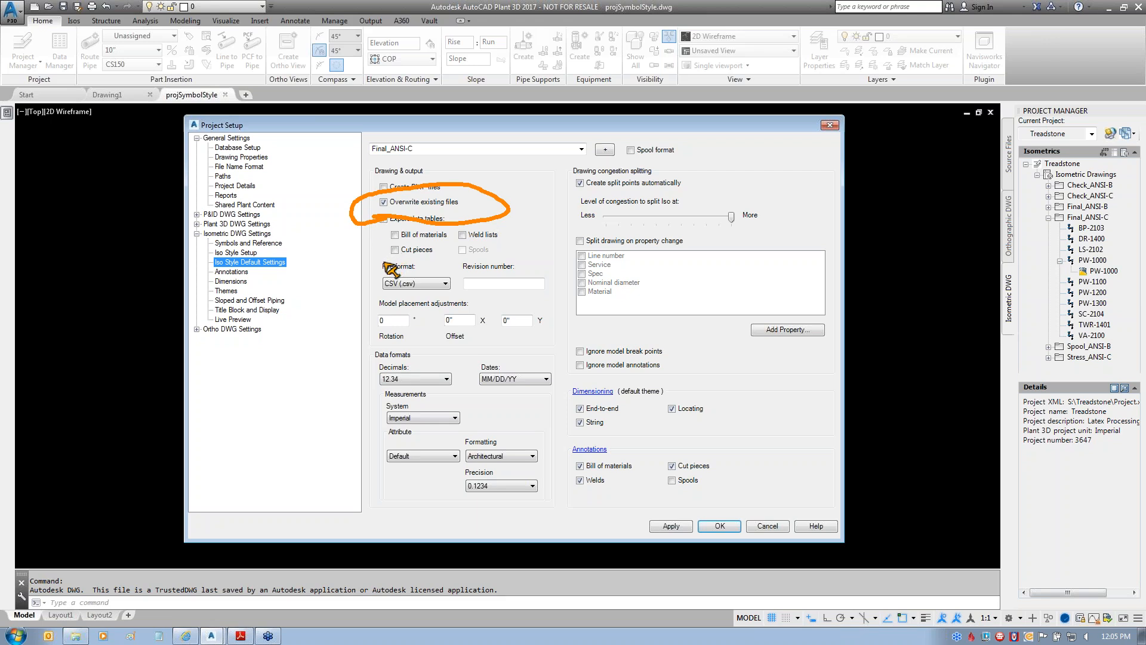
mouse_move(571, 168)
mouse_down()
mouse_move(800, 185)
mouse_move(635, 234)
mouse_move(597, 156)
mouse_move(623, 143)
mouse_up()
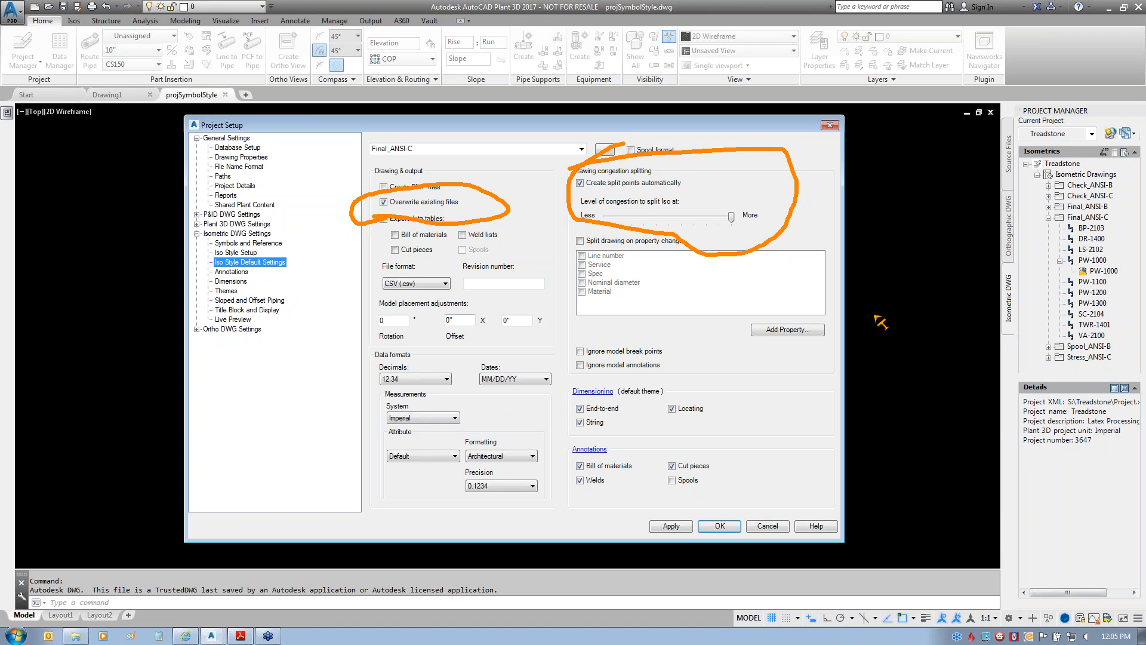
key(Escape)
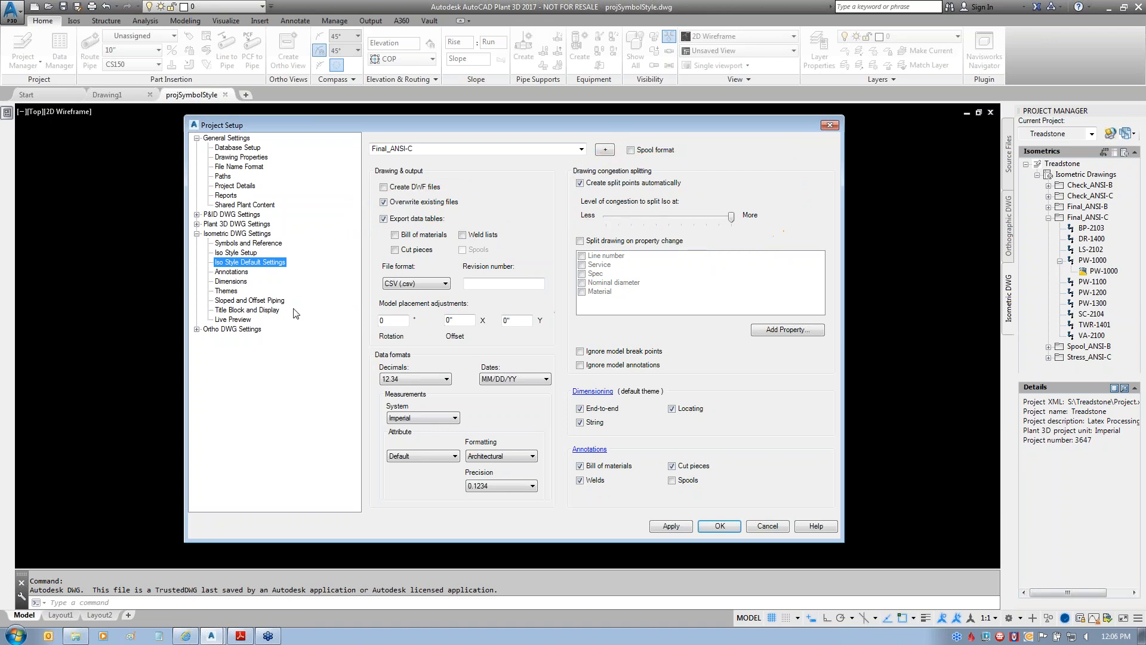
- Review the isometric annotation settings, checking the prefixes for connected pipe lines, equipment nozzles, and open and closed pipe ends
click(234, 272)
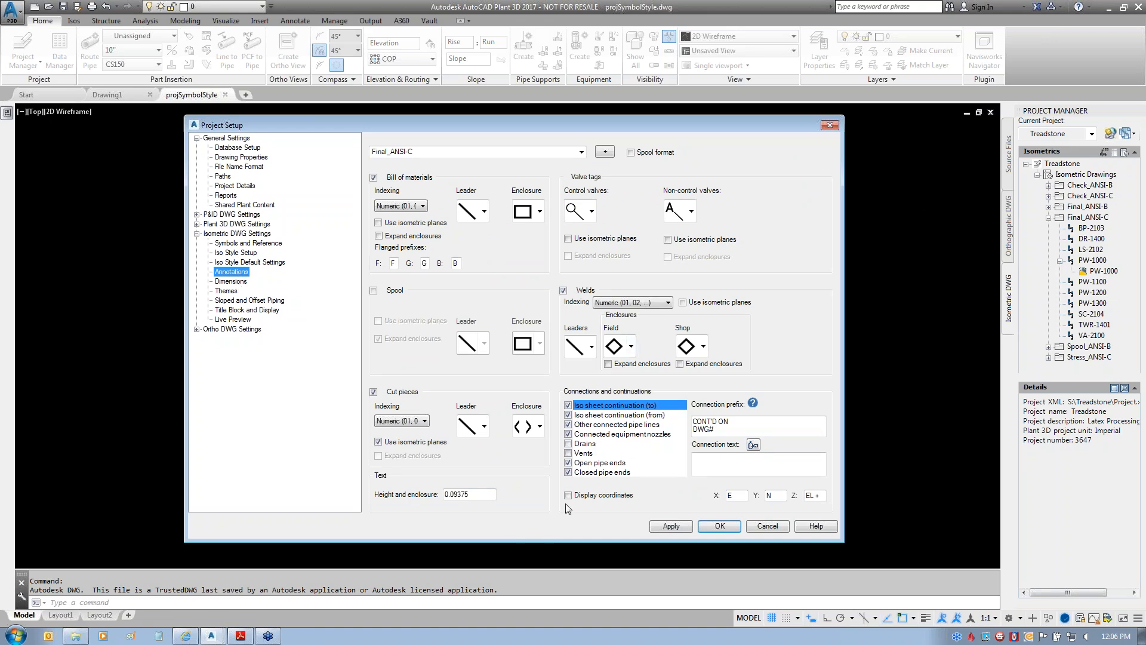
drag(560, 508, 645, 505)
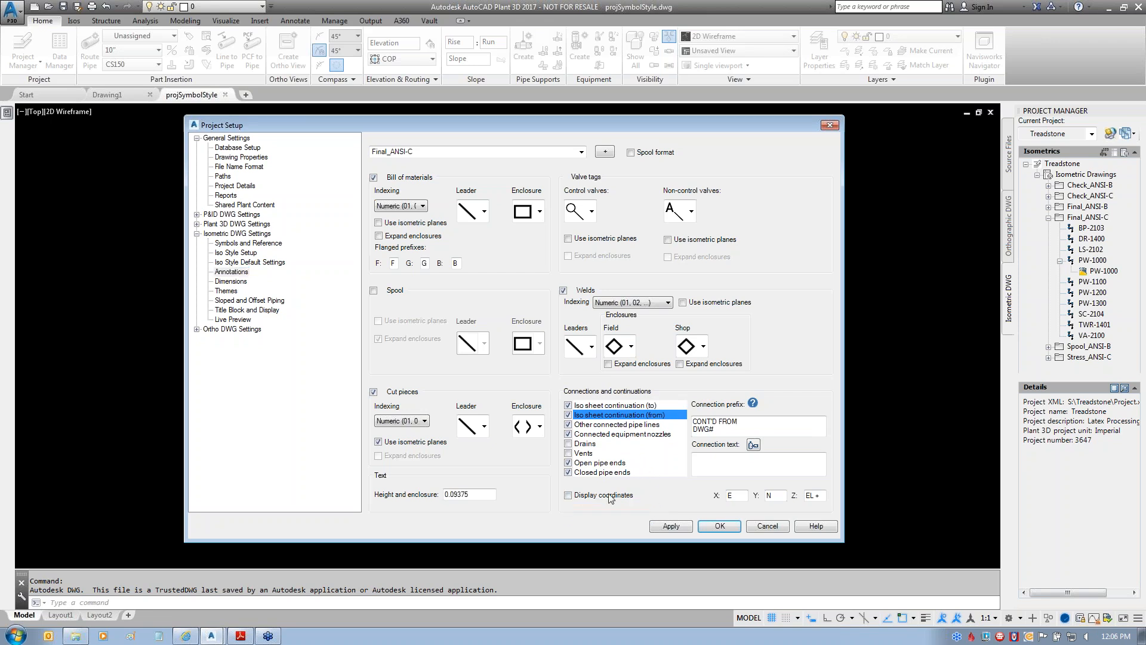
click(609, 424)
click(610, 434)
click(604, 463)
click(603, 472)
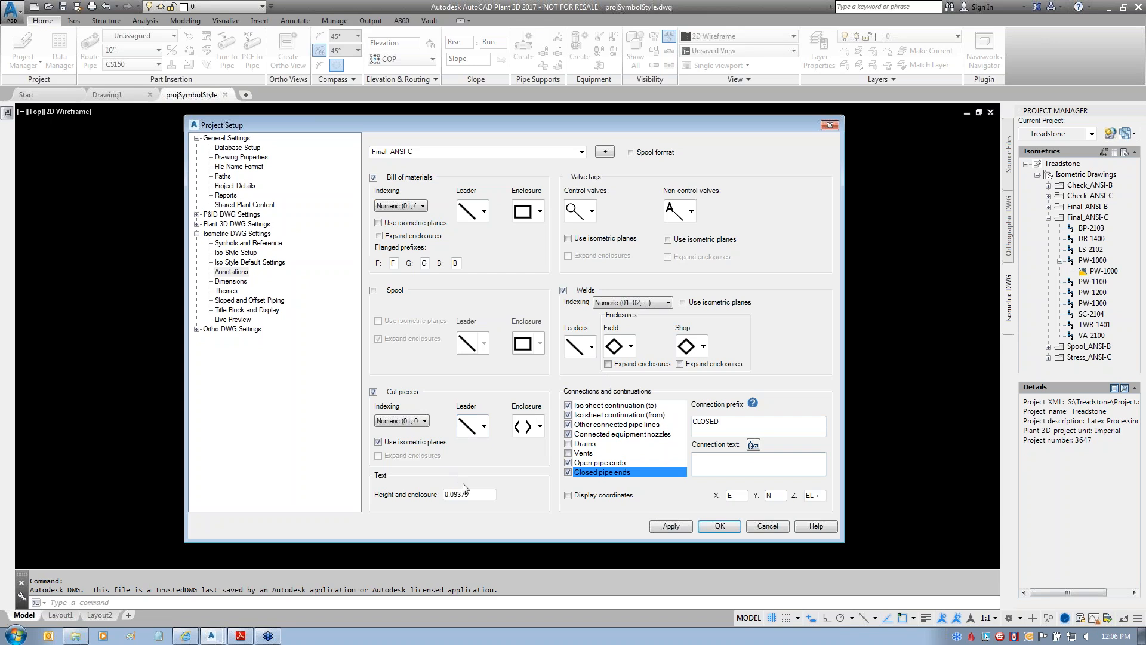
- Switch to Internet Explorer and open the Hagerman blog article on AutoCAD P&ID and Plant 3D pipe line numbers
mouse_move(190, 640)
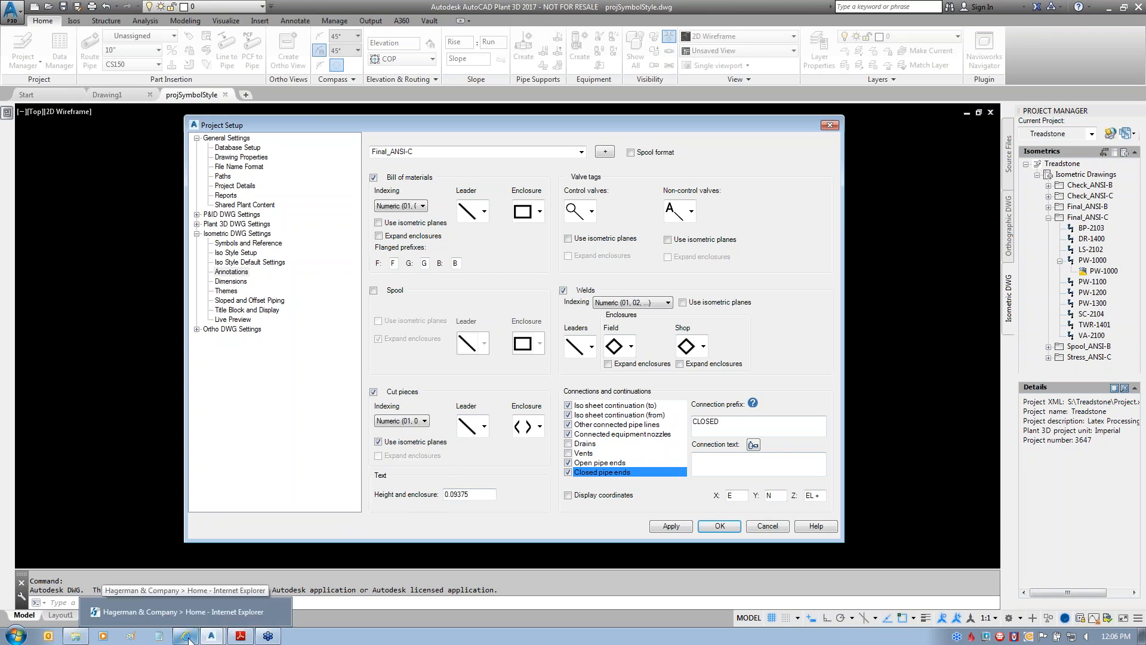
click(189, 639)
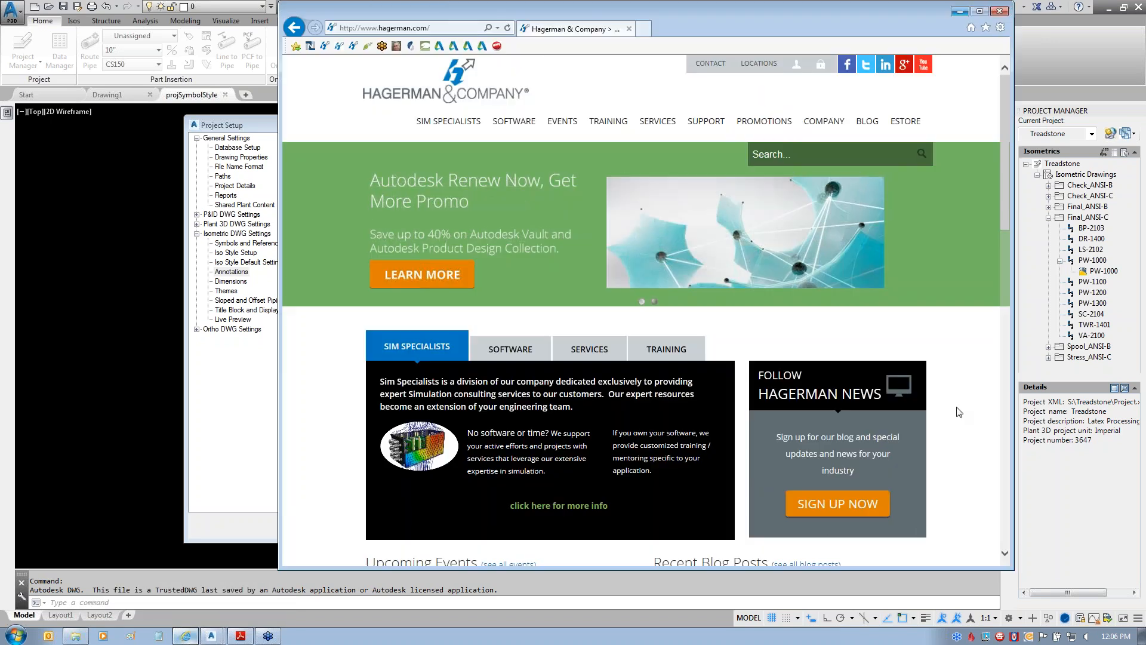
scroll(959, 412, down, 4)
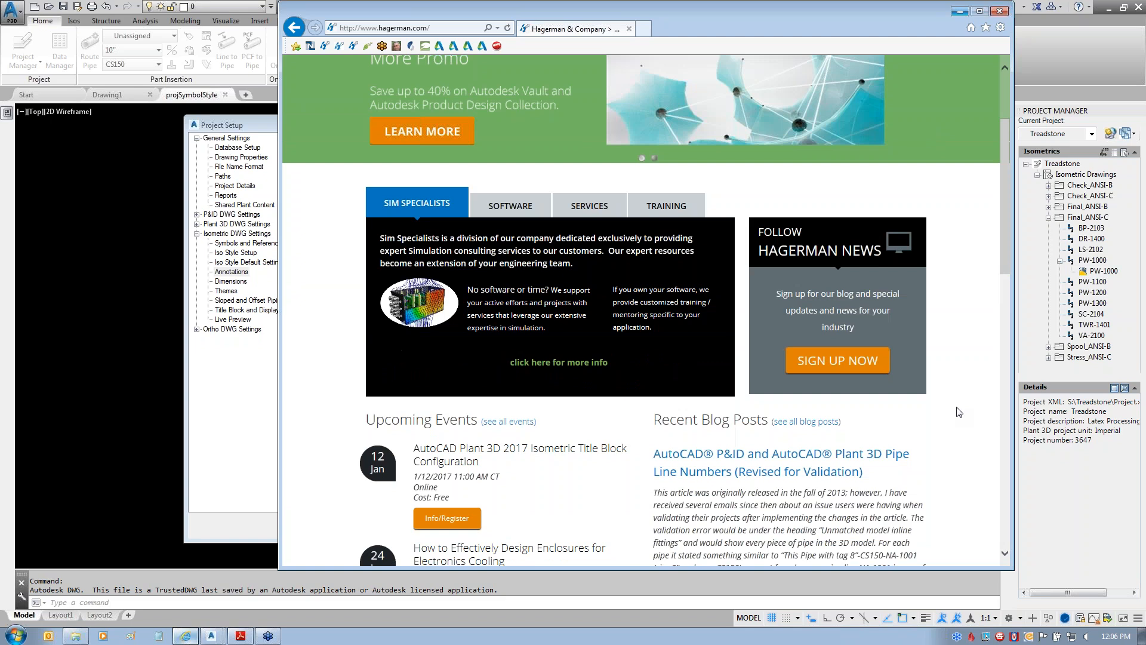
scroll(959, 412, down, 2)
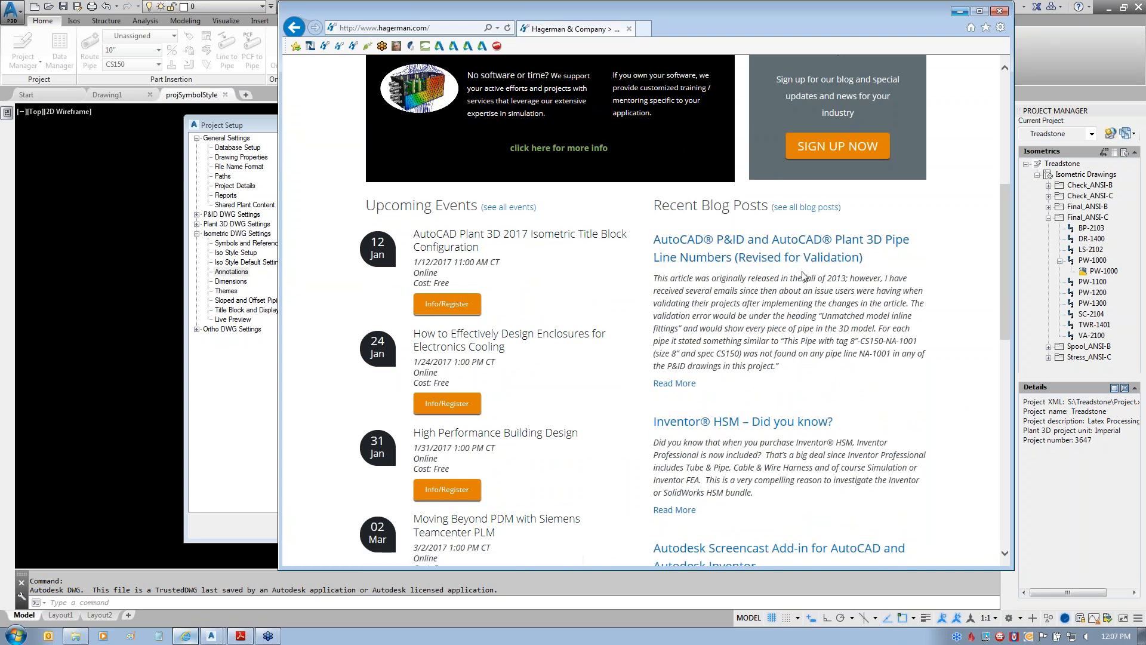
click(764, 258)
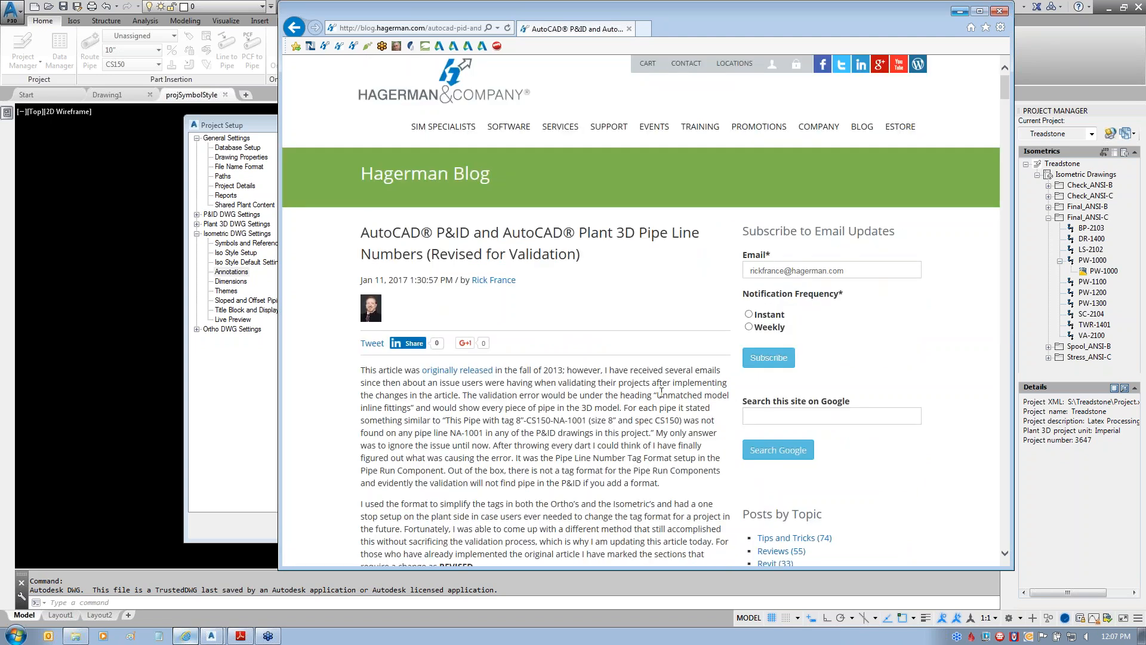
- Read through the article's pipe line number instructions down to the Iso.atr and IsoConfig.xml edits for the isometric tag
scroll(660, 393, down, 1)
scroll(660, 393, down, 8)
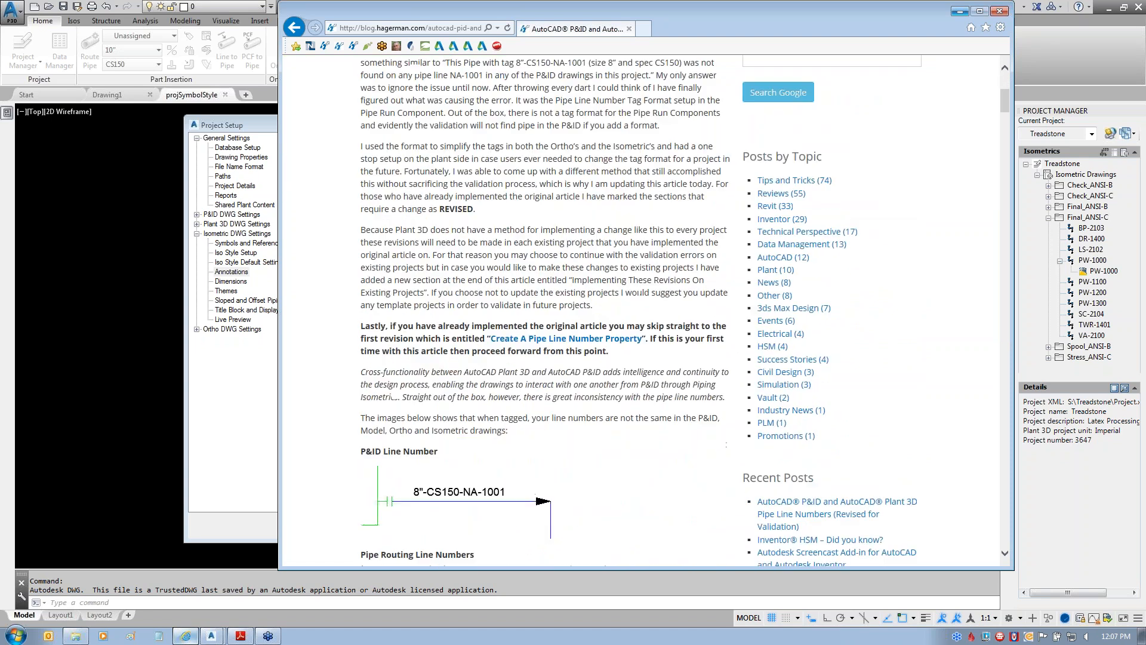
scroll(661, 394, down, 15)
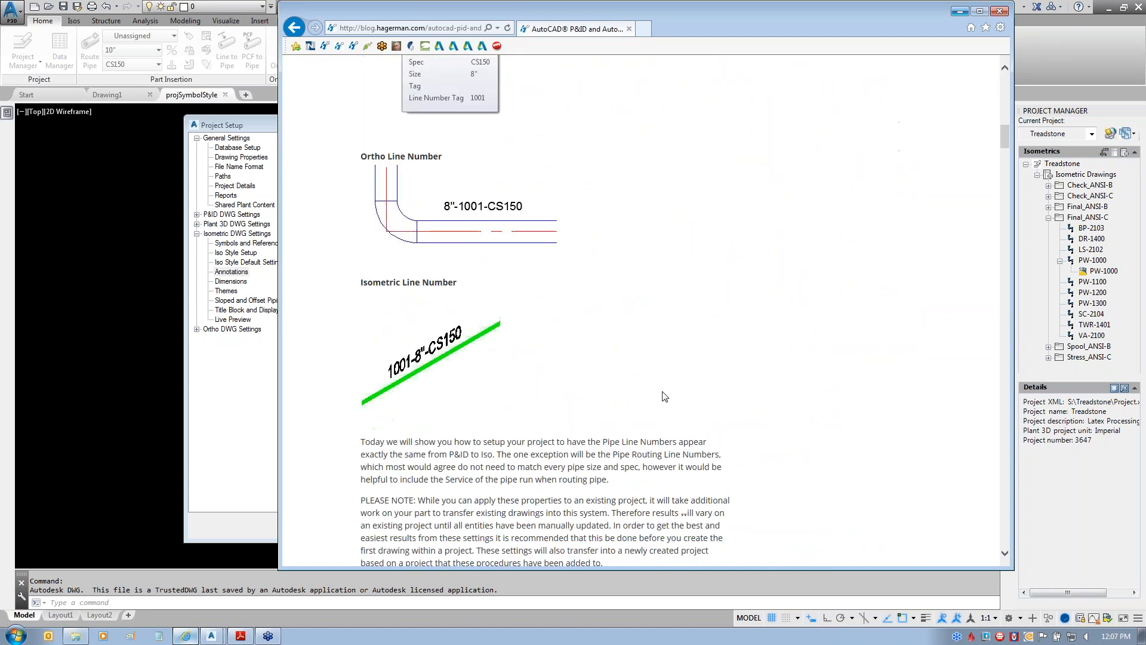
scroll(654, 388, down, 15)
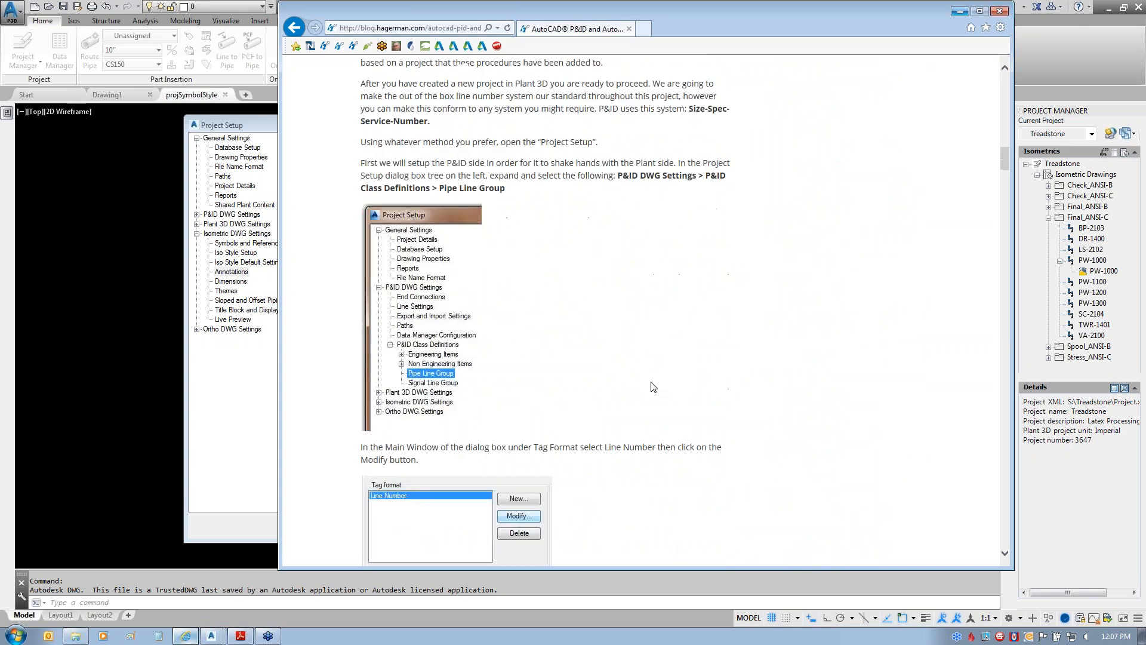
scroll(653, 387, down, 15)
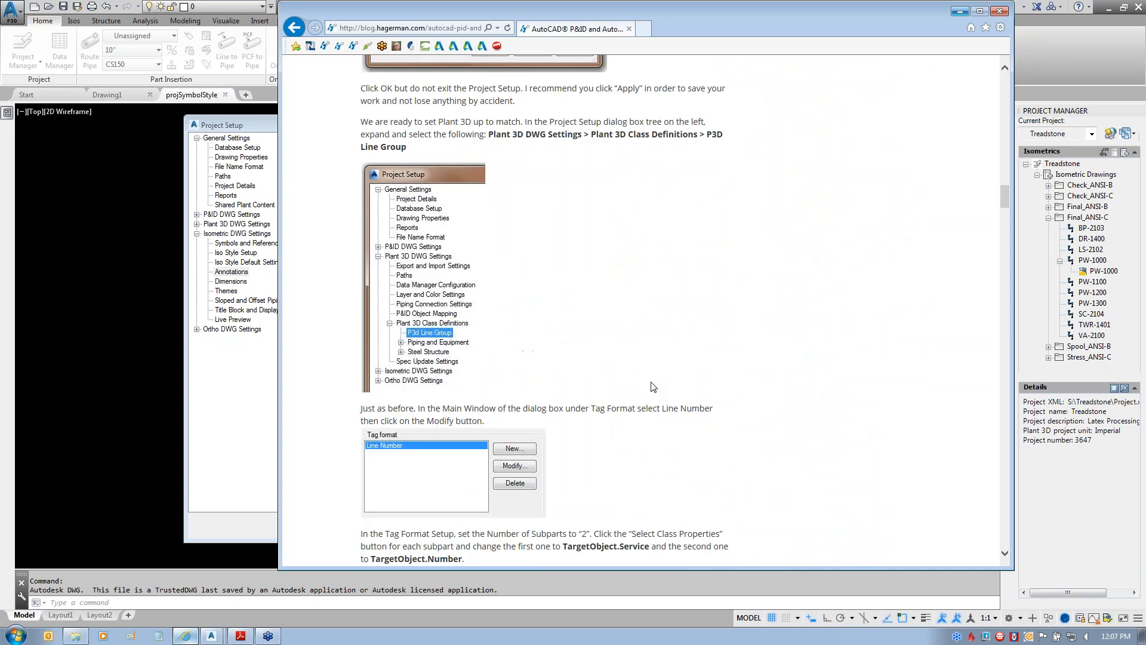
scroll(654, 387, down, 20)
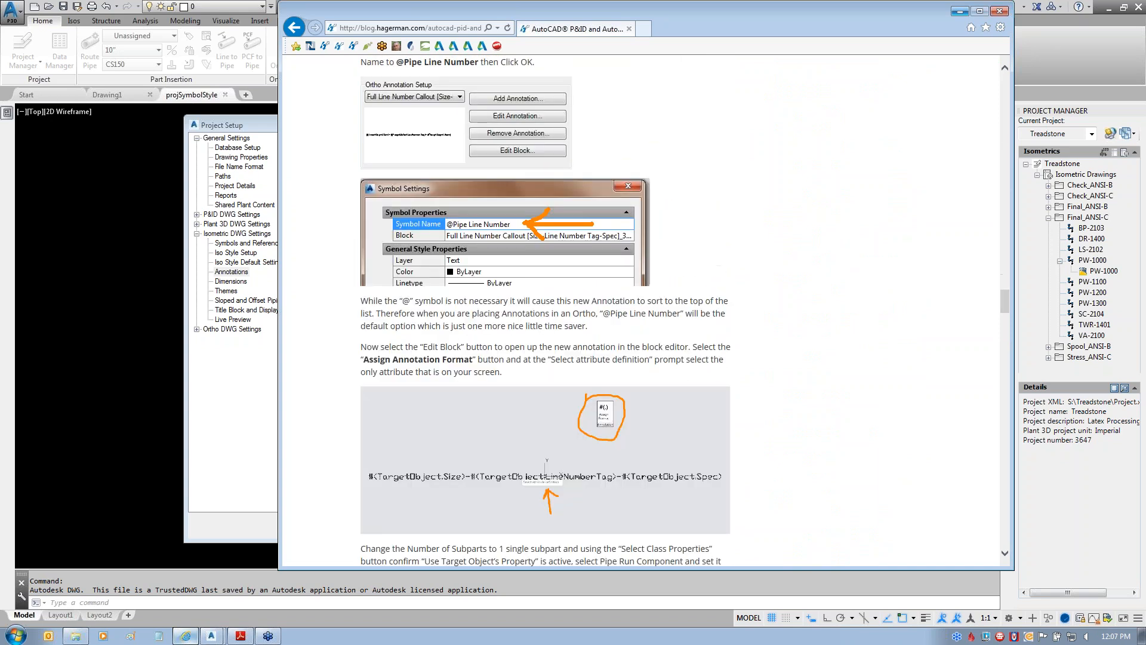
scroll(720, 338, down, 8)
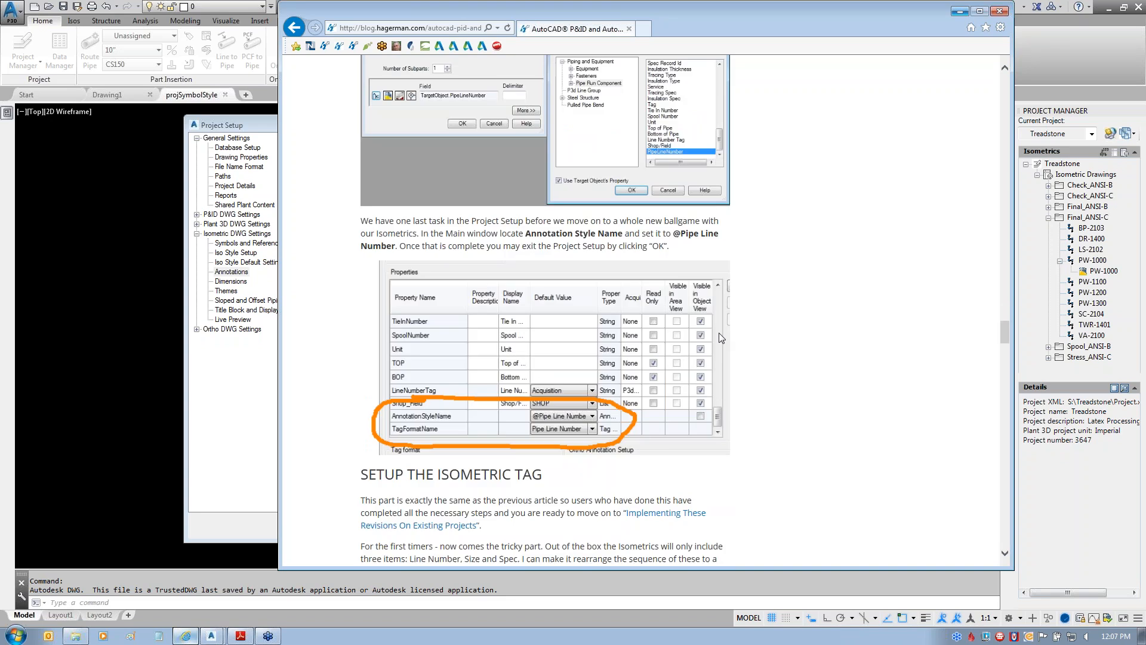
scroll(718, 330, down, 10)
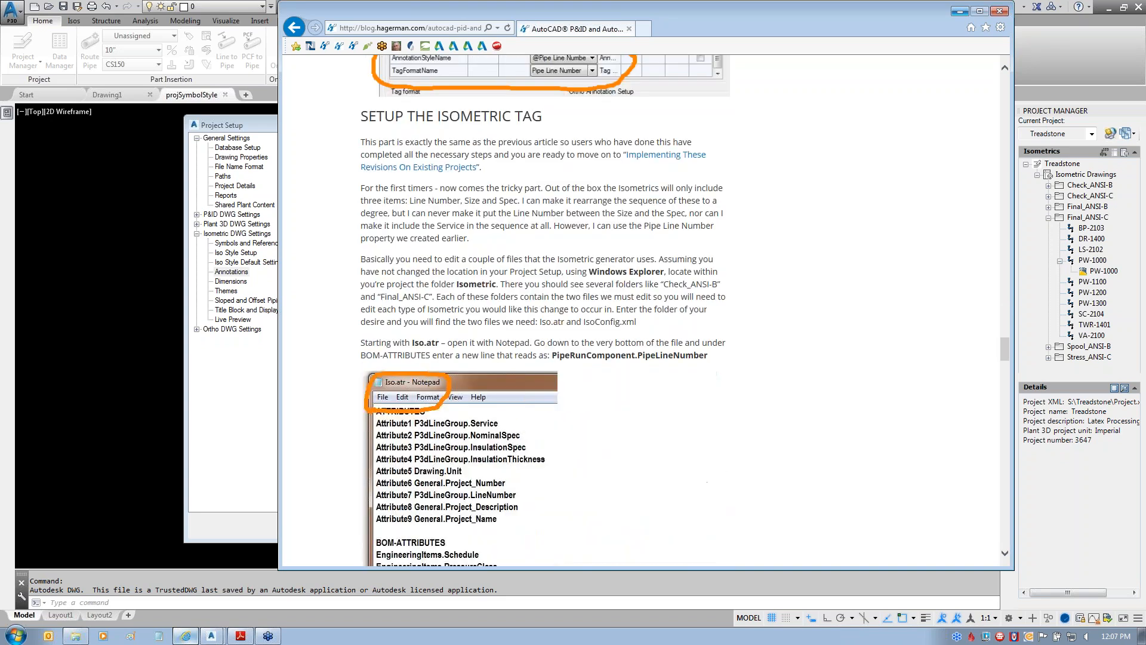
scroll(545, 310, down, 6)
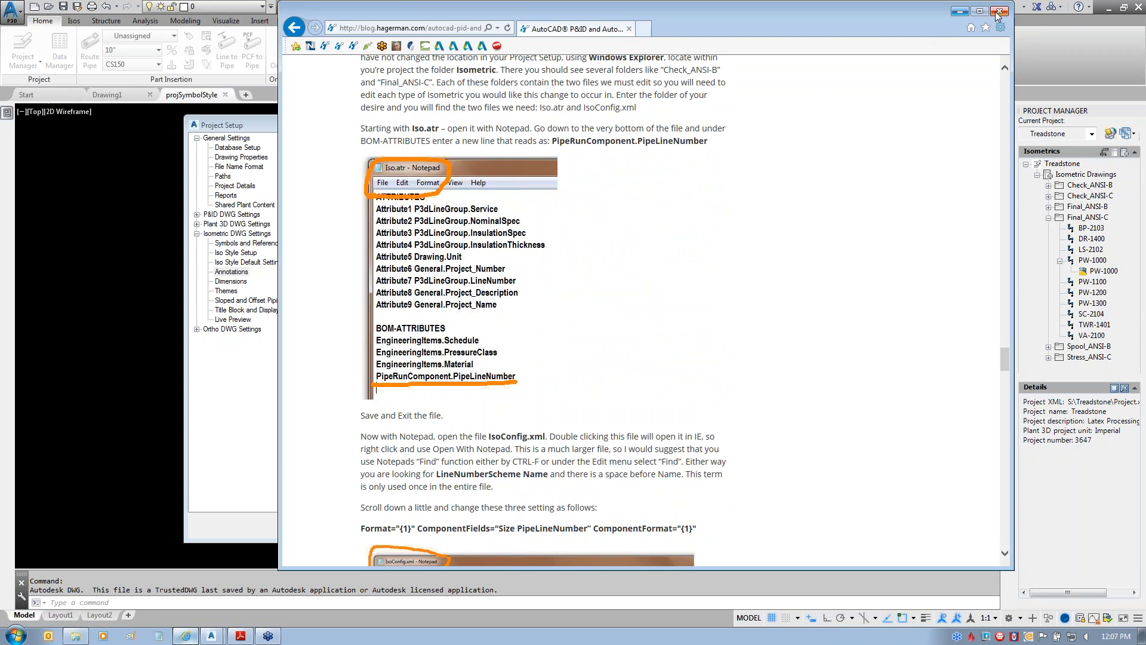
- Close the browser and create a new iso style named Vandelay B in Project Setup by copying Final_ANSI-C
click(1000, 12)
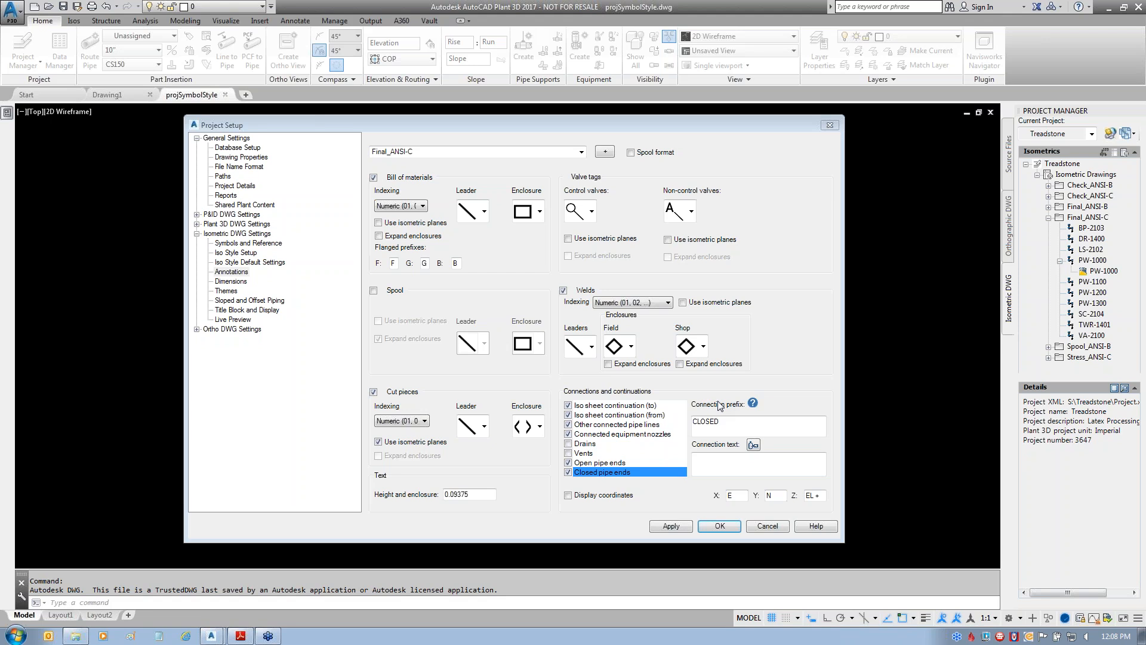
click(581, 152)
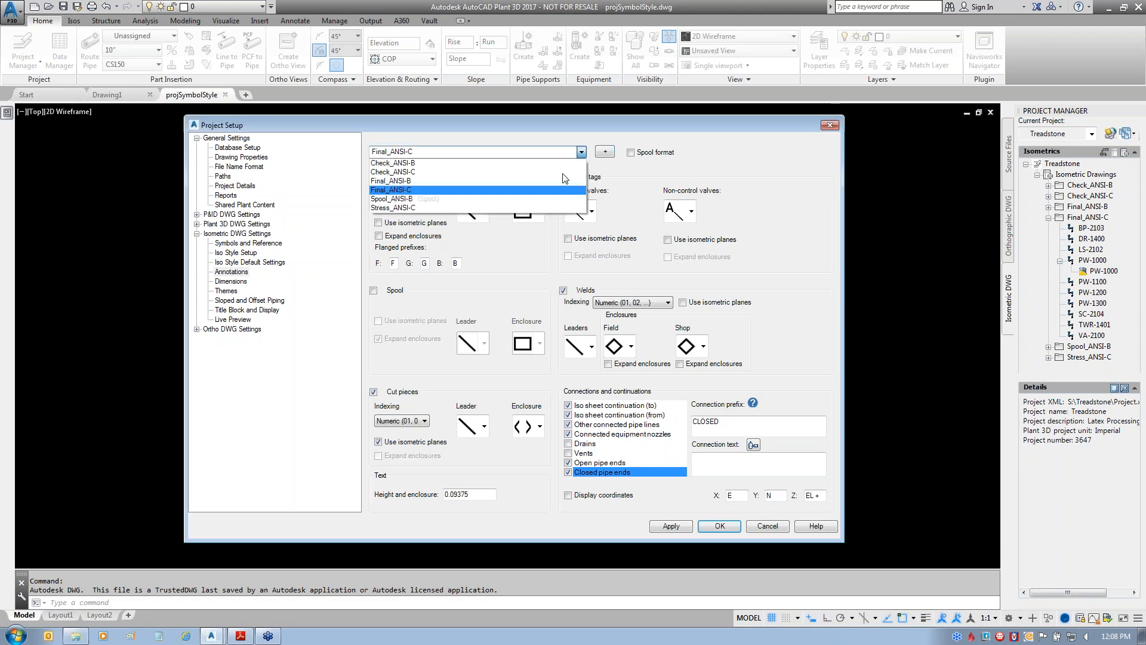
click(410, 189)
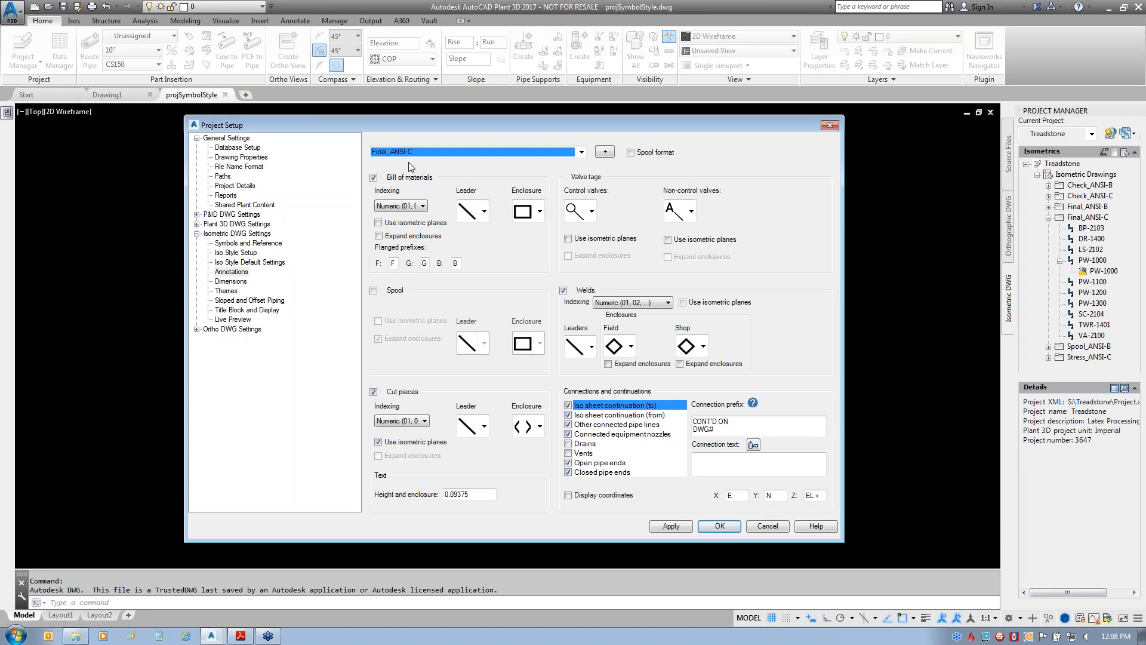
click(607, 156)
text(VAND)
key(BackSpace)
key(BackSpace)
key(BackSpace)
key(BackSpace)
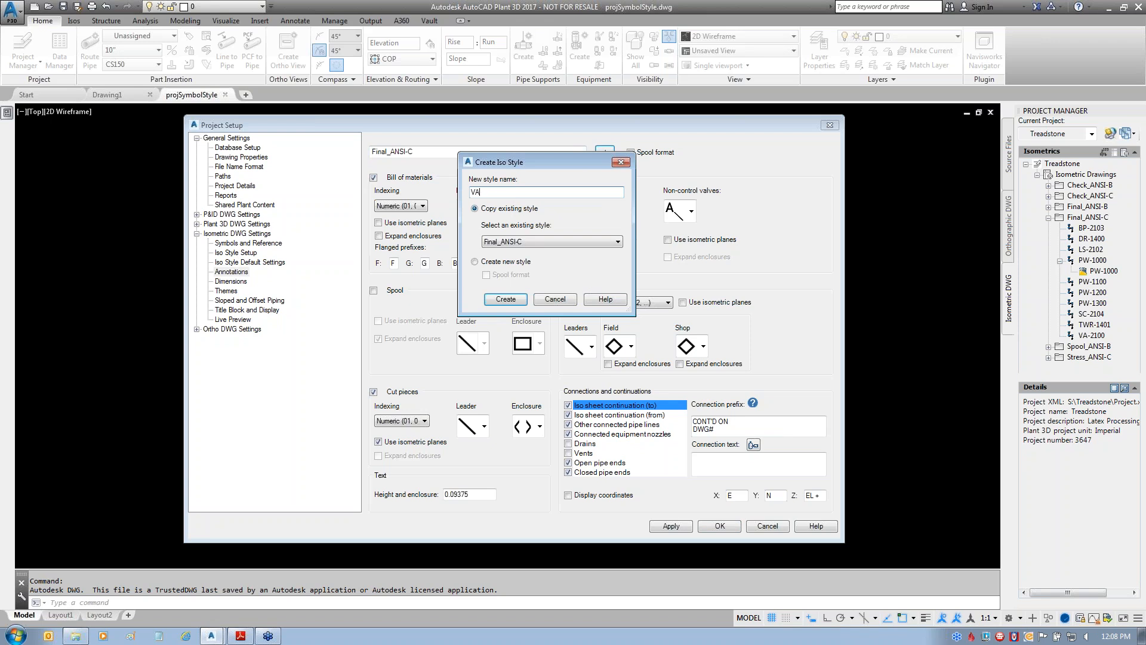
text(andelay B)
click(511, 304)
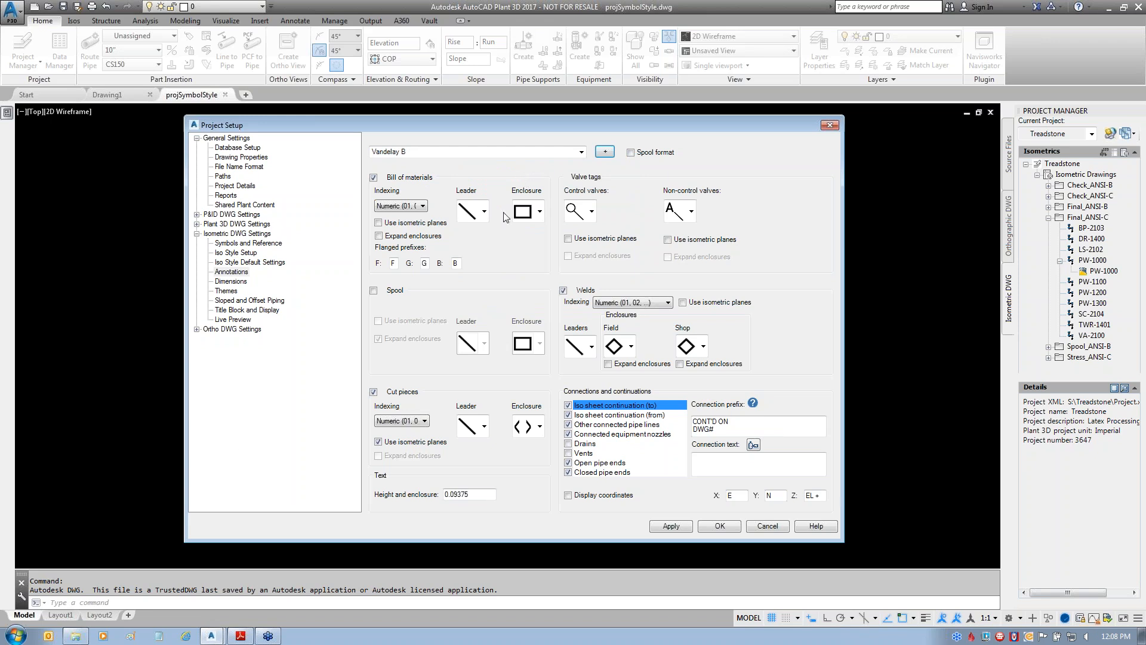
- Review the Vandelay B theme settings, comparing the Small Bore Piping, Fitting to Fitting and Default themes
click(239, 311)
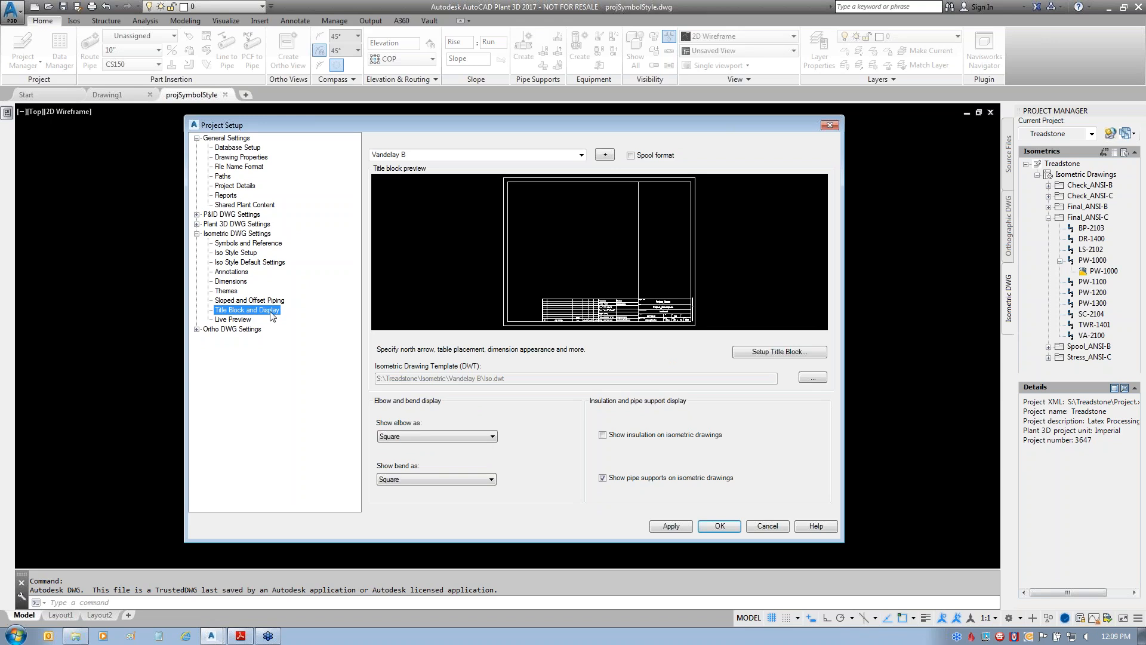
click(226, 291)
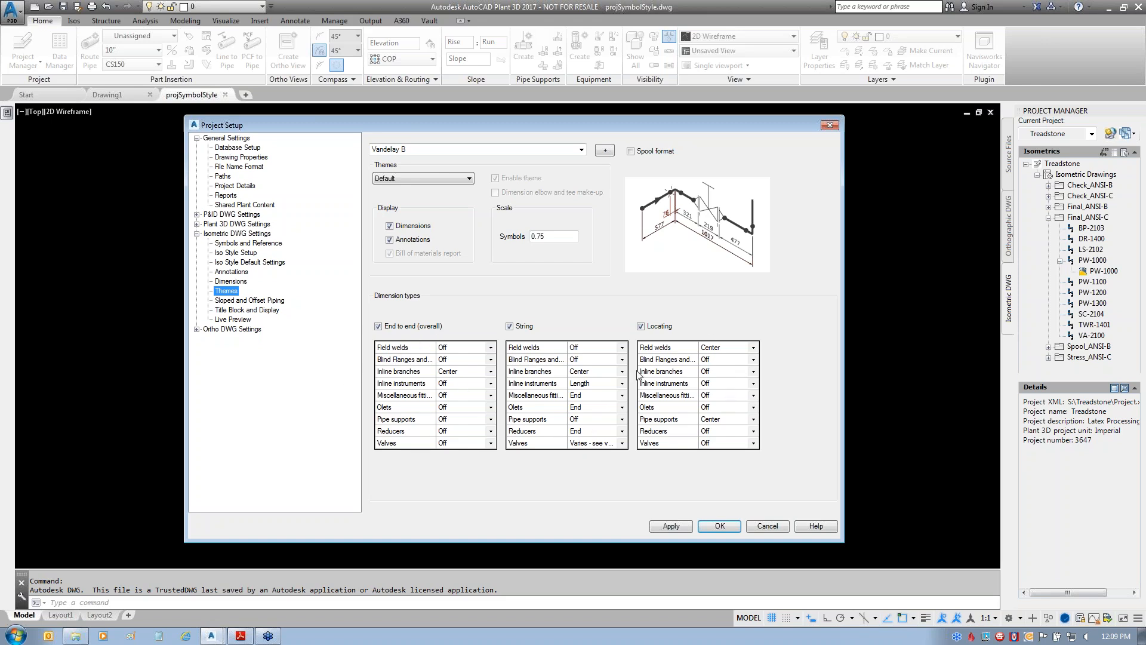
click(460, 179)
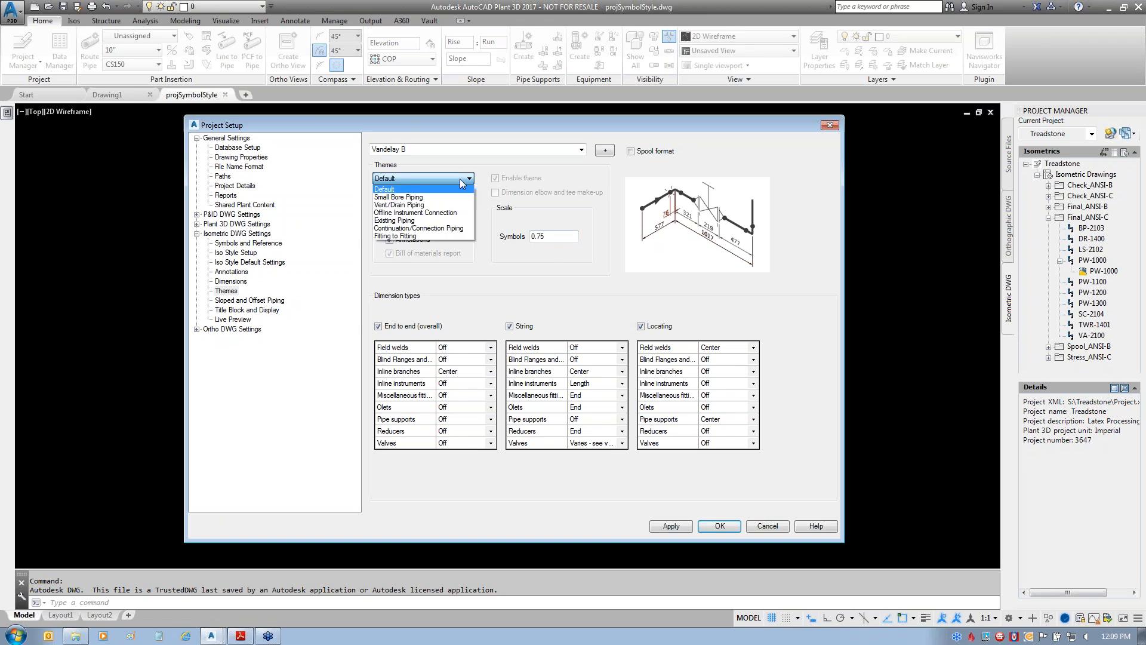
click(433, 197)
click(429, 179)
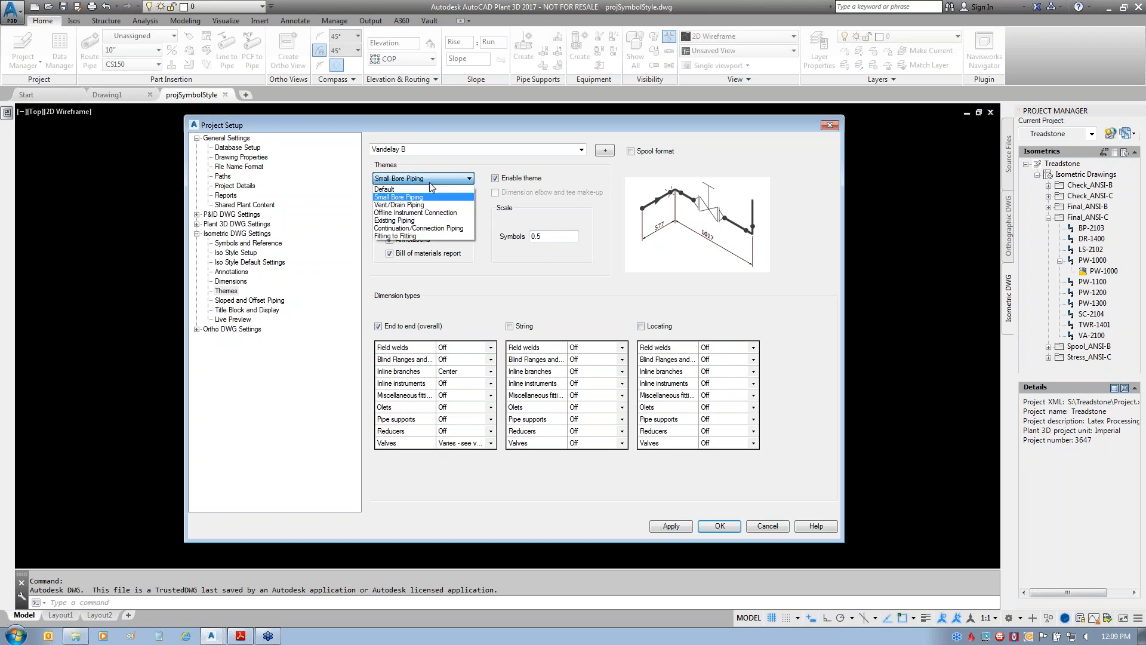
click(421, 236)
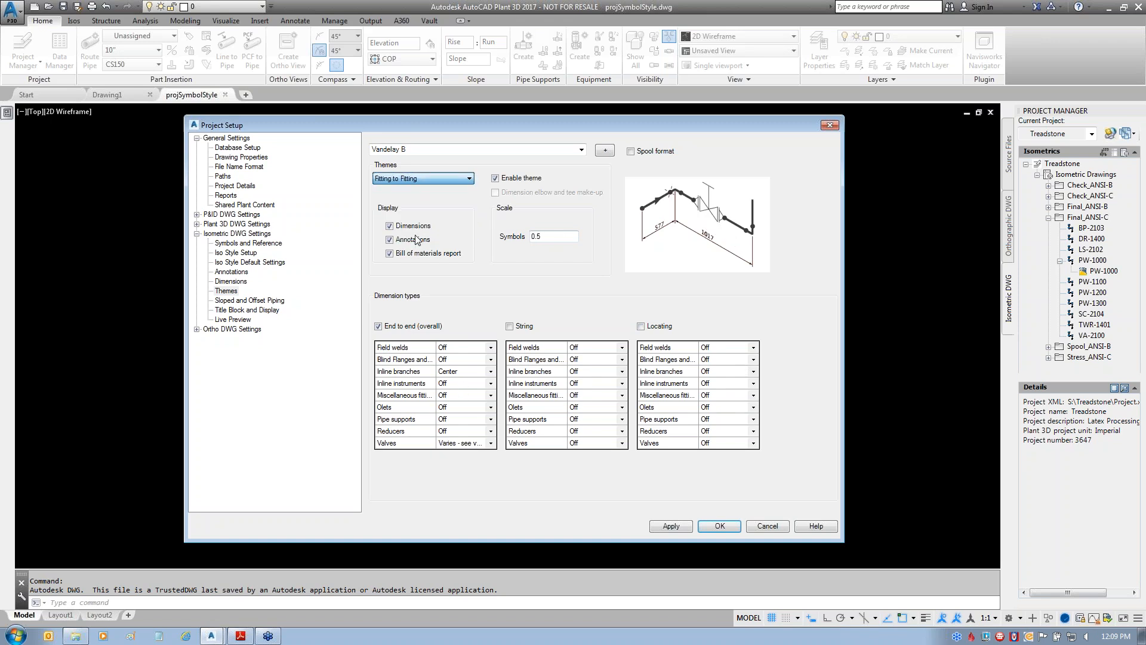
click(415, 183)
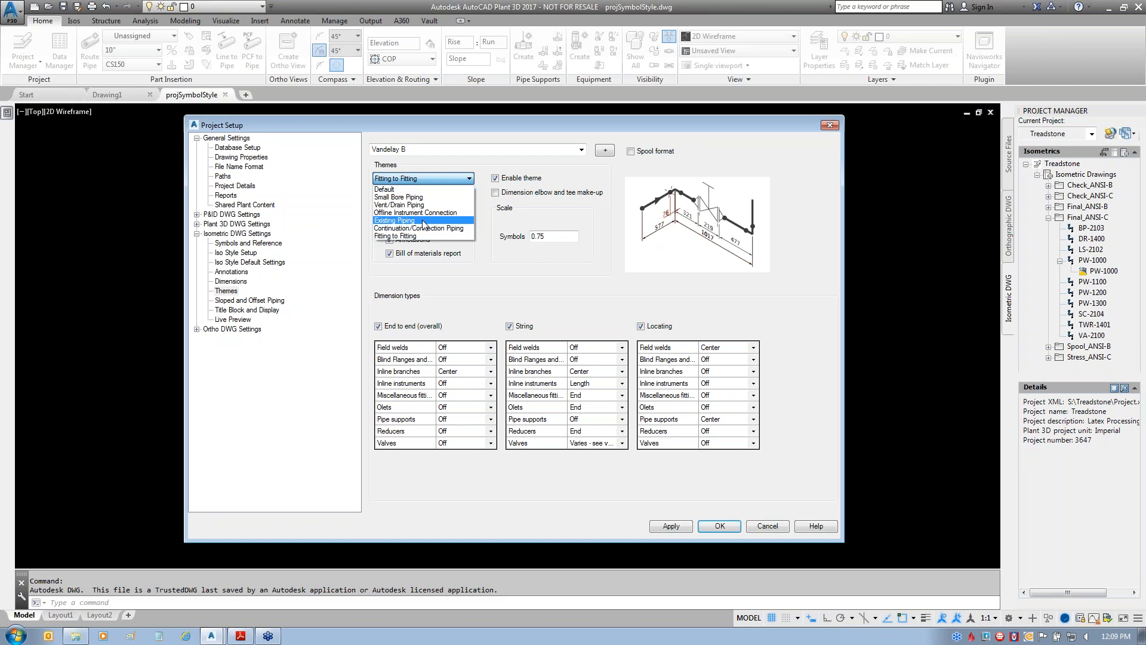
click(416, 189)
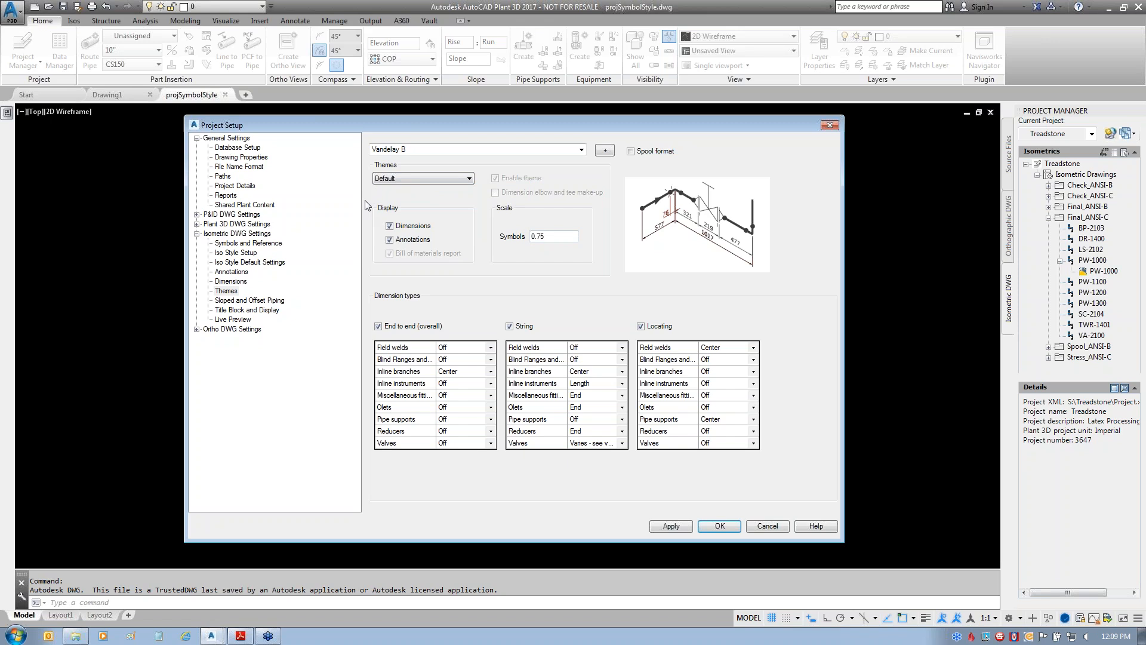
- Open the title block setup for the Vandelay B isometric drawing template
click(247, 312)
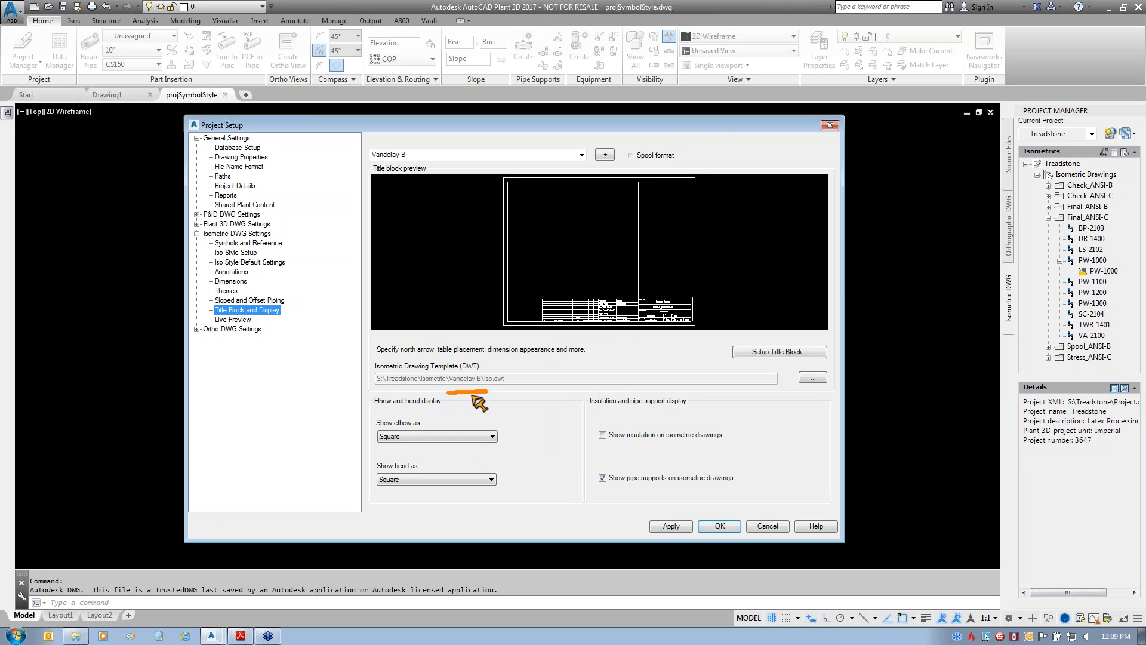
mouse_move(469, 394)
mouse_down()
mouse_move(487, 417)
mouse_move(517, 391)
mouse_up()
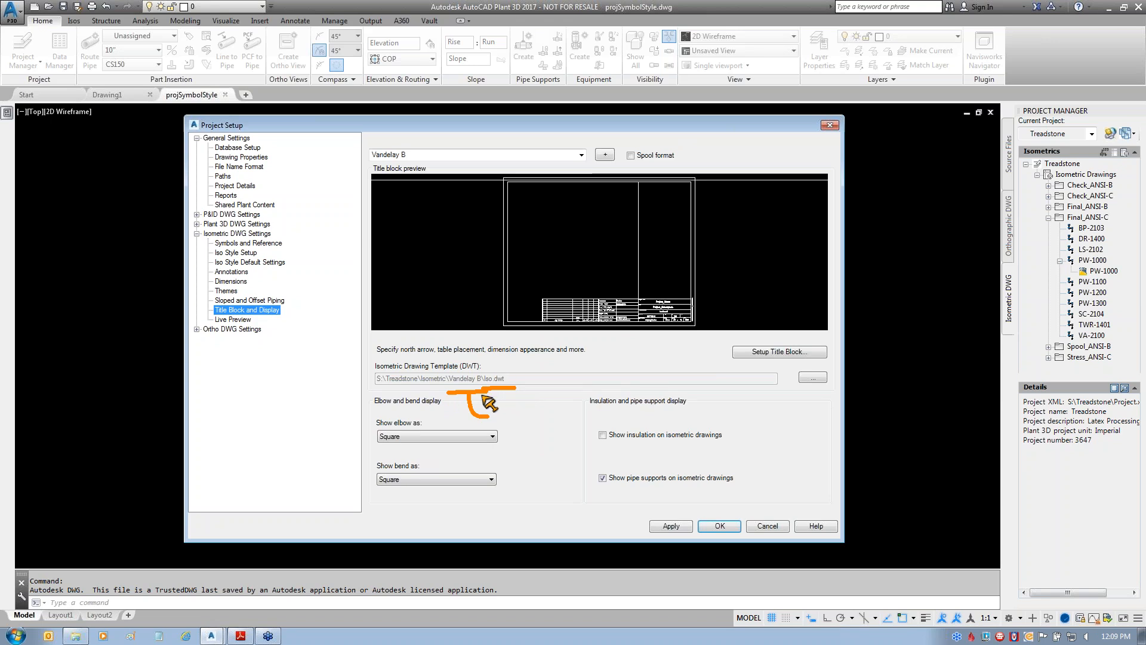
key(Escape)
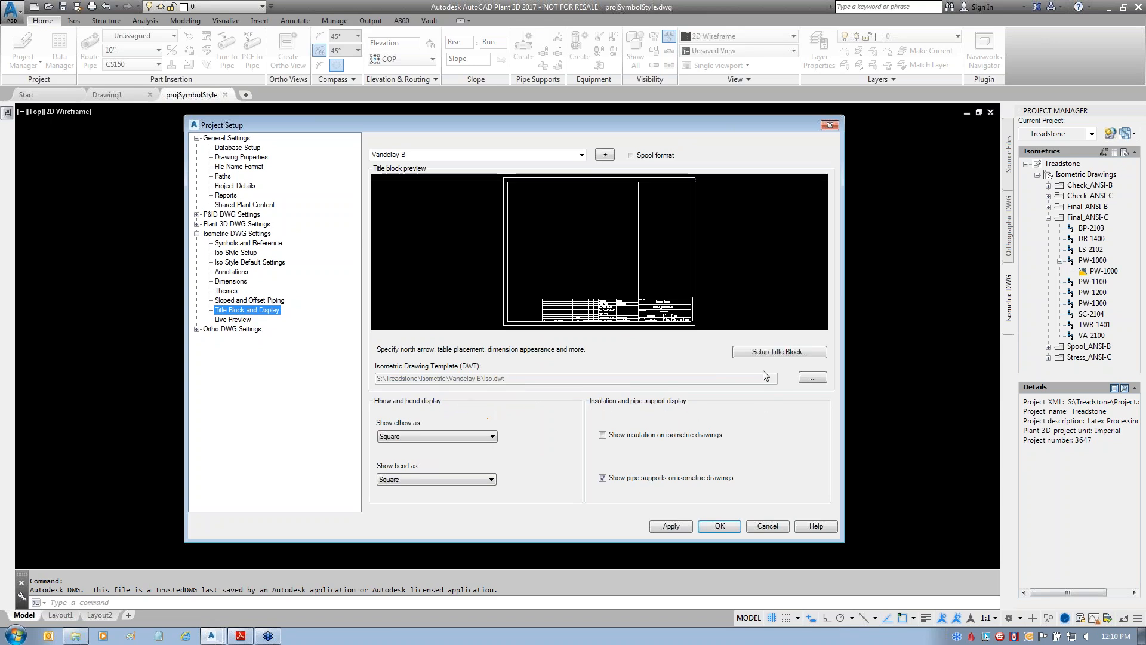
key(ctrl+2)
mouse_move(717, 338)
mouse_down()
mouse_move(803, 325)
mouse_move(855, 357)
mouse_move(704, 352)
mouse_move(733, 323)
mouse_up()
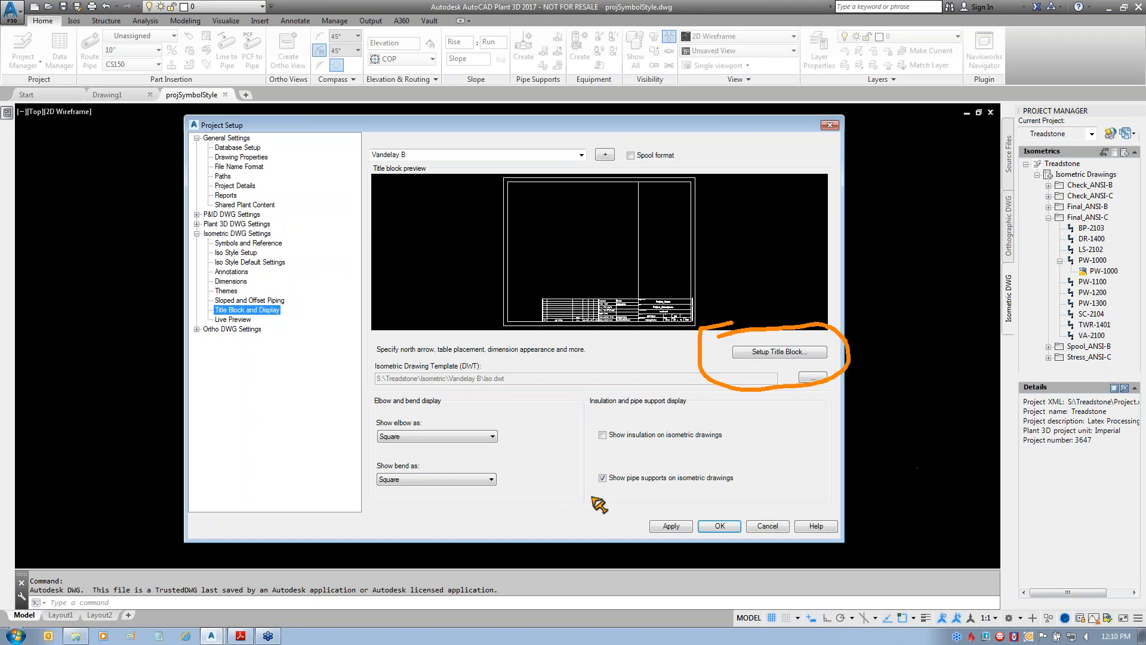
key(Escape)
click(762, 352)
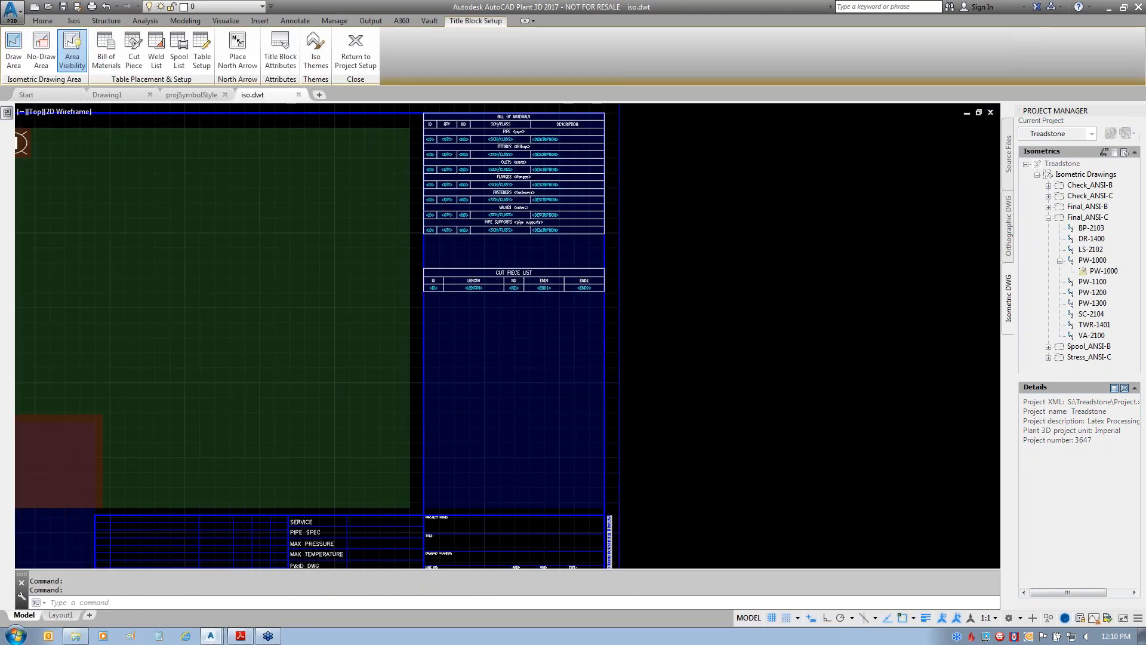
- Erase the entire existing title block, including its tables, north arrow and drawing areas, from iso.dwt
scroll(745, 398, down, 2)
middle_drag(806, 365, 847, 330)
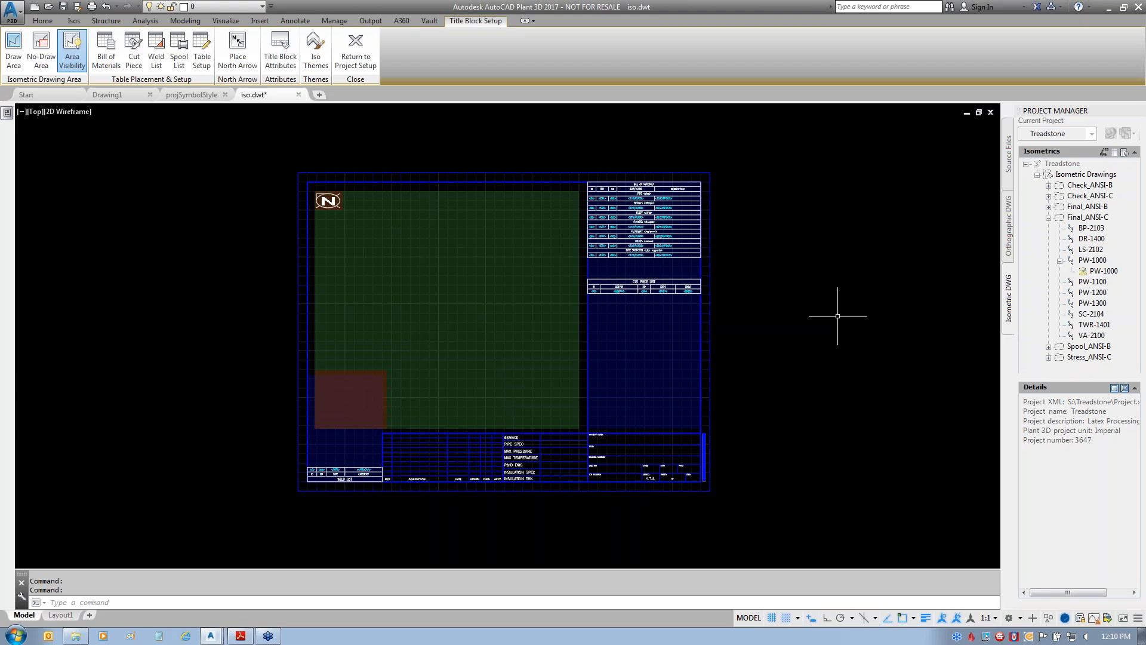
click(810, 143)
click(228, 511)
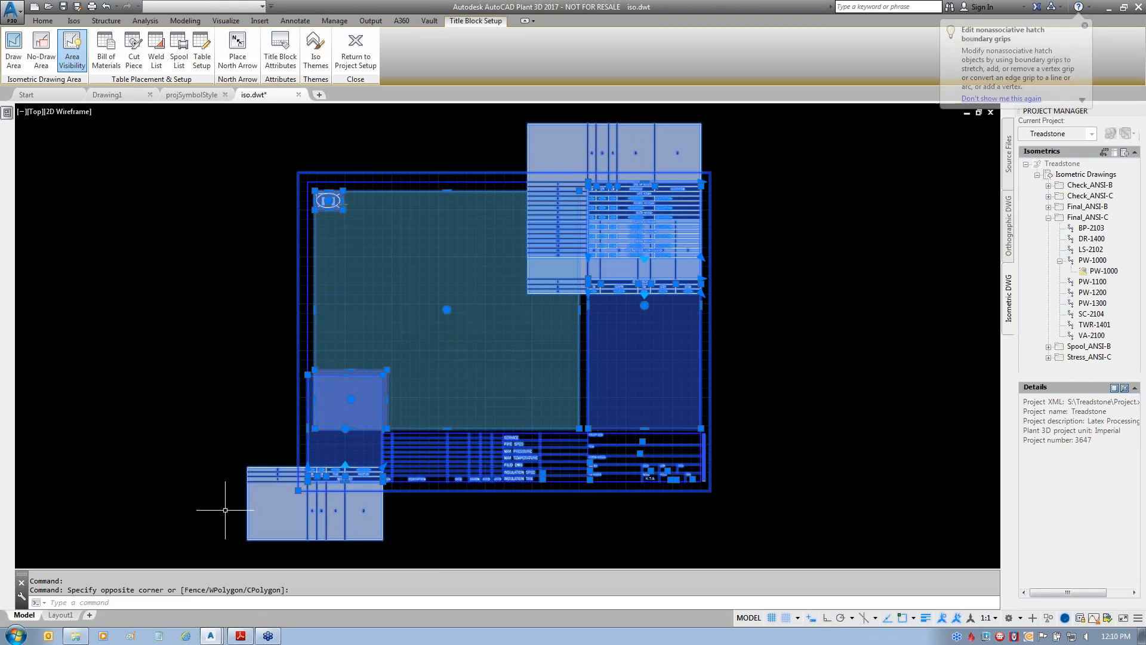
key(Delete)
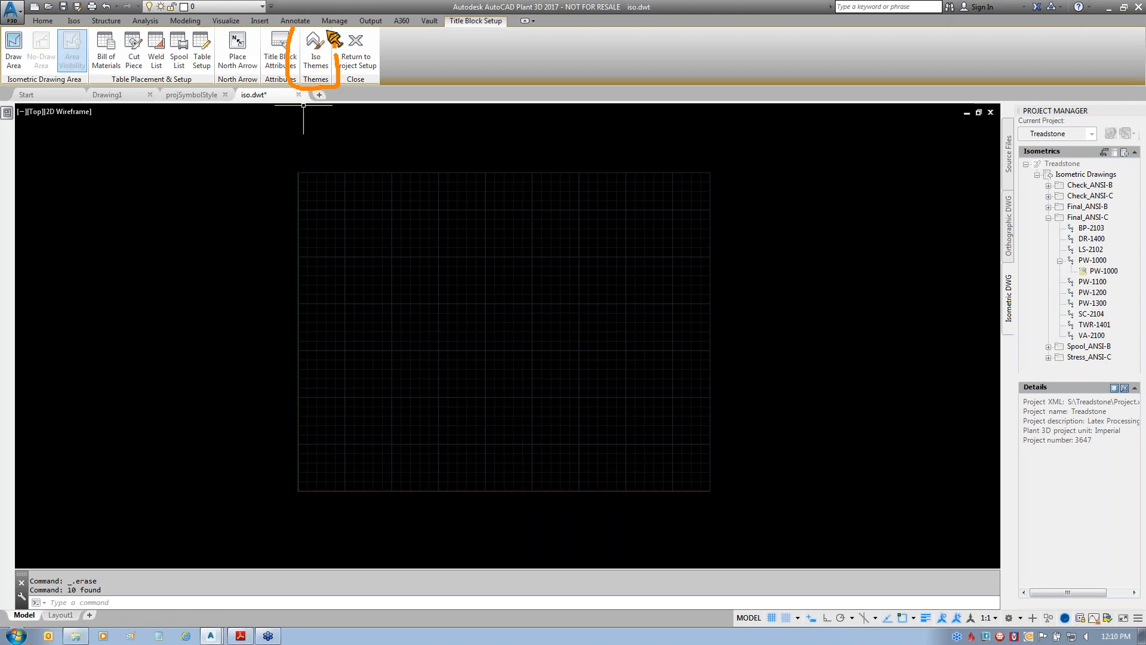
- Open the Iso Themes settings and review the default theme's styles and component layer assignments
mouse_move(321, 91)
mouse_down()
mouse_move(402, 366)
mouse_move(438, 365)
mouse_up()
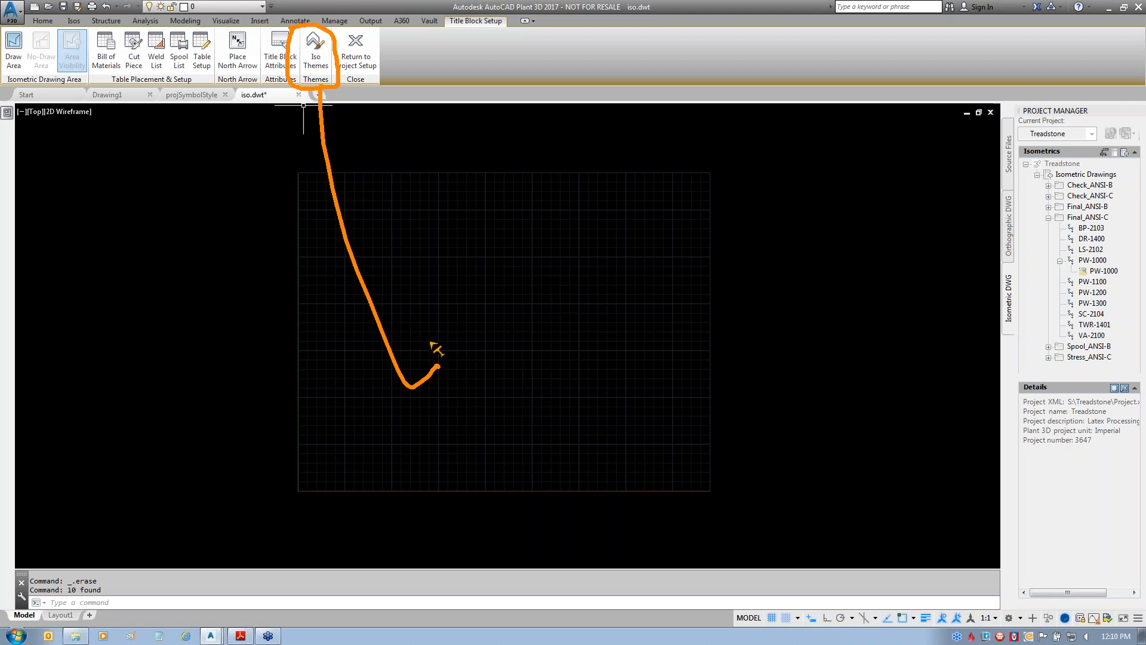
click(315, 45)
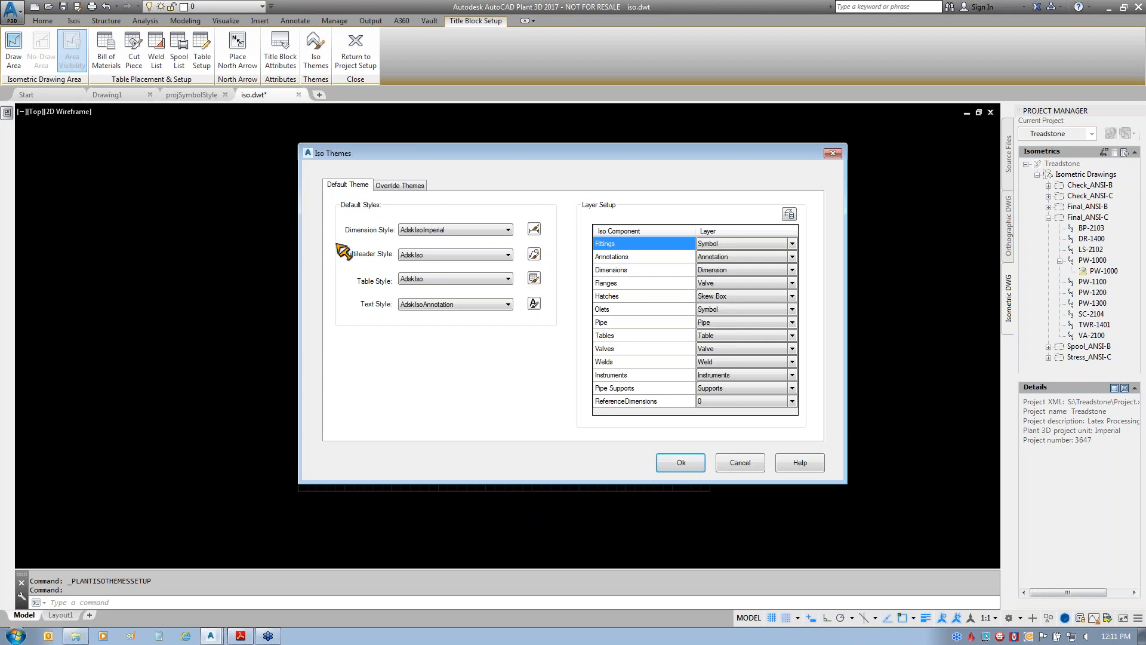
mouse_move(336, 234)
mouse_down()
mouse_move(287, 238)
mouse_move(253, 262)
mouse_up()
mouse_move(347, 284)
mouse_down()
mouse_move(283, 286)
mouse_move(346, 308)
mouse_up()
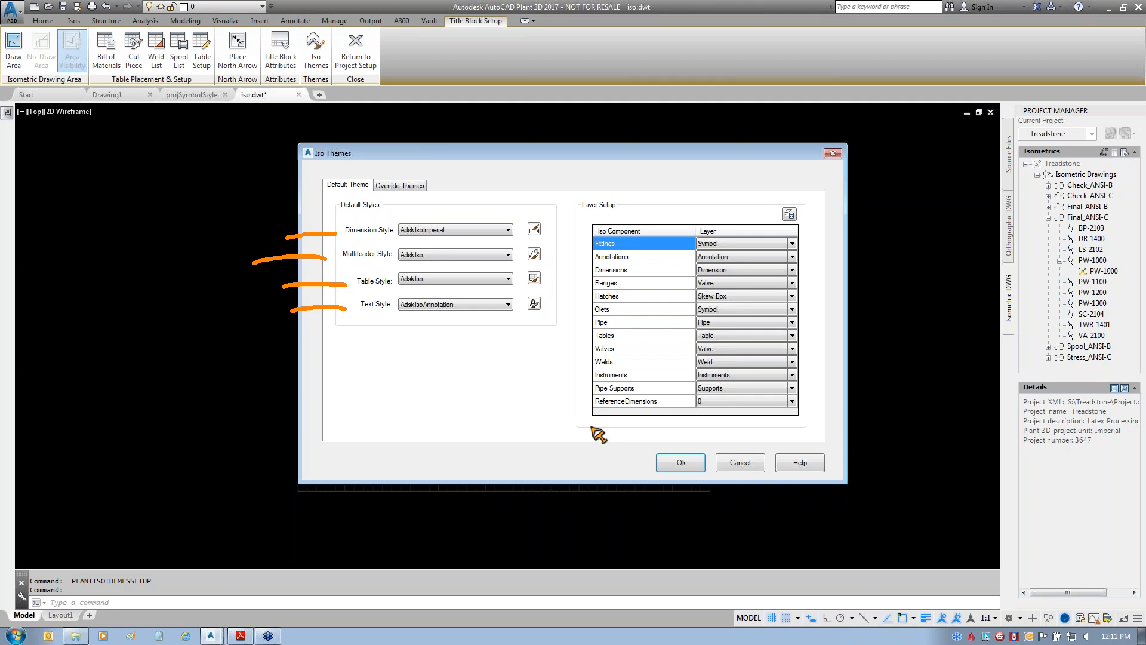
mouse_move(578, 178)
mouse_down()
mouse_move(833, 396)
mouse_move(683, 443)
mouse_move(577, 236)
mouse_move(595, 167)
mouse_move(809, 113)
mouse_up()
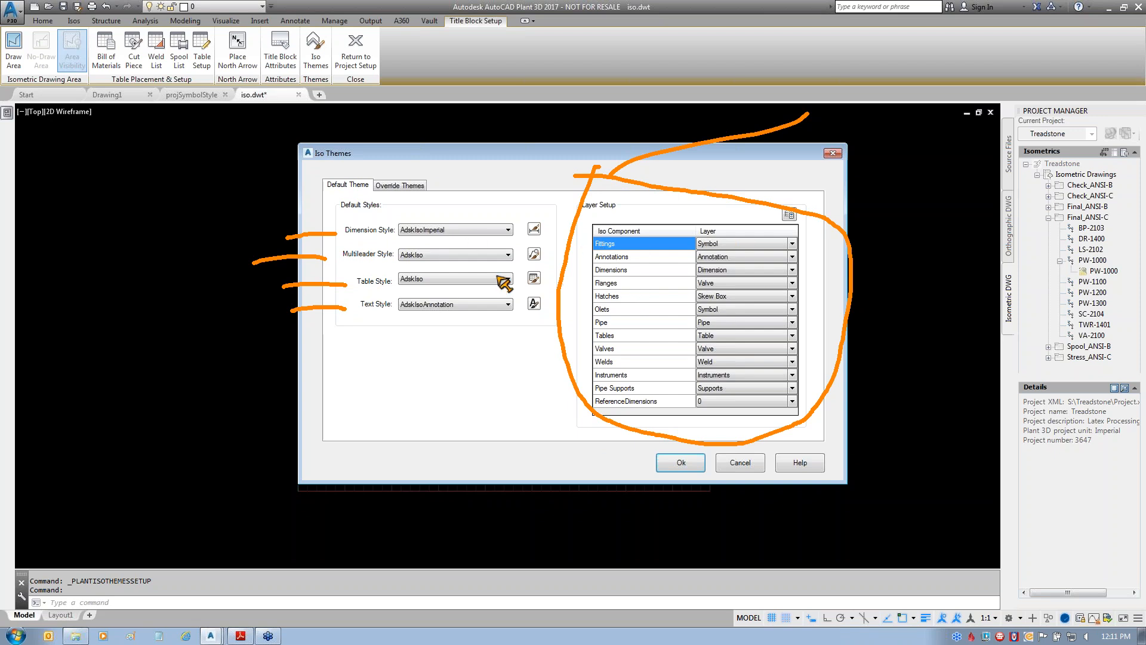
key(Escape)
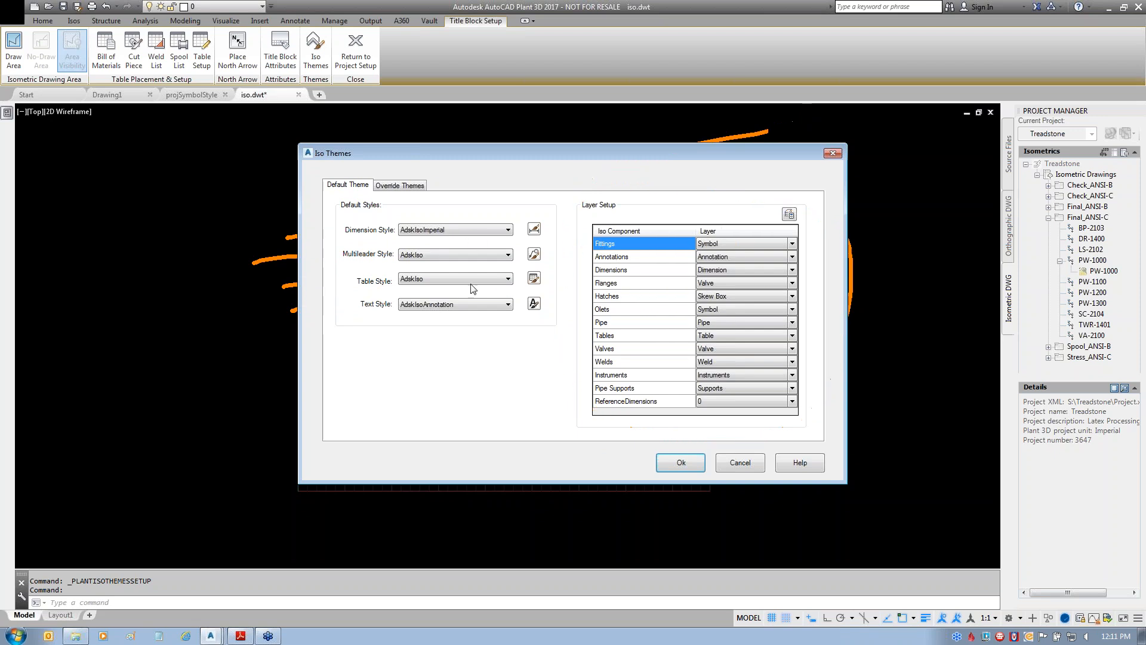
- Examine the AdskIsoImperial dimension style's text settings and the text style definitions used by the default iso theme
click(534, 230)
drag(557, 213, 472, 173)
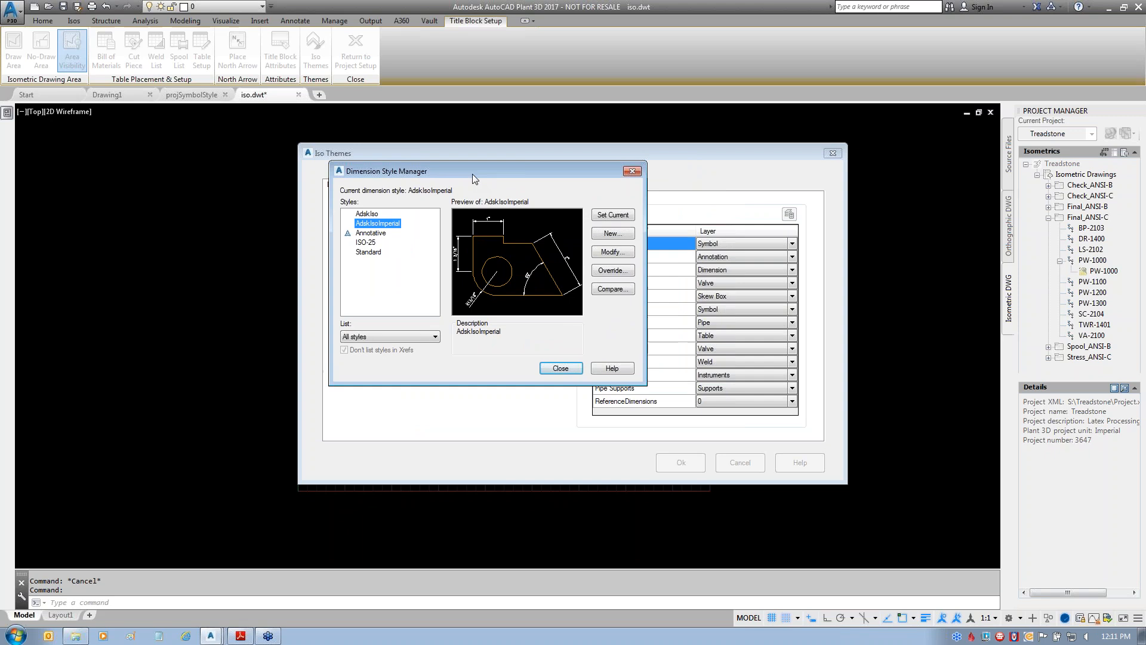
click(612, 252)
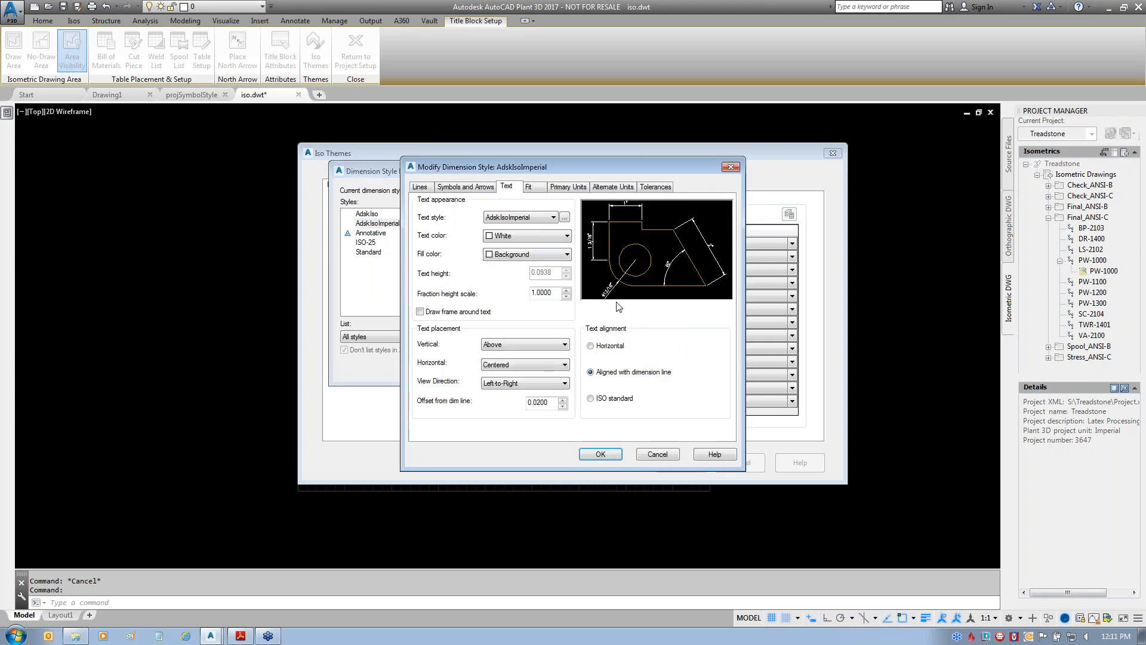
click(663, 455)
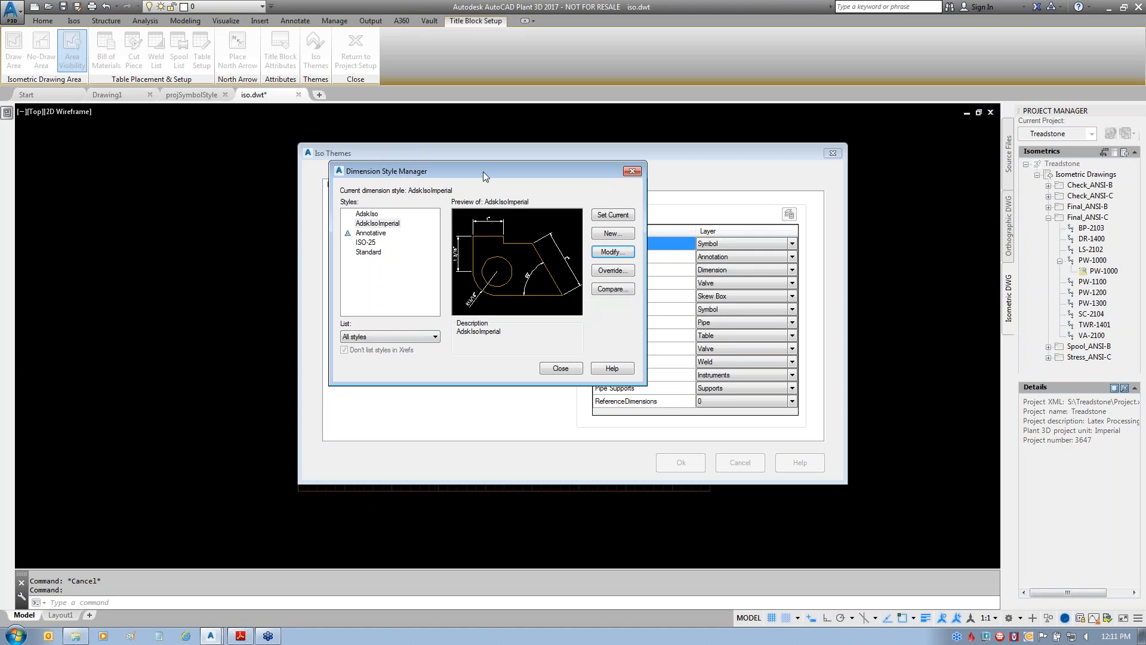
drag(483, 171, 530, 188)
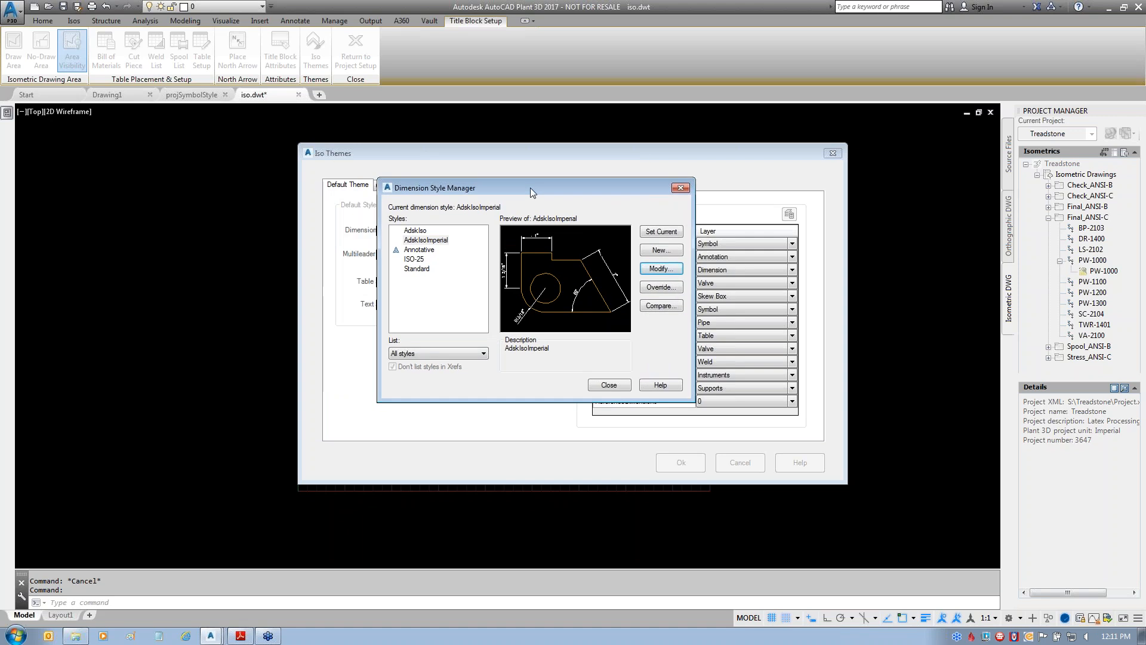
click(607, 382)
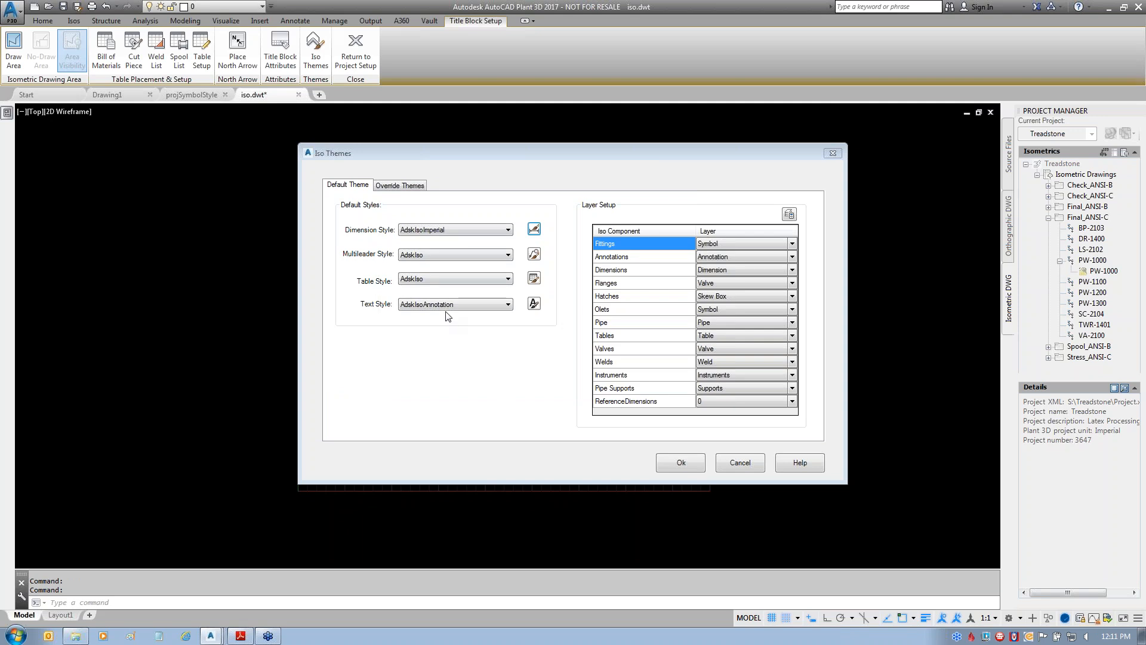
click(533, 304)
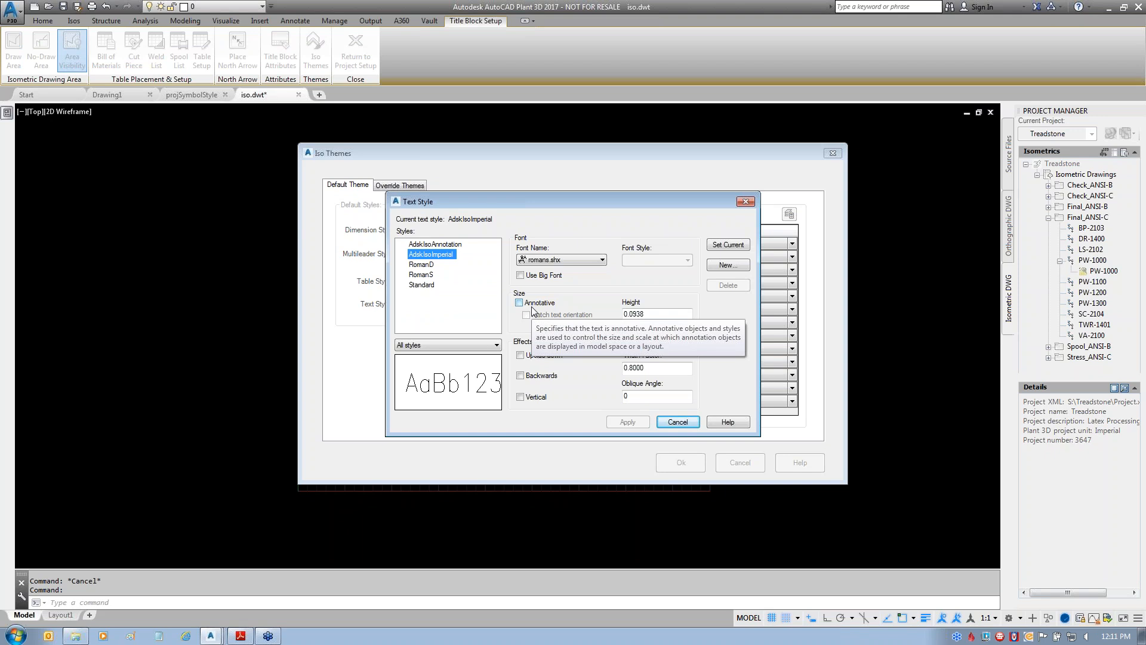
click(680, 422)
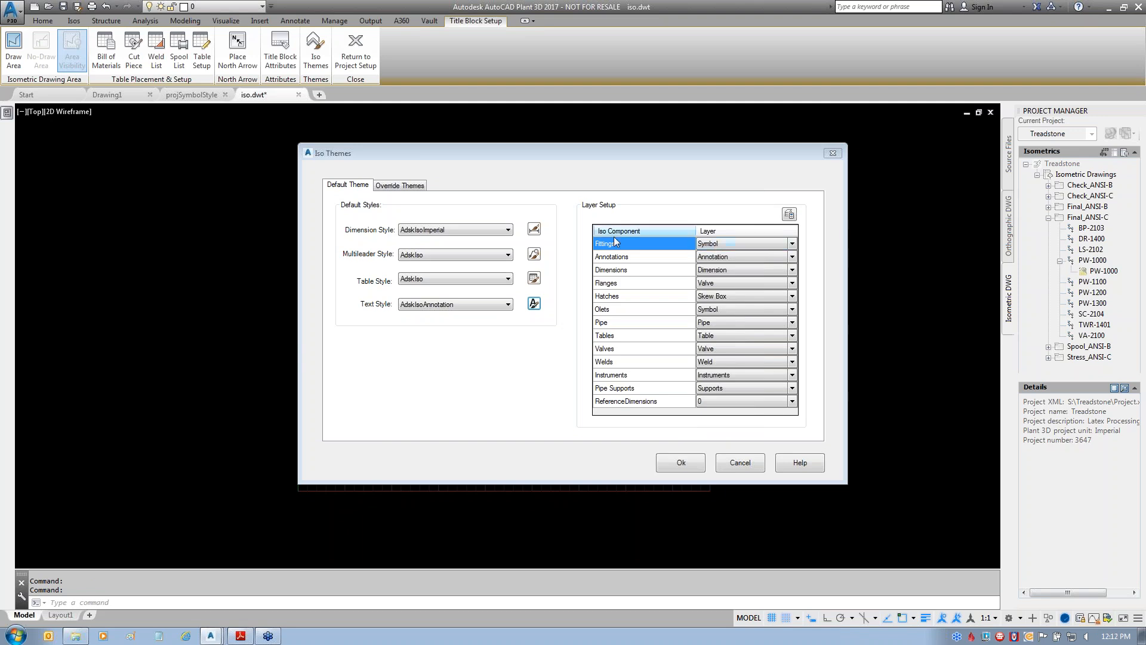
- Check the layers available for the Fittings component and inspect the template's layer properties
click(792, 243)
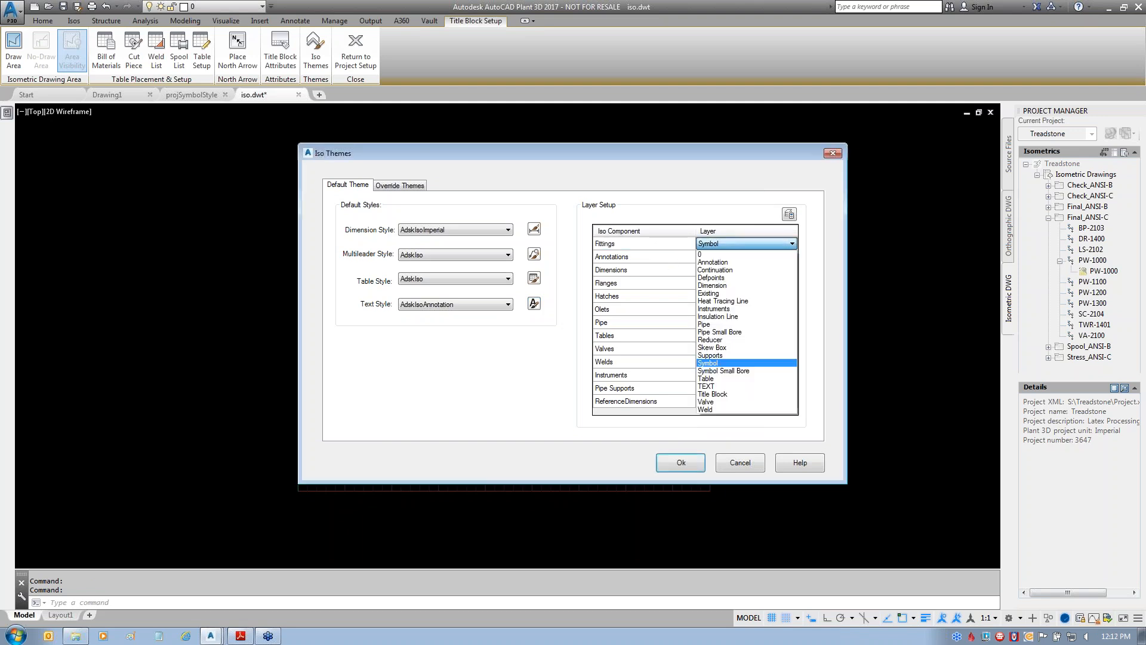
click(811, 259)
click(788, 215)
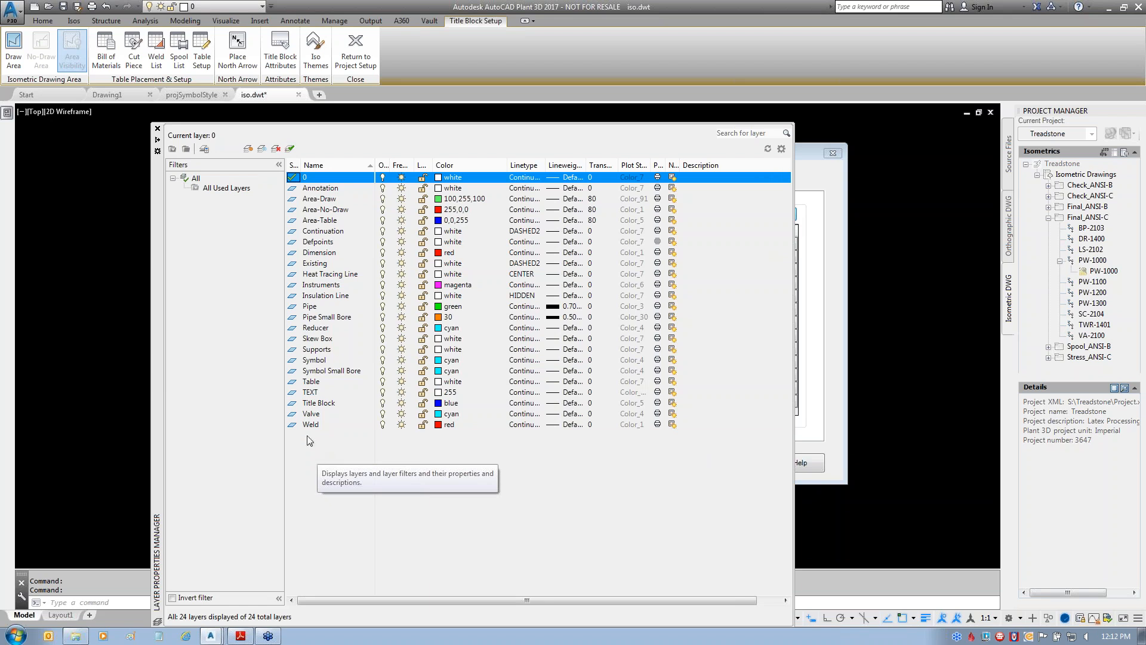
click(158, 129)
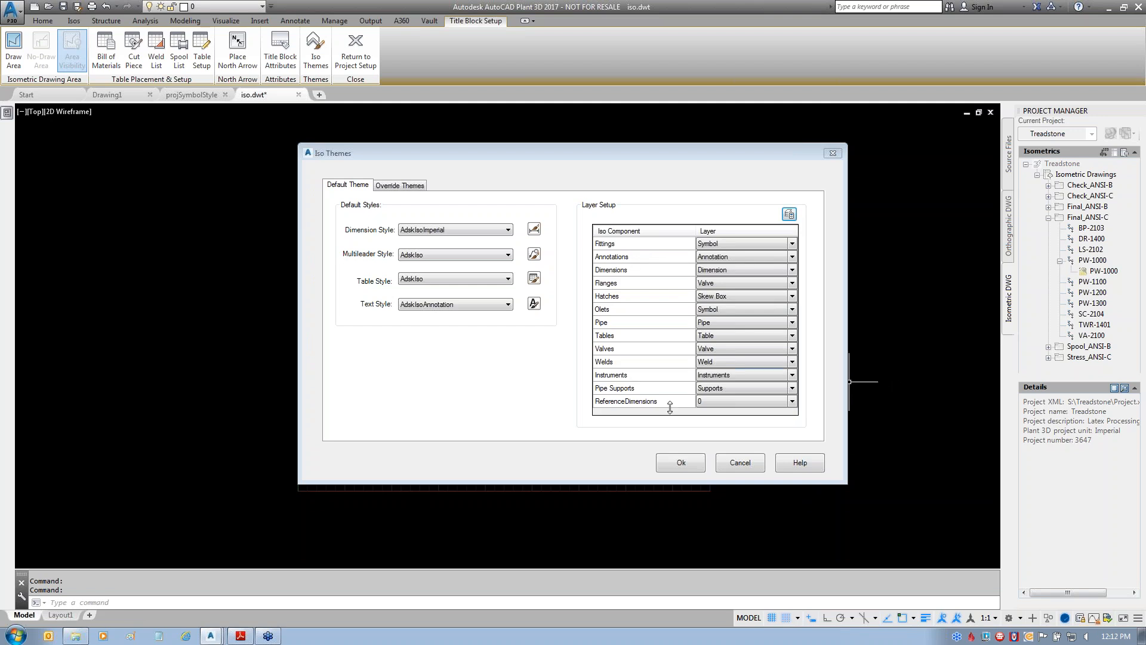
- Assign the ReferenceDimensions component to the Dimension layer in the default iso theme
click(715, 406)
click(717, 402)
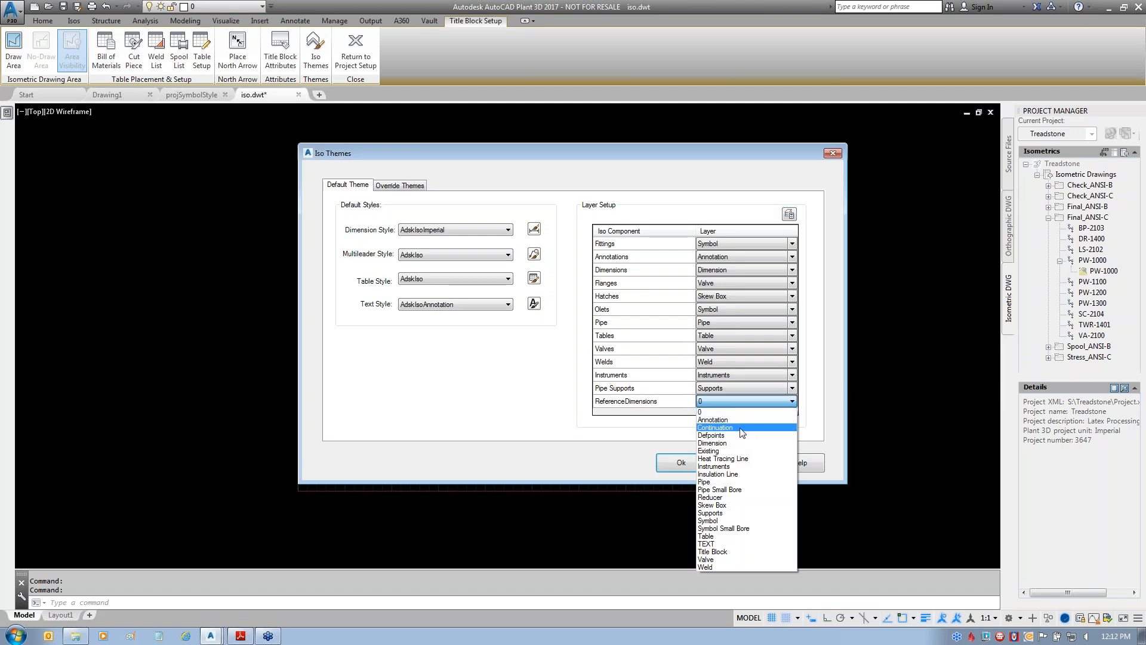
click(723, 443)
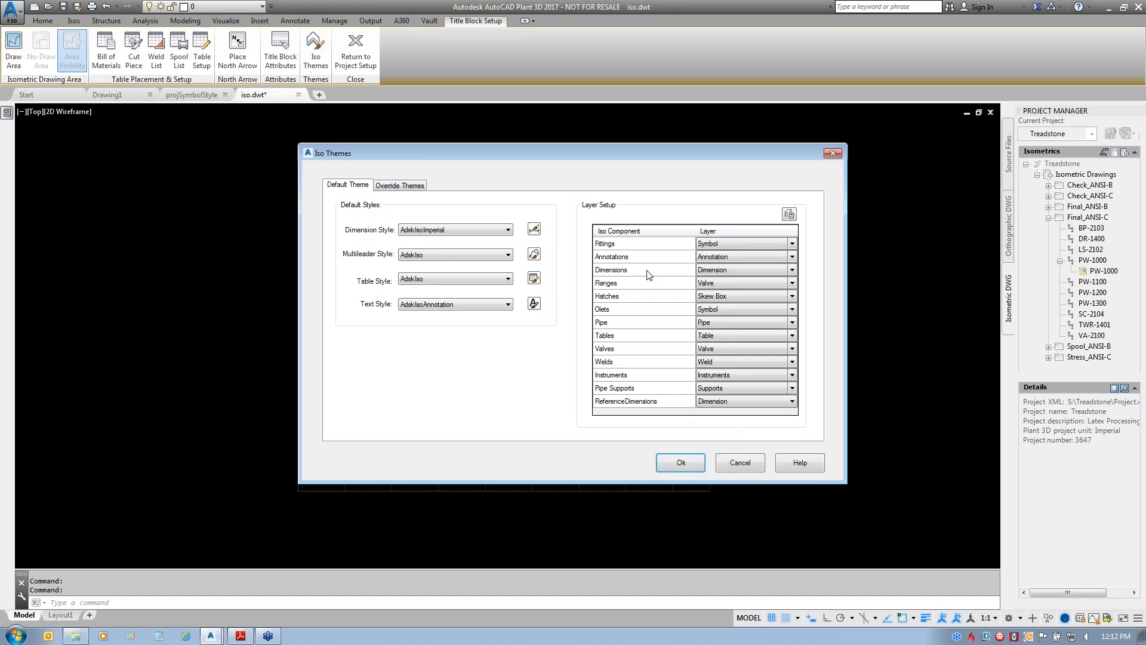
- Review the layer overrides of the Small Bore Piping, FittingToFitting, Vent/Drain Piping and Offline Instrument Connection themes, and save the iso theme settings
click(397, 186)
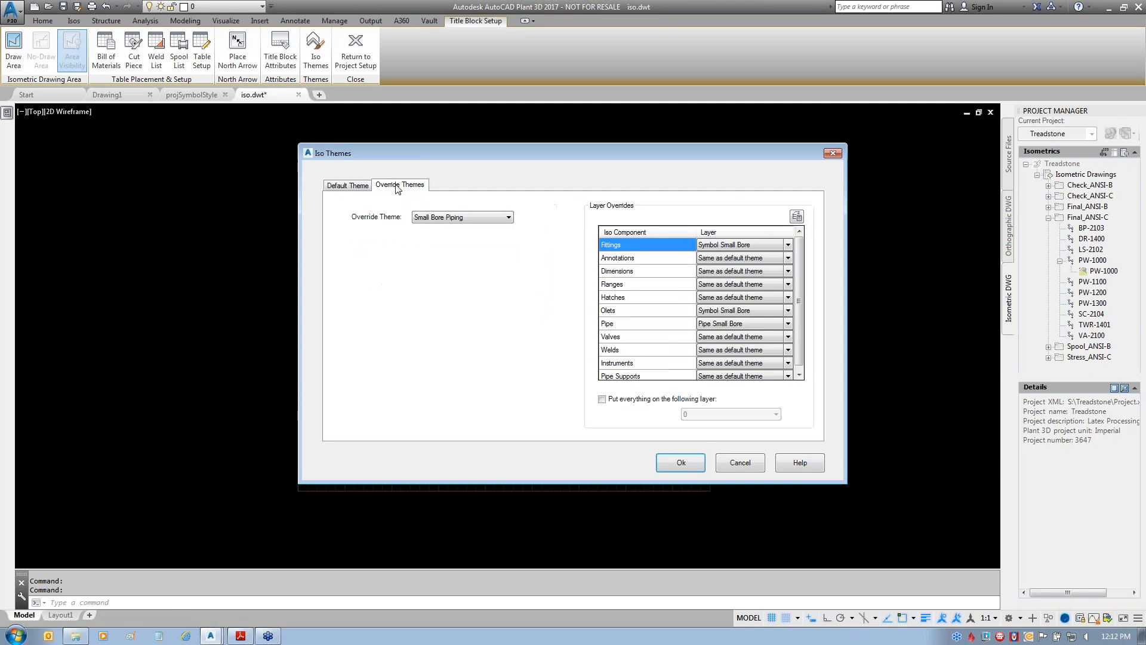
click(492, 218)
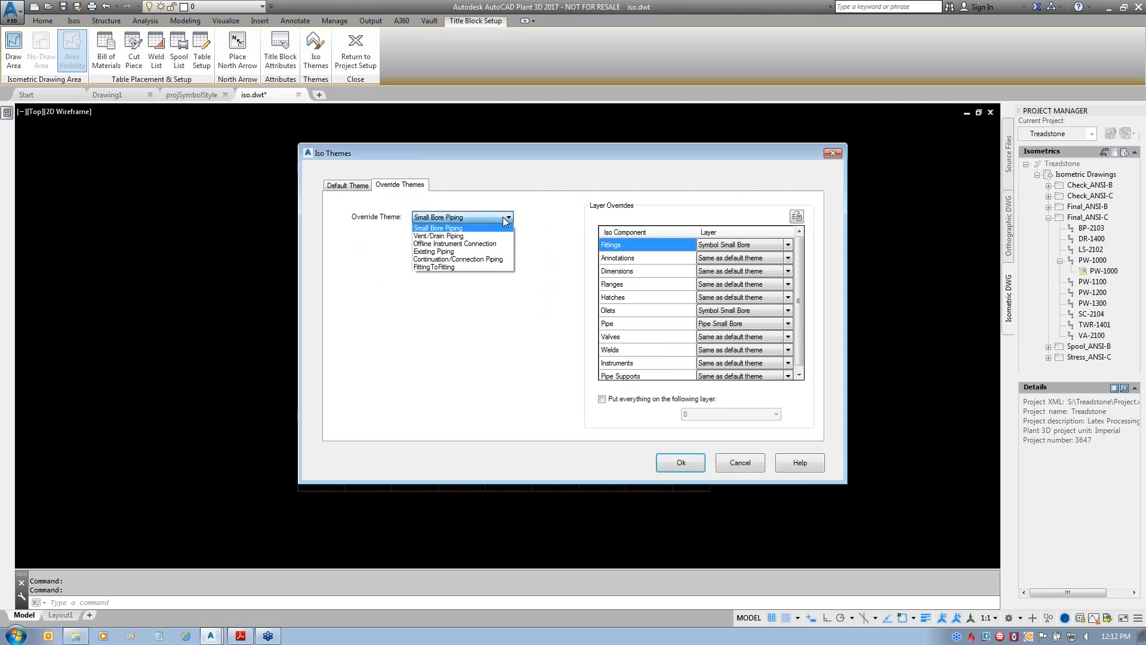
click(450, 265)
click(468, 223)
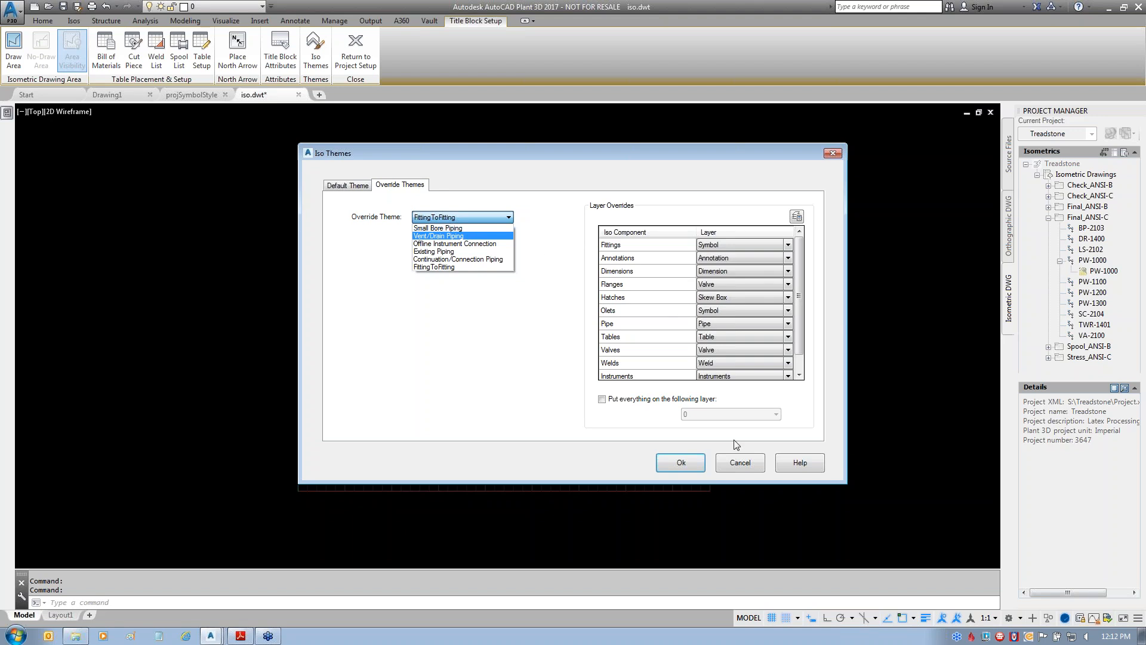
click(425, 237)
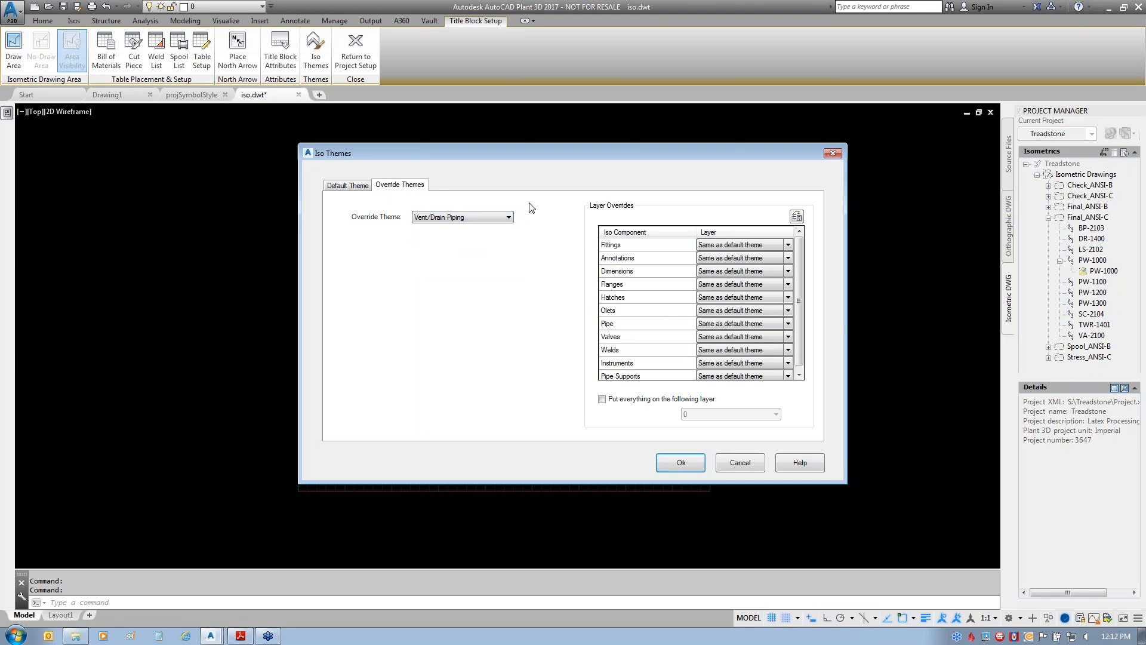
click(469, 219)
click(468, 244)
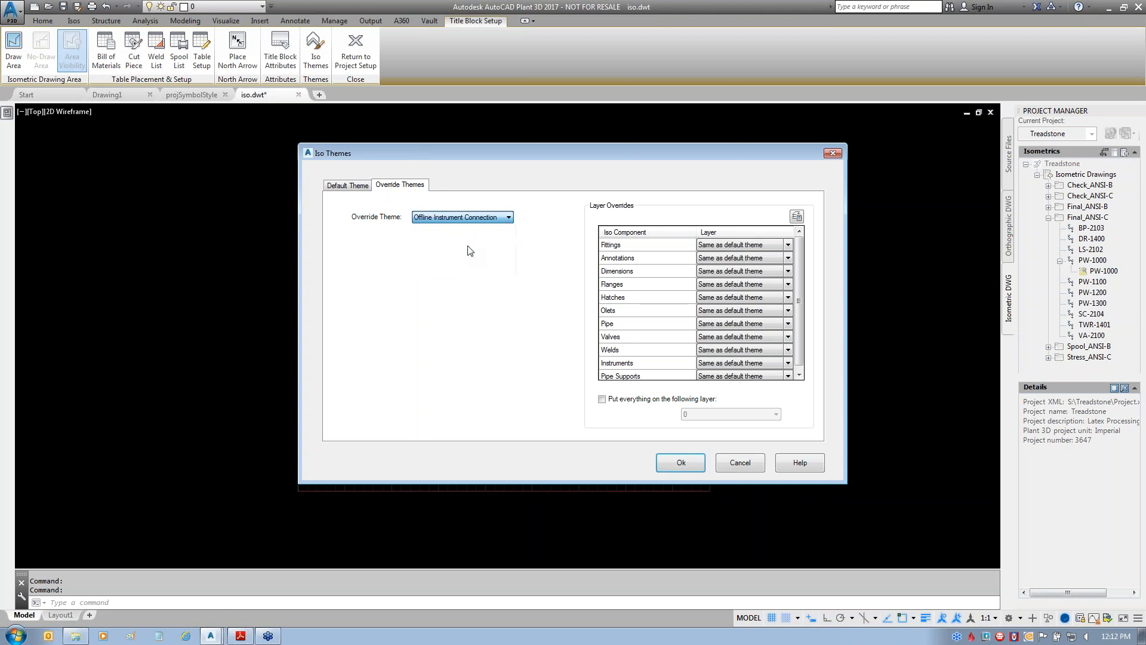
click(346, 187)
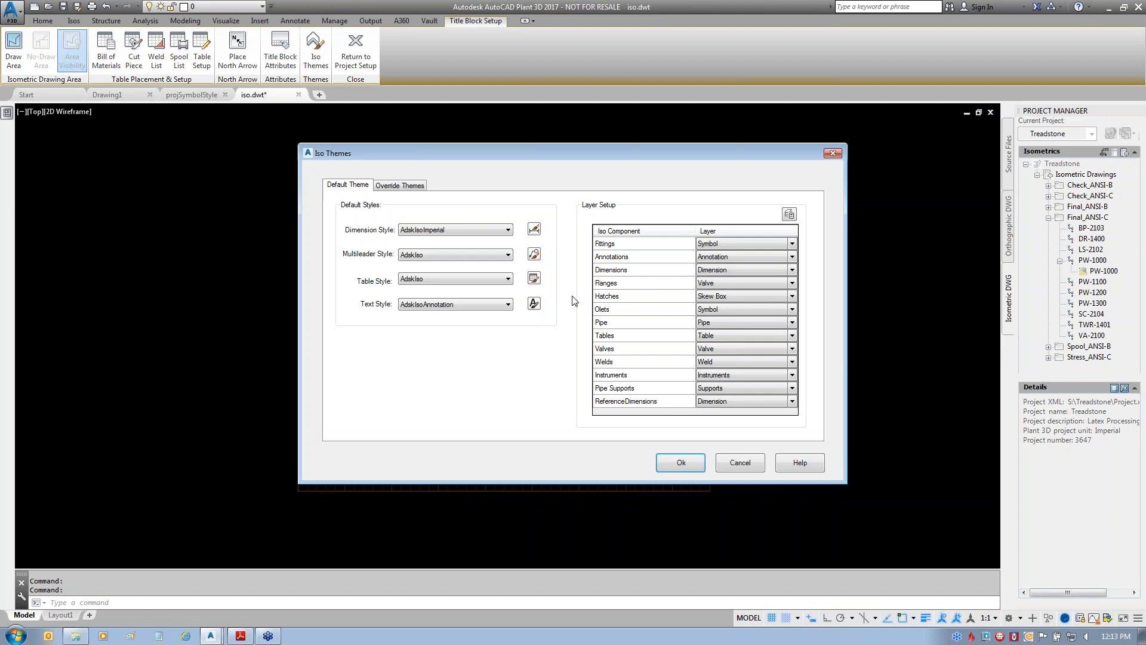
click(681, 460)
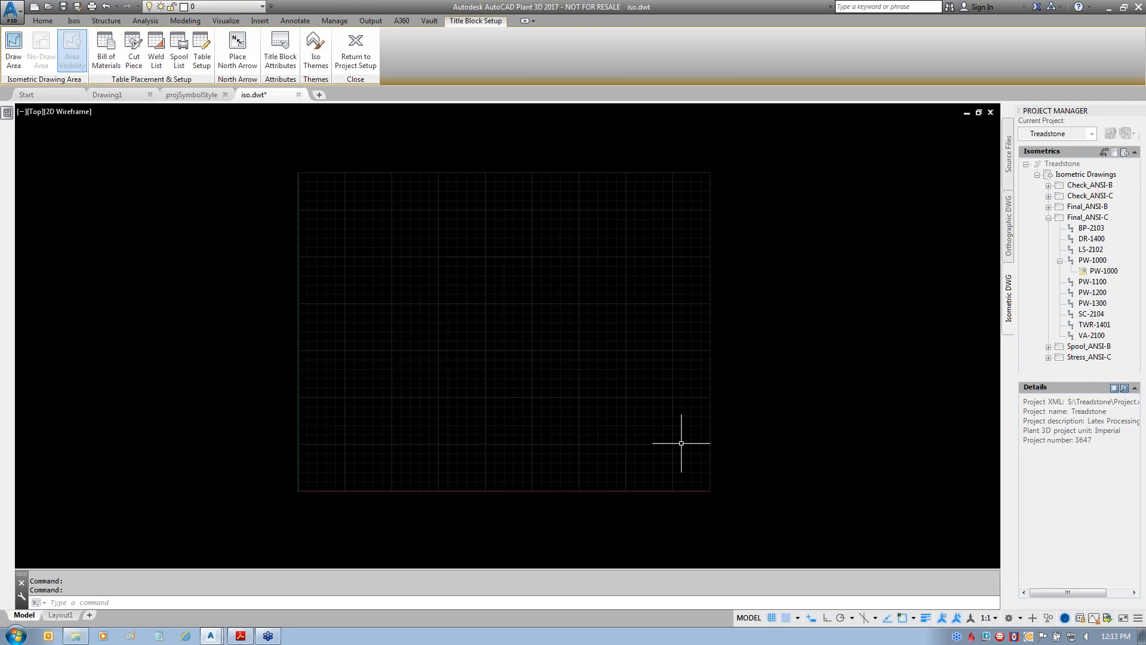
- Insert Title Block.dwg unexploded at 0,0,0 with scale 1 and rotation 0, redefining the existing block definition
text(I)
key(Return)
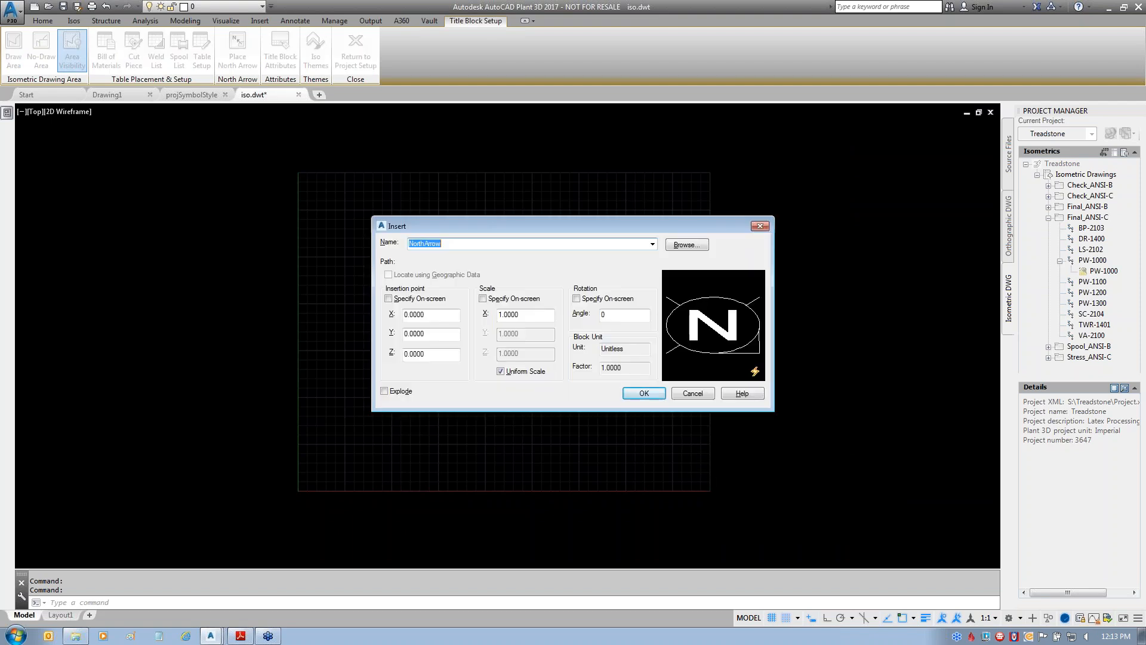
click(686, 245)
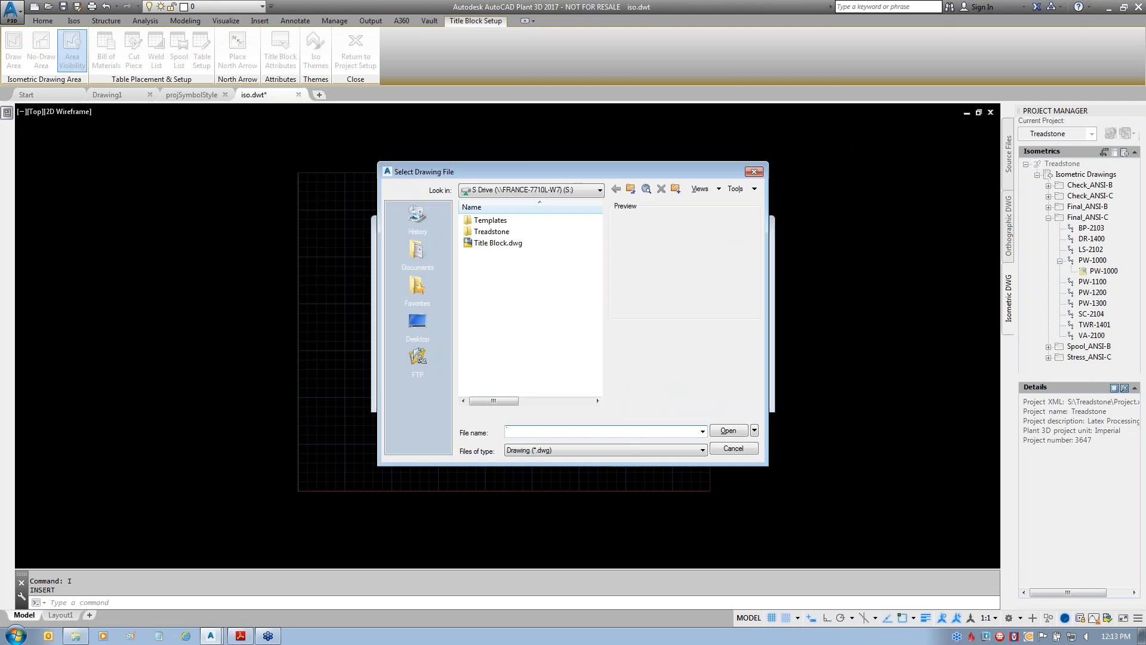
click(497, 245)
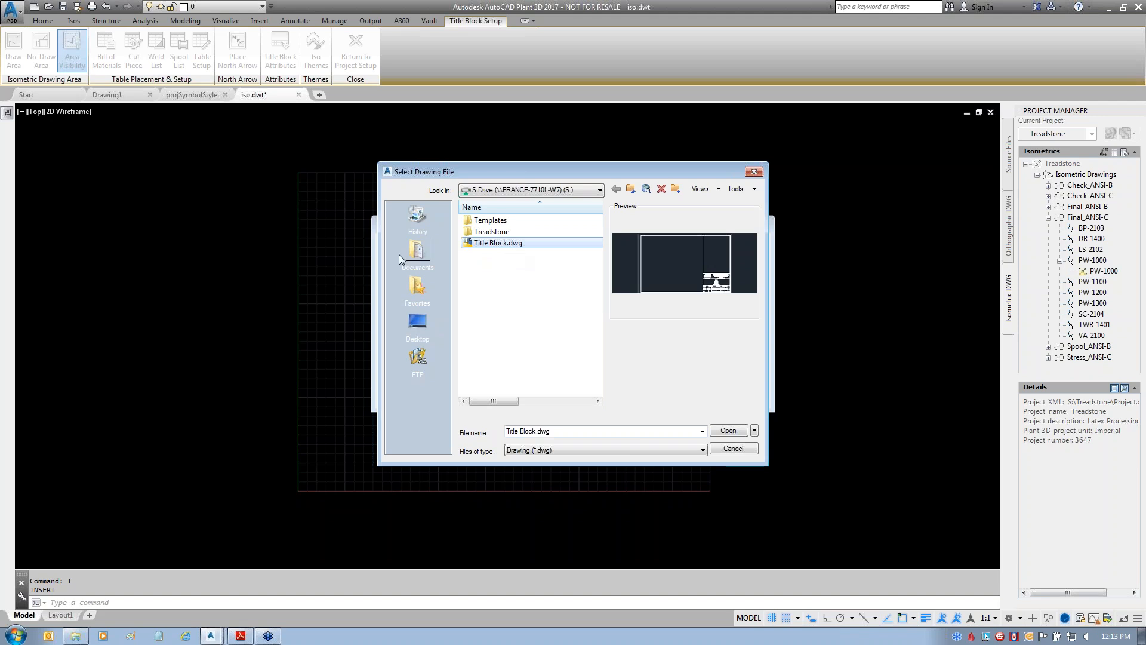
click(728, 431)
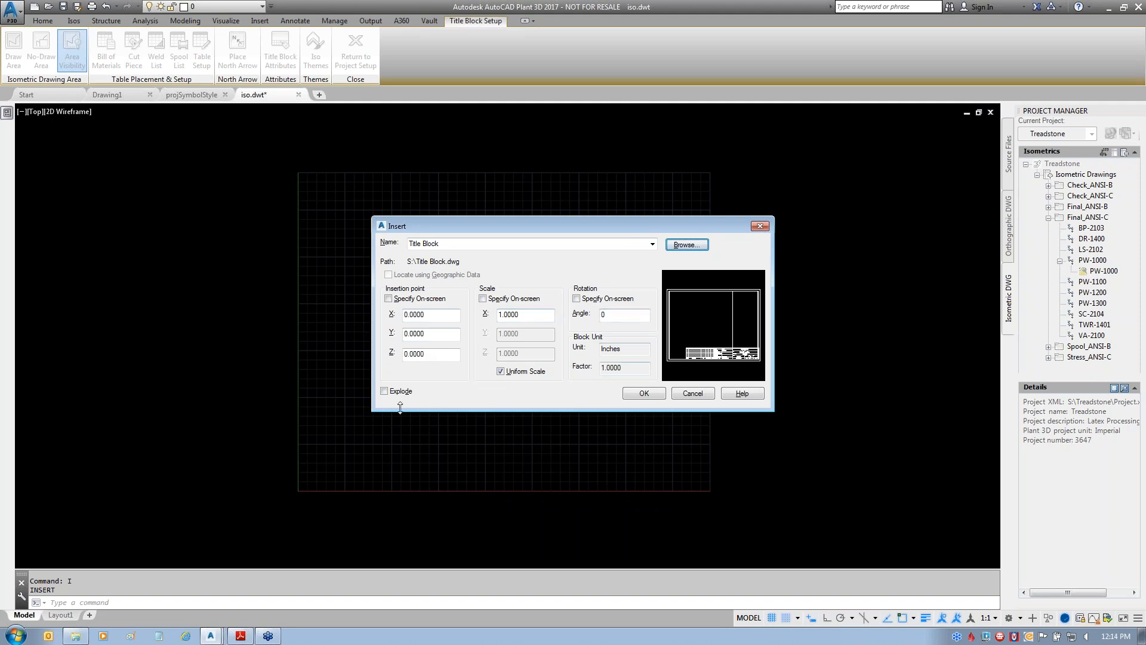
click(384, 390)
mouse_move(373, 385)
mouse_down()
mouse_move(424, 389)
mouse_move(363, 410)
mouse_move(378, 381)
mouse_move(223, 513)
mouse_up()
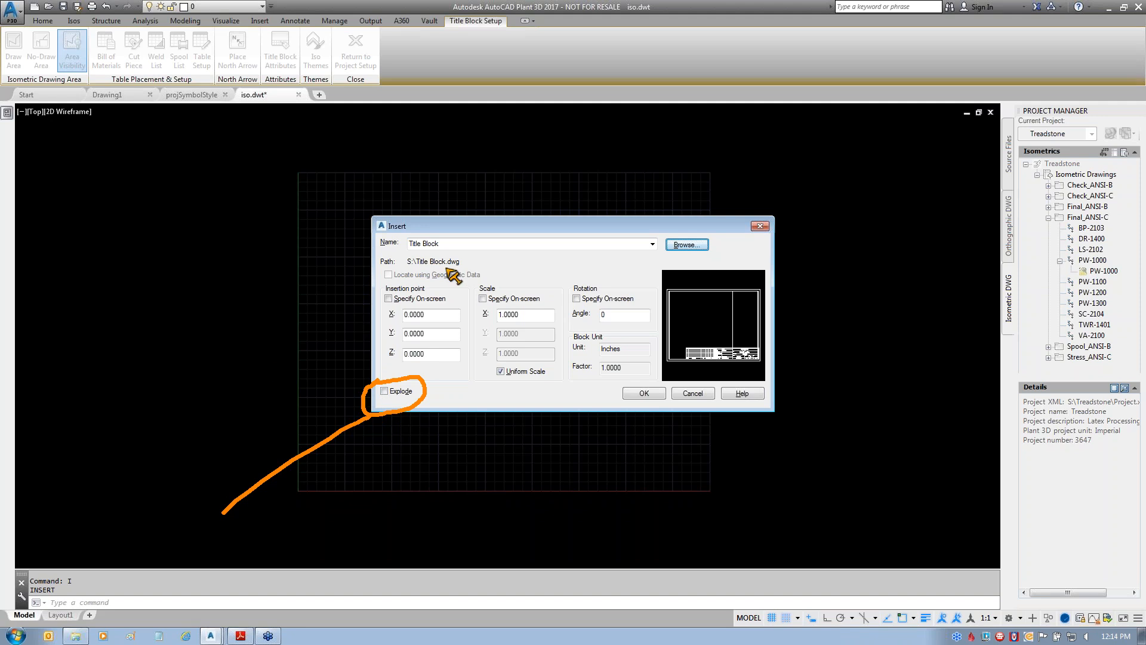
mouse_move(393, 253)
mouse_down()
mouse_move(445, 249)
mouse_move(443, 232)
mouse_up()
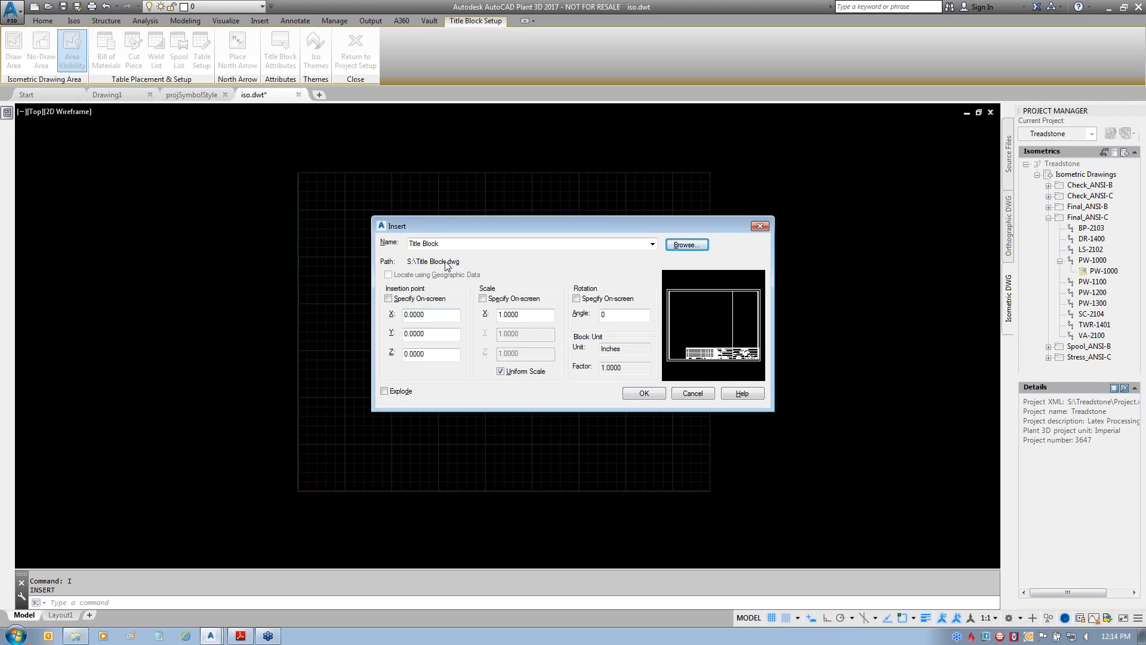
click(649, 396)
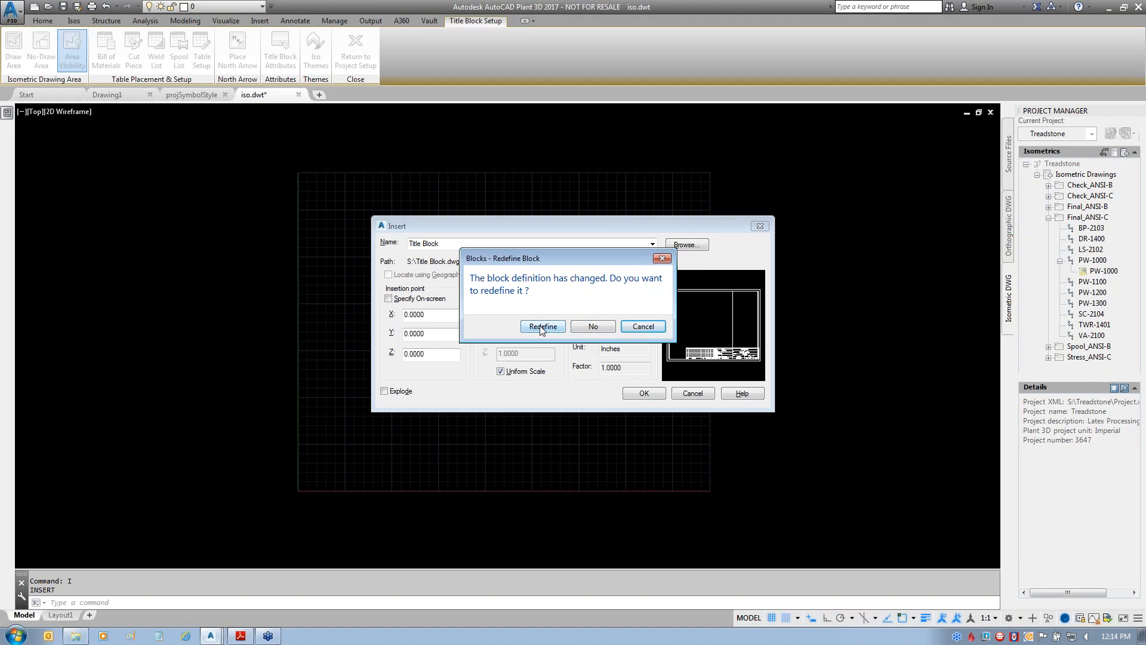
click(542, 327)
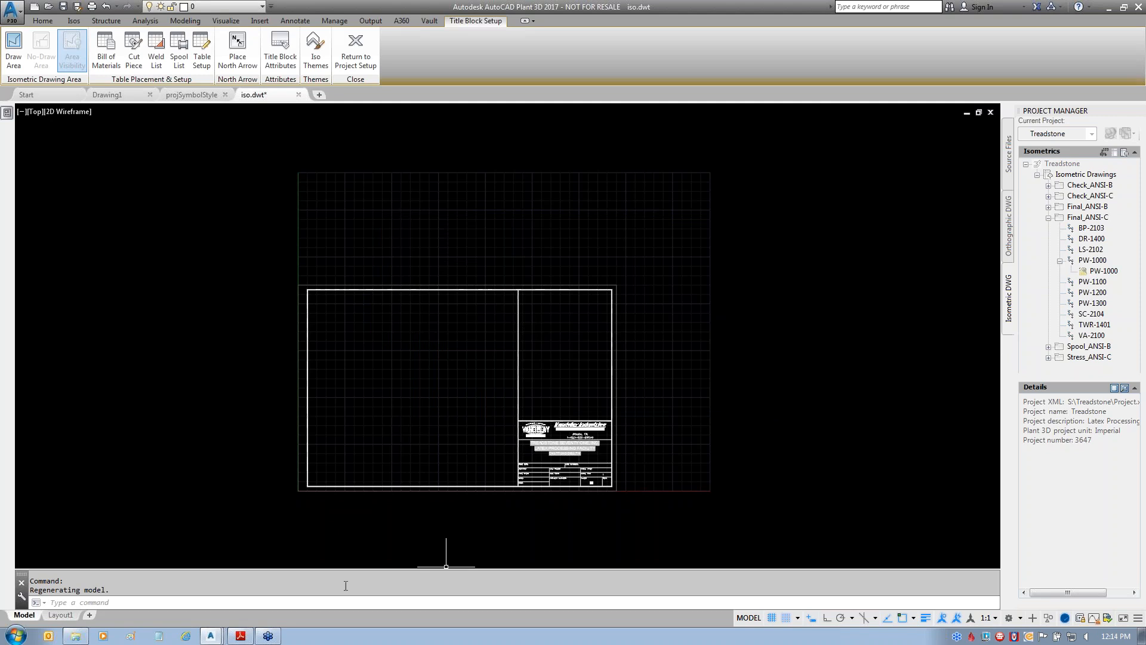
- Set the drawing limits to a lower-left corner of 0,0 and an upper-right corner of 17,11
scroll(373, 548, up, 2)
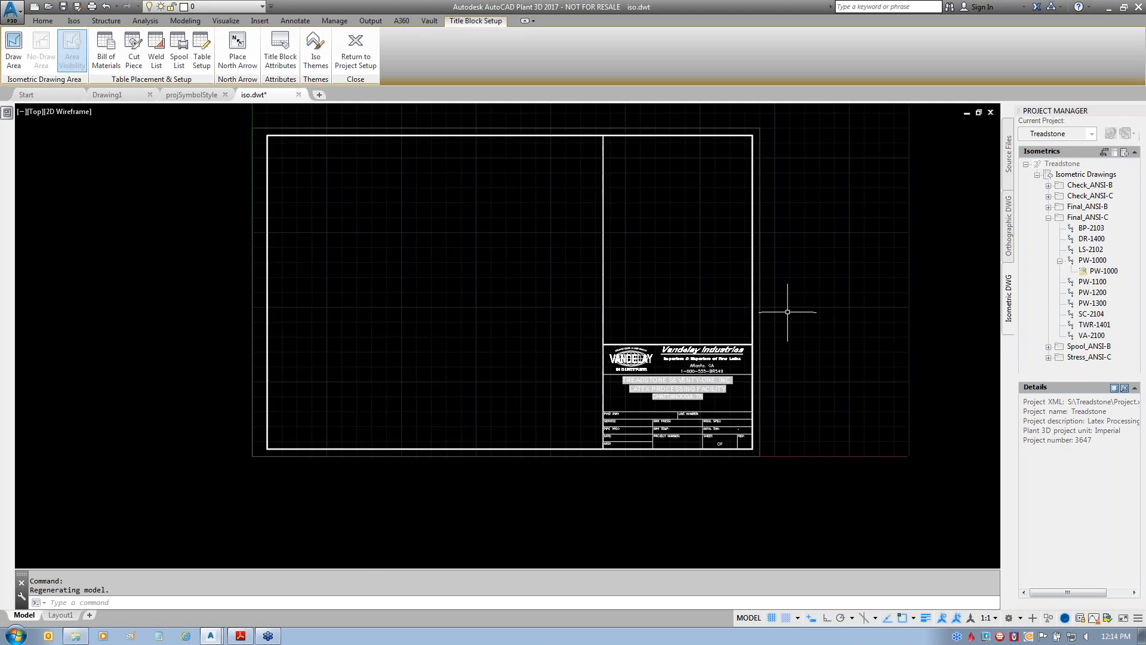
middle_drag(790, 330, 780, 378)
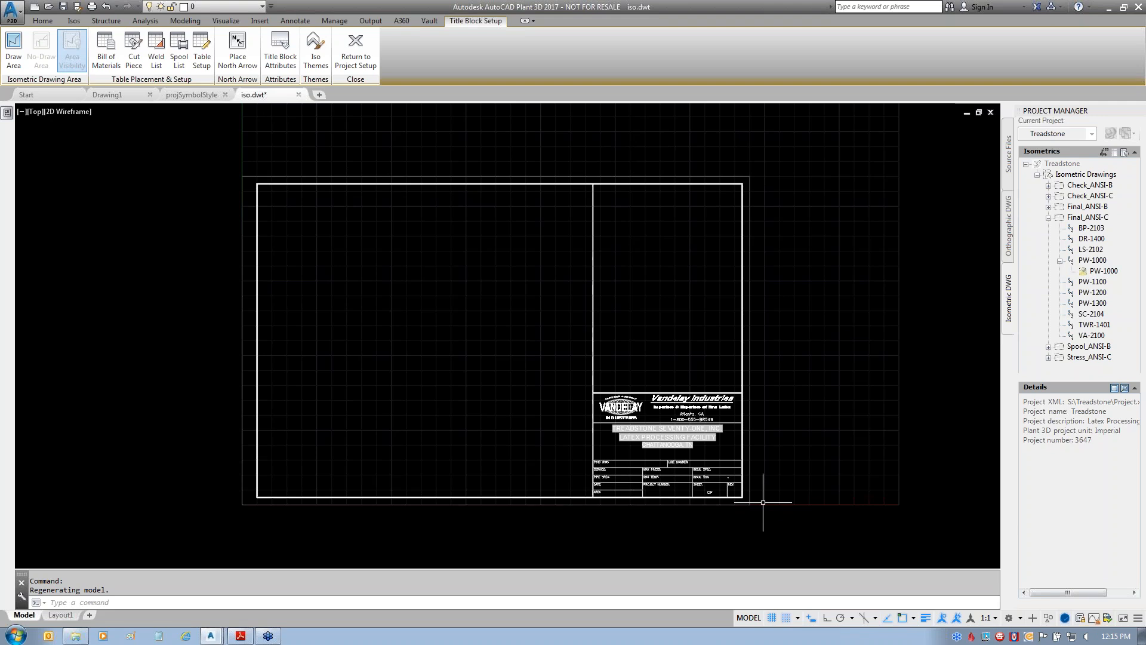
mouse_move(709, 406)
text(l)
text(ts)
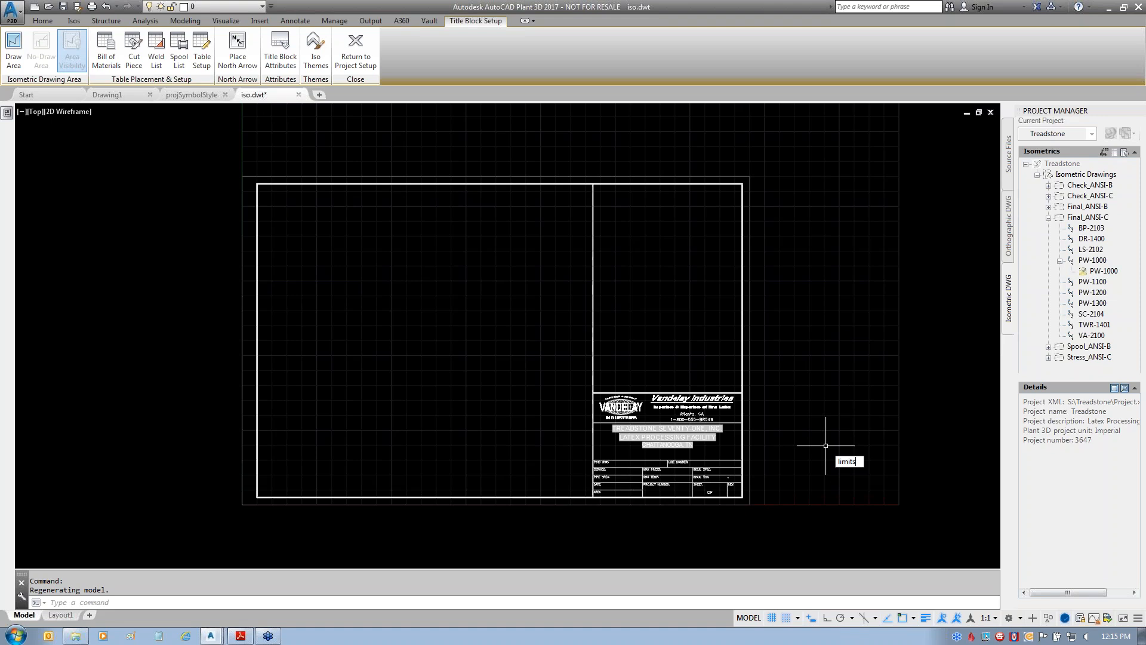
key(Return)
text(0,0)
key(Return)
text(17,11)
key(Return)
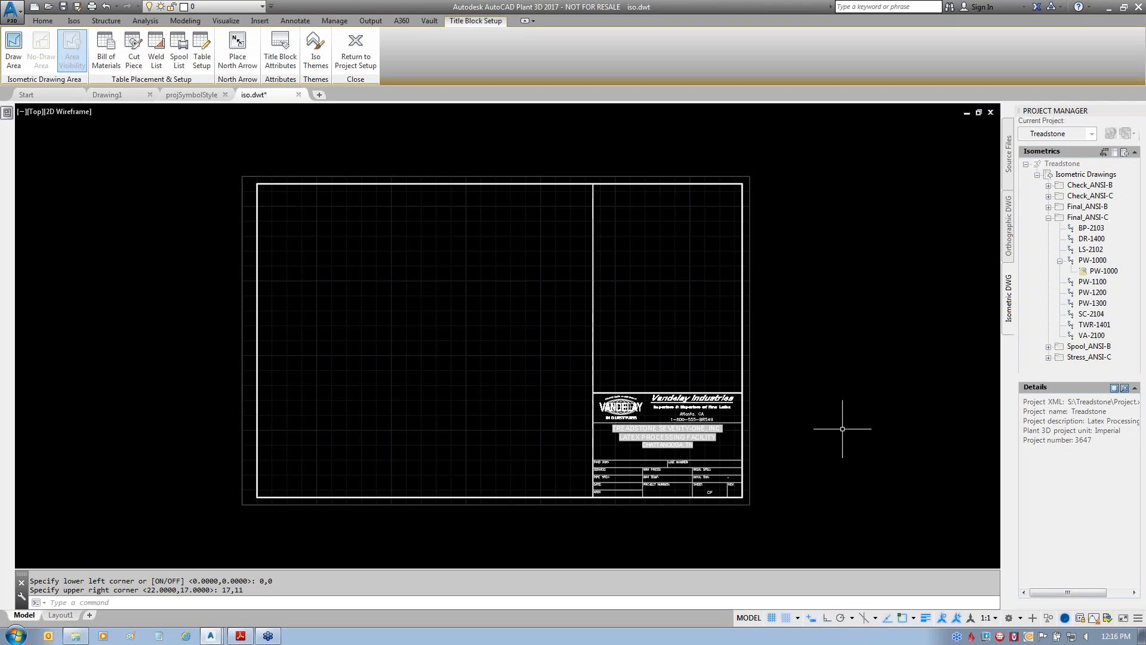
- Switch off the grid, snap and lineweight display, switch on ortho mode, and check the running object snaps
click(237, 51)
key(F7)
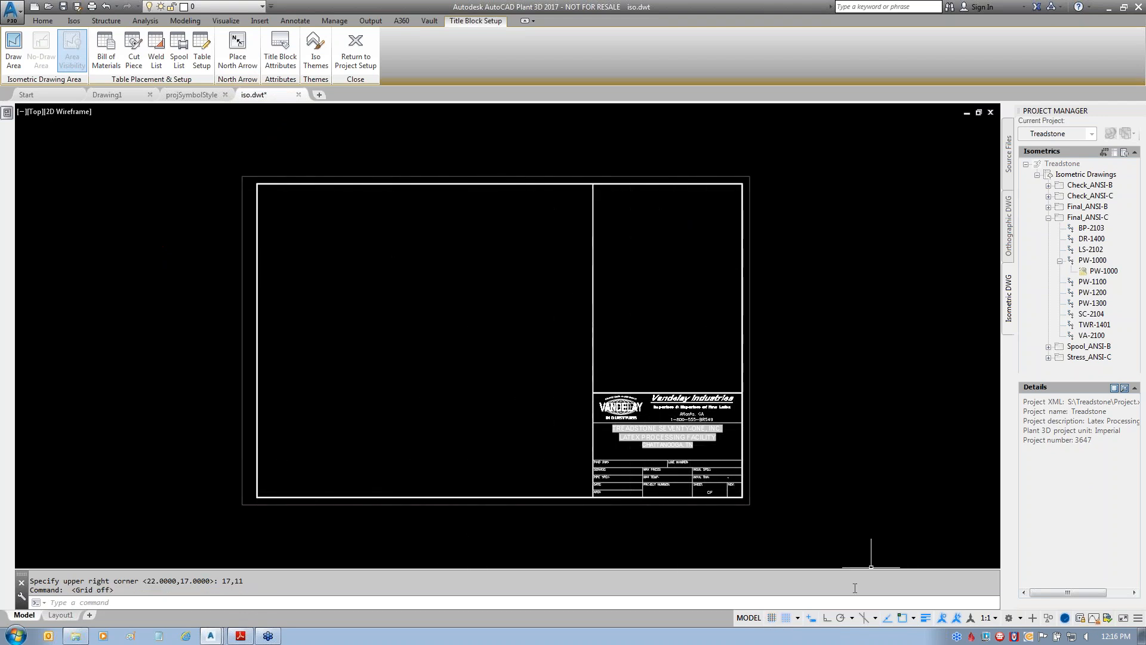
click(786, 617)
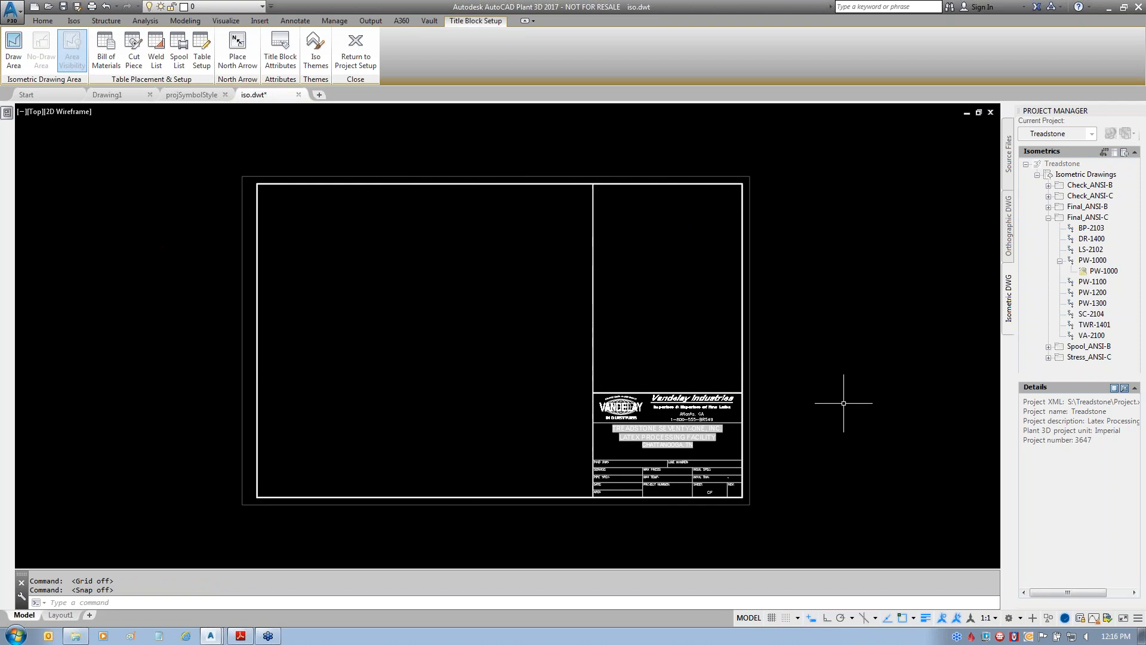
click(827, 617)
click(925, 618)
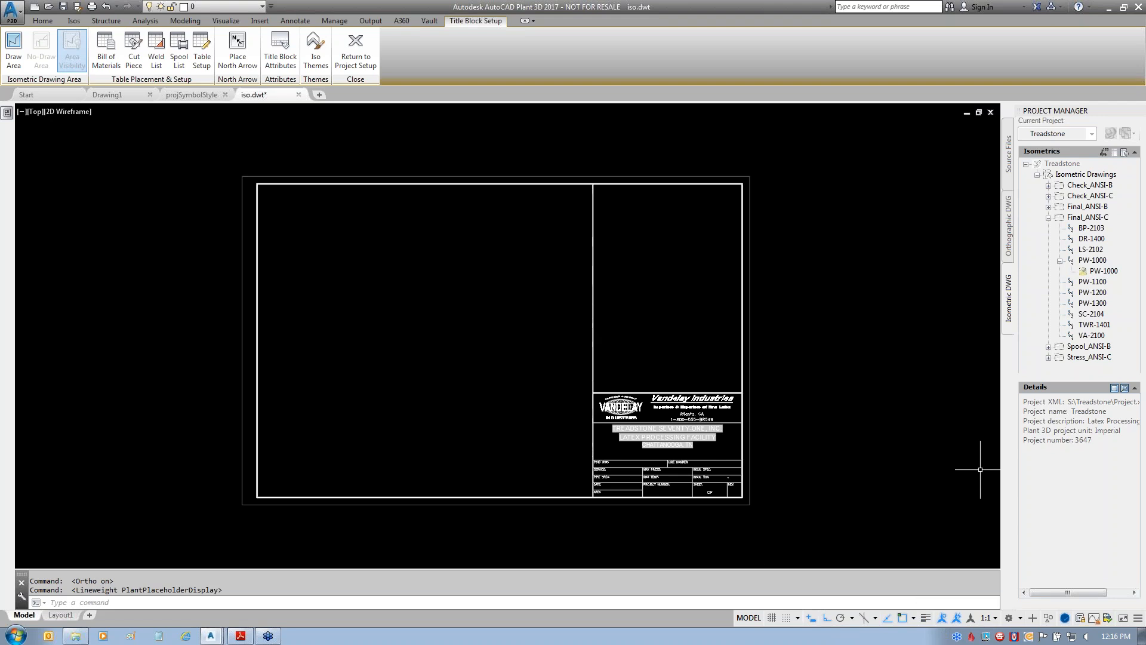
click(914, 618)
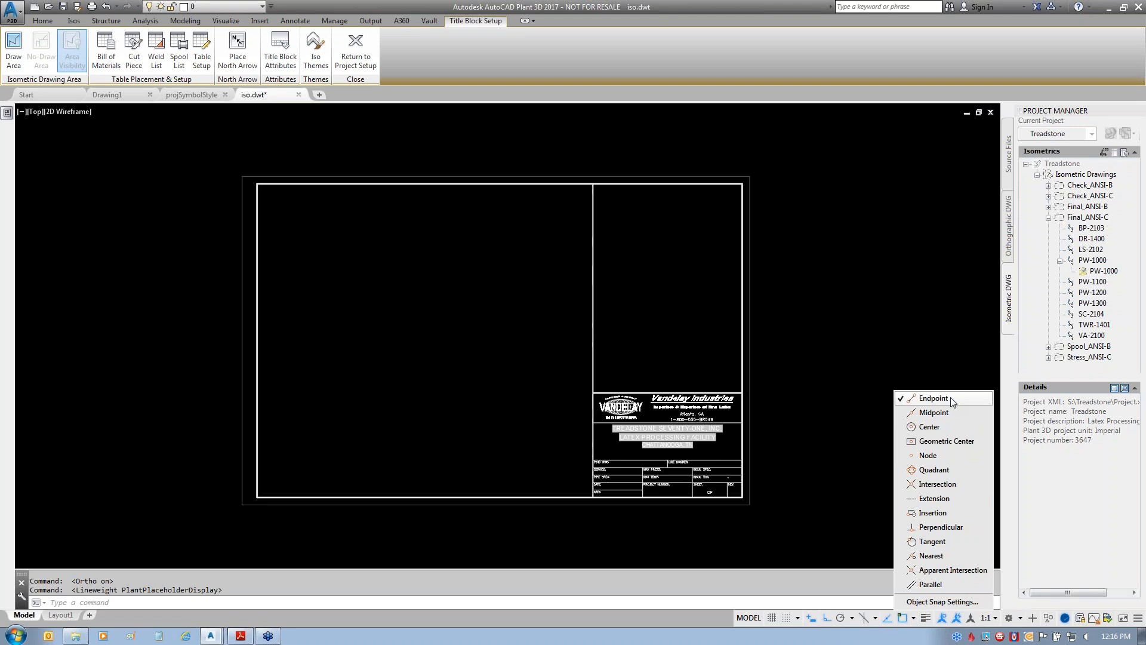
click(842, 49)
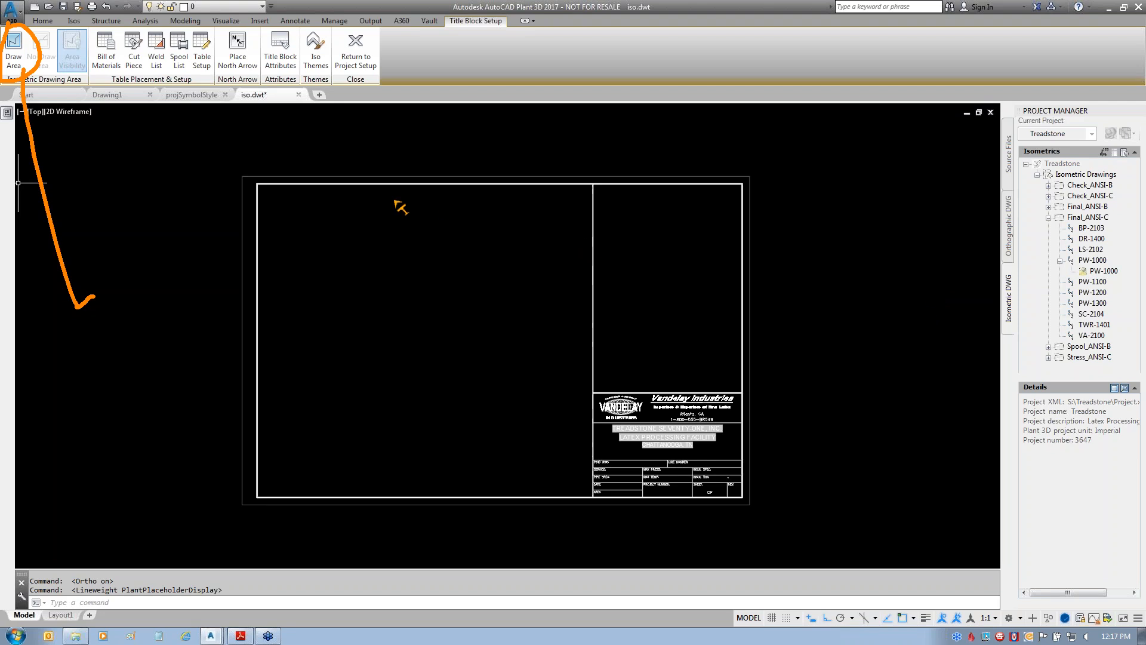
- Define the isometric draw area from the border's upper-left corner to the lower end of the vertical divider beside the title block
click(14, 47)
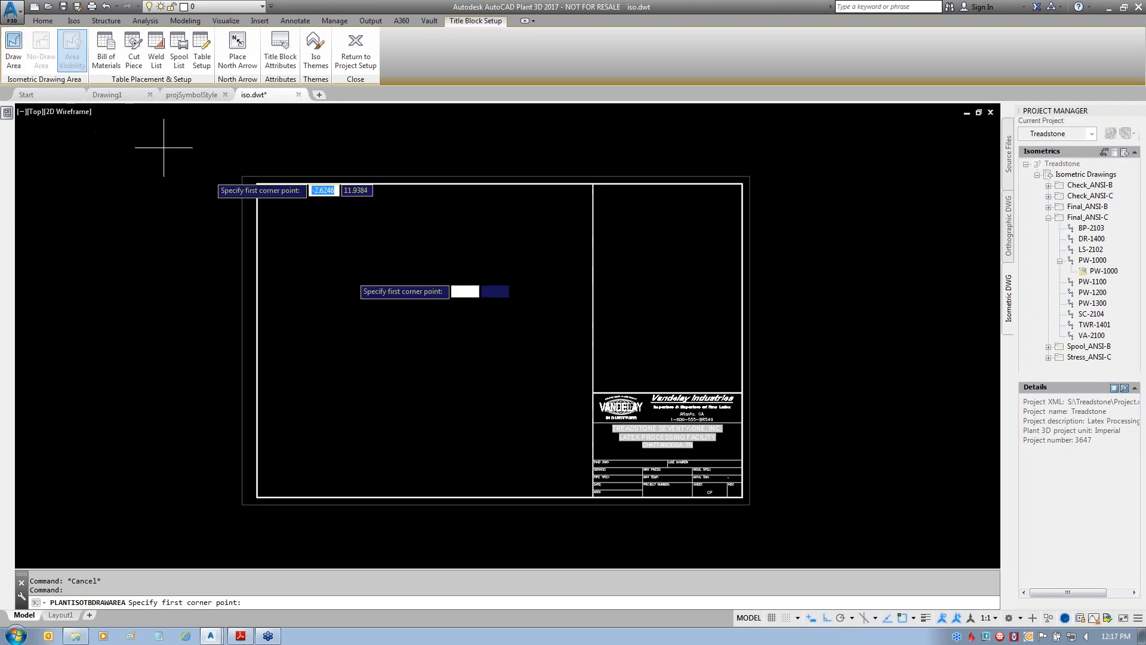
click(258, 184)
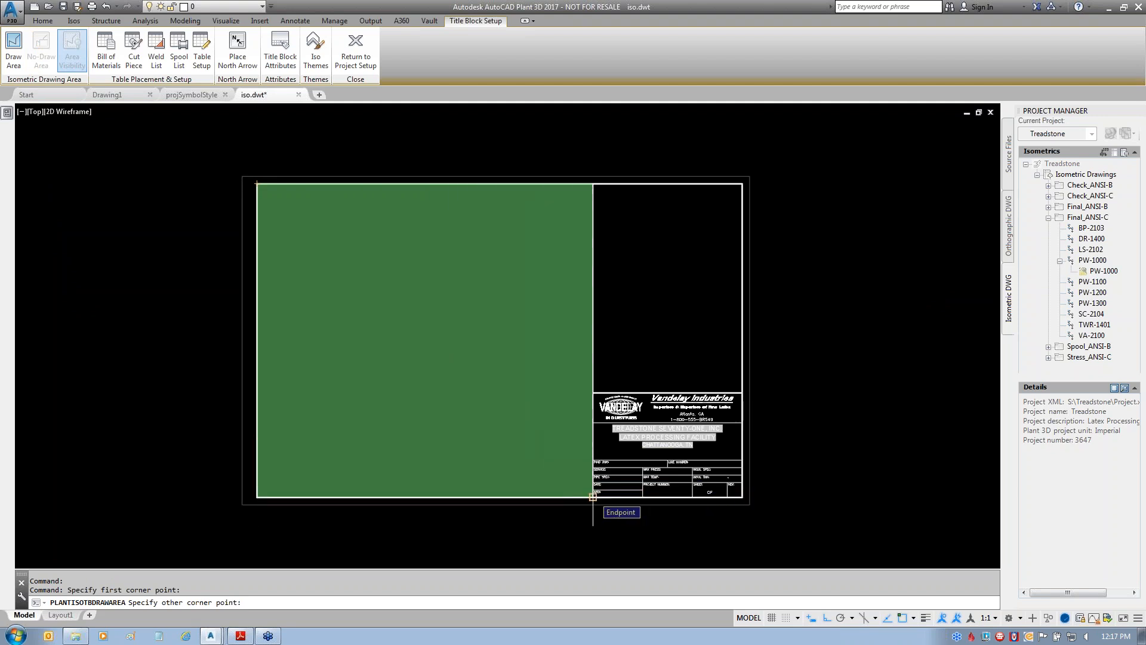
click(593, 497)
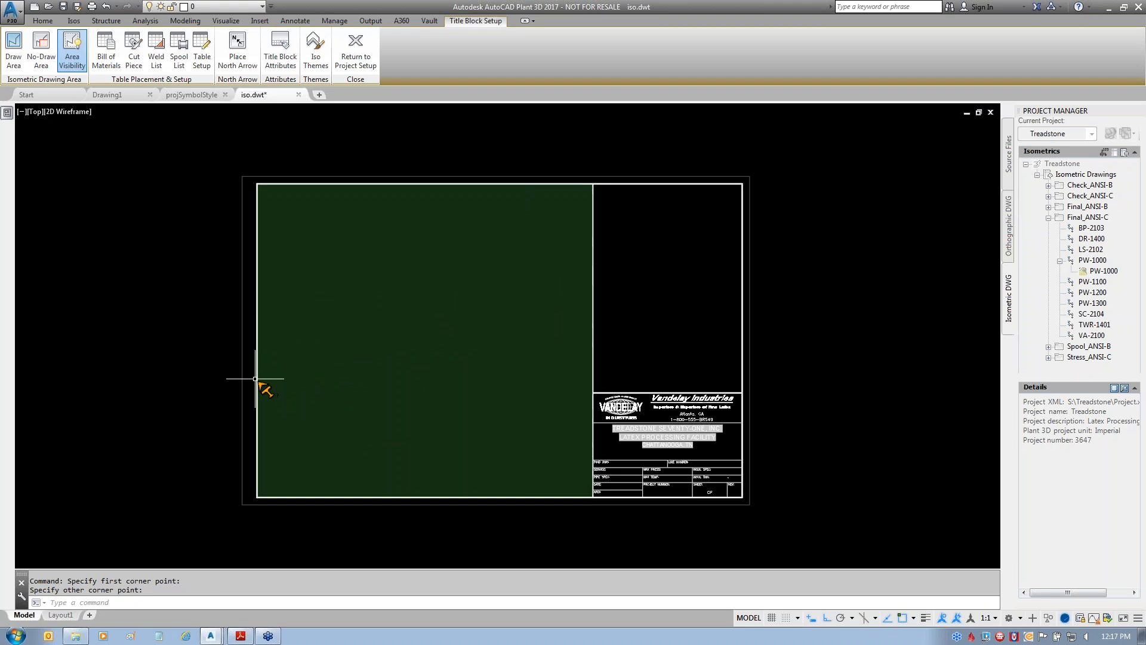
drag(258, 381, 341, 316)
drag(257, 375, 260, 389)
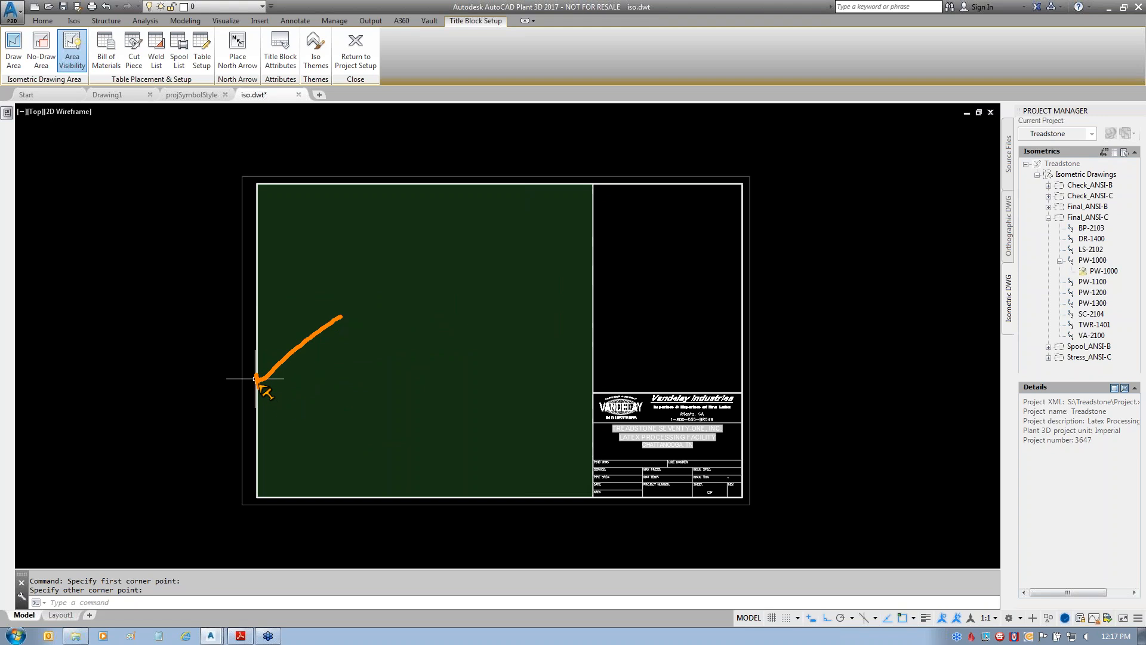
mouse_move(258, 385)
mouse_down()
mouse_move(287, 417)
mouse_move(250, 419)
mouse_up()
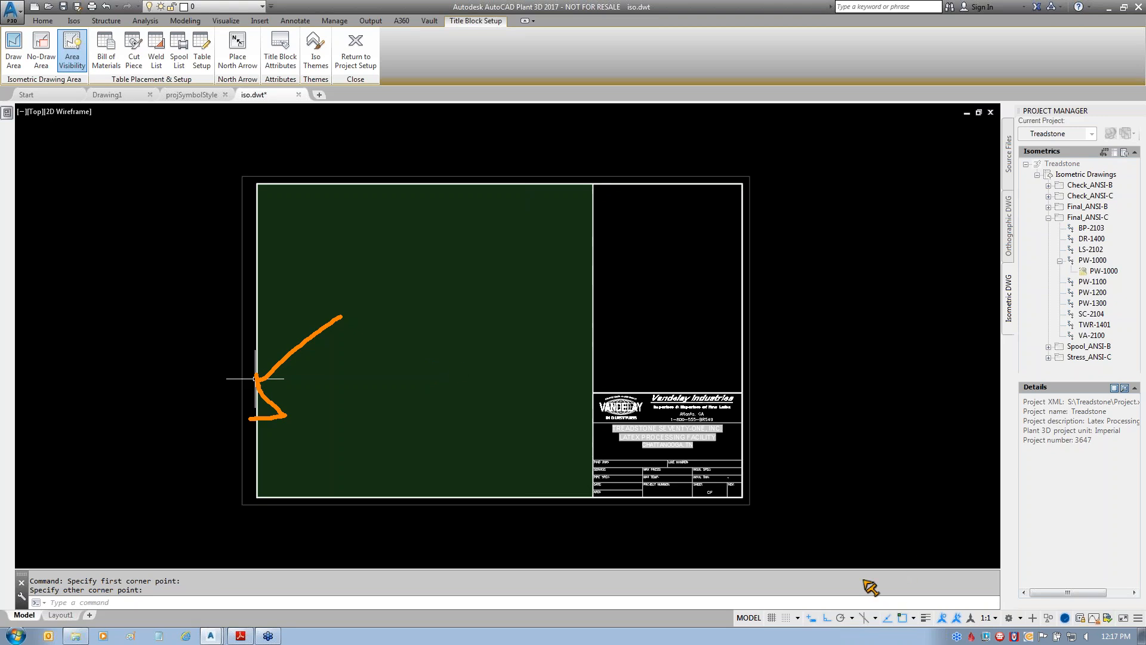
key(Escape)
- Stretch the isometric draw area's left and upper edges 0.25 inward from the title block border
click(306, 328)
click(306, 328)
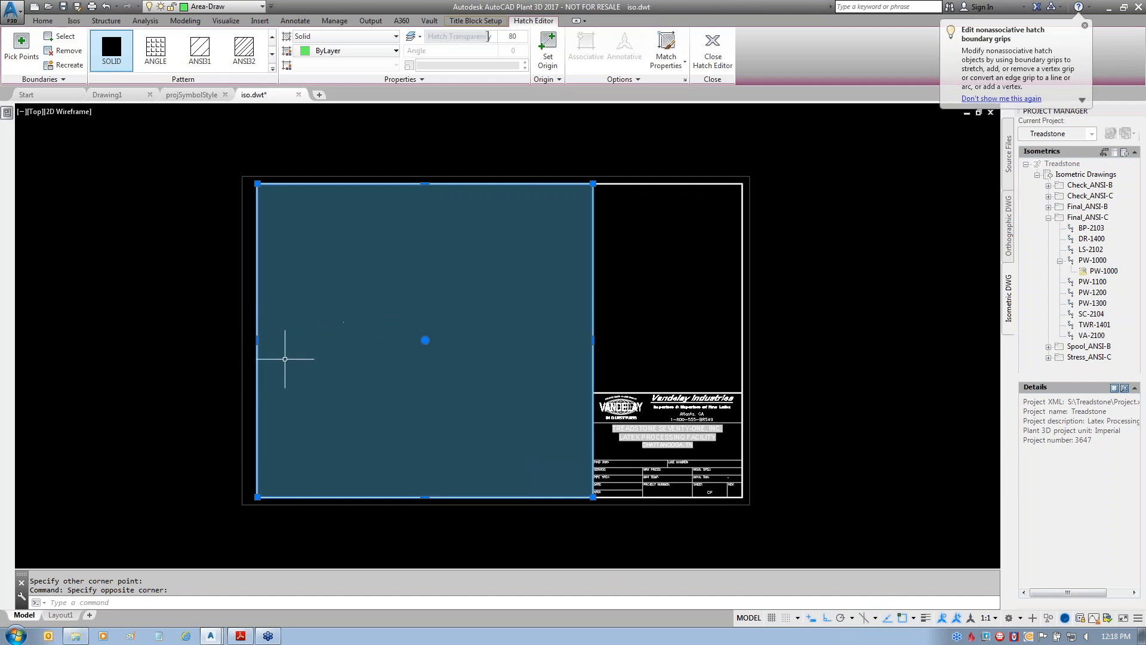
mouse_move(222, 332)
mouse_down()
mouse_move(222, 383)
mouse_move(257, 322)
mouse_up()
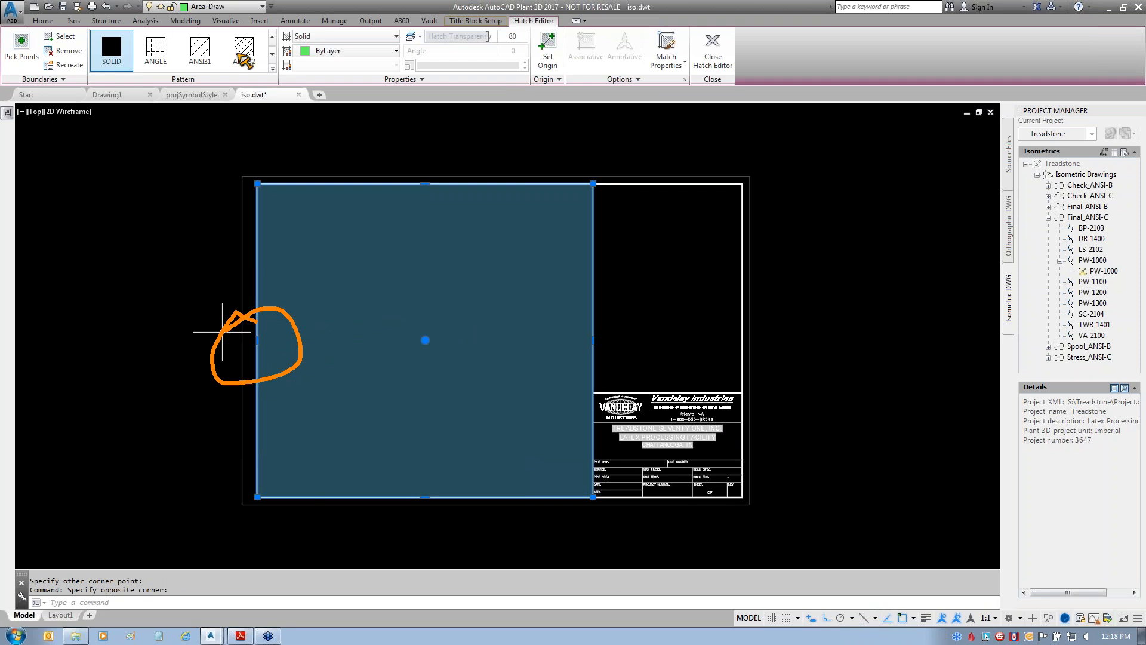
drag(539, 14, 567, 8)
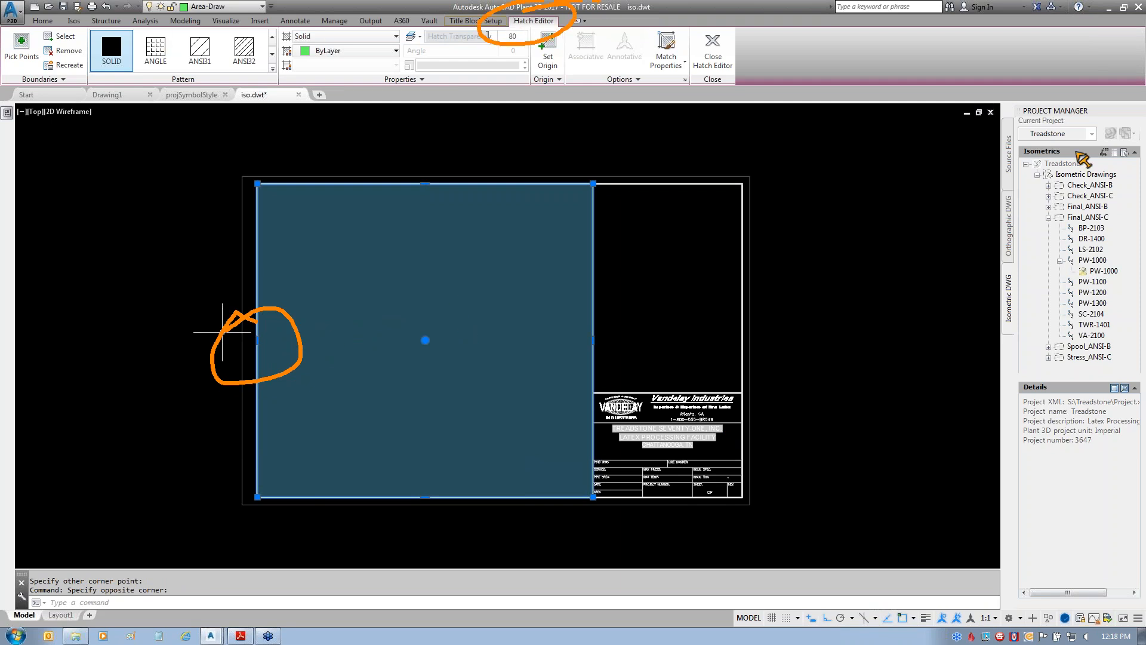
key(Escape)
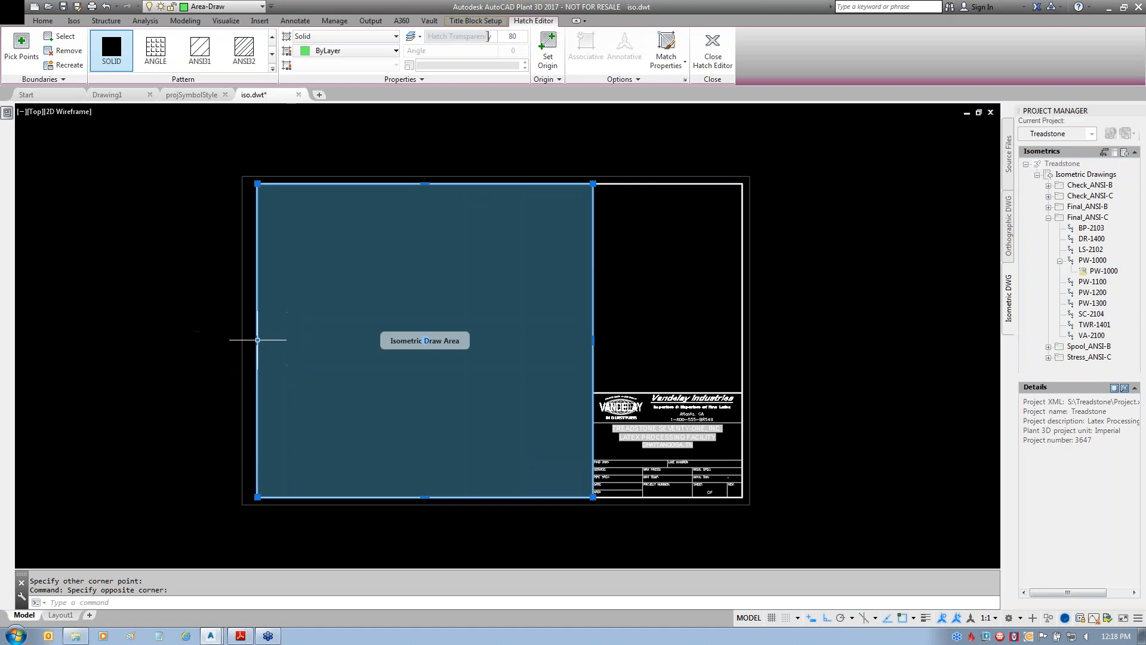
click(257, 340)
text(0.25)
key(Return)
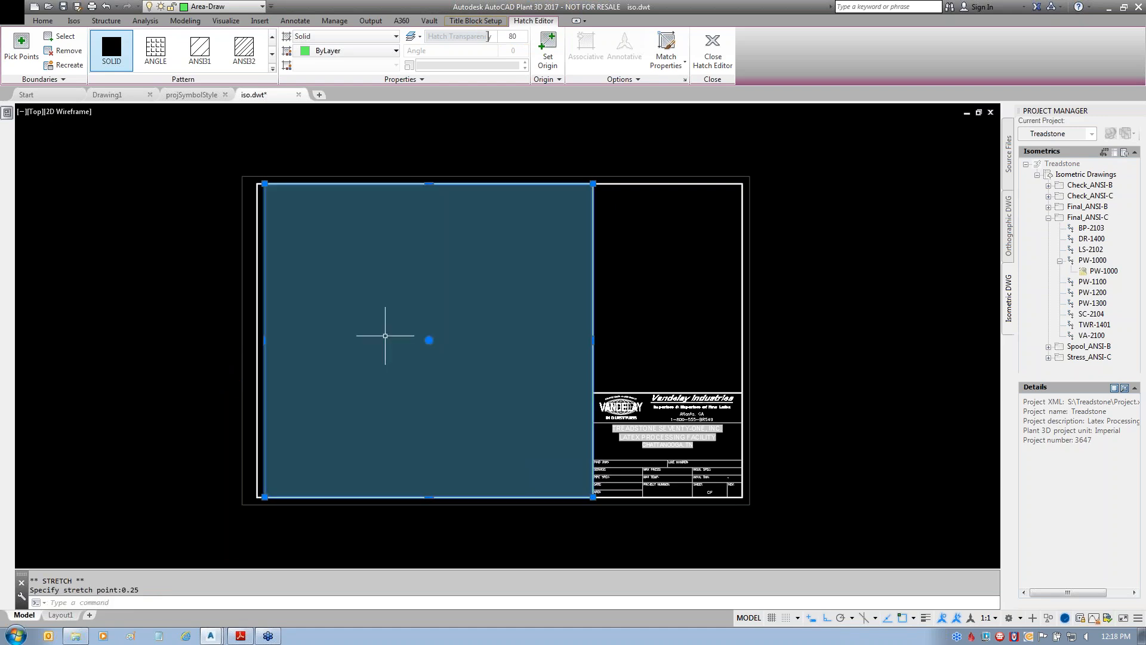
click(429, 183)
text(0.25)
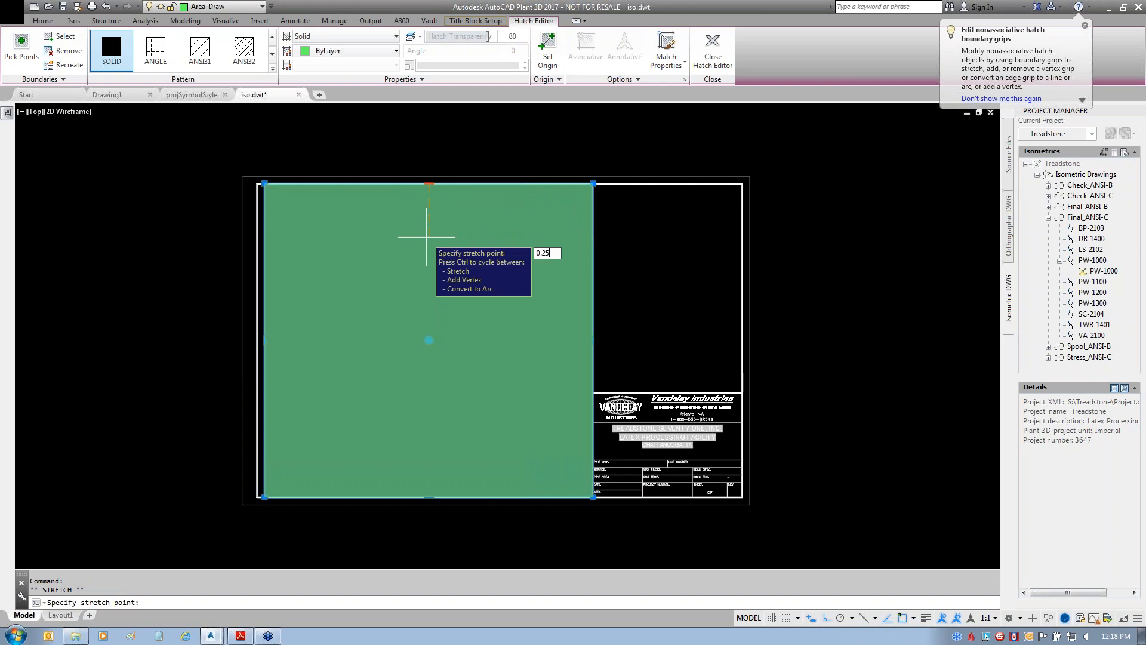
key(Return)
- Stretch the isometric draw area's right and lower edges 0.25 inward, and deselect the area
click(593, 344)
text(0.25)
key(Return)
click(424, 496)
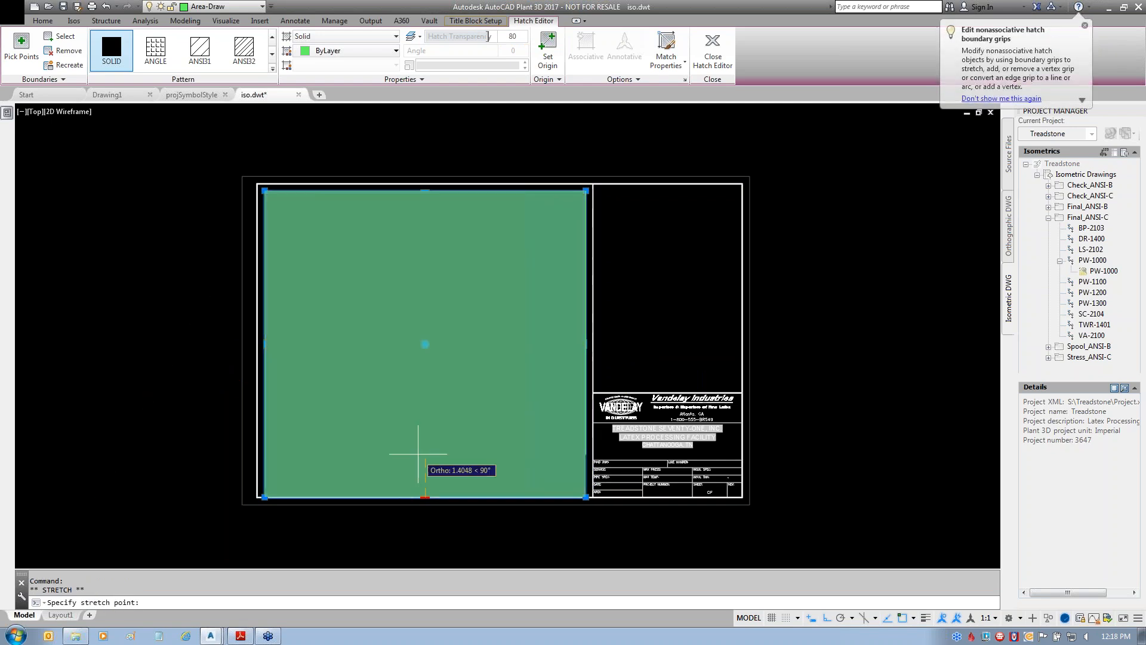
text(0.25)
key(Return)
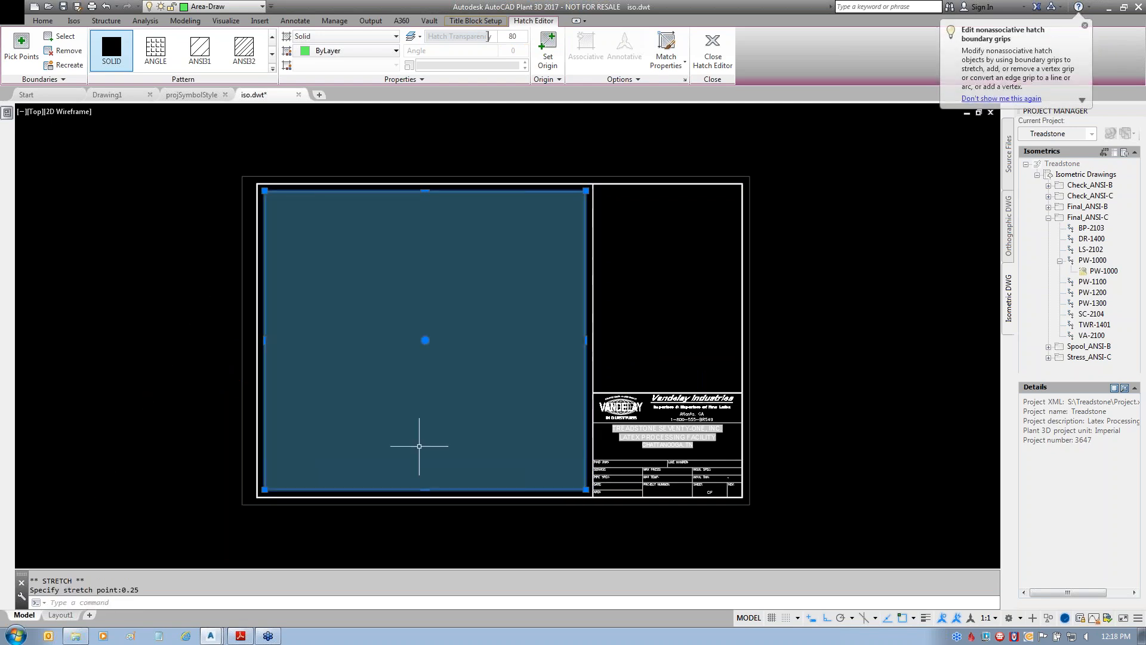
key(Escape)
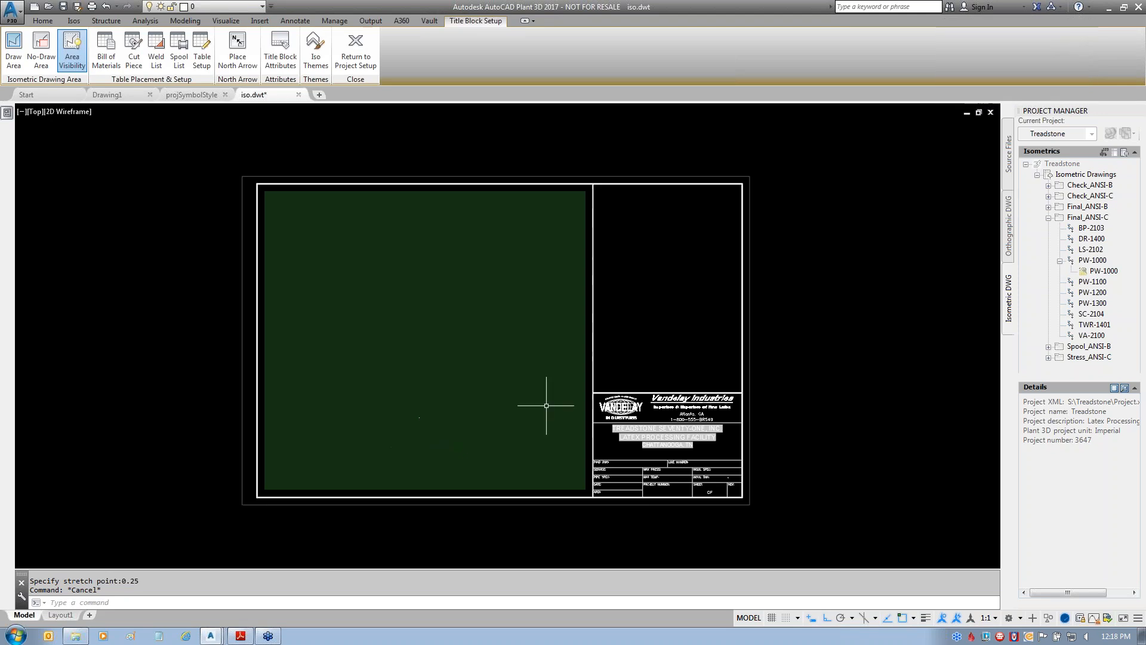
- Zoom to the drawing extents, save the title block changes to iso.dwt, and accept the Vandelay B project setup
middle_click(874, 402)
middle_click(874, 402)
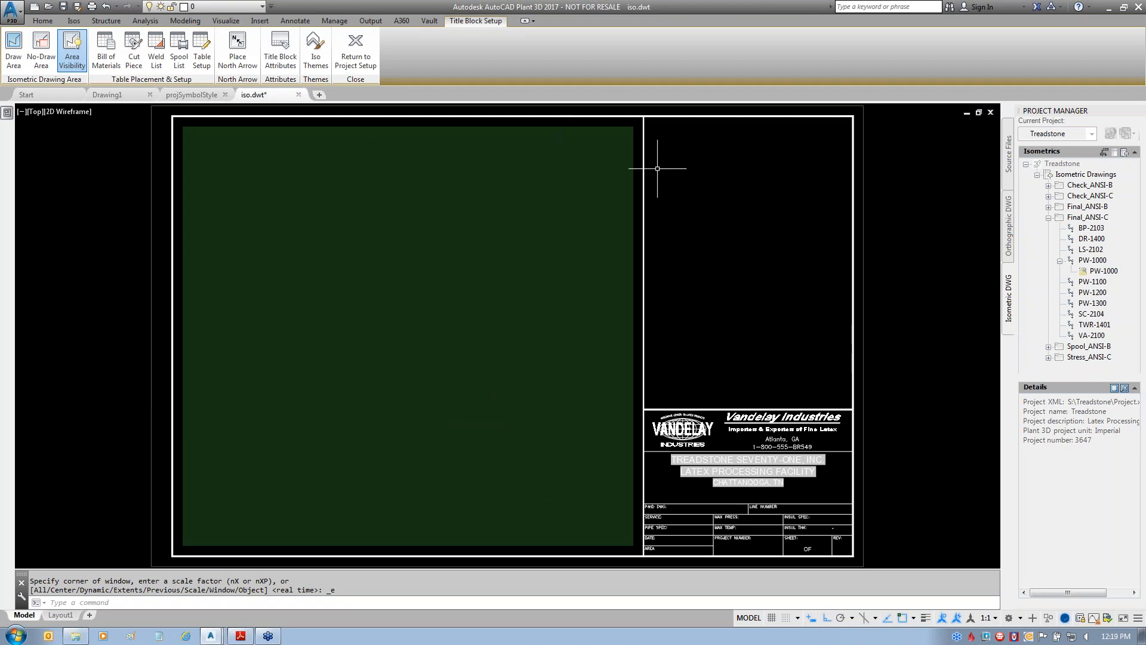
click(356, 51)
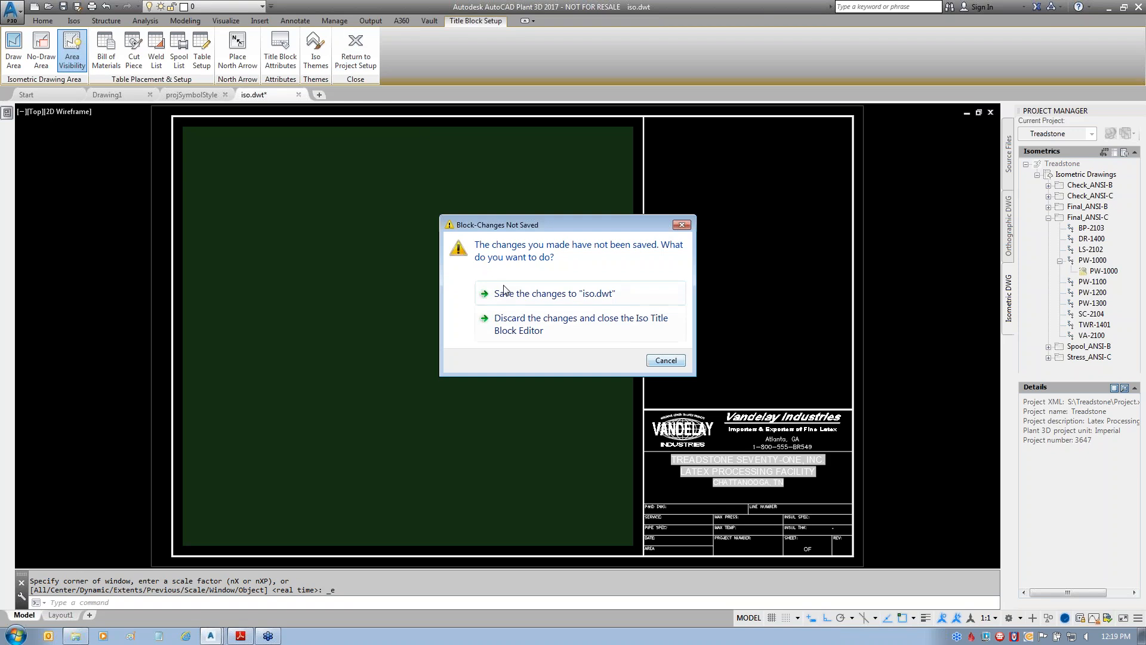
click(567, 295)
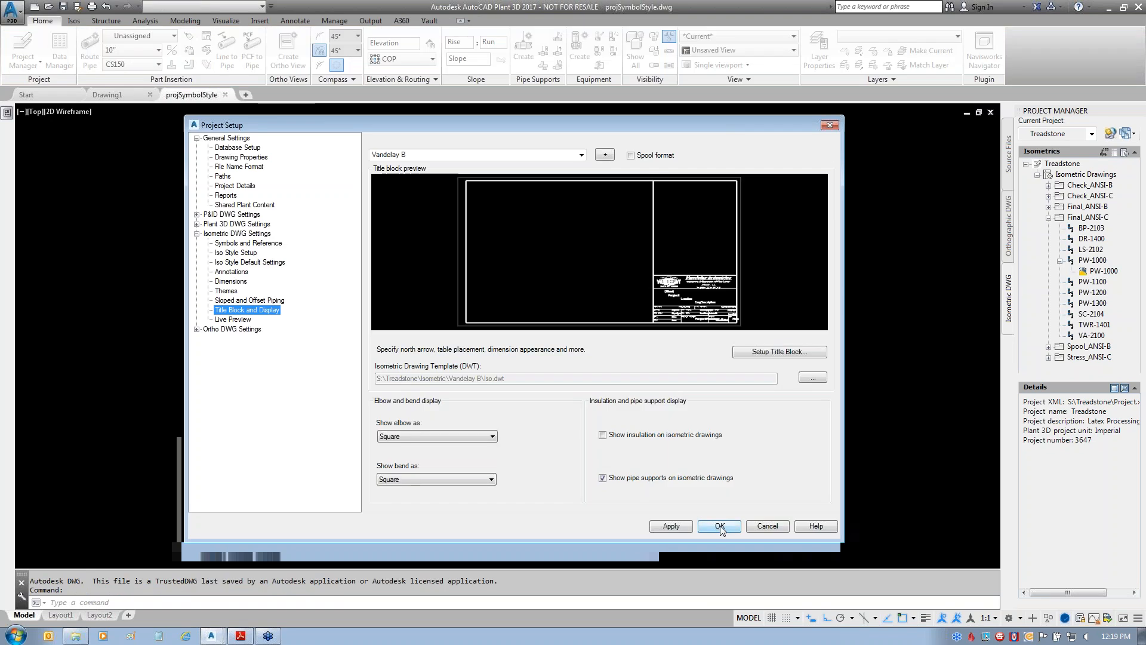
click(722, 528)
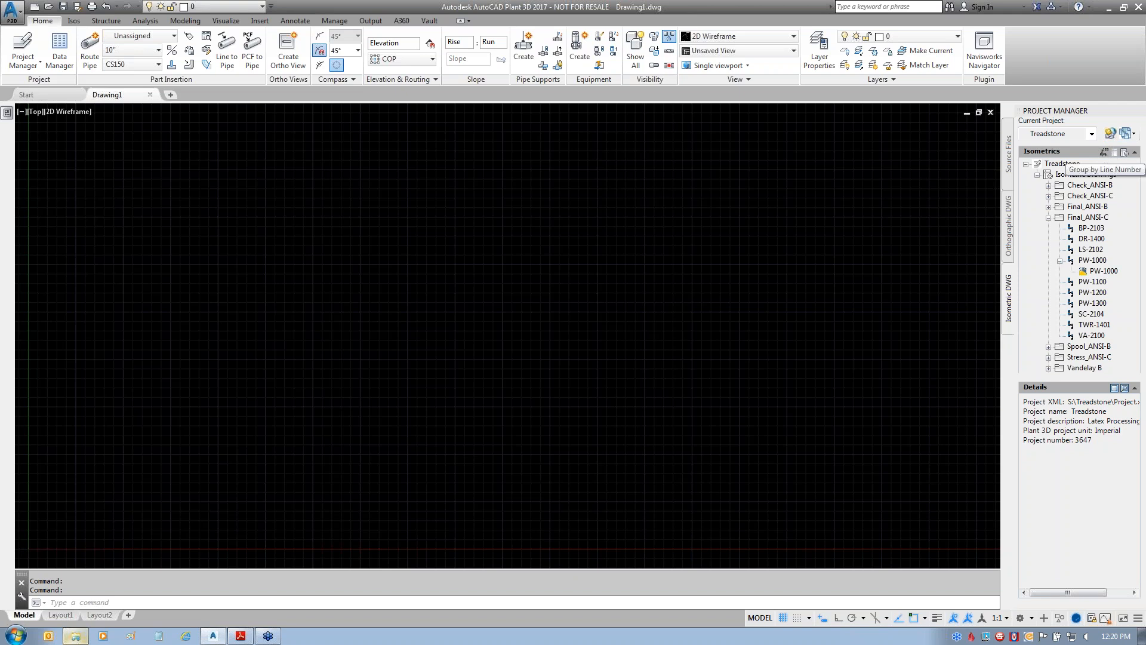
- Create a production iso of line PW-1000 in the Vandelay B style with revision number 0
click(1049, 218)
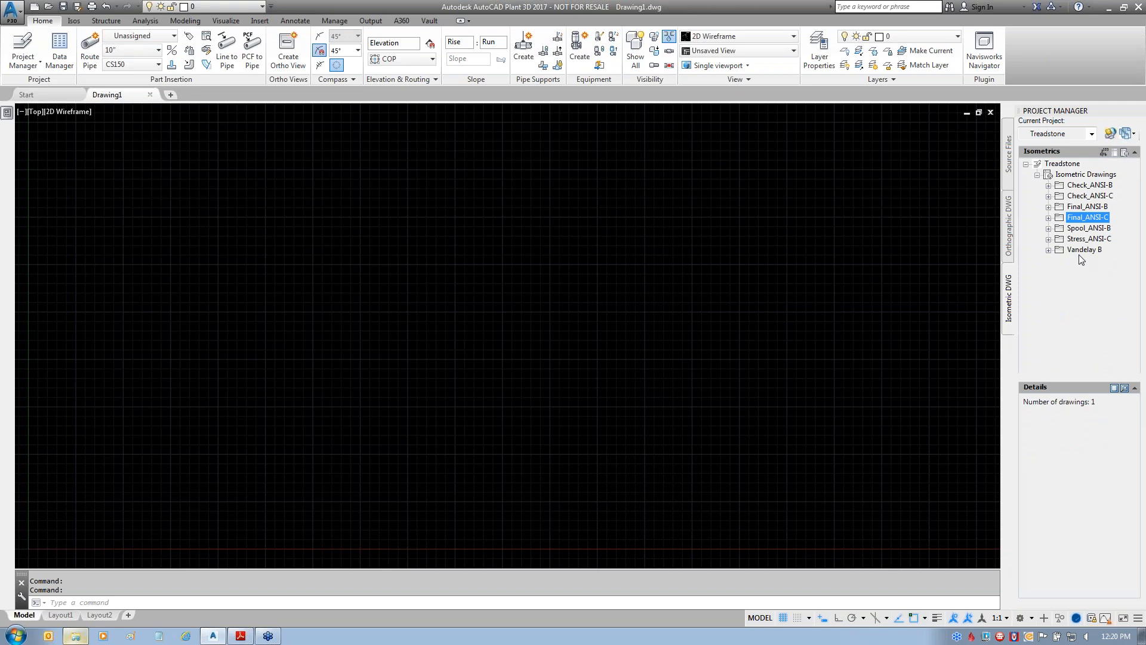
click(1048, 251)
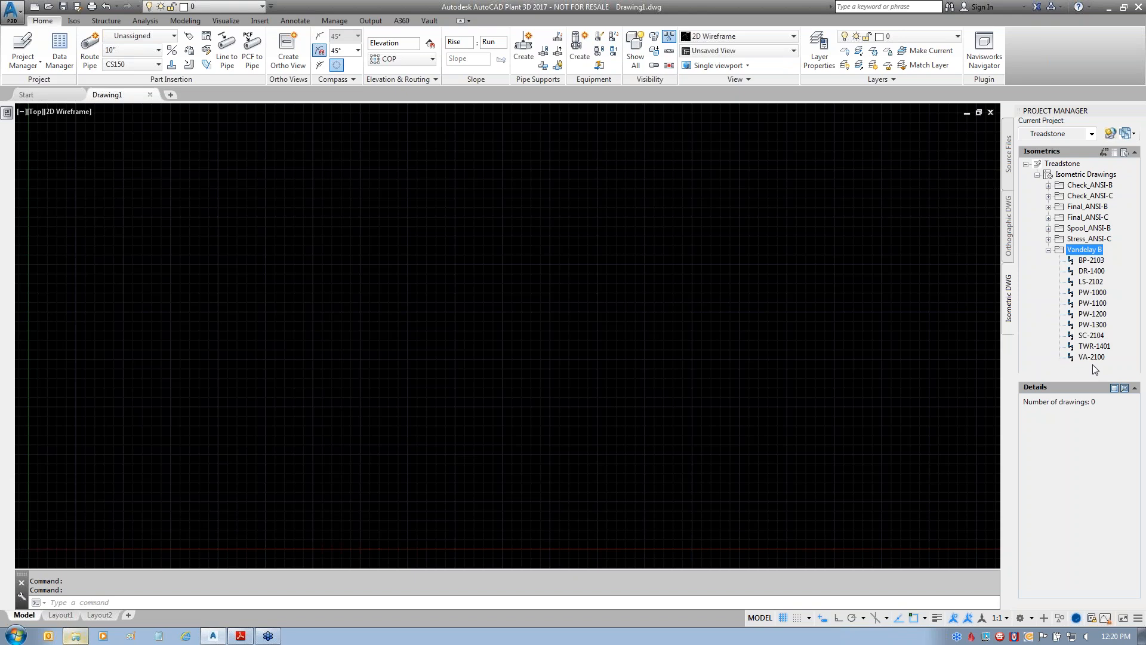
click(1093, 292)
right_click(1092, 292)
click(1093, 347)
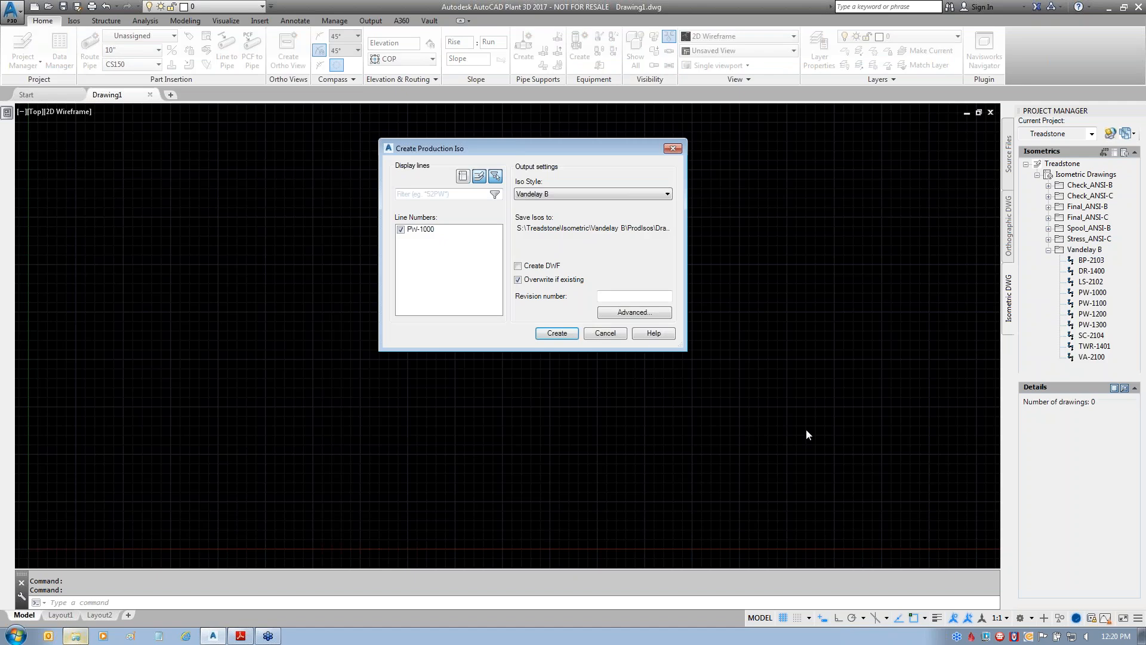
click(612, 297)
text(0)
click(558, 334)
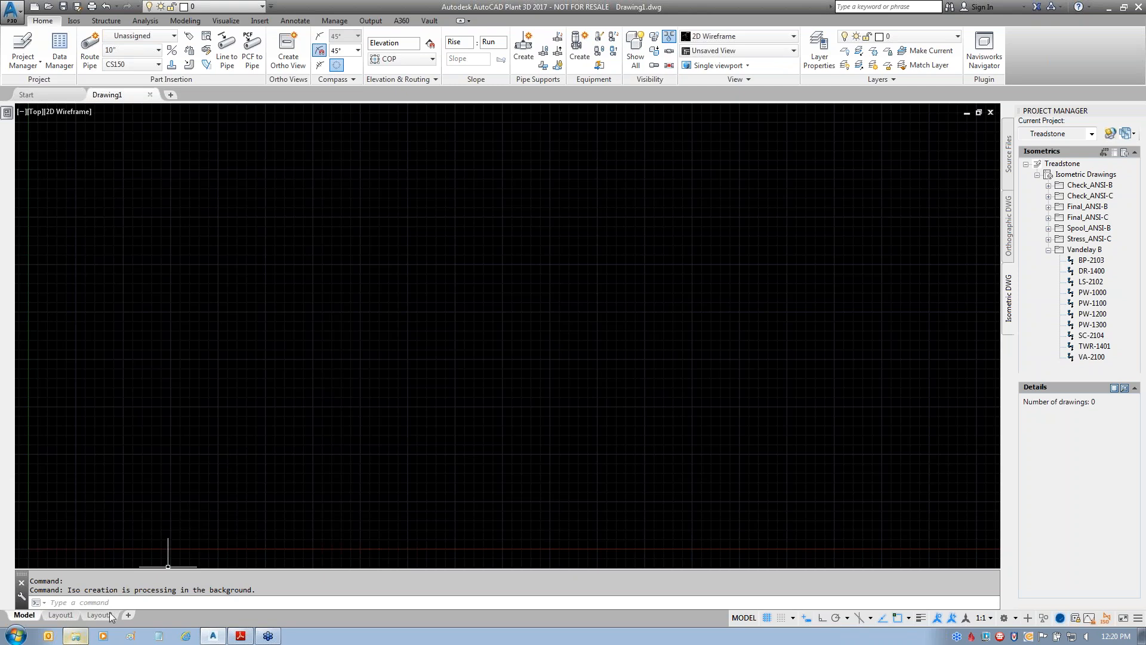
- In Windows Explorer, permanently delete the Check_ANSI-B, Check_ANSI-C, Final_ANSI-B, Spool_ANSI-B and Stress_ANSI-C folders from the Treadstone project's Isometric folder
click(76, 637)
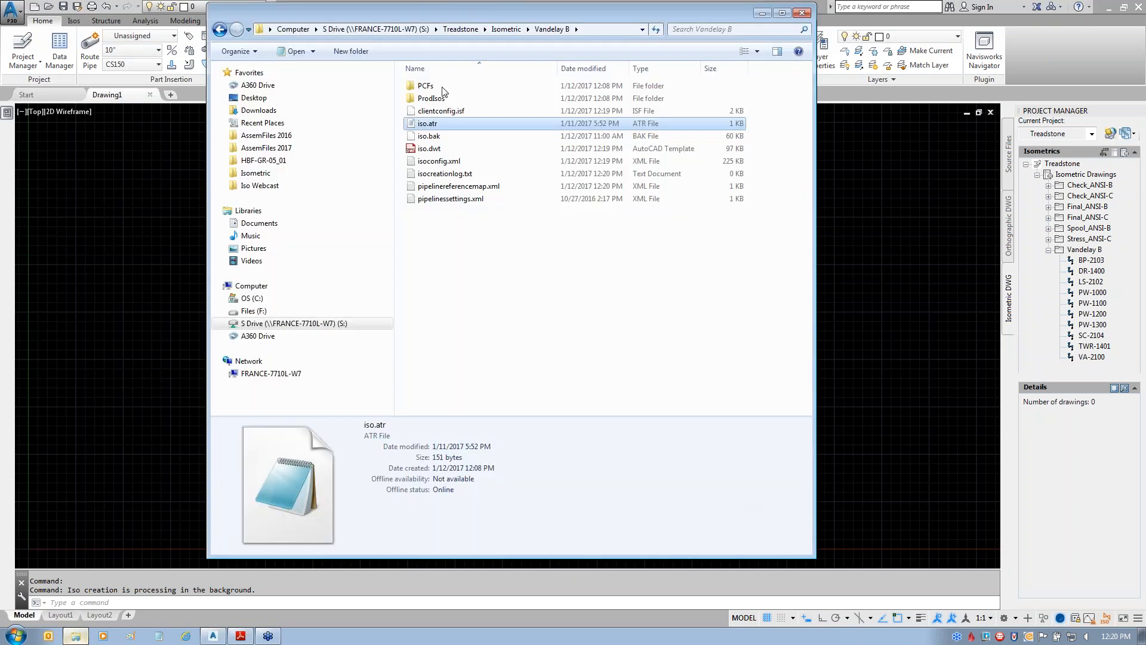
click(219, 30)
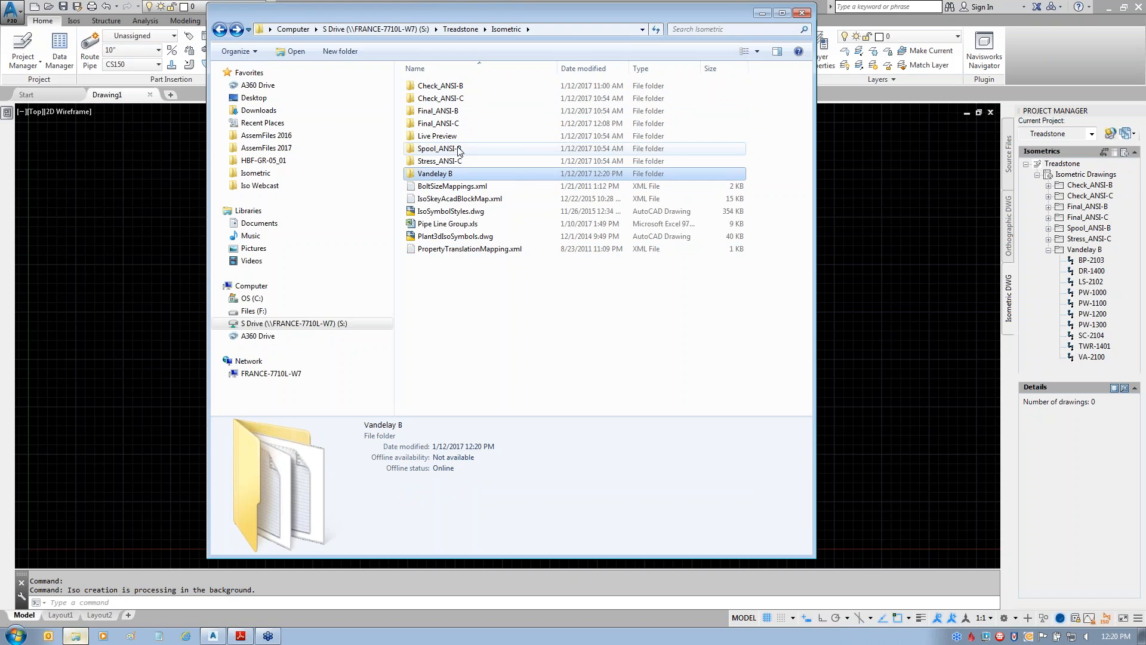
click(446, 86)
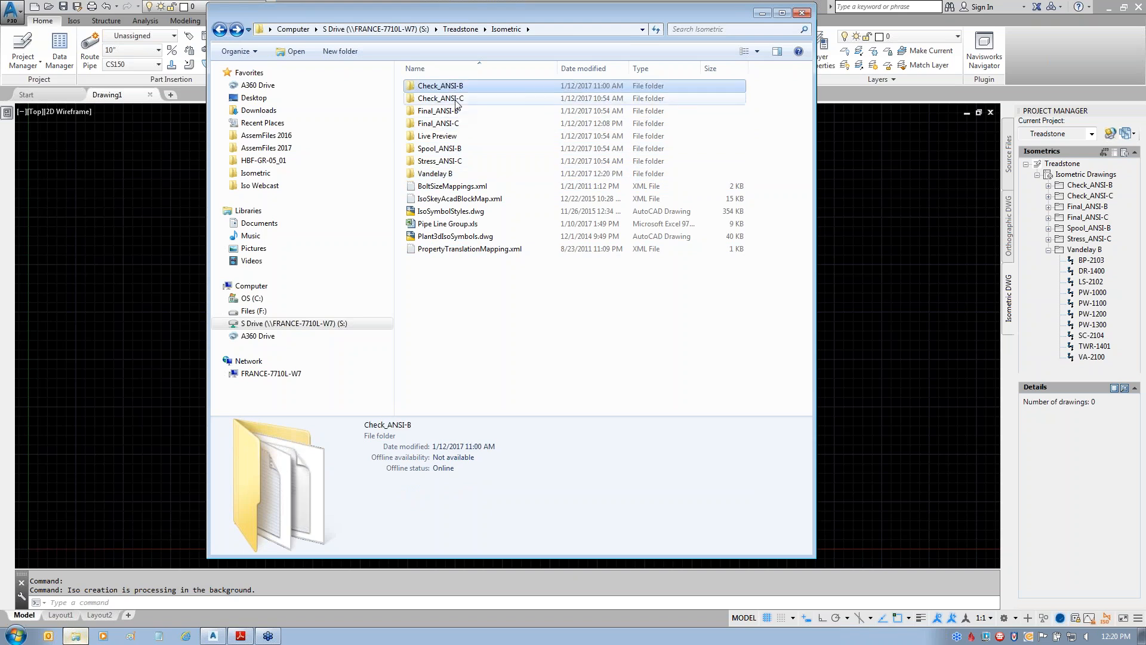
ctrl+click(451, 99)
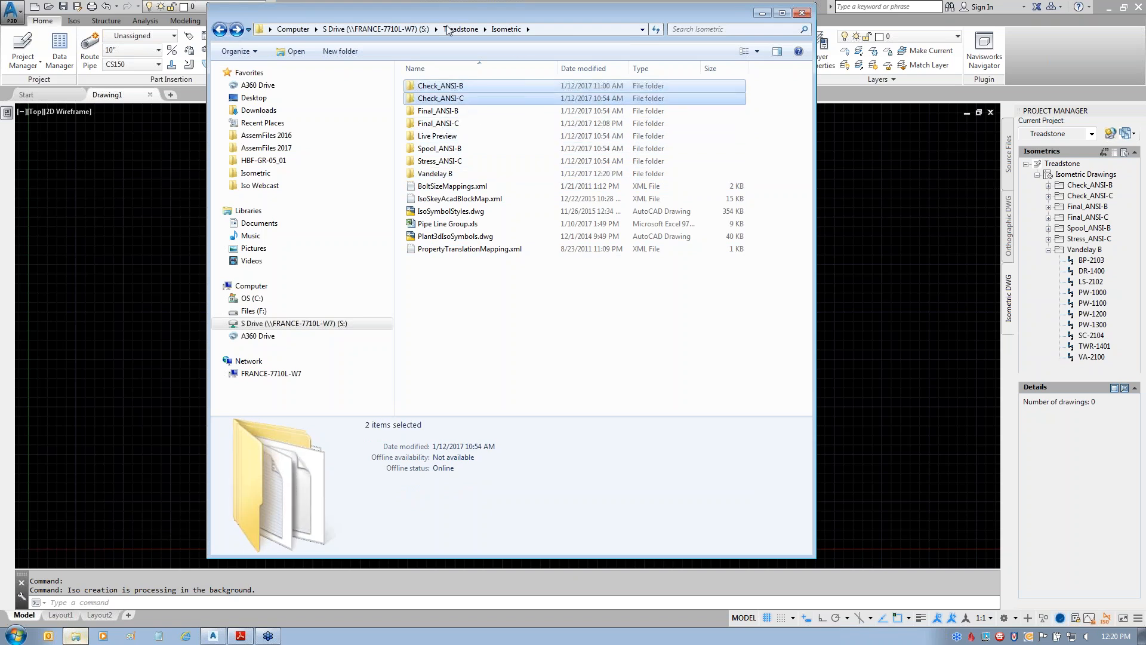
ctrl+click(449, 112)
ctrl+click(446, 149)
ctrl+click(447, 161)
key(Delete)
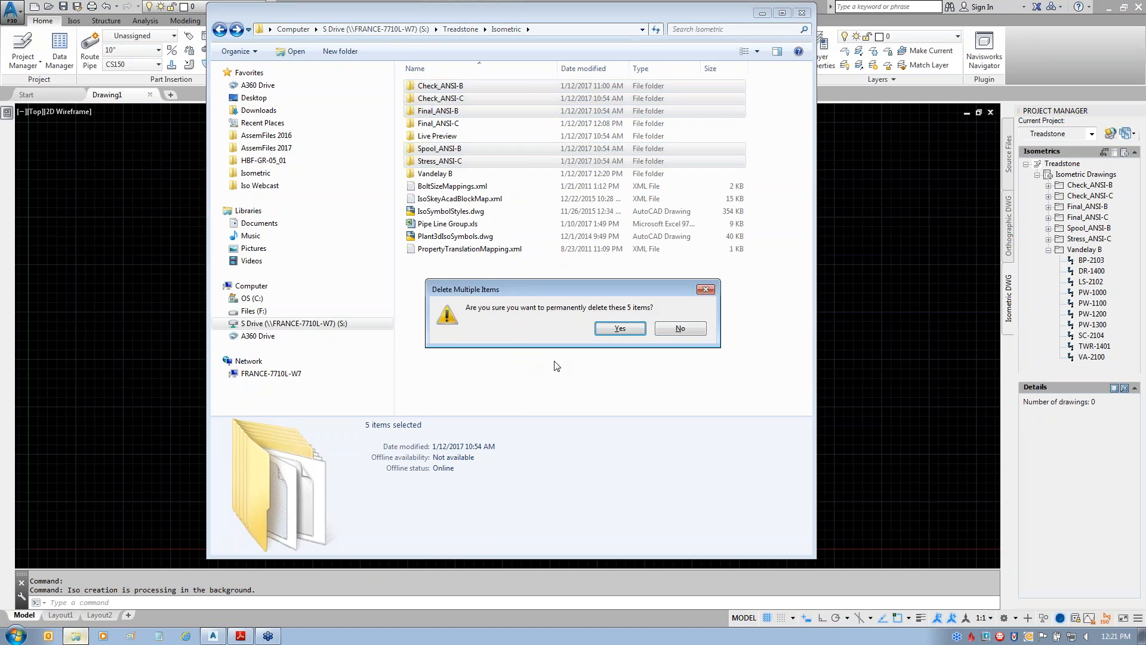
click(628, 326)
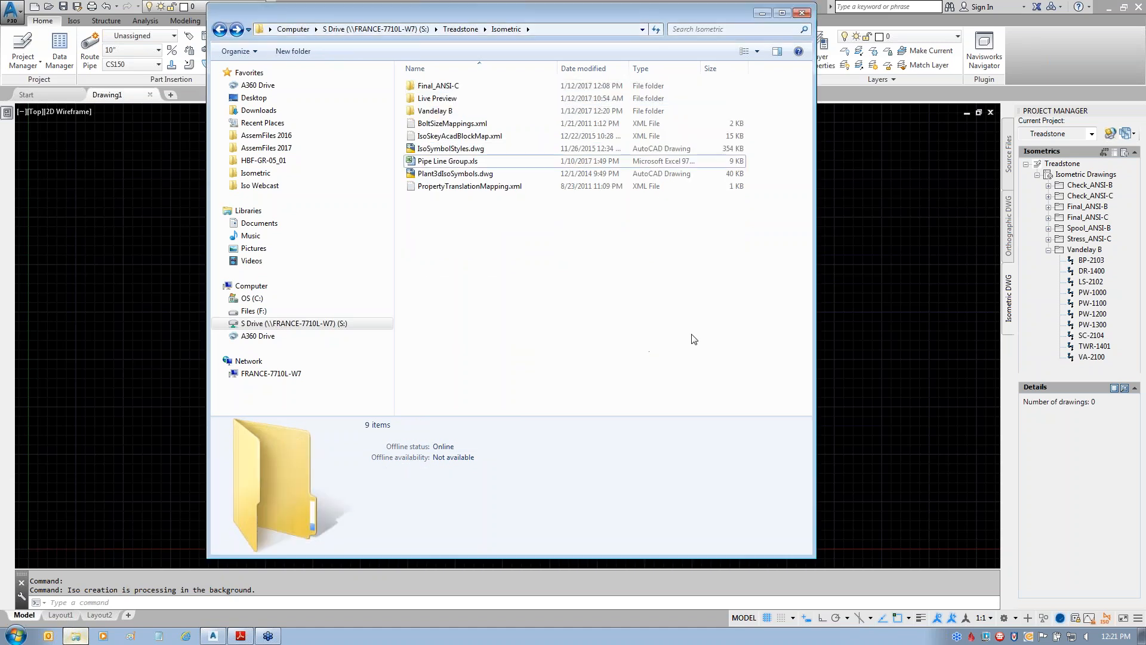
- Switch back to AutoCAD Plant 3D, refresh the isometric drawings tree, collapse Final_ANSI-C and dismiss the iso creation notification
click(1053, 303)
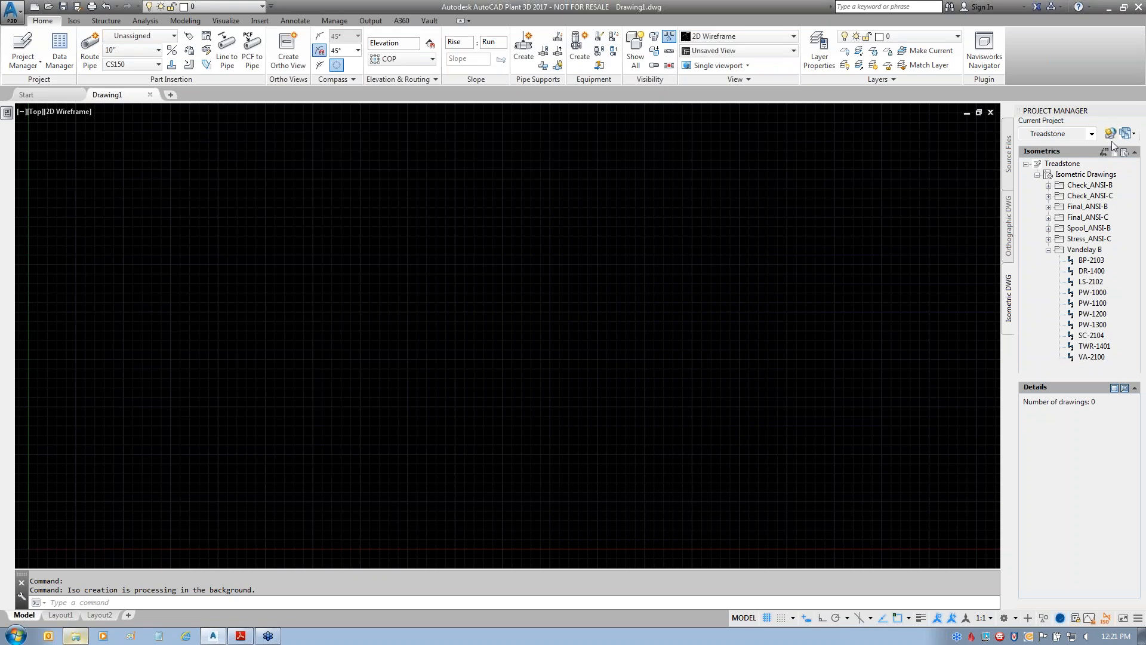
click(1104, 150)
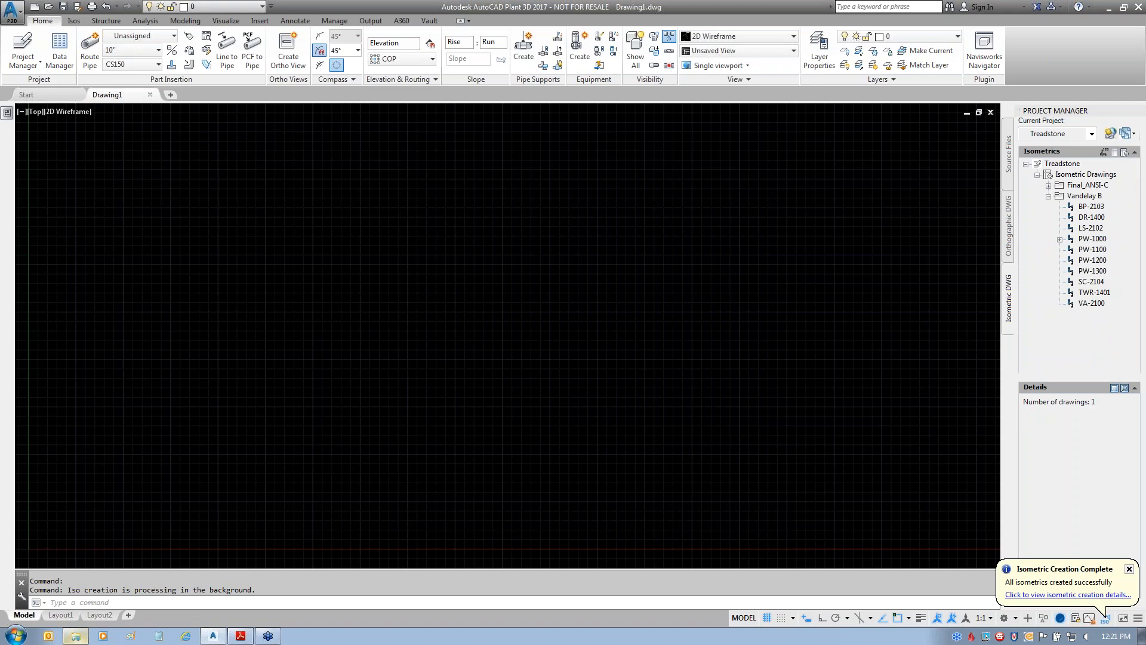
click(1049, 186)
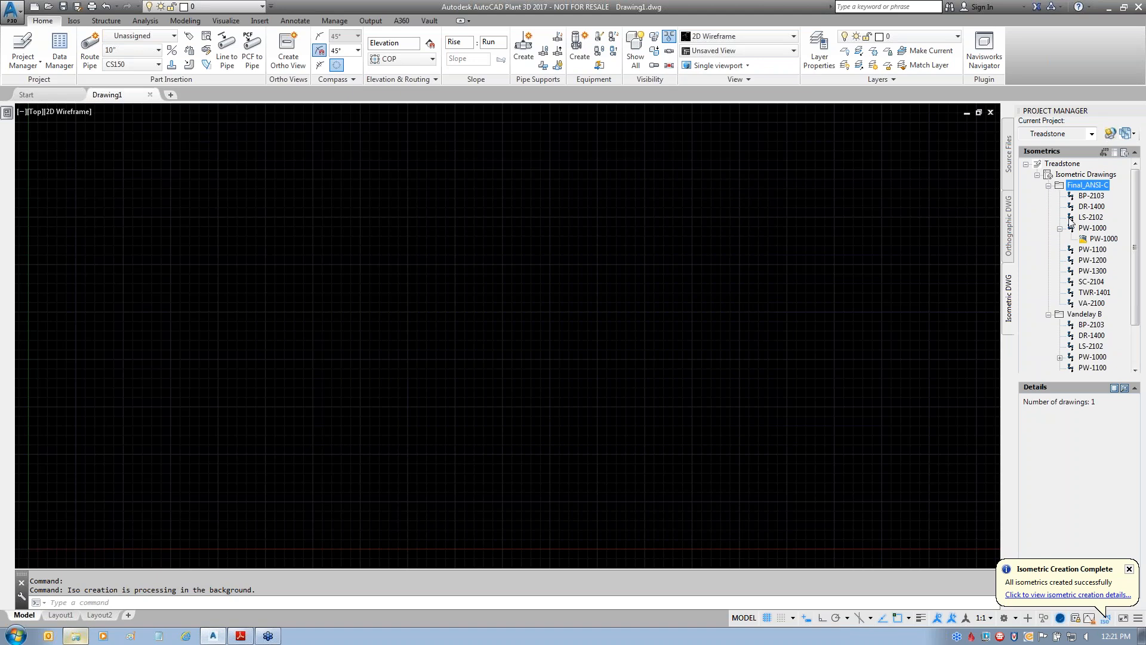
click(1039, 174)
click(1038, 175)
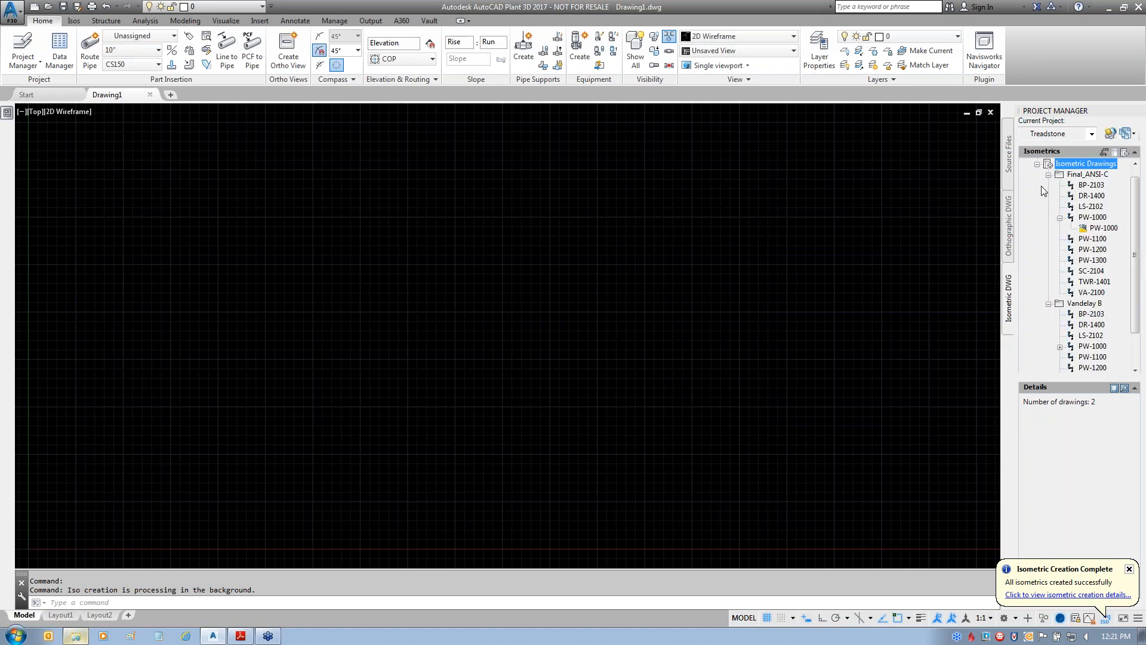
click(1048, 175)
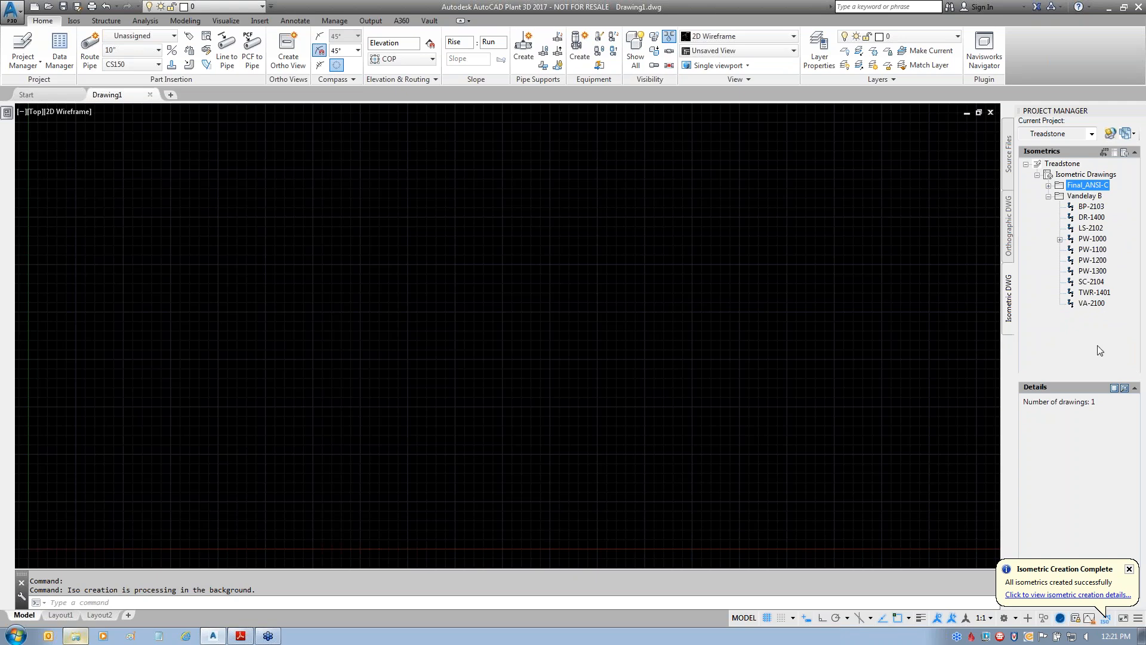
click(1129, 569)
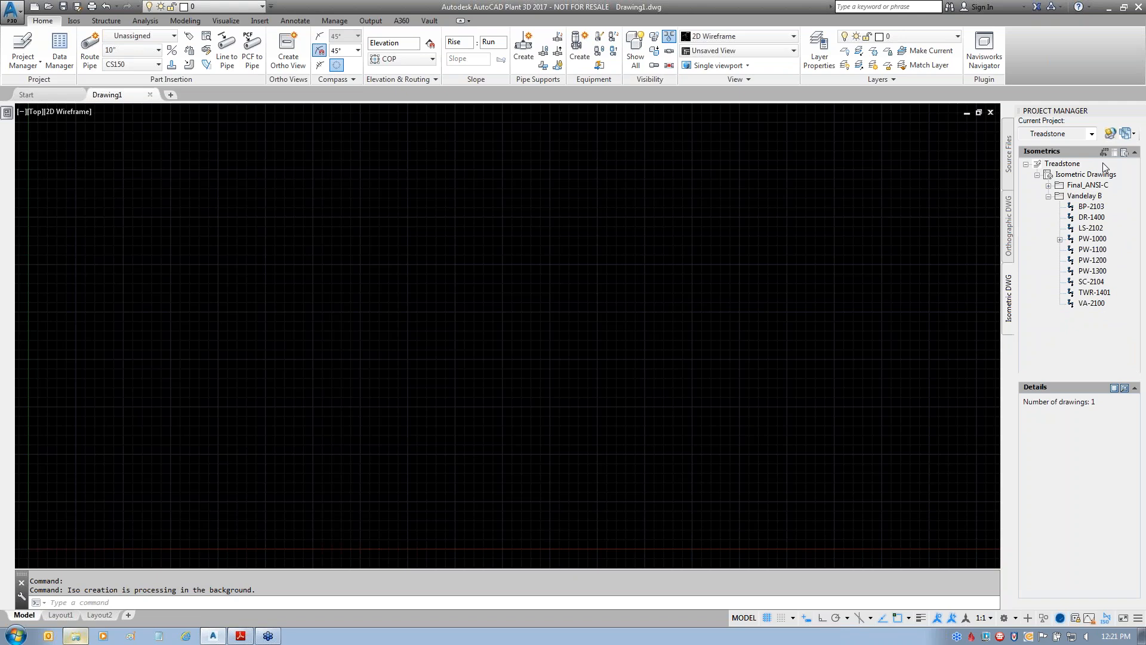
- Open the PW-1000 drawing under Vandelay B and examine the client text and project number field in its title block
click(1060, 240)
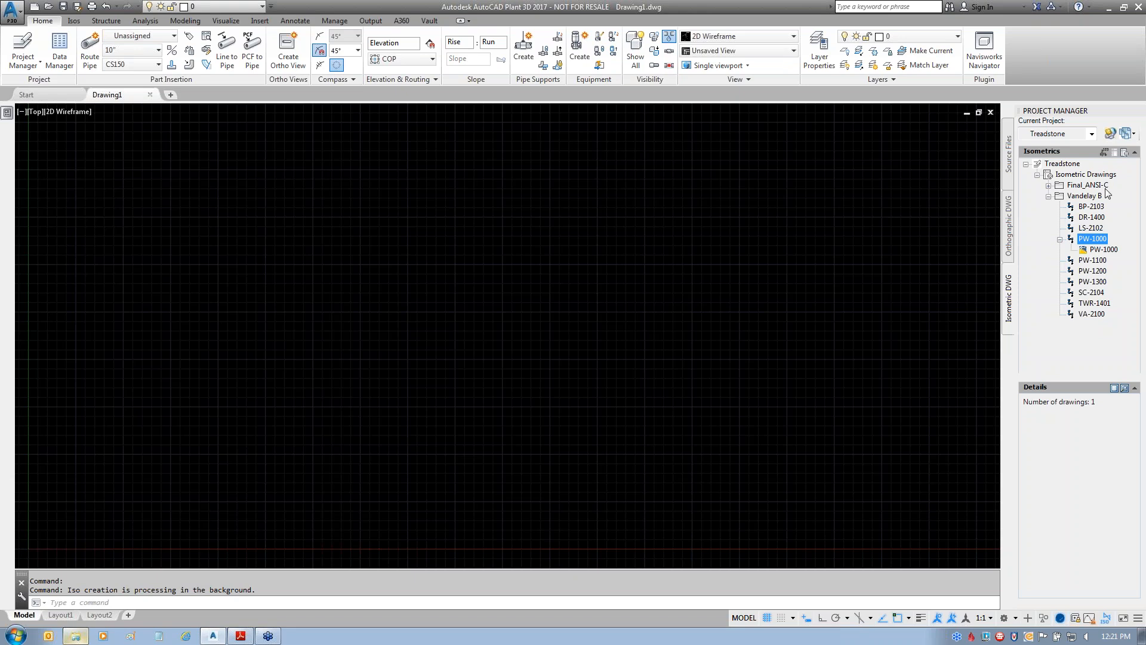
double_click(1095, 250)
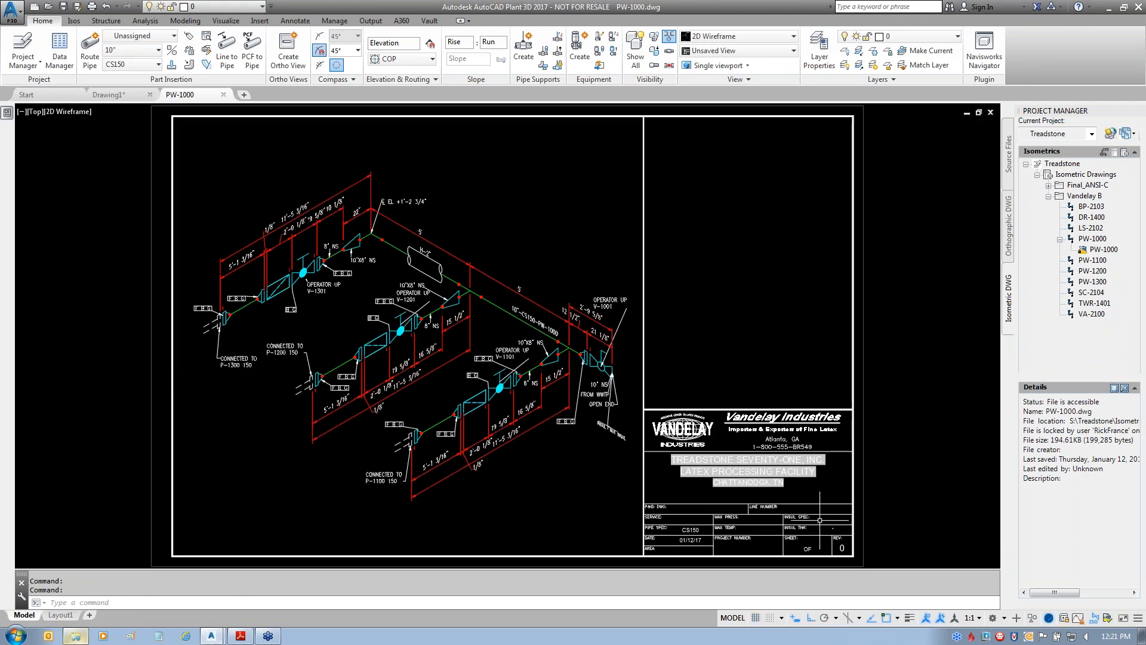
scroll(820, 520, up, 4)
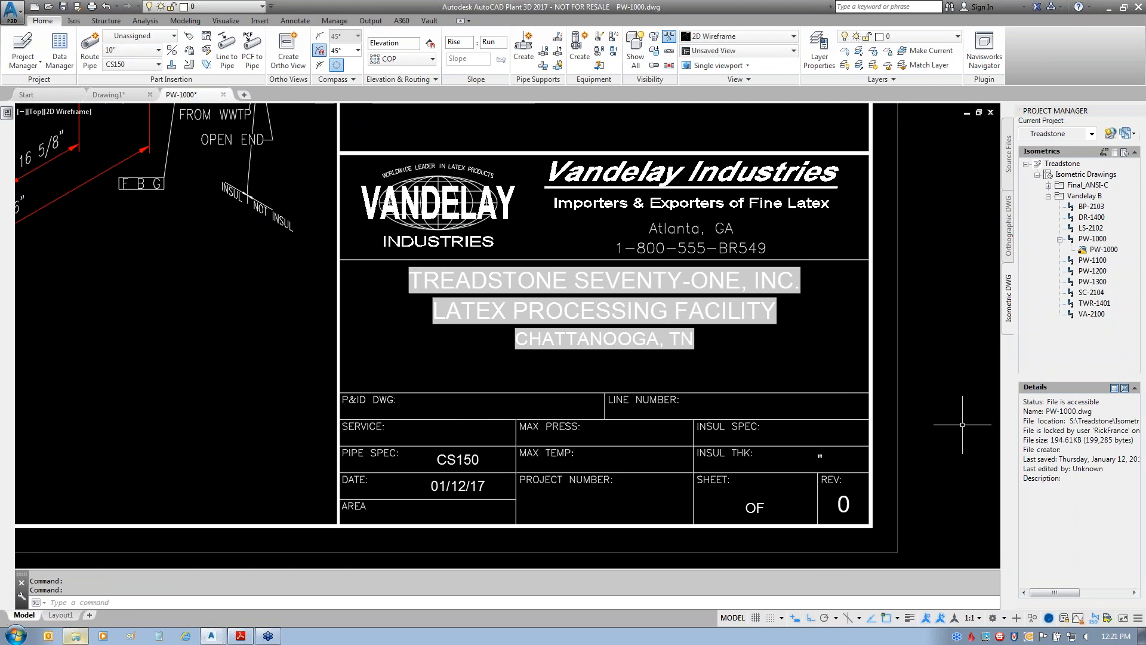
mouse_move(800, 277)
mouse_down()
mouse_move(830, 276)
mouse_move(776, 347)
mouse_move(704, 345)
mouse_up()
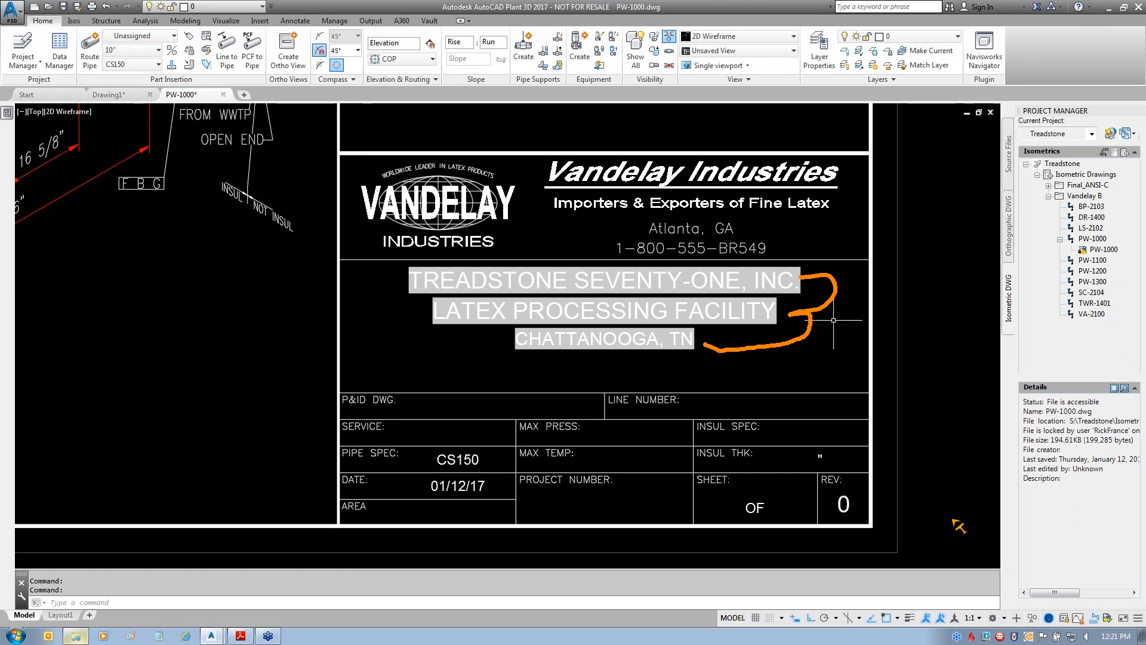
mouse_move(540, 478)
mouse_down()
mouse_move(638, 484)
mouse_move(669, 523)
mouse_move(558, 471)
mouse_move(608, 489)
mouse_up()
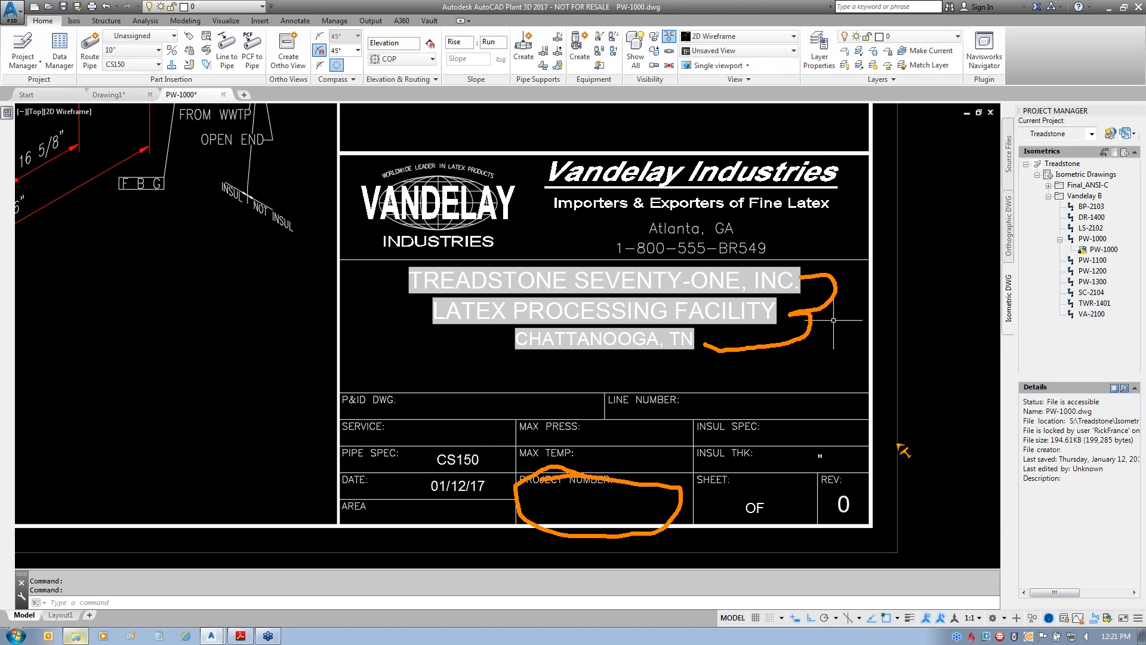
key(Escape)
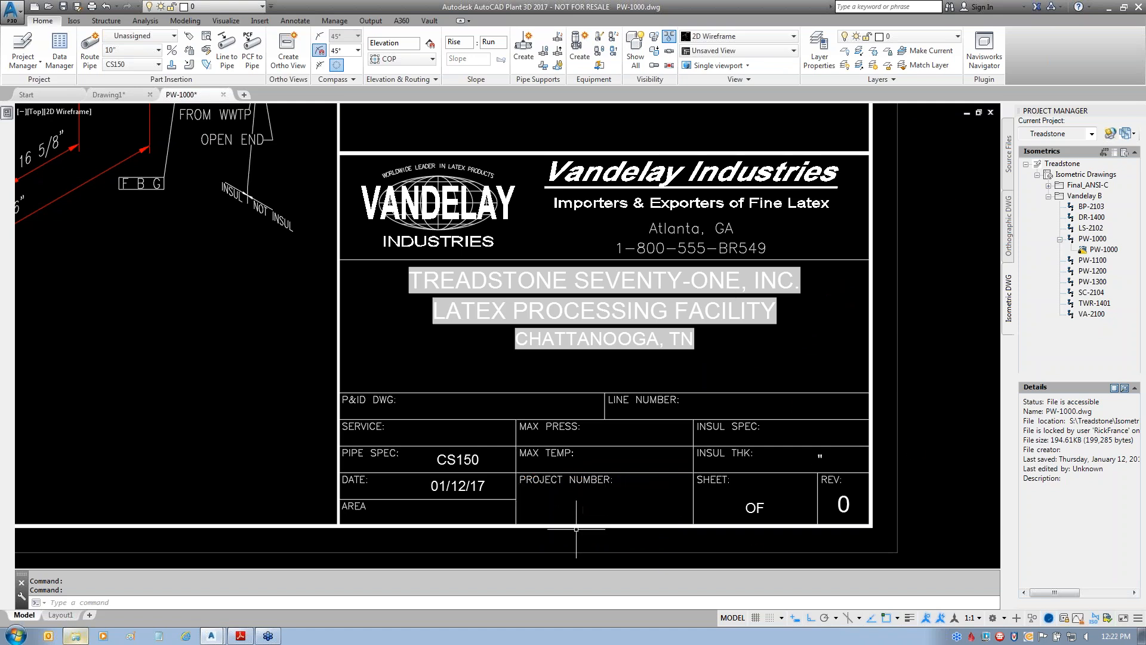
key(ctrl+shift+d)
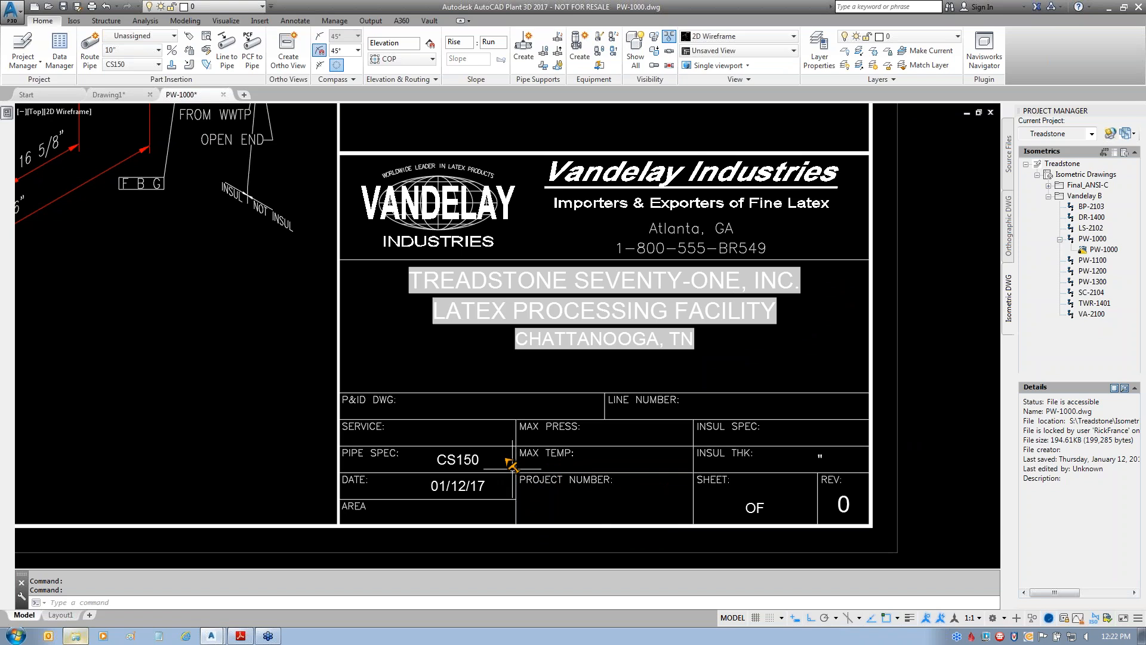
drag(357, 464, 185, 471)
drag(369, 489, 174, 501)
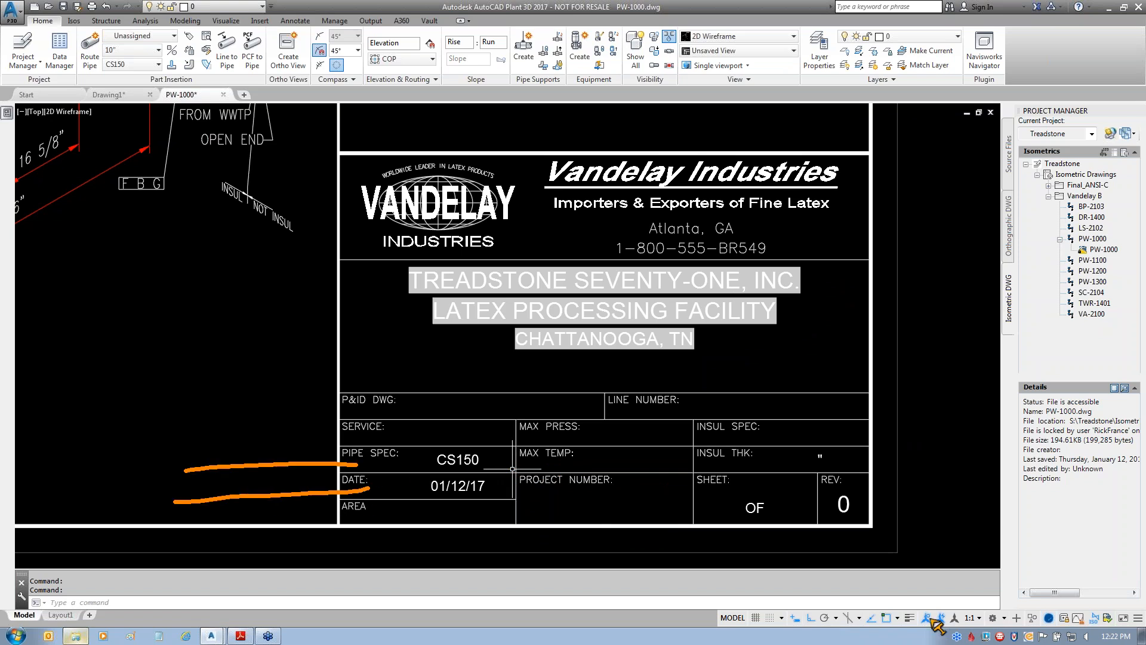
mouse_move(853, 487)
mouse_down()
mouse_move(870, 530)
mouse_move(828, 492)
mouse_move(889, 499)
mouse_move(949, 445)
mouse_up()
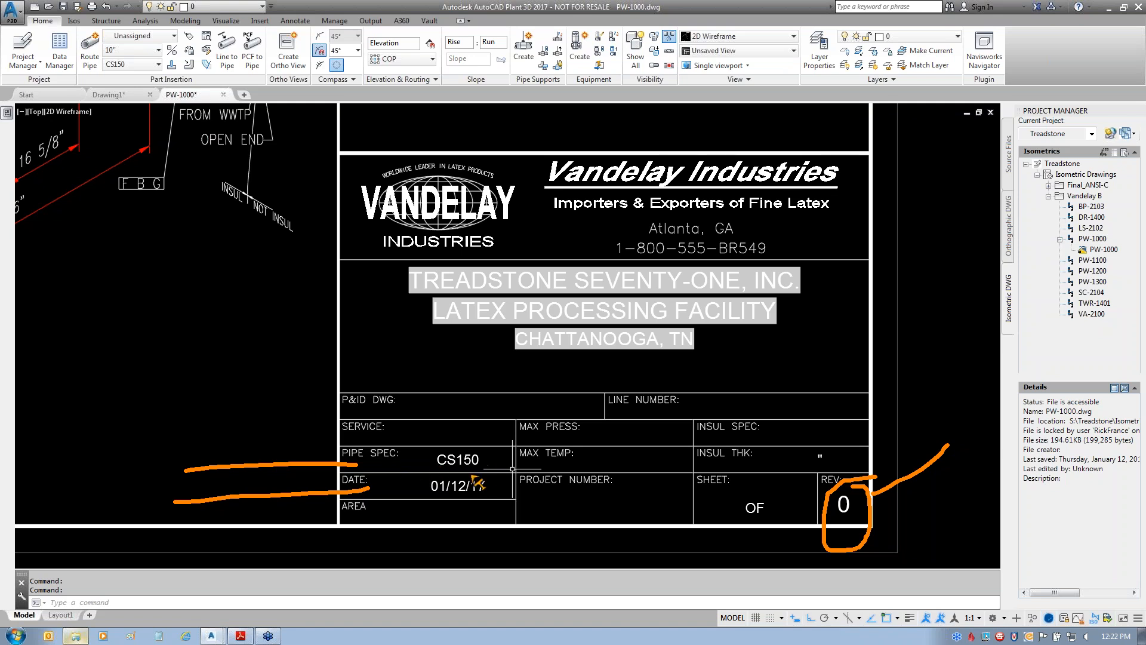
drag(363, 488, 409, 485)
drag(873, 496, 926, 446)
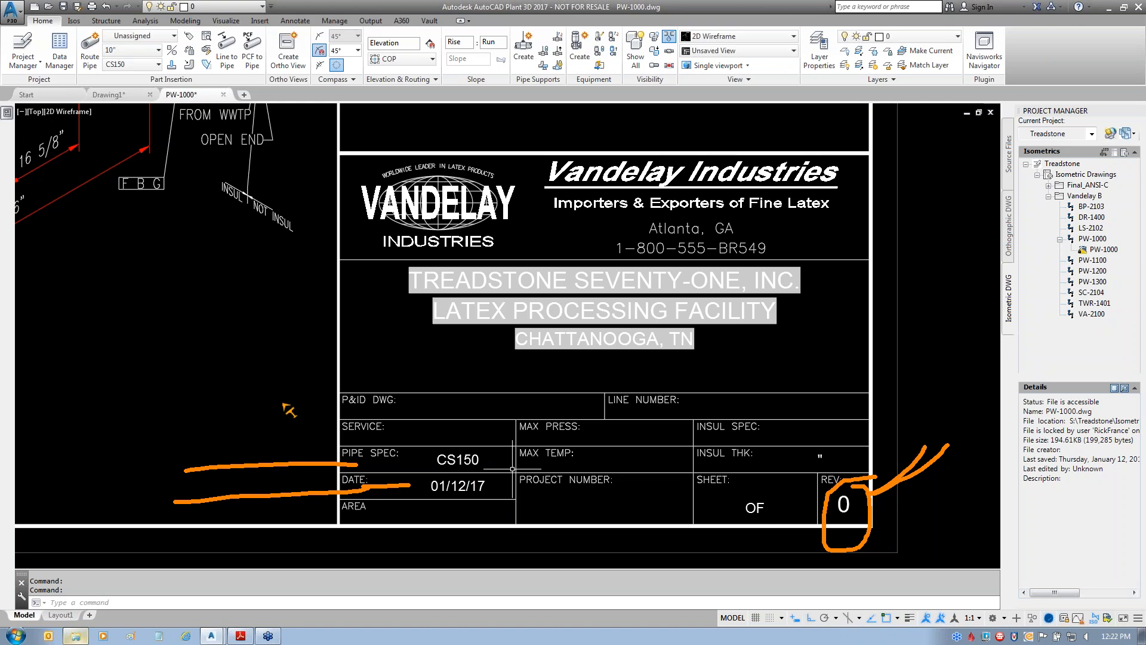
drag(346, 464, 416, 466)
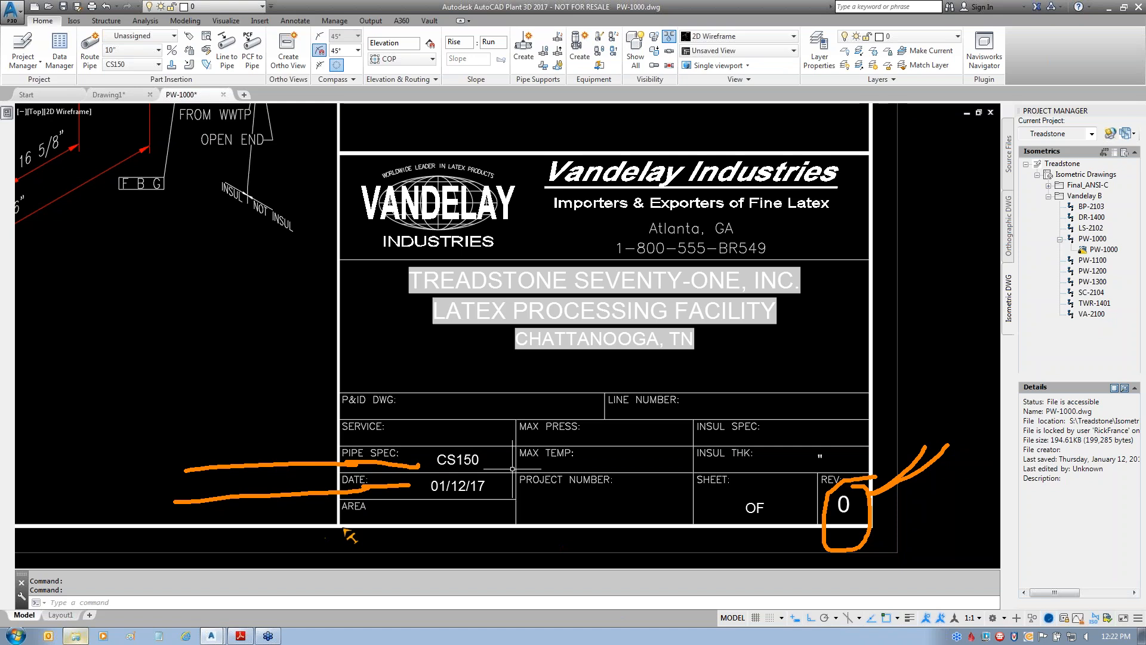
key(Escape)
key(ctrl+2)
drag(366, 512, 238, 500)
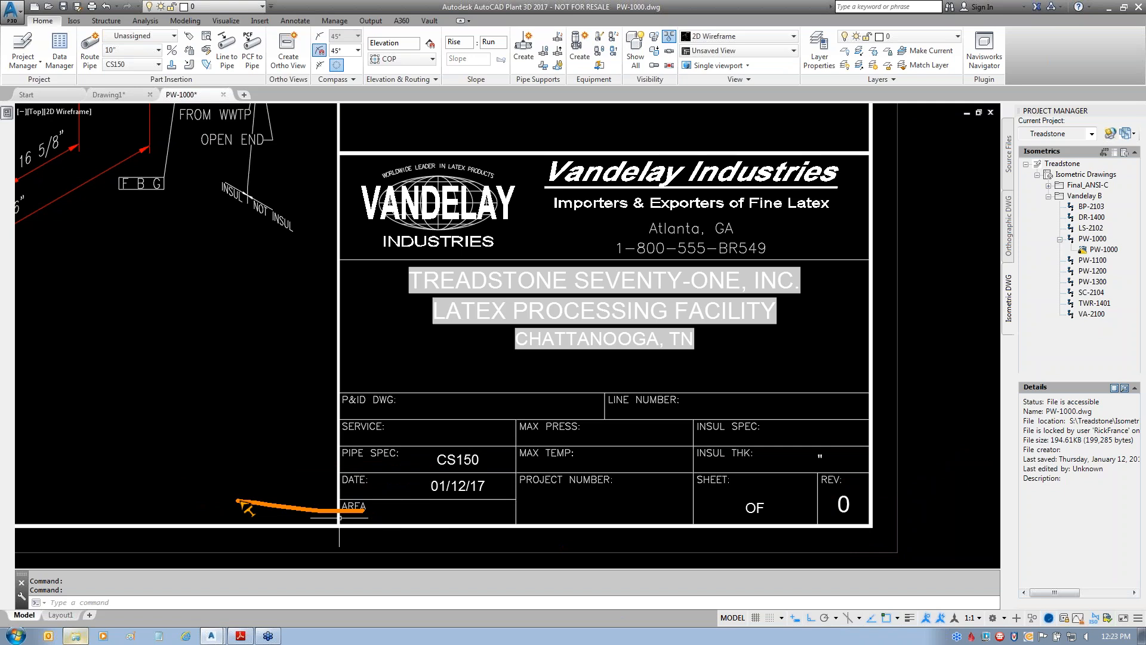
key(Escape)
- In the project's source files, set the drawing area of the p140 piping drawing to 51 in its drawing properties
click(1009, 164)
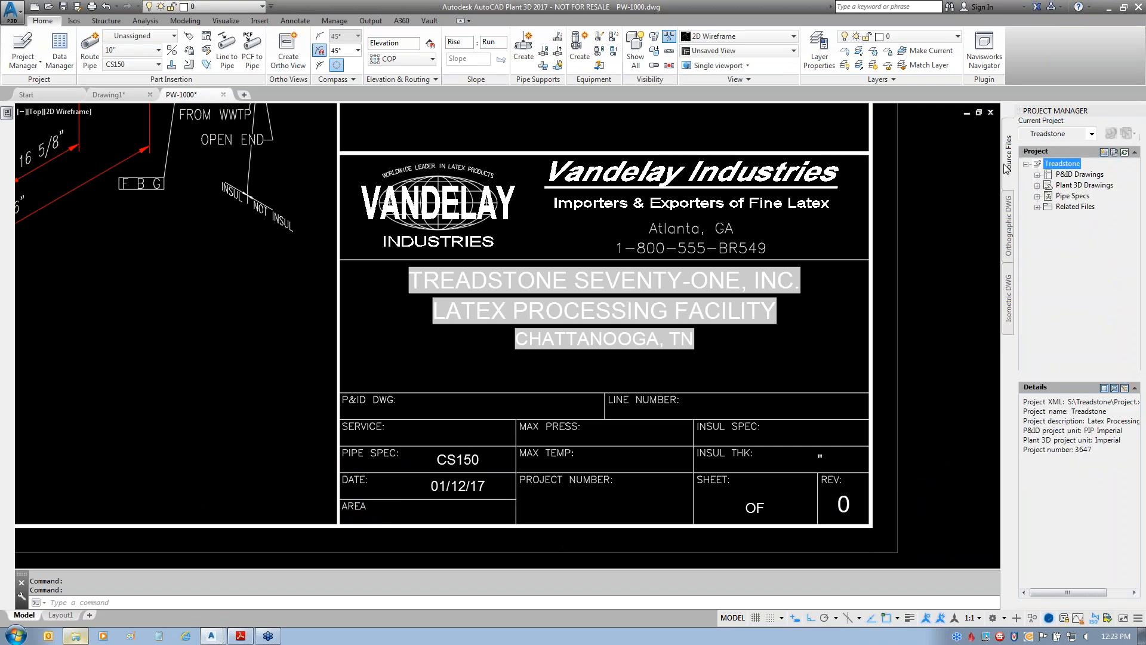
click(1039, 186)
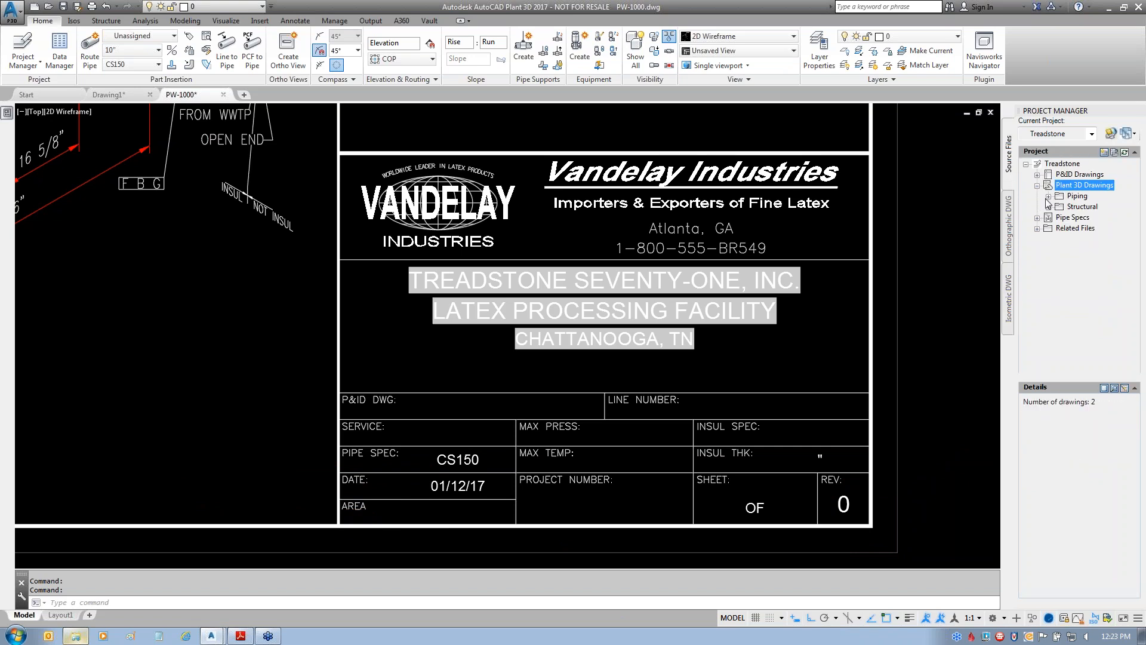
click(1048, 196)
click(1084, 206)
right_click(1083, 209)
click(1045, 396)
click(757, 193)
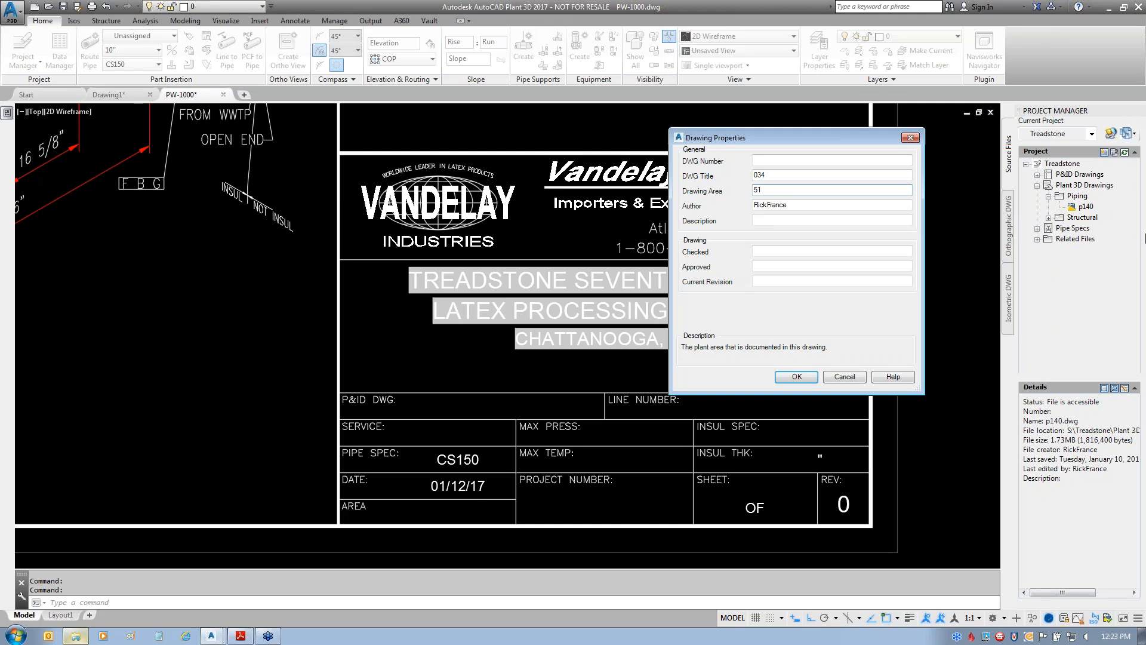
click(801, 377)
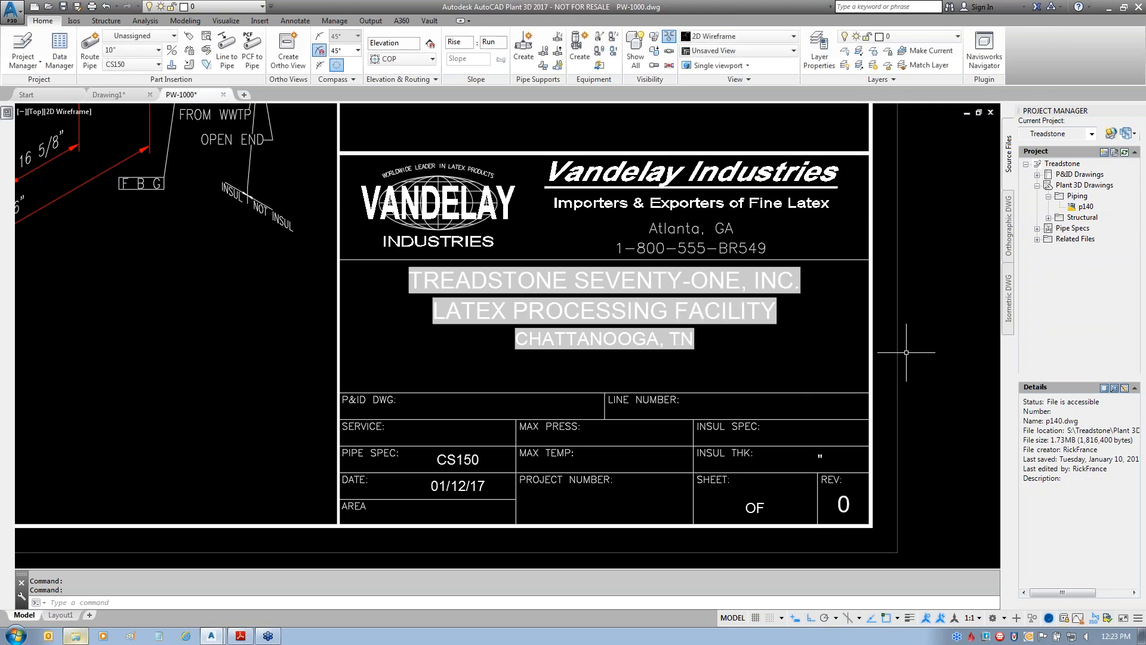
- Return to the isometric drawings tree and close the PW-1000 drawing
click(1009, 312)
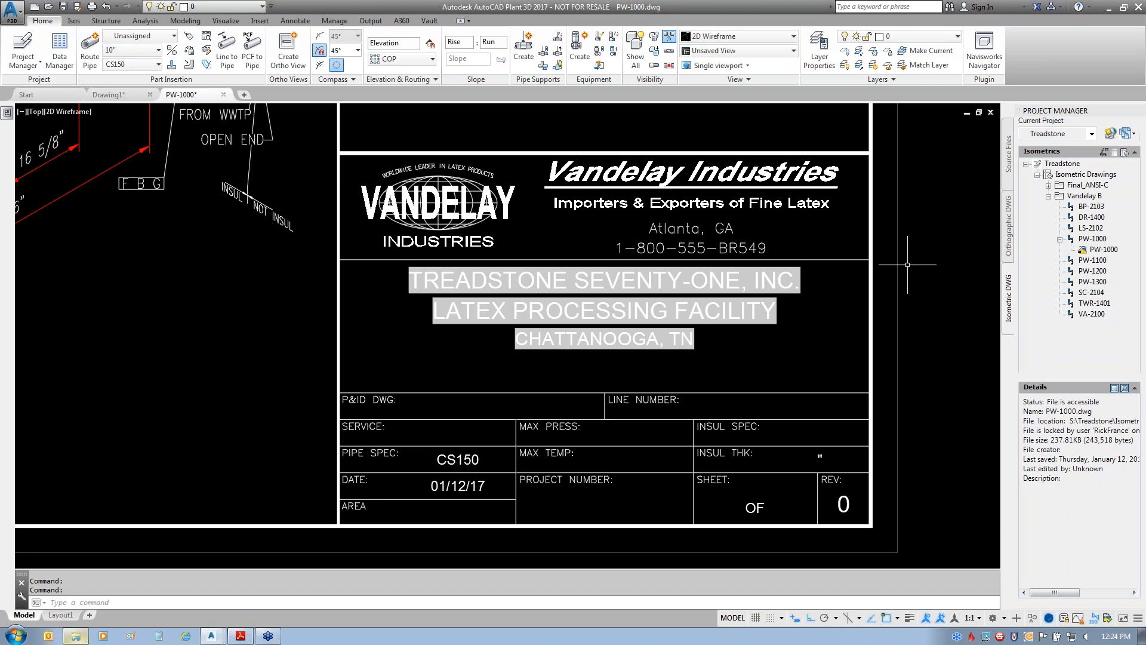
click(224, 95)
click(595, 345)
- Open the title block setup for the Vandelay B isometric style from the Treadstone project properties
right_click(1058, 165)
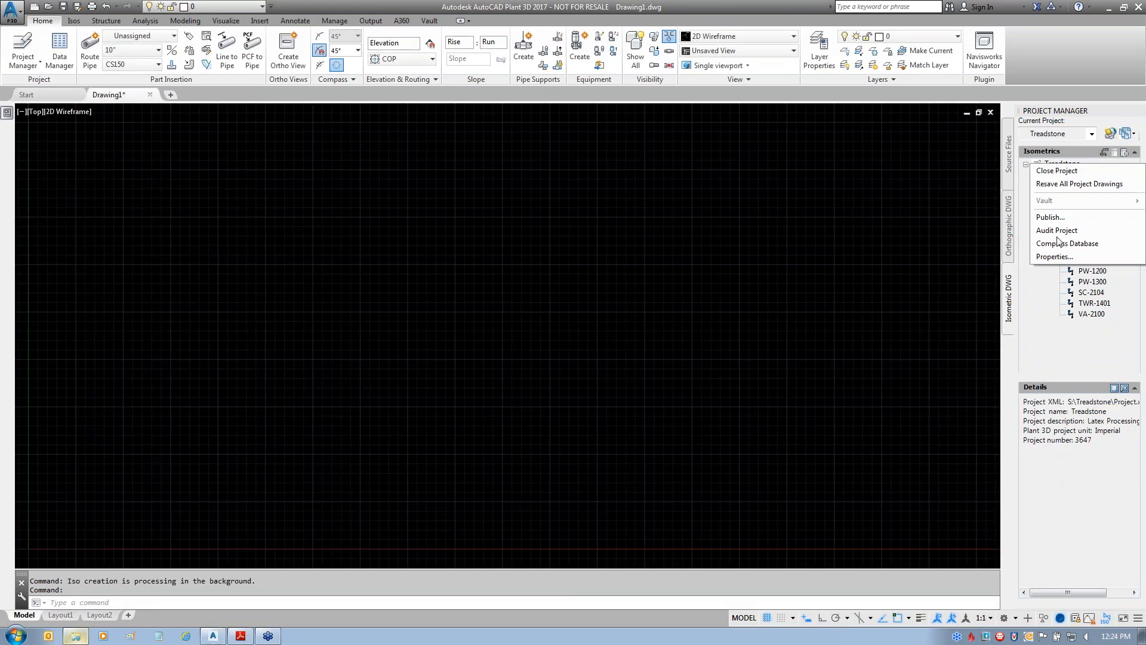
click(1054, 256)
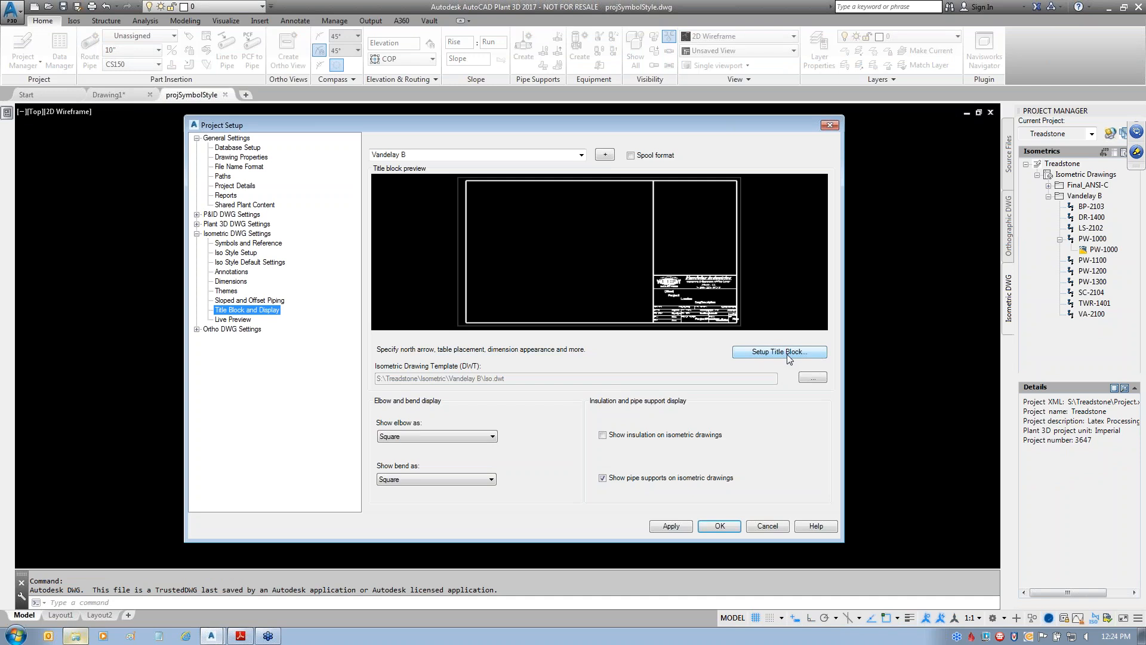
click(777, 352)
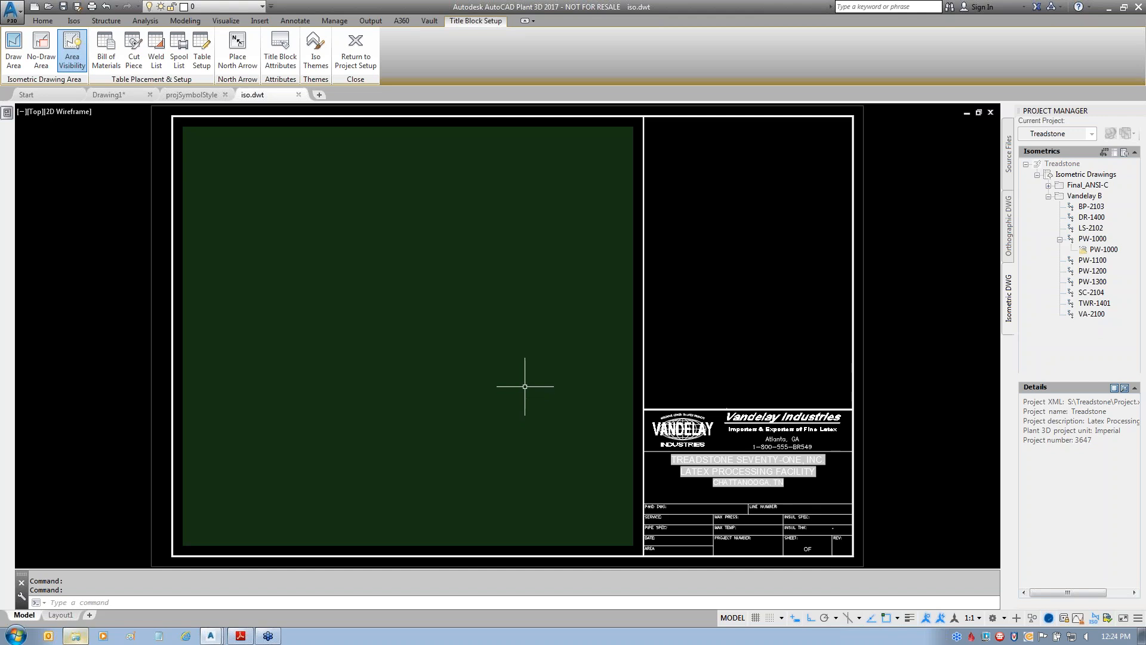
scroll(824, 558, up, 2)
scroll(716, 422, down, 4)
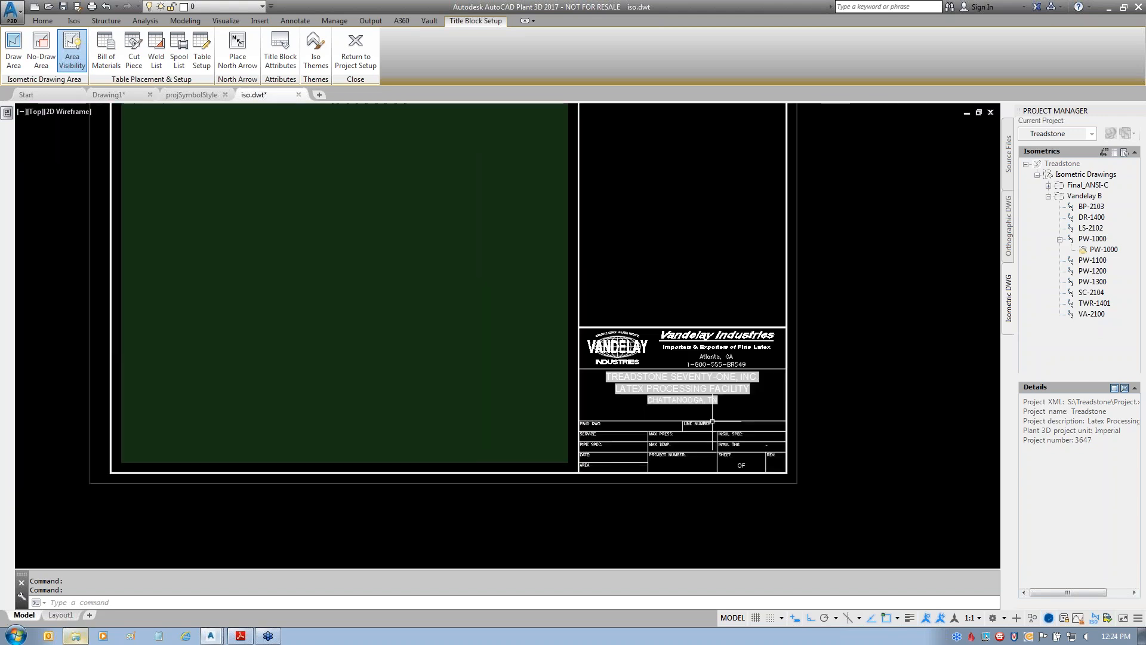
mouse_move(695, 298)
middle_down()
mouse_move(707, 360)
mouse_move(726, 381)
middle_up()
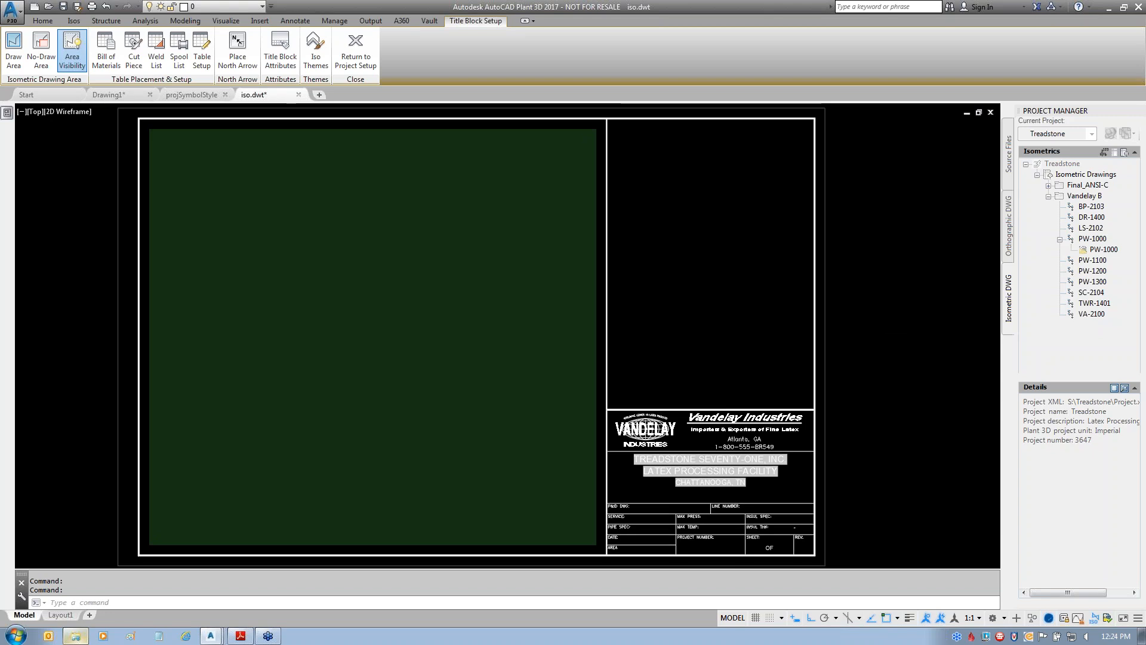
middle_click(303, 241)
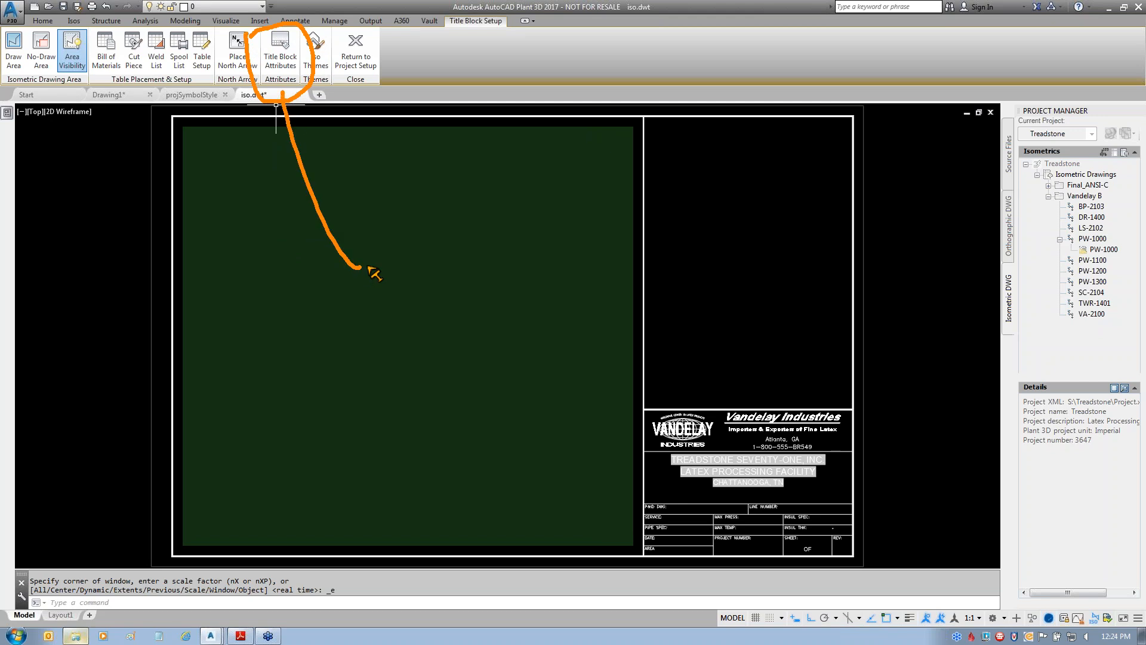
- Open the title block attributes for editing, close the block authoring palettes and move the attributes dialog clear of the title block
click(280, 52)
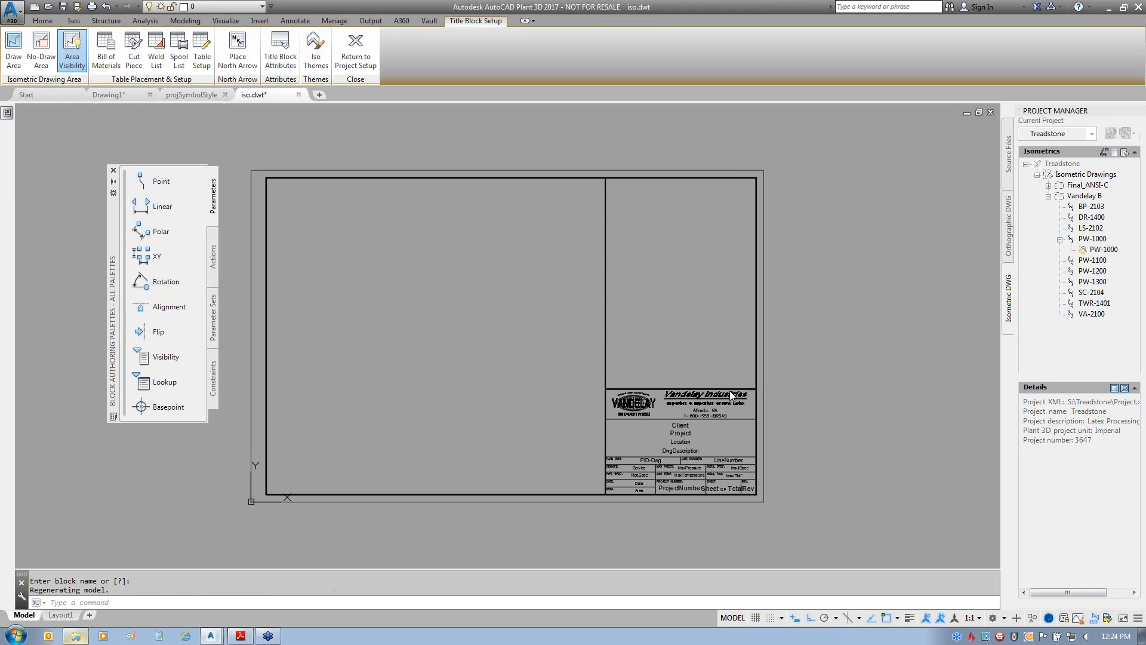
click(114, 171)
mouse_move(546, 185)
mouse_down()
mouse_move(250, 163)
mouse_move(244, 176)
mouse_up()
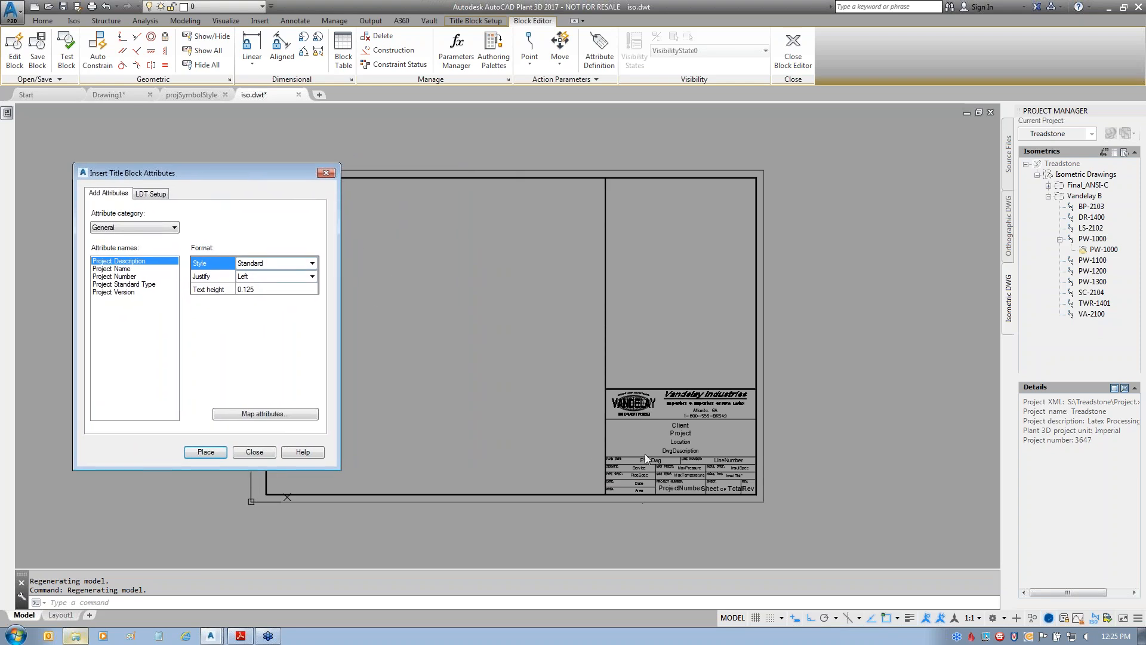
scroll(683, 477, up, 4)
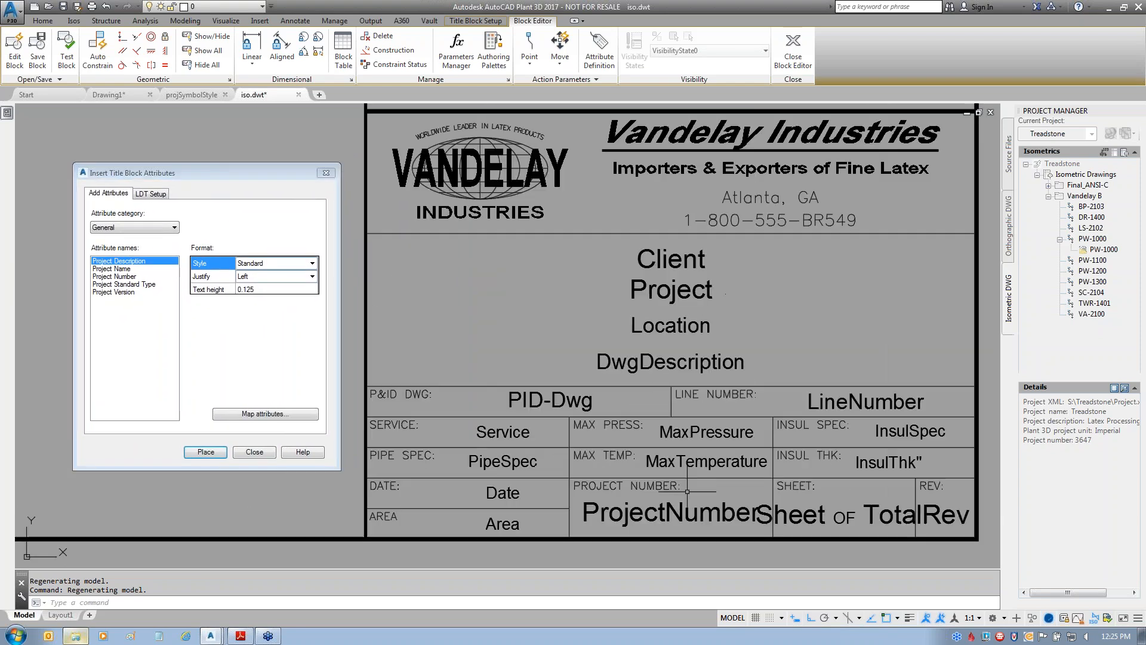
scroll(674, 512, up, 2)
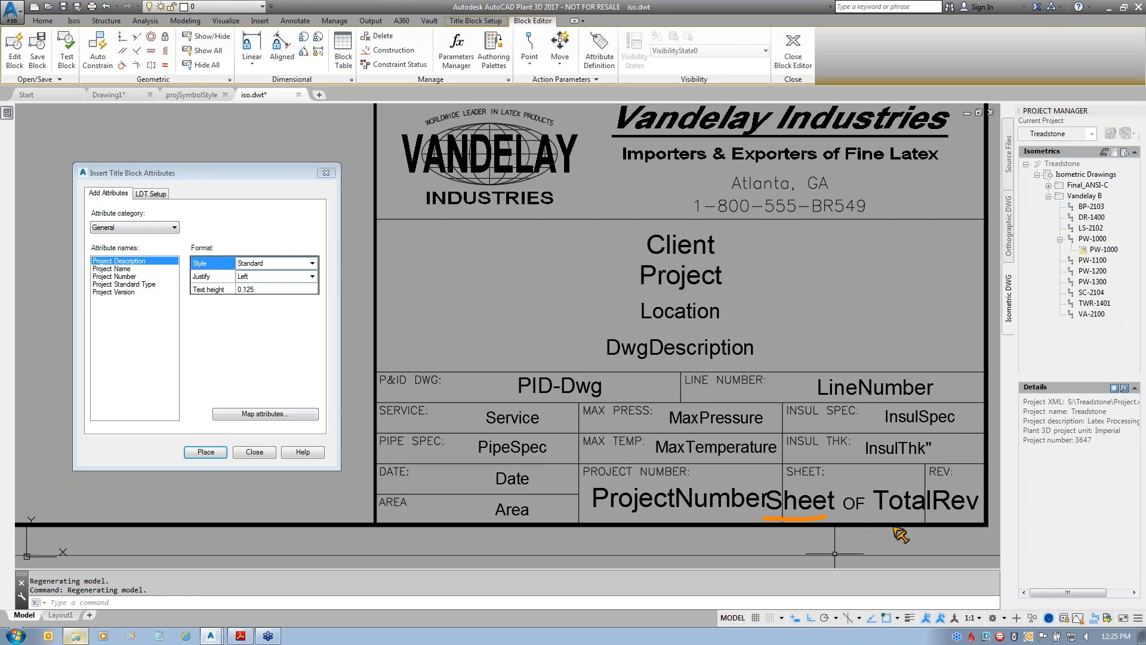
- Shorten the Sheet attribute's tag to SH and the Total attribute's tag to TL in the sheet field
key(Escape)
click(808, 502)
double_click(808, 502)
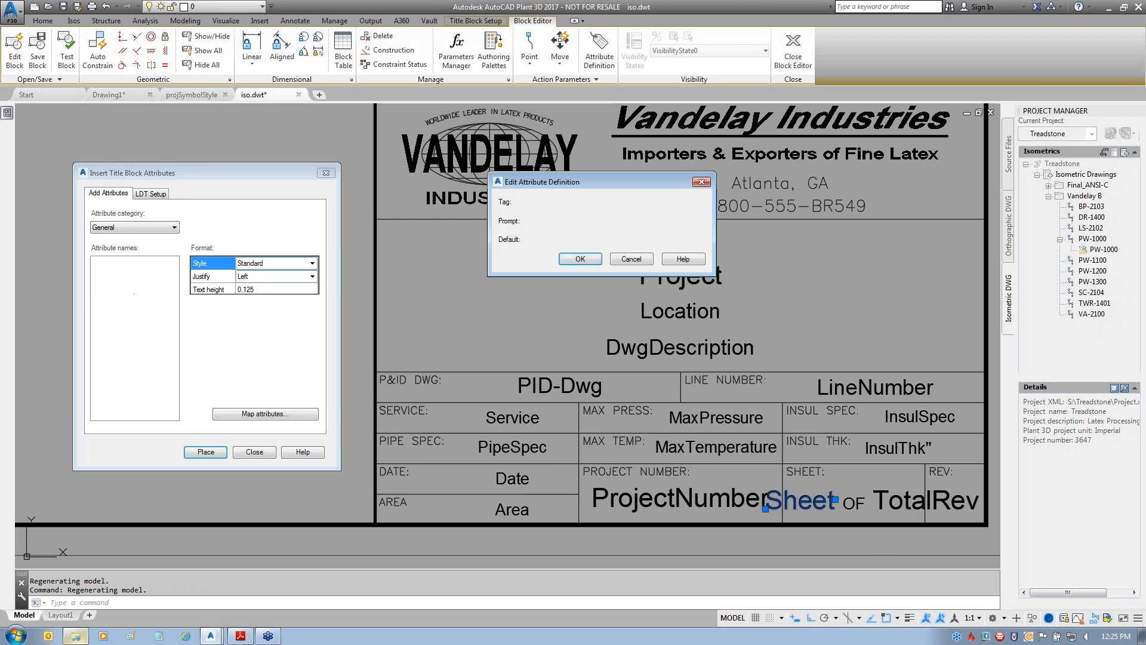
text(SH)
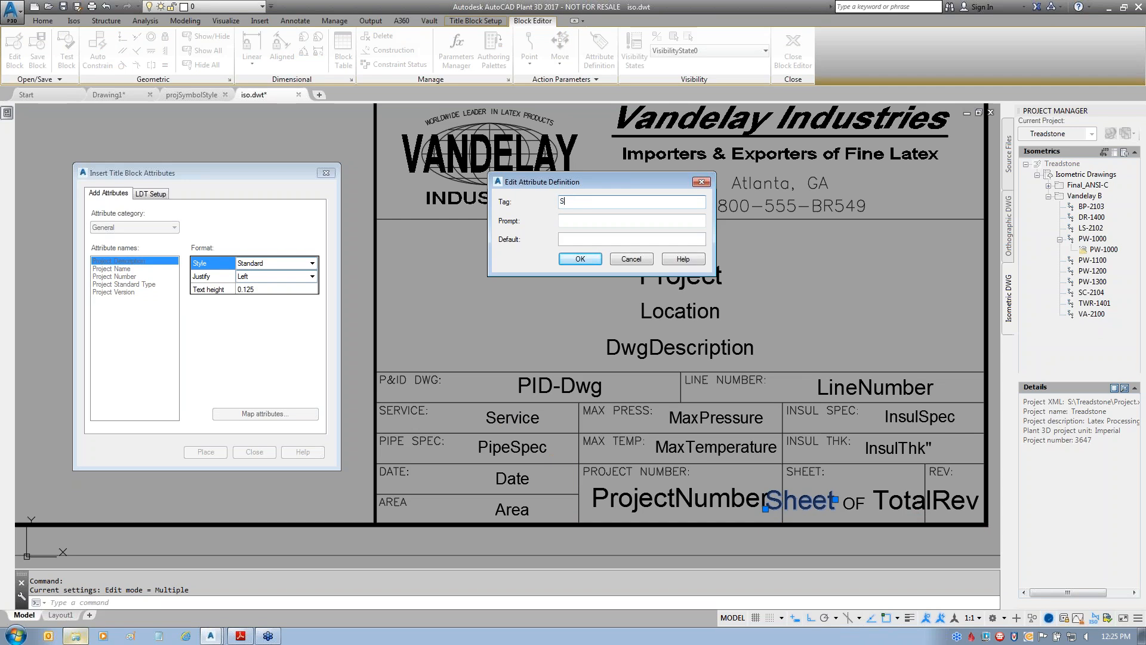
click(580, 259)
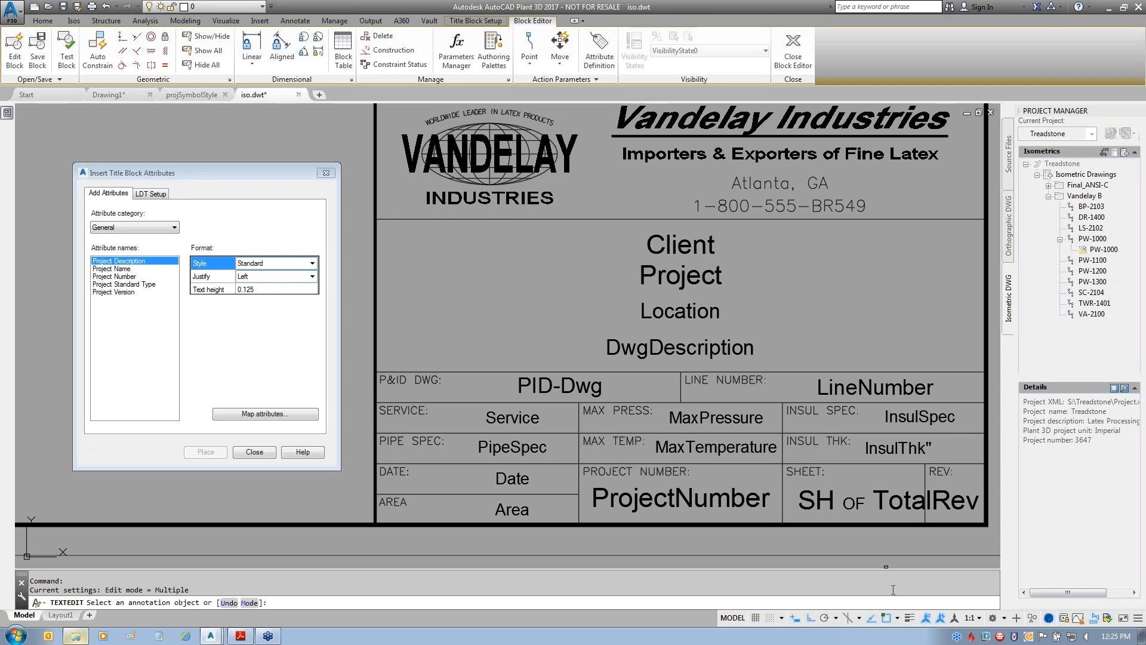
click(898, 500)
text(TL)
click(570, 259)
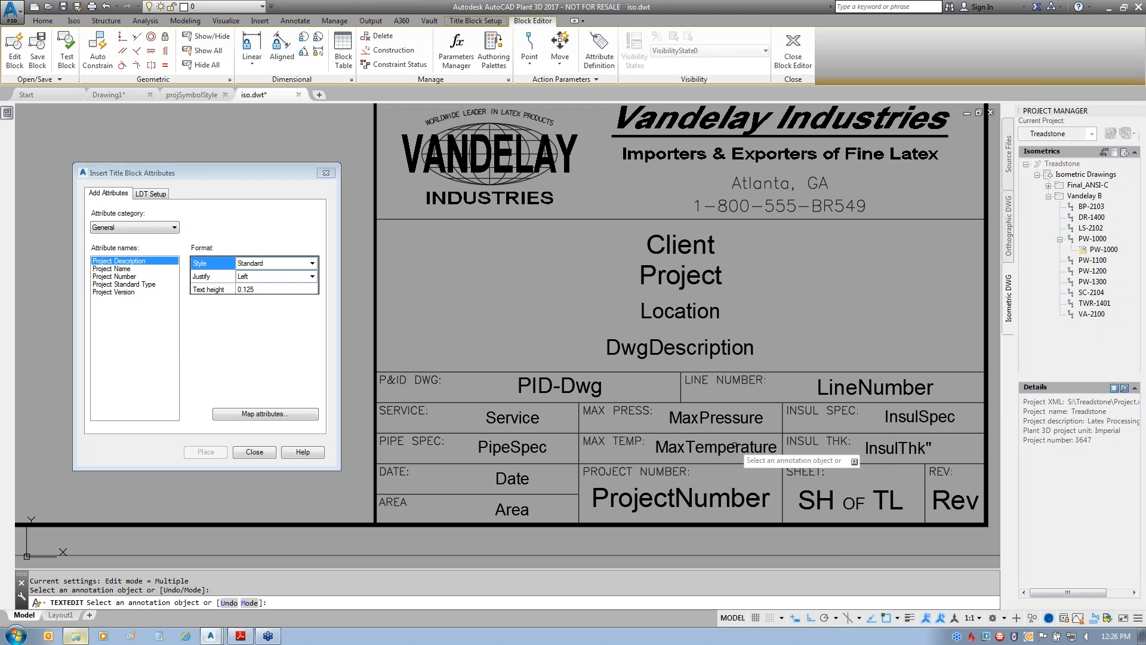
key(Escape)
- Change the ProjectNumber attribute definition to a multiple-line attribute in its properties
click(692, 497)
double_click(681, 499)
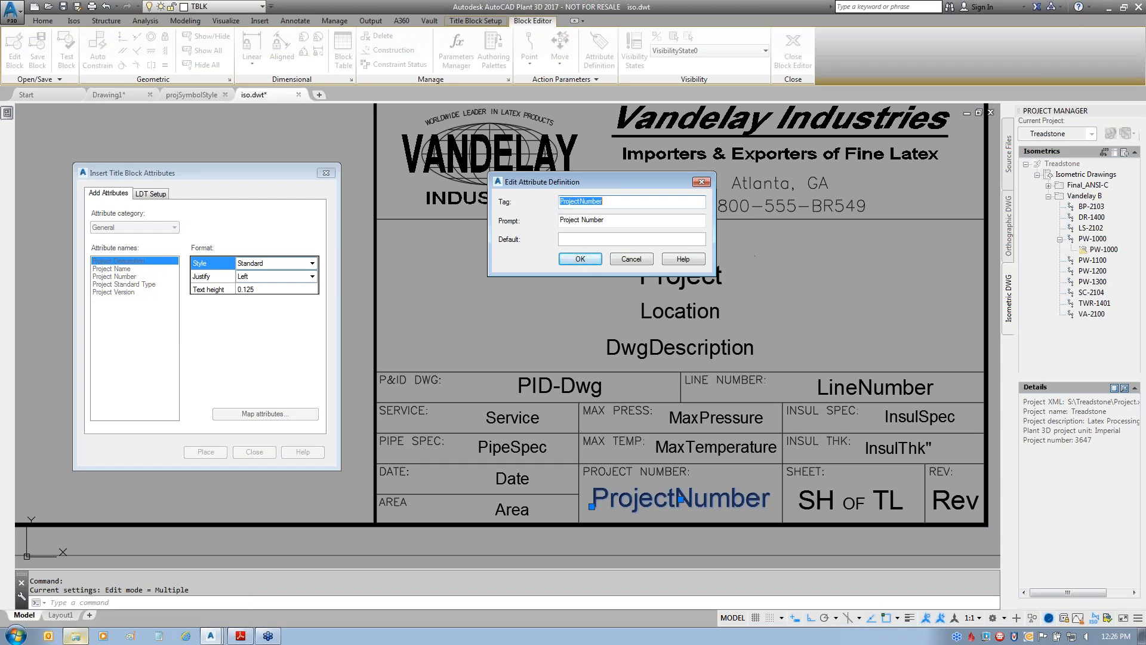
click(640, 259)
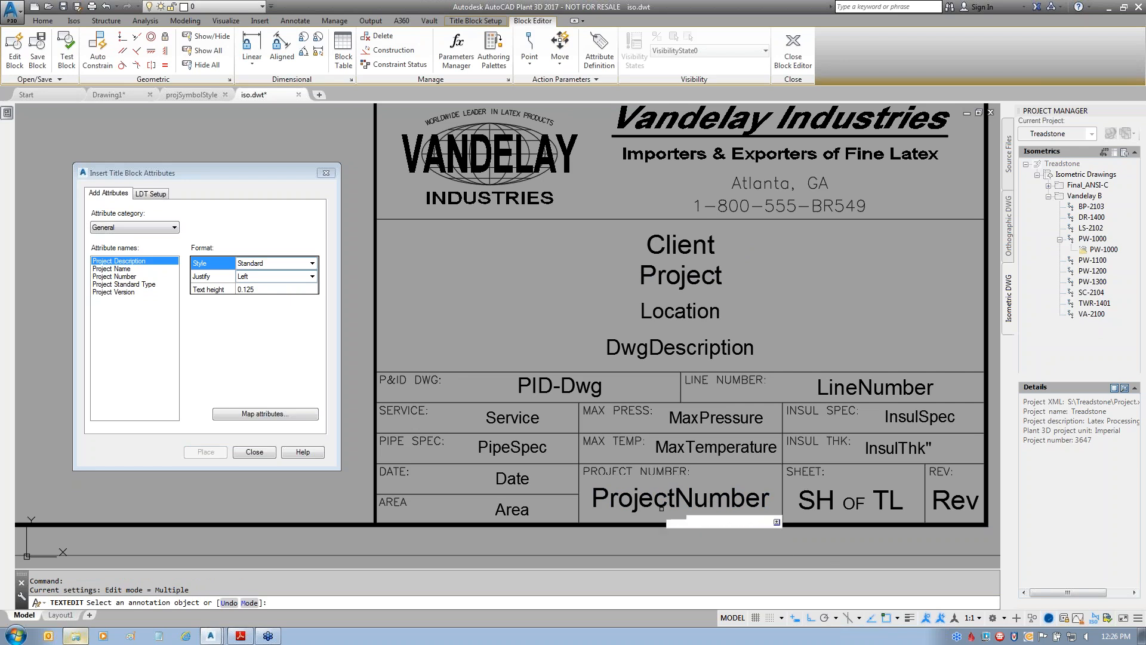
click(665, 497)
key(ctrl+1)
click(183, 529)
click(184, 529)
click(176, 540)
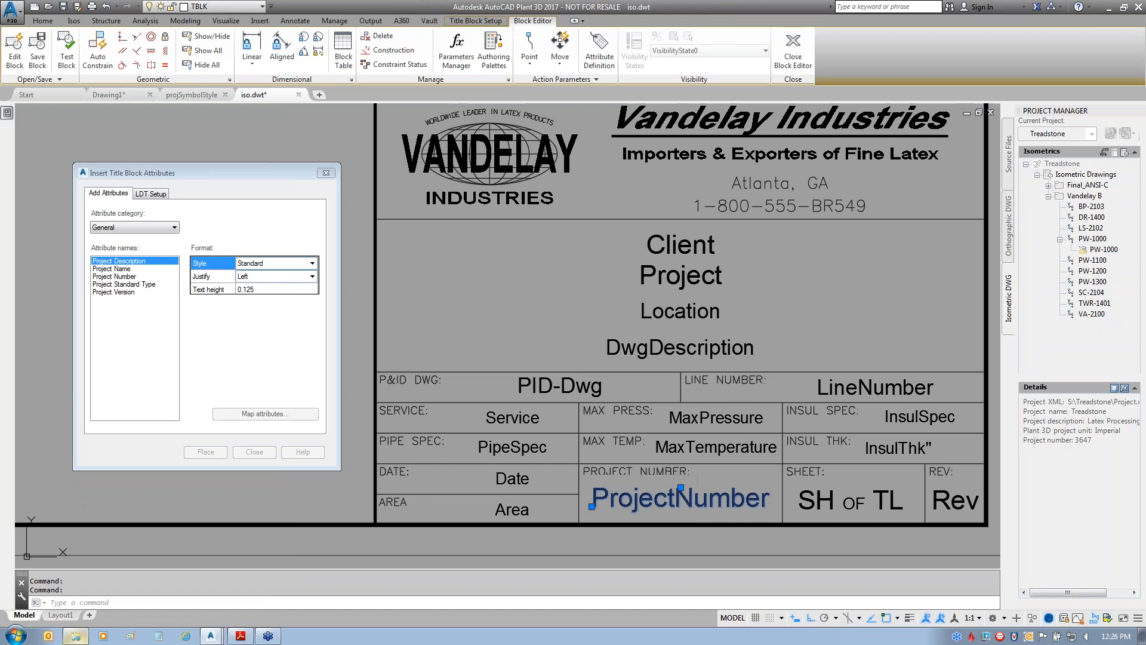
- Open the ProjectNumber attribute's default value for editing and start inserting a field from the Project category
double_click(686, 486)
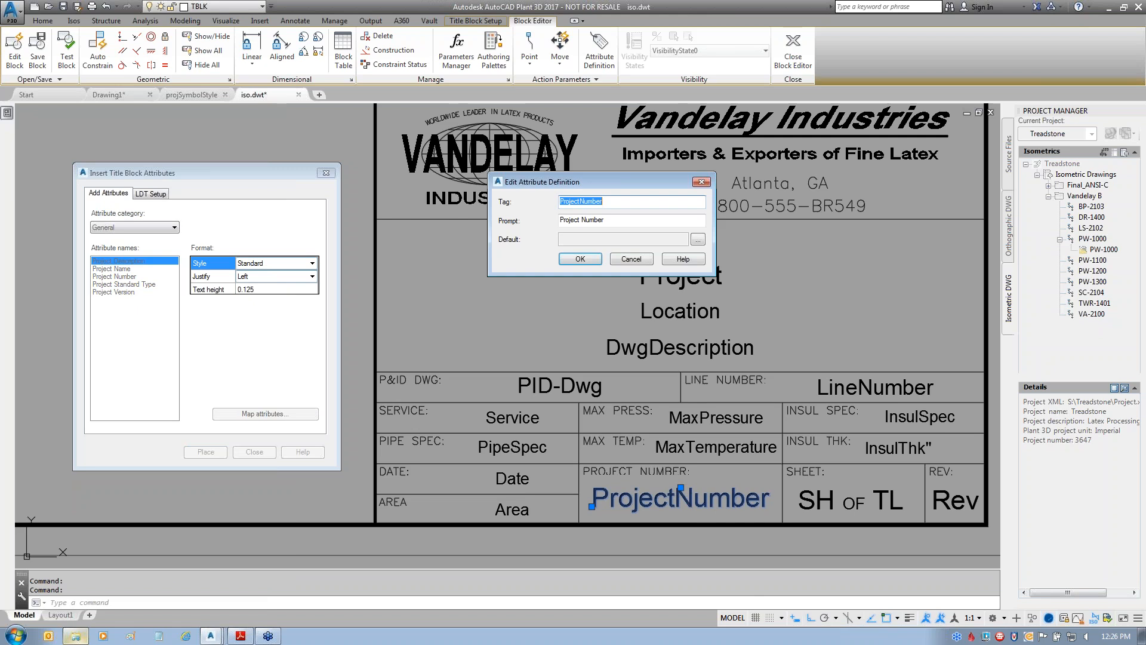
click(698, 239)
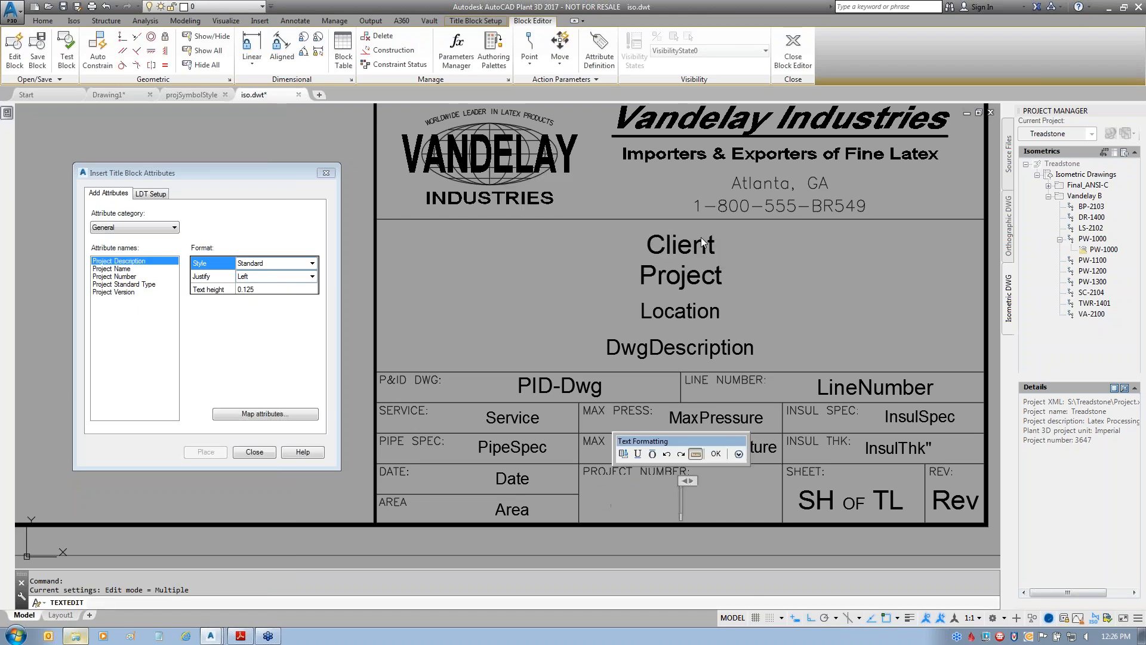
click(621, 451)
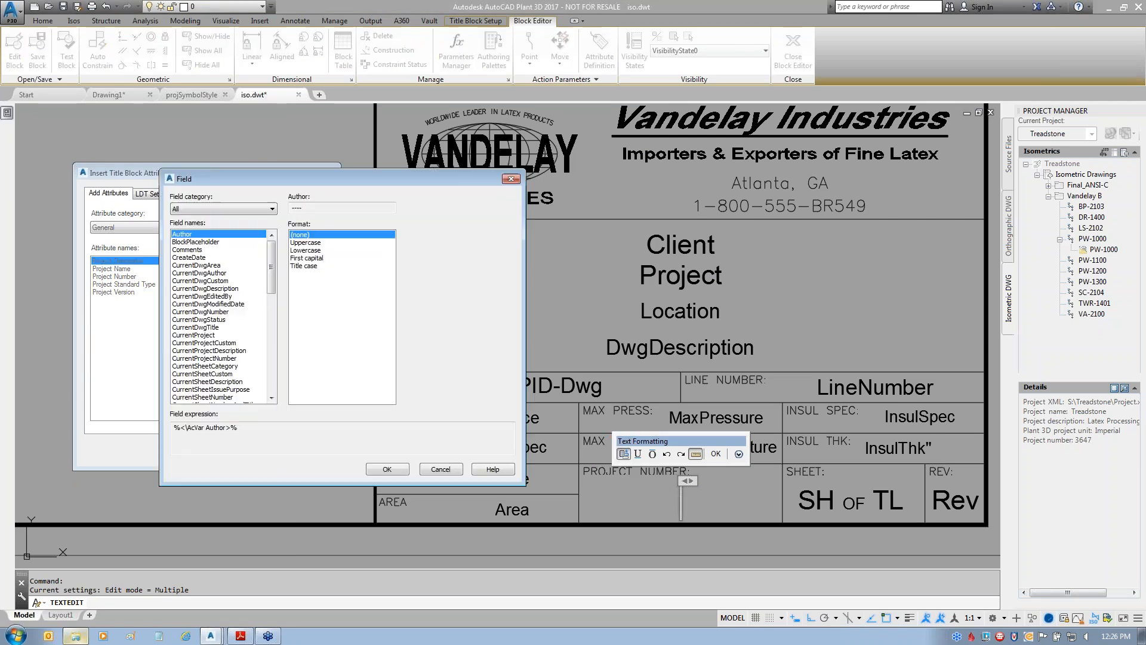
click(244, 209)
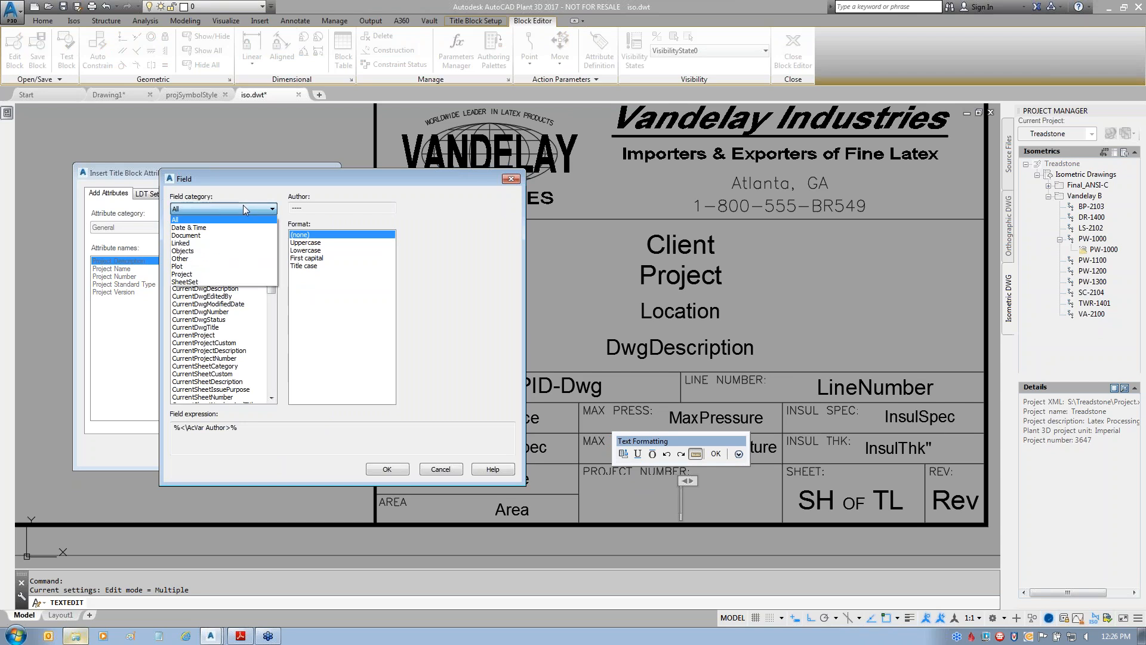
click(218, 275)
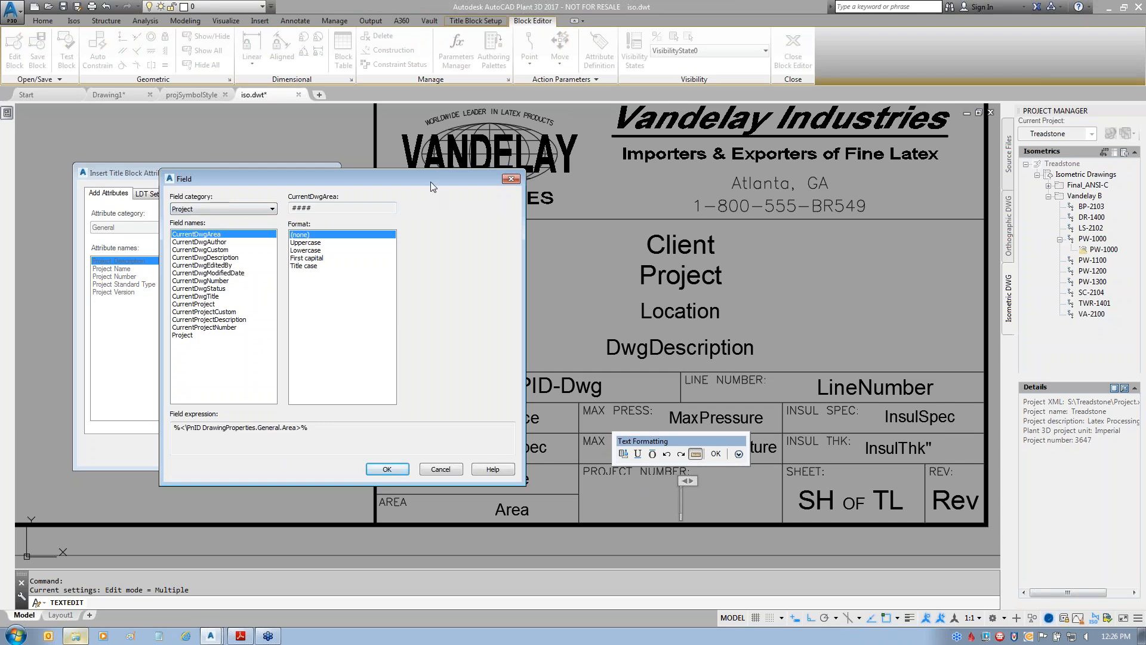
drag(430, 181, 783, 120)
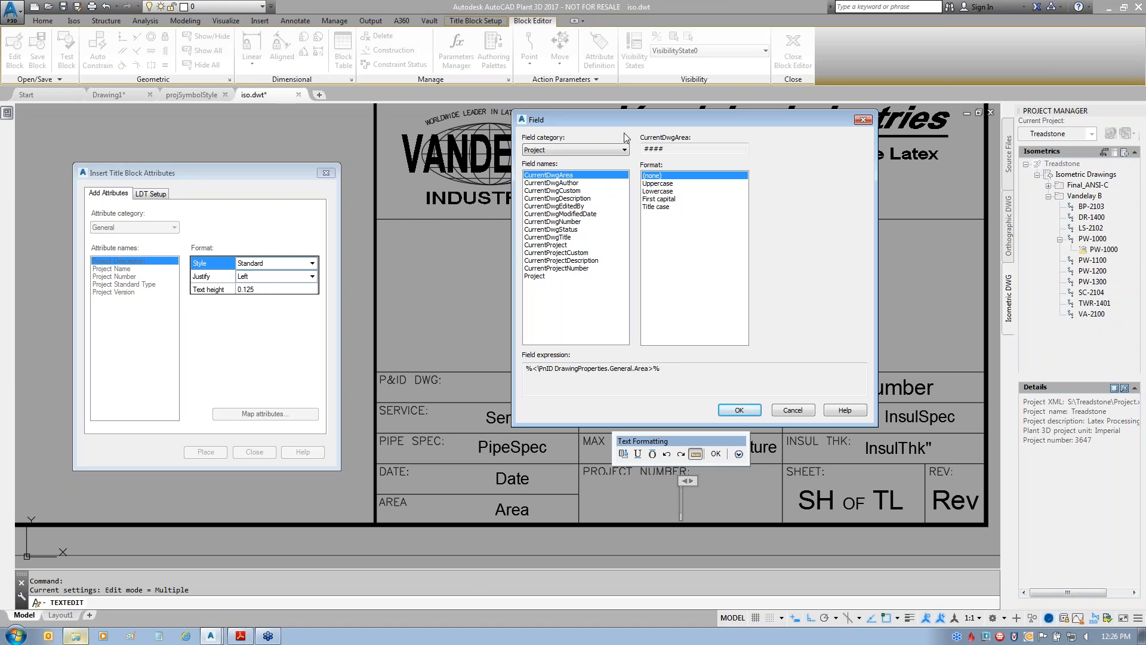
drag(725, 116, 388, 126)
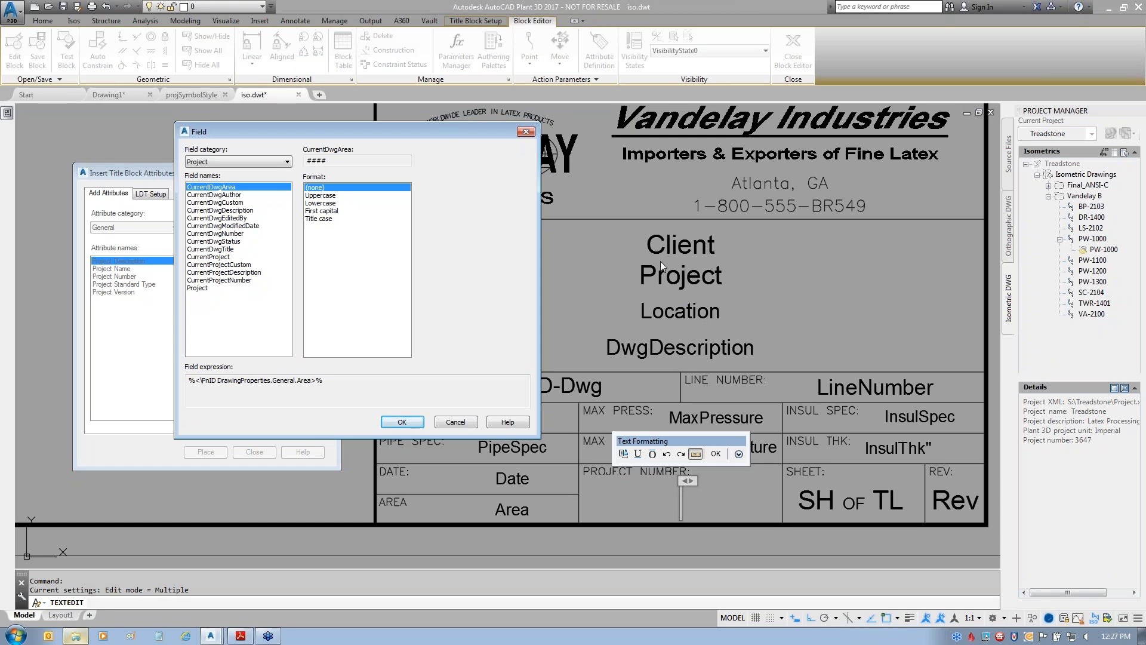
- Preview the CurrentProjectCustom field using the Project category's Client property in uppercase format
click(226, 264)
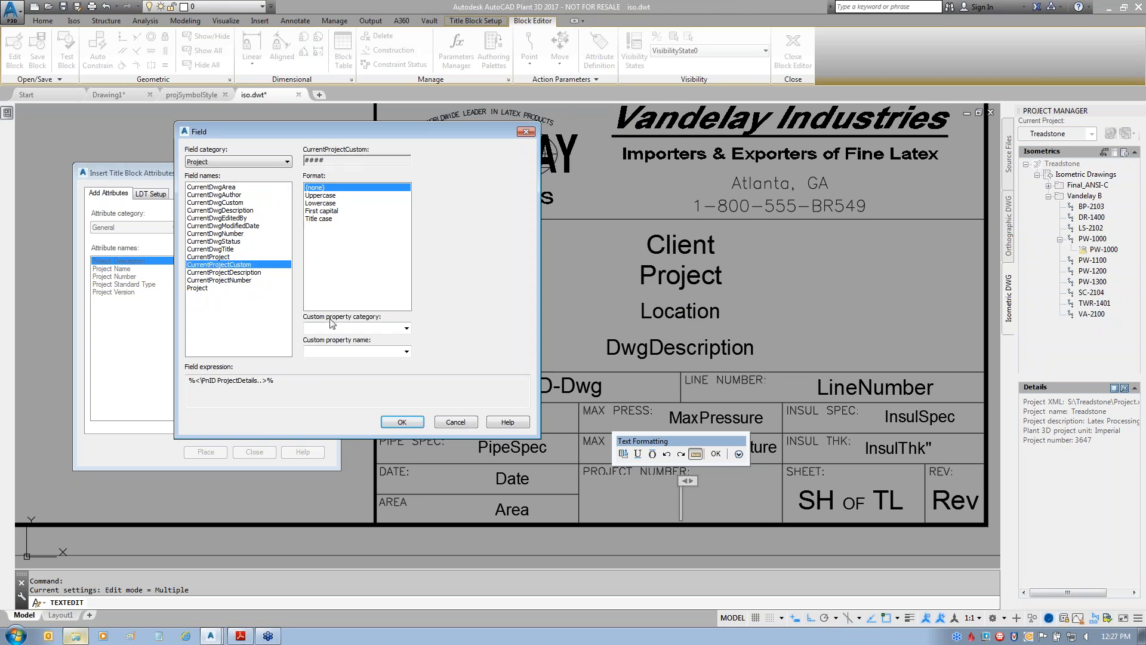
click(406, 328)
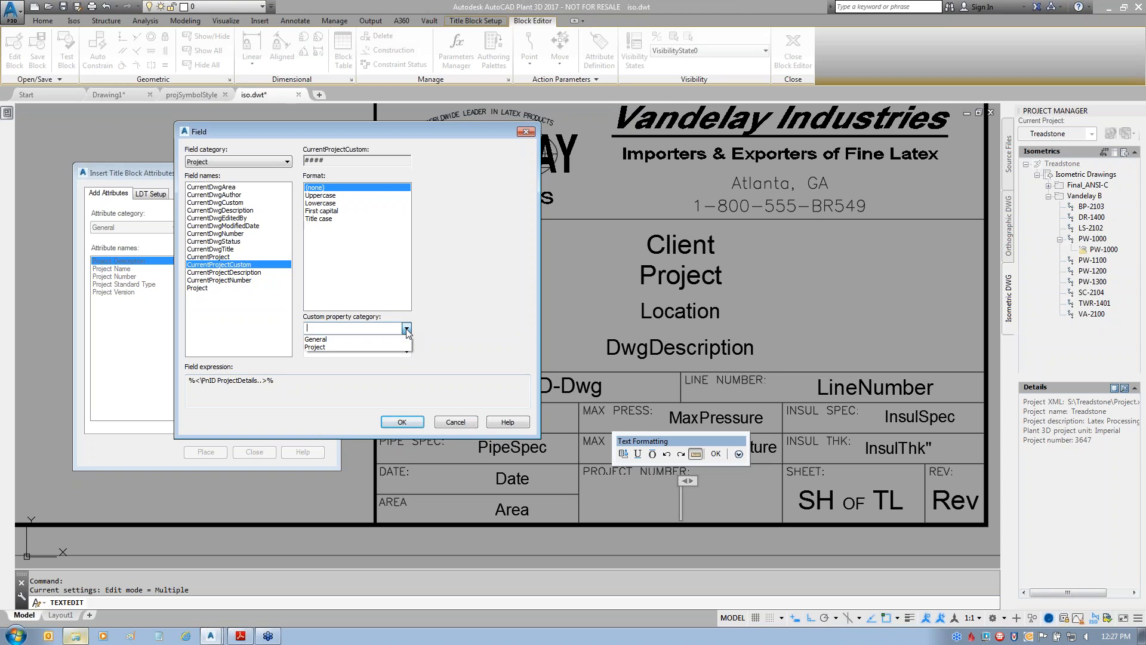
click(319, 347)
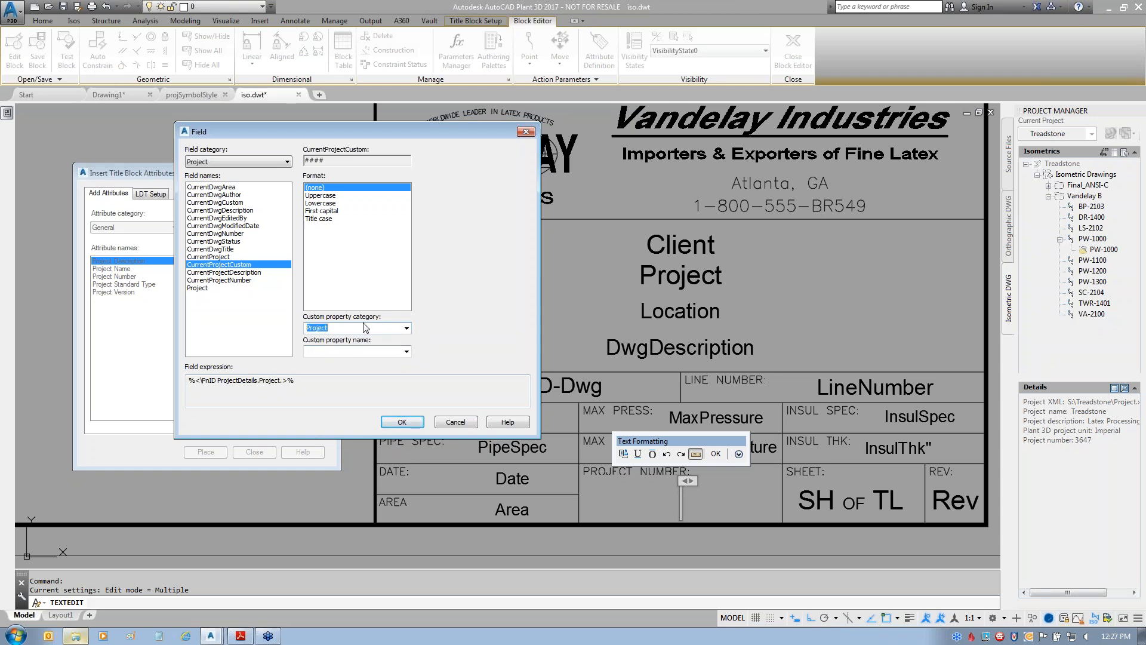
click(406, 354)
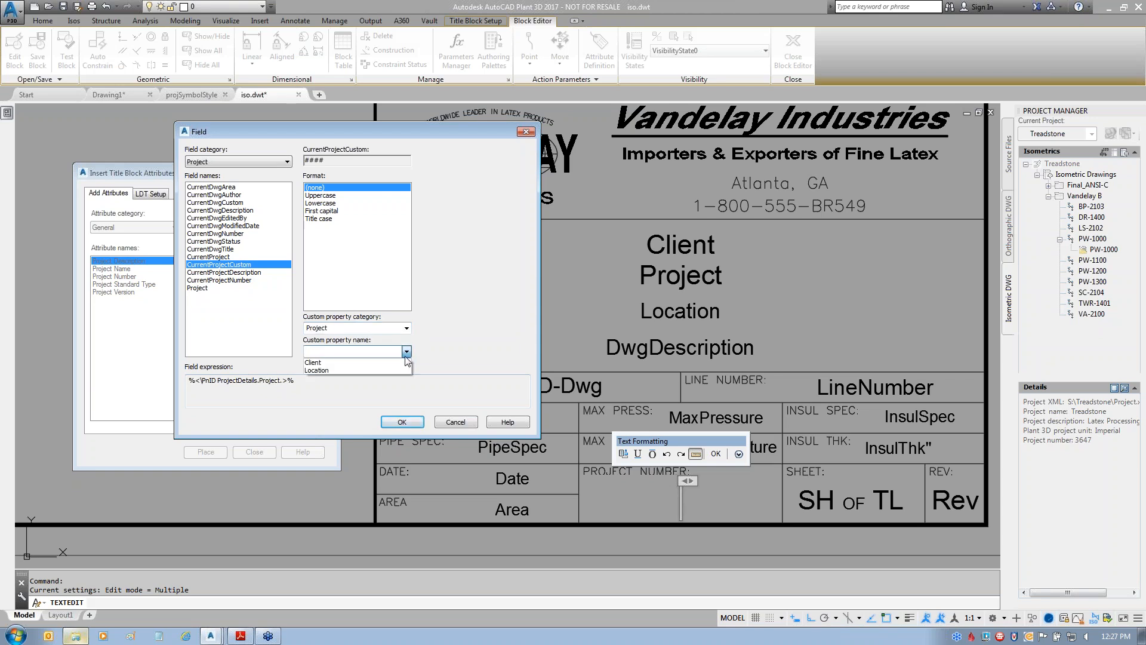
click(318, 363)
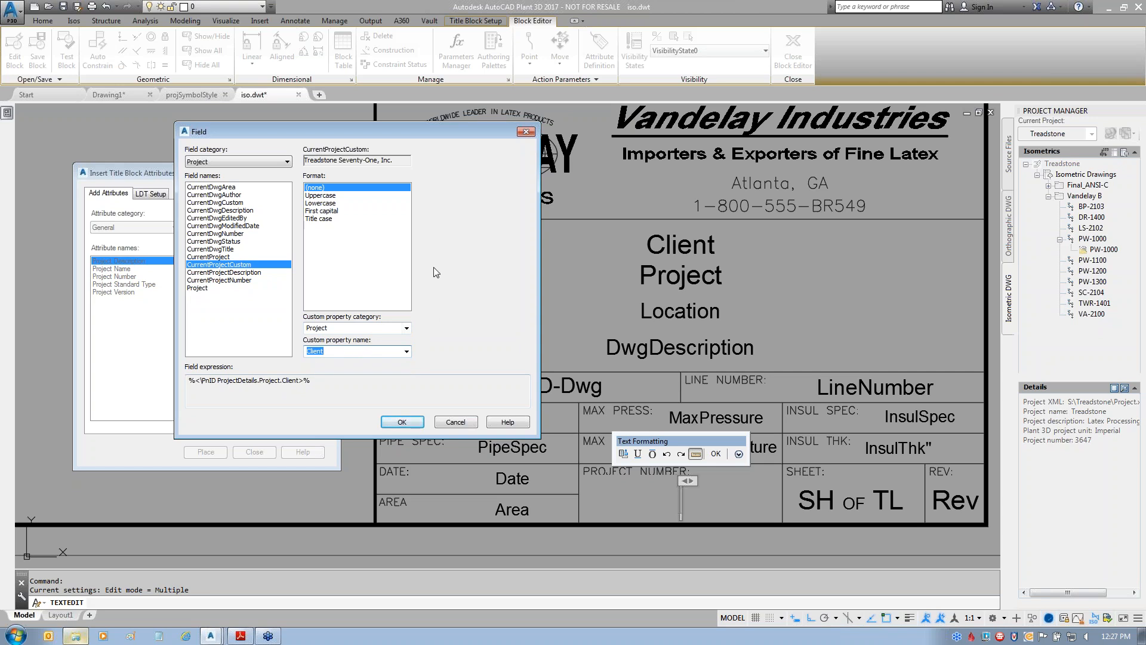
click(330, 196)
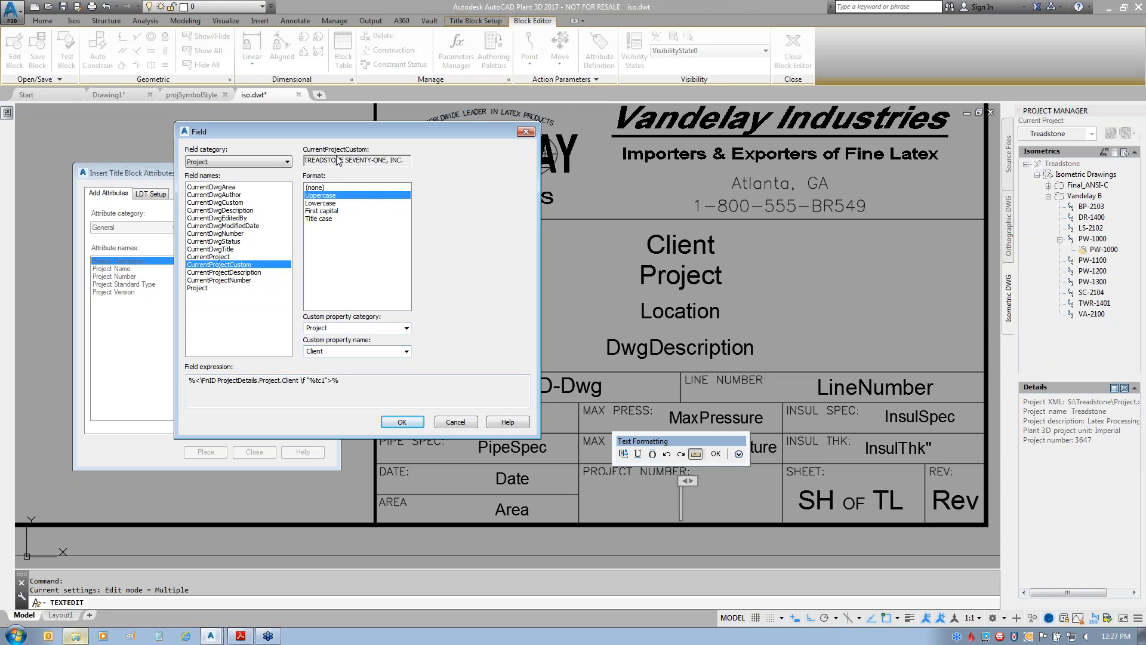
- Preview the custom project field with the Location property from the Project category
click(406, 327)
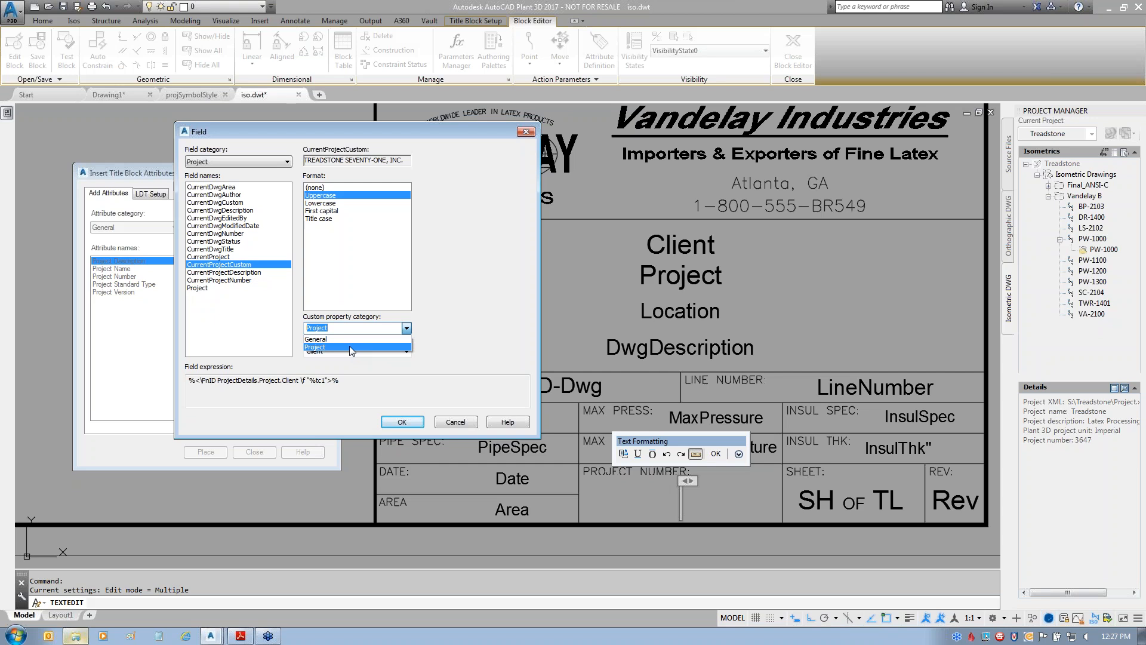
click(350, 346)
click(406, 351)
click(318, 367)
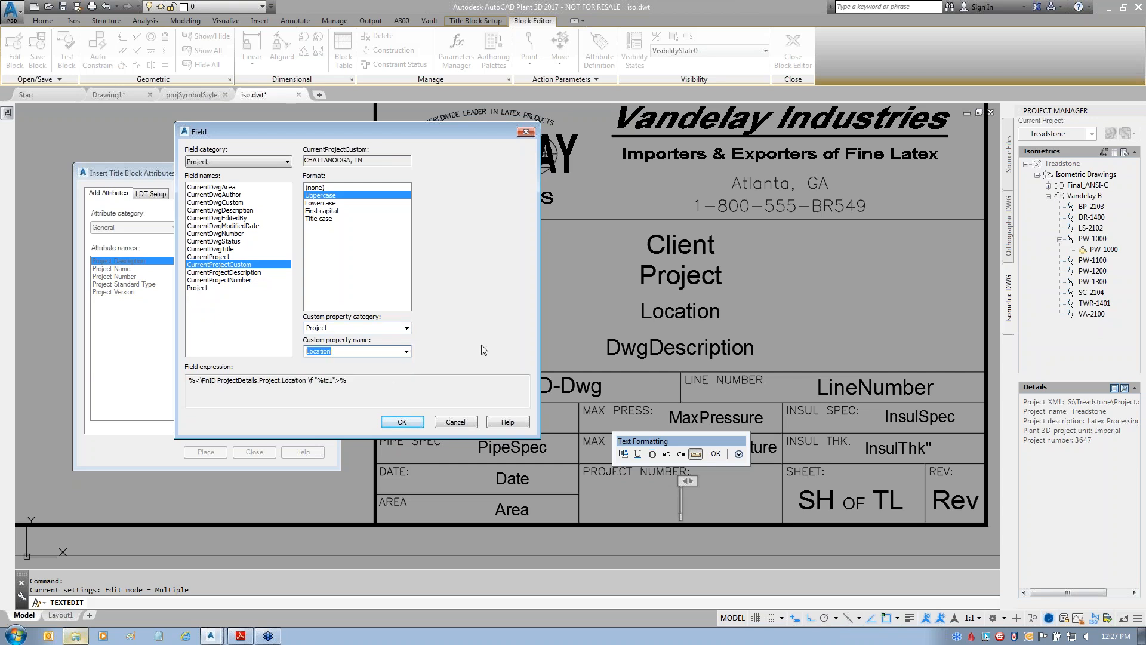
- Check the CurrentProjectDescription field in uppercase format and insert the CurrentProjectNumber field as the ProjectNumber attribute's default value
click(229, 272)
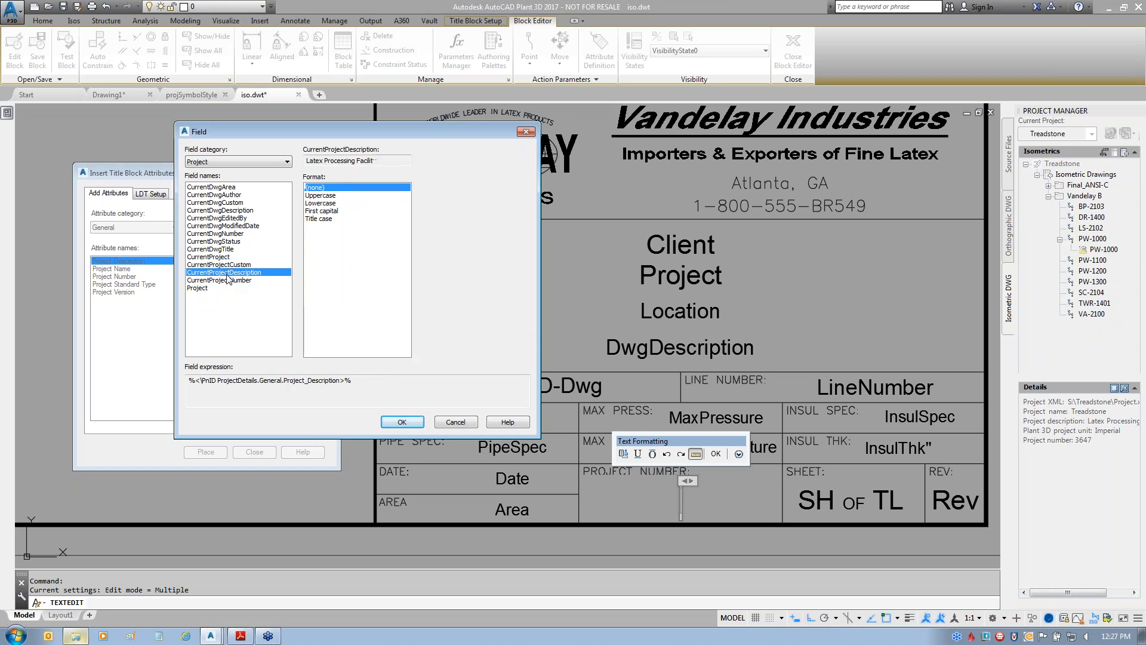
click(327, 196)
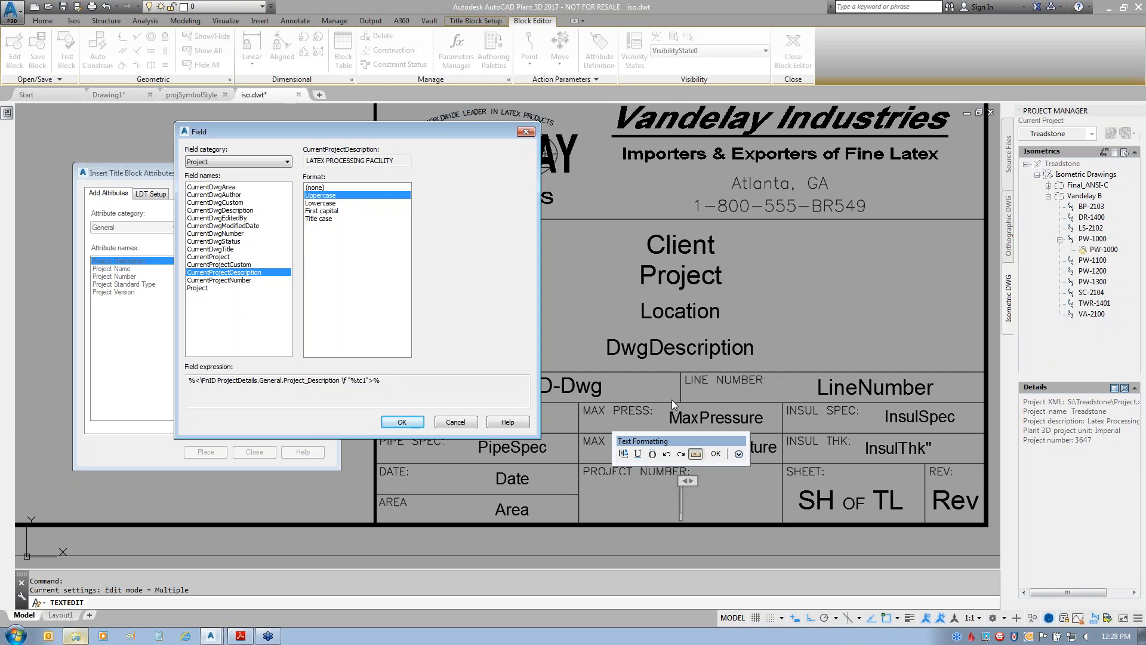
click(230, 280)
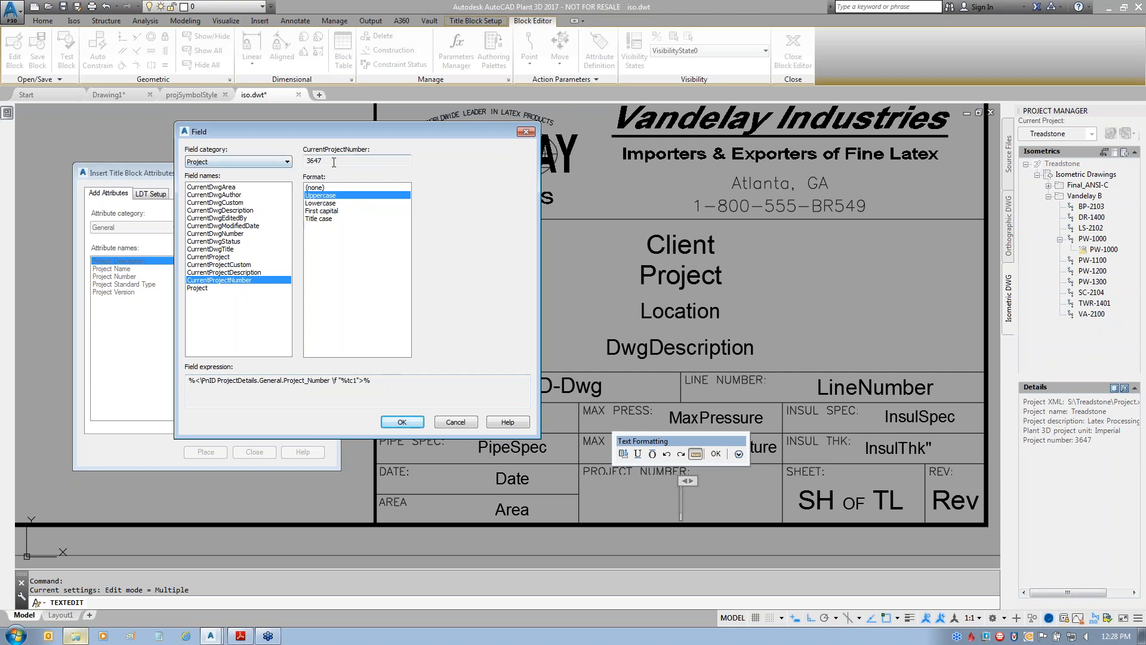
click(403, 422)
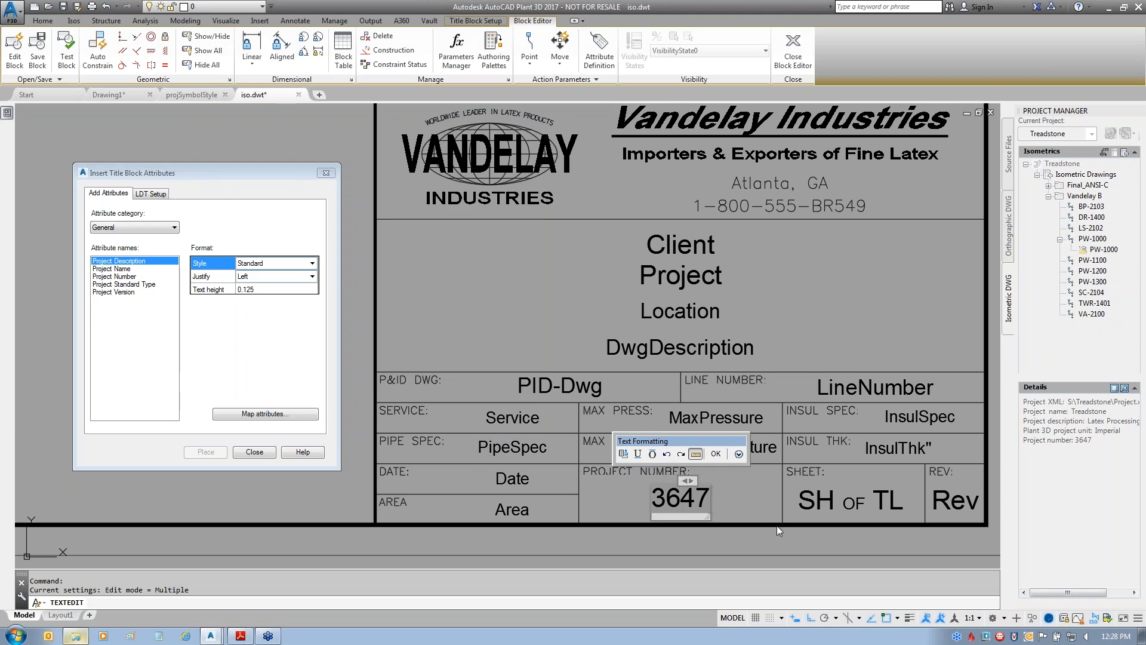
click(717, 455)
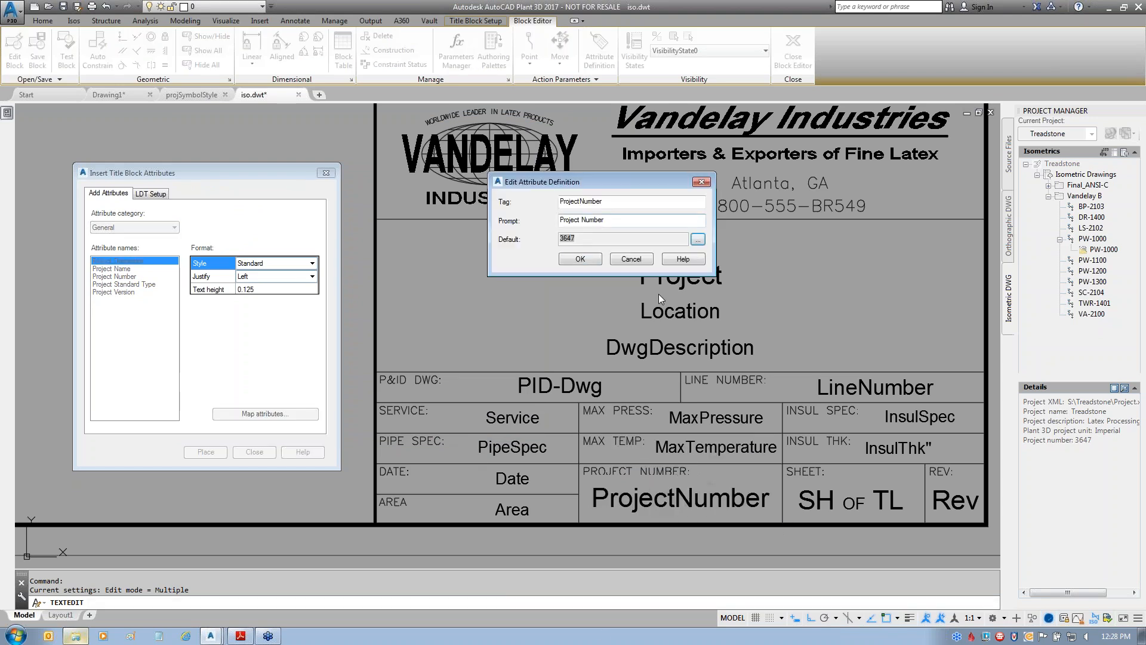
click(580, 259)
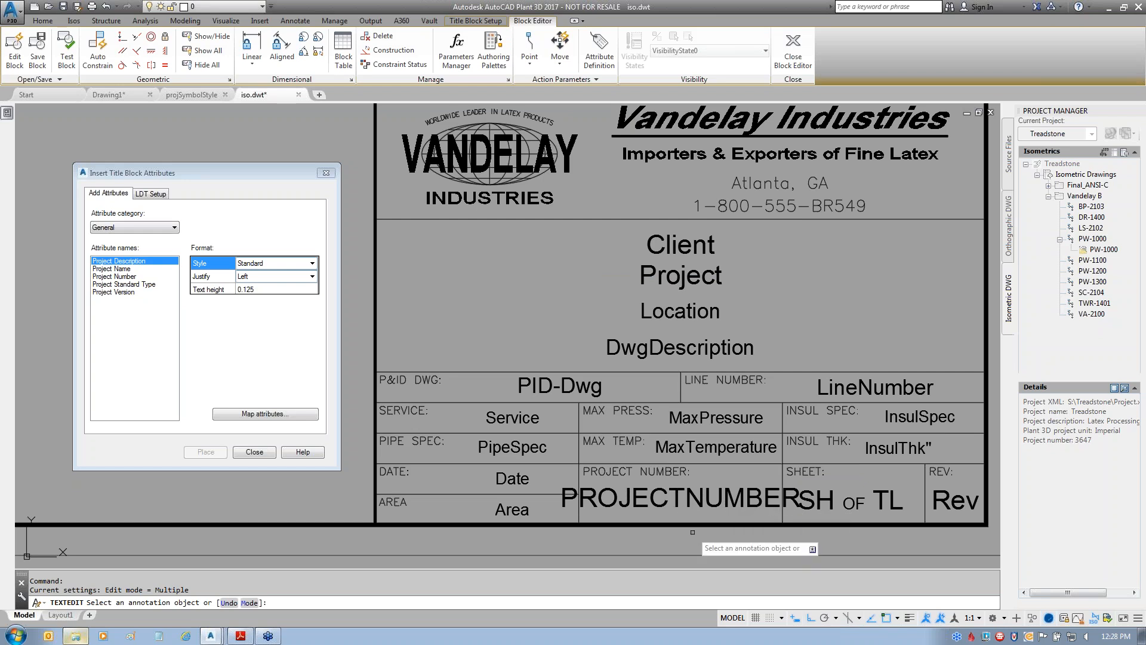
key(Escape)
- Shorten the project number attribute's tag to ProjNum in its properties and clear the selection
click(702, 493)
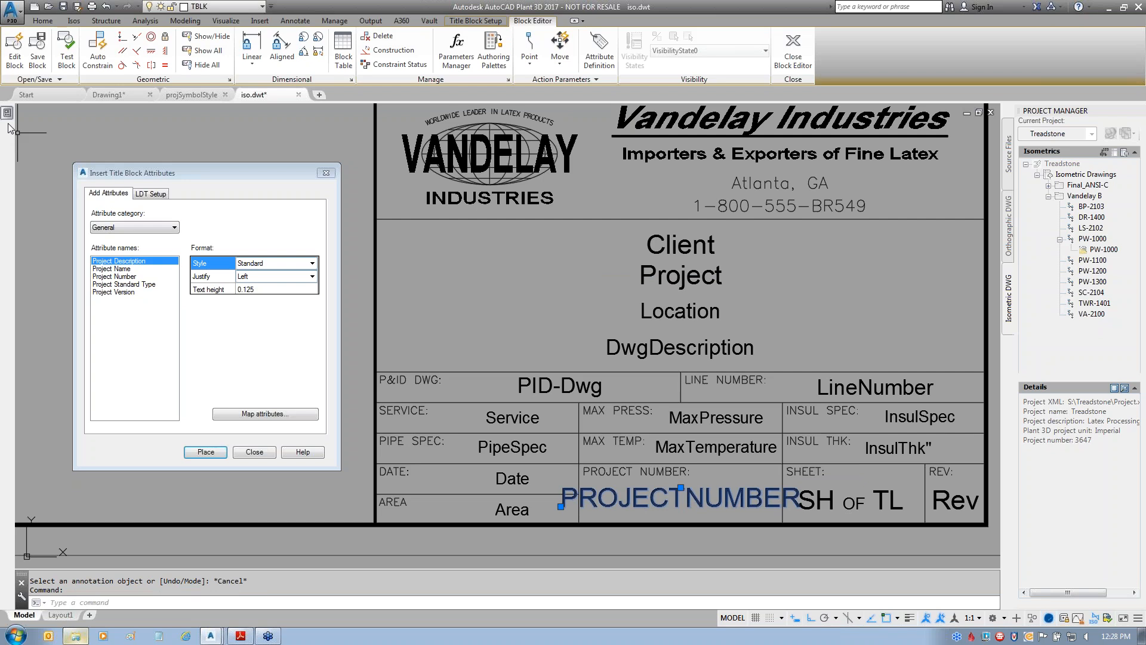
mouse_move(7, 113)
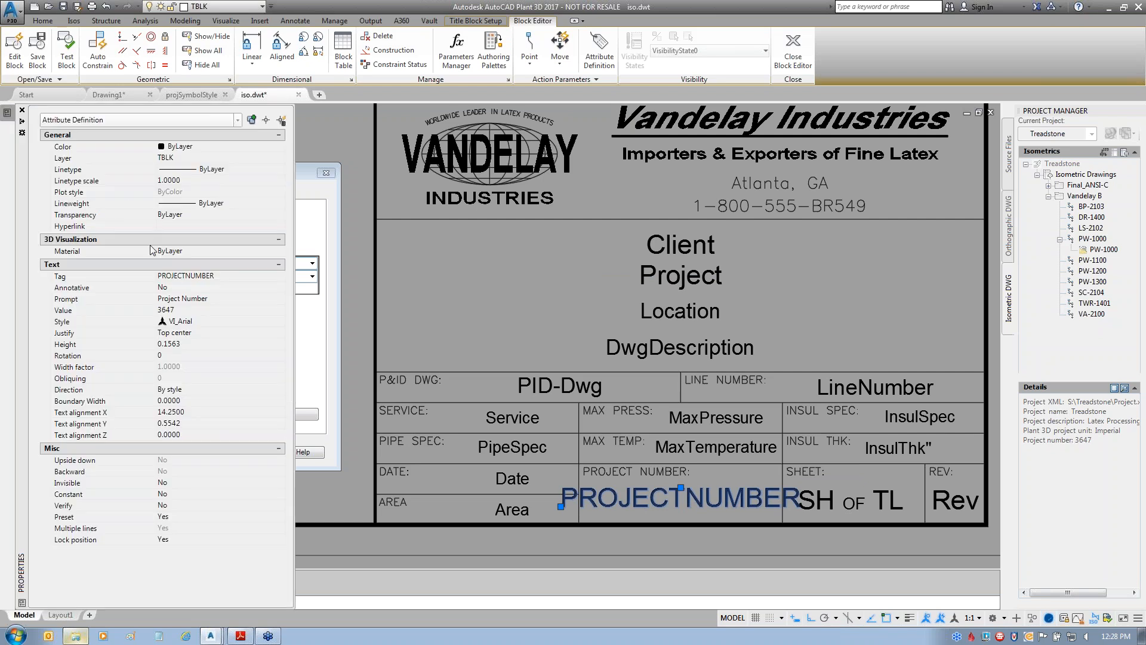
click(229, 277)
text(Pro)
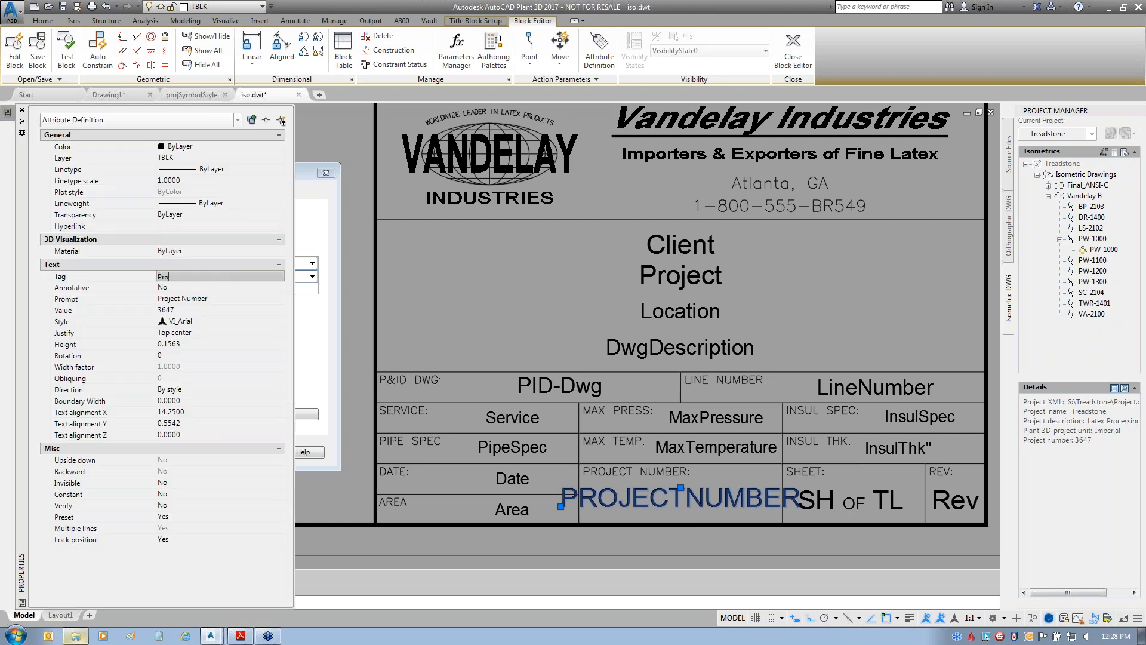
text(jNum)
click(122, 295)
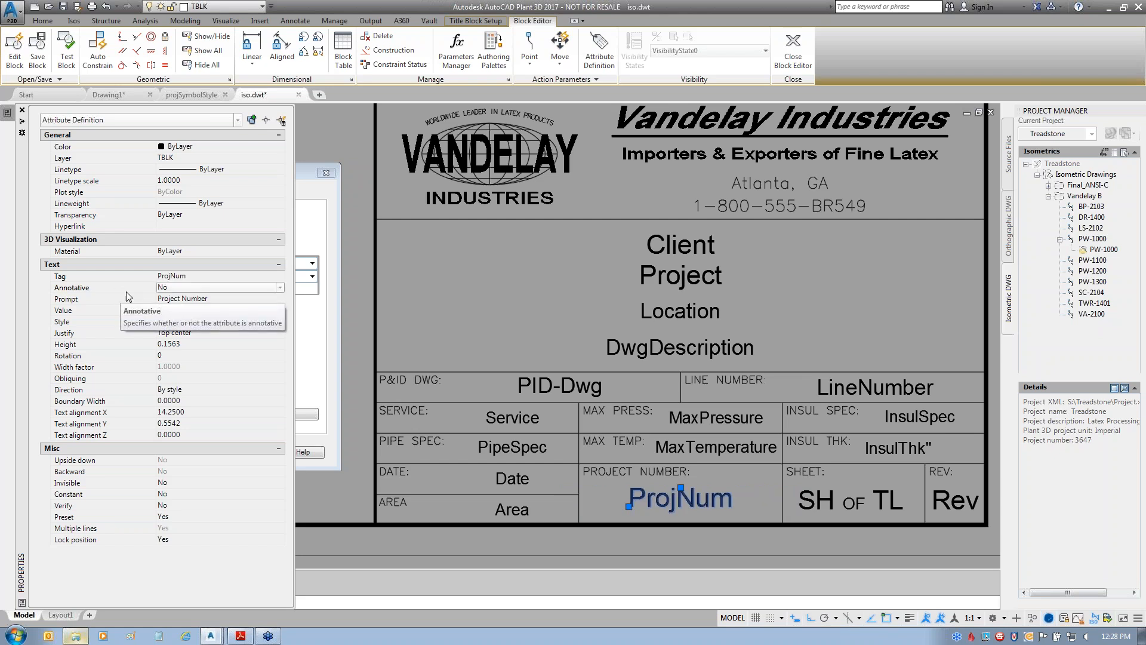
key(ctrl+1)
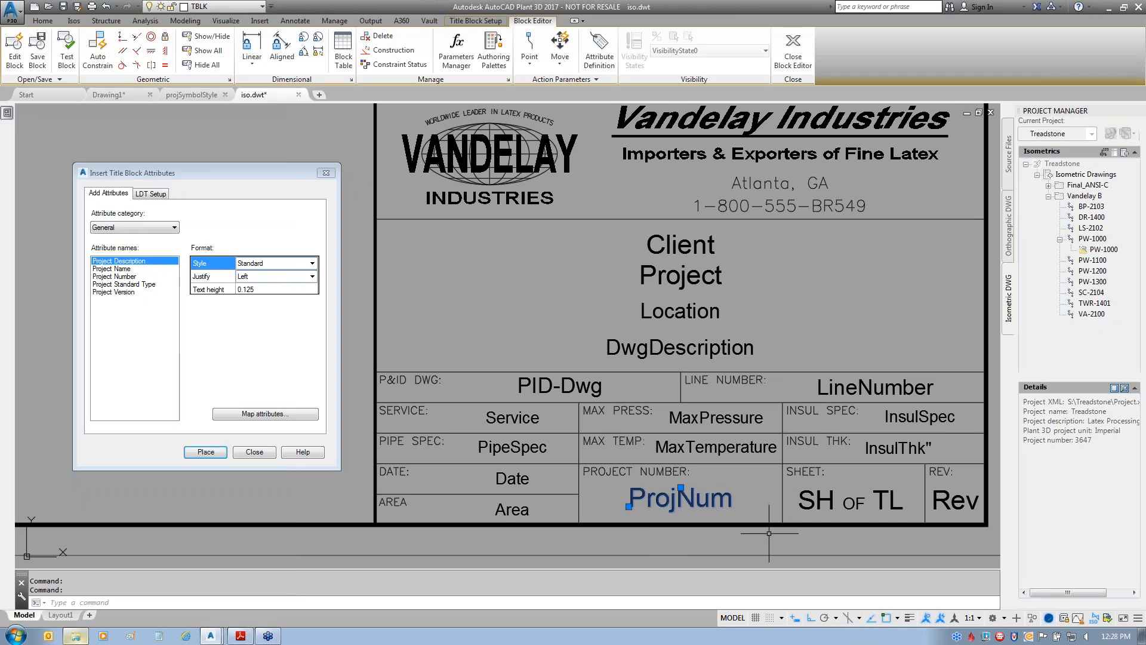
key(Escape)
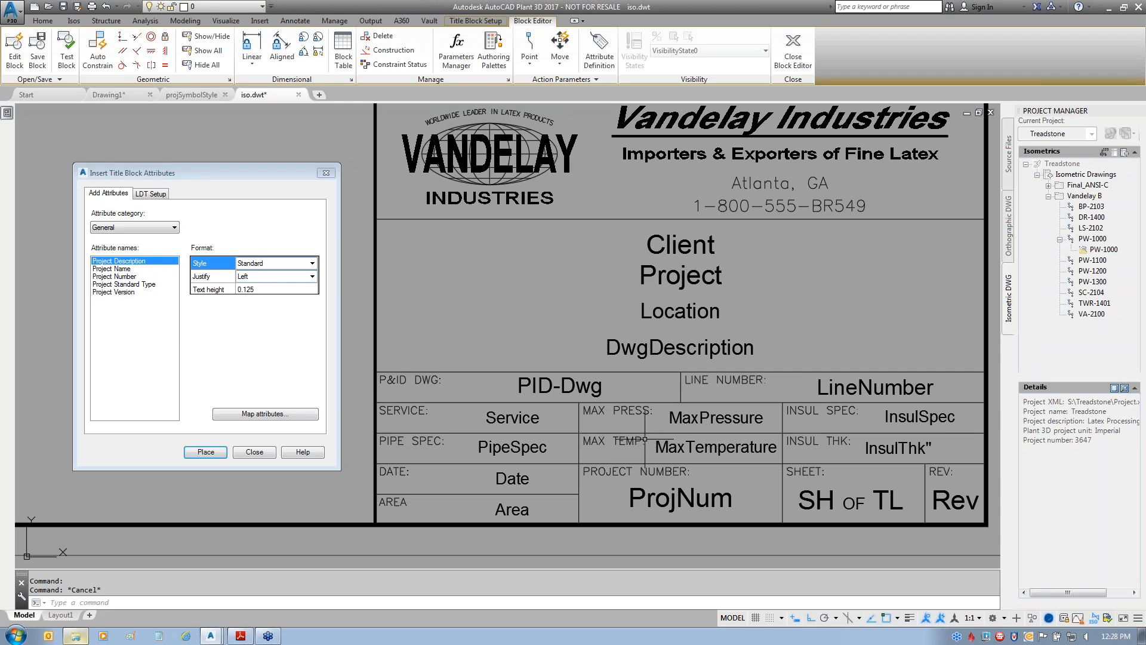
drag(515, 386, 597, 380)
drag(668, 416, 769, 416)
drag(654, 446, 759, 442)
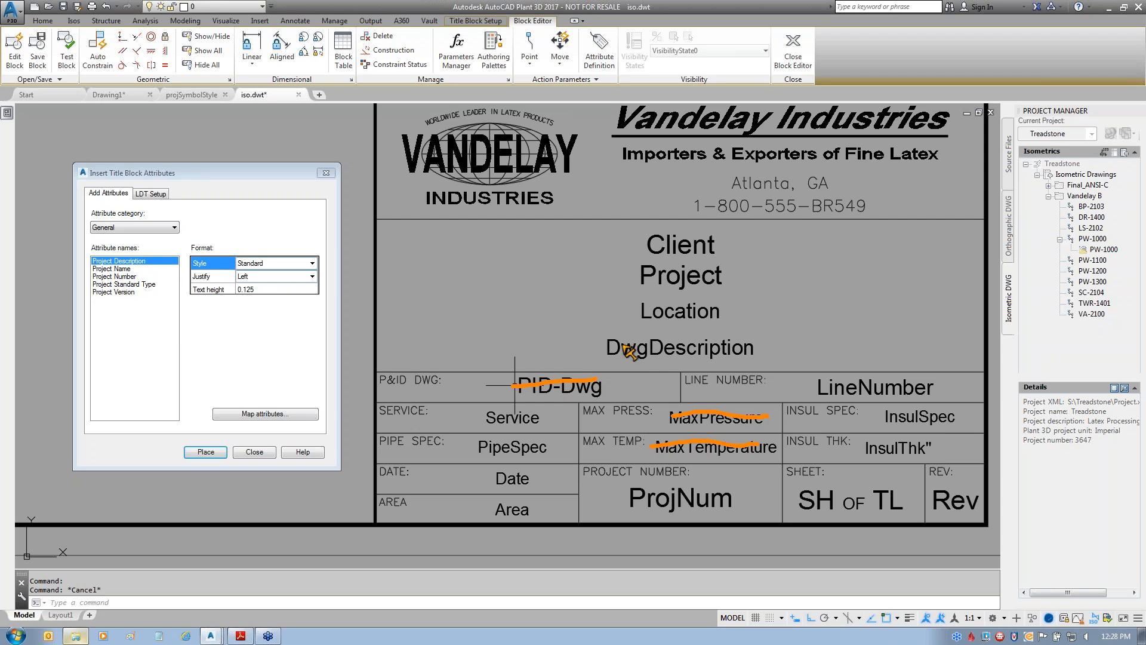
key(Escape)
drag(546, 424, 571, 422)
drag(985, 378, 944, 384)
drag(981, 420, 938, 447)
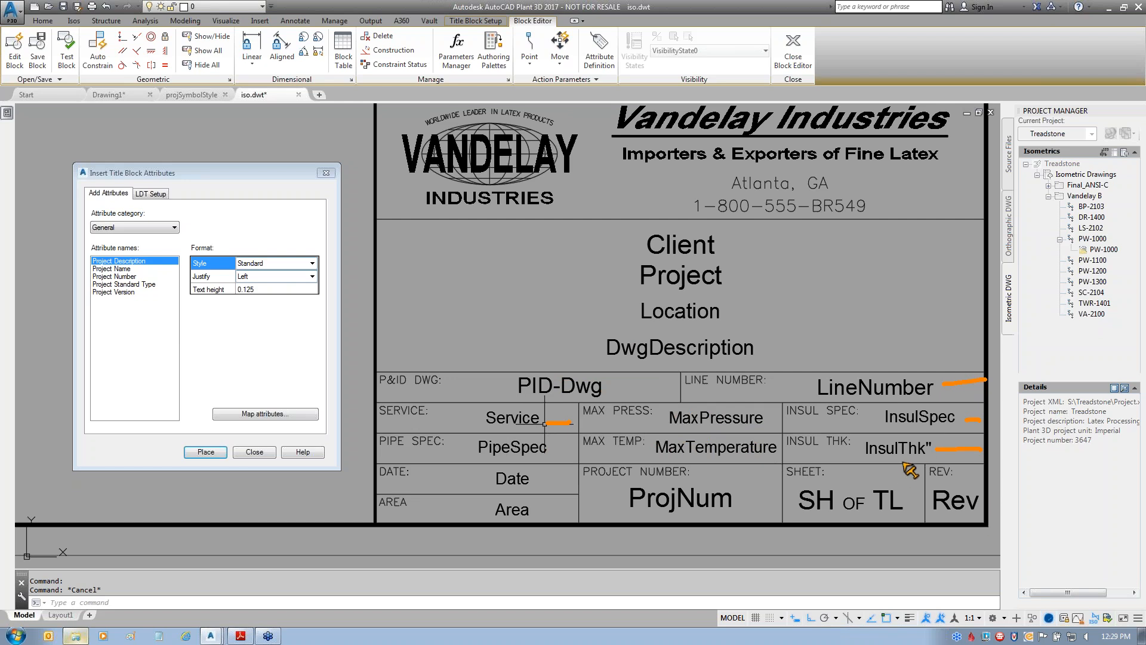
key(Escape)
- Inspect the properties of the separate inch-mark text after InsulThk and select the InsulThk attribute beside it for comparison
click(925, 447)
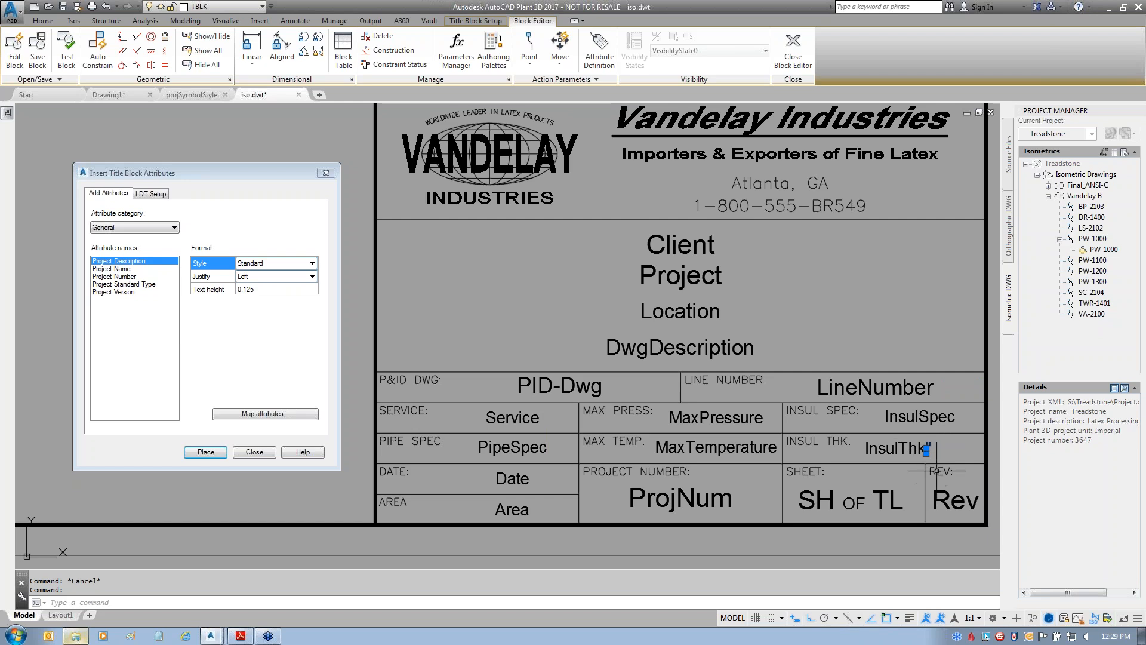
key(ctrl+1)
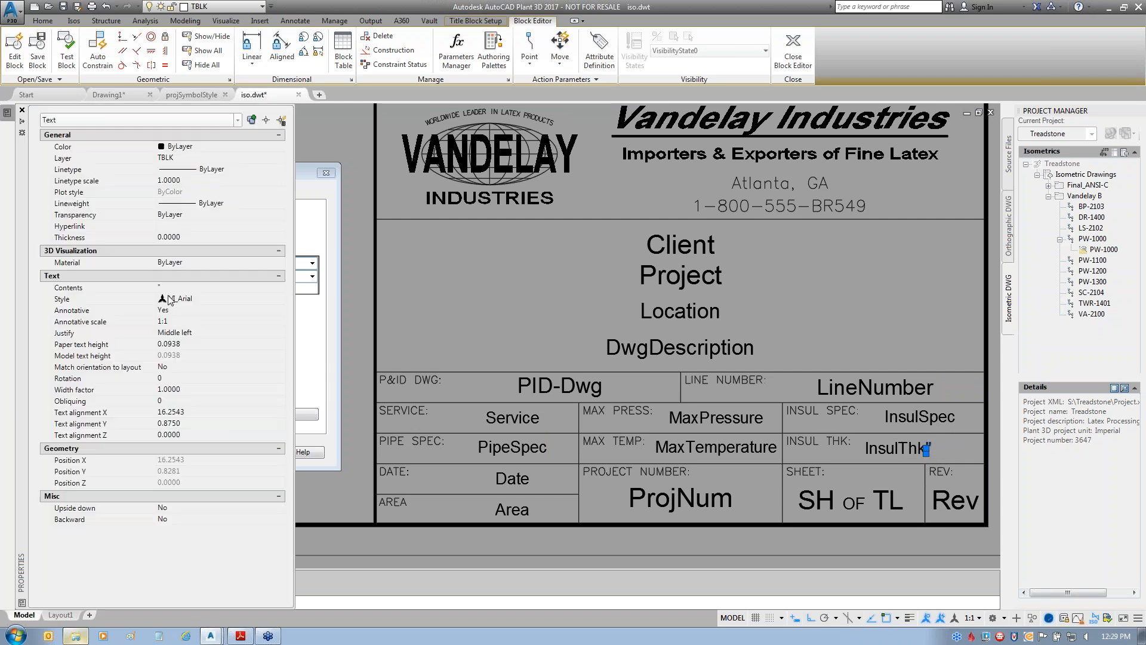
key(Escape)
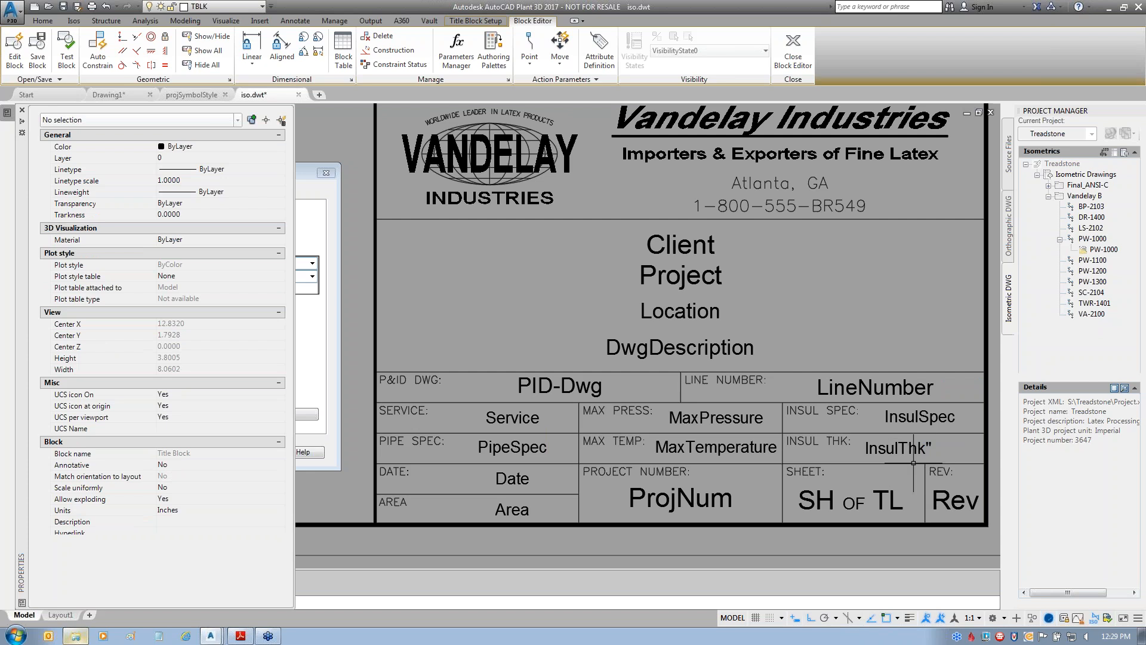
key(ctrl+1)
click(900, 451)
mouse_move(5, 114)
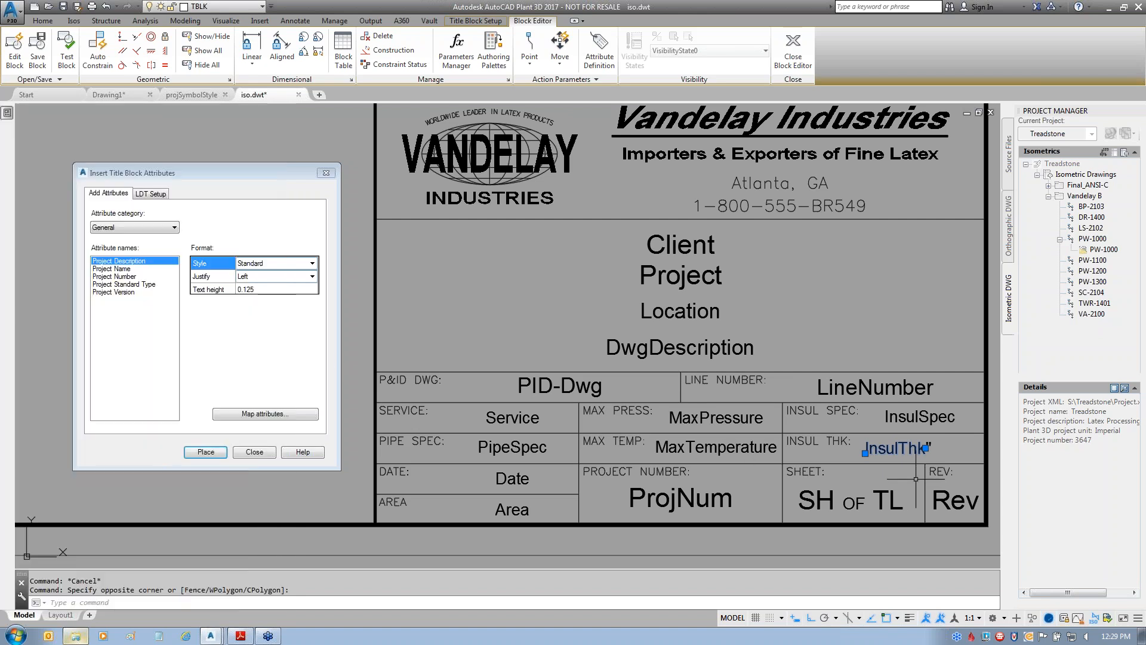
key(Escape)
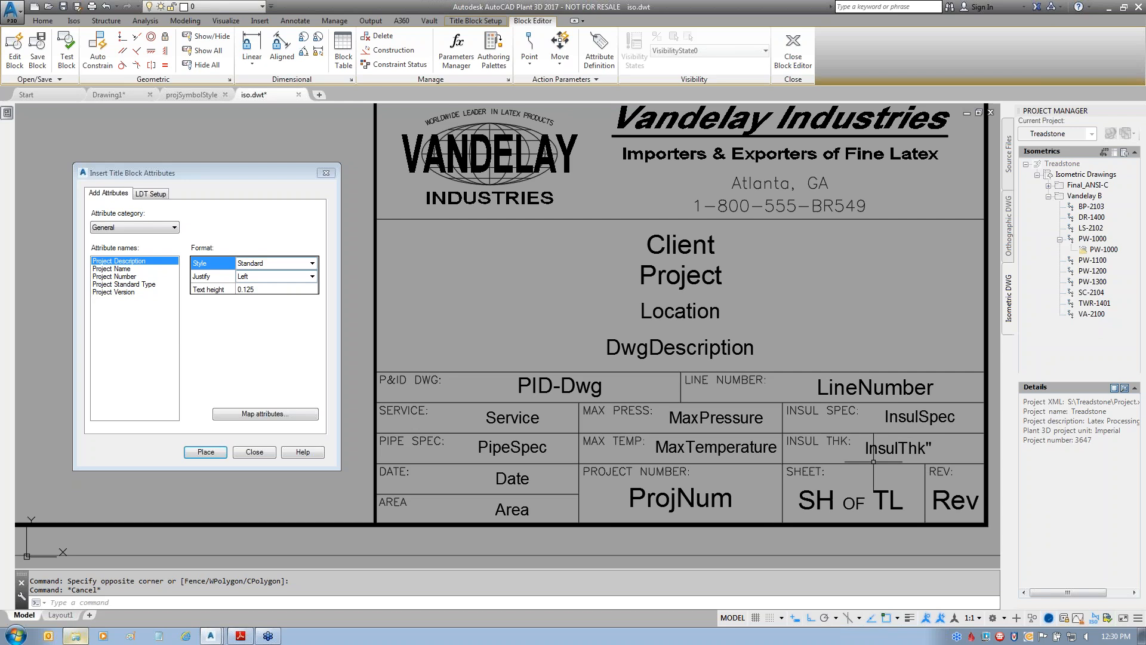
- Examine how the title block's Service, InsulThk, InsulSpec and LineNumber attributes are mapped to Plant 3D attributes
click(268, 415)
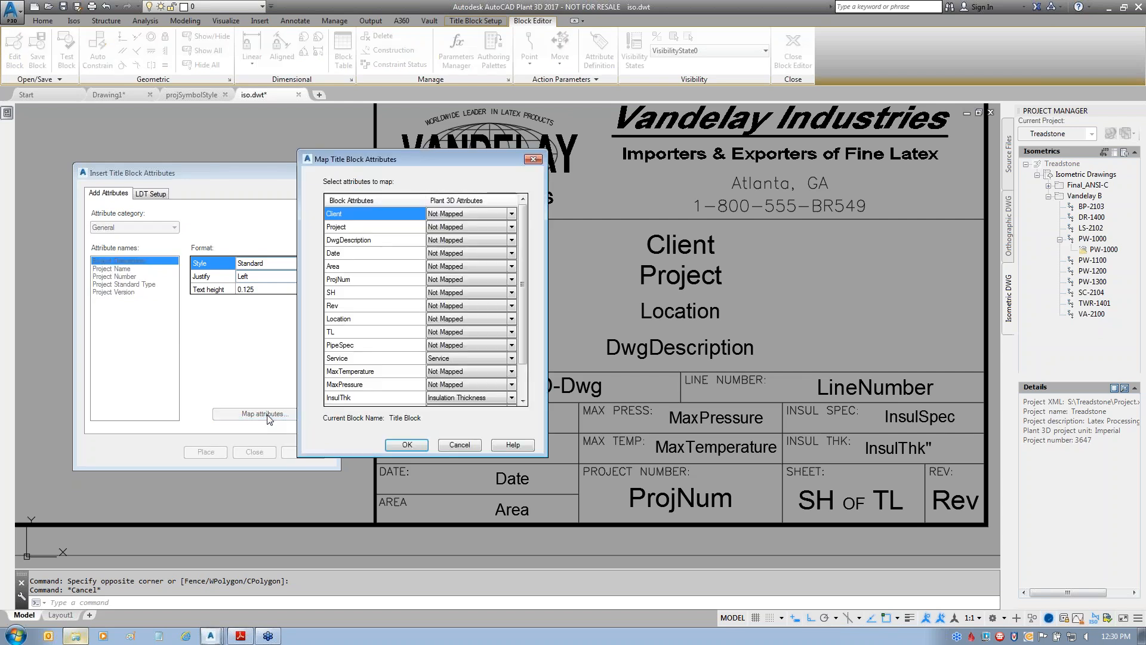
scroll(530, 275, down, 1)
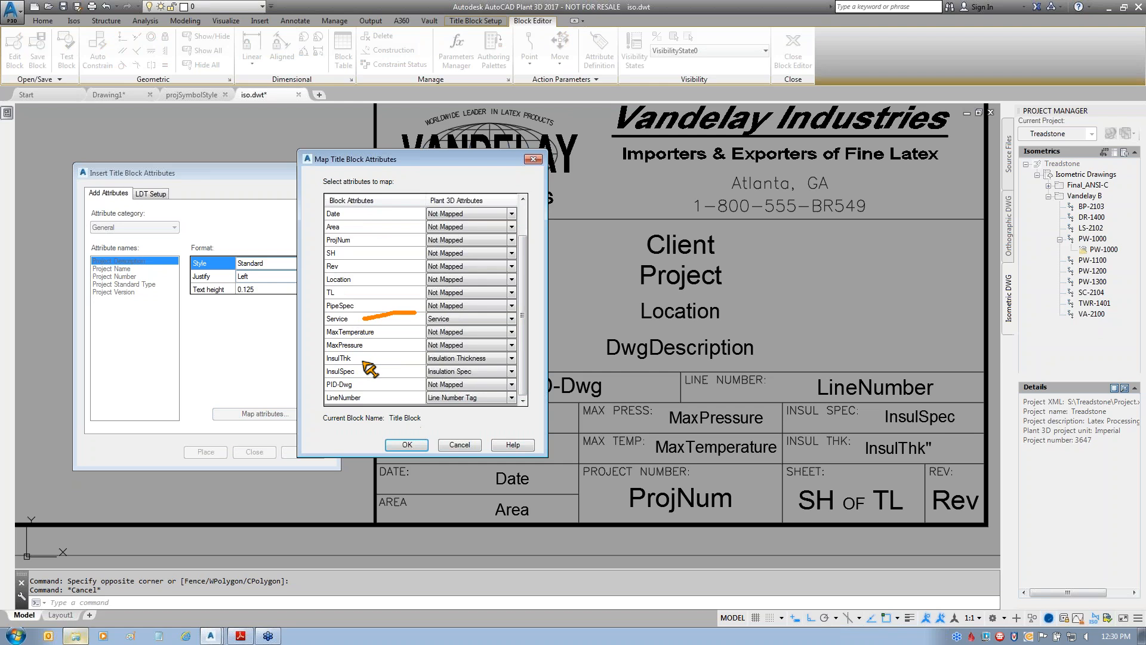
mouse_move(366, 360)
mouse_down()
mouse_move(418, 357)
mouse_move(413, 368)
mouse_up()
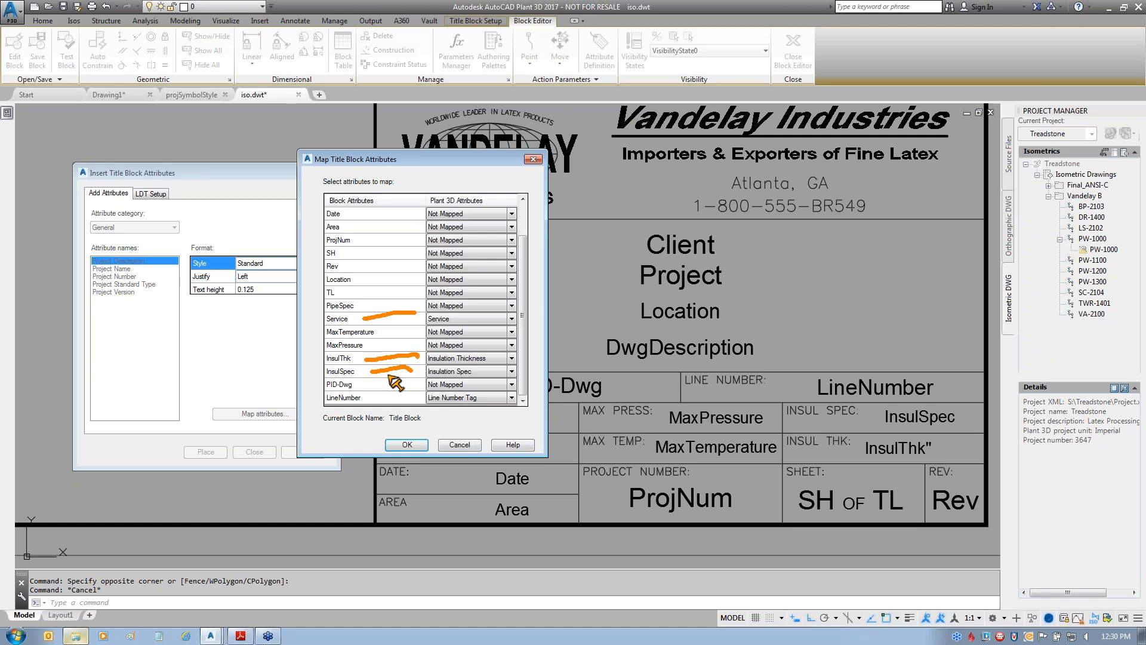
drag(372, 397, 410, 394)
drag(419, 315, 409, 314)
drag(409, 367, 421, 371)
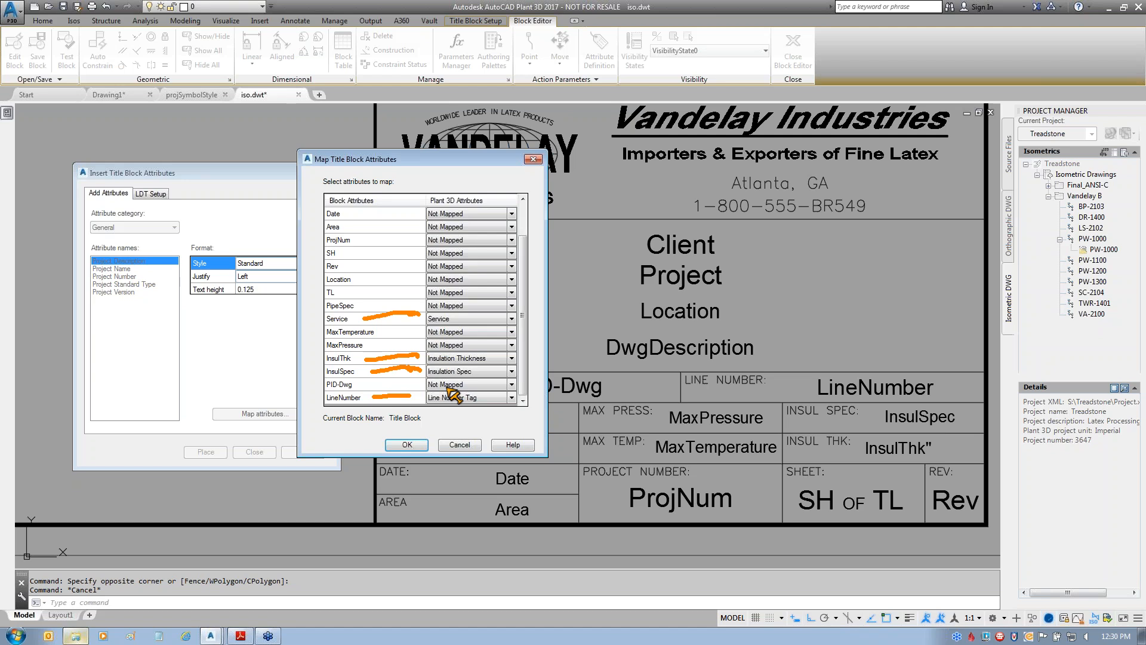
key(Escape)
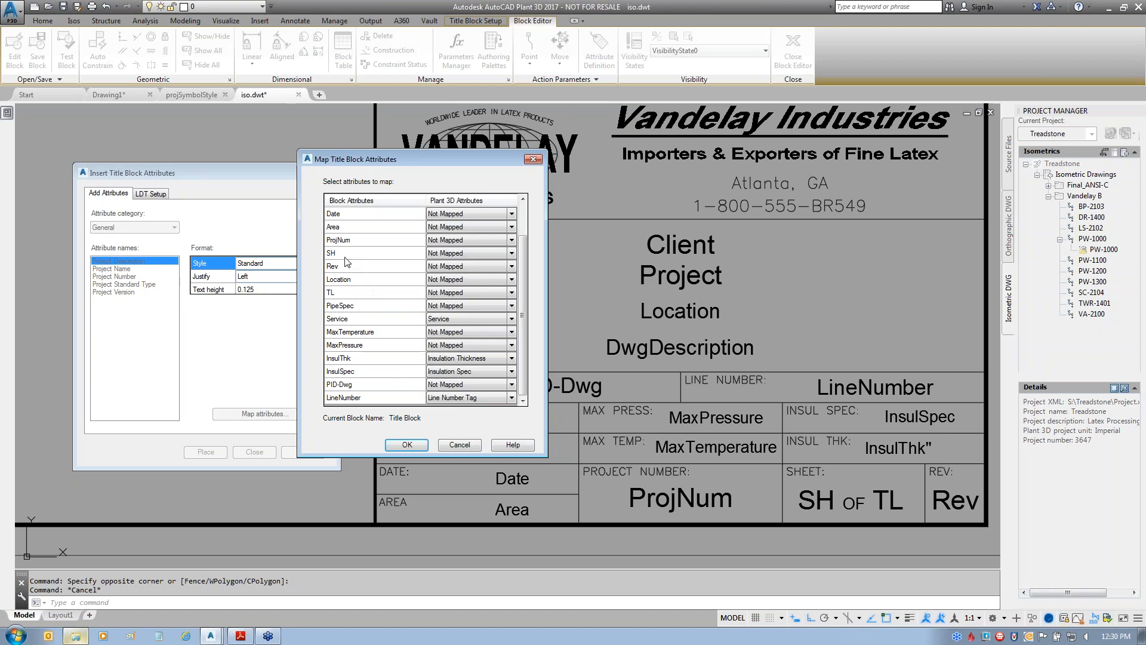
- Try mapping the SH block attribute to the Plant 3D SH attribute and reset it to Not Mapped
click(512, 253)
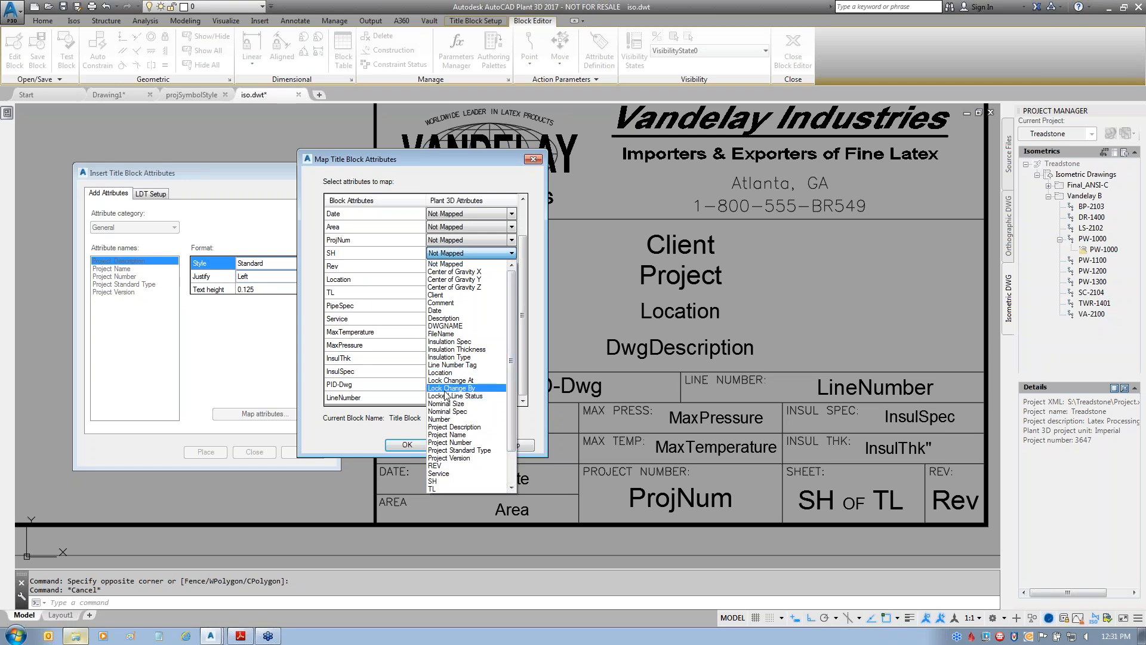
click(436, 481)
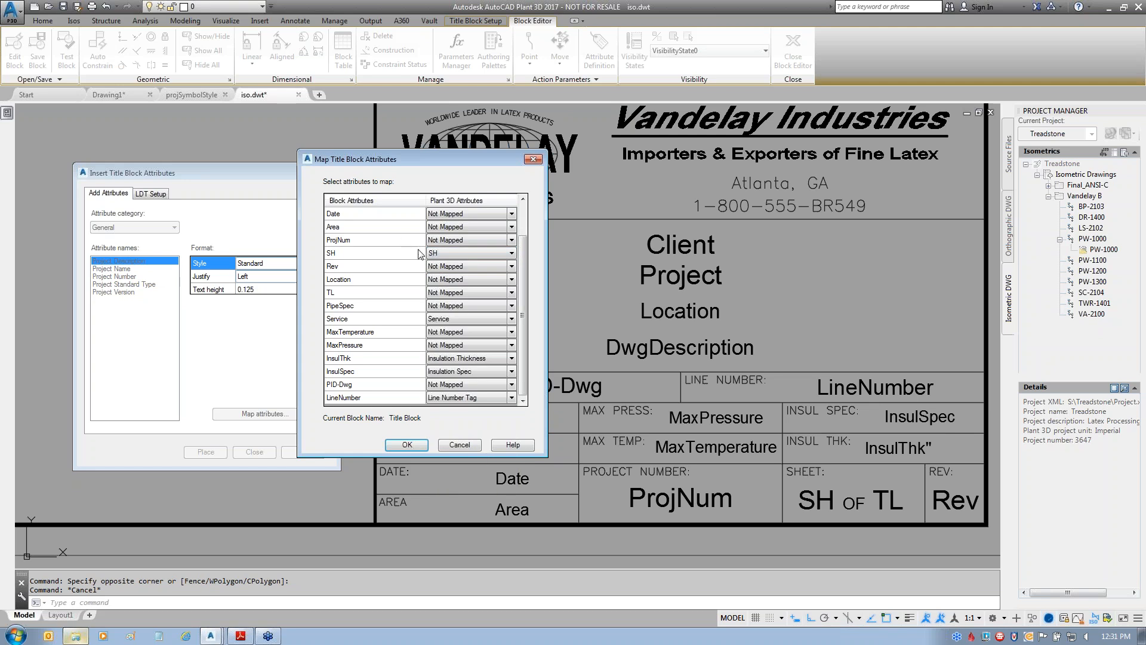
click(511, 254)
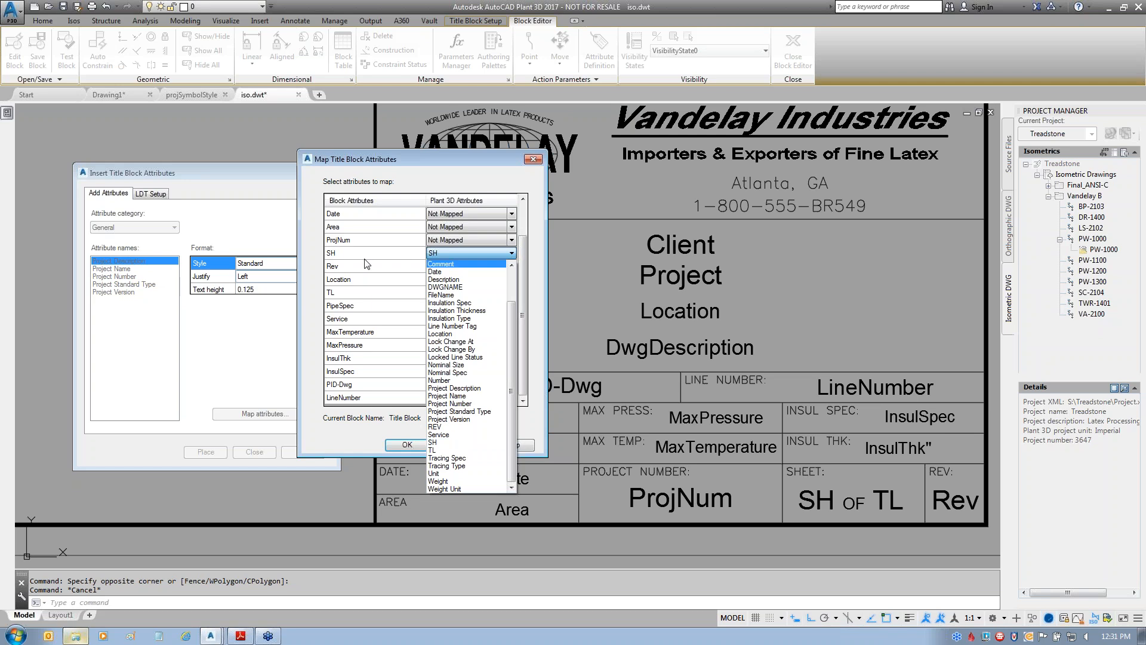
click(512, 280)
click(451, 264)
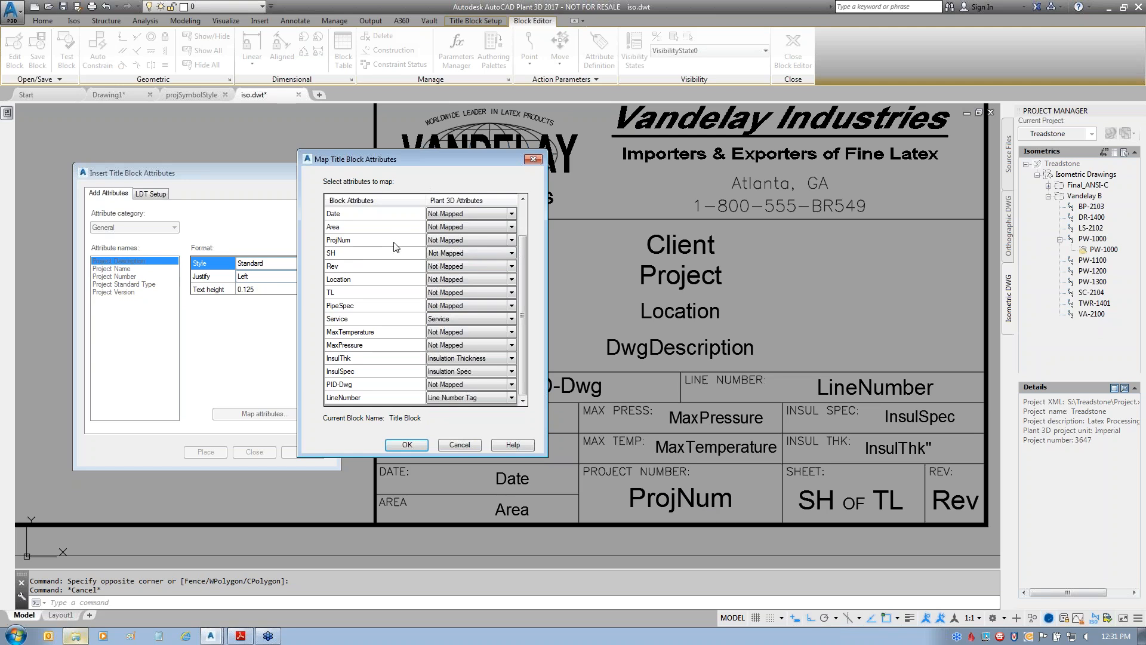
- Try mapping the ProjNum block attribute to Project Number and reset it to Not Mapped
click(512, 240)
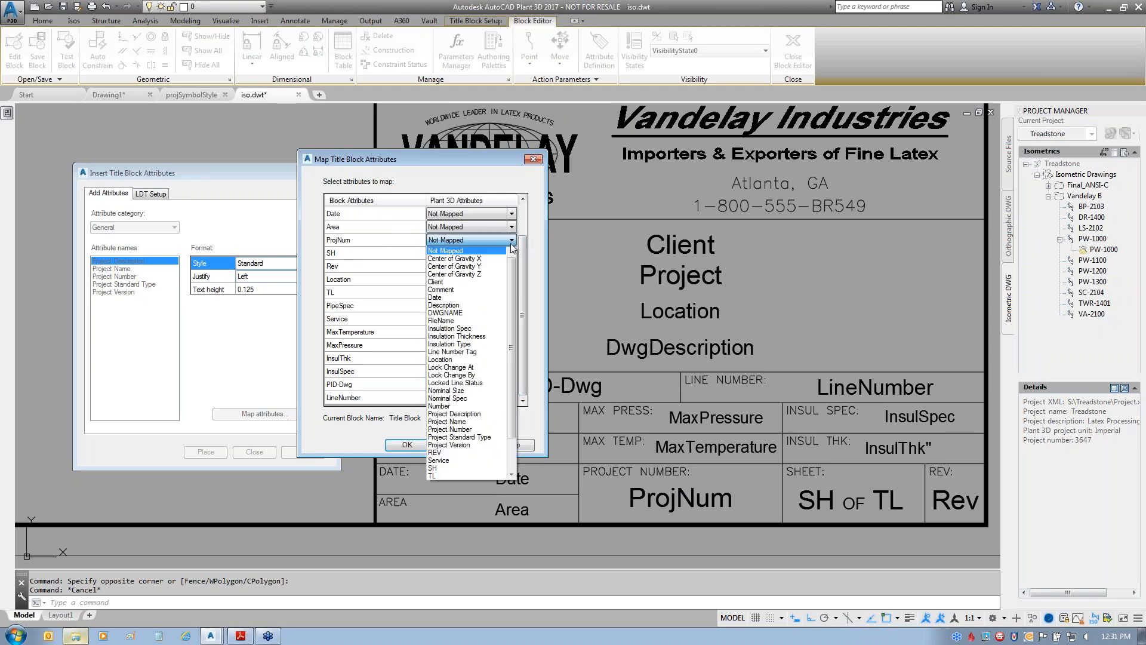
click(459, 430)
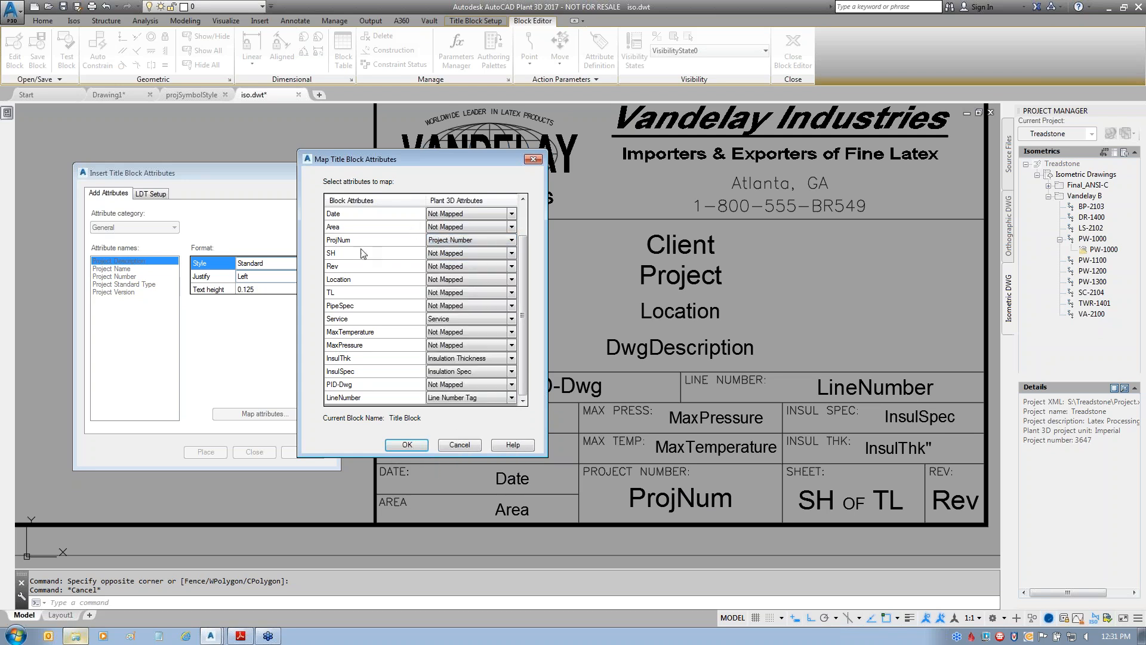
click(512, 240)
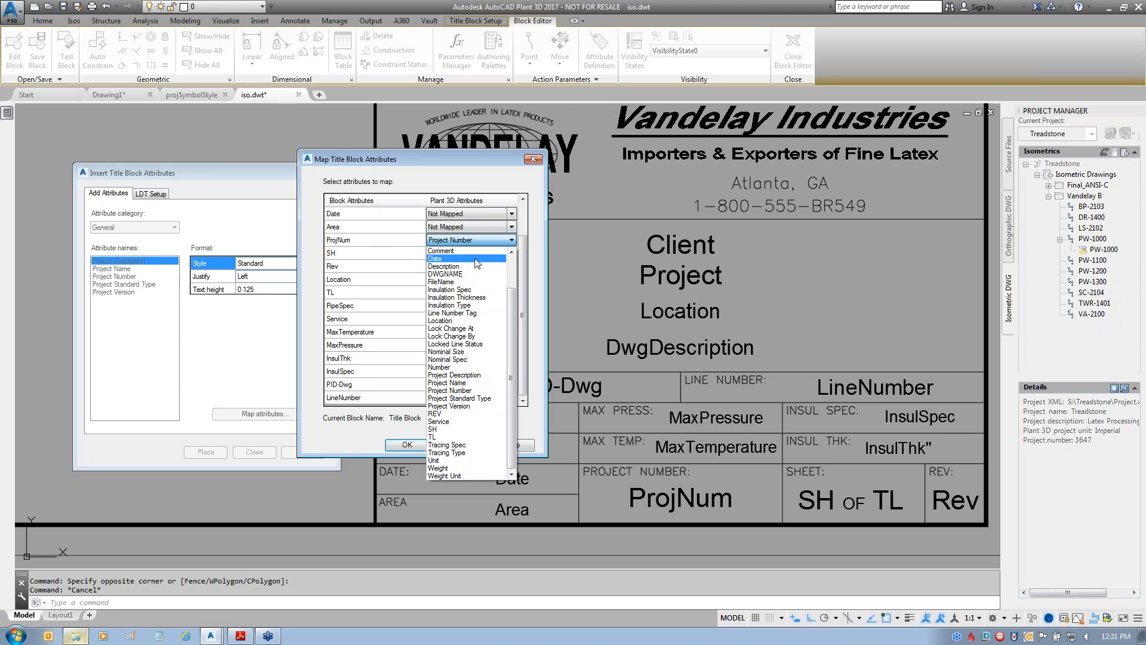
drag(511, 317, 506, 288)
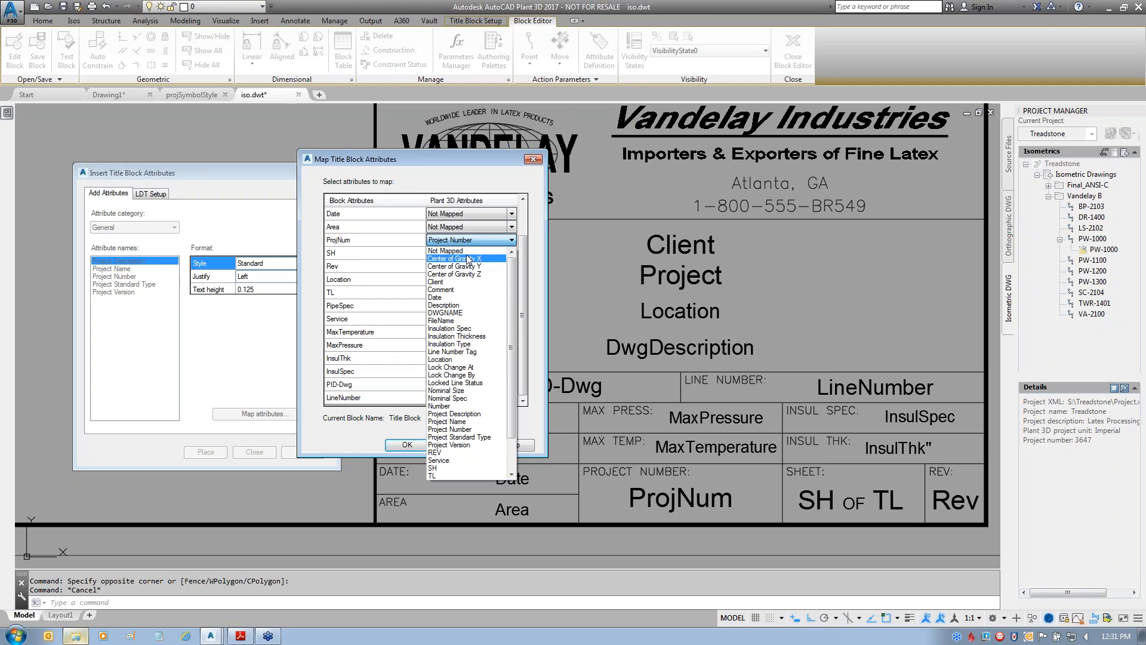
click(446, 250)
- Review the full list of block attribute mappings and accept the mappings for the title block
drag(524, 242, 513, 206)
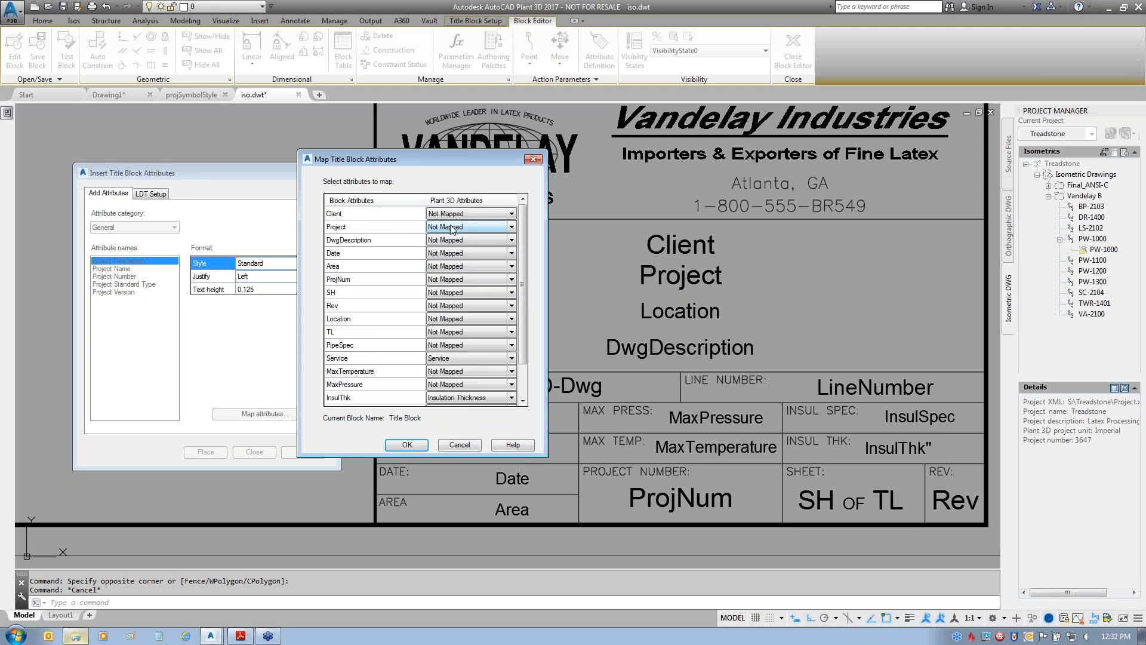
scroll(422, 374, down, 1)
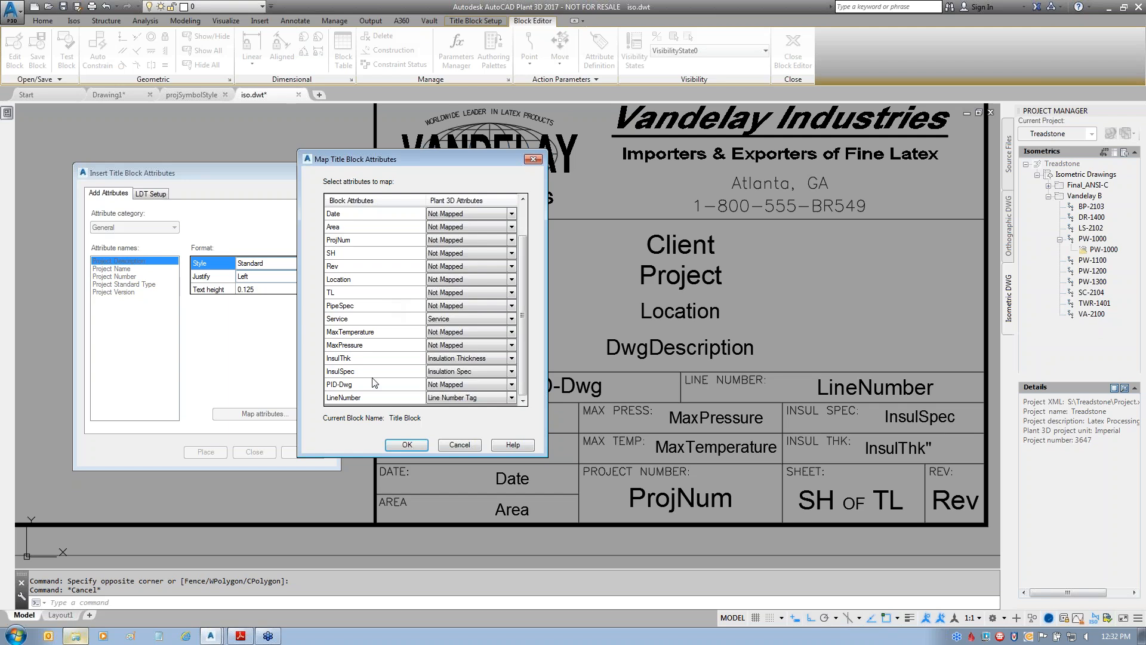
click(406, 444)
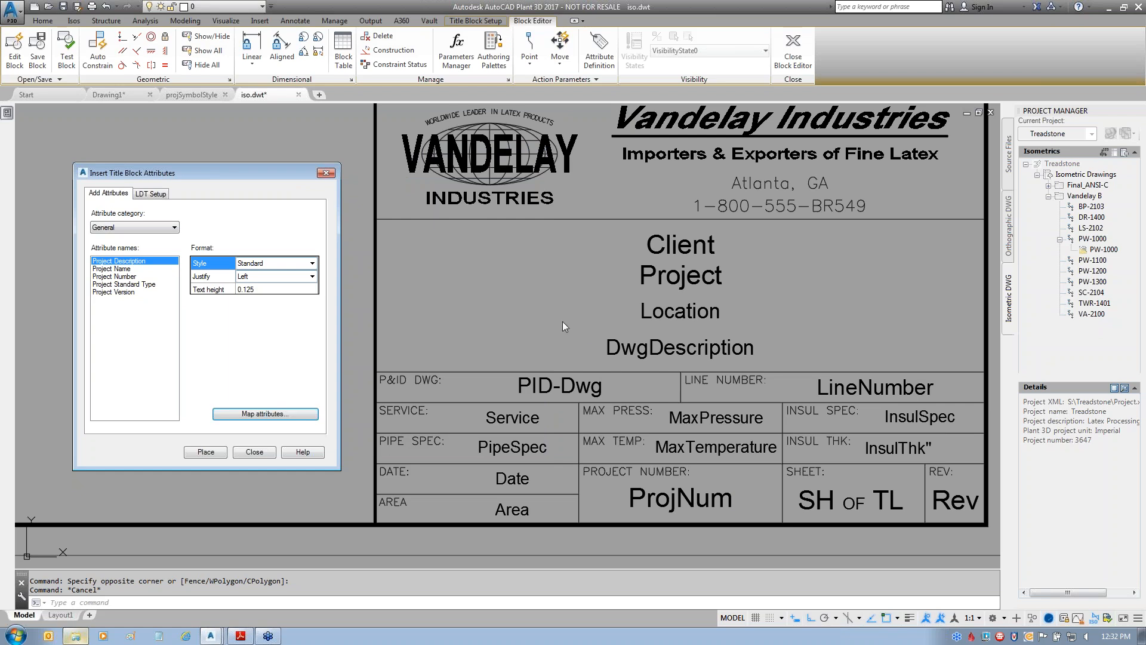
mouse_move(589, 330)
mouse_down()
mouse_move(765, 338)
mouse_move(554, 371)
mouse_move(595, 317)
mouse_up()
double_click(666, 353)
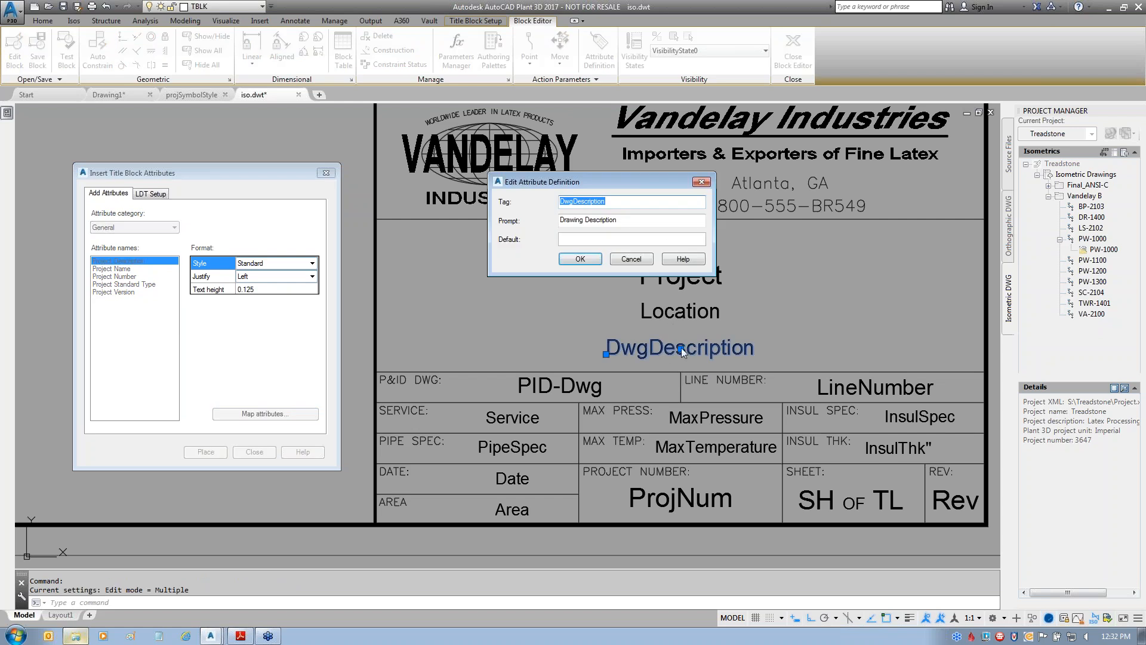
click(631, 258)
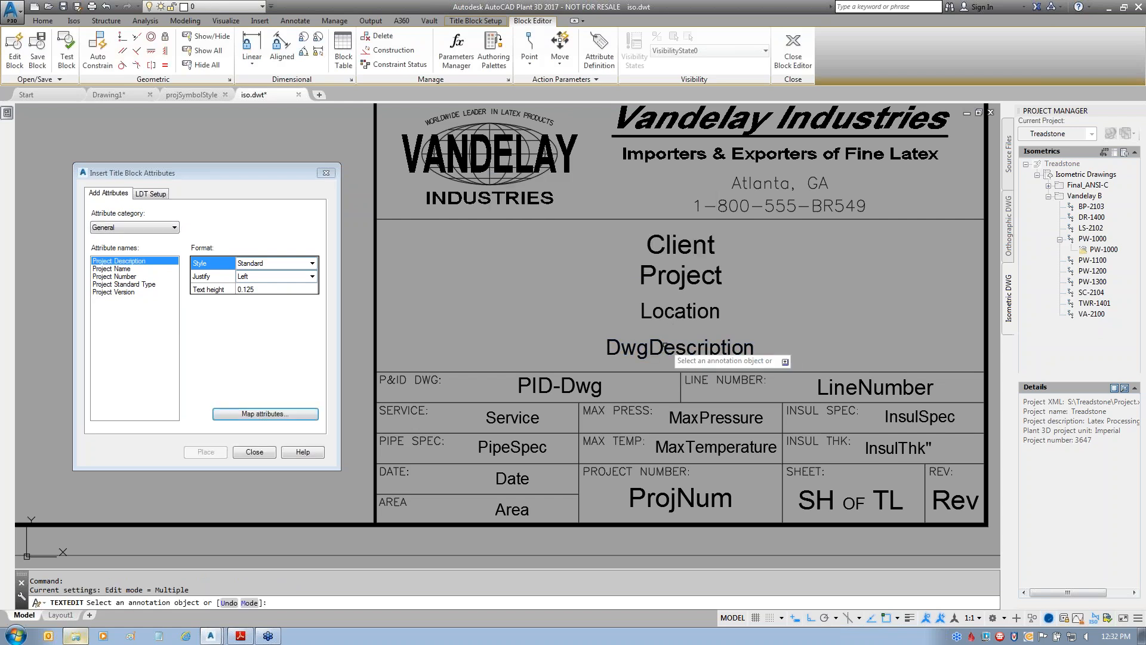
key(Escape)
- Set the DwgDescription attribute's value to PIPING ISOMETRIC in its properties and clear the selection
click(662, 348)
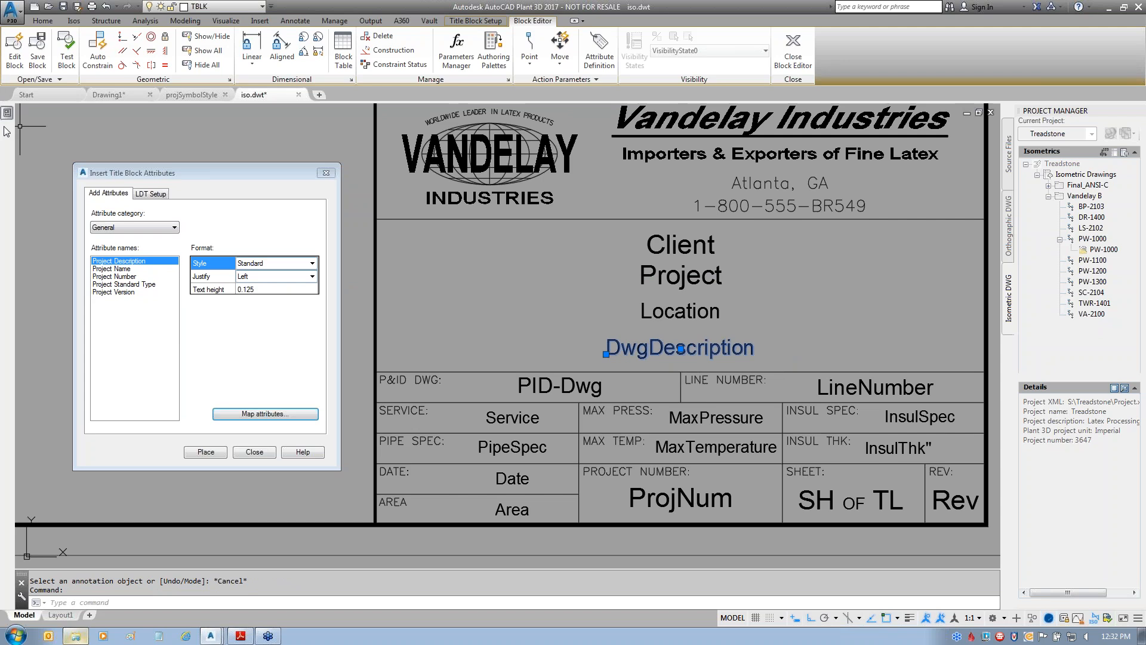
mouse_move(3, 123)
click(191, 311)
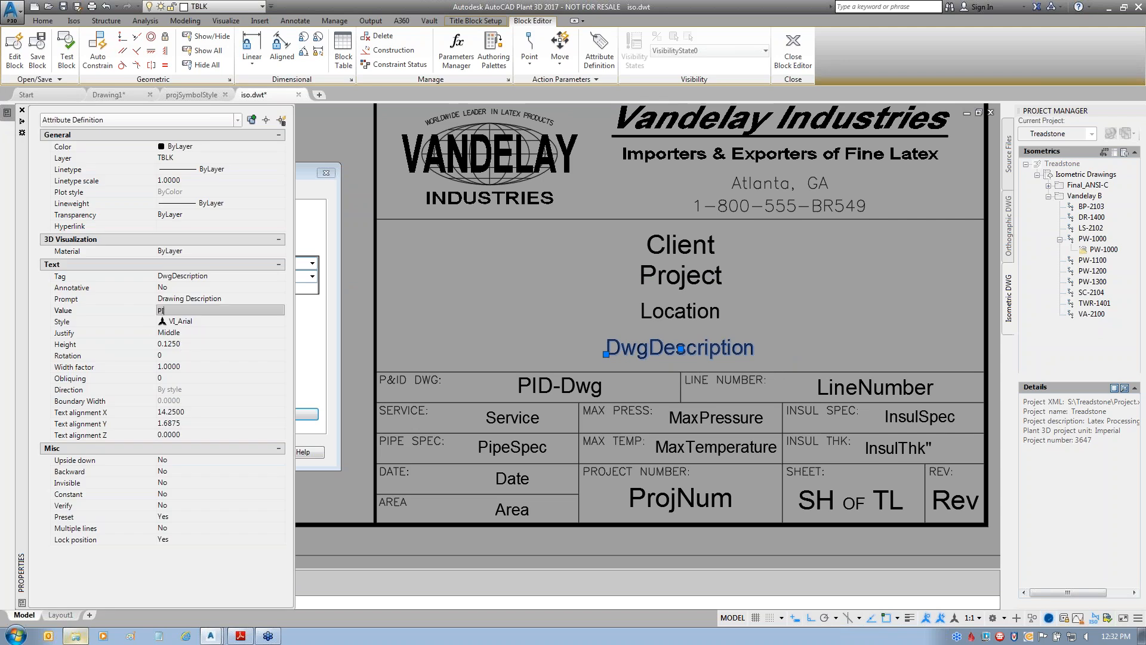
text(PIPING ISOMETRIC)
click(120, 299)
key(Escape)
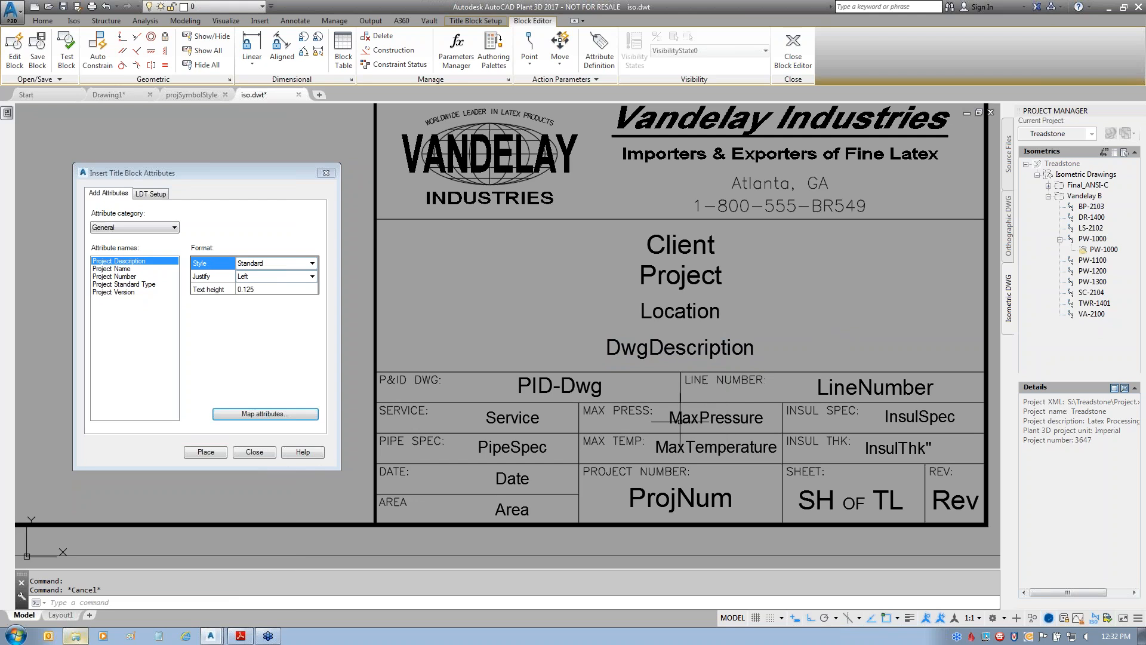
- Try placing the Project category's Client attribute with Center justification and 0.25 text height beside the existing Client attribute, and erase it
click(135, 227)
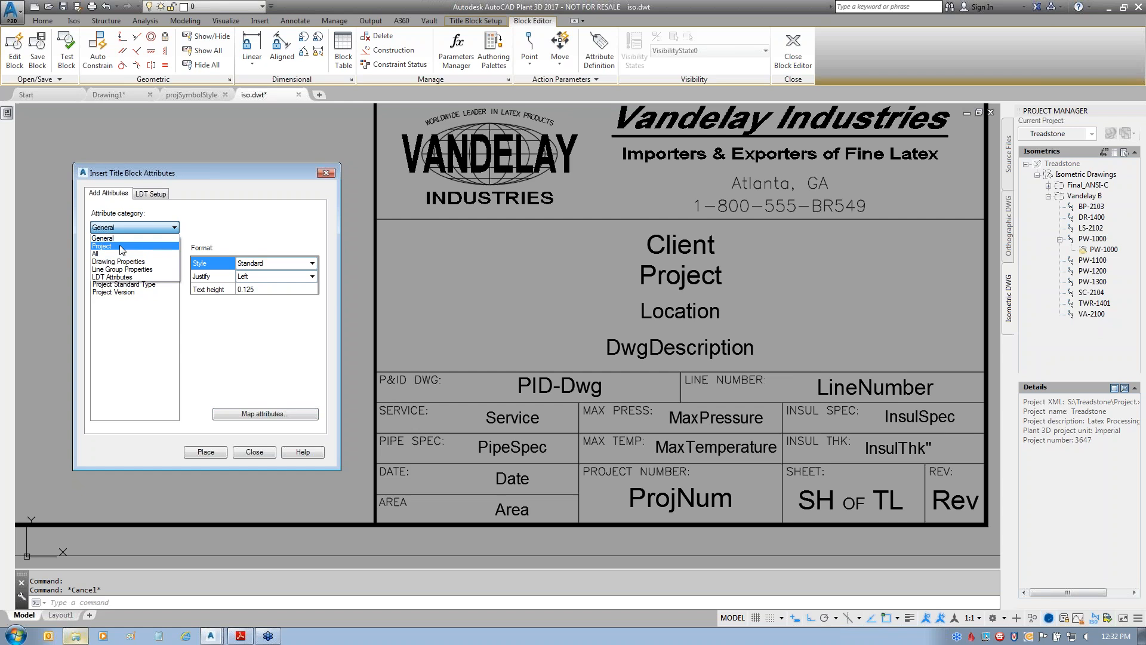
click(121, 246)
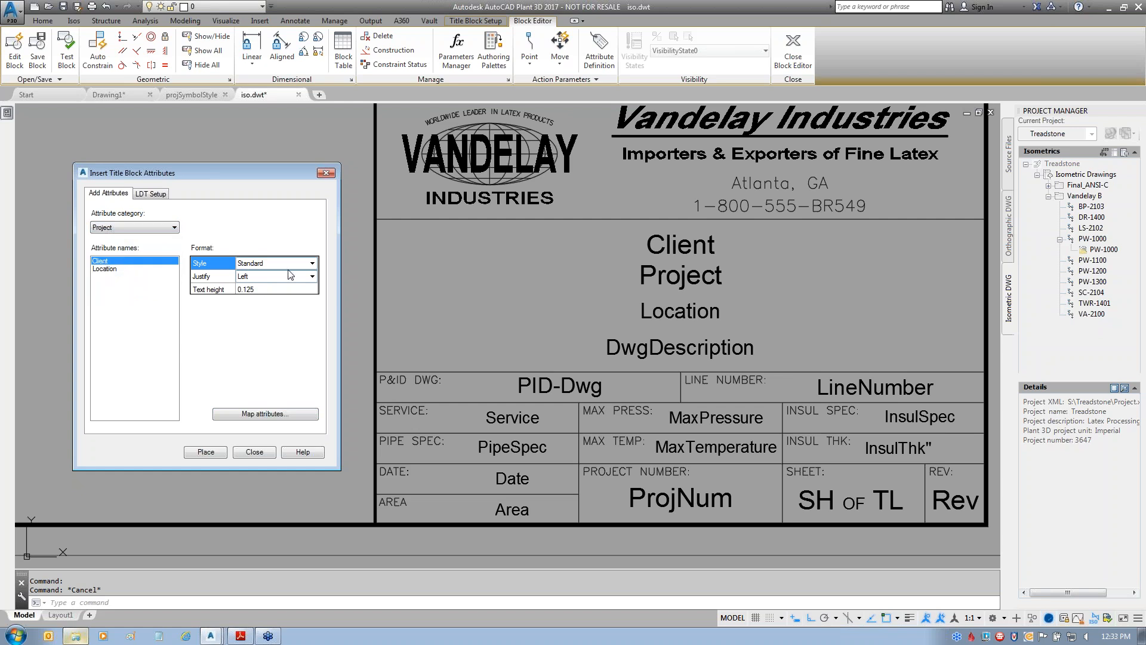
click(312, 277)
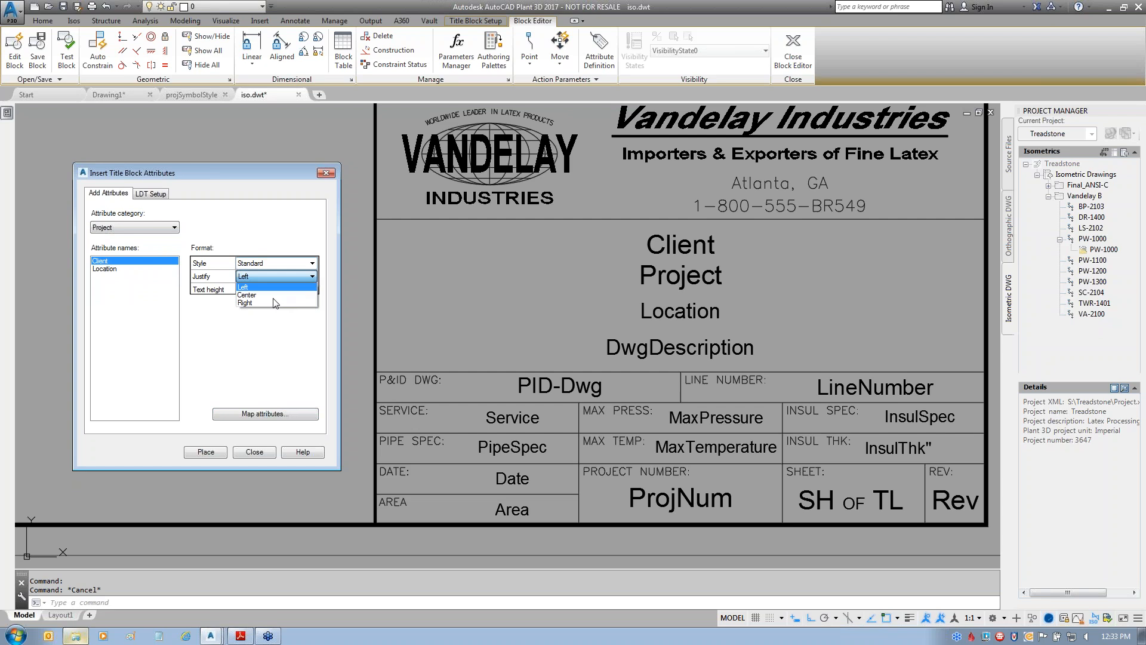
click(271, 296)
click(261, 289)
text(0.25)
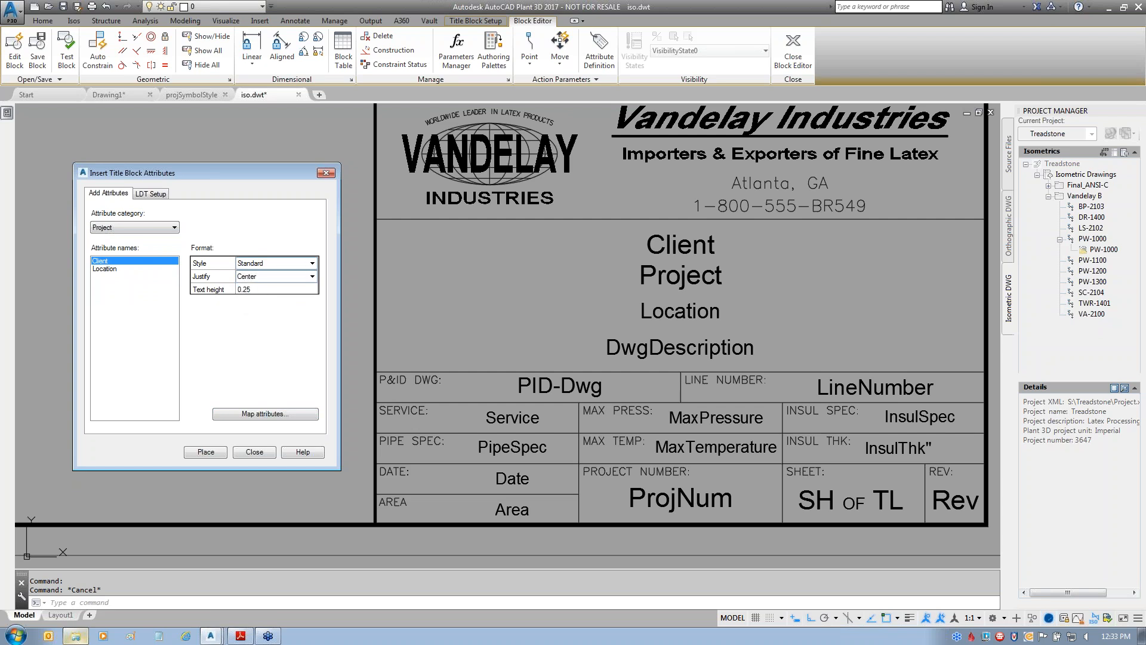
click(195, 452)
click(477, 297)
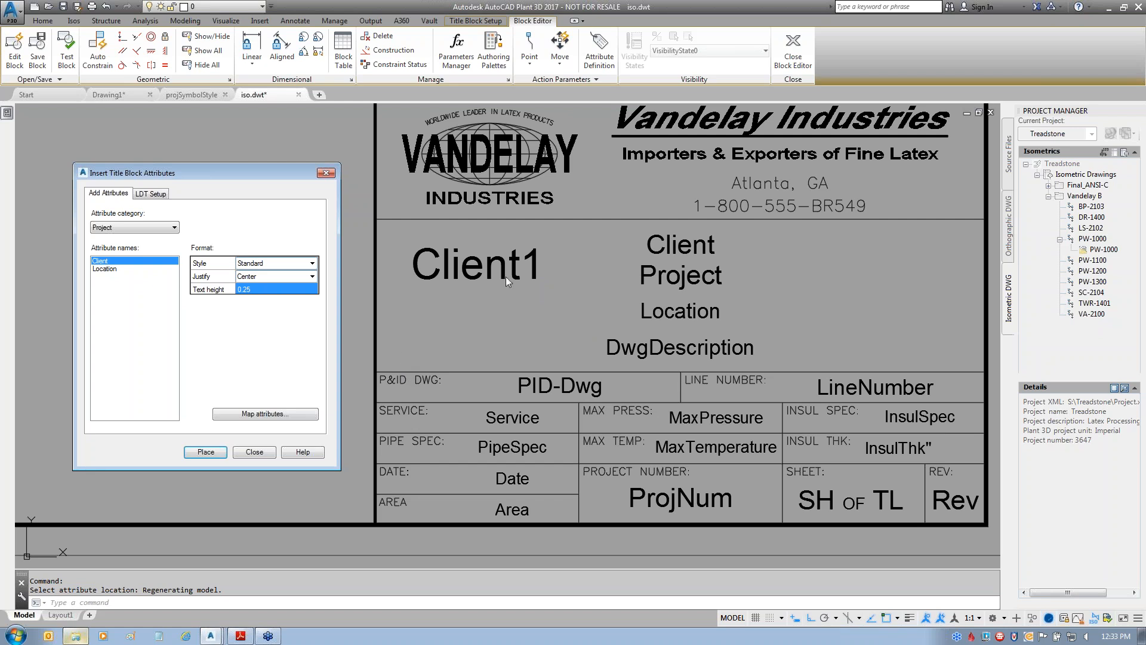
click(451, 306)
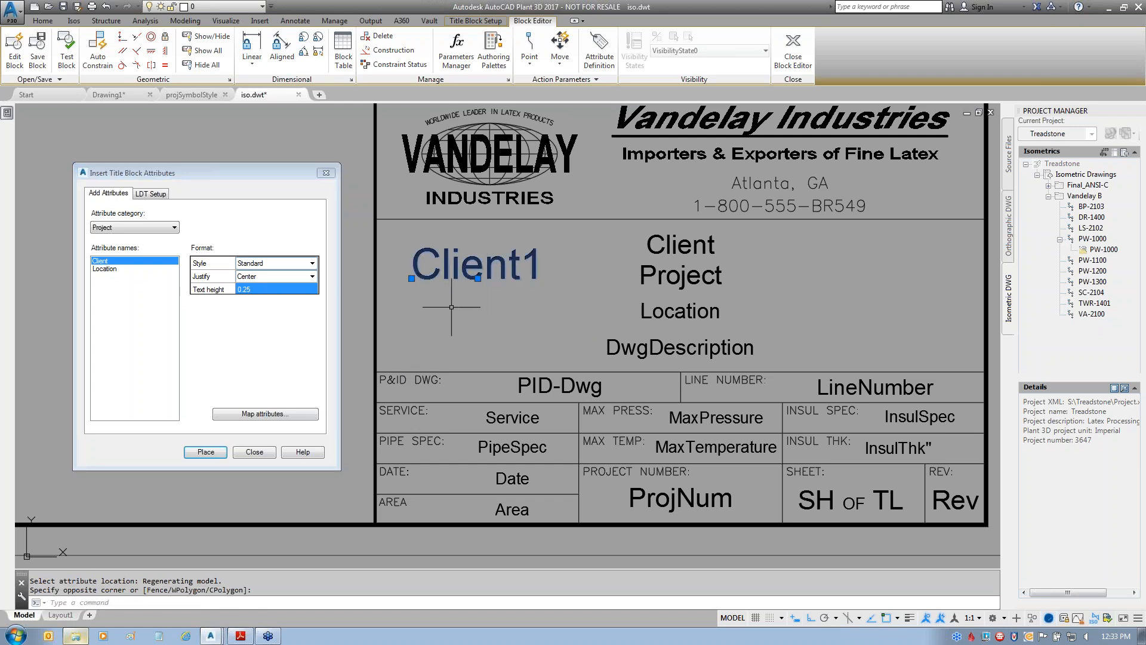
key(Delete)
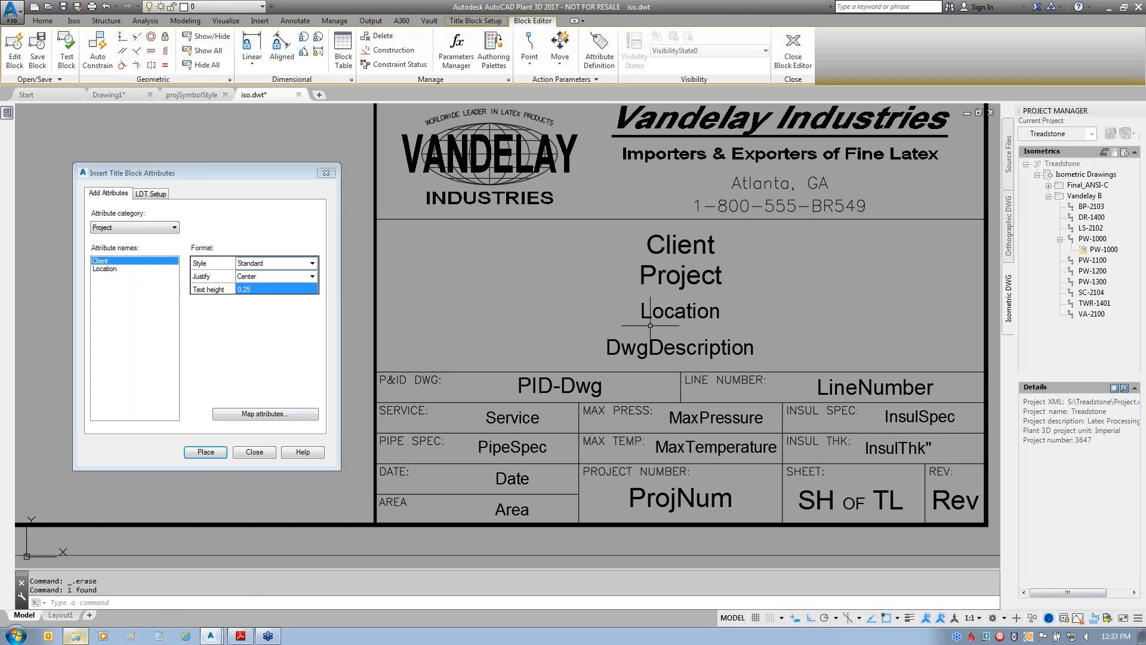
- Try placing the FileName attribute from the All category in the empty area beside the title block, and erase it
click(121, 227)
click(113, 261)
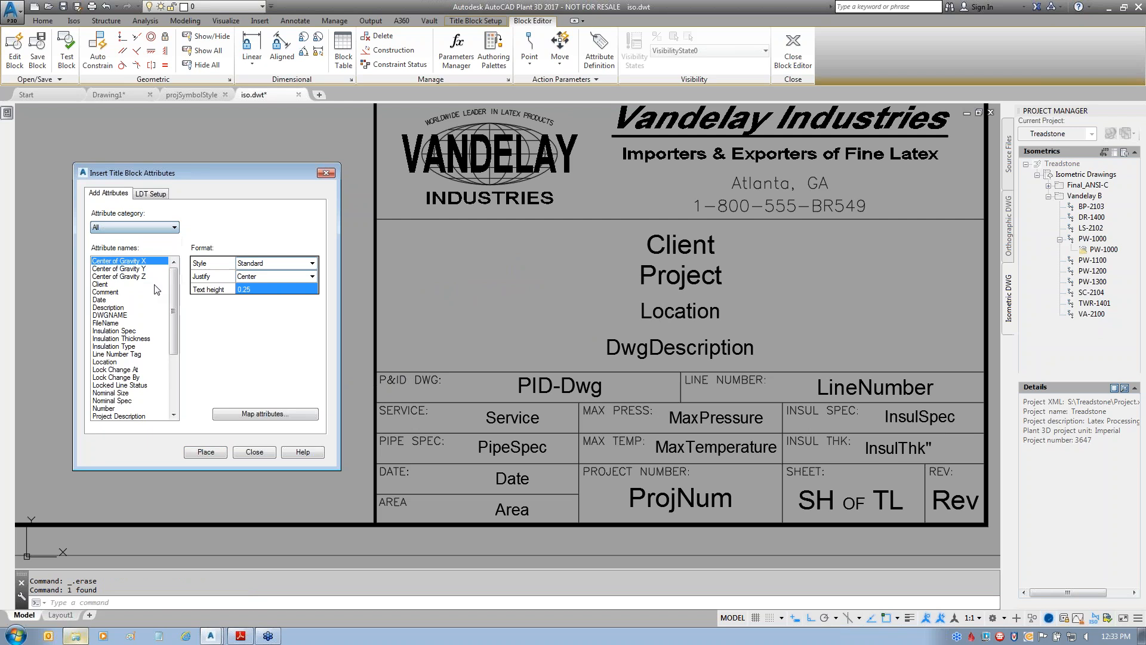
click(120, 323)
click(206, 452)
click(293, 397)
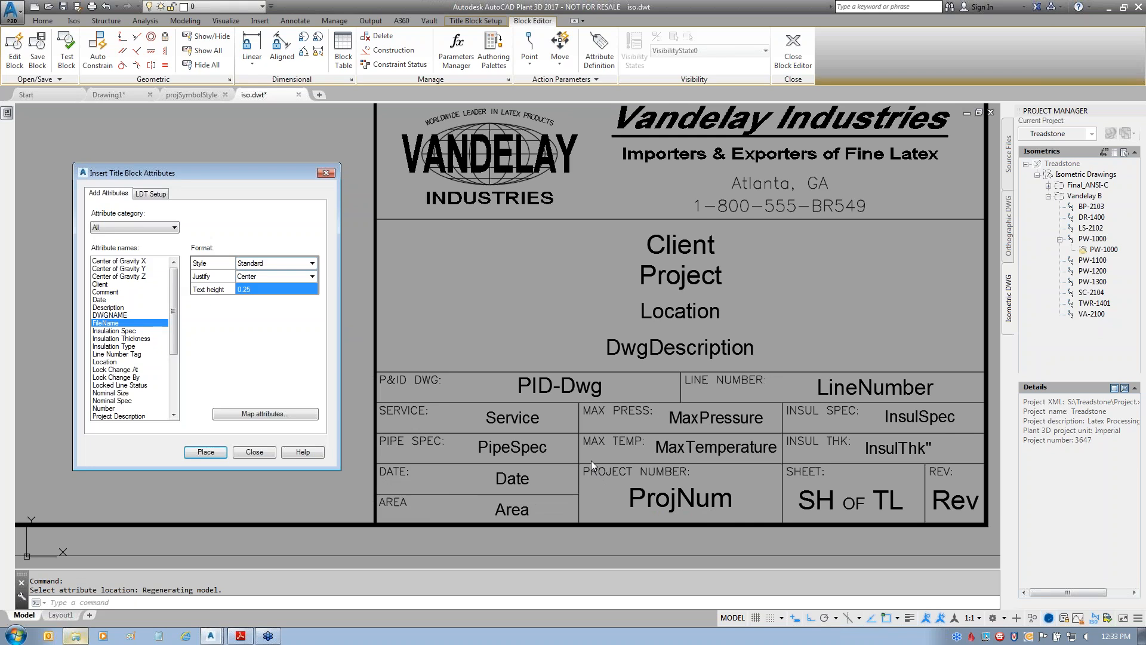
drag(218, 177, 507, 166)
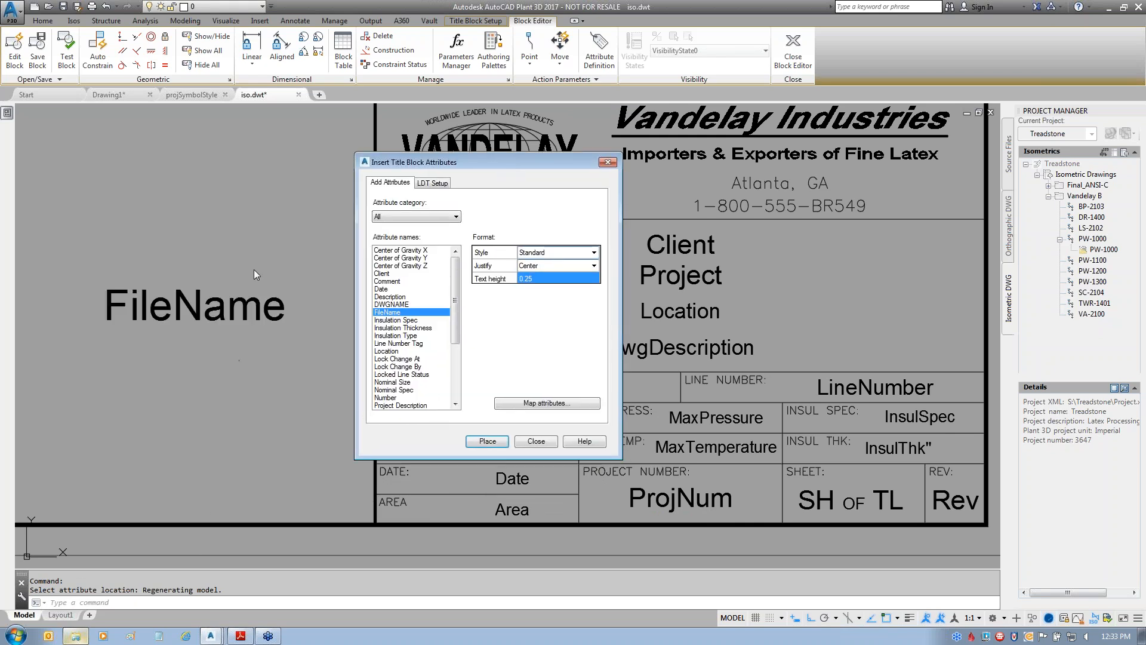
click(94, 249)
key(Delete)
drag(561, 159, 269, 143)
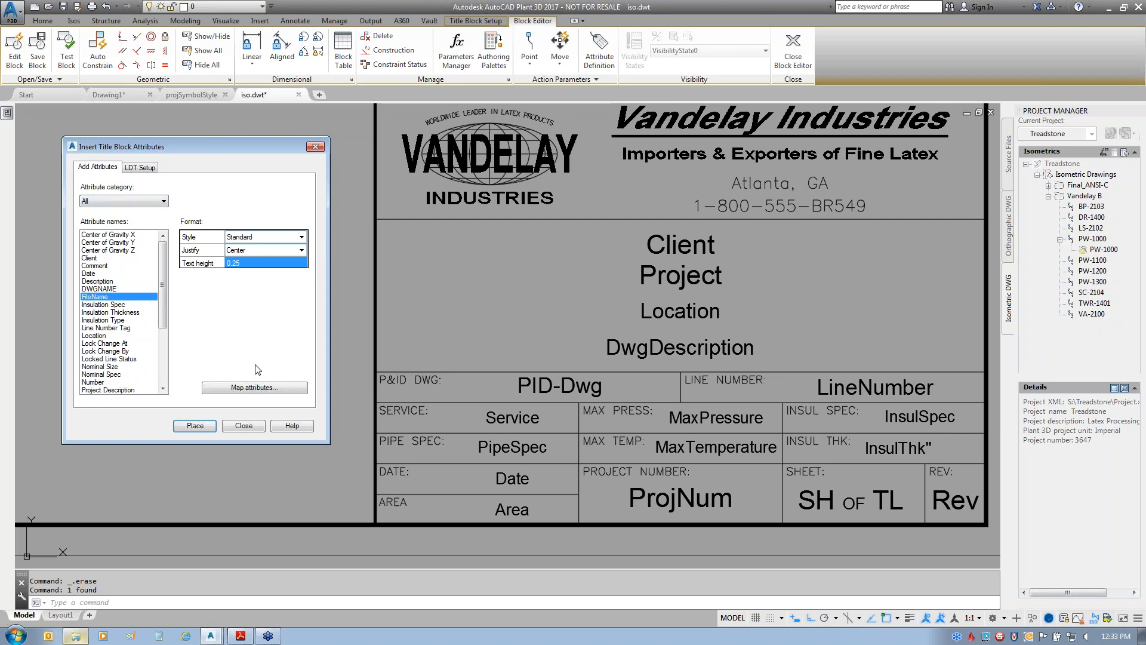
- Finish inserting title block attributes and exit the block editor, saving the changes to the title block
click(244, 426)
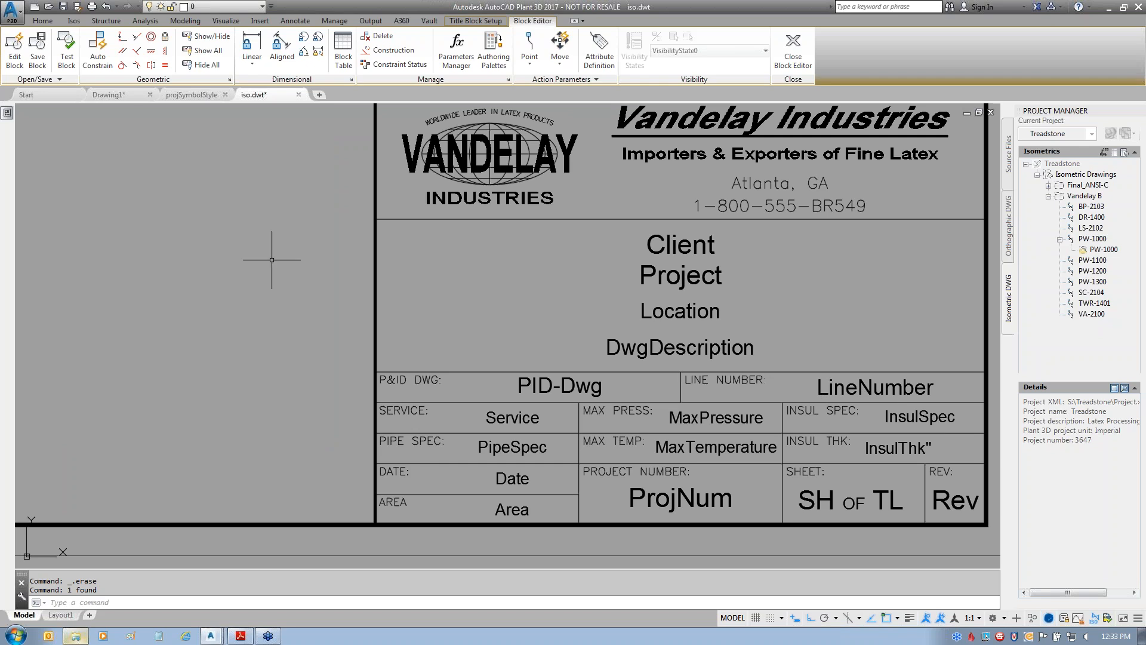
scroll(783, 282, down, 2)
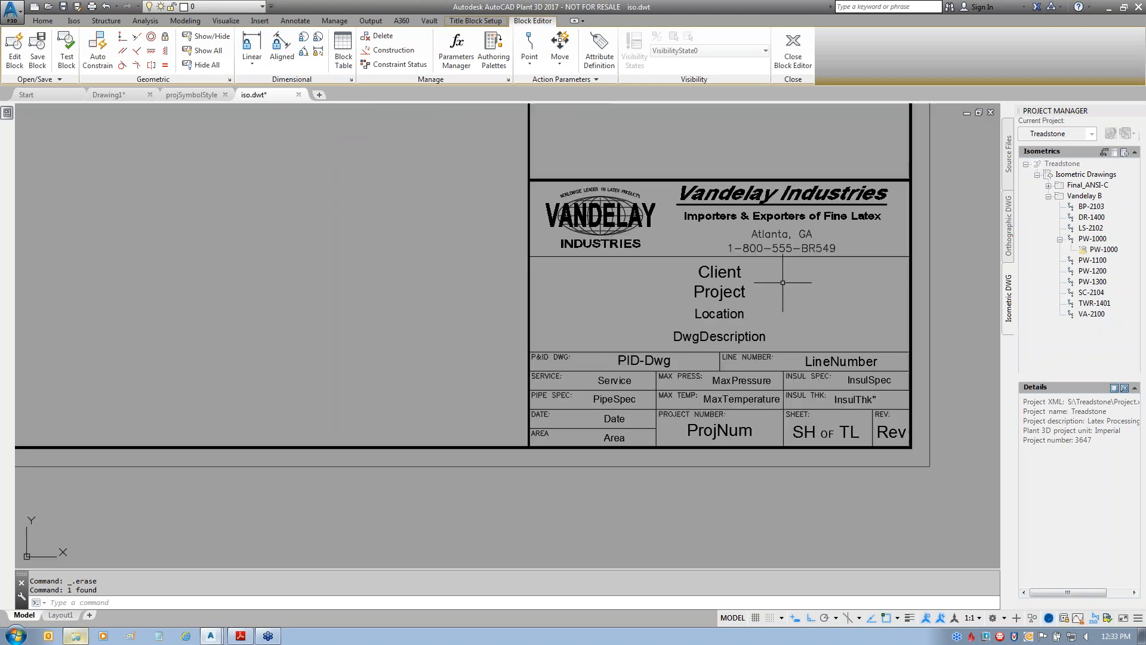
click(788, 45)
click(568, 302)
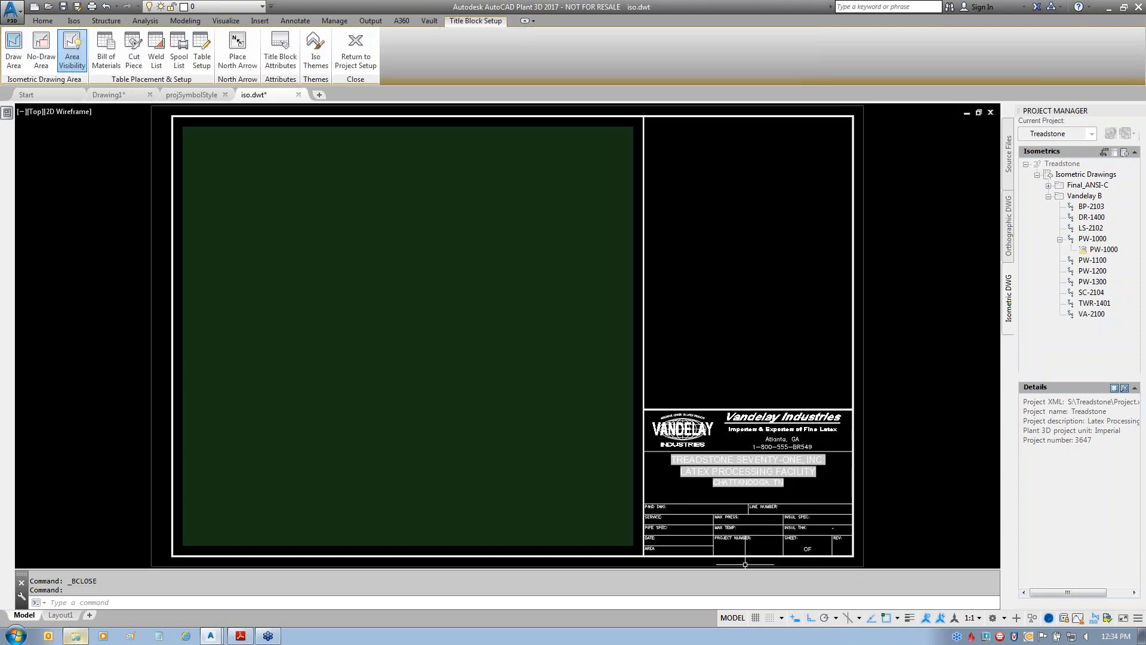
- Inspect the title block's attribute values, including ProjectNumber, in the Enhanced Attribute Editor and close it without changes
middle_drag(744, 542, 737, 507)
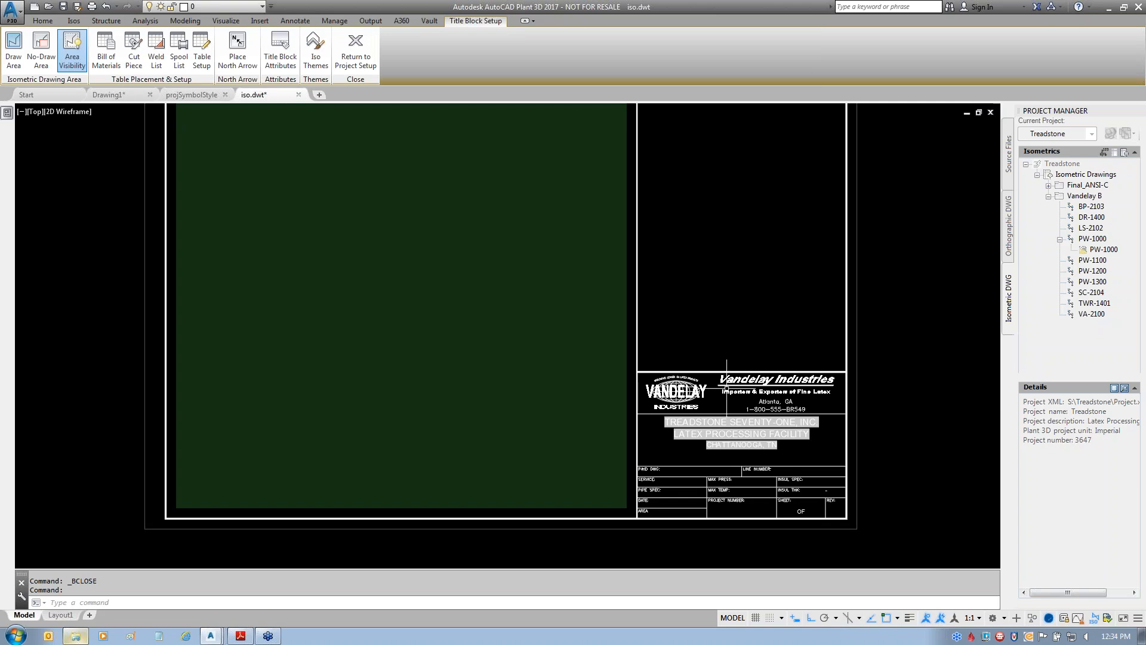
double_click(729, 378)
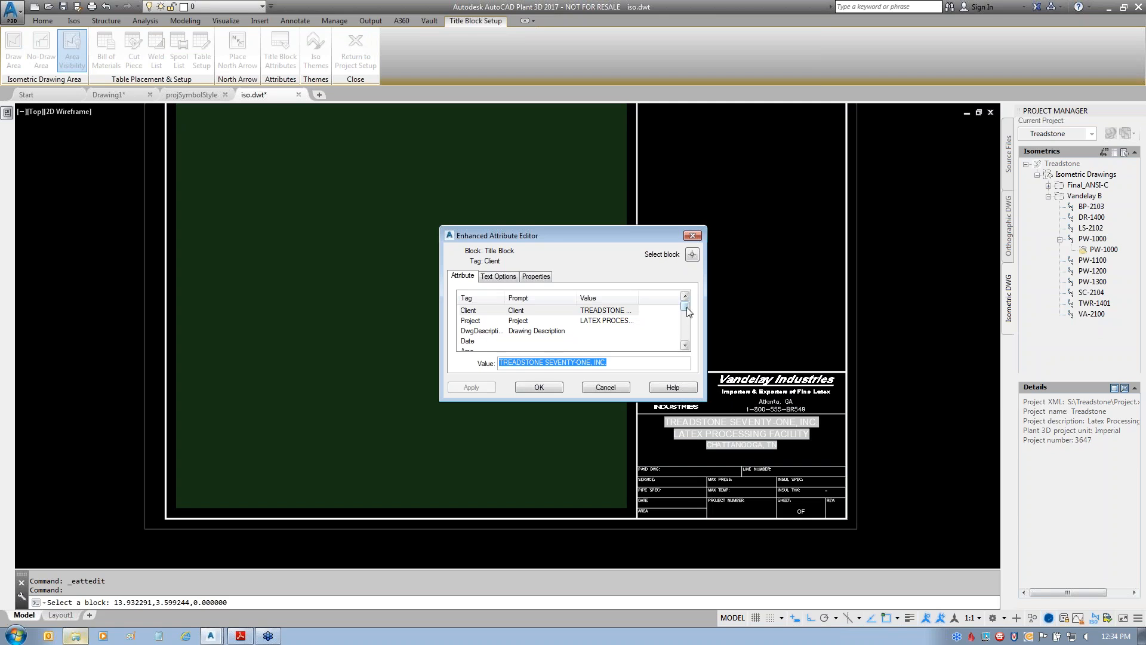
drag(686, 307, 686, 313)
click(489, 332)
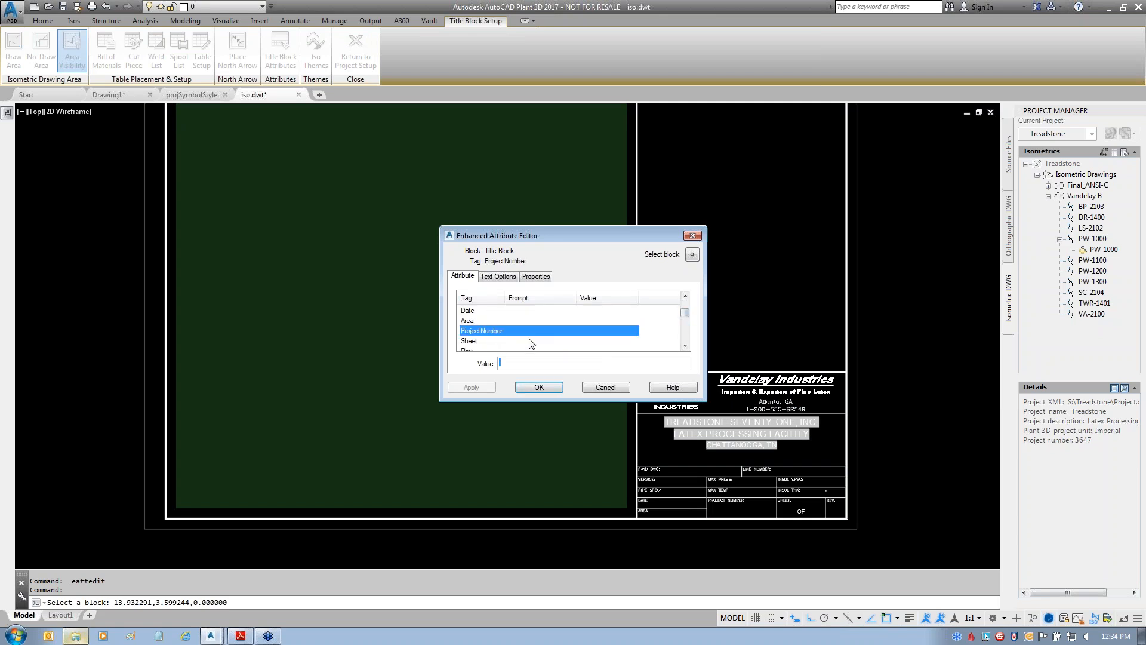
click(606, 388)
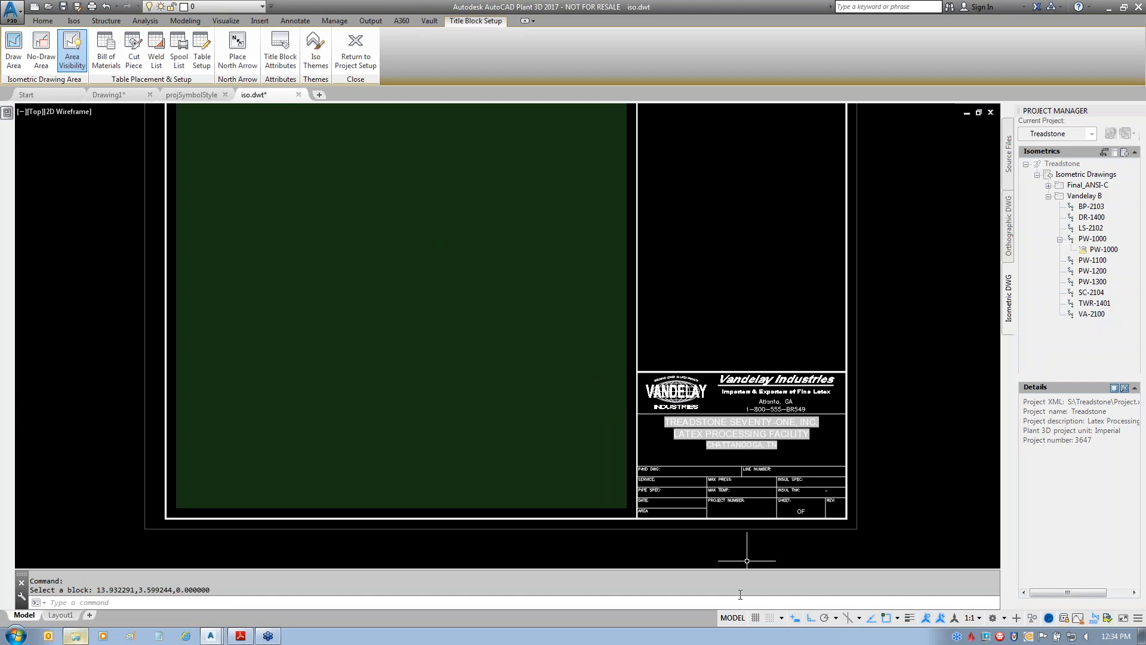
drag(714, 512, 764, 506)
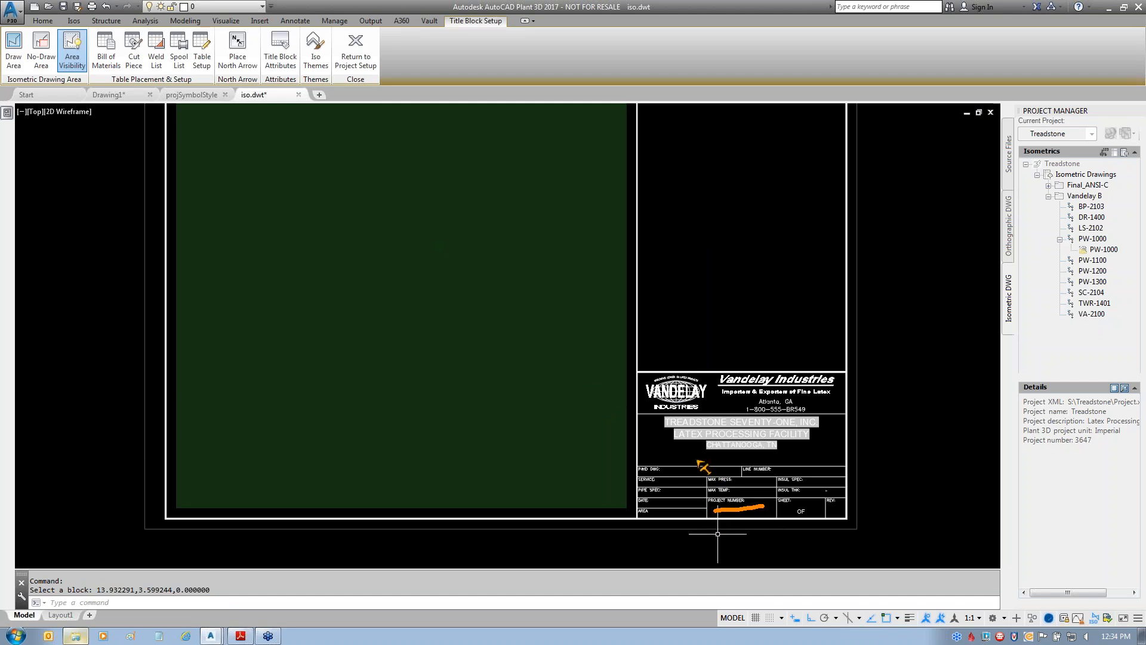
drag(693, 457, 787, 461)
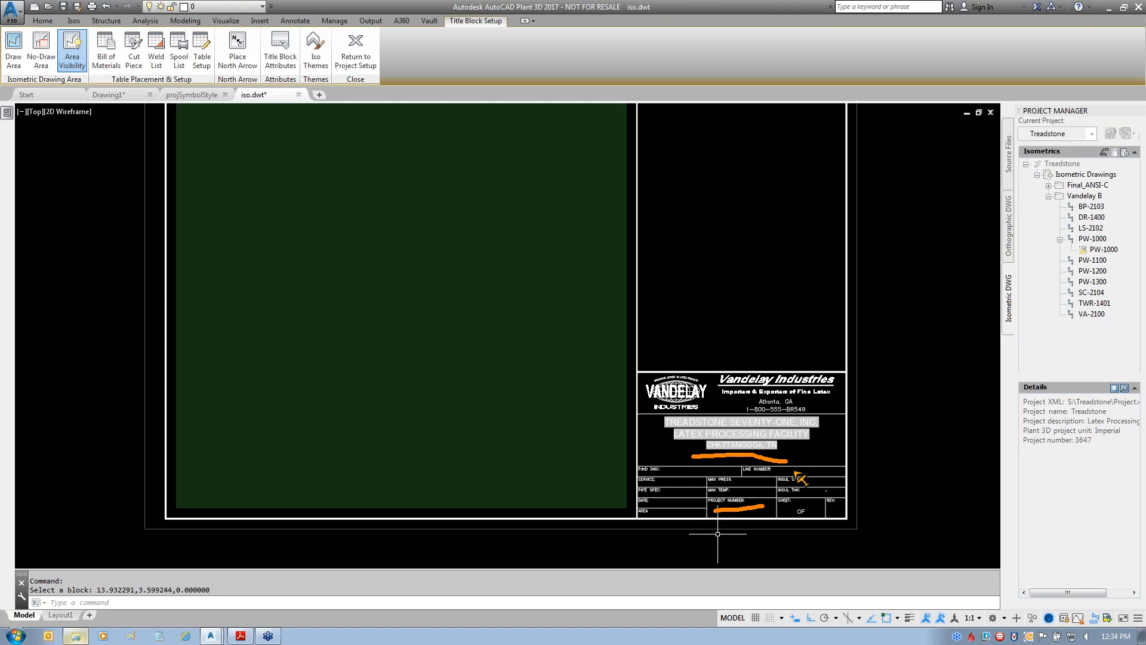
key(Escape)
- Delete the title block reference and reinsert the Title Block block at 0,0,0 with a uniform scale of 1
click(766, 382)
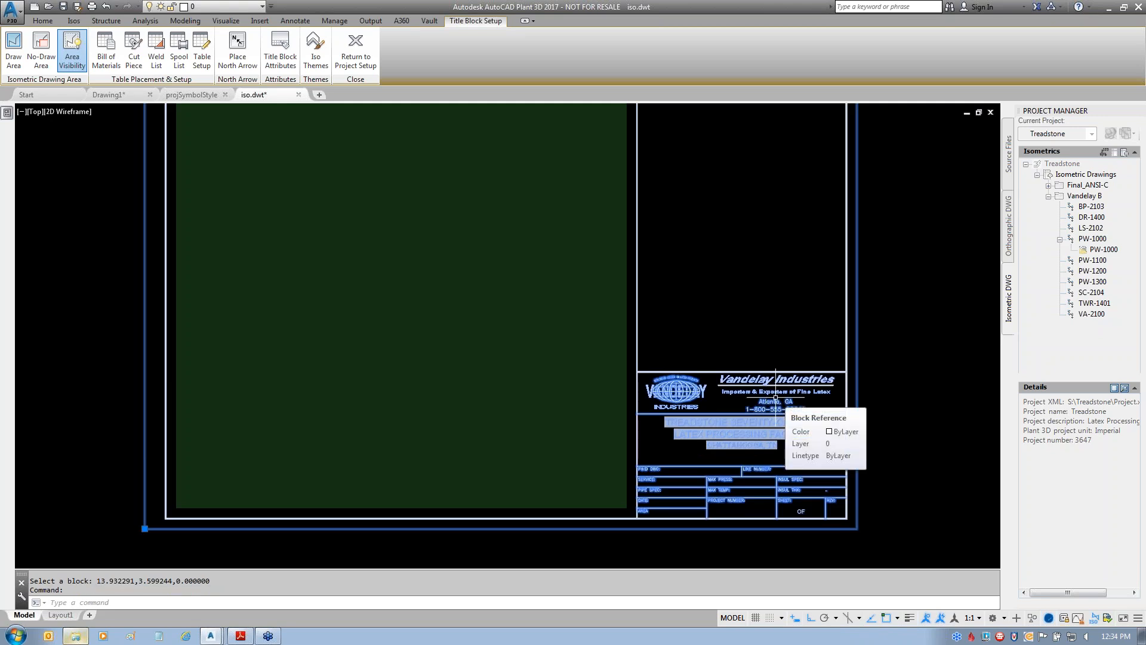
key(Delete)
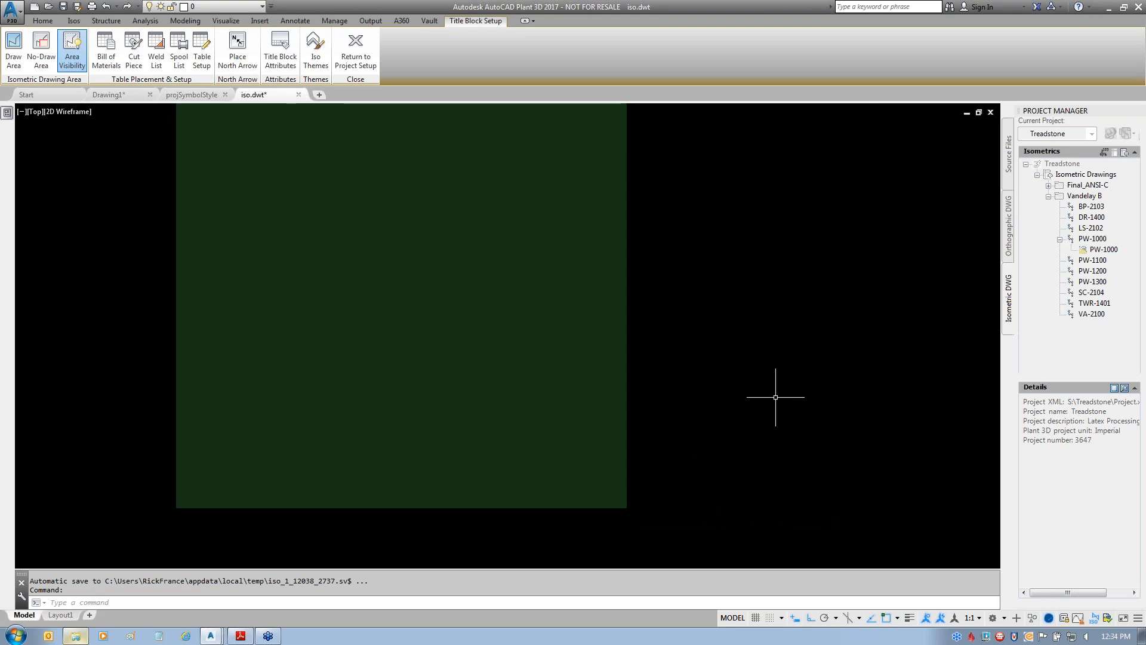
text(i)
key(Return)
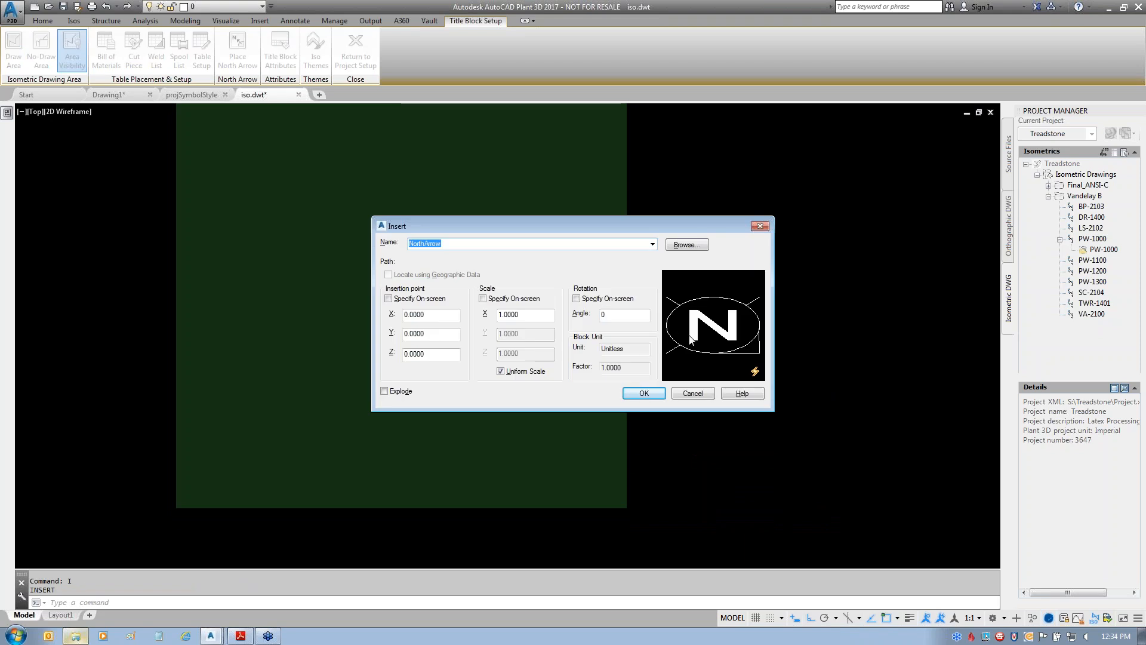
click(652, 243)
click(428, 264)
click(644, 393)
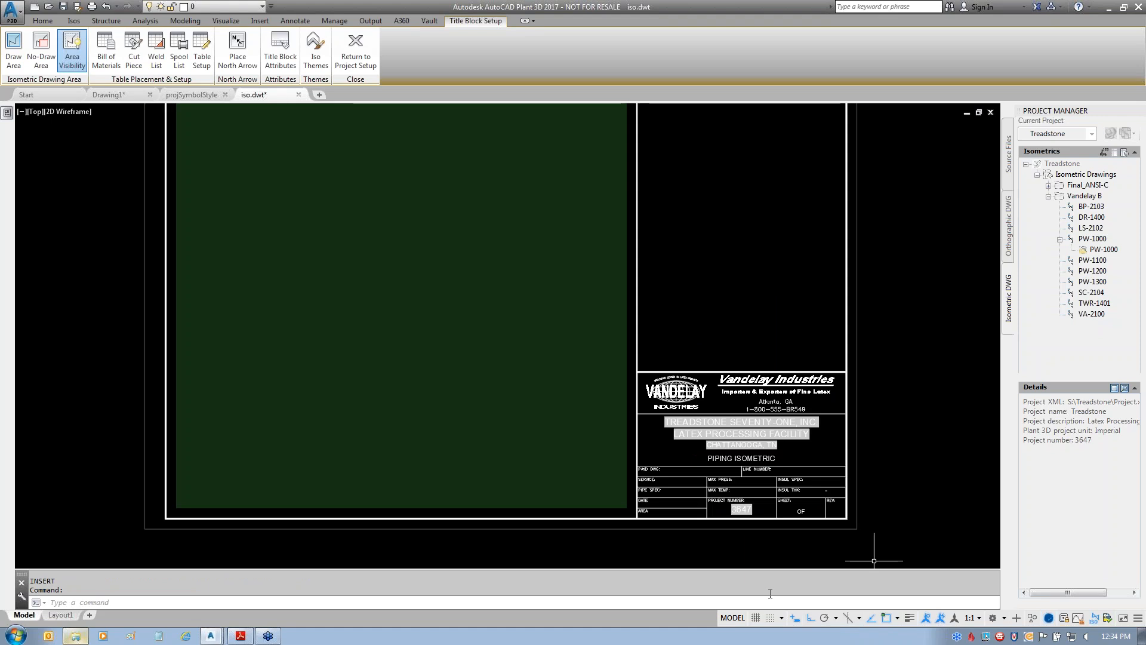
scroll(733, 536, up, 4)
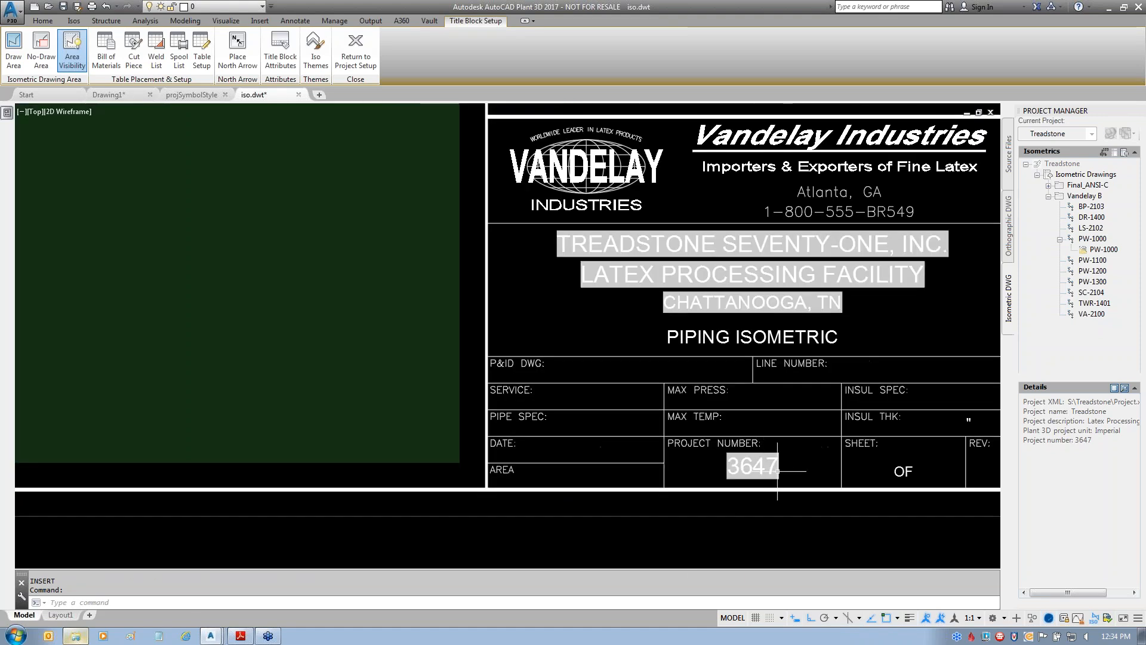
scroll(936, 341, down, 4)
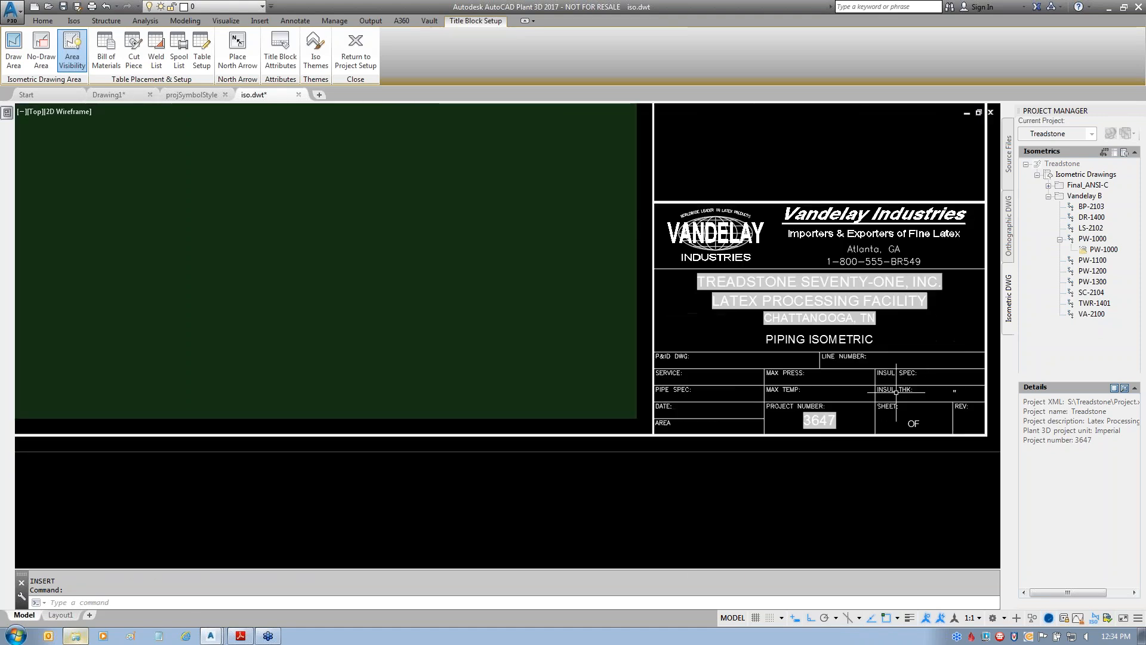
mouse_move(907, 309)
middle_down()
mouse_move(847, 358)
mouse_move(845, 349)
middle_up()
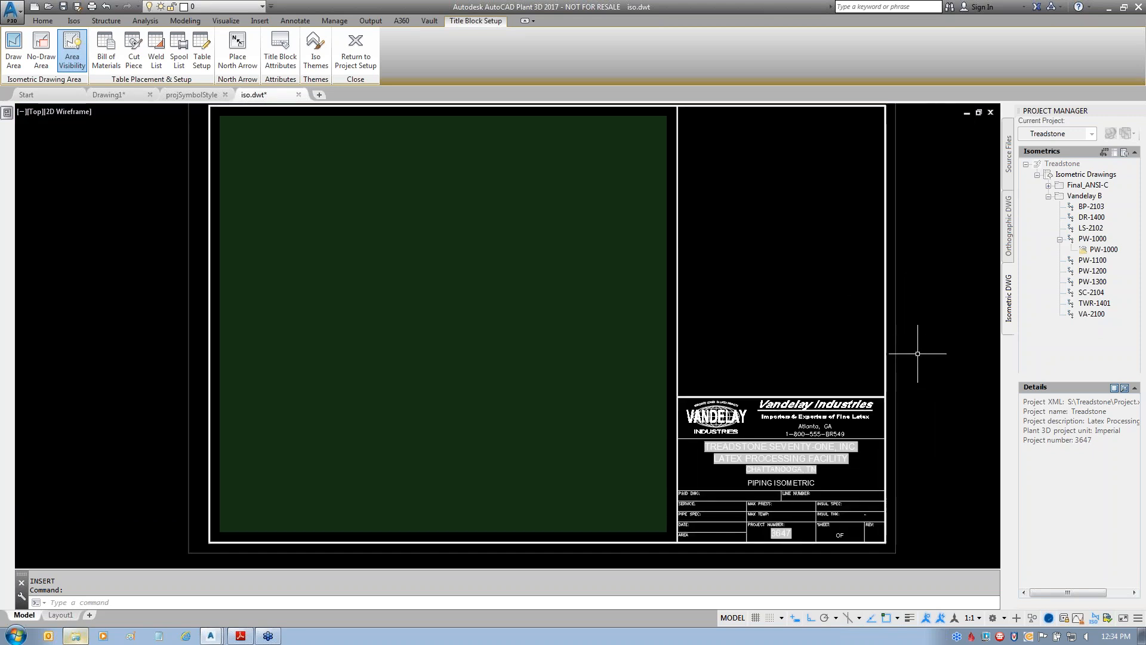
- Return from the title block setup to the project setup, saving the changes to iso.dwt
text(z)
key(Return)
key(Return)
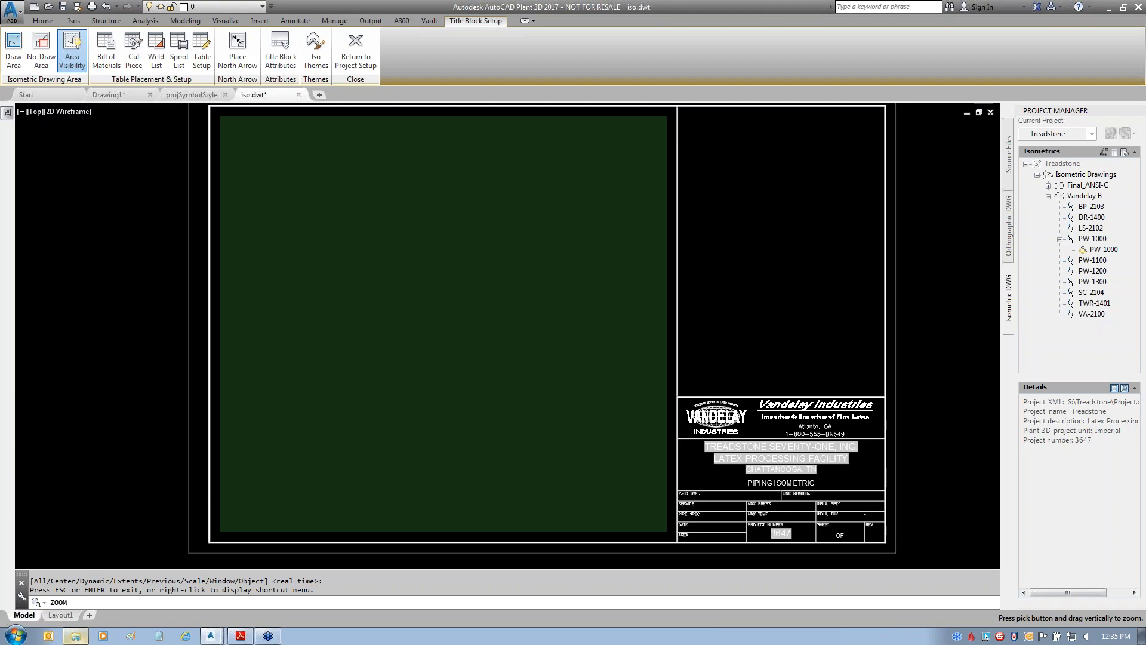
key(Escape)
text(z)
key(Return)
text(e)
key(Return)
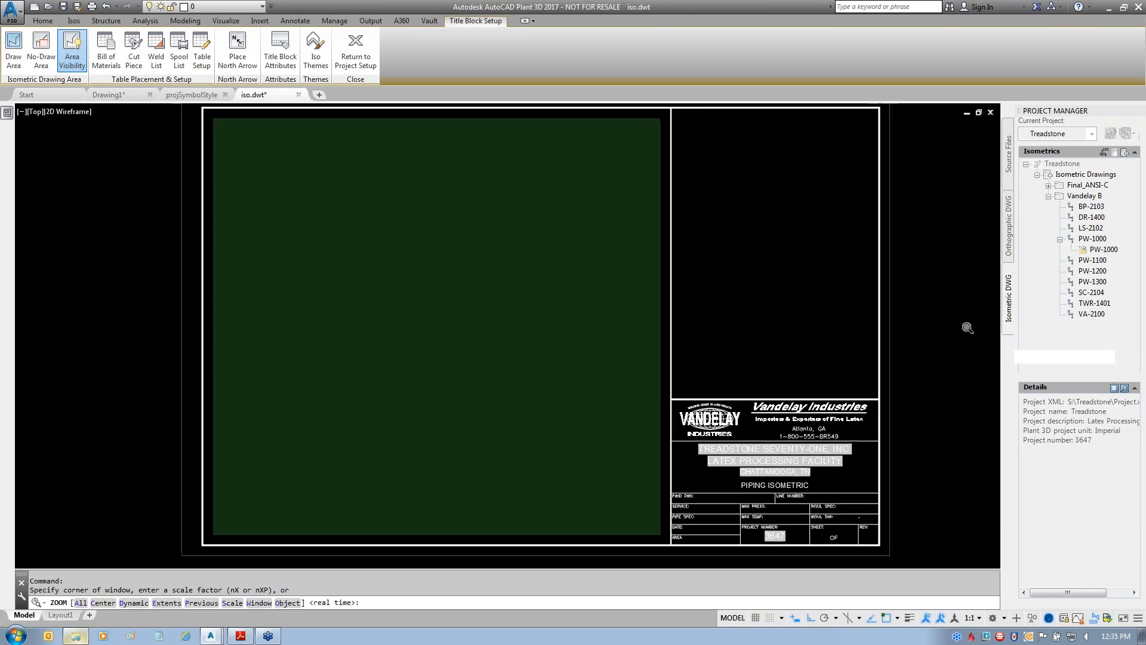
key(Escape)
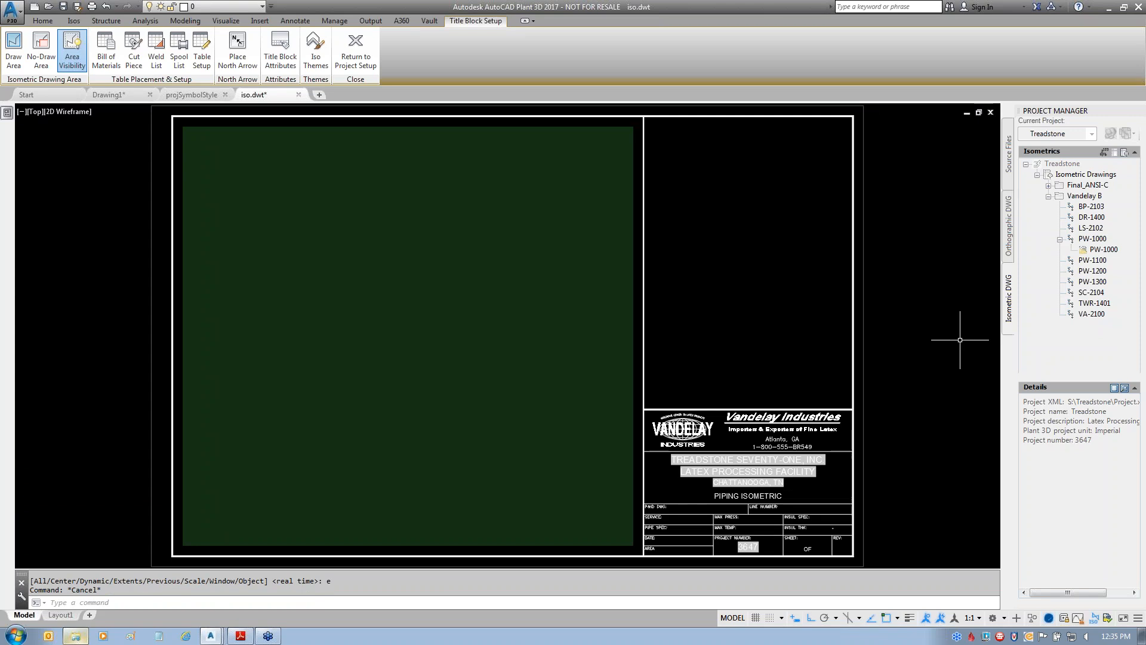
click(358, 51)
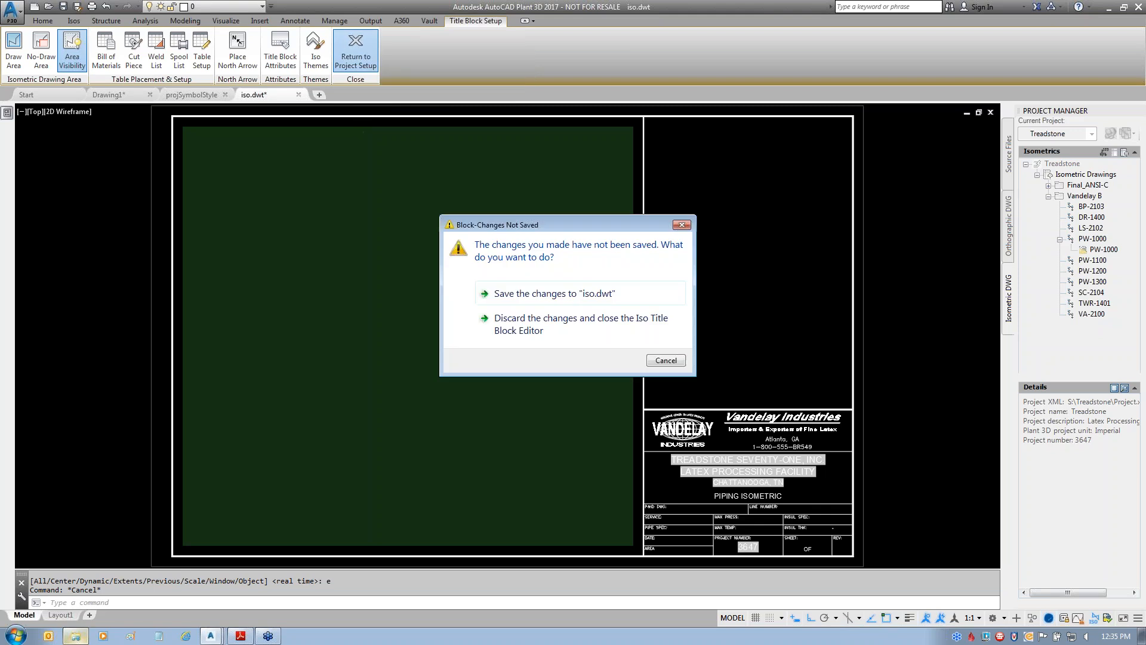
click(541, 297)
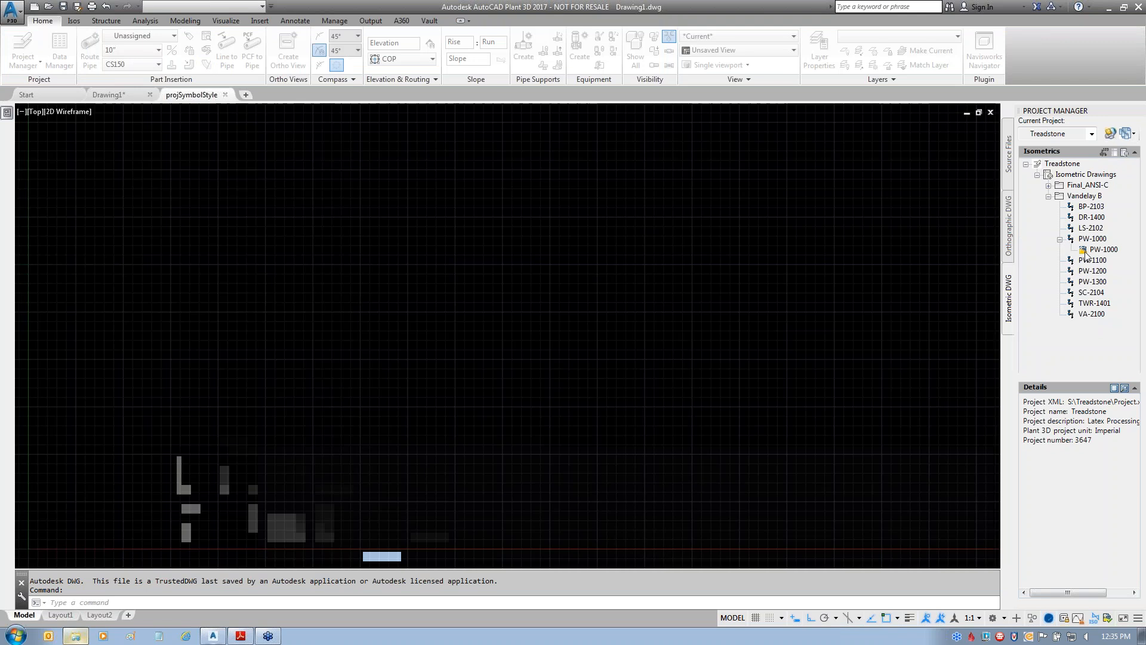
- Create a production iso for line PW-1000 with the Vandelay B style, overwriting the existing one
right_click(1089, 239)
click(1089, 288)
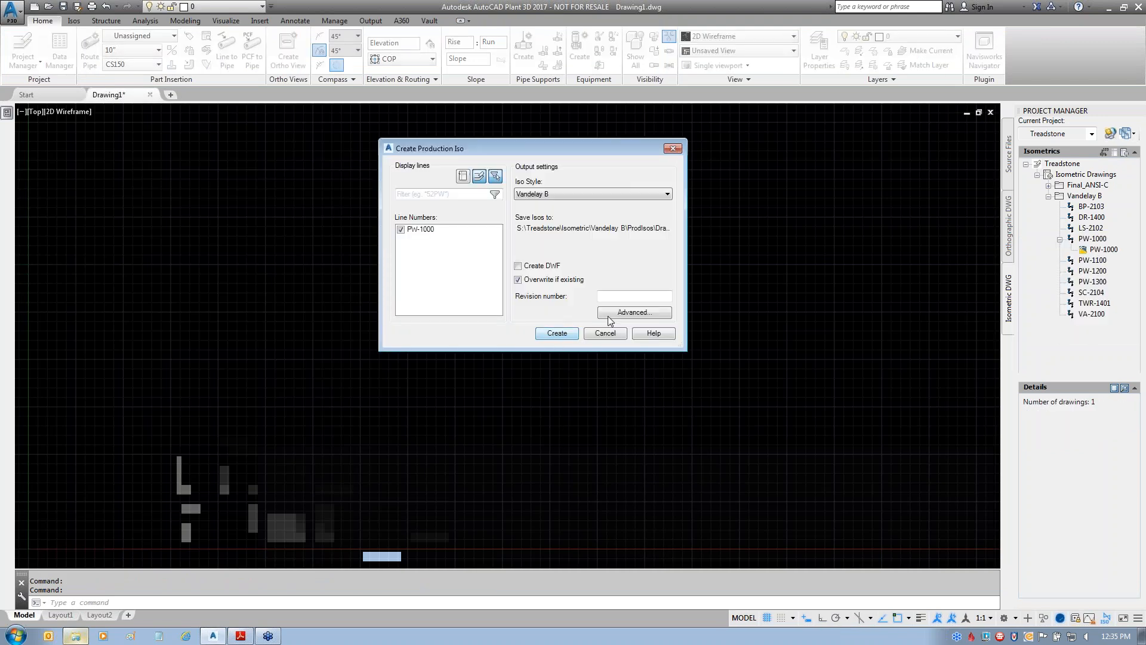
click(560, 334)
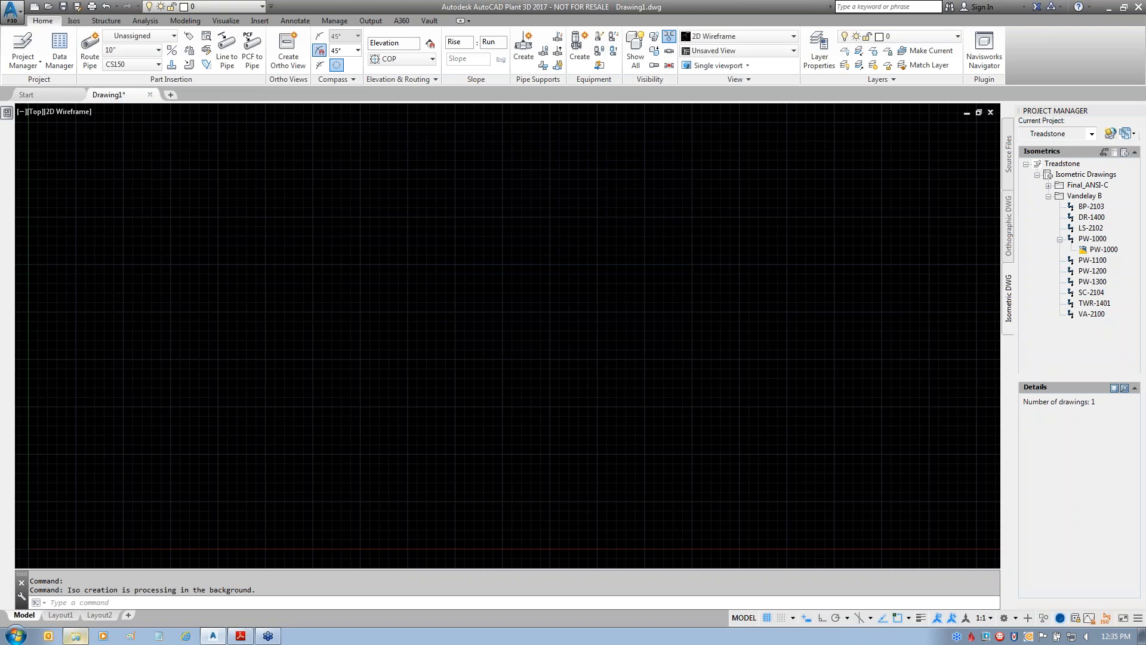
- Switch to File Explorer to look at Pipe Line Group.xls in the project's Isometric folder, then return and dismiss the iso creation notification
click(81, 637)
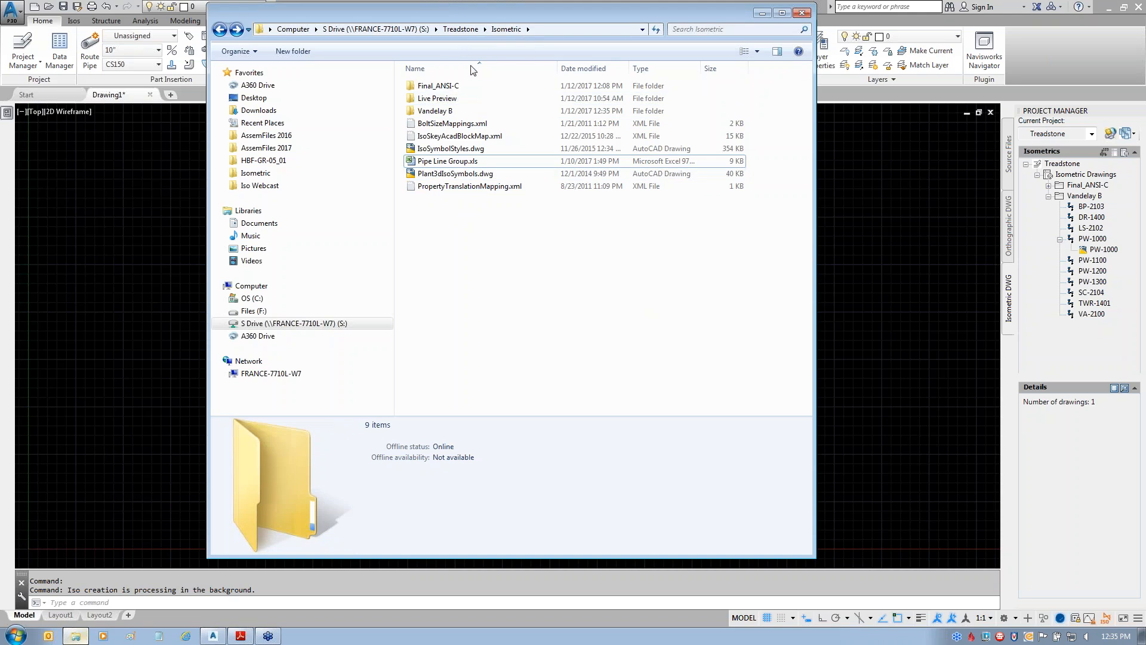
click(438, 161)
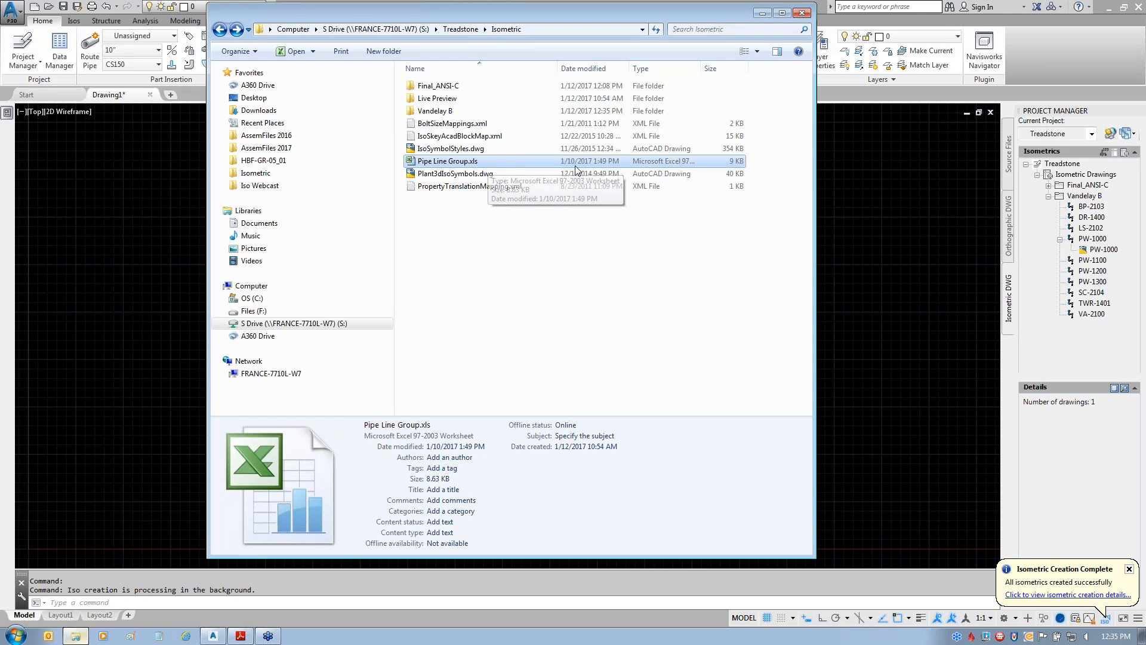
click(762, 13)
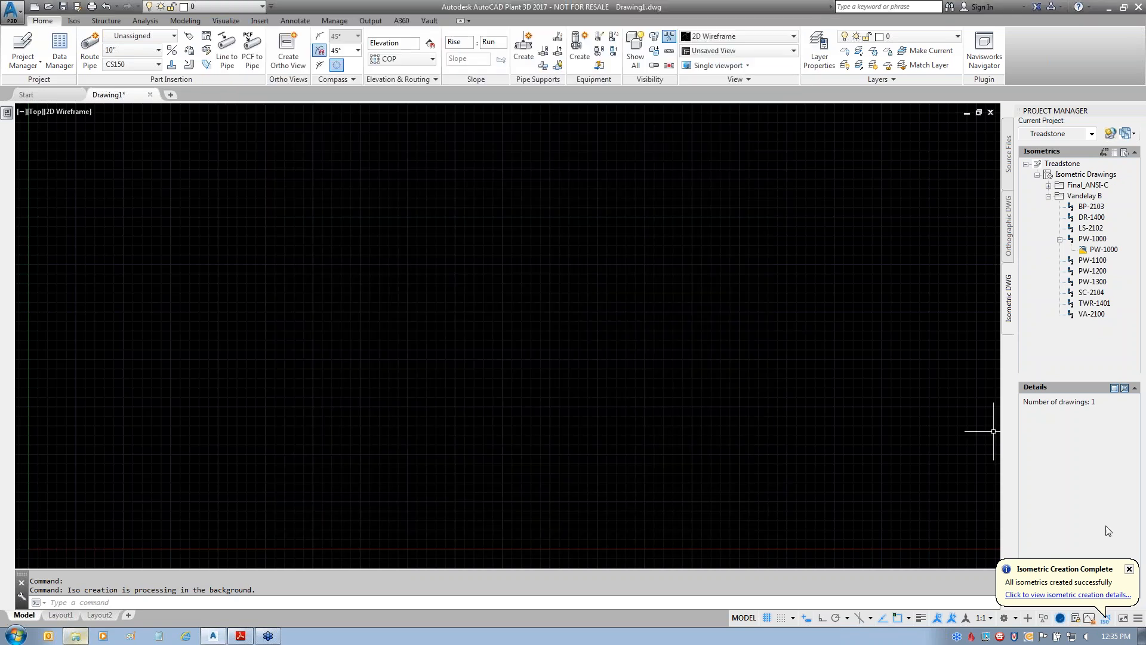
click(1131, 569)
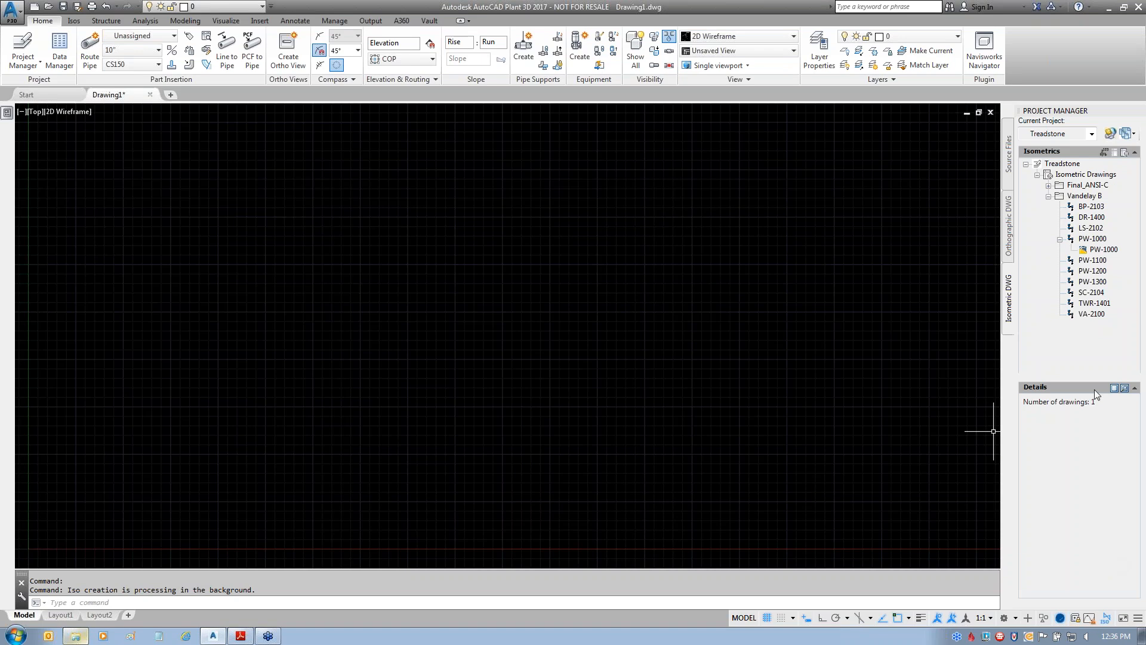
- Open the PW-1000 production isometric and examine the P&ID DWG, MAX PRESS and MAX TEMP fields in its title block
double_click(1091, 249)
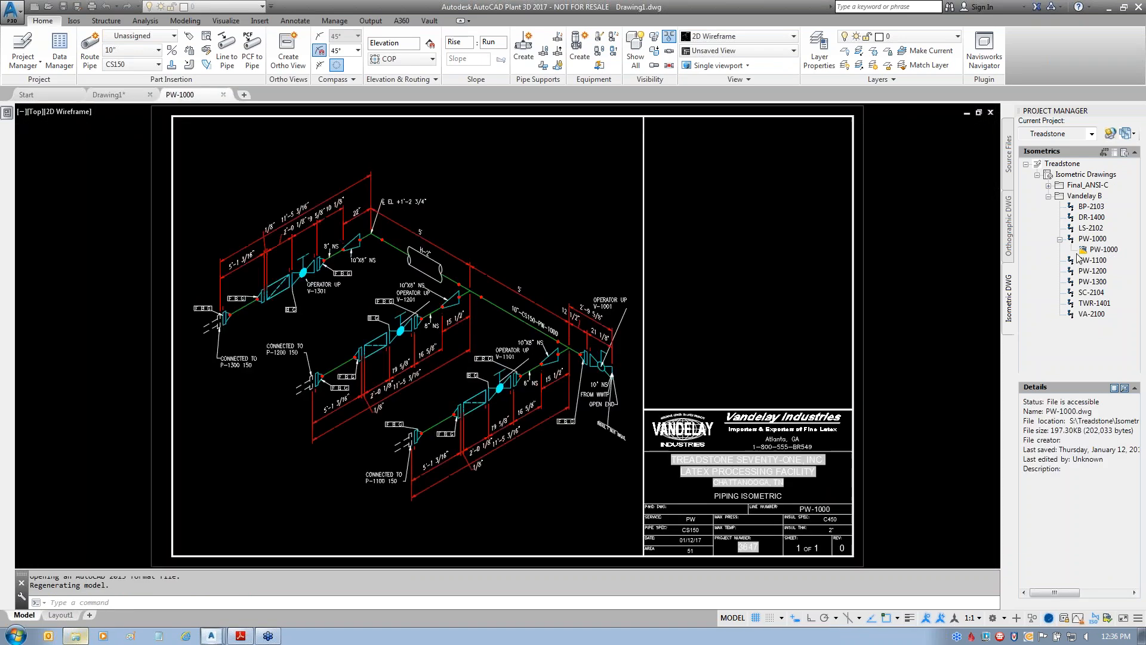
scroll(868, 557, up, 5)
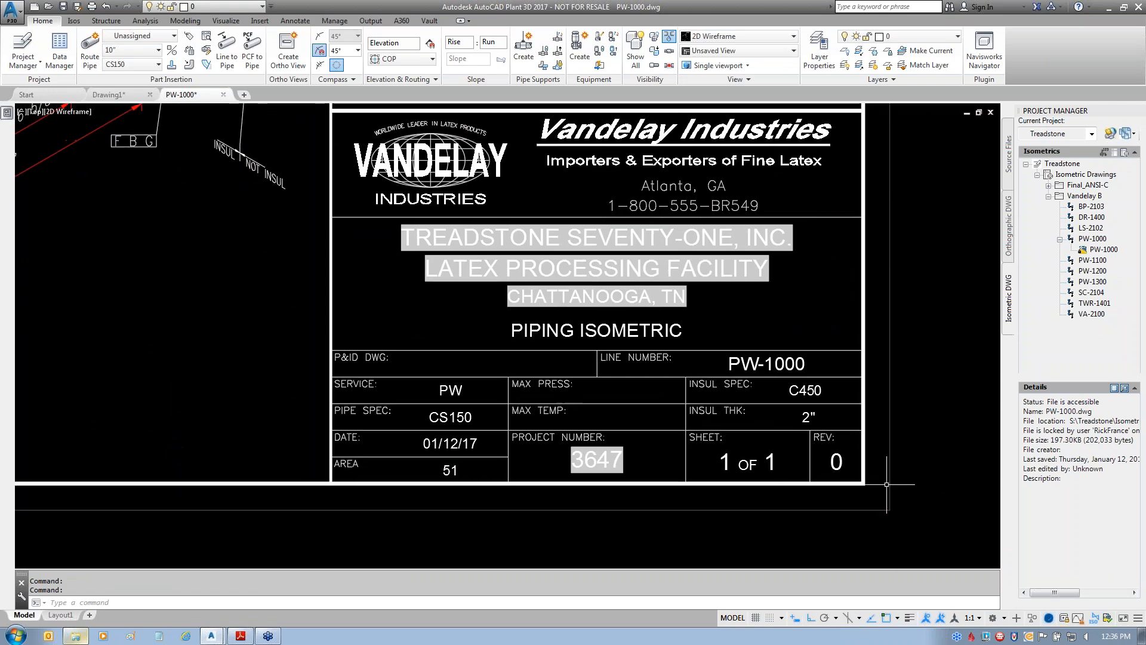
middle_drag(947, 304, 950, 337)
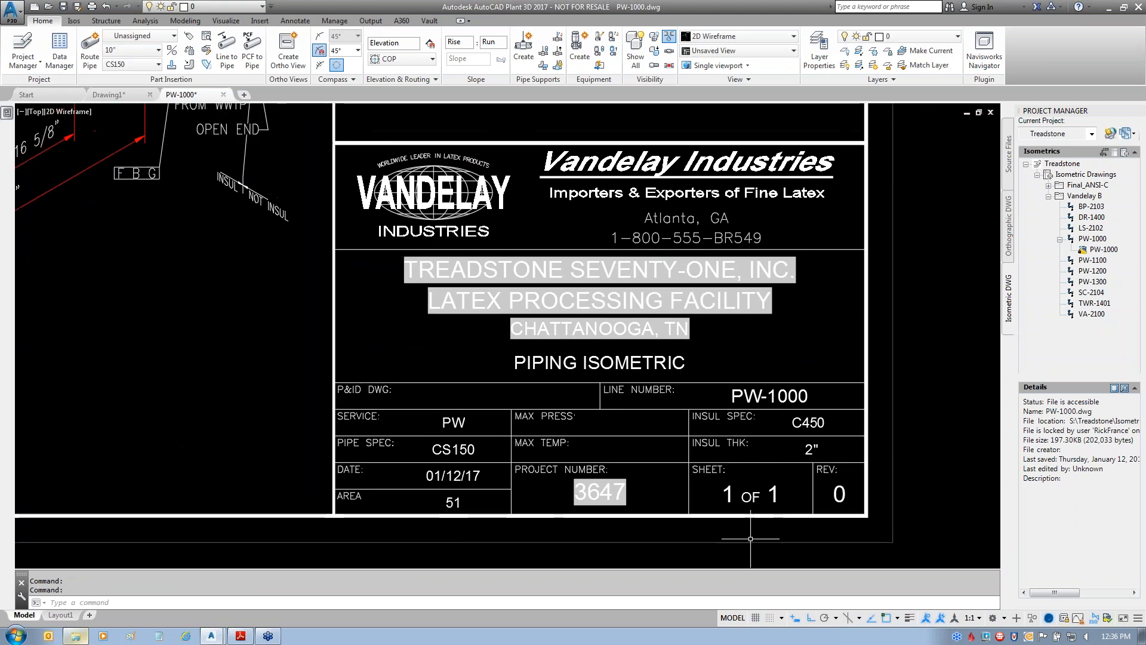
mouse_move(417, 394)
mouse_down()
mouse_move(512, 389)
mouse_move(681, 410)
mouse_up()
drag(608, 447, 657, 442)
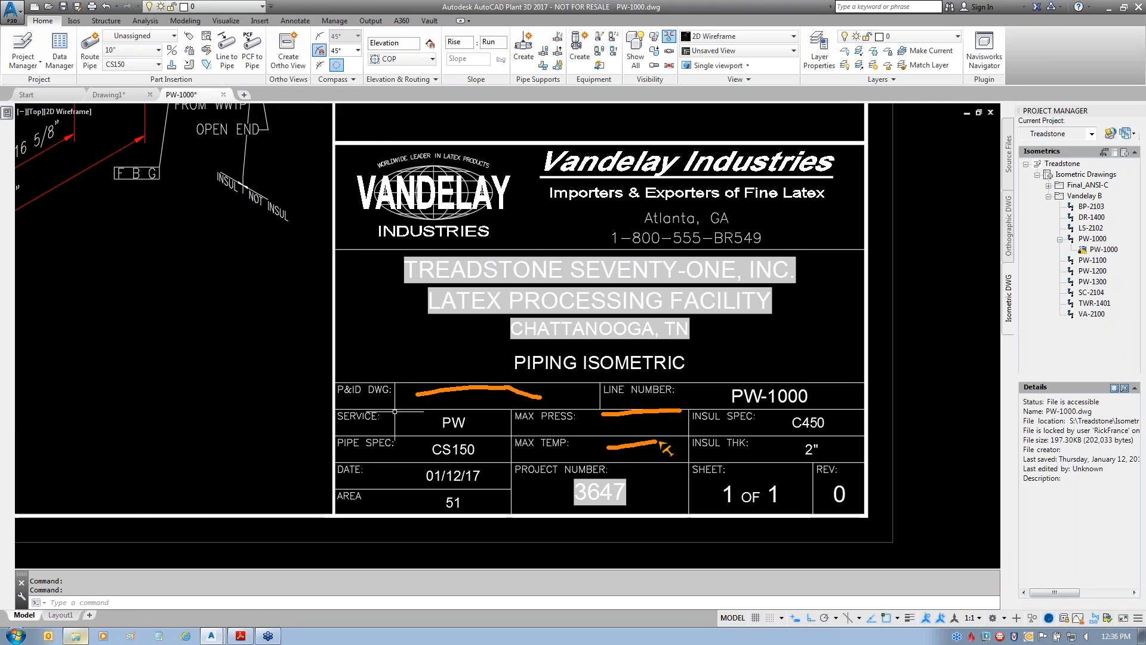
key(Escape)
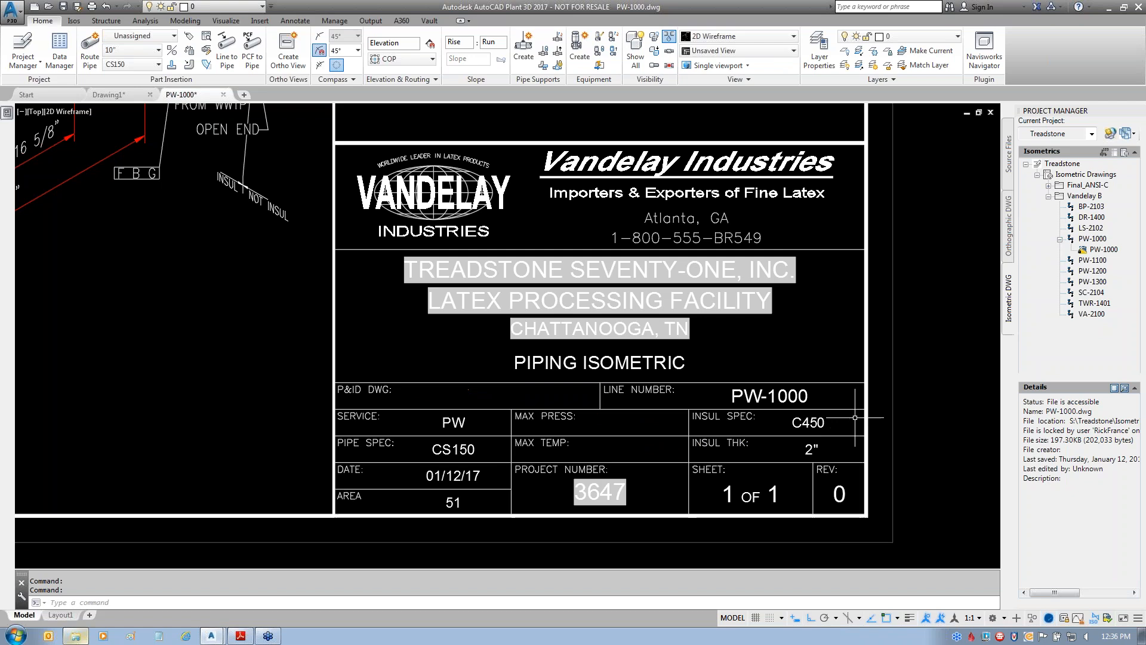
- Examine the area, insulation spec and insulation thickness fields in the PW-1000 title block, and close the drawing
middle_click(956, 385)
middle_click(956, 385)
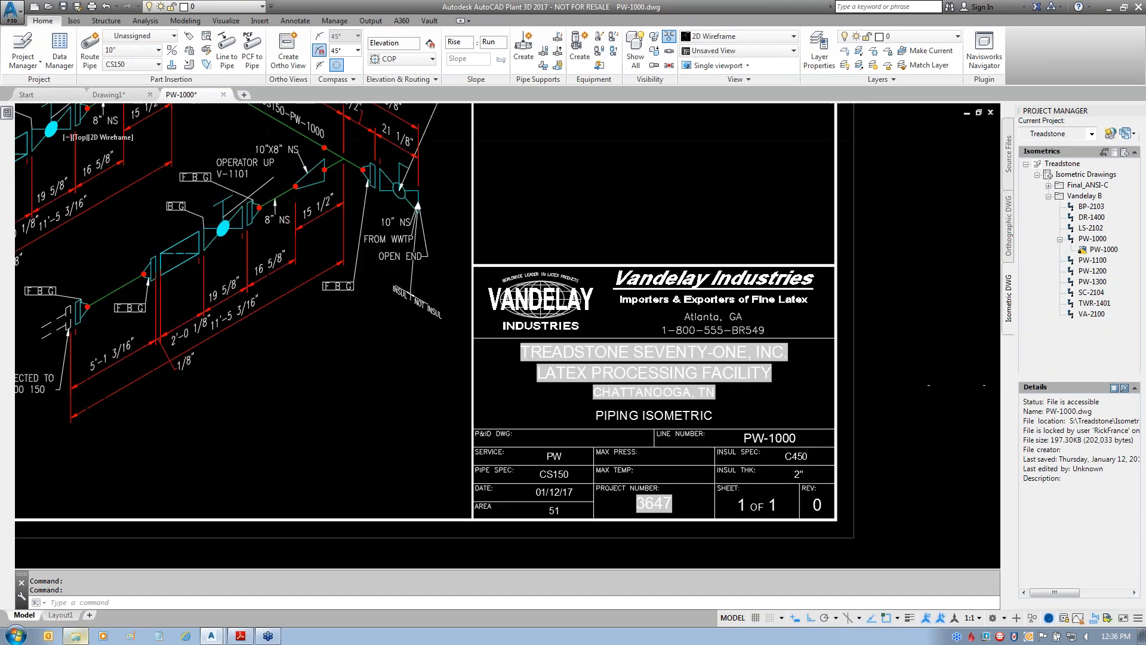
scroll(824, 564, up, 4)
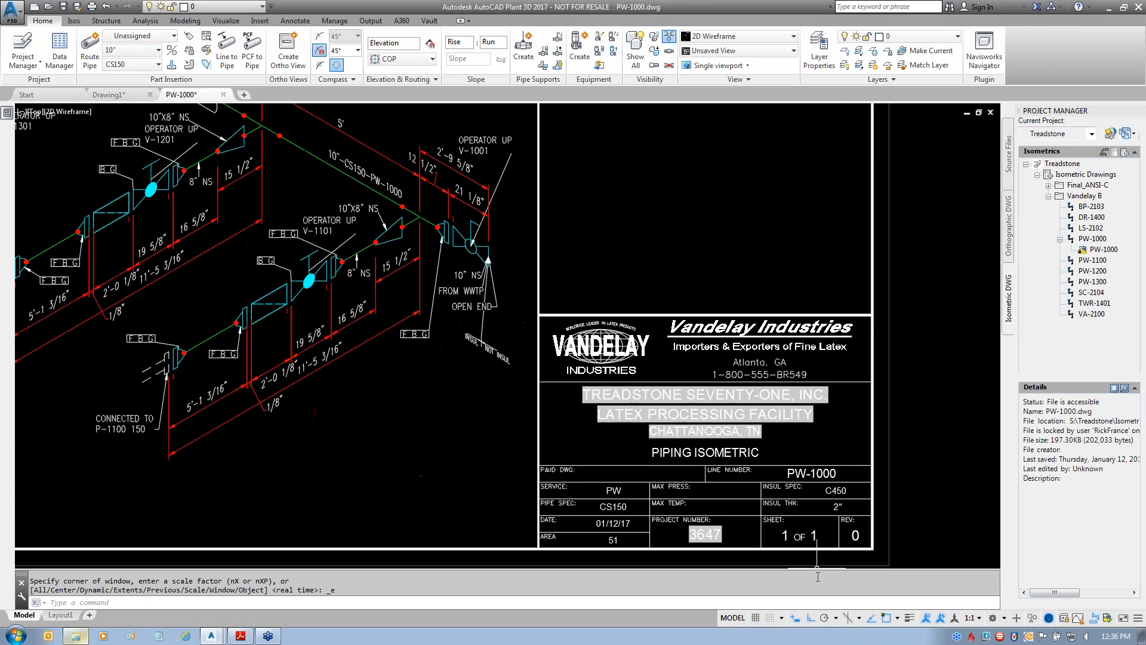
drag(451, 515, 466, 520)
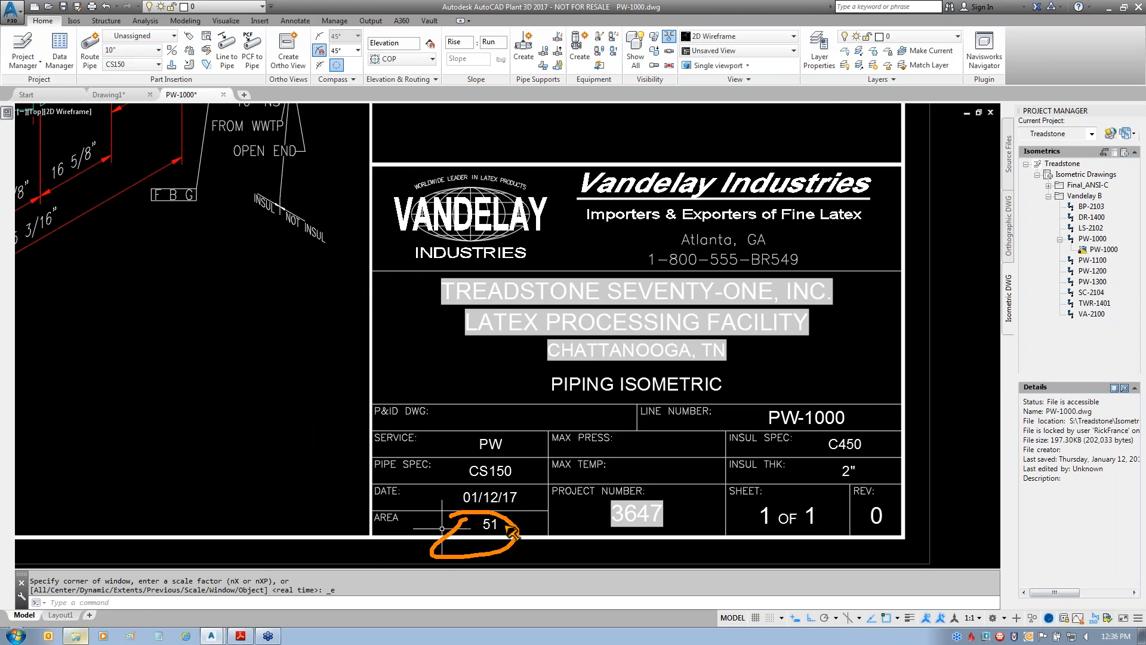
drag(833, 425, 827, 443)
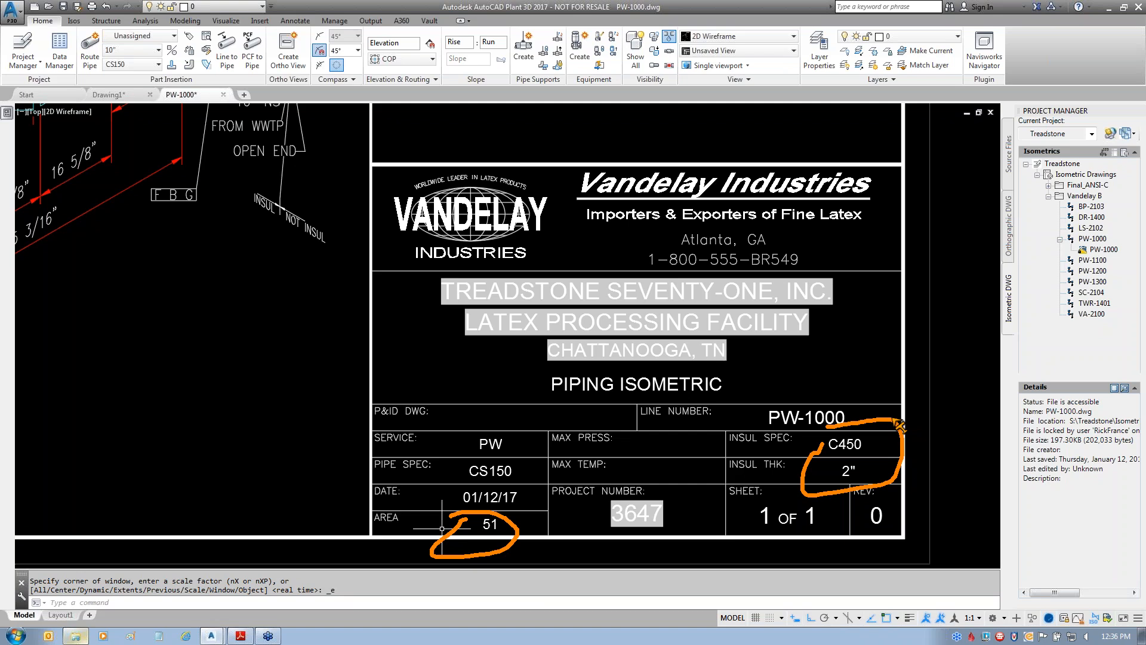
key(Escape)
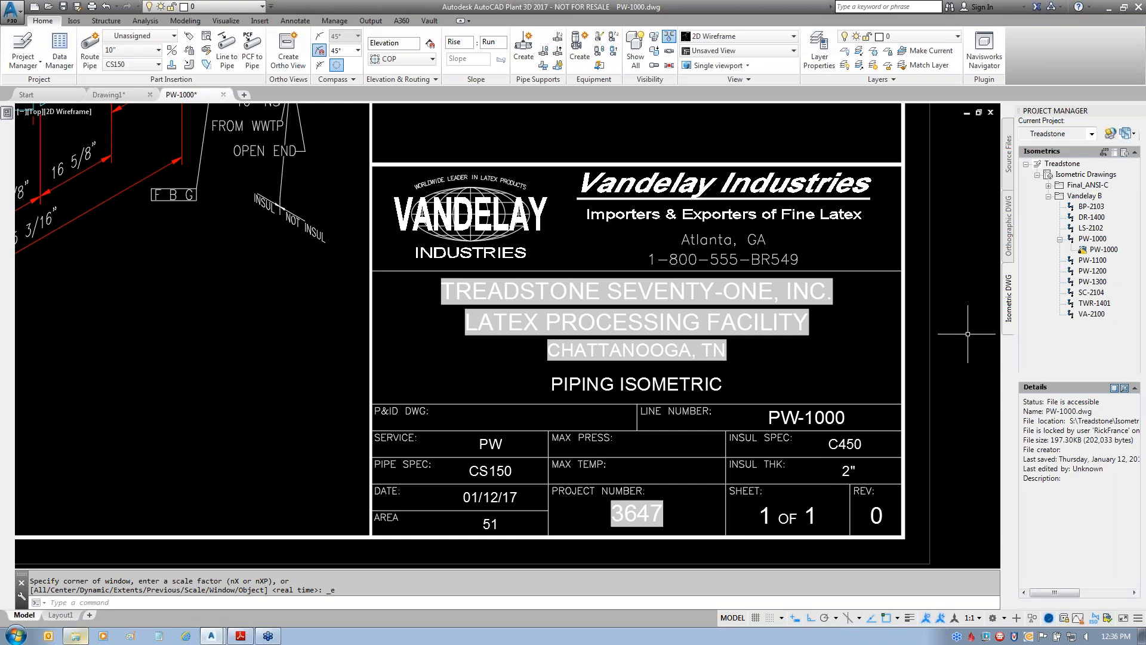
click(223, 94)
click(595, 347)
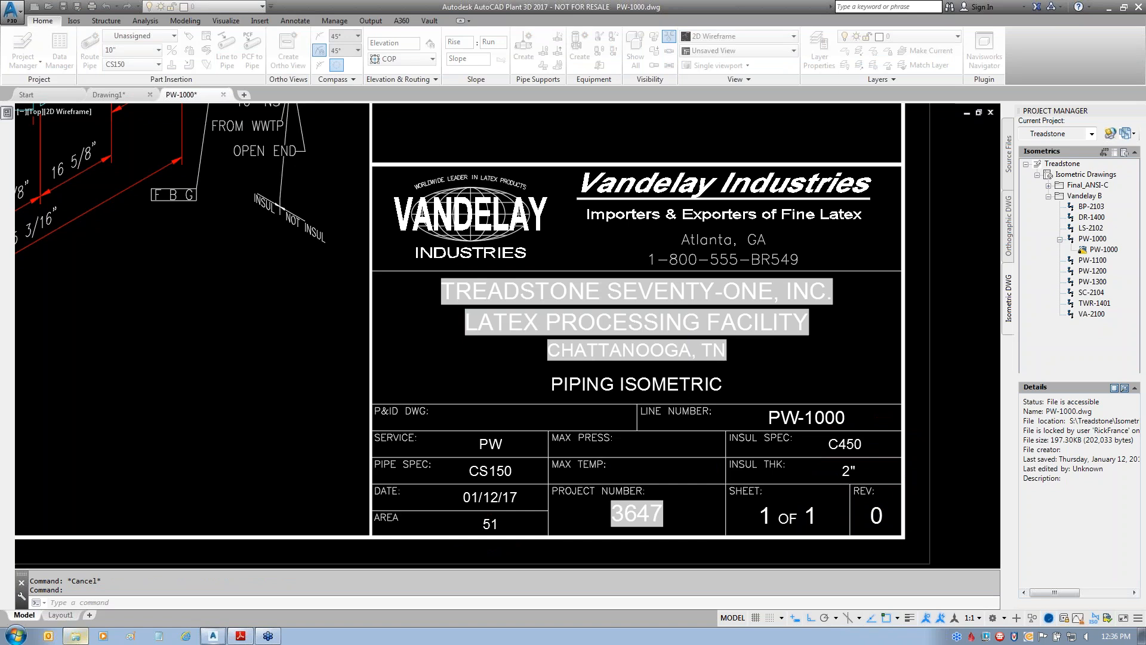
- Open P&ID drawing i312-001 from the project's source files and examine line PW-1000 on it
click(1007, 160)
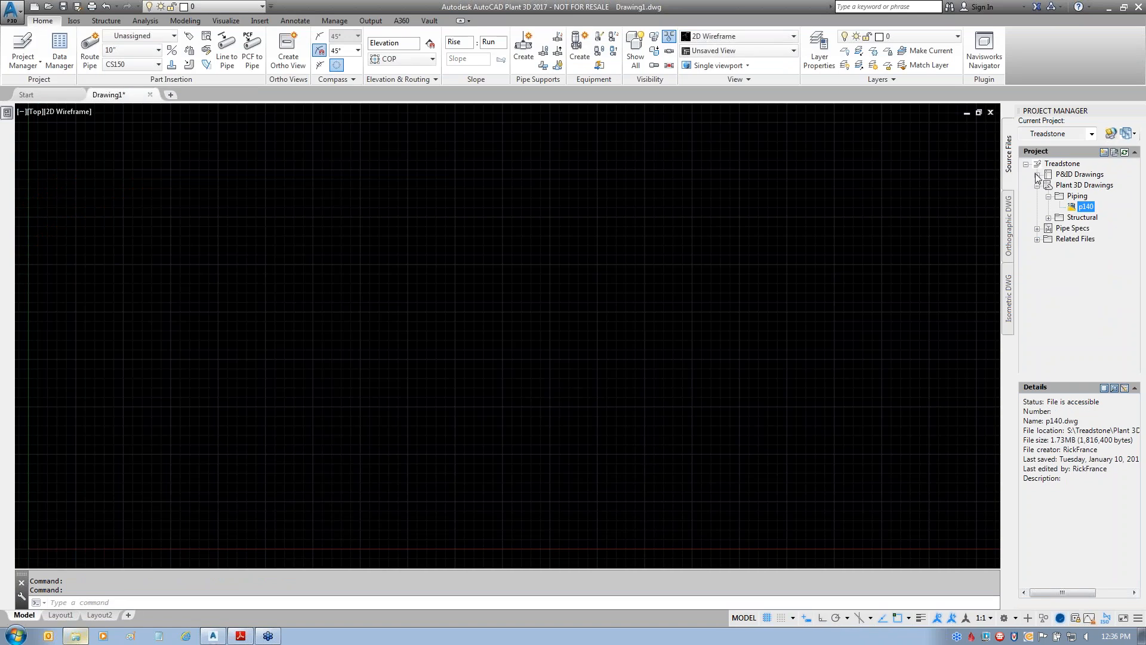
click(1038, 175)
click(1073, 186)
double_click(1073, 186)
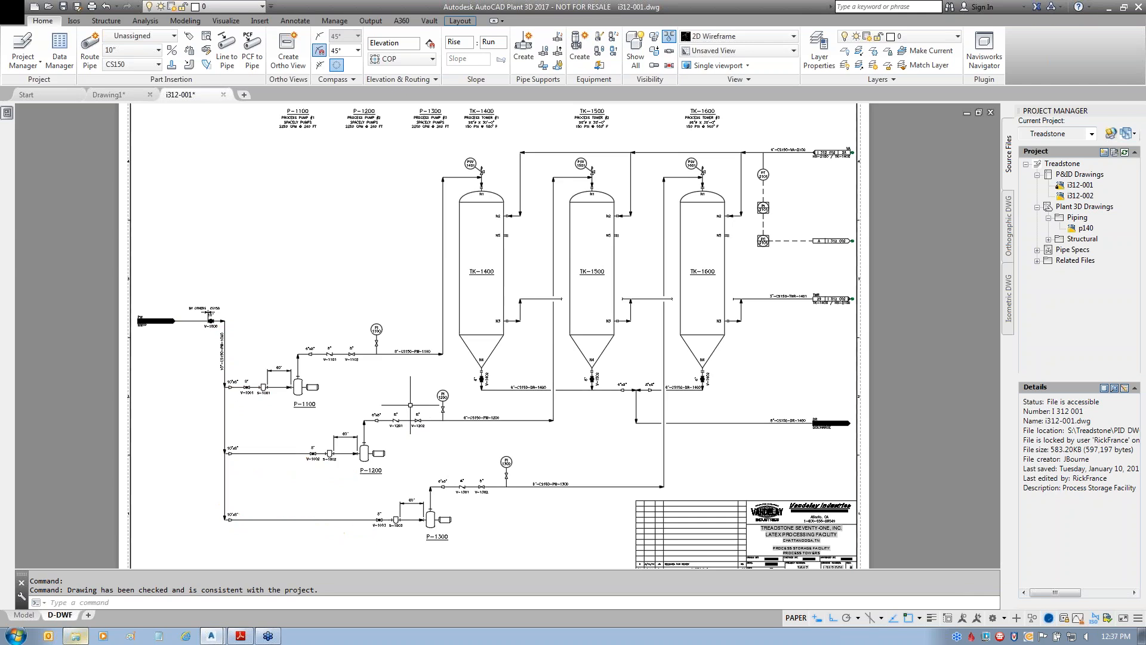
scroll(207, 379, up, 10)
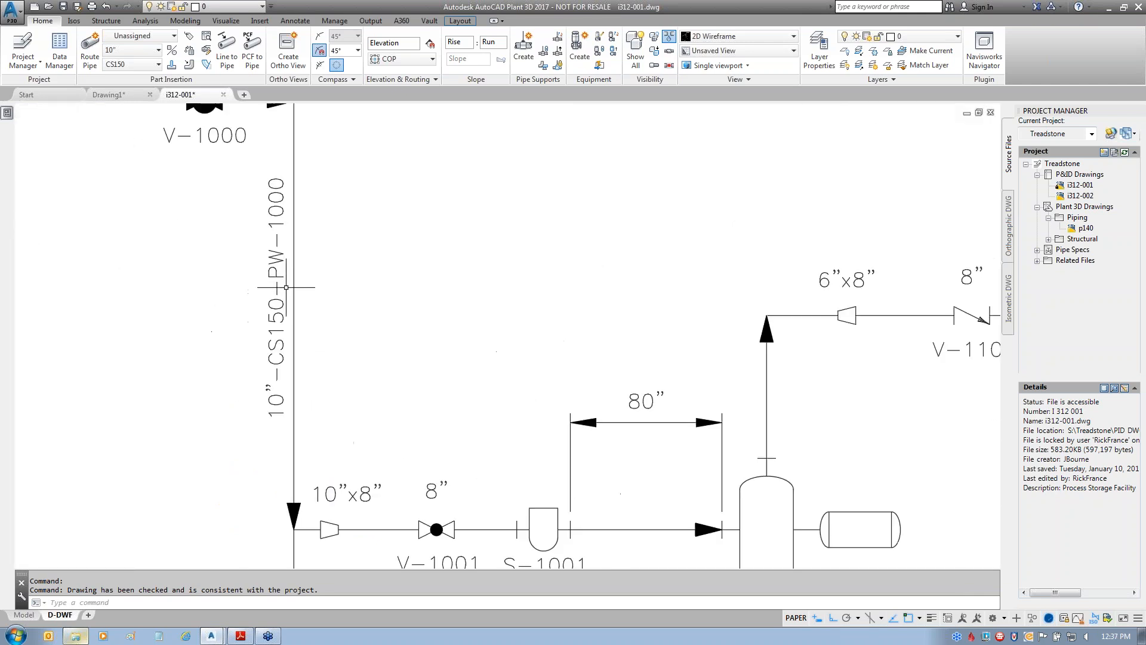
scroll(451, 323, down, 10)
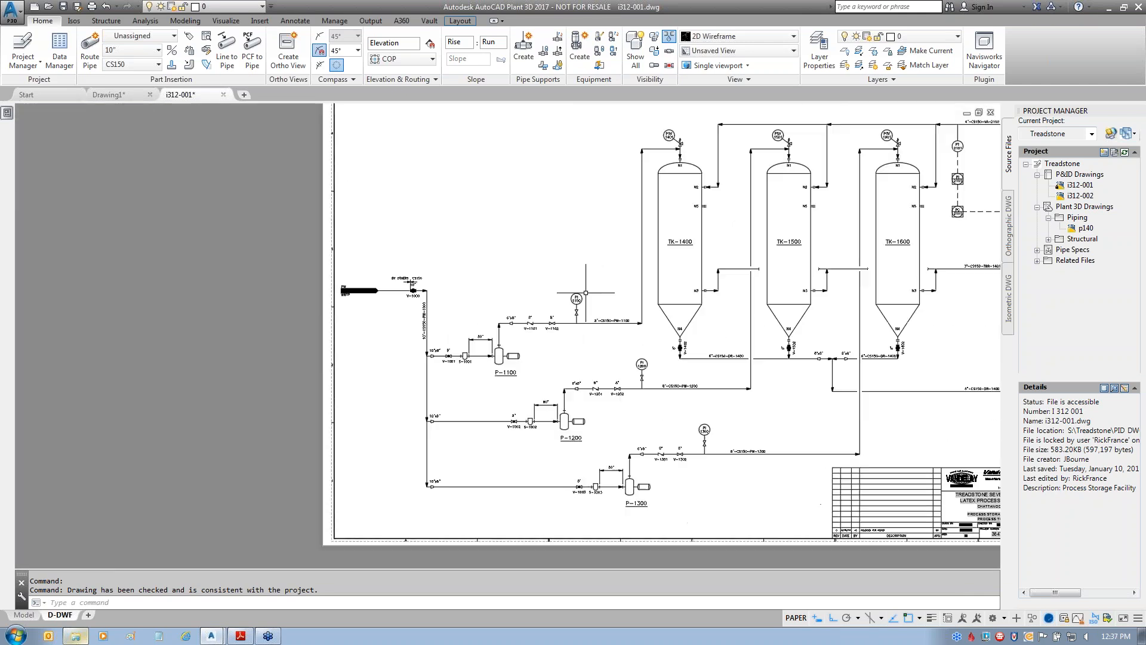
mouse_move(528, 294)
middle_down()
mouse_move(339, 361)
mouse_move(449, 313)
mouse_move(430, 312)
middle_up()
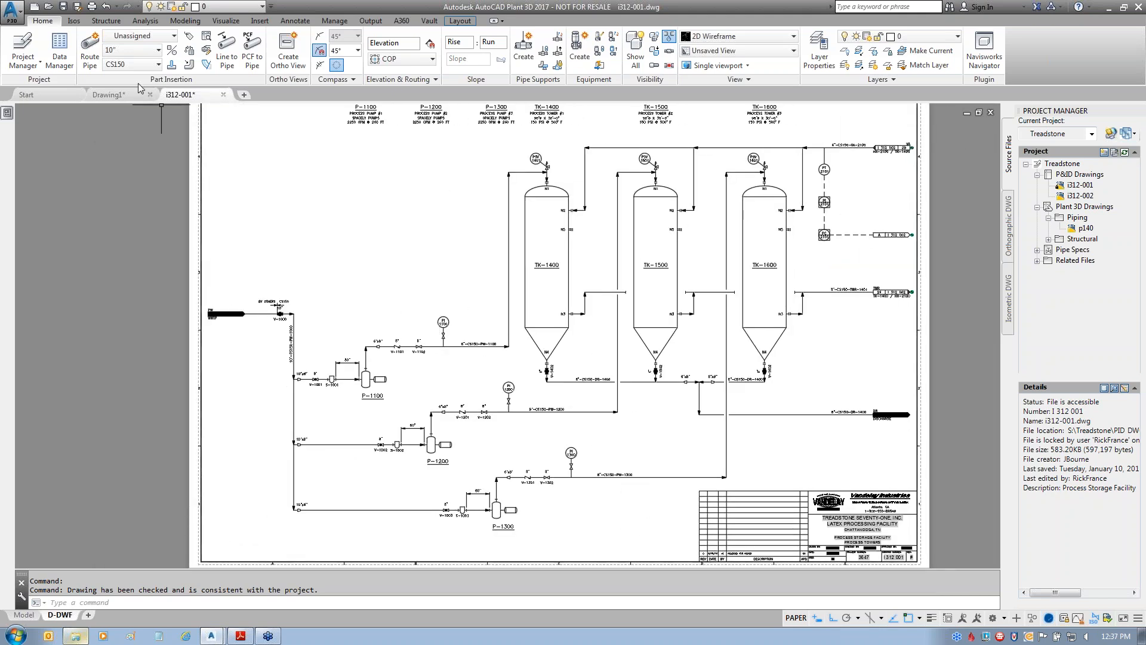
- Open the Data Manager on the P&ID Project Data and collapse its class tree to leave the pipe line classes under Lines expanded
click(68, 51)
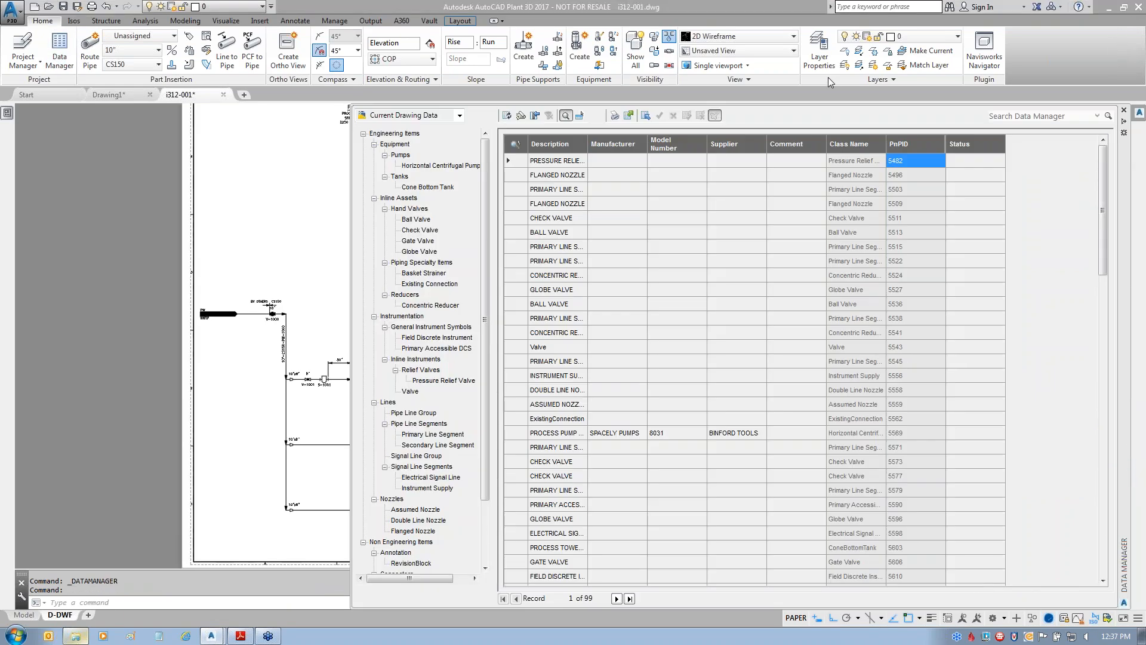
click(1111, 166)
click(454, 115)
click(406, 134)
click(374, 144)
click(375, 155)
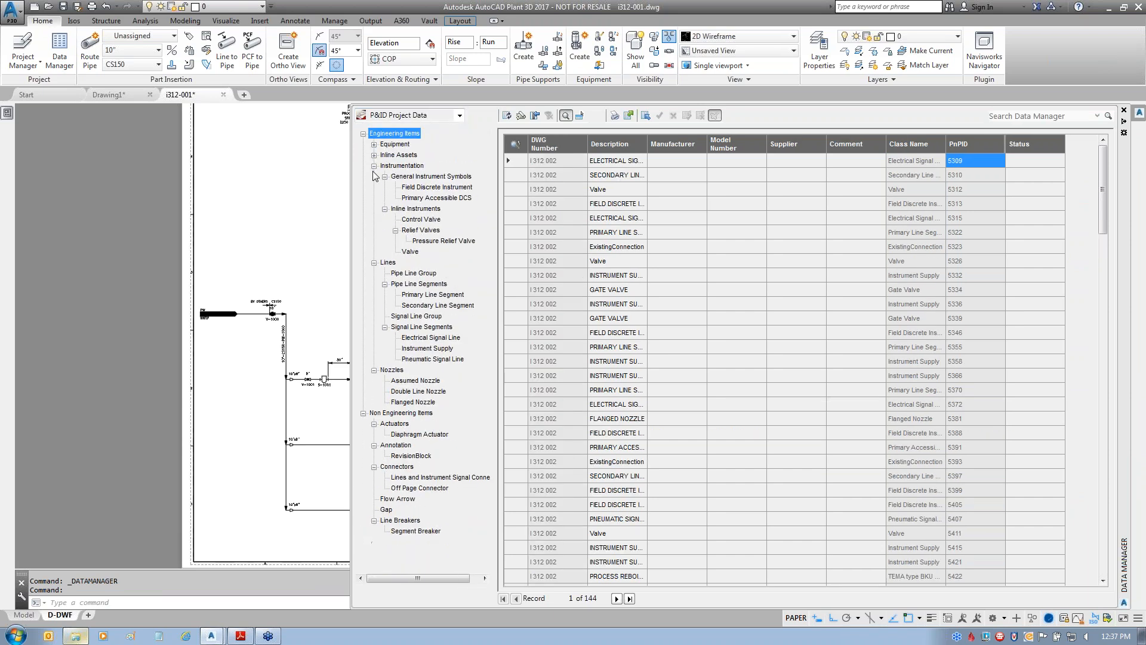
click(374, 166)
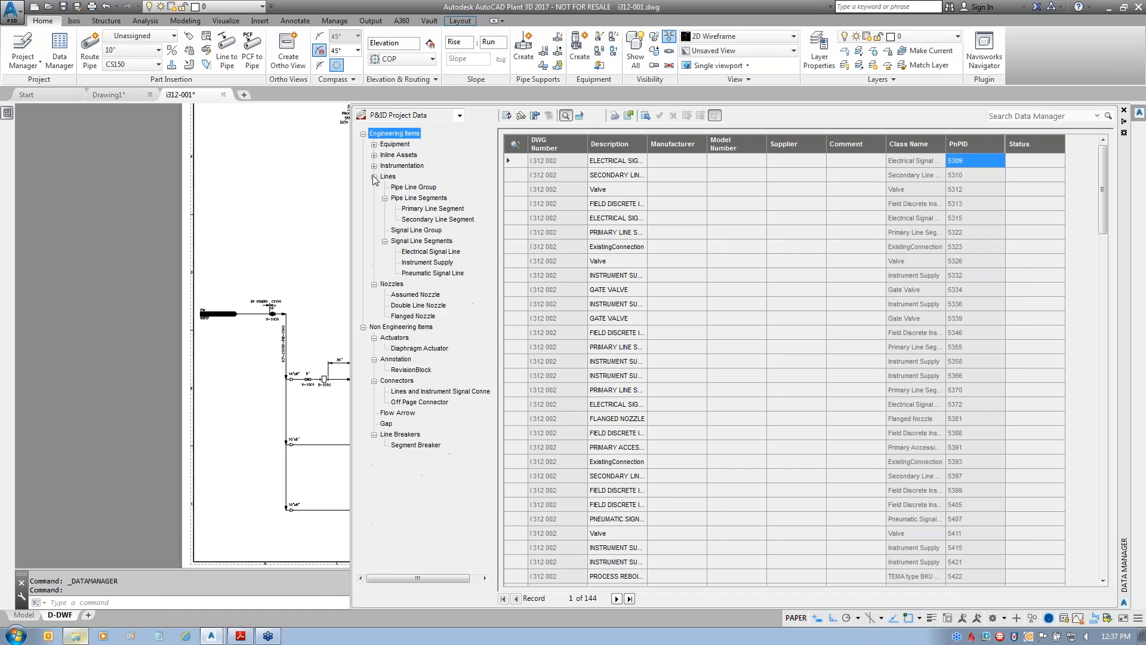
click(375, 284)
click(363, 295)
click(385, 241)
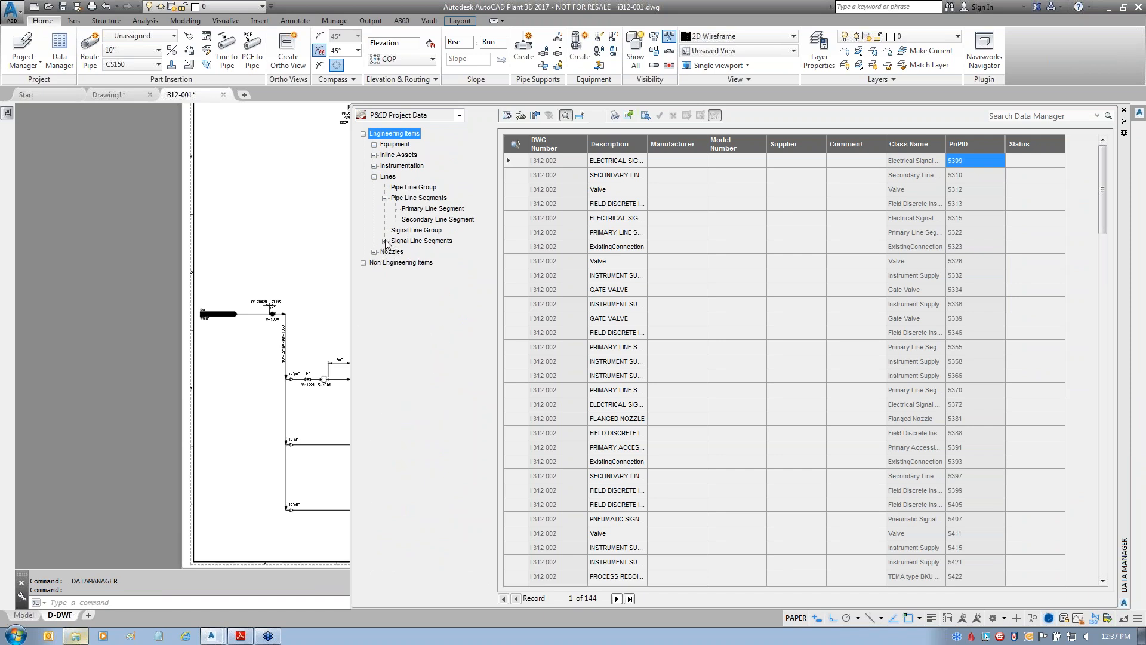
- List the primary line segments, widen the Tag column to fit its contents, and sort the records by tag
click(431, 209)
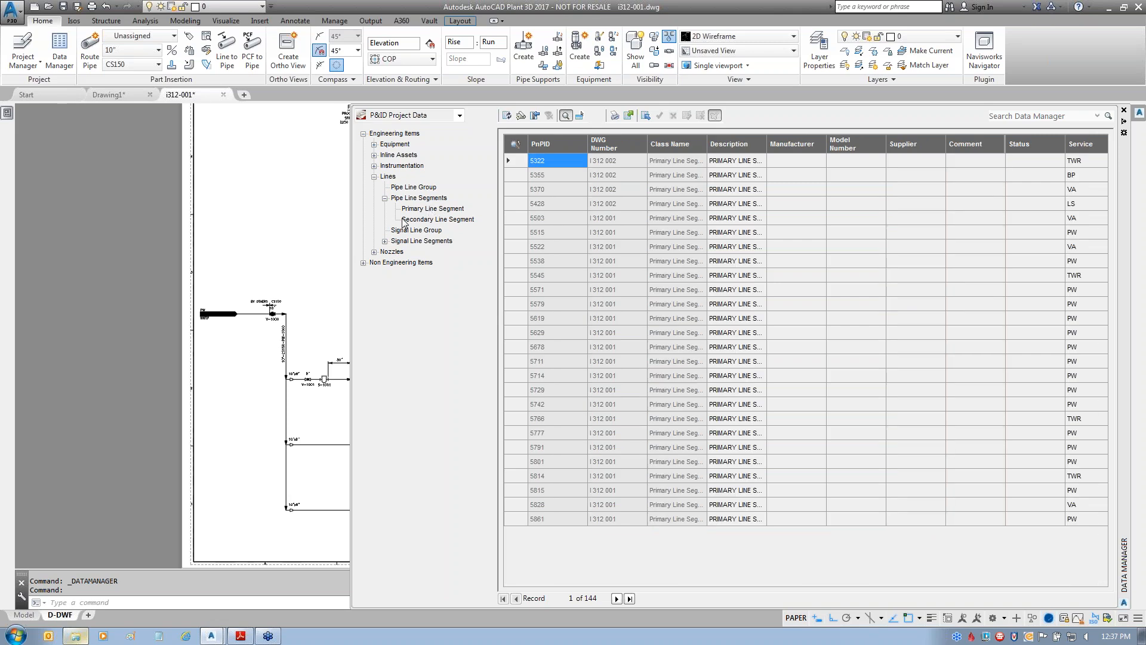
click(430, 210)
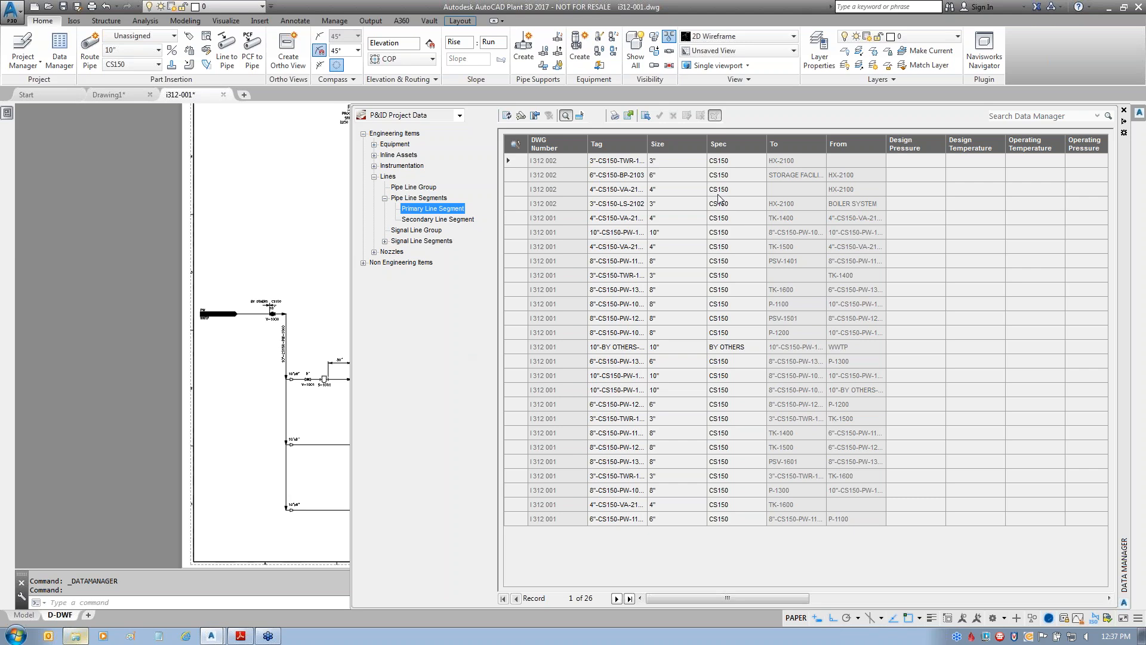
click(648, 143)
double_click(649, 144)
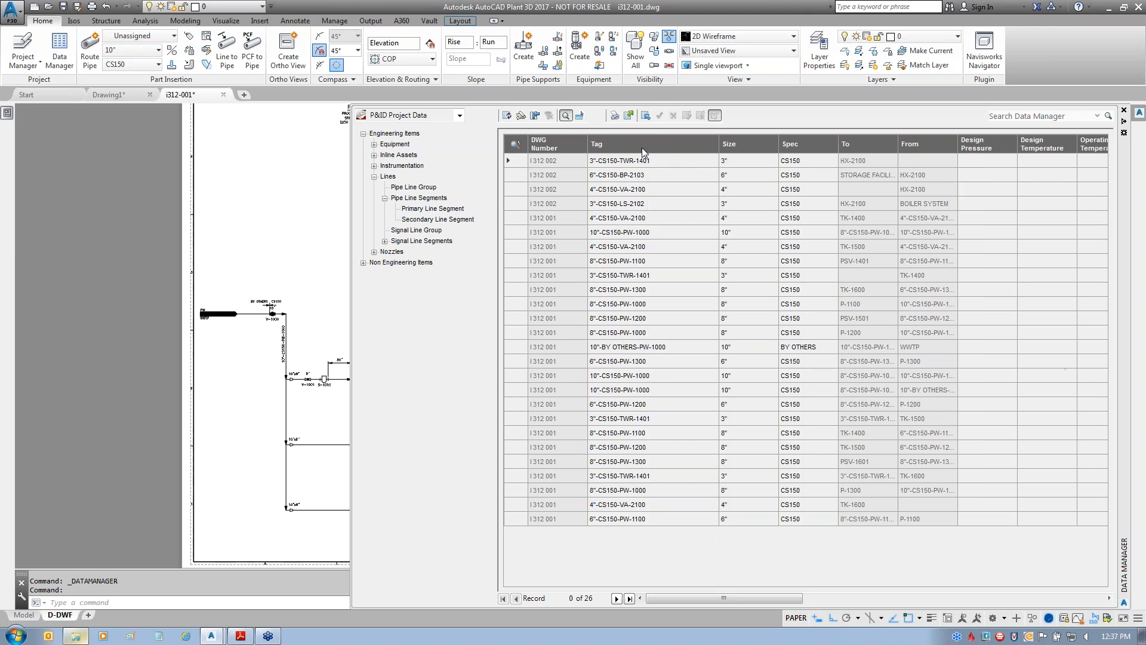
click(642, 148)
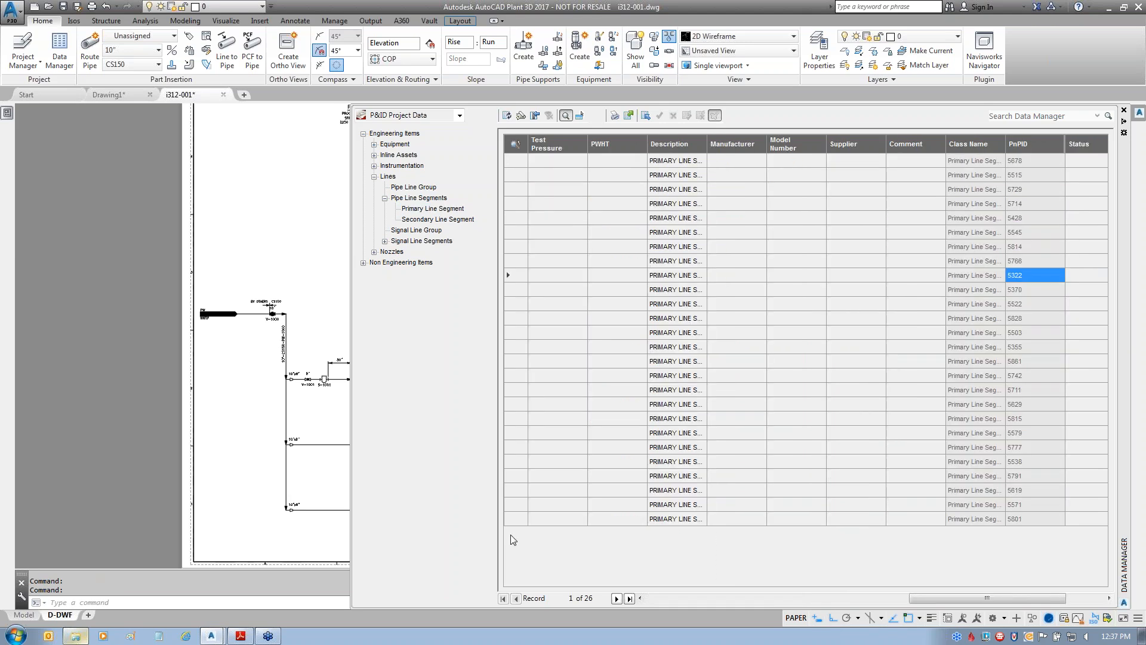
click(804, 599)
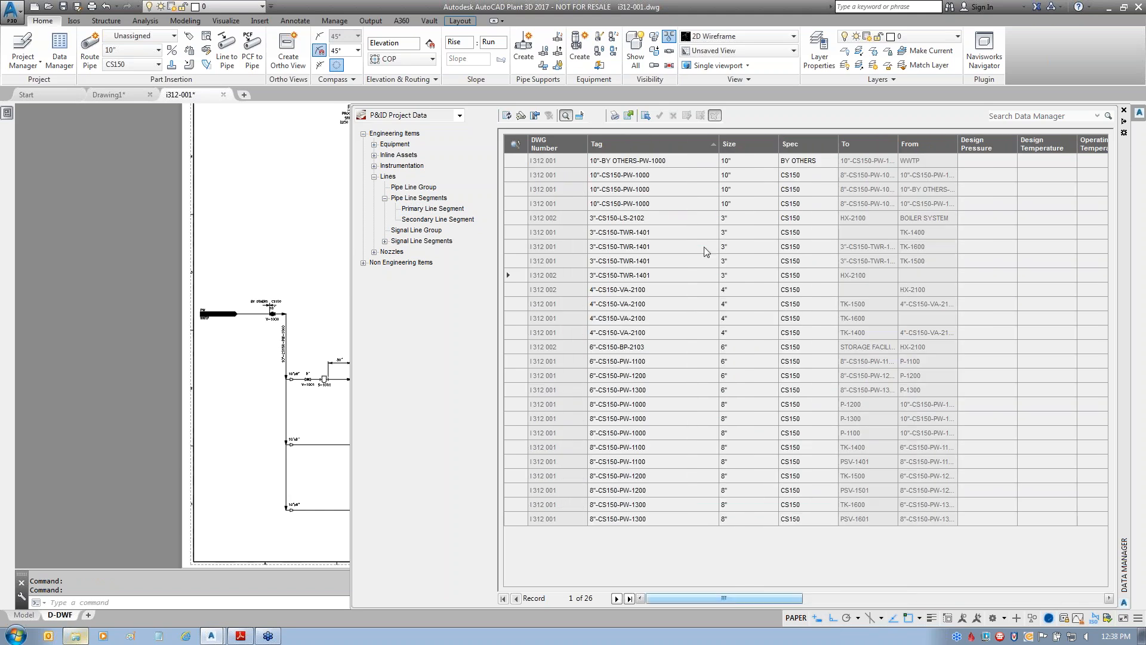
- Examine the individual 10" primary line segment records belonging to line PW-1000
click(656, 204)
click(676, 190)
click(677, 176)
click(687, 161)
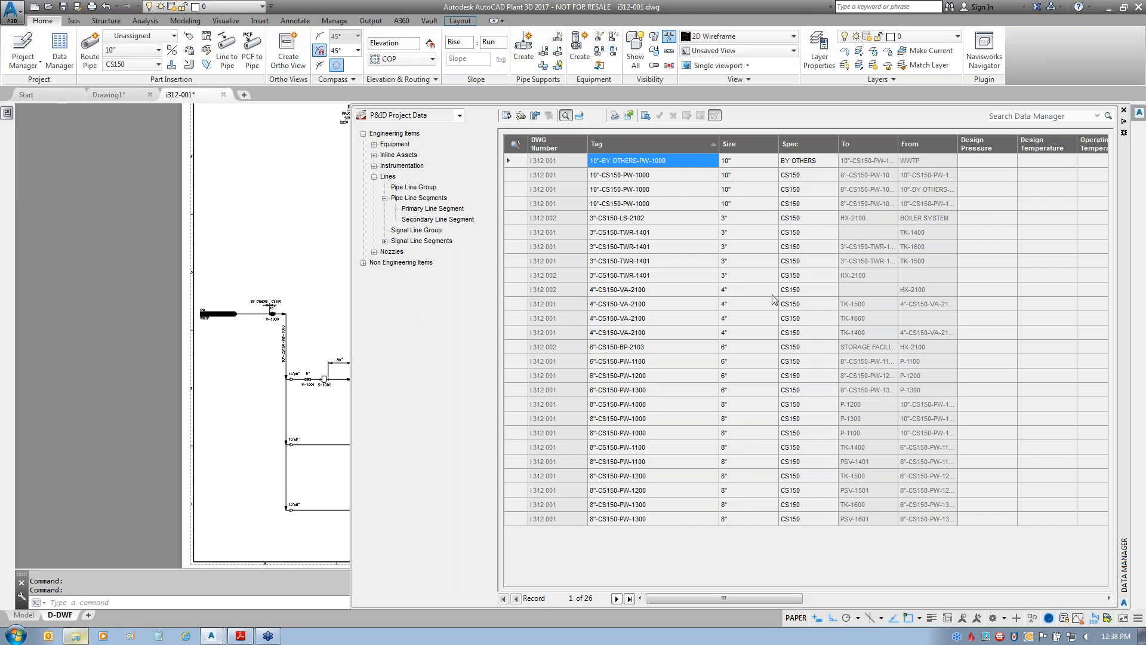
- Examine the MaxPressure, MaxTemperature and DwgNum columns of the Pipe Line Group records, and close the Data Manager
click(416, 188)
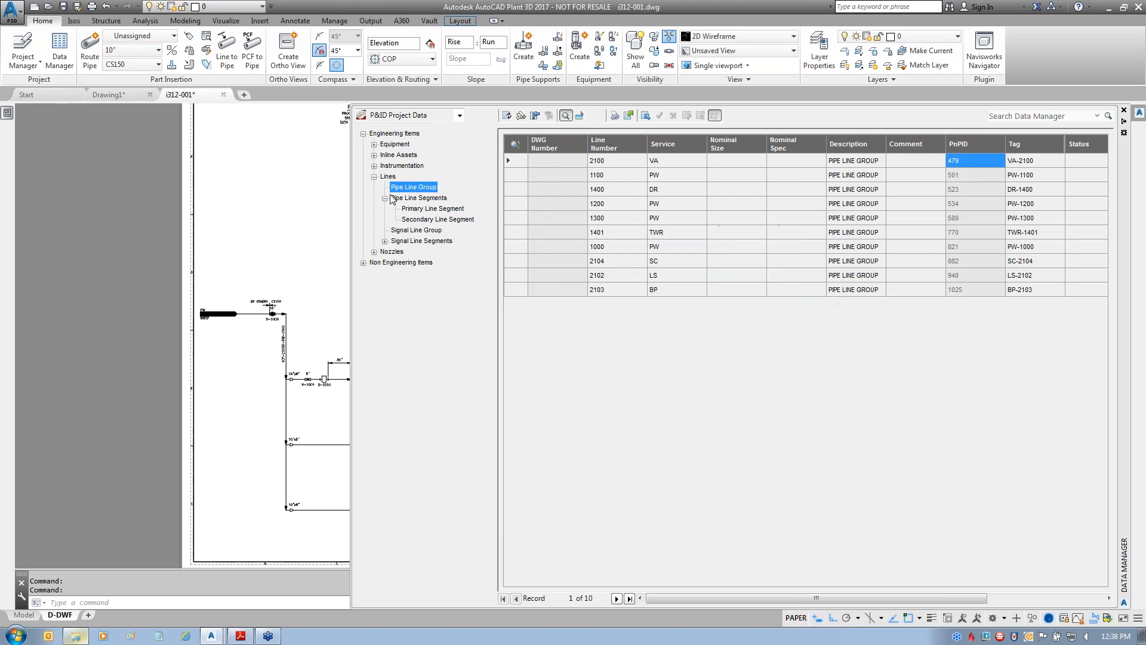
click(385, 198)
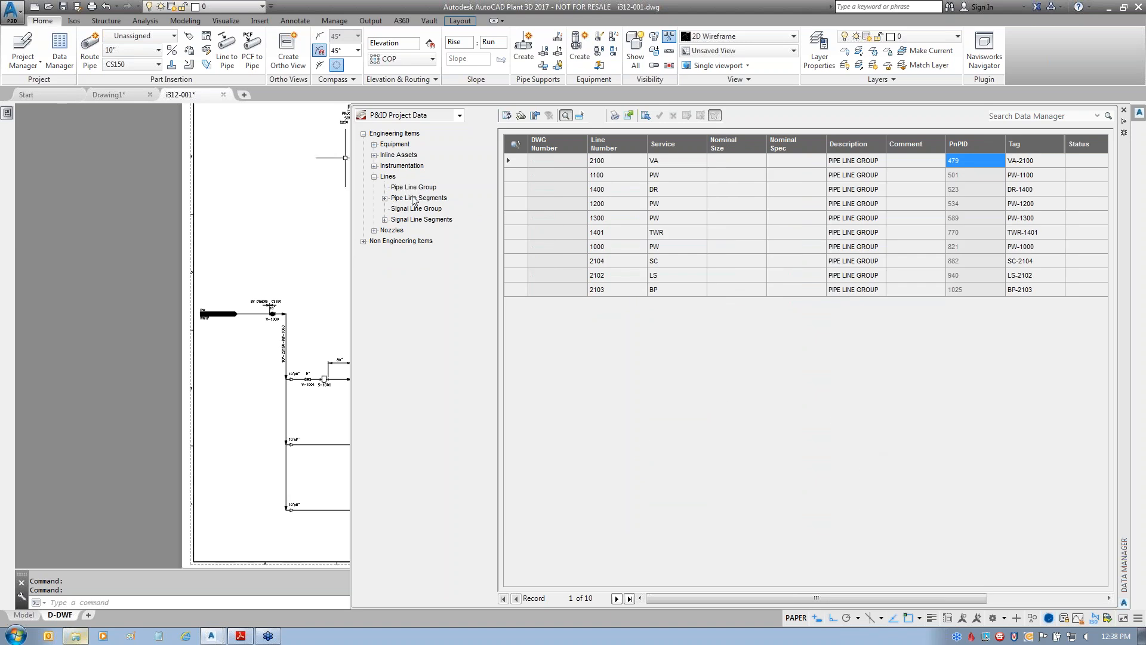
click(1043, 599)
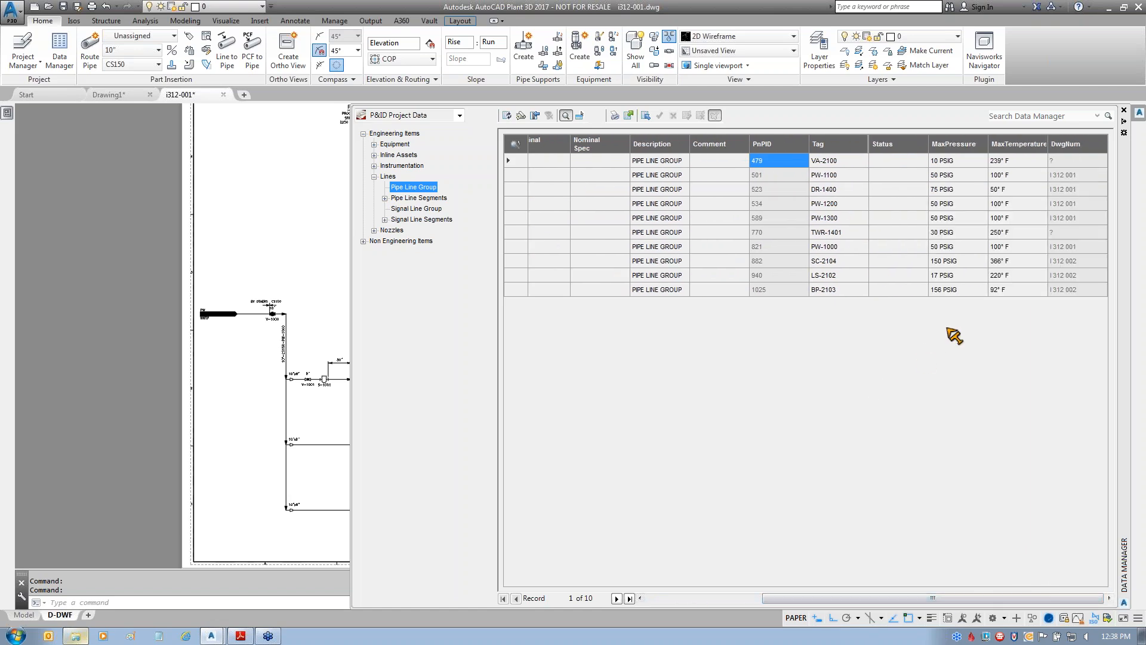
drag(948, 306, 942, 374)
drag(1000, 306, 1004, 369)
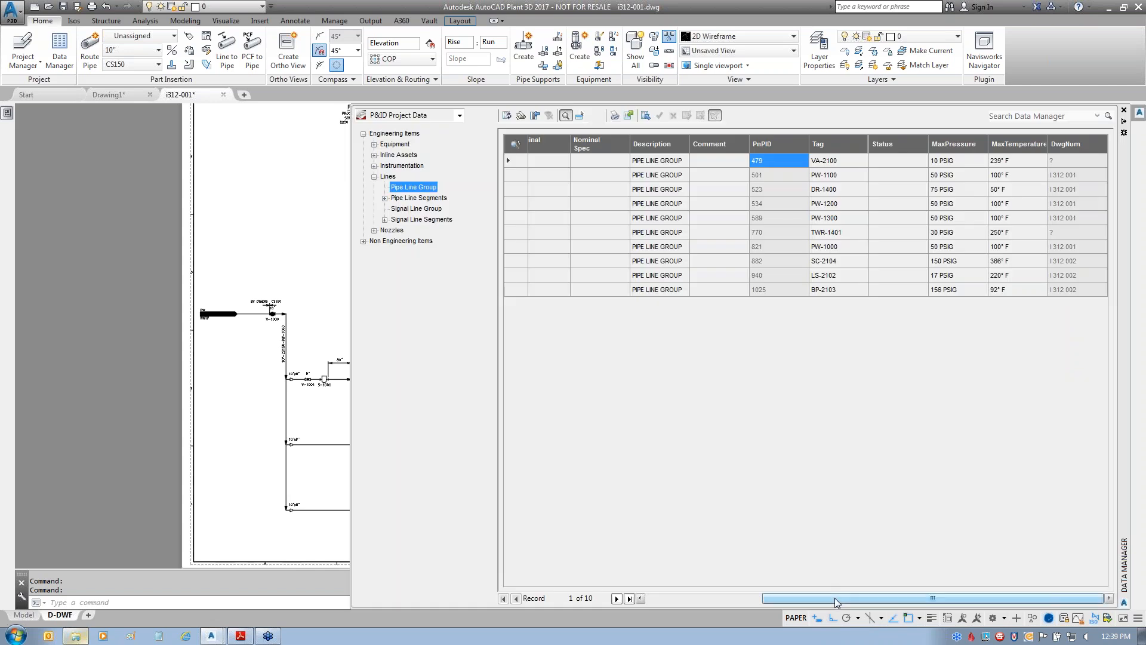
drag(835, 601, 702, 619)
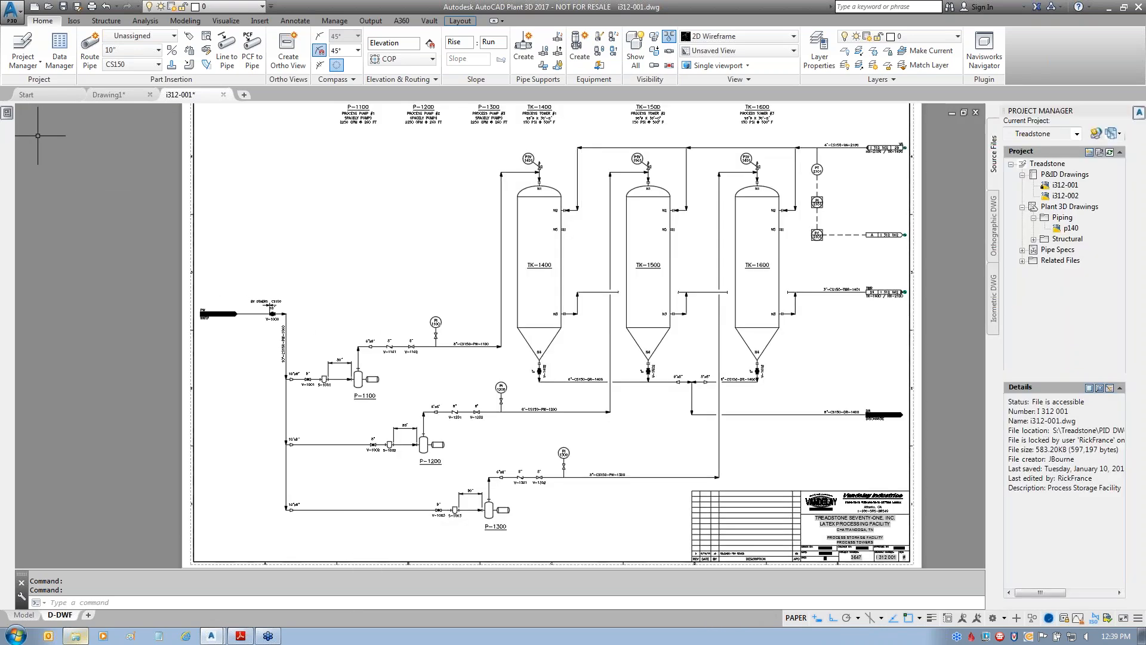
- Open the Treadstone project's setup at the P&ID class definition for Pipe Line Group
click(1044, 165)
right_click(1044, 168)
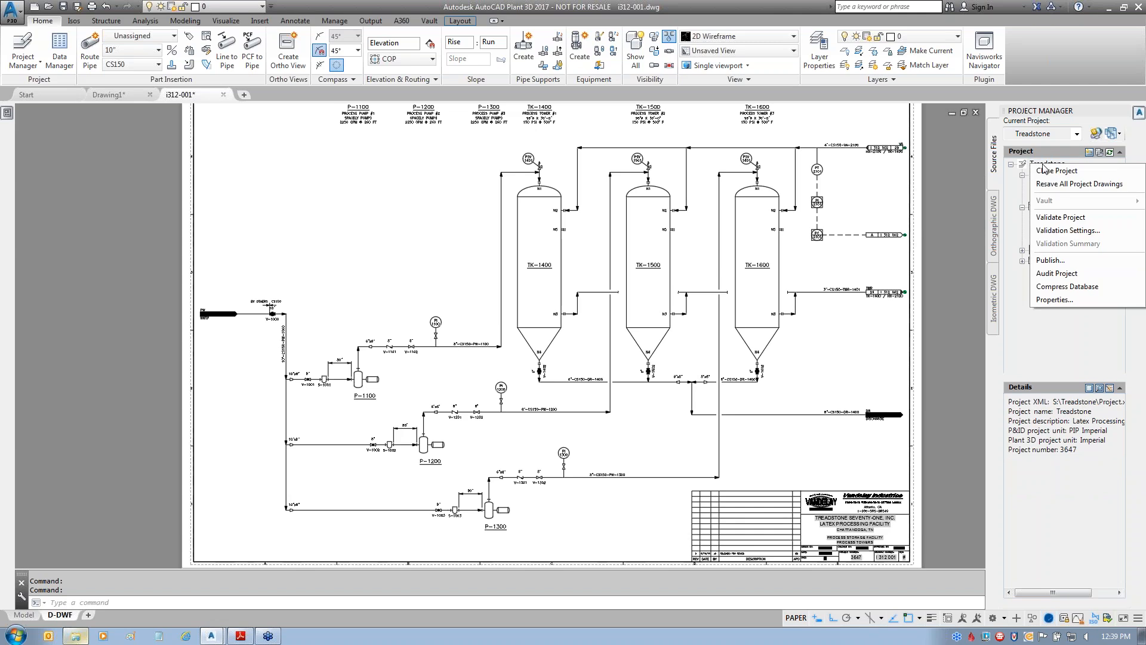
click(1051, 299)
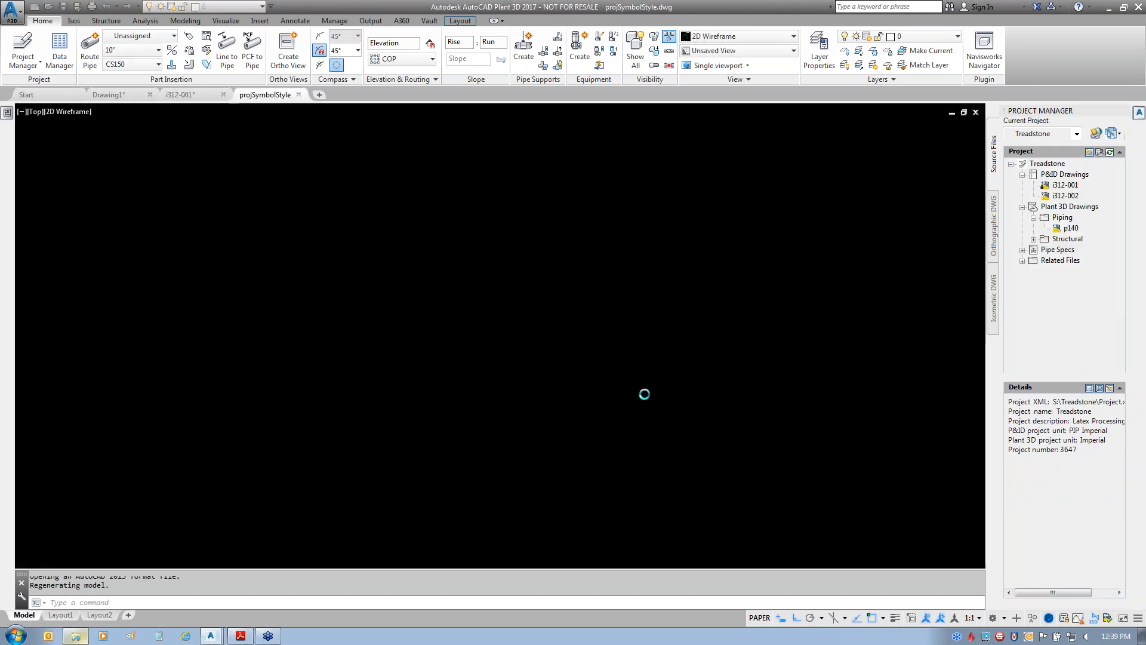
click(196, 214)
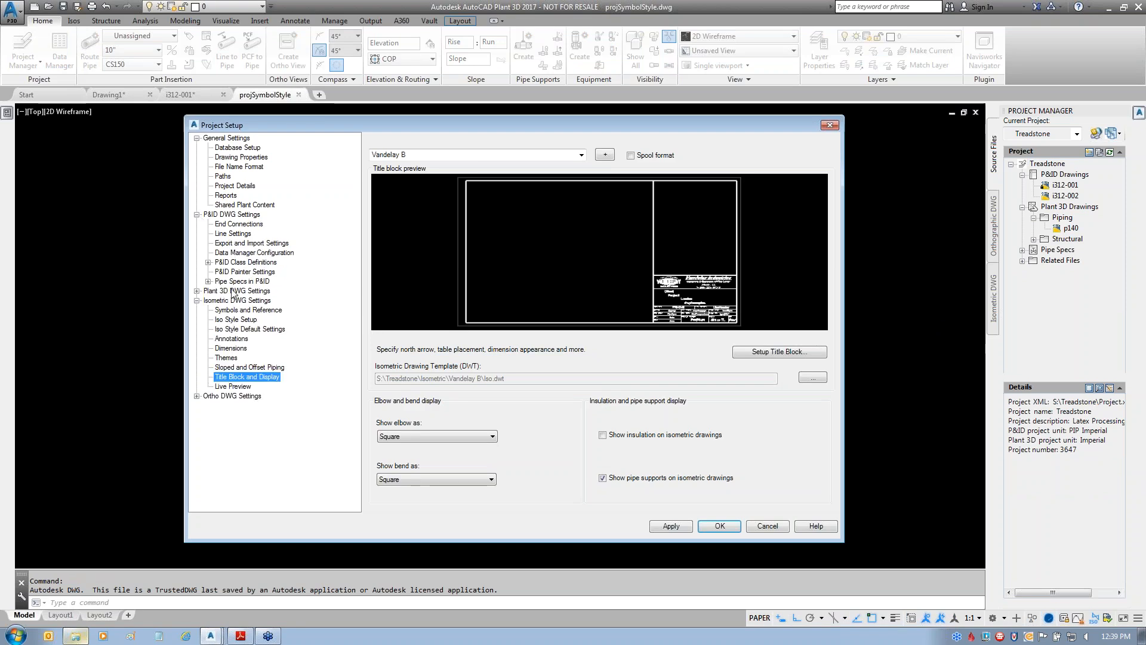
click(208, 263)
click(251, 292)
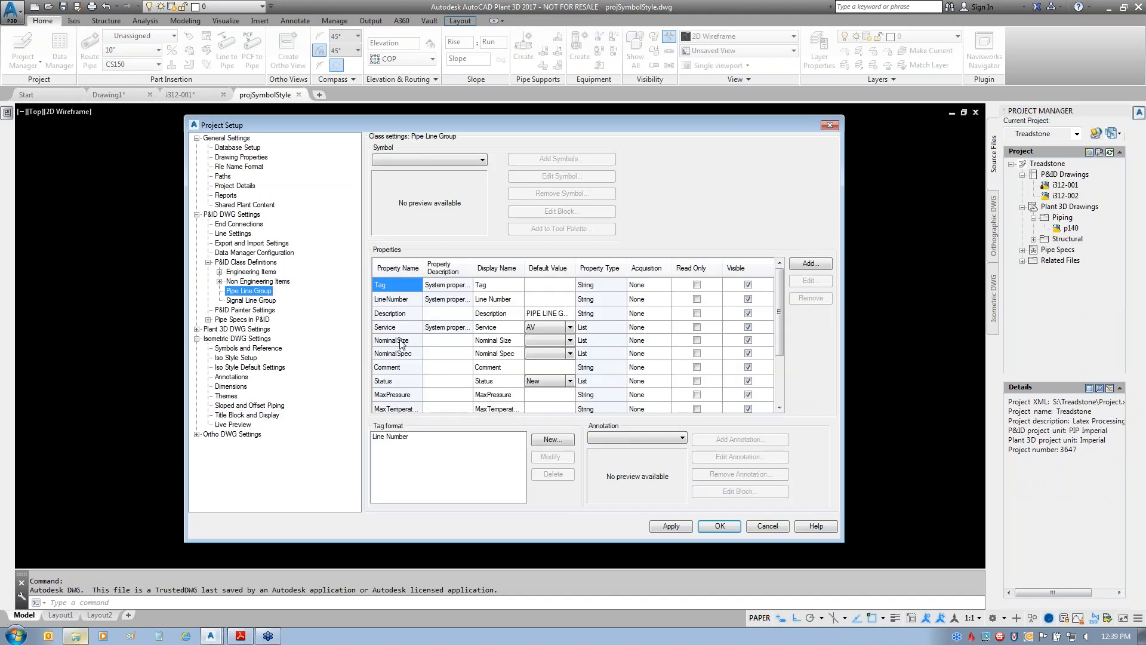
- Widen the Property Name column and examine the MaxPressure, MaxTemperature and DwgNum properties of the Pipe Line Group class
drag(780, 310, 783, 360)
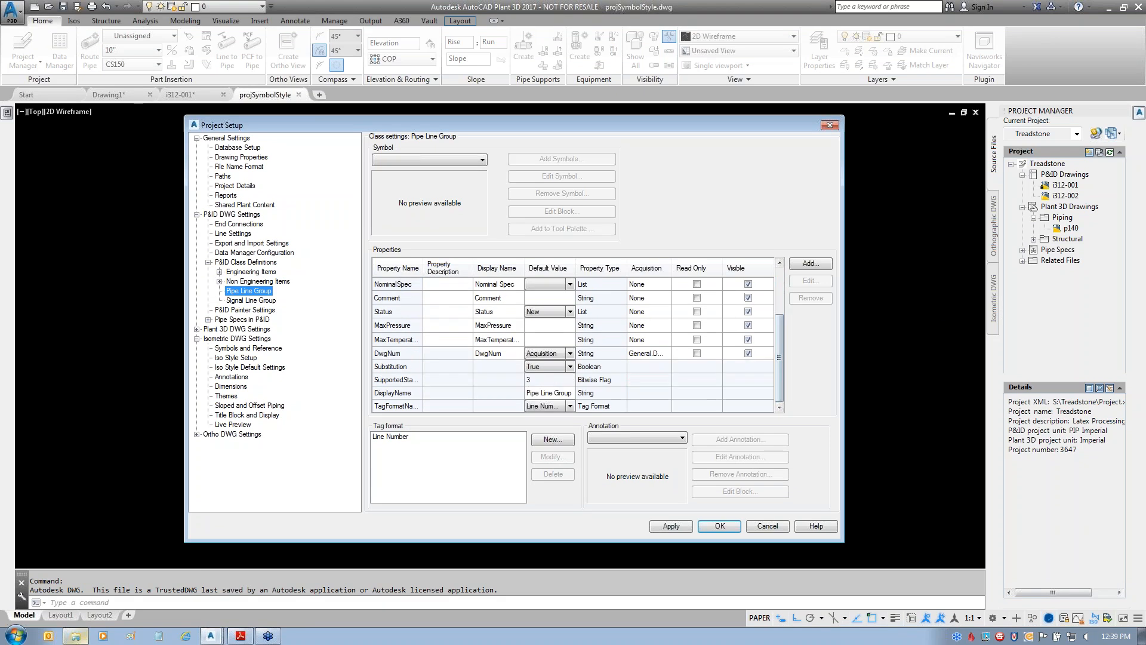
drag(423, 270, 474, 270)
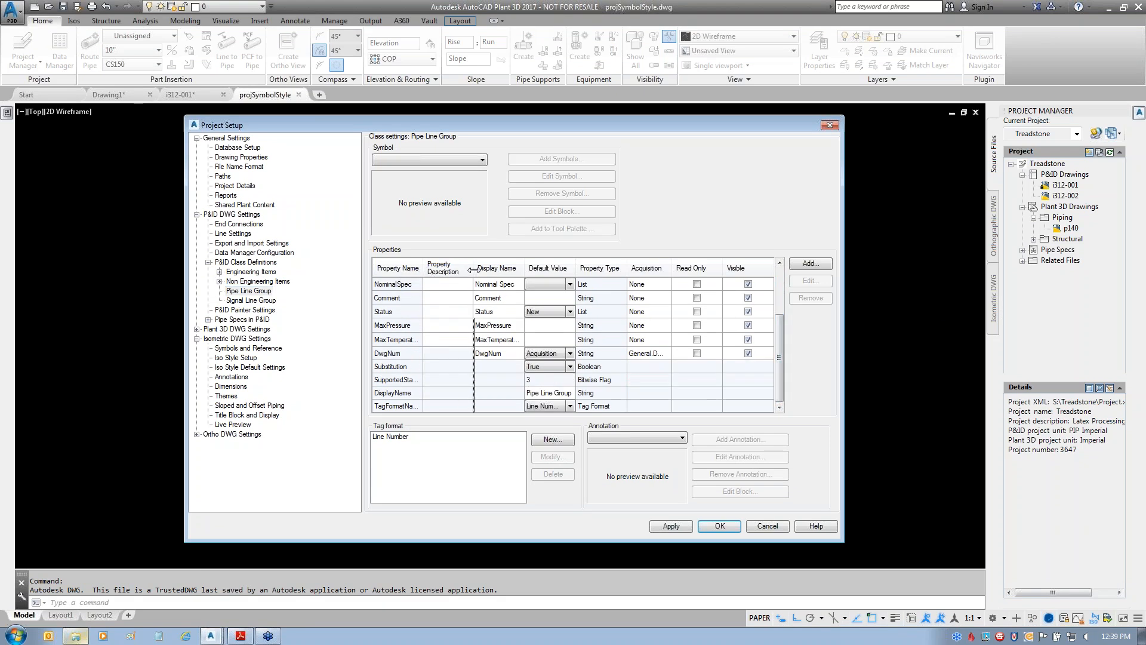
click(401, 325)
click(413, 340)
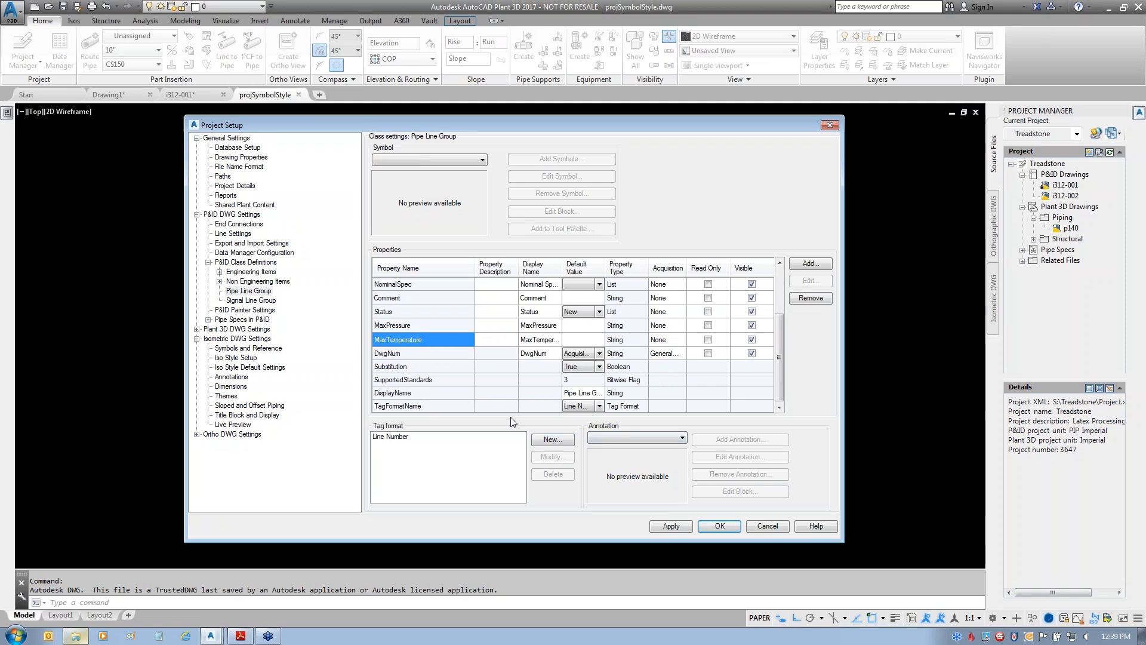
click(418, 357)
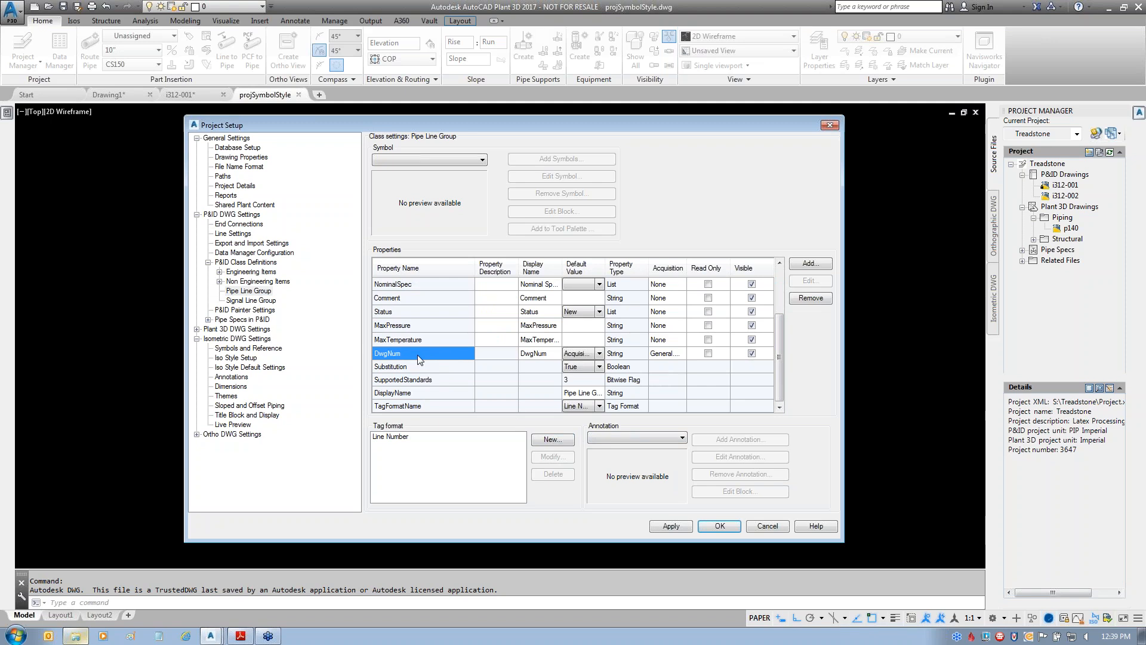
- Try adding a string property named MaxP to the Pipe Line Group class, and remove it again
click(810, 263)
drag(707, 181, 648, 241)
text(MaxP)
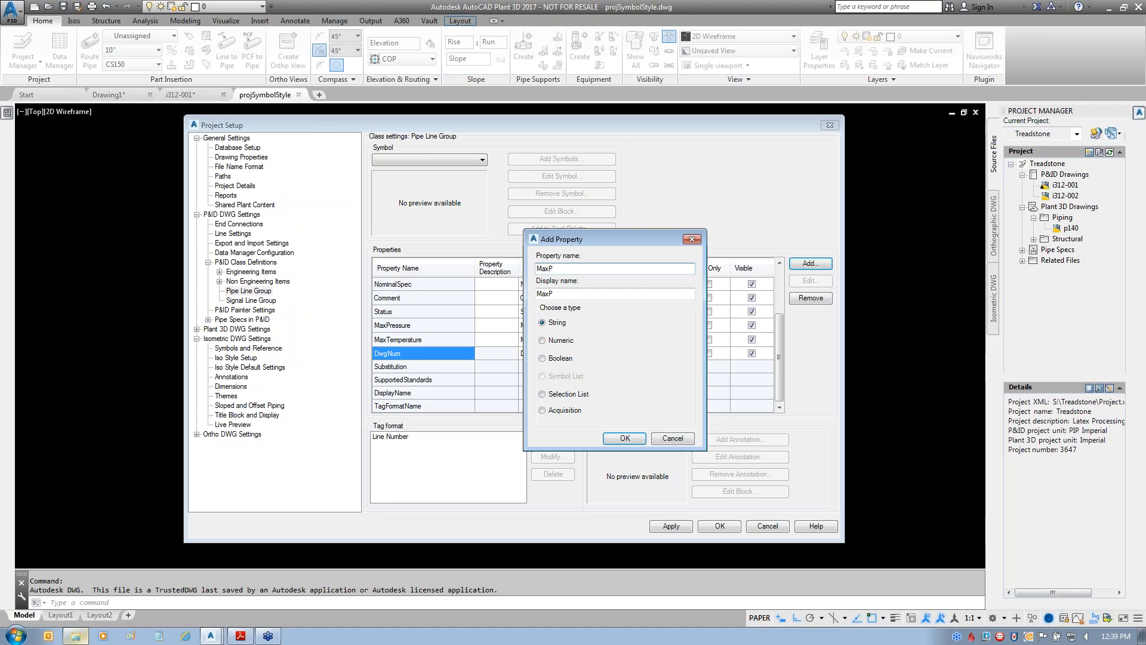
click(624, 438)
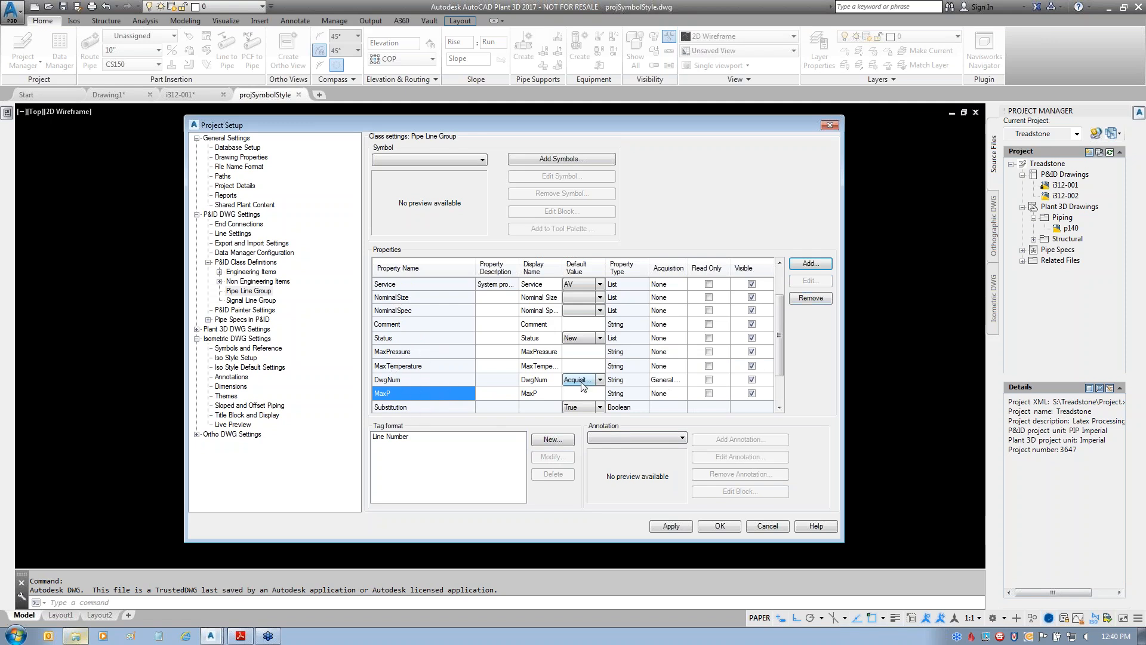
click(810, 299)
click(546, 366)
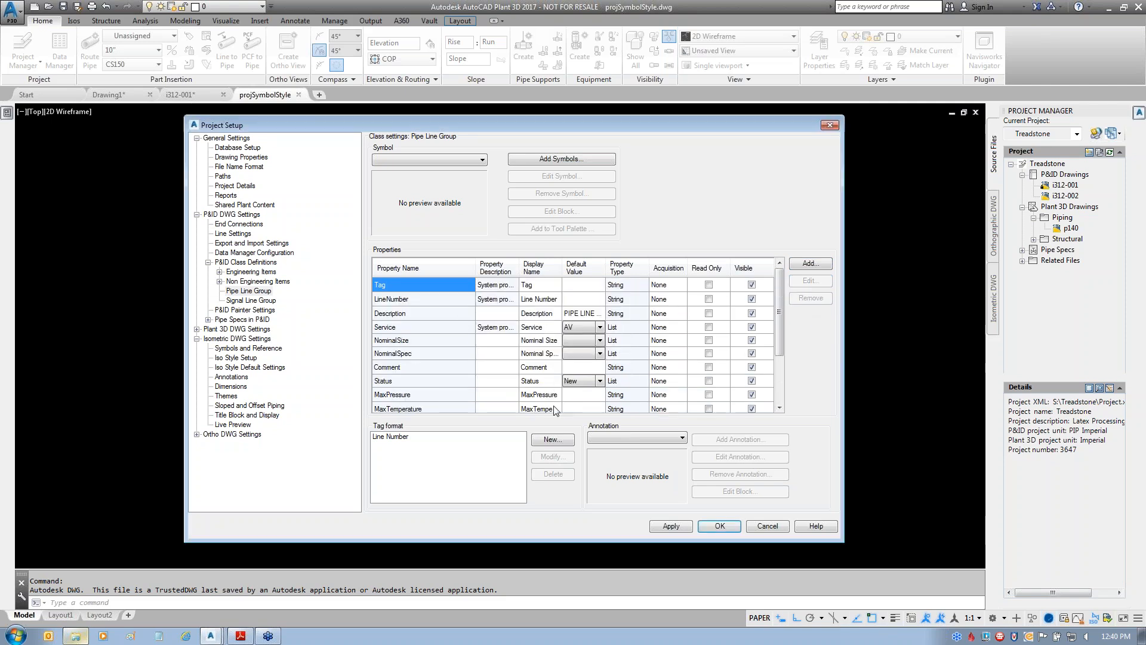
- Try adding an acquisition property named DN, sourced from the general DWG Number, to the Pipe Line Group class, and remove it again
click(812, 265)
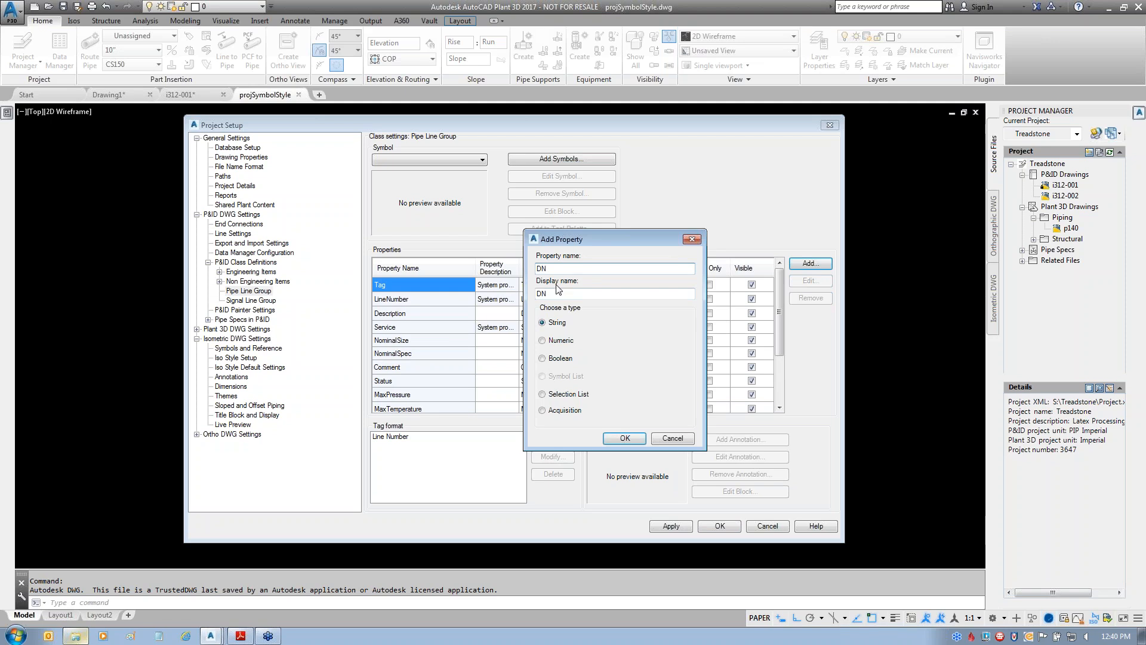
click(543, 410)
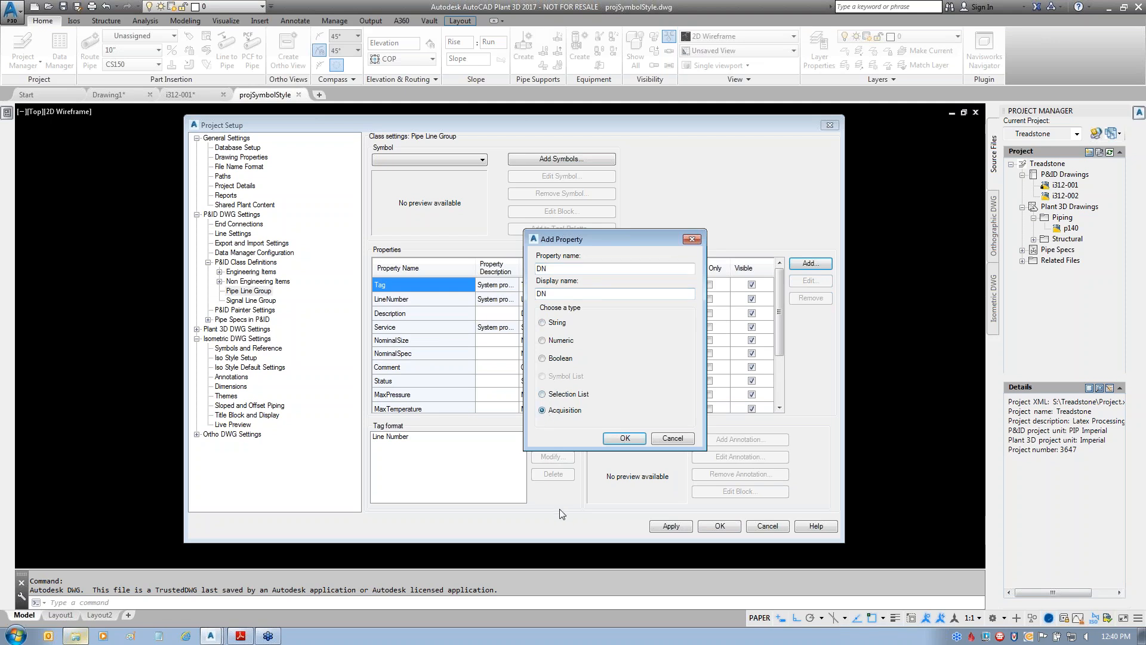
click(621, 440)
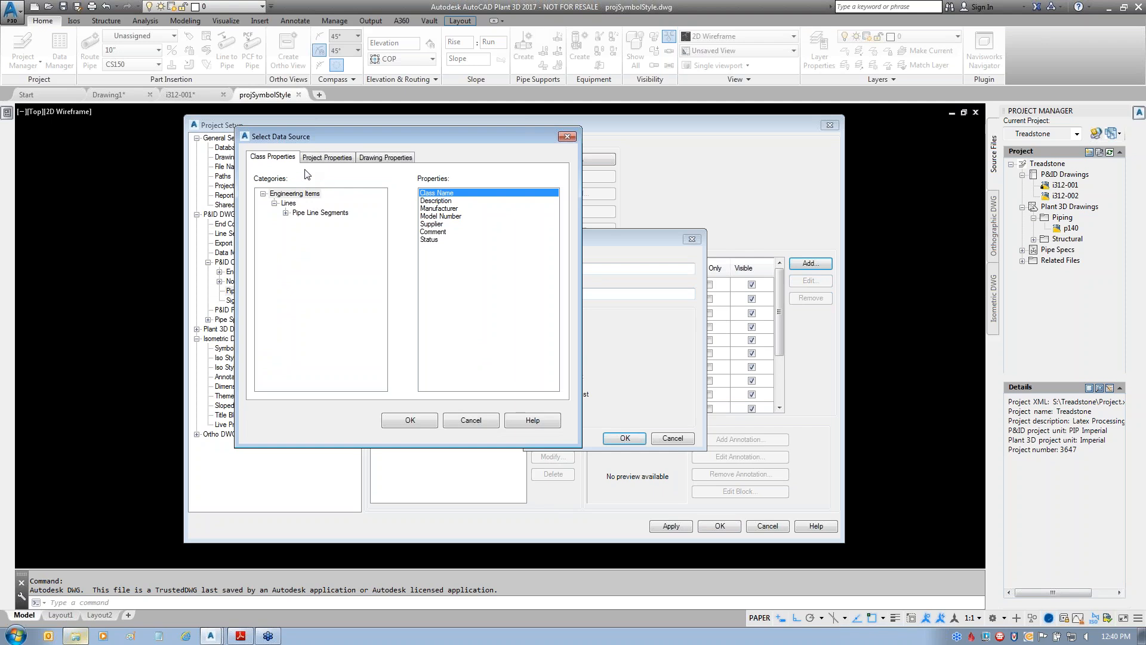
click(385, 157)
click(272, 202)
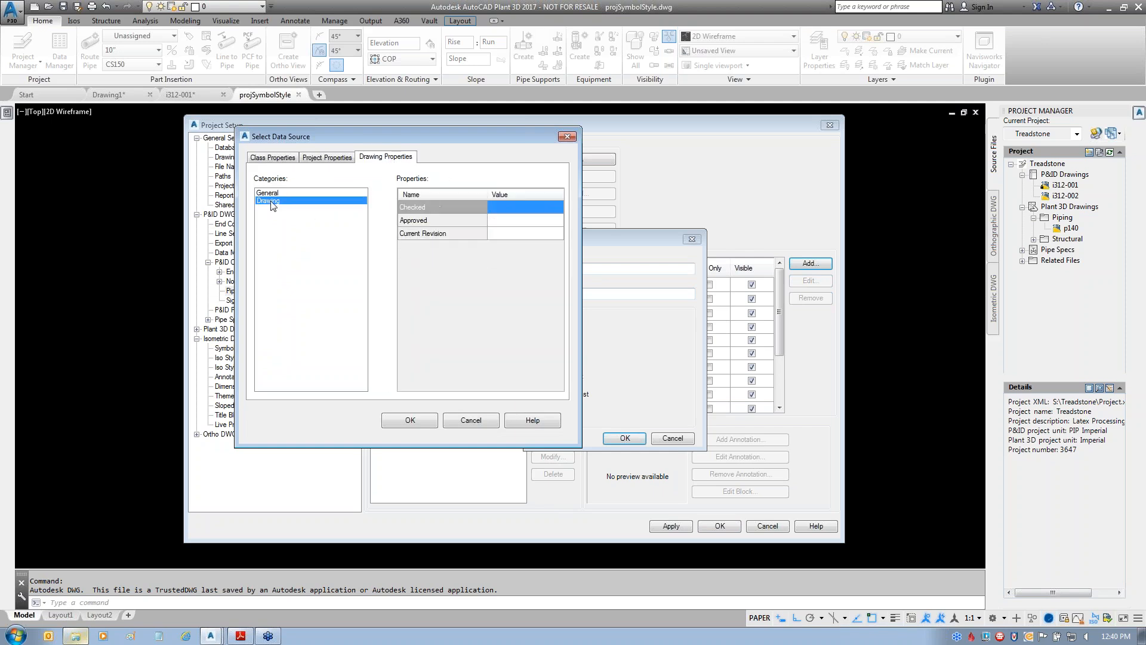
click(281, 192)
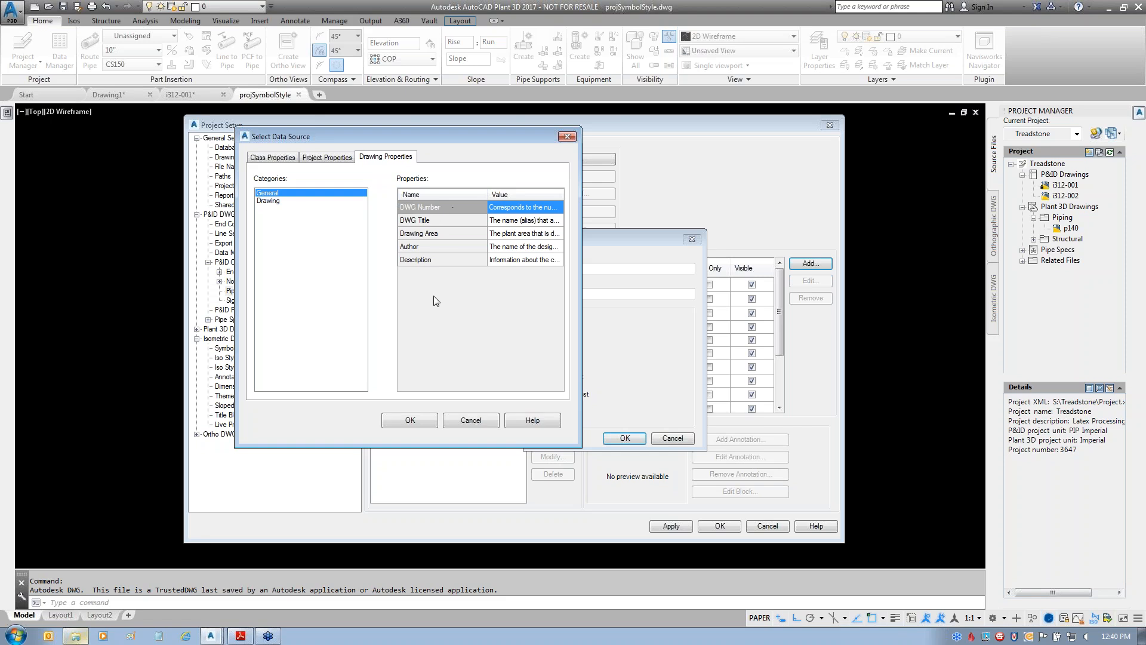
click(422, 422)
click(625, 437)
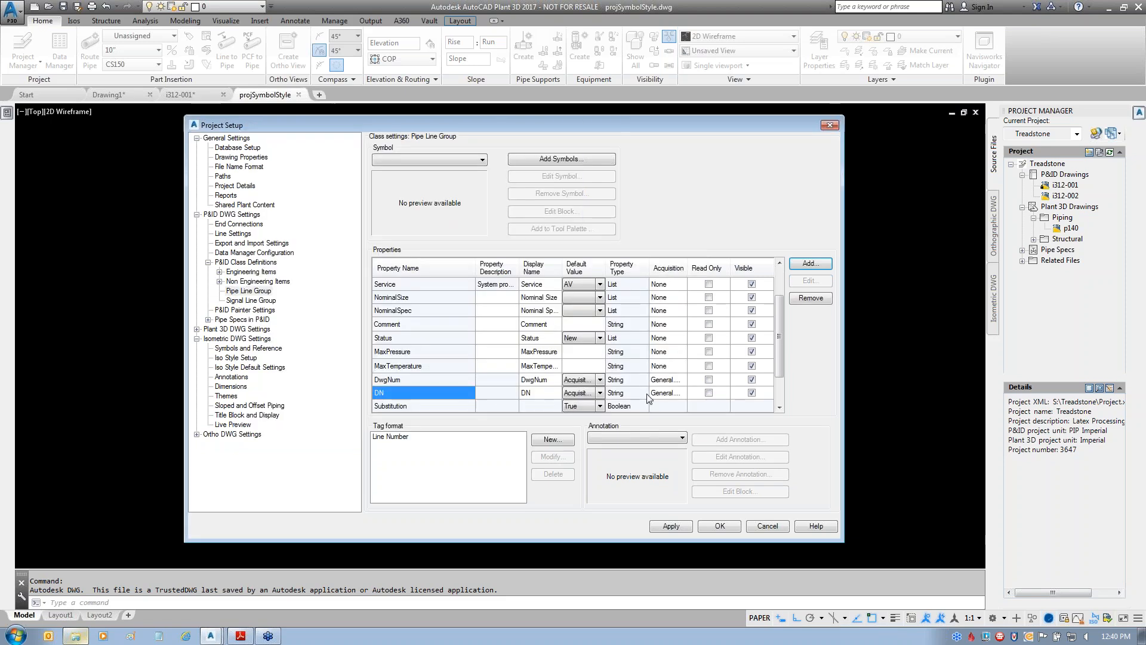
drag(688, 268, 747, 267)
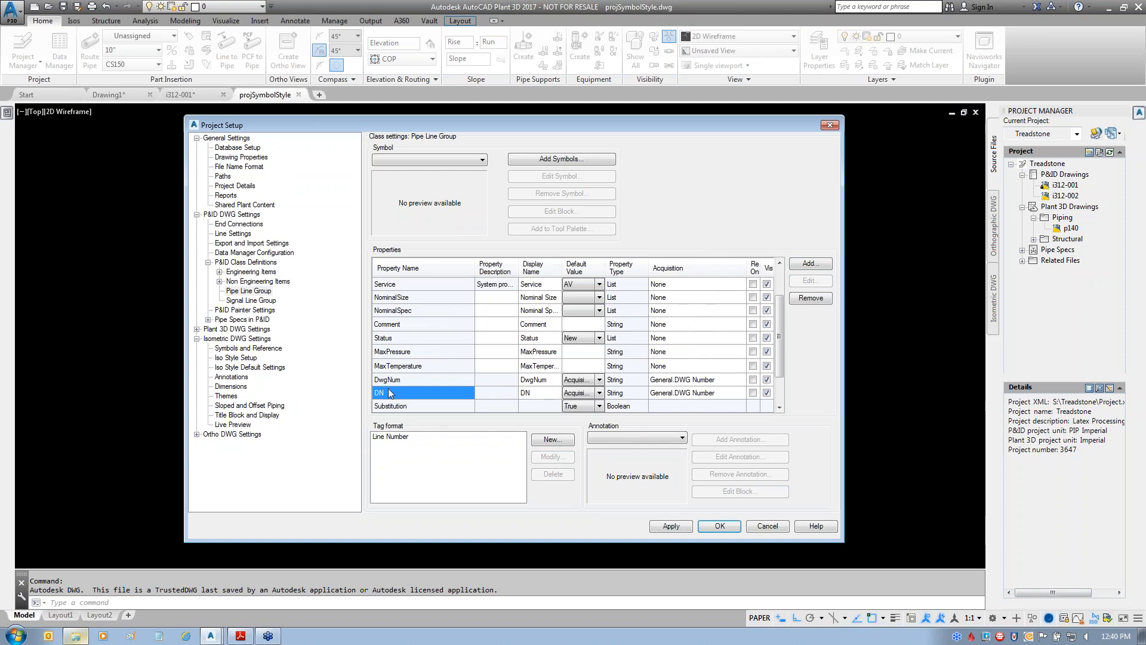
click(811, 298)
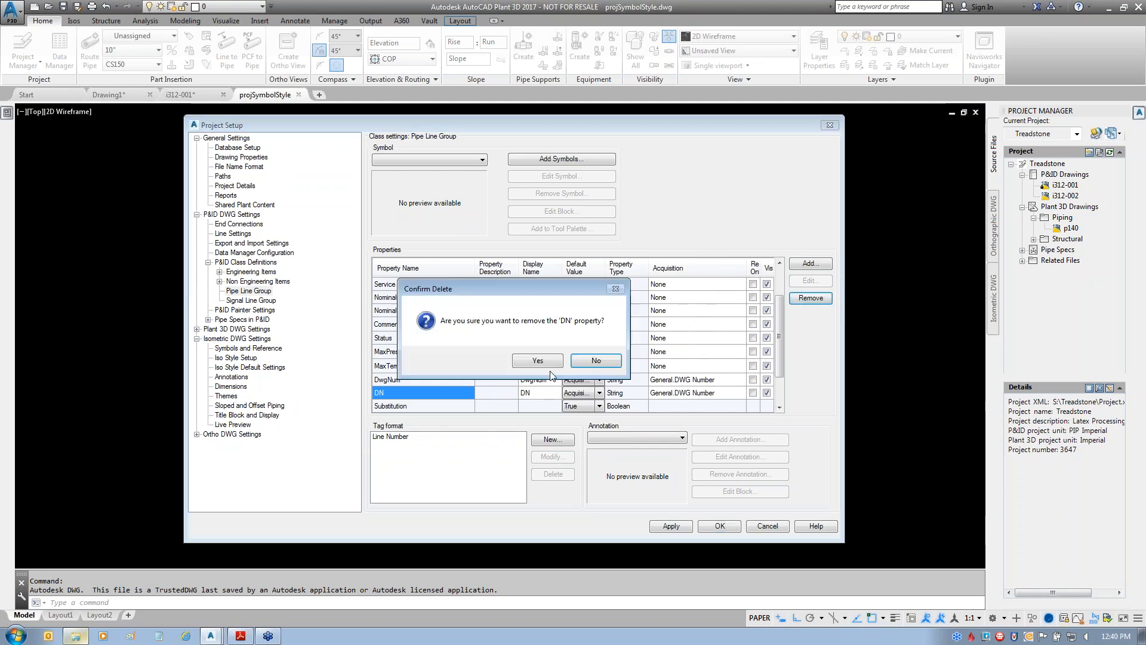
click(533, 361)
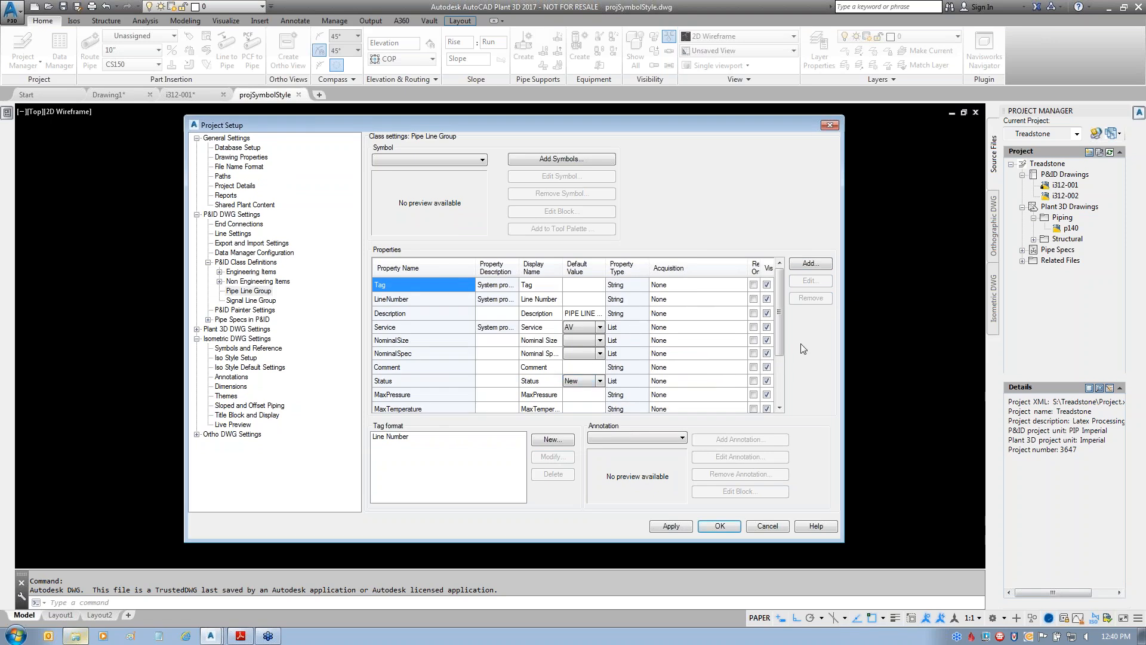
- Examine the remaining Pipe Line Group properties, including the acquisition source of DwgNum, and cancel the project setup
drag(779, 340, 780, 388)
click(256, 292)
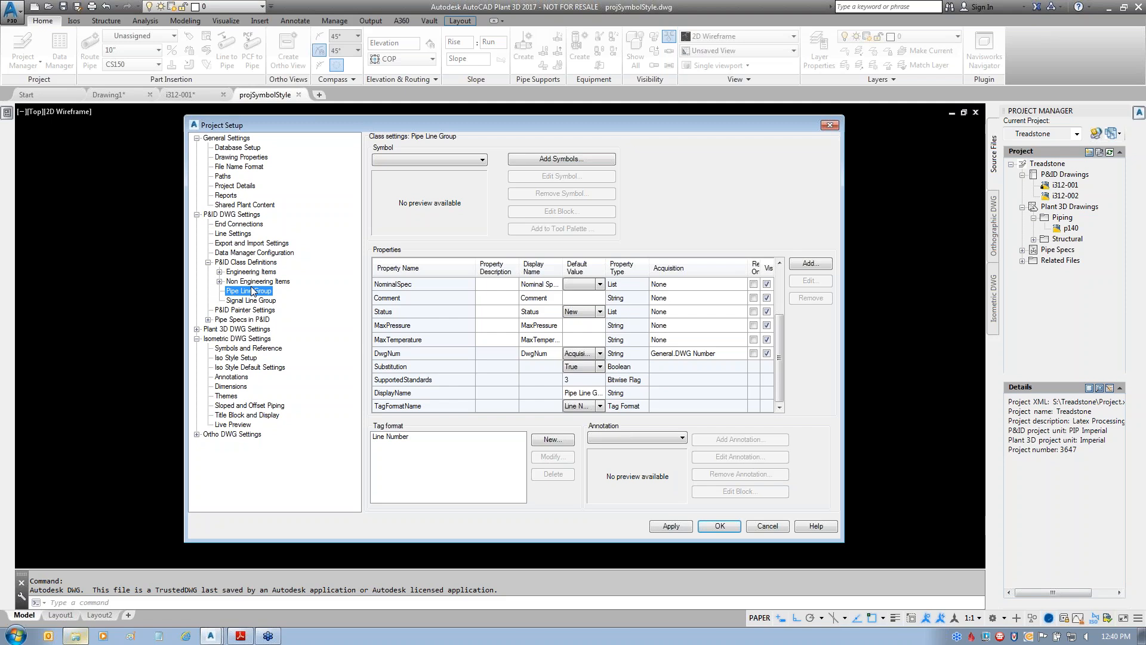
click(767, 529)
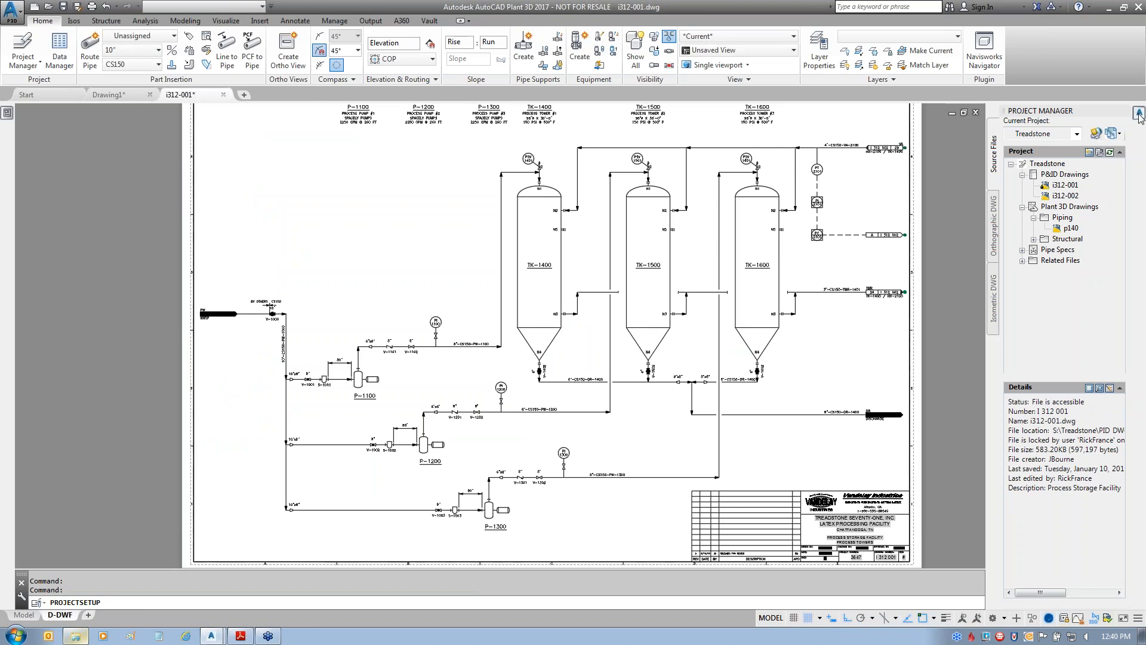
- Examine the DwgNum values of line groups VA-2100 and TWR-1401 in the Data Manager and their off-page connectors on drawing i312-001
mouse_move(1140, 118)
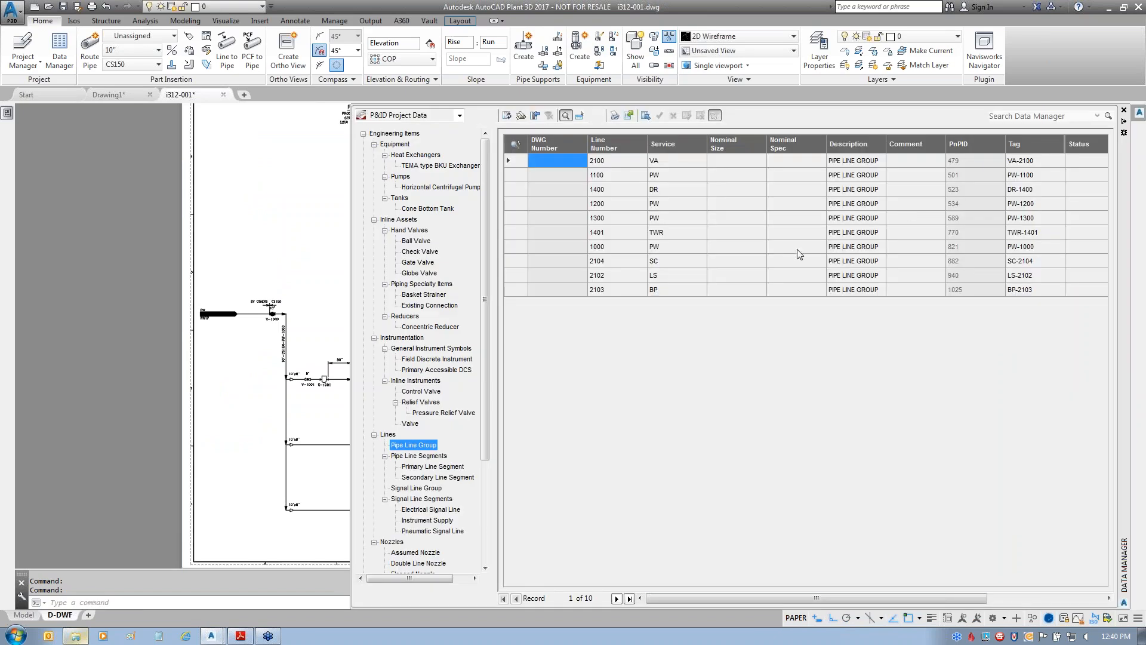
drag(861, 599, 1049, 612)
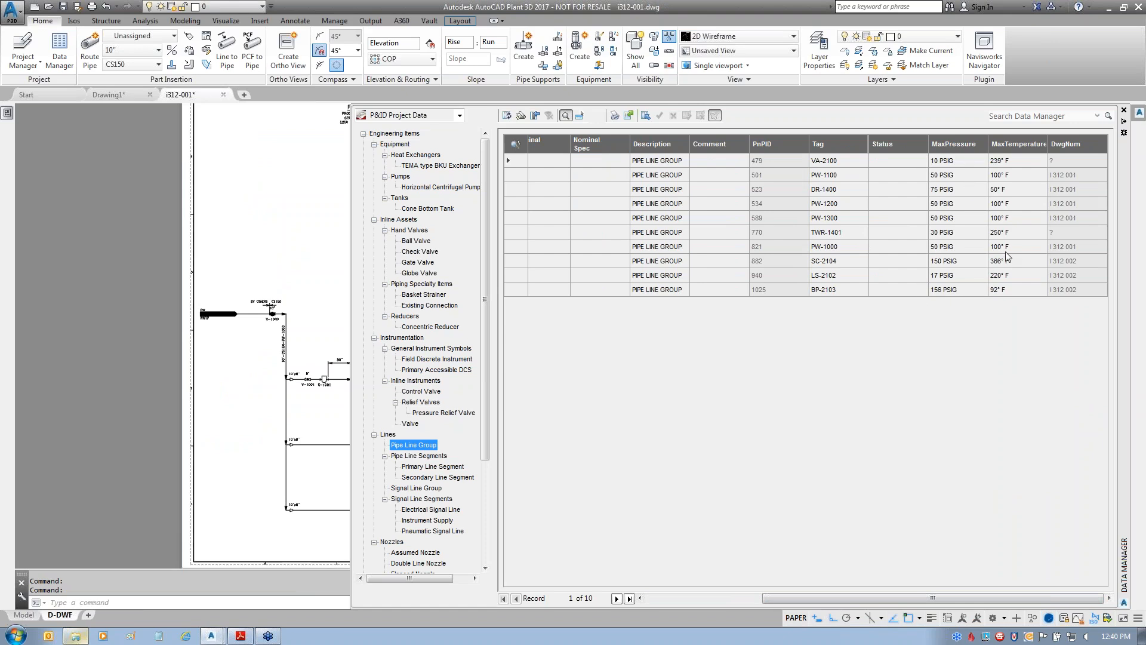
drag(1062, 232, 1100, 228)
drag(1063, 161, 1103, 160)
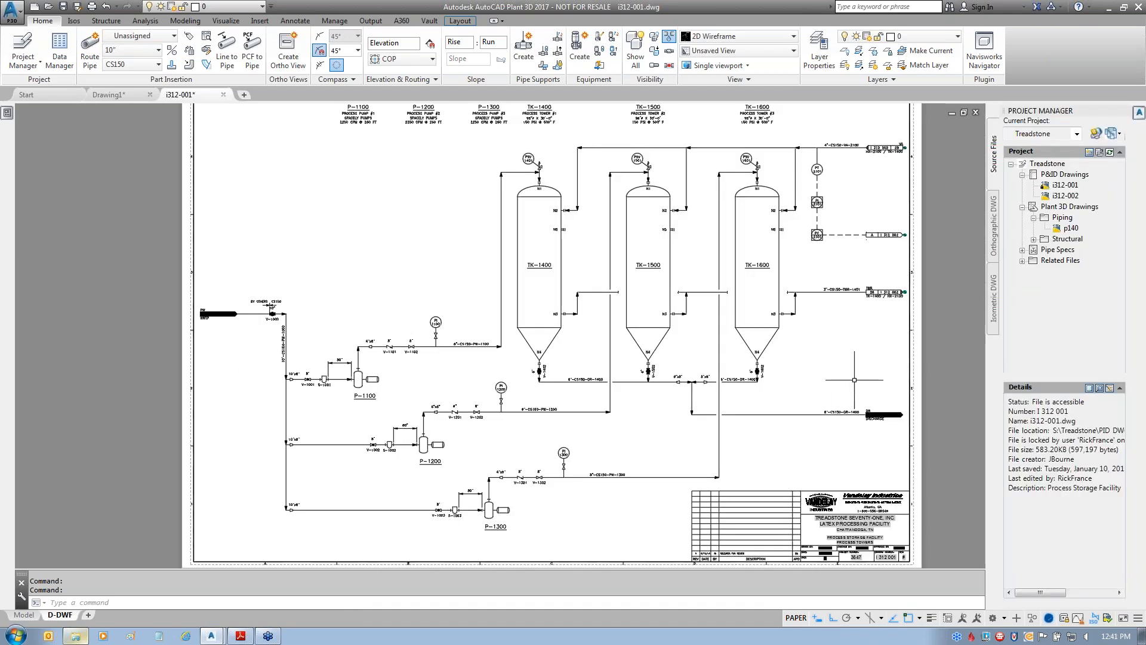
mouse_move(863, 263)
mouse_down()
mouse_move(932, 266)
mouse_move(877, 242)
mouse_up()
mouse_move(868, 132)
mouse_down()
mouse_move(865, 175)
mouse_move(858, 133)
mouse_up()
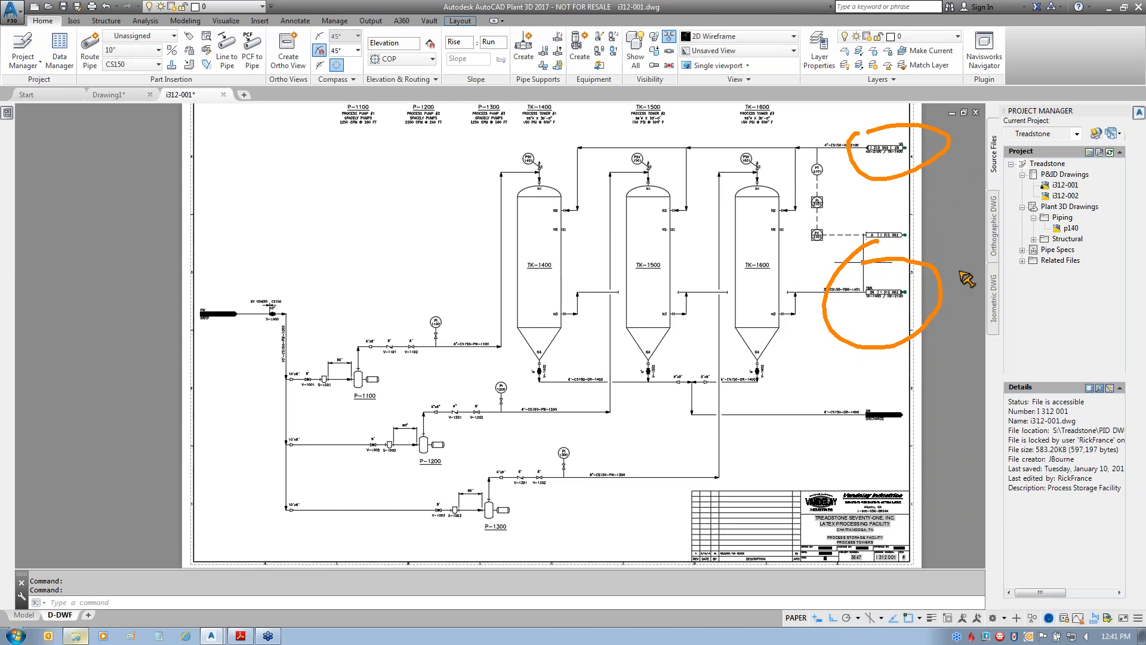
key(Escape)
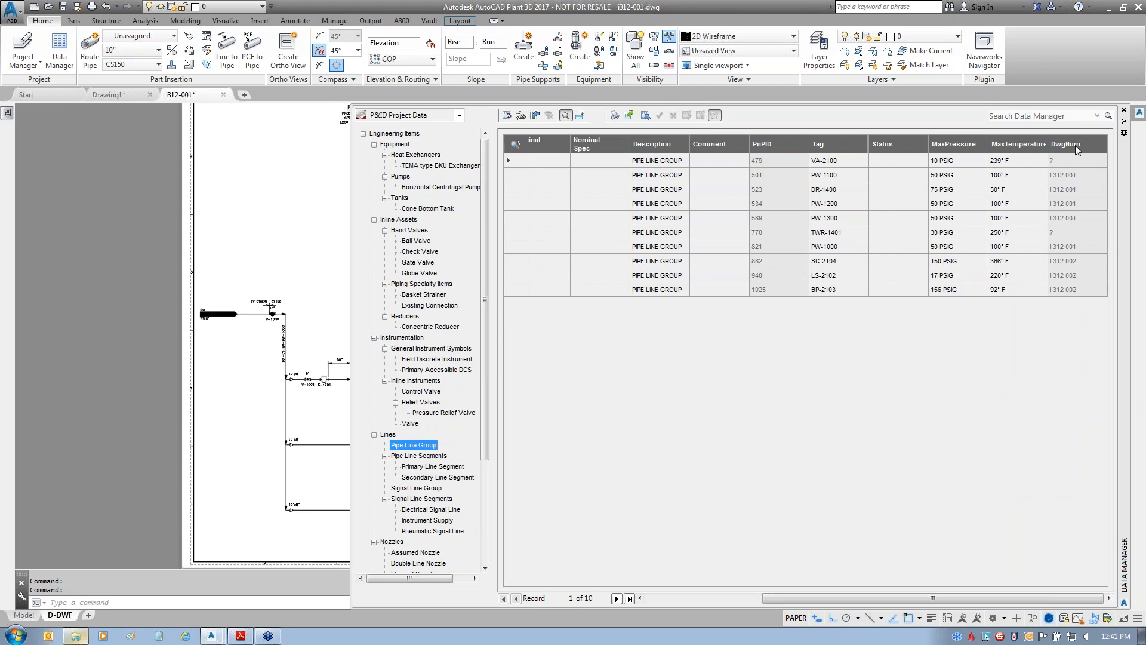
click(1062, 161)
click(1059, 230)
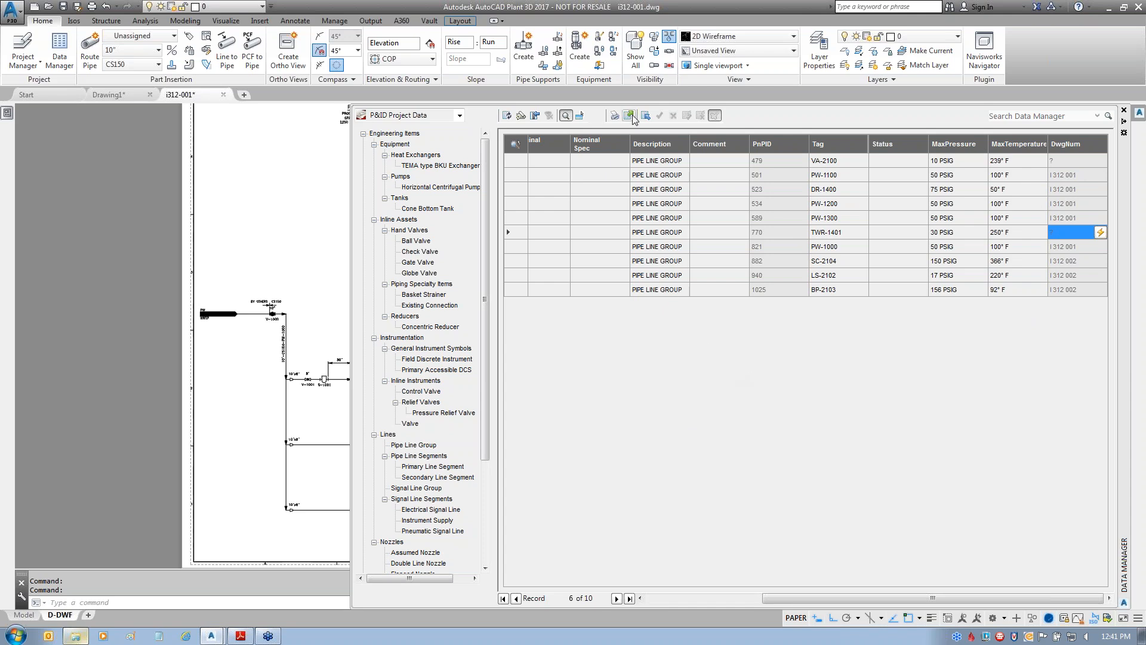
- Try exporting the displayed Pipe Line Group data, active node only, to Pipe Line Group.xls in the Isometric folder, and cancel the export
click(614, 118)
click(842, 286)
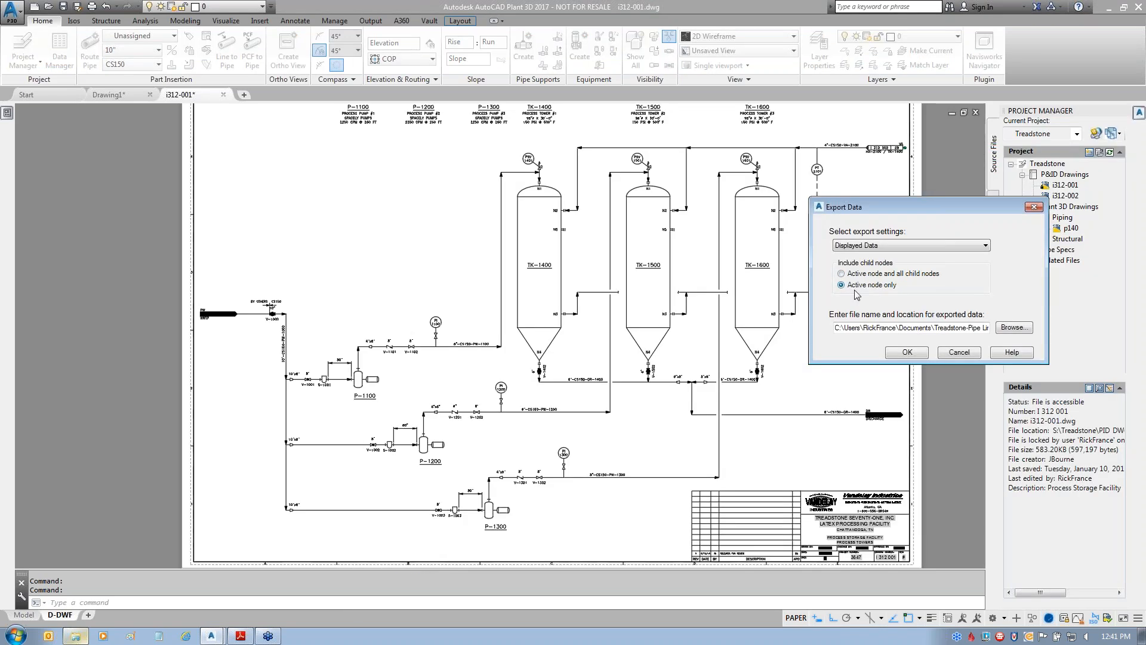
click(1035, 327)
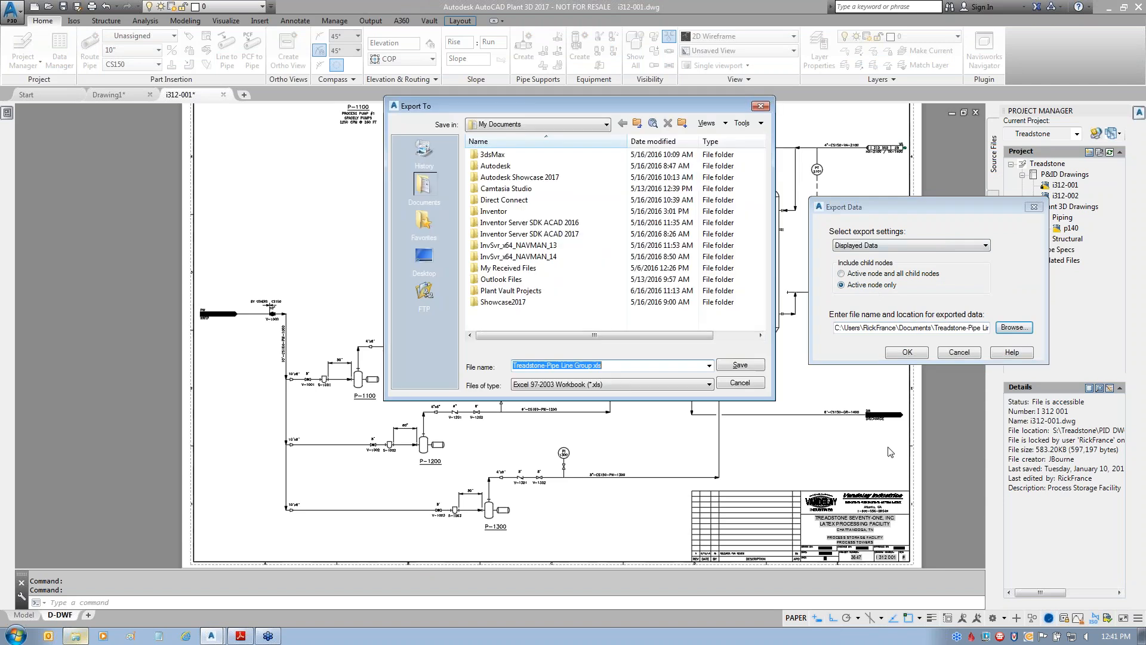
click(559, 125)
click(507, 182)
double_click(493, 167)
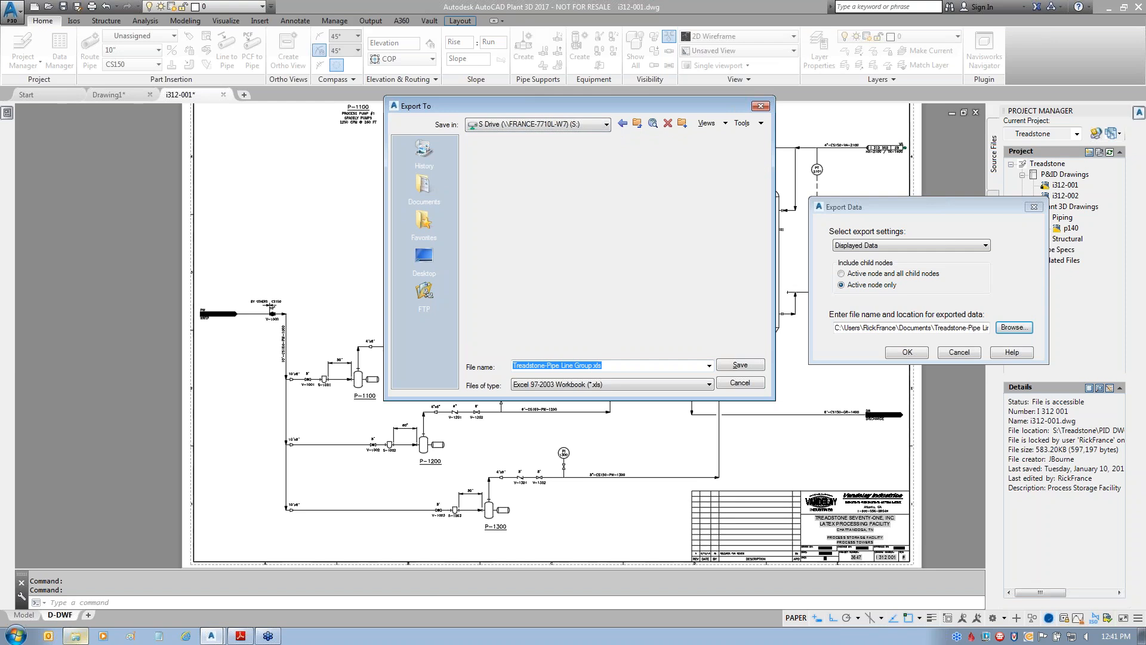
double_click(501, 189)
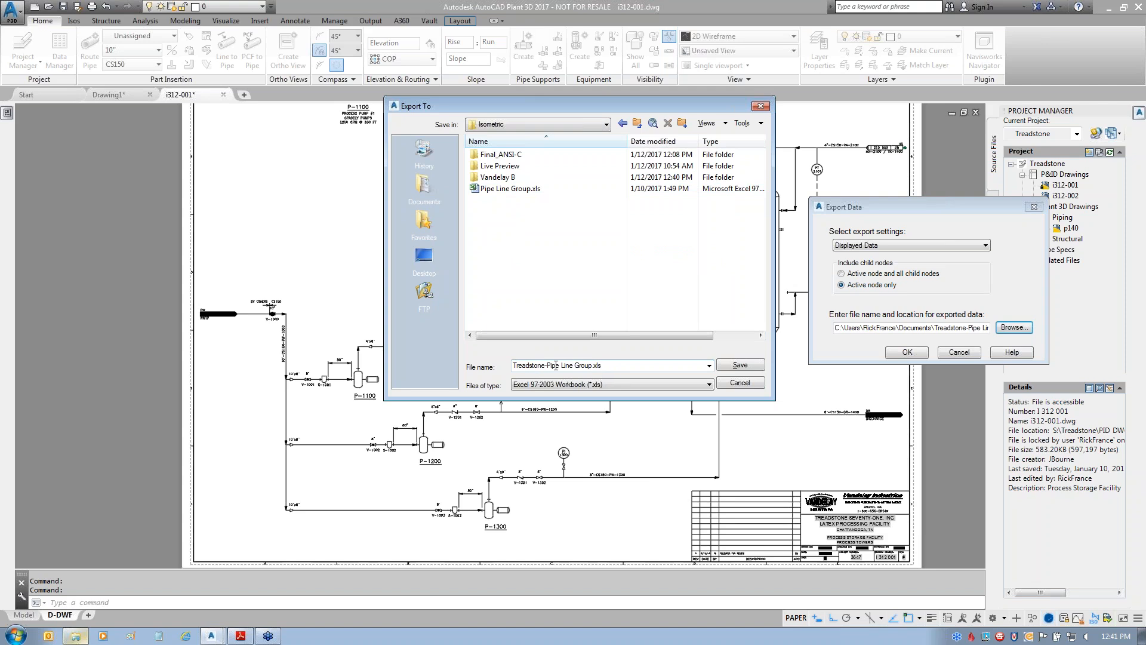
click(513, 188)
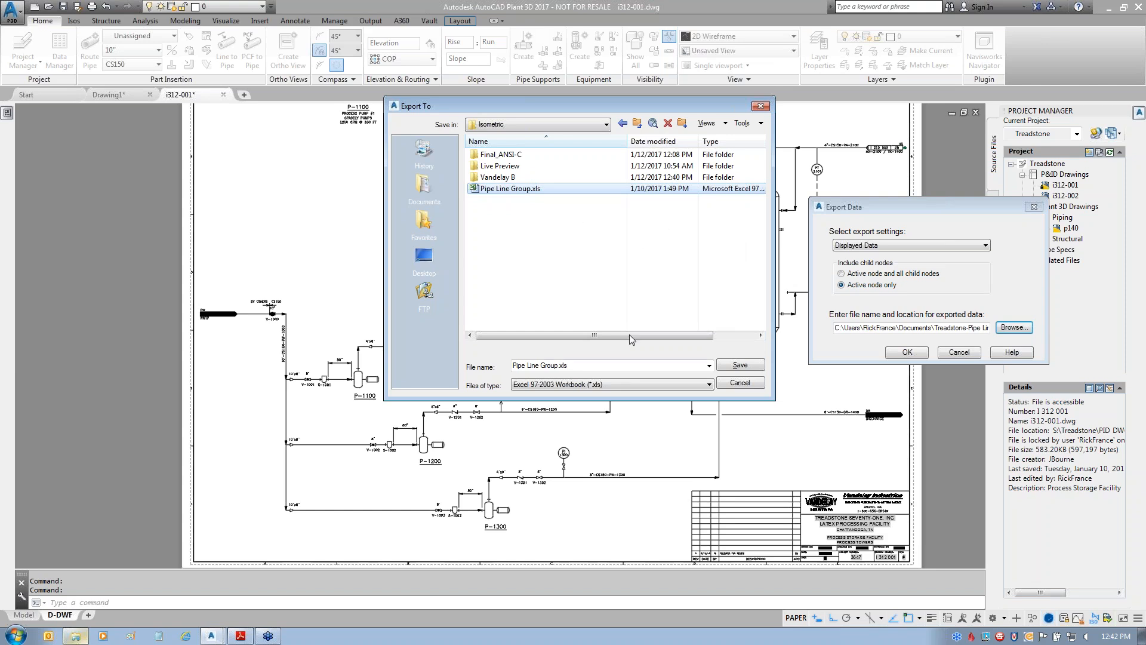
click(740, 383)
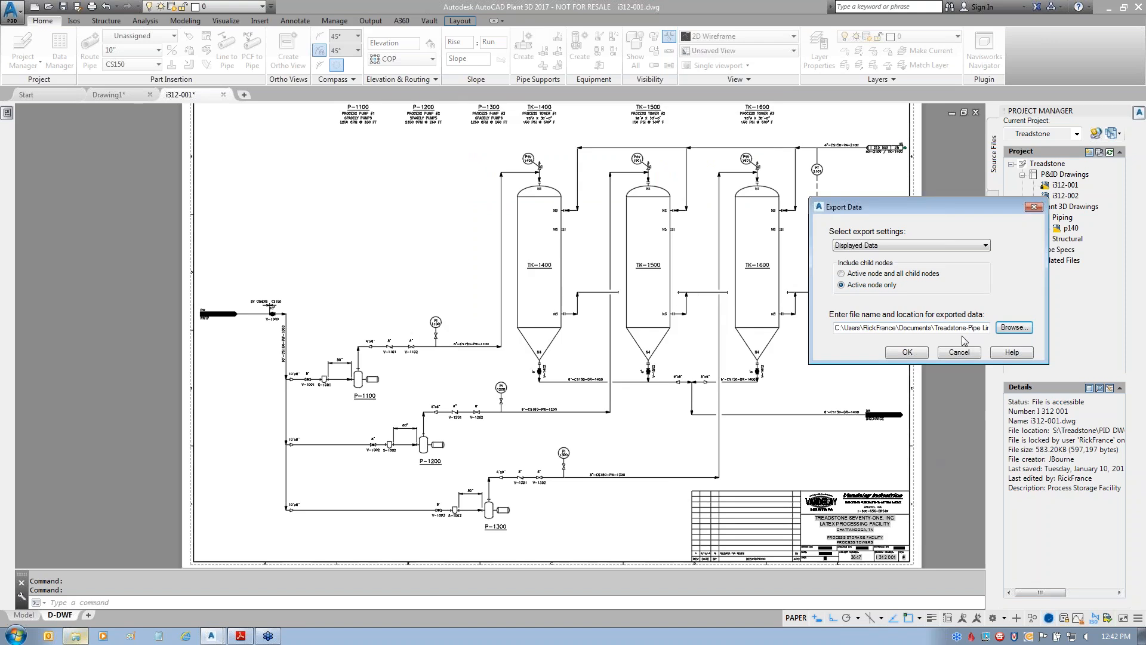
click(960, 353)
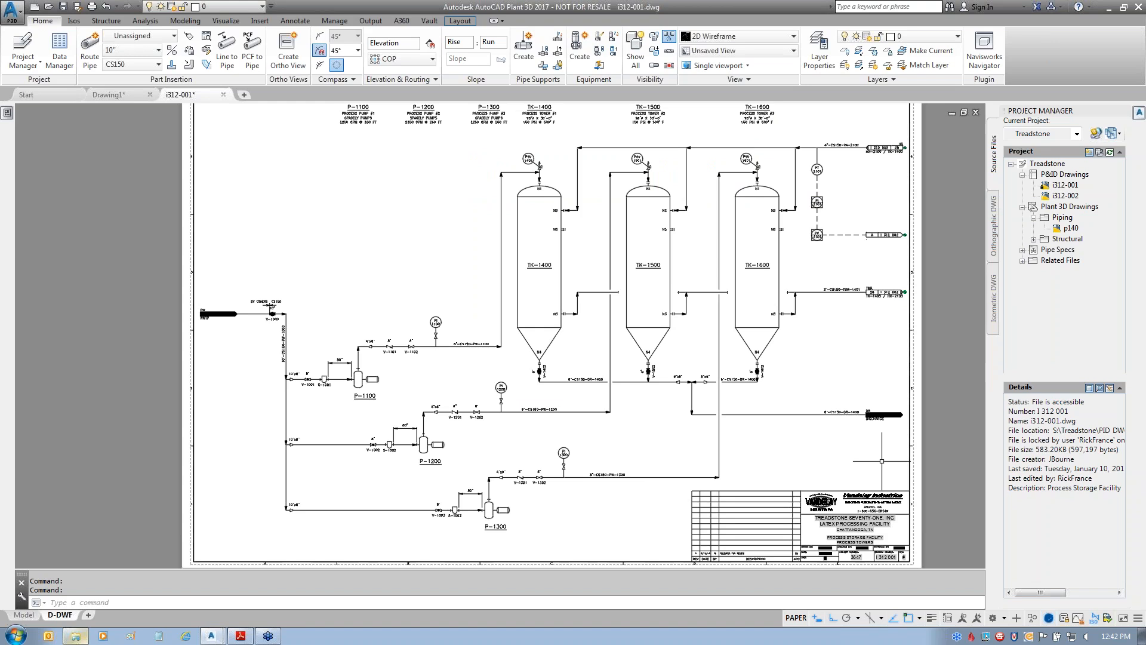
- Close drawing i312-001 and open Pipe Line Group.xls from the Treadstone project's Isometric folder in Excel
click(223, 94)
click(610, 344)
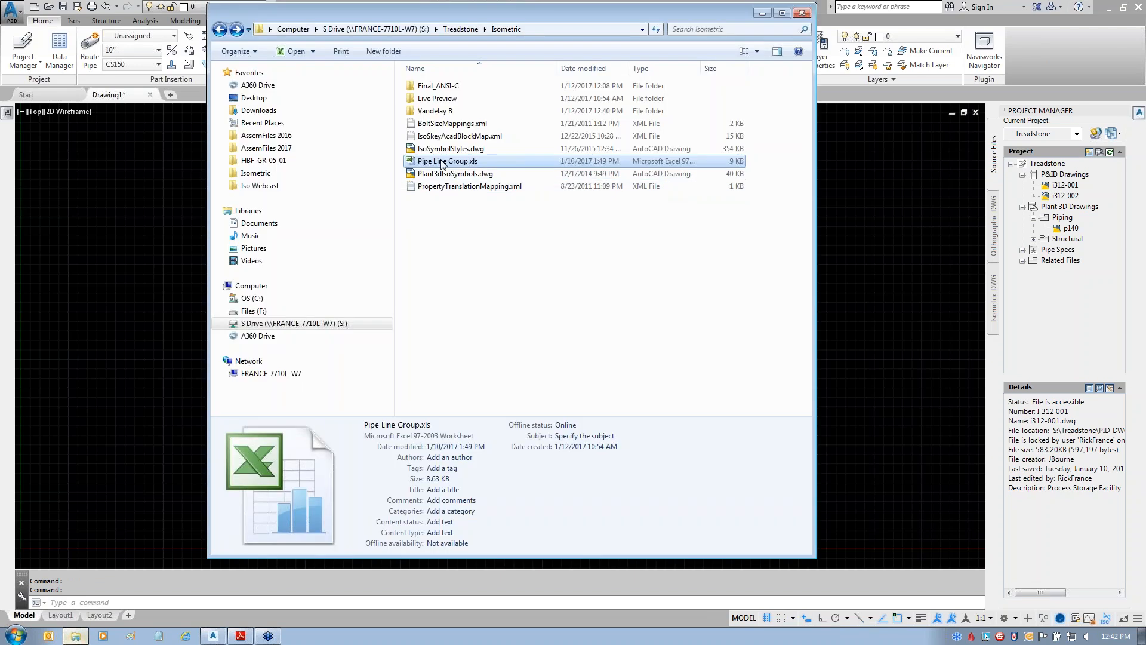
double_click(442, 161)
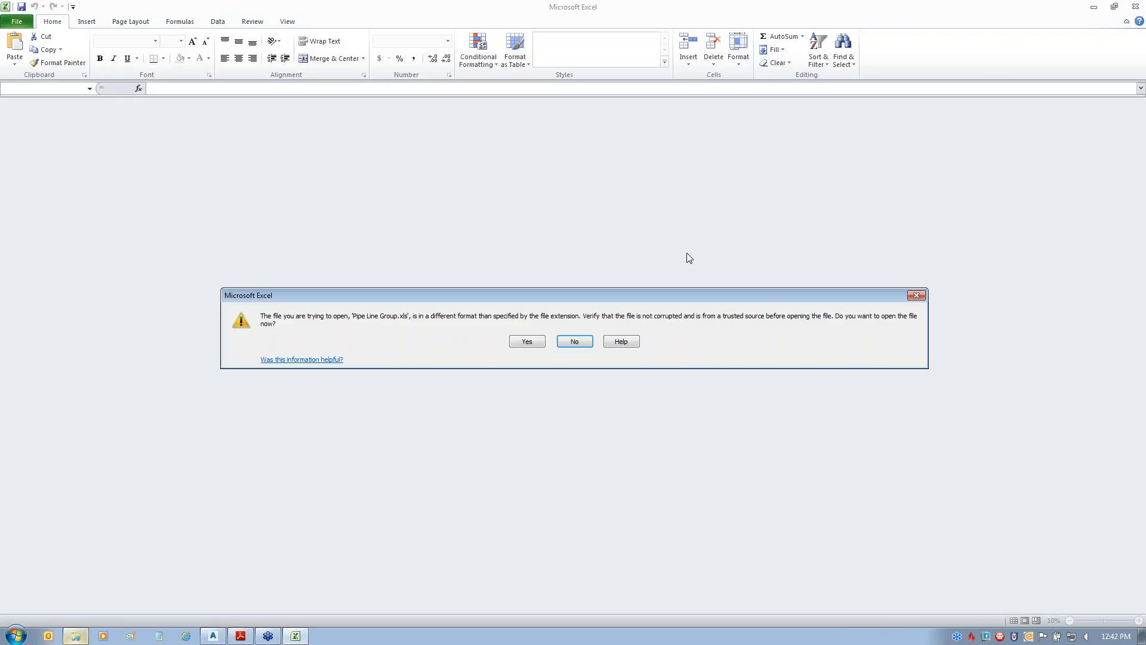
click(526, 341)
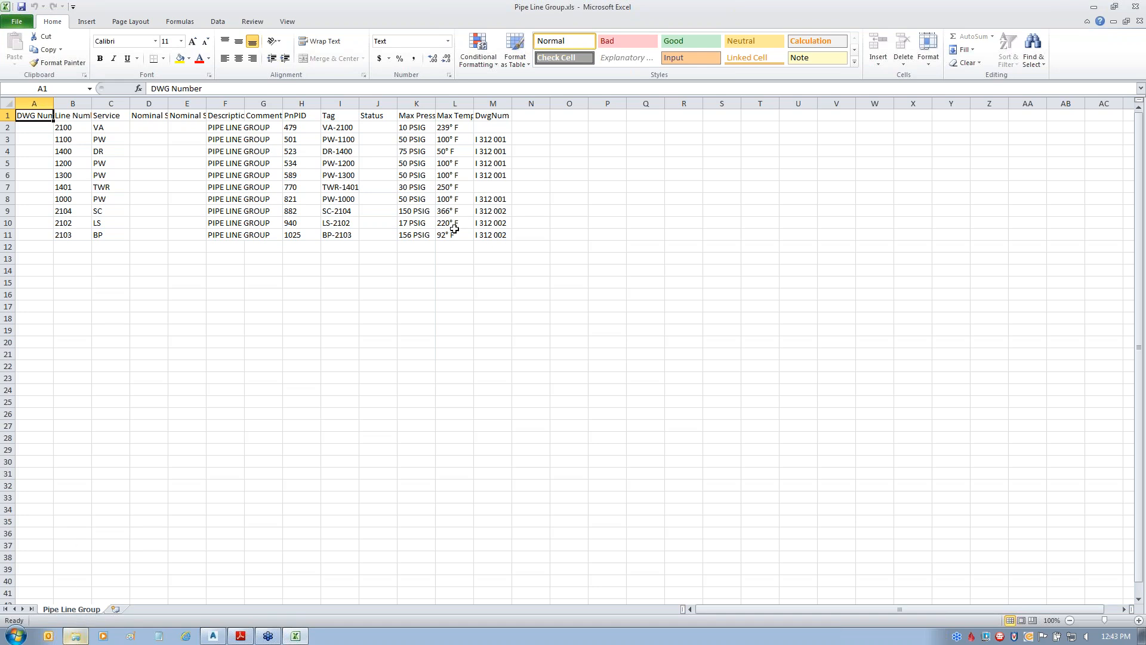
- Autofit the DWG Number, Line Number, Description, Tag, Max Pressure and Max Temperature columns to their contents
double_click(54, 104)
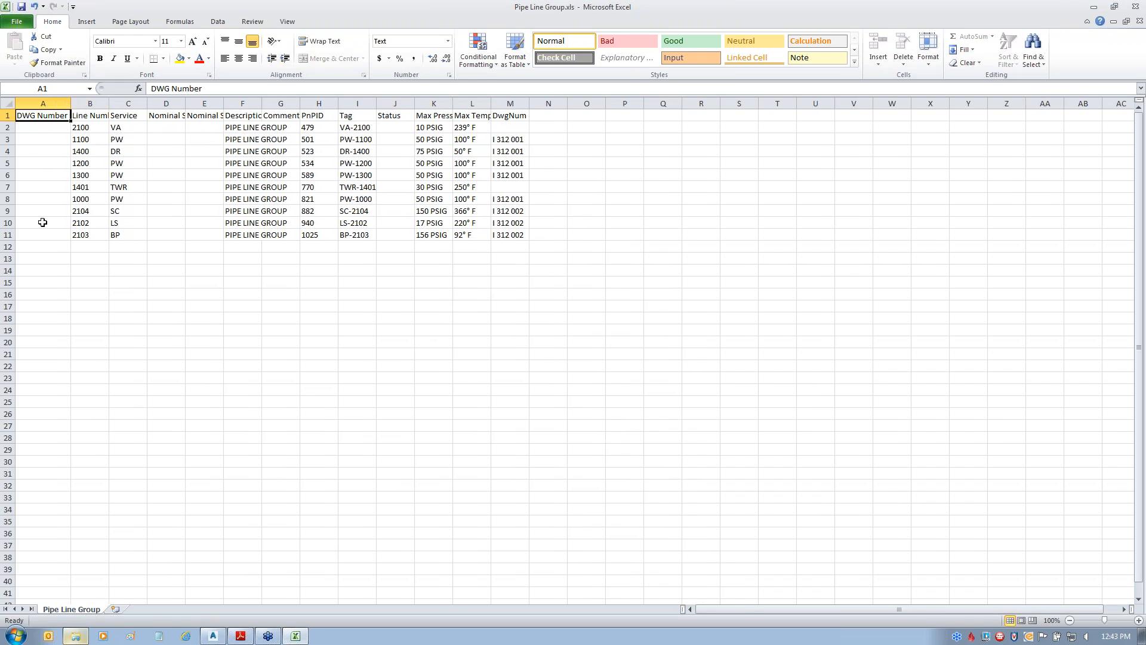
double_click(109, 105)
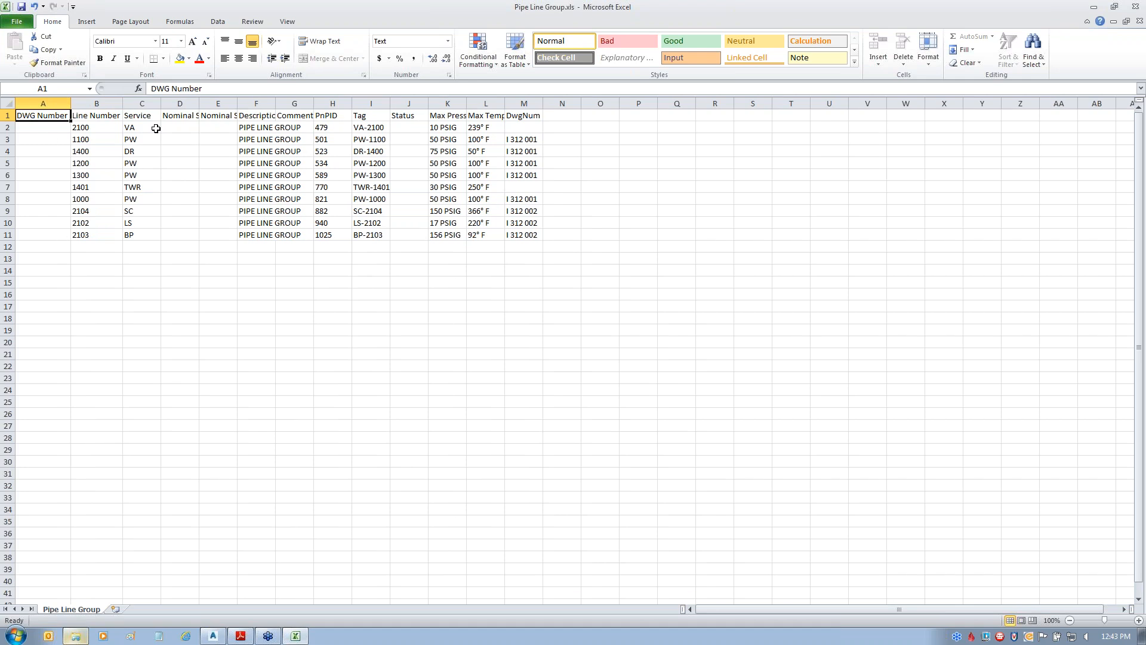
double_click(275, 103)
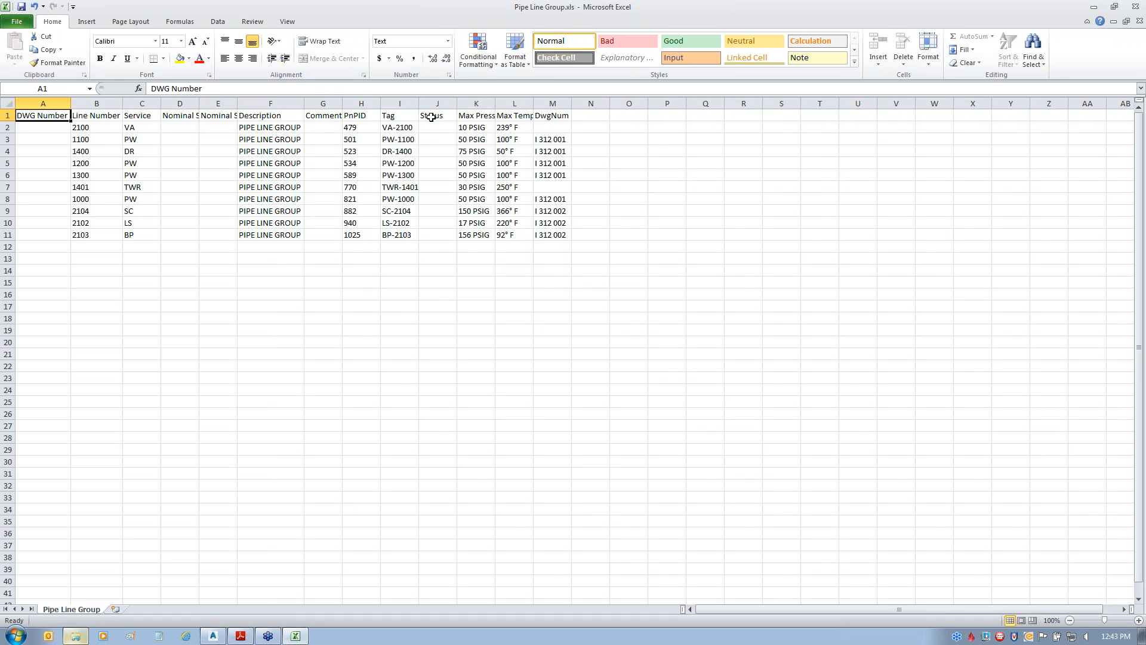
double_click(419, 103)
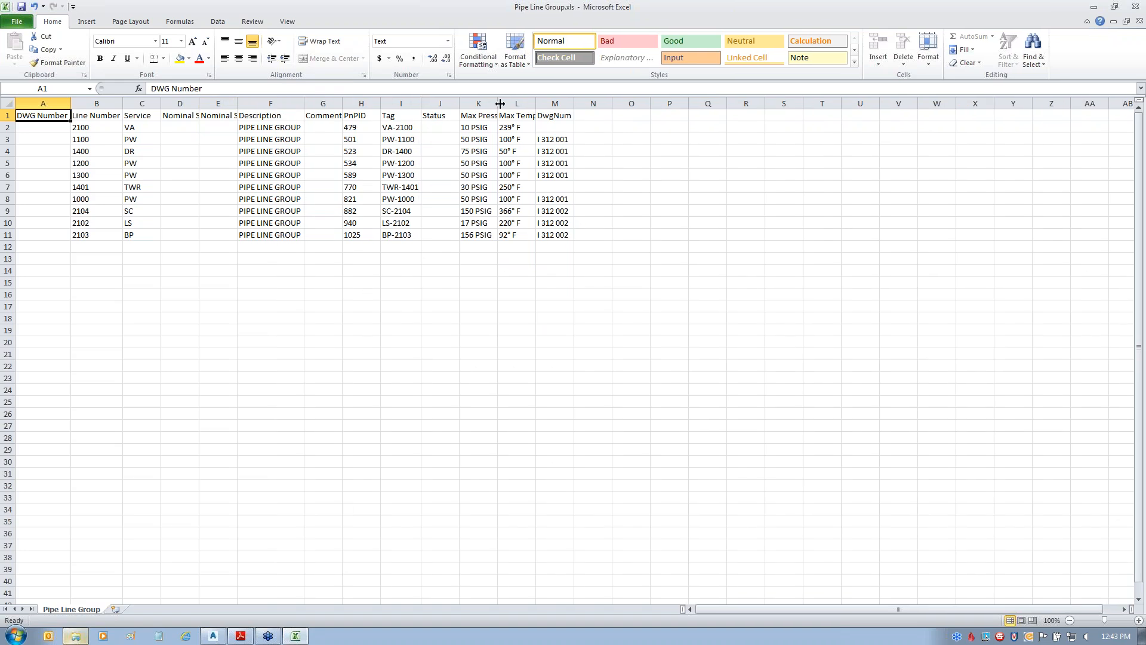
double_click(496, 103)
double_click(552, 103)
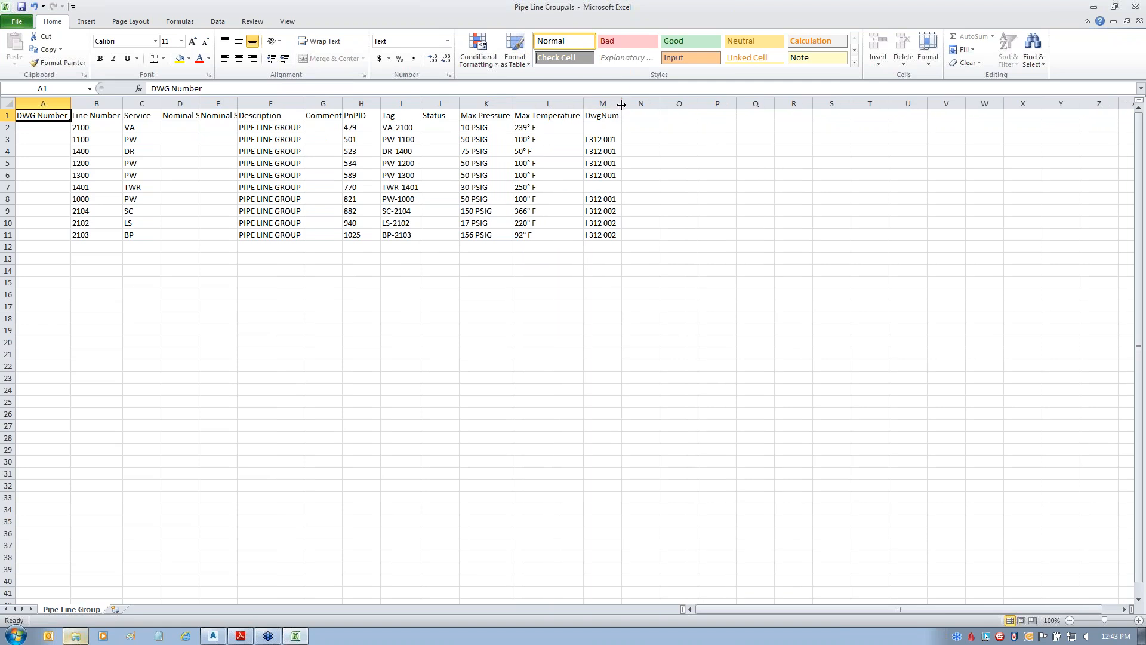
- Copy the drawing number I 312 002 from line SC-2104 into the DwgNum cell of line VA-2100
click(598, 130)
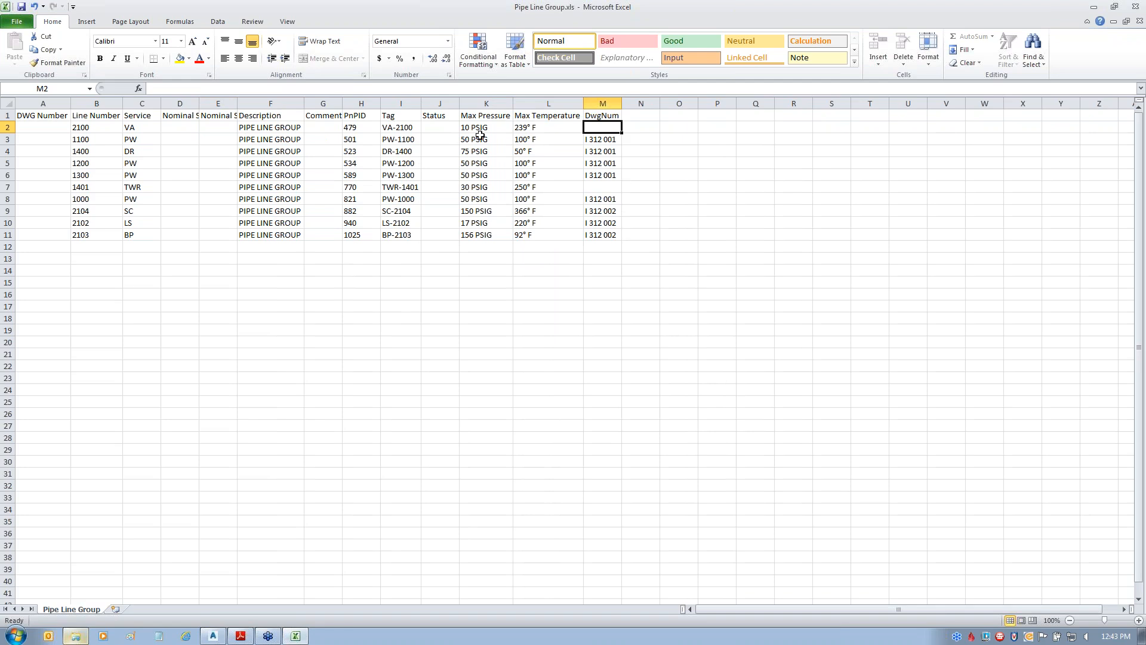
click(608, 214)
key(ctrl+c)
click(605, 127)
key(ctrl+v)
- Copy the drawing number I 312 001 from line PW-1300 into the DwgNum cell of line TWR-1401
click(603, 174)
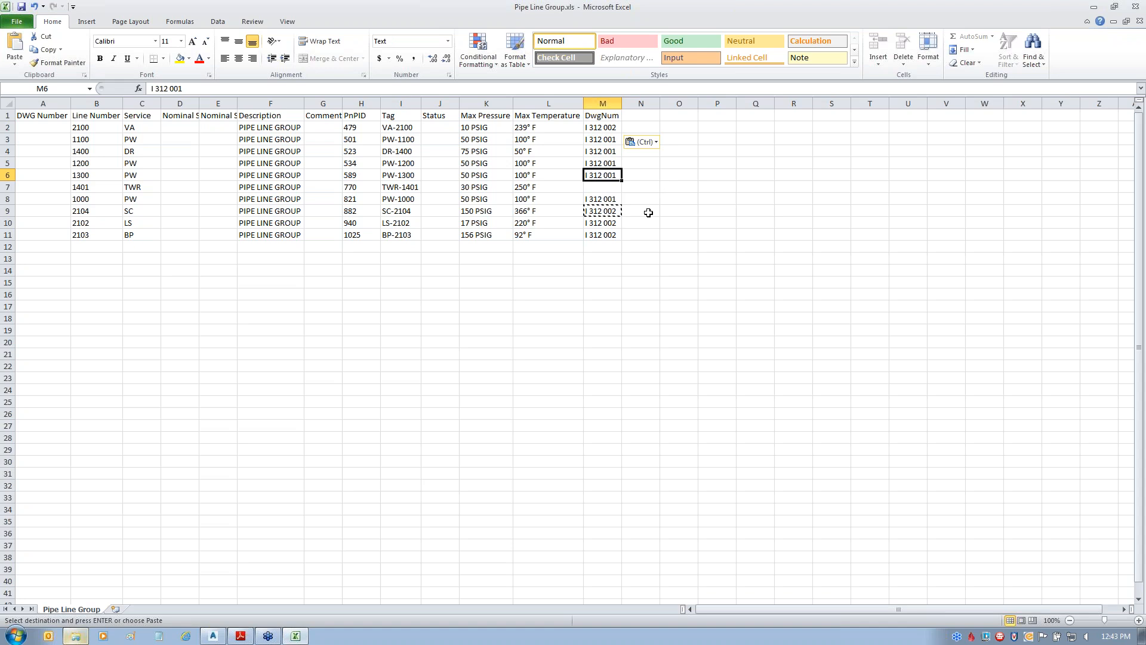
key(ctrl+c)
click(589, 186)
key(ctrl+v)
click(642, 201)
key(Escape)
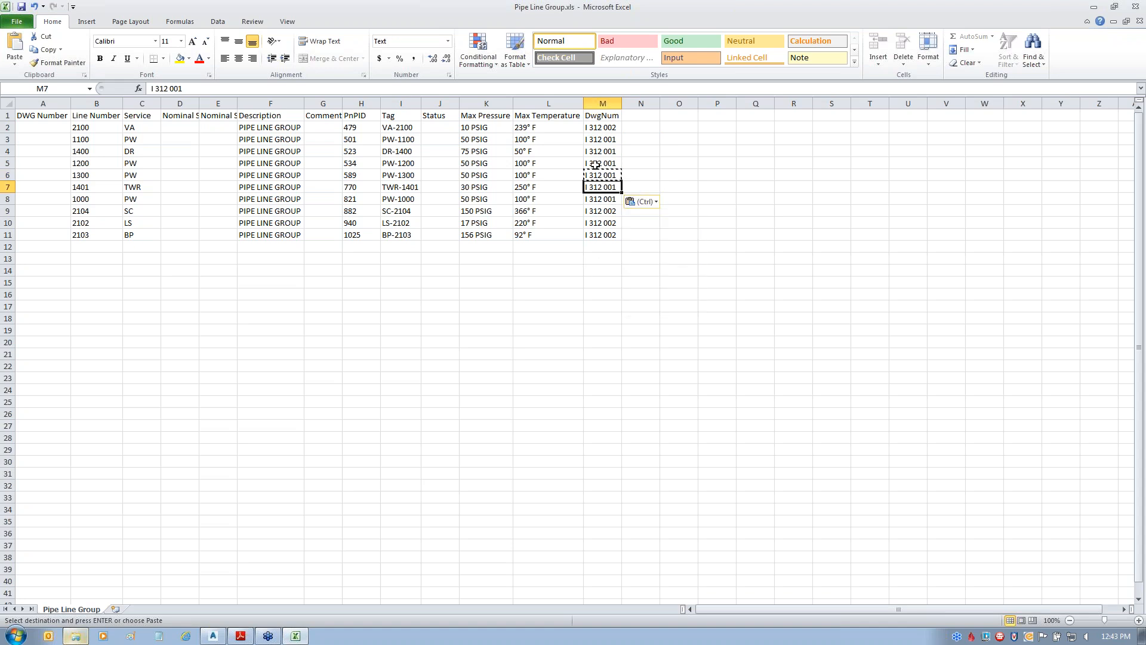
- Save the changes to Pipe Line Group.xls, close the workbook and exit Excel
click(578, 248)
key(Escape)
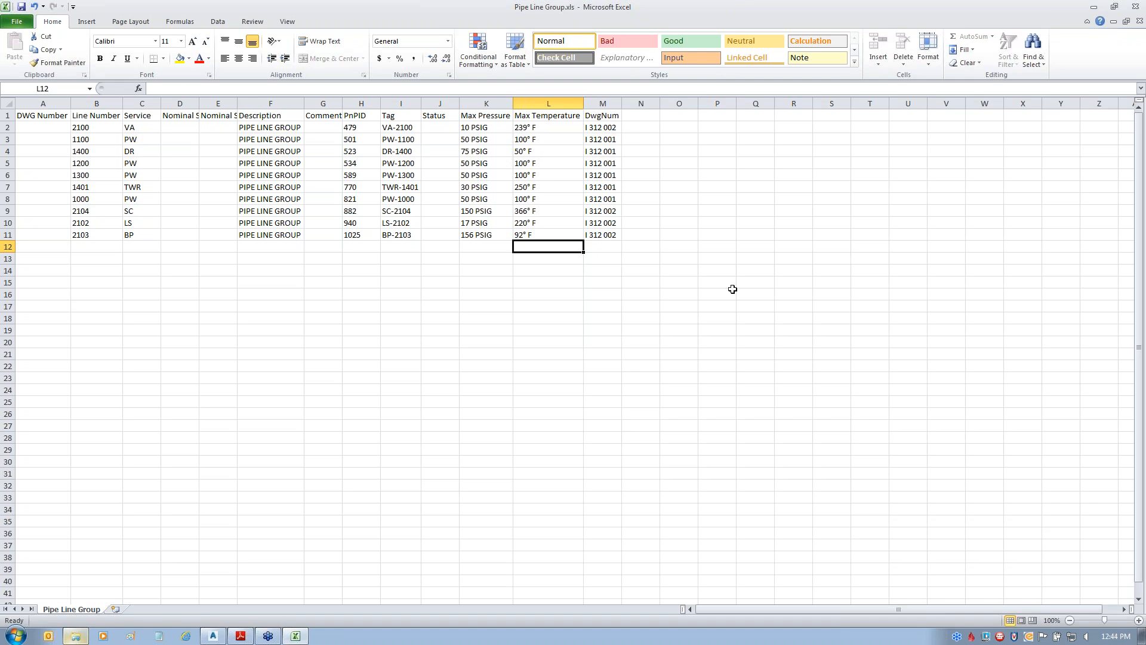
click(469, 246)
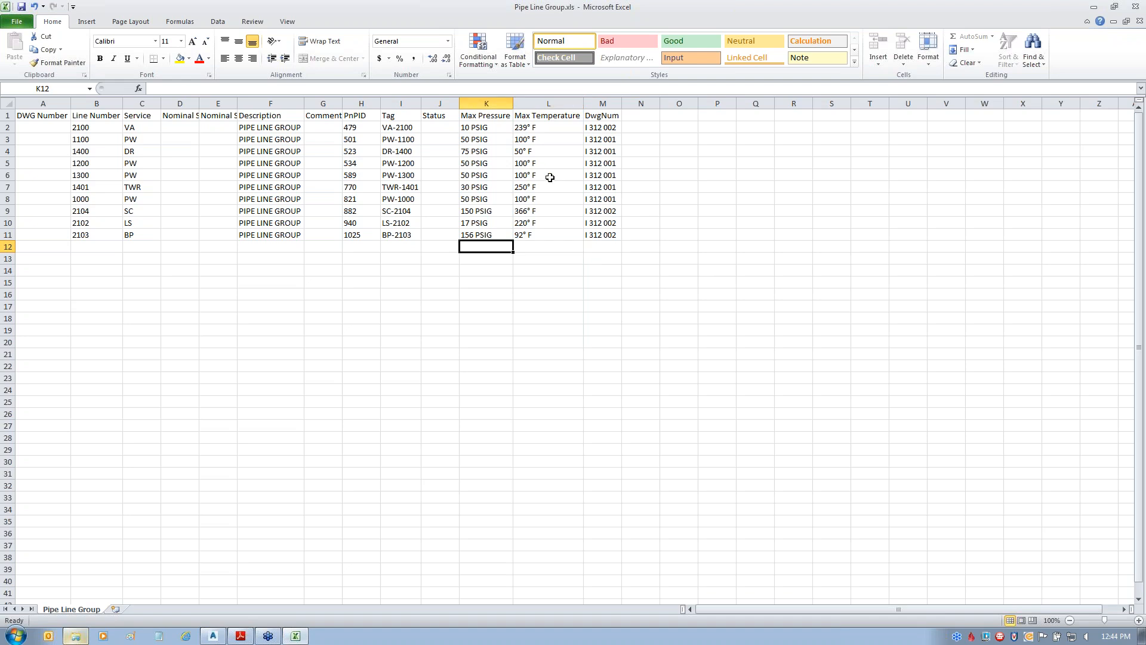
click(1138, 21)
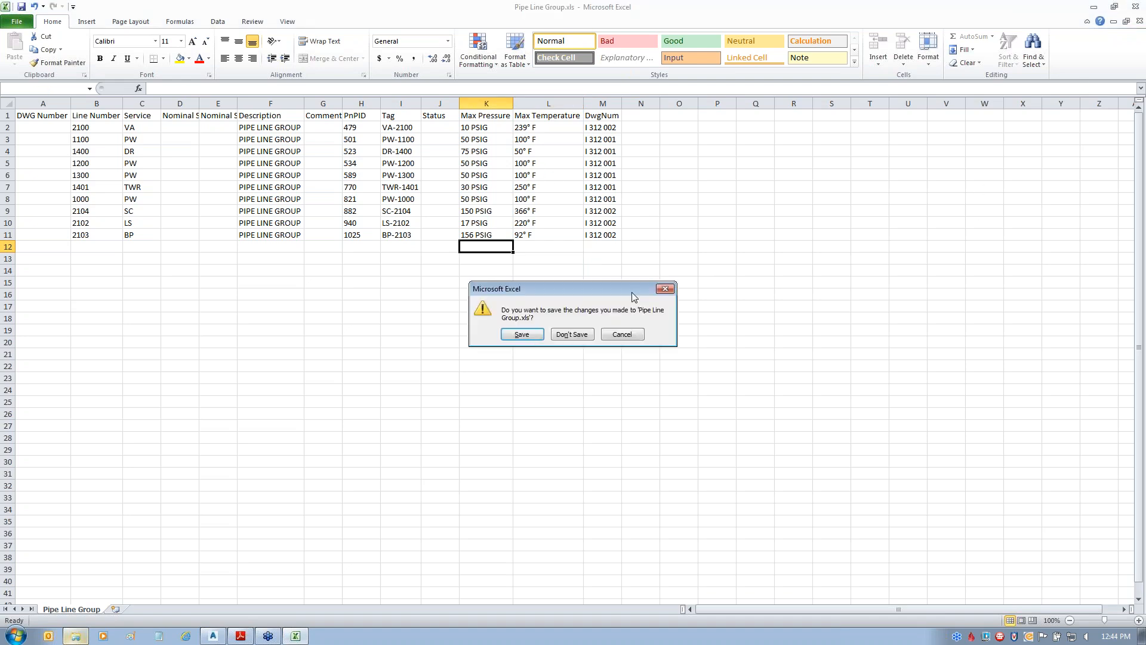
click(522, 334)
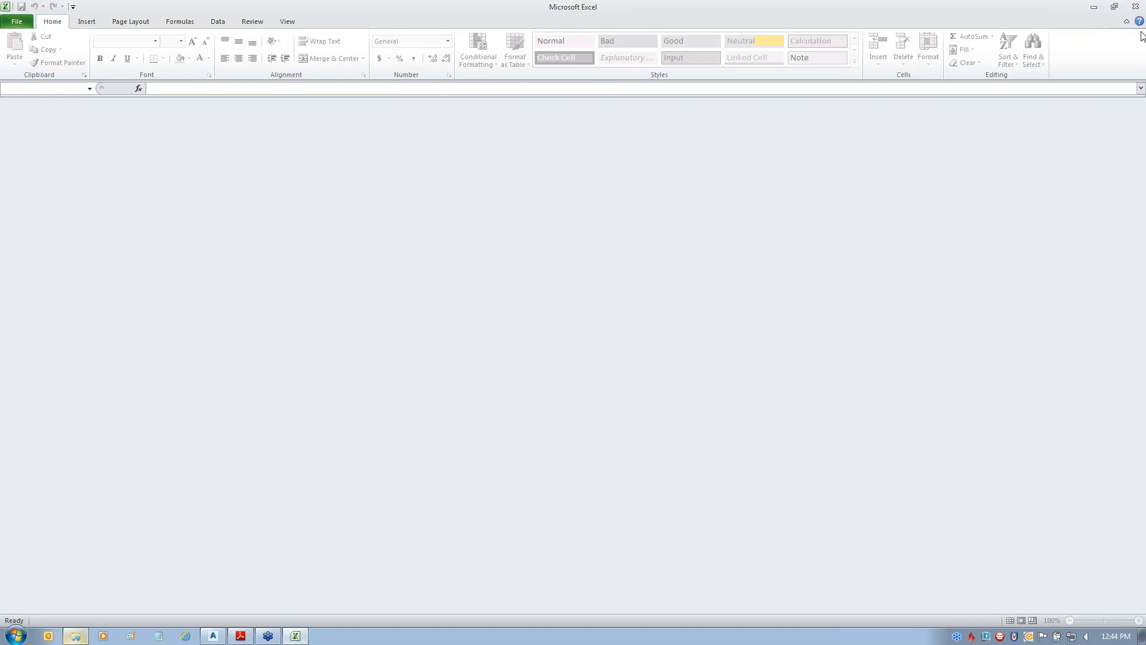
click(1136, 6)
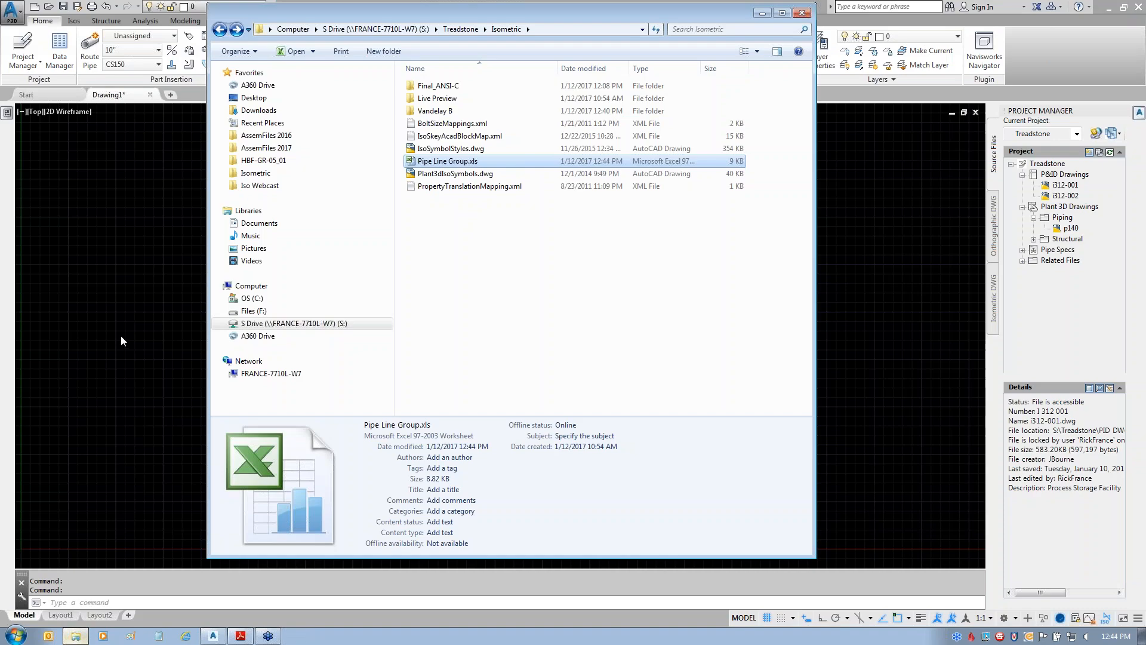
- Switch to AutoCAD Plant 3D and open the title block setup of the Vandelay B isometric style in the Treadstone project settings
click(121, 340)
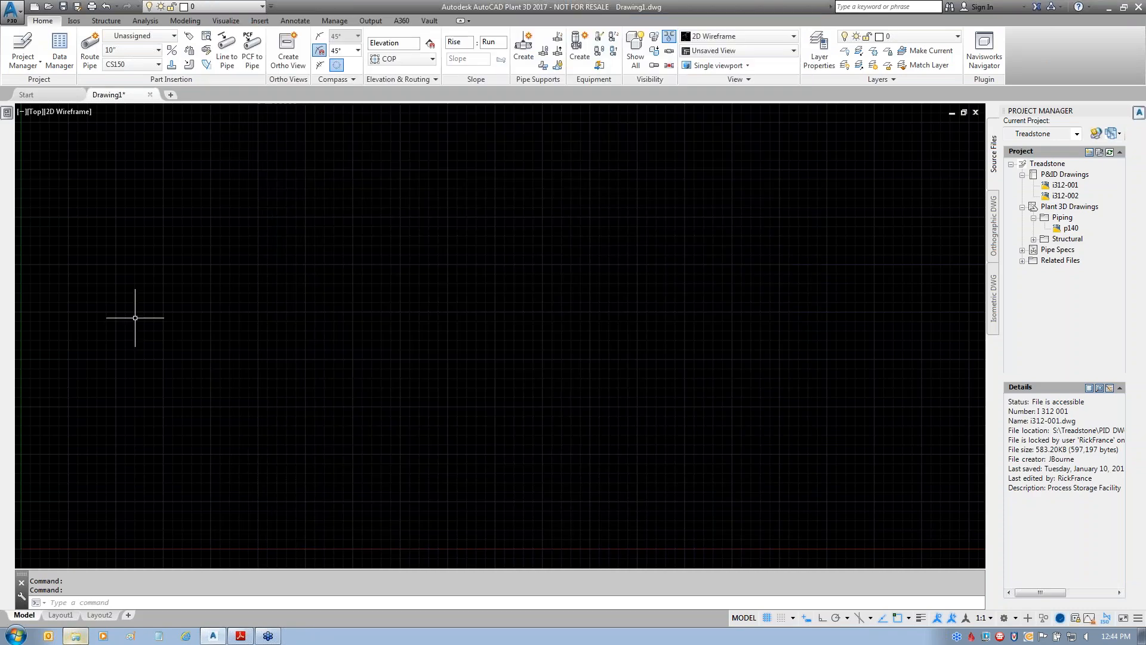
click(1049, 165)
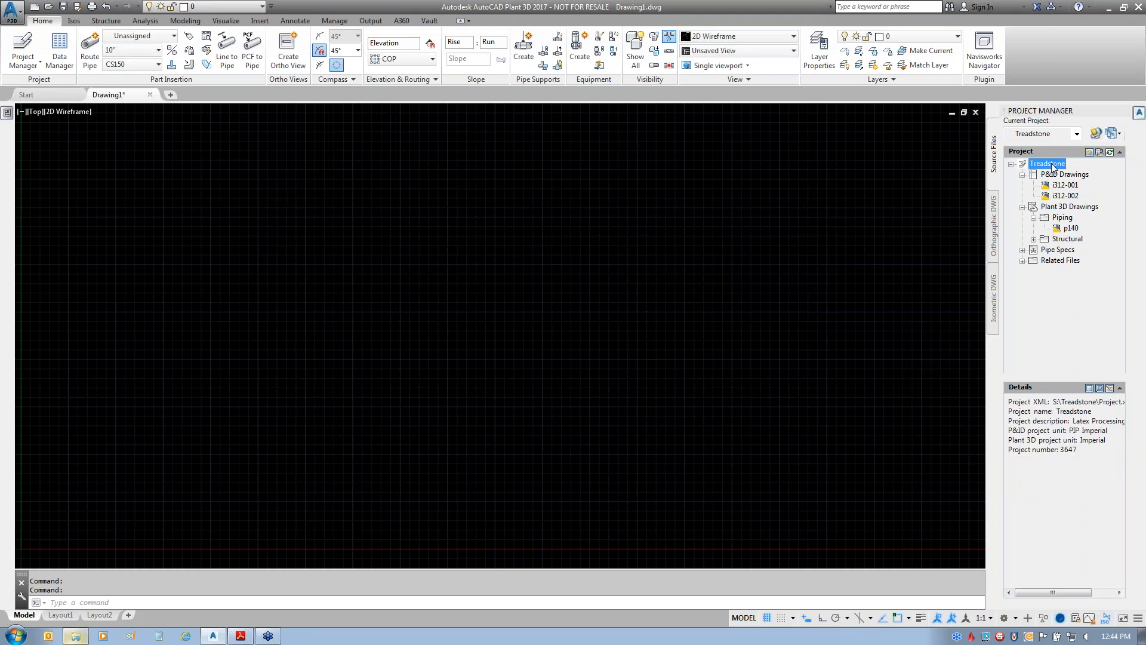
right_click(1053, 167)
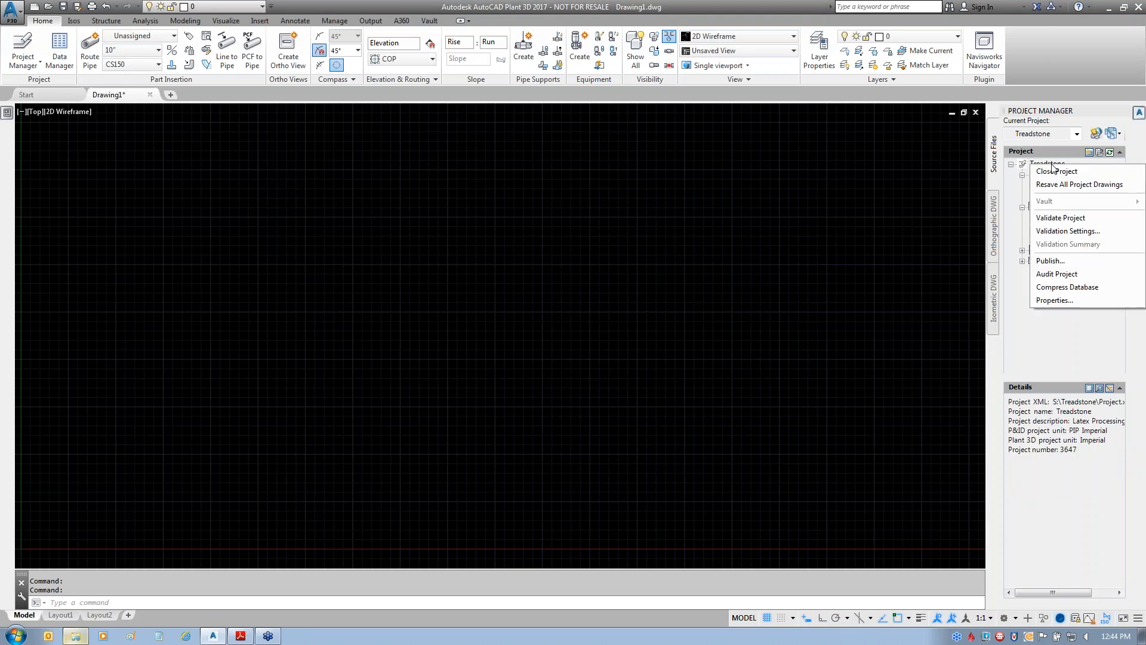
click(1056, 298)
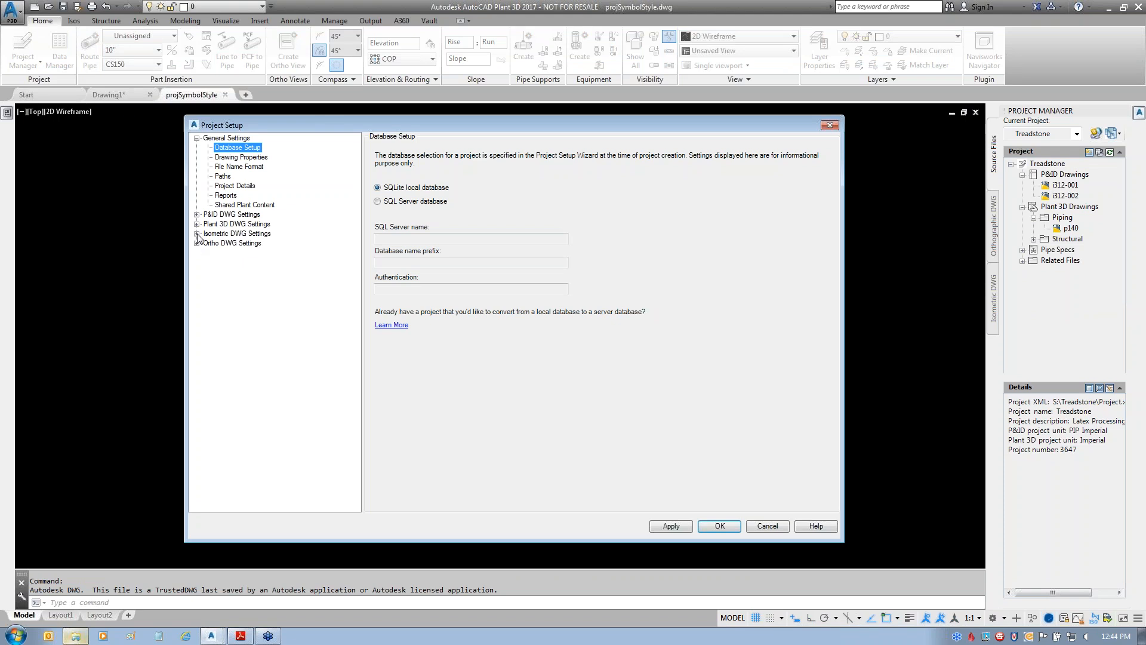
click(196, 233)
click(239, 311)
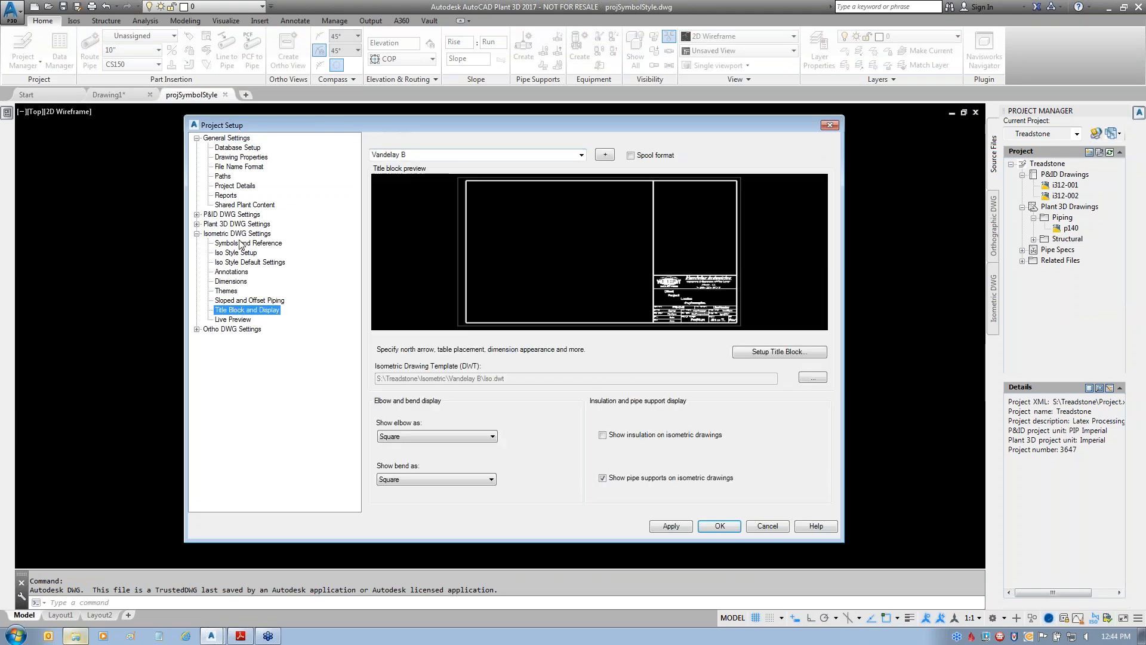
click(777, 353)
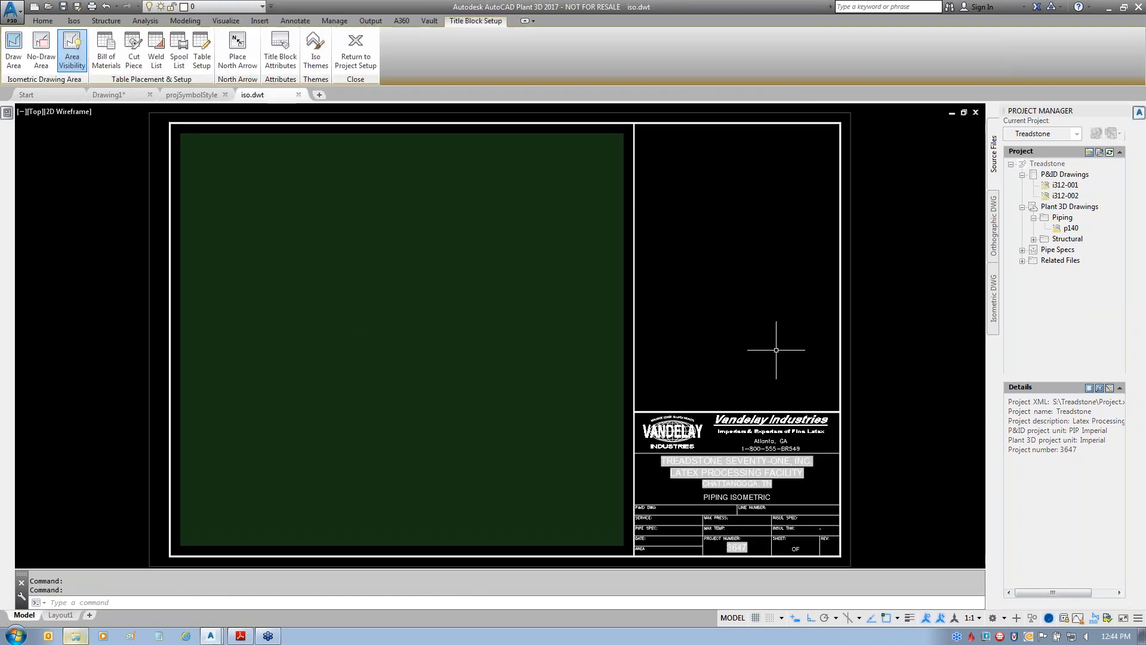
- Start inserting title block attributes, close the Block Authoring Palettes and bring up the LDT settings
mouse_move(278, 28)
mouse_down()
mouse_move(311, 60)
mouse_move(299, 113)
mouse_move(397, 389)
mouse_move(391, 381)
mouse_up()
click(281, 51)
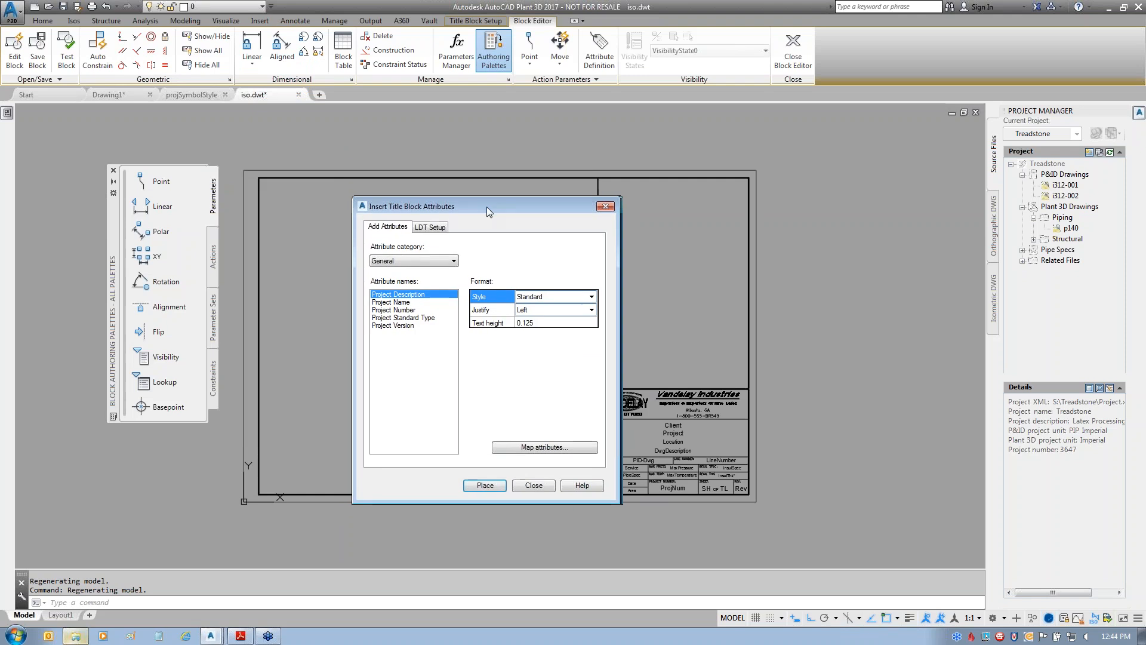
click(114, 172)
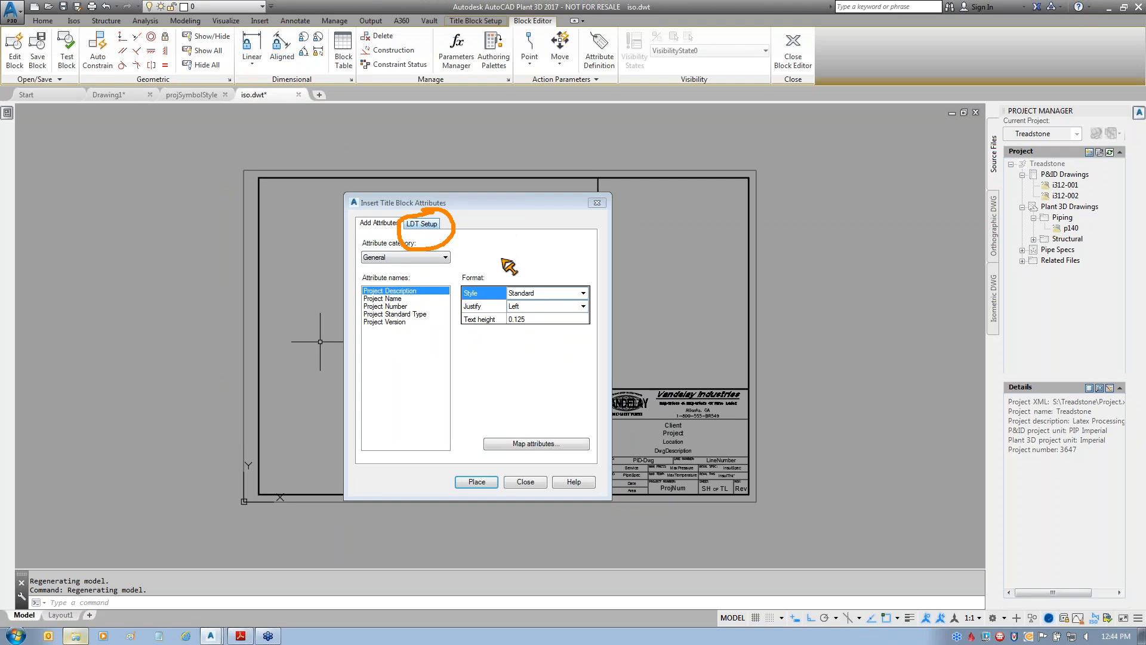
click(420, 225)
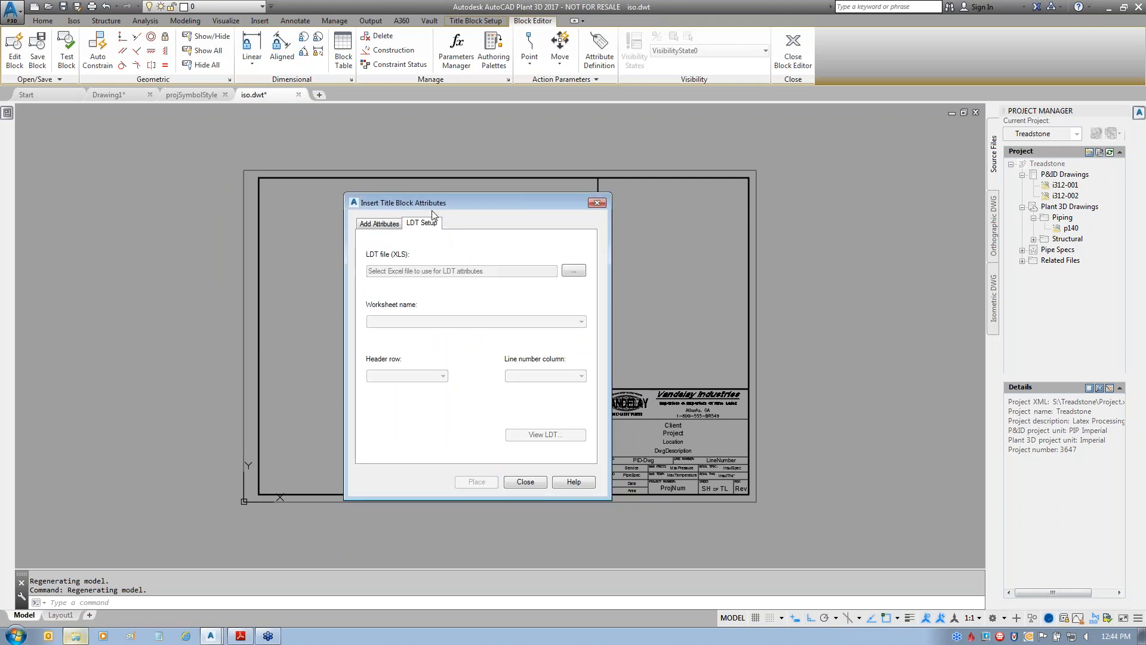
- Choose Pipe Line Group.xls from the Treadstone project's Isometric folder as the LDT file
click(573, 273)
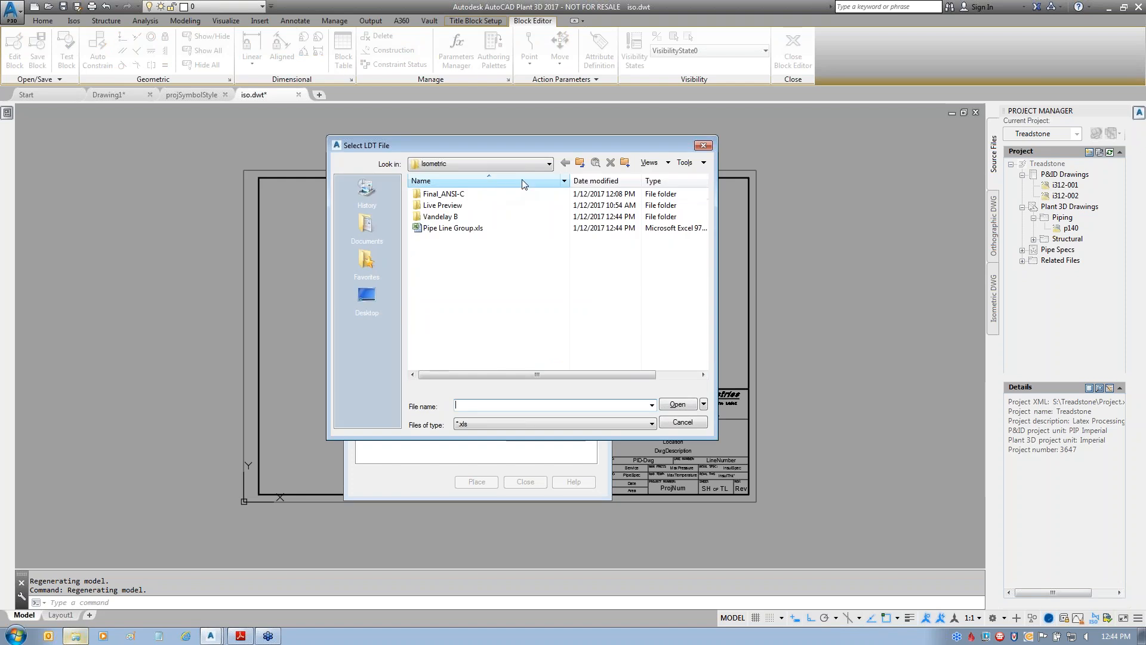
click(441, 165)
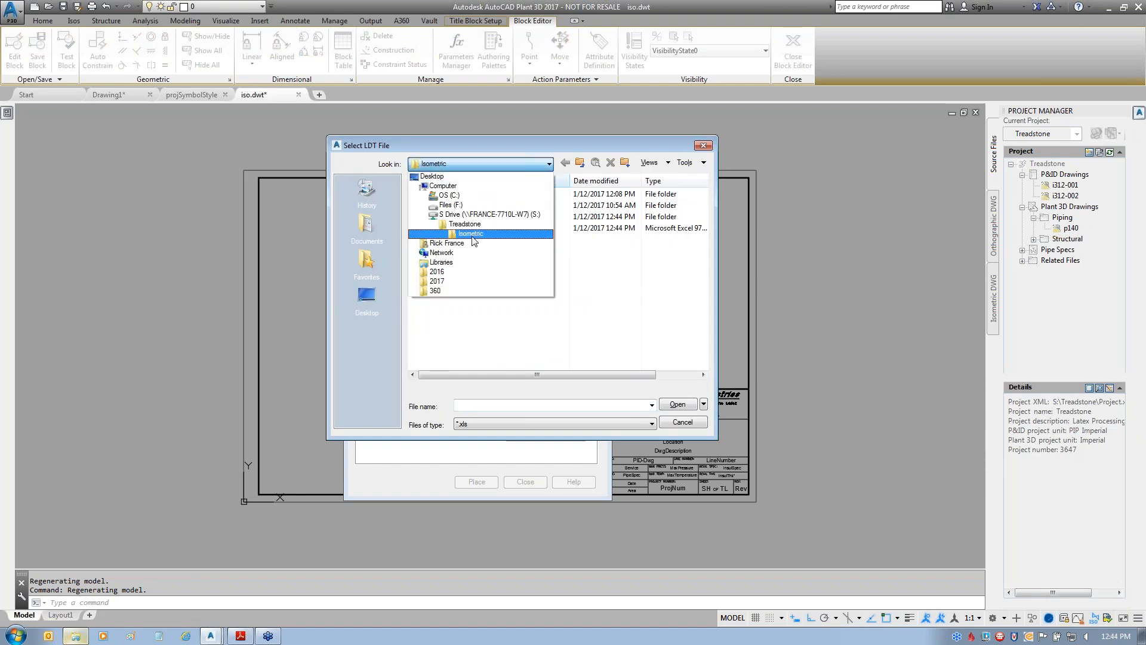
click(473, 239)
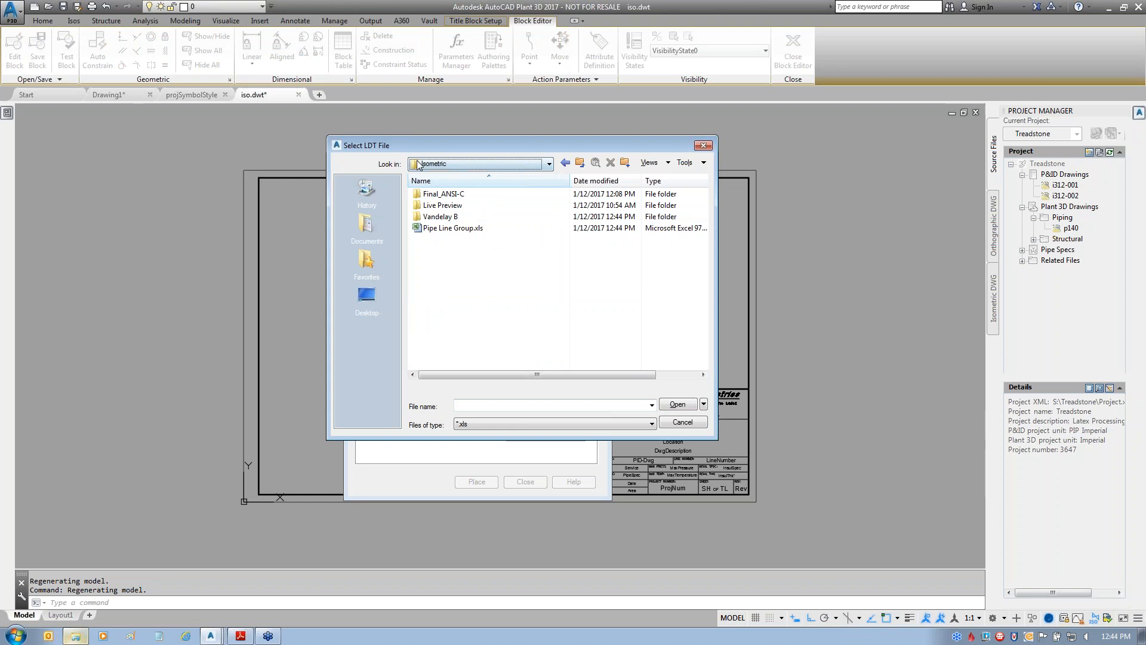
click(501, 165)
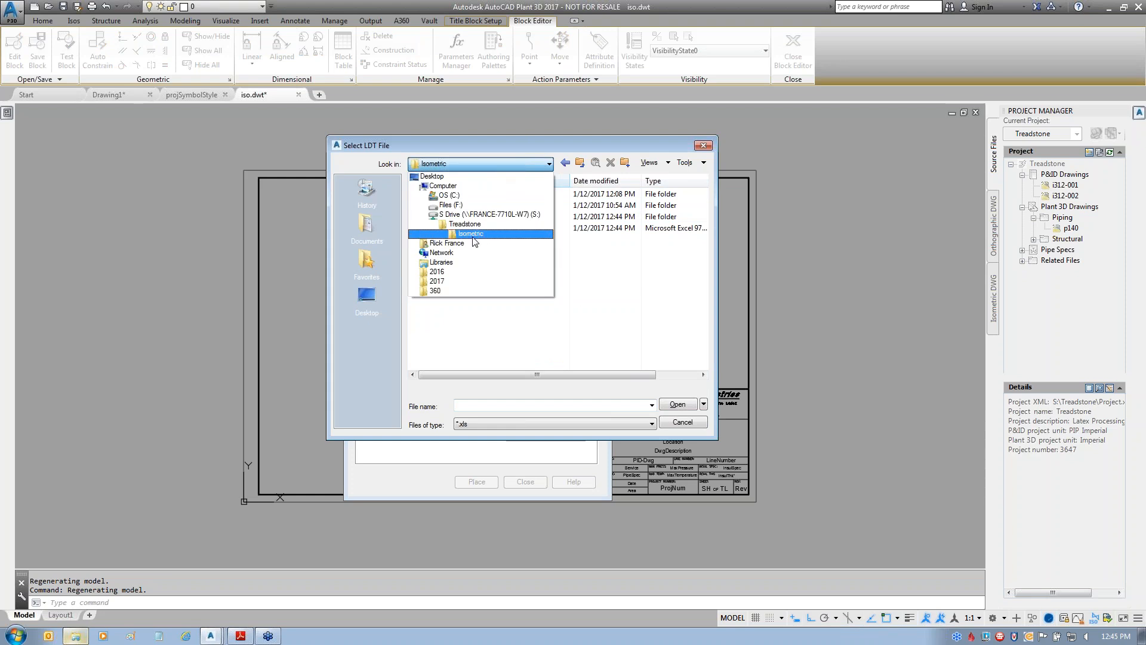
click(655, 283)
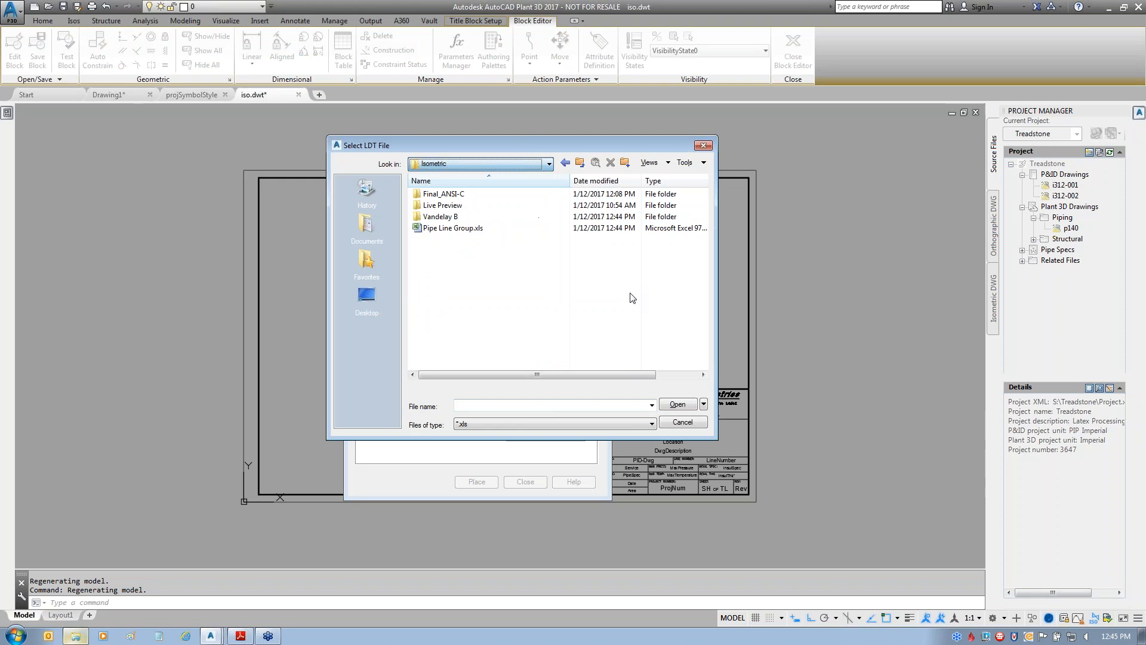
click(428, 229)
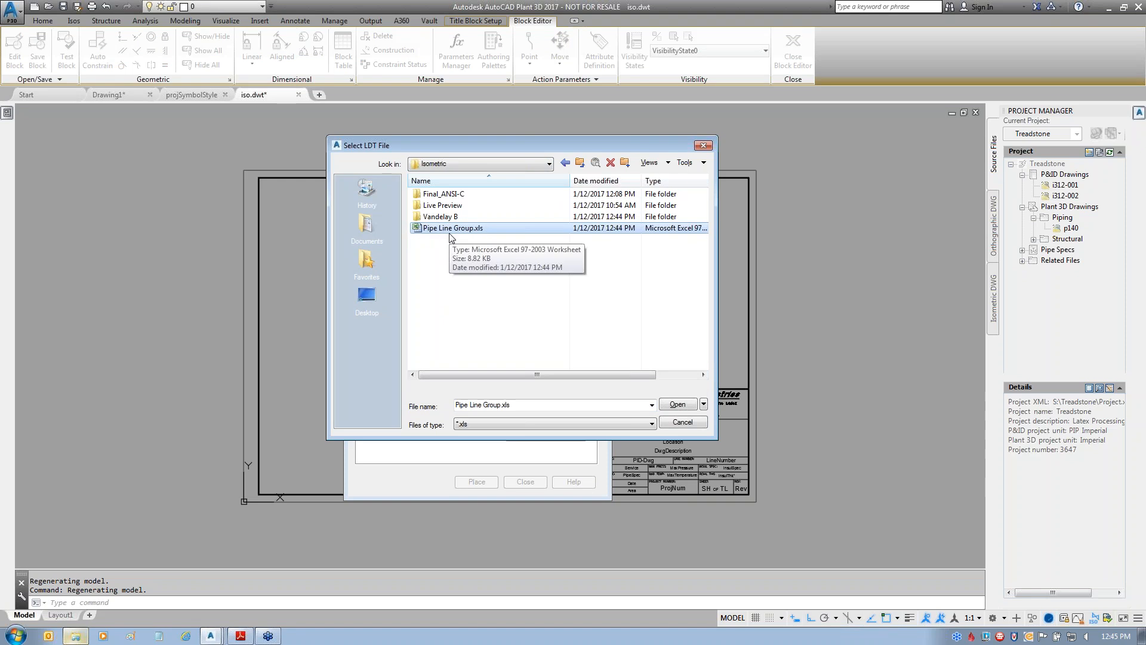
click(680, 406)
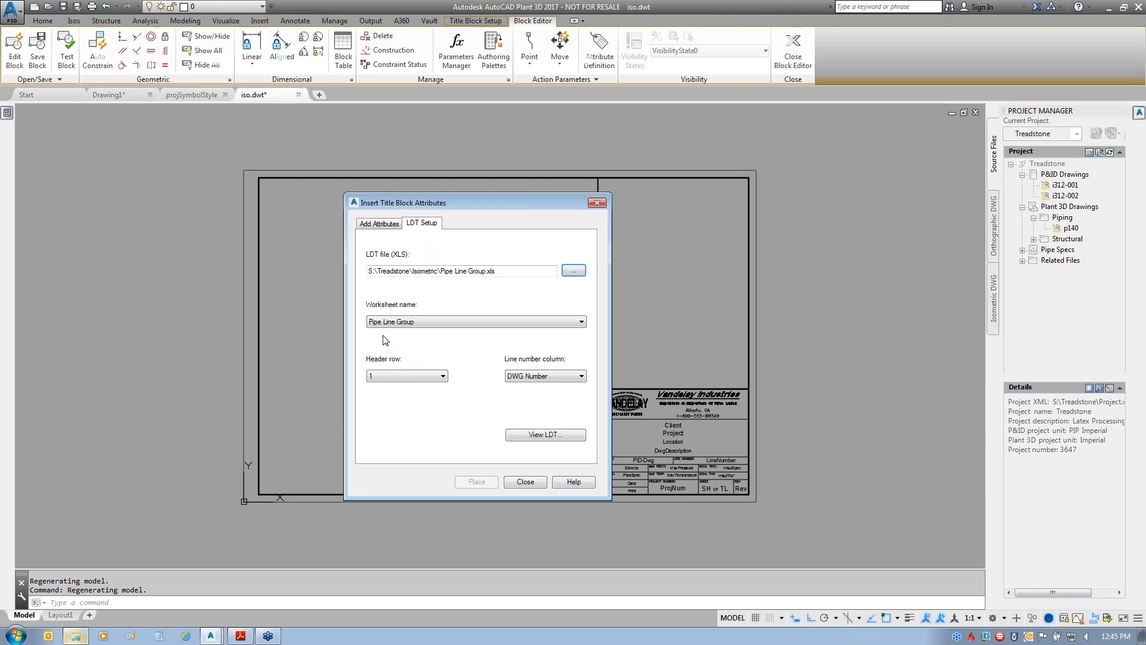
- Use worksheet Pipe Line Group with header row 1, review the line designation table, and set the line number column to Tag
click(422, 321)
click(411, 350)
click(443, 377)
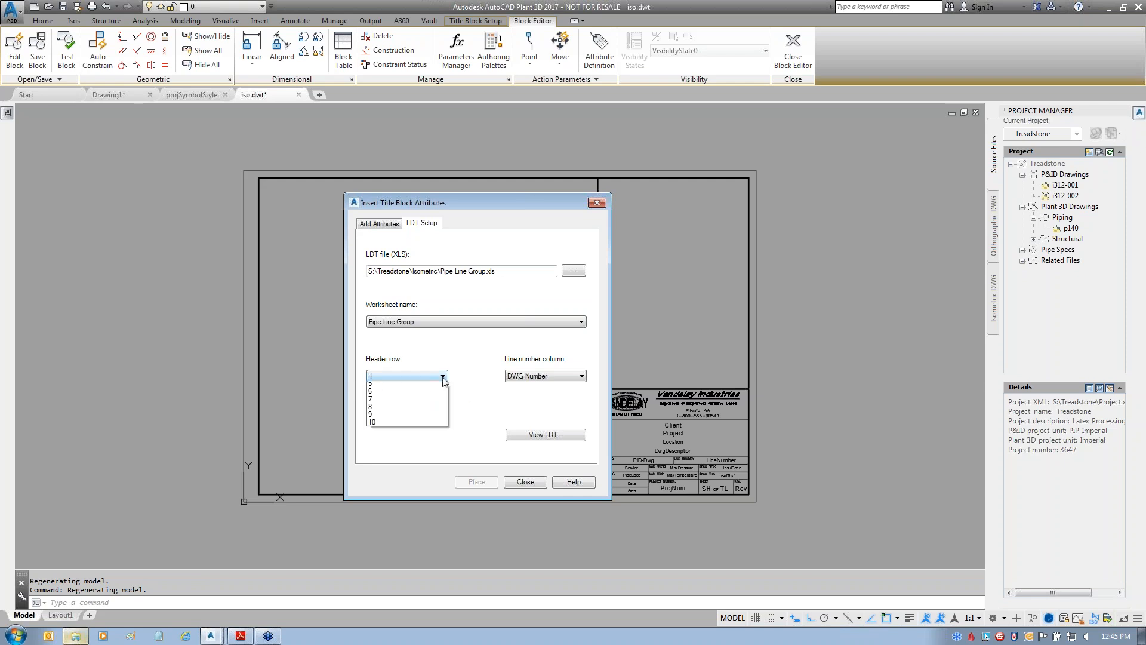
click(483, 359)
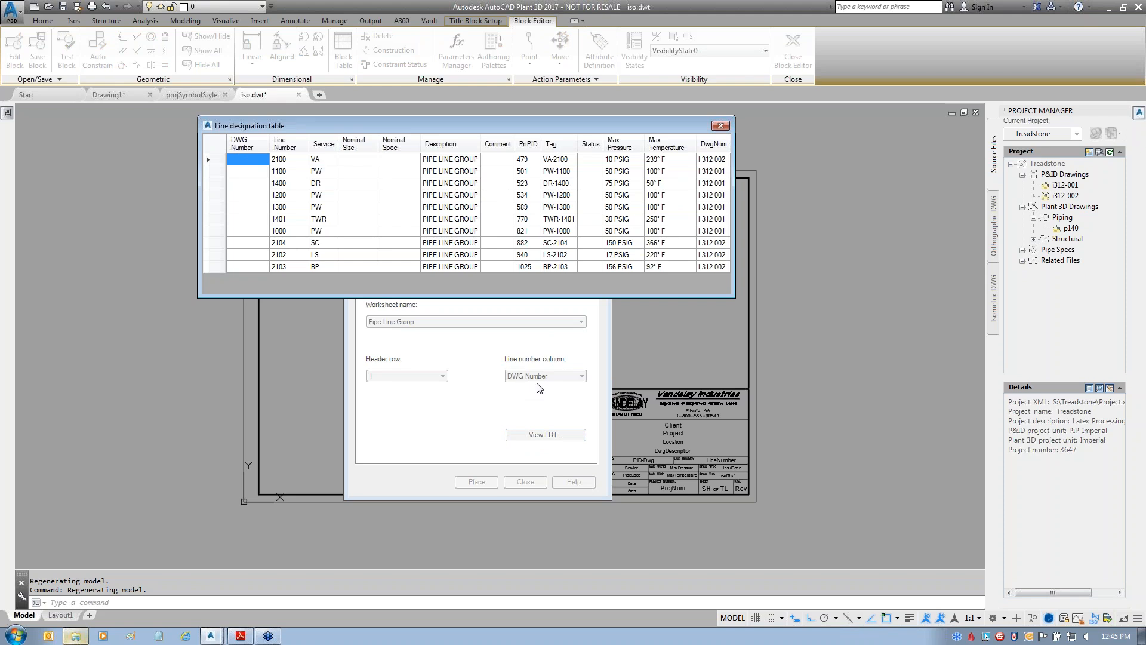
click(721, 126)
click(581, 376)
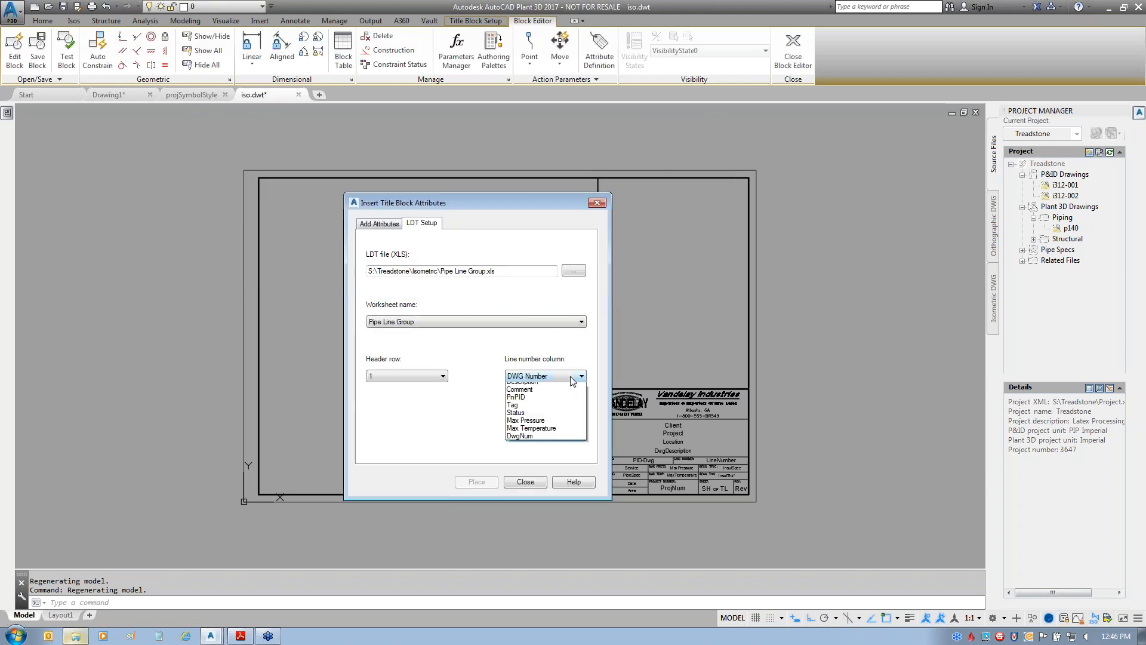
click(531, 451)
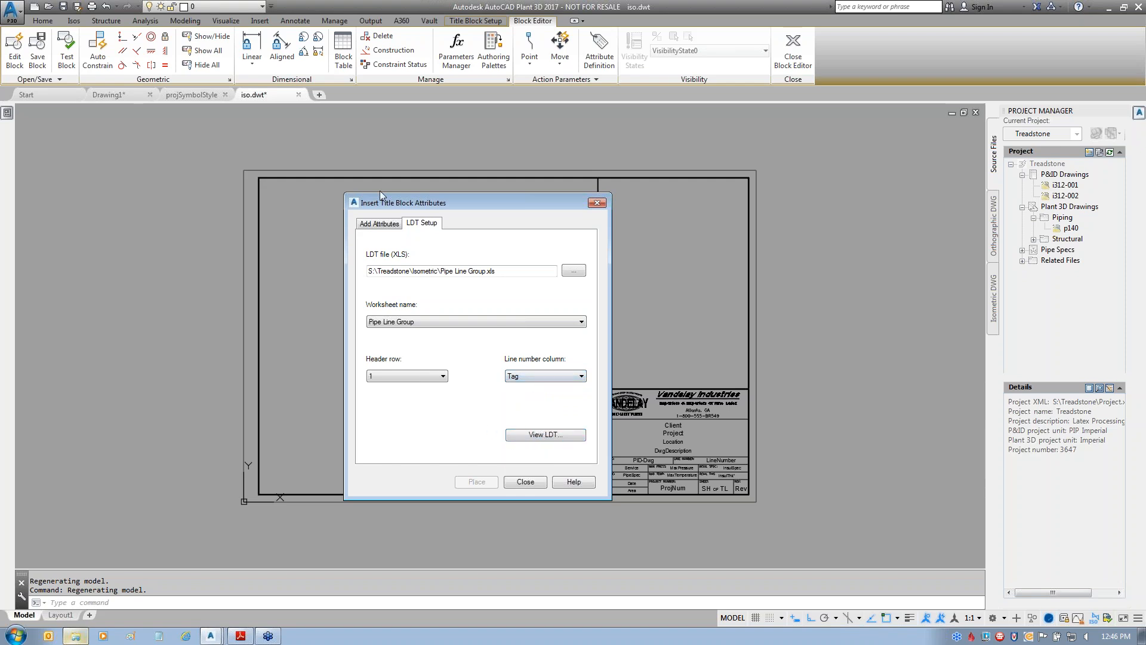
- Map the title block attributes MaxTemperature to Max Temperature and MaxPressure to Max Pressure
click(371, 224)
drag(524, 205, 313, 159)
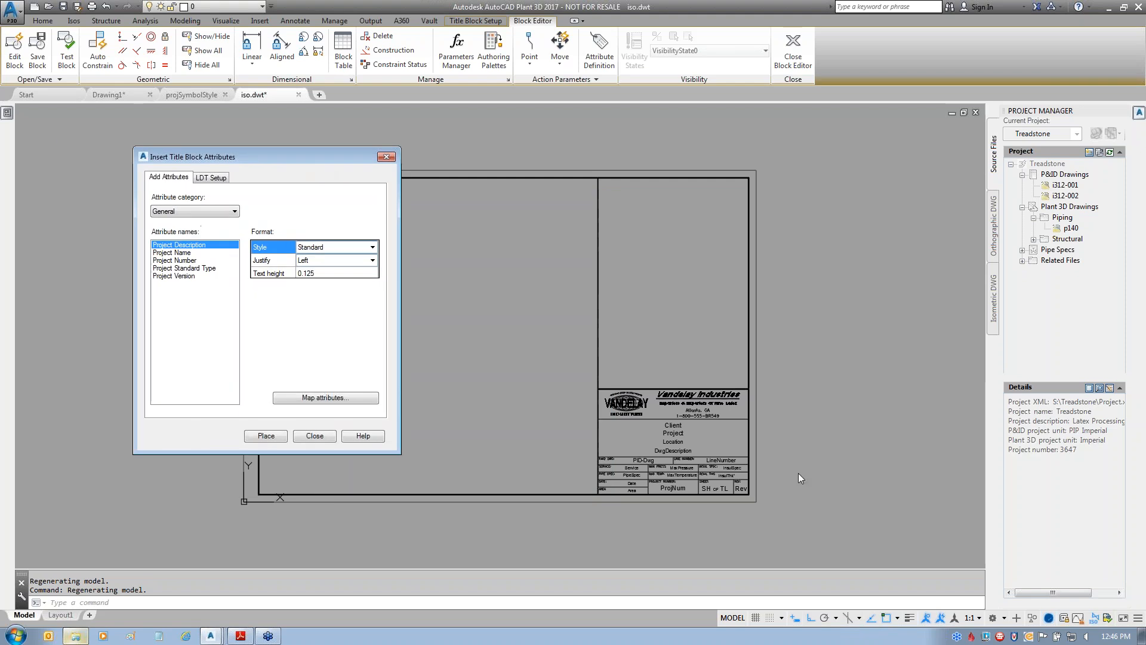
click(326, 397)
click(359, 373)
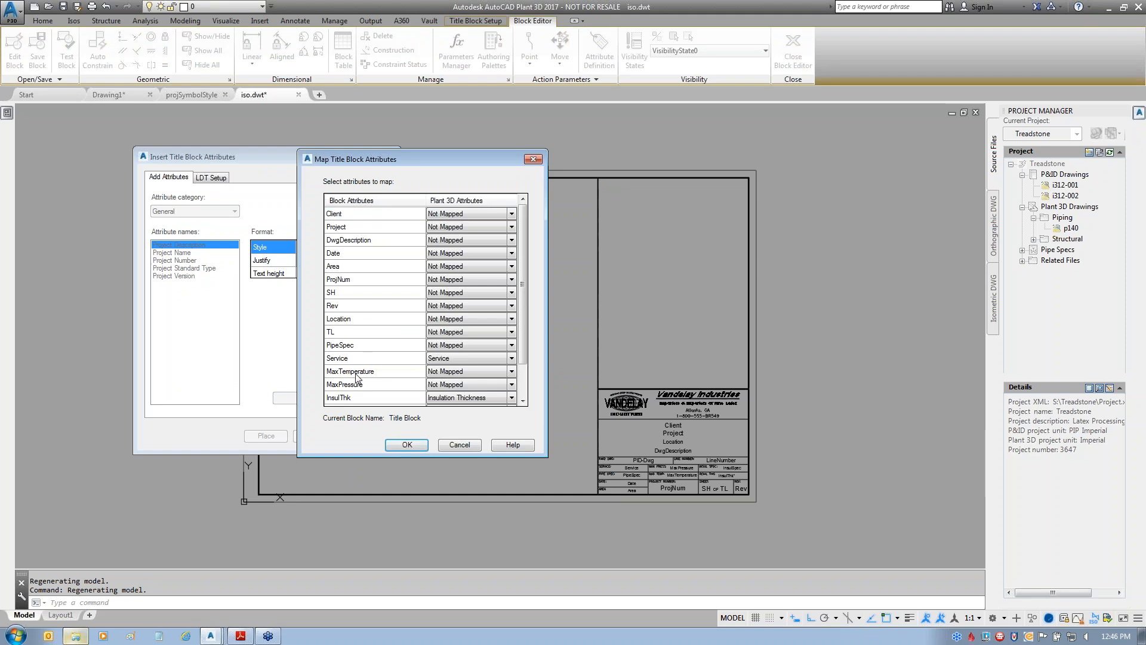
click(511, 371)
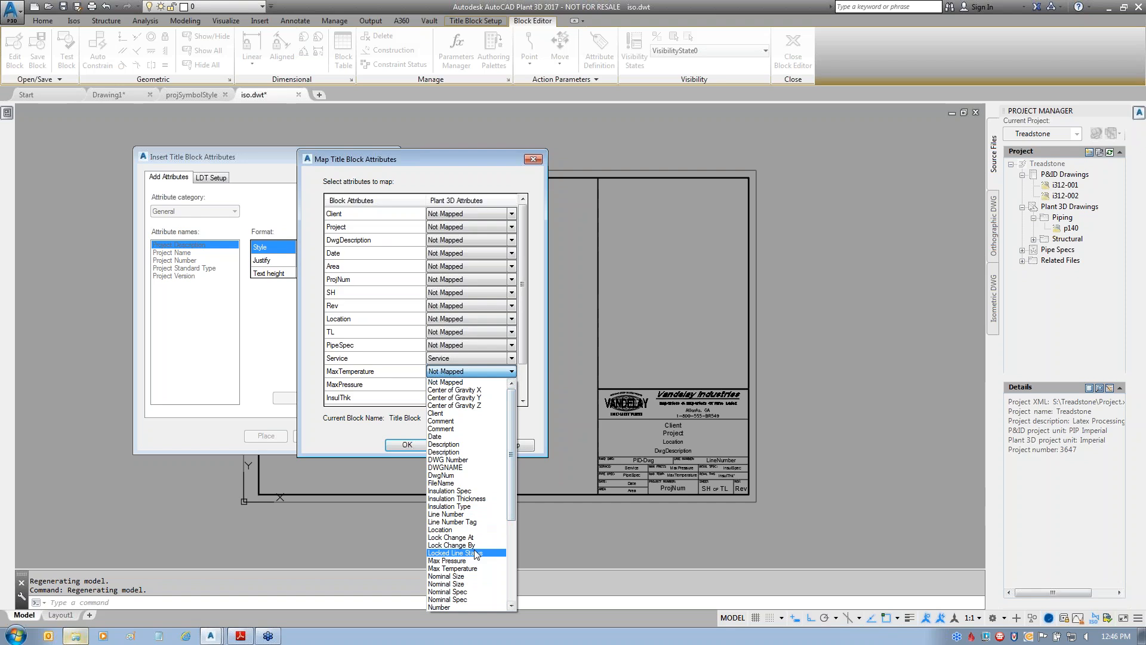
scroll(472, 480, down, 4)
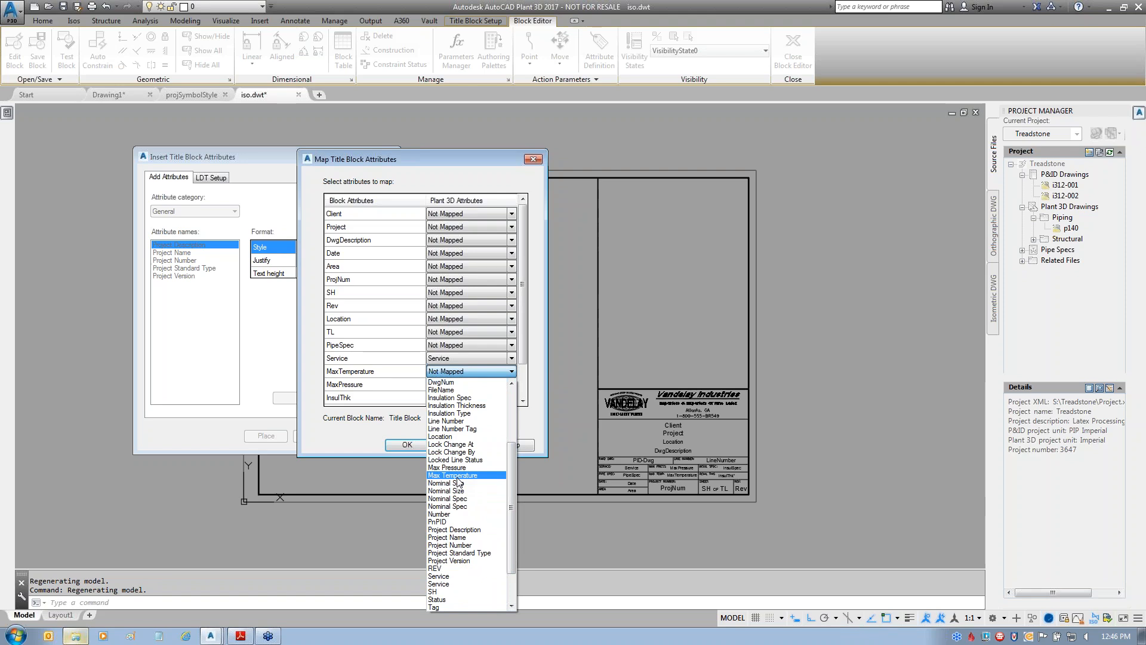
click(458, 477)
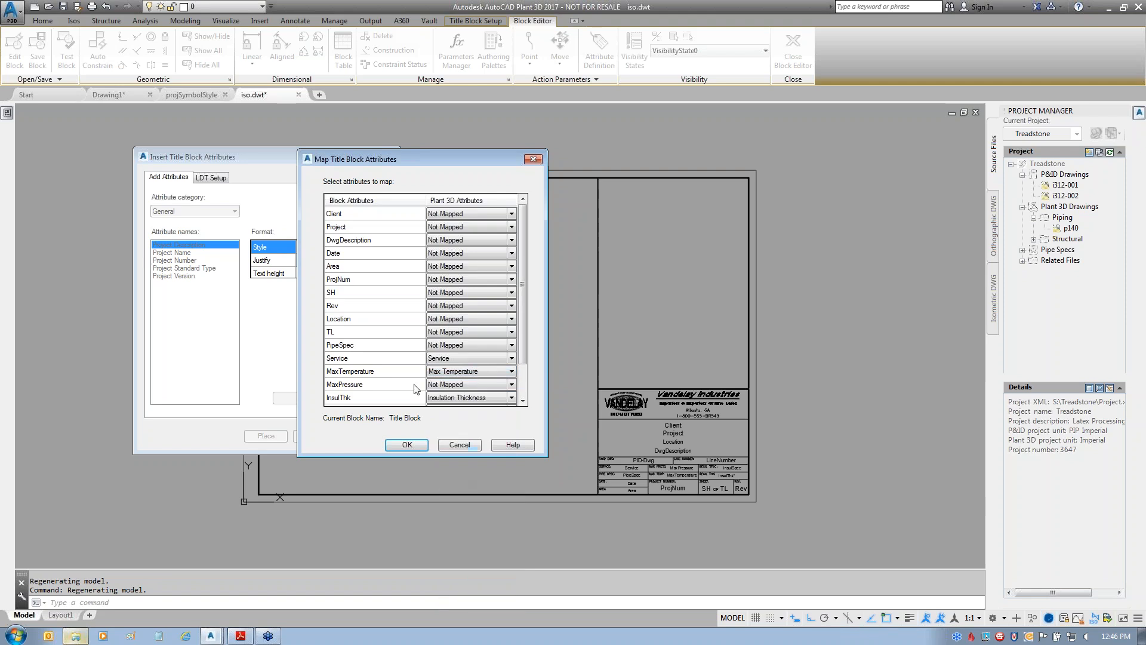
click(511, 385)
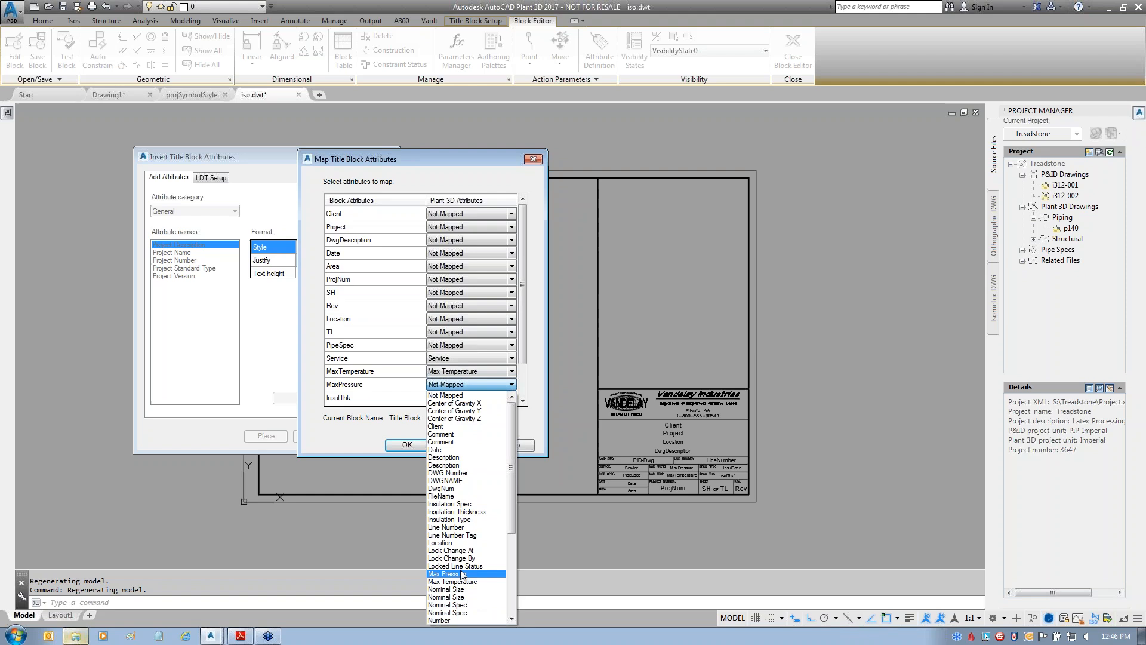
click(459, 574)
- Map the PID-Dwg block attribute to DwgNum, accept the attribute mapping and close the title block attributes dialog
scroll(518, 396, down, 1)
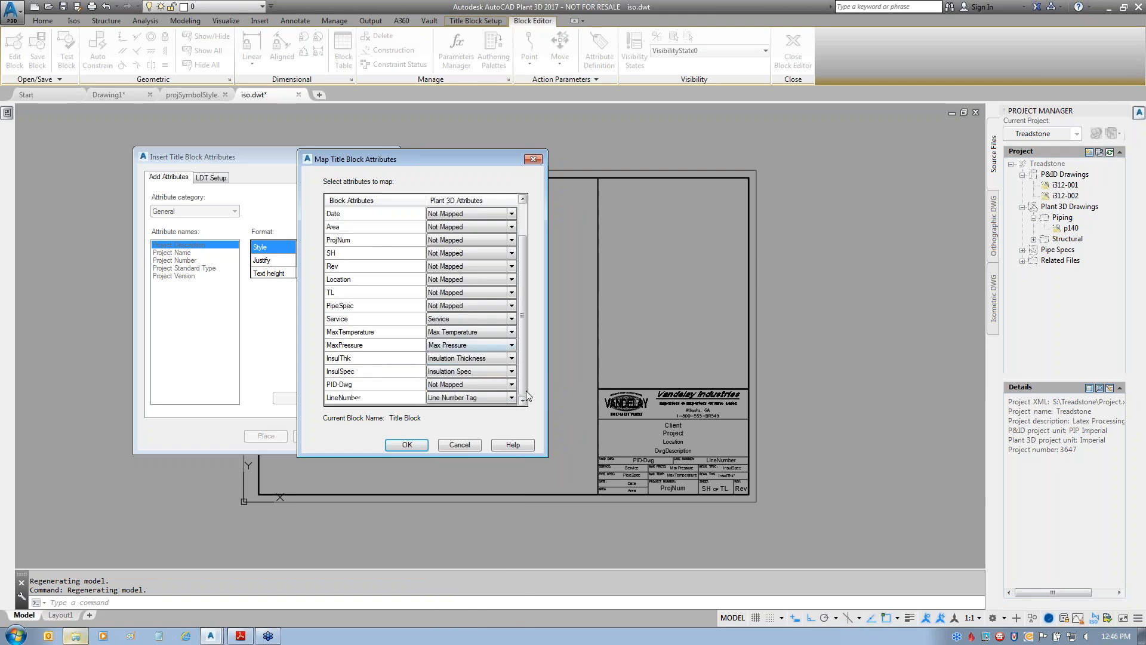
click(511, 385)
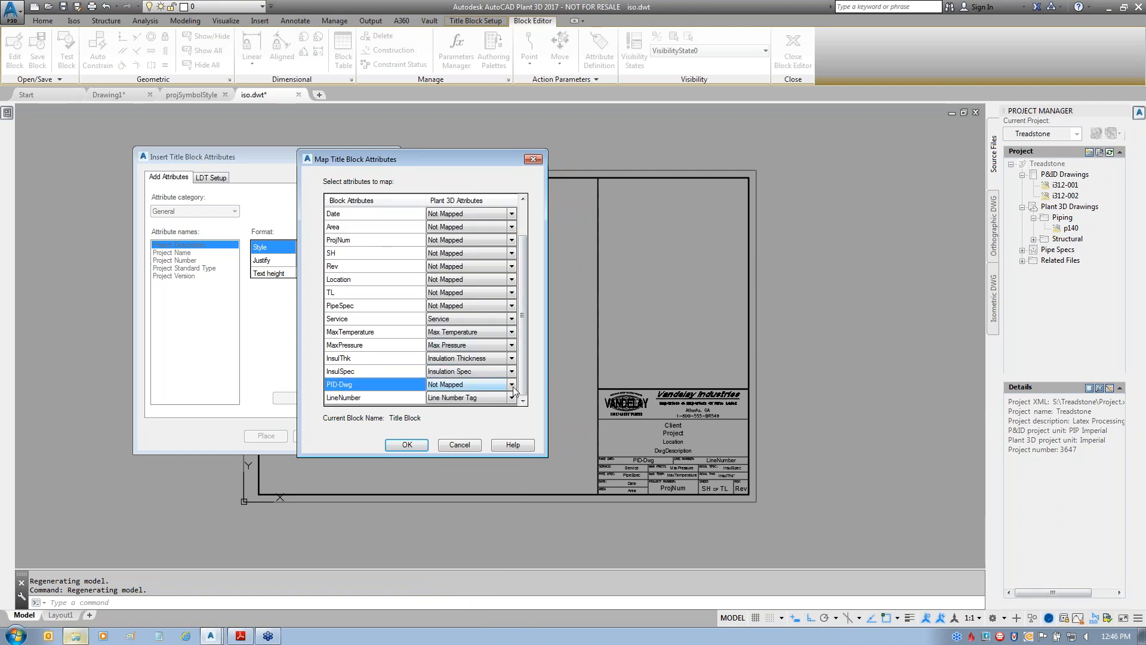
click(512, 386)
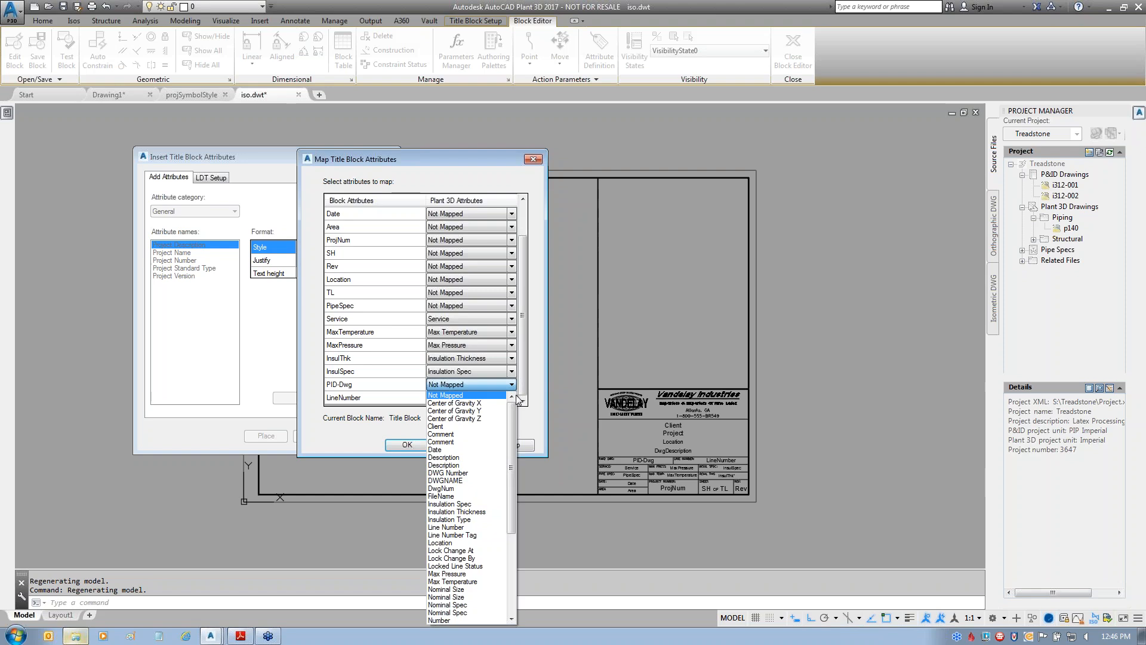
click(448, 489)
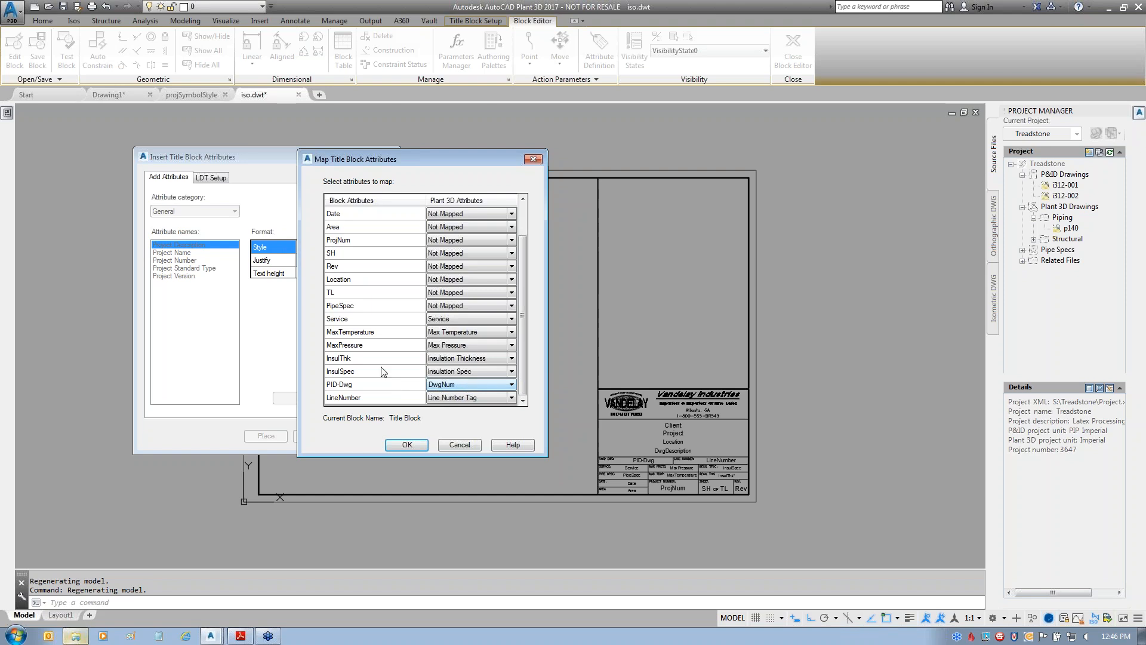
click(410, 445)
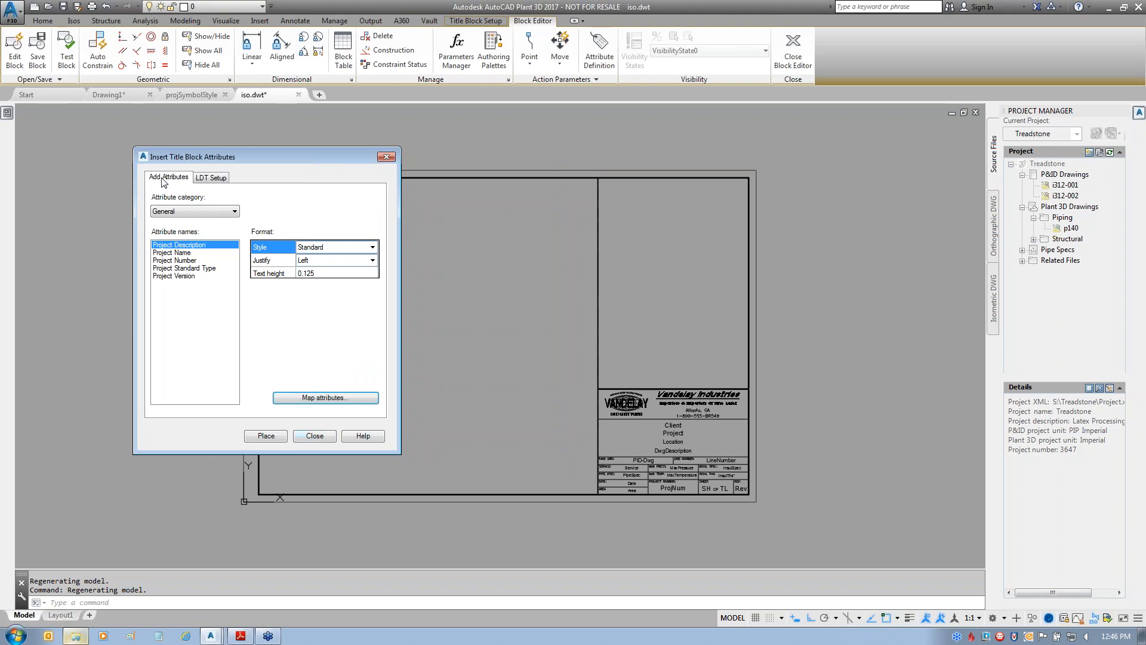
click(317, 437)
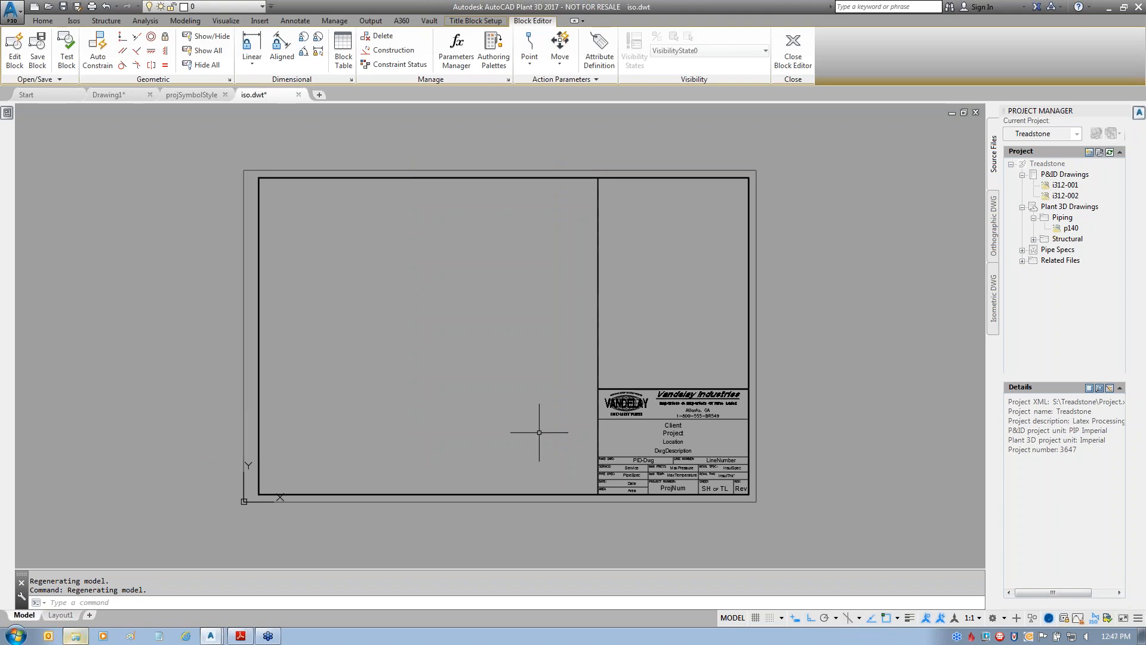
- Close the block editor with the changes saved to Title Block, and return from title block setup to the project setup
click(793, 48)
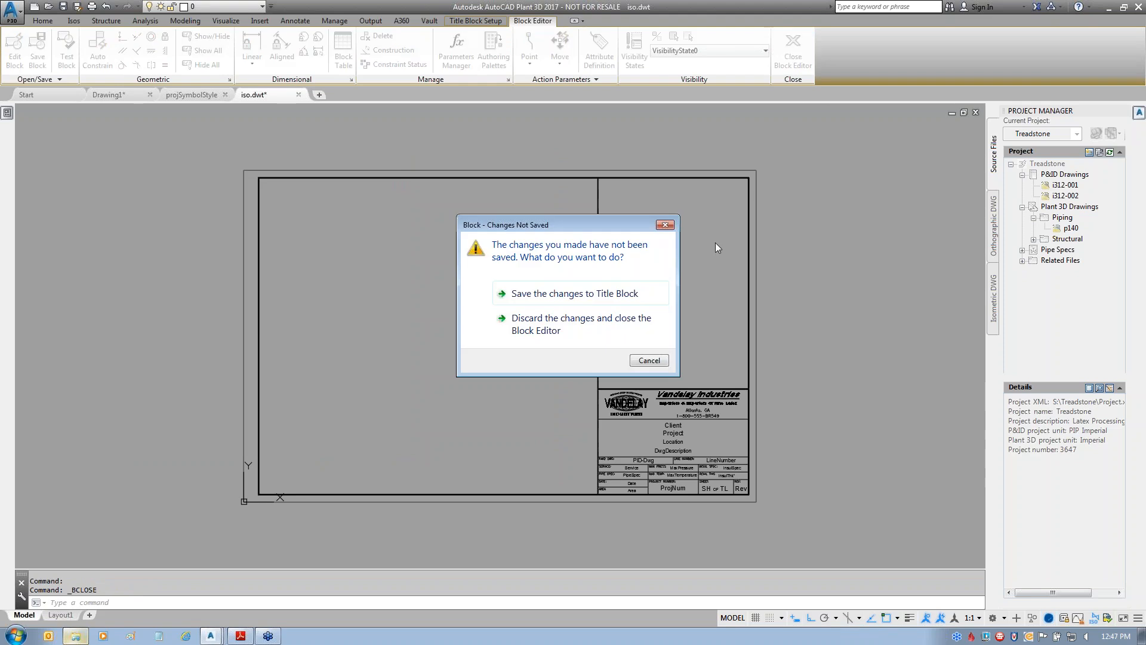
click(557, 300)
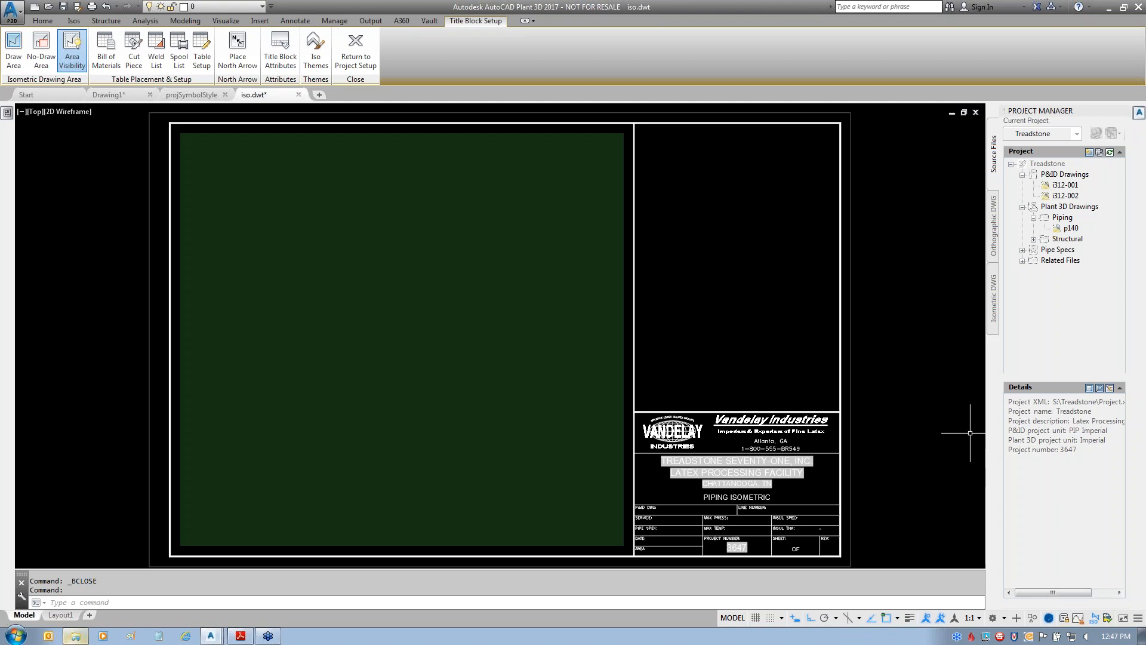
click(356, 51)
click(540, 295)
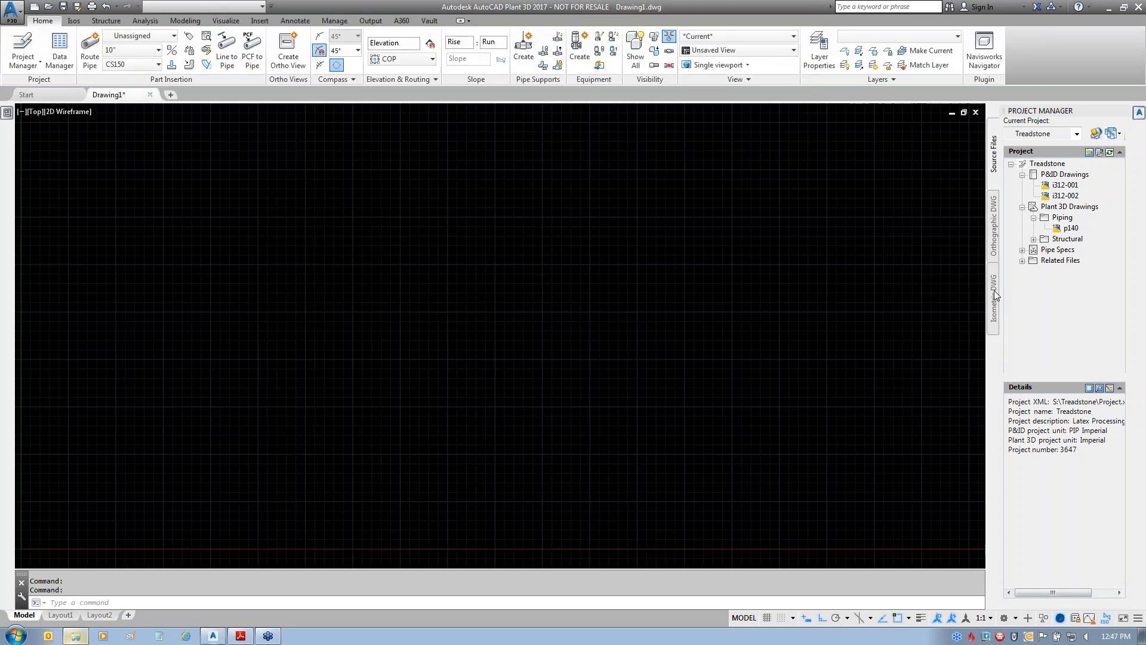
- Create a production iso of line PW-1000 in the Vandelay B style with revision number 2
click(994, 291)
click(1072, 239)
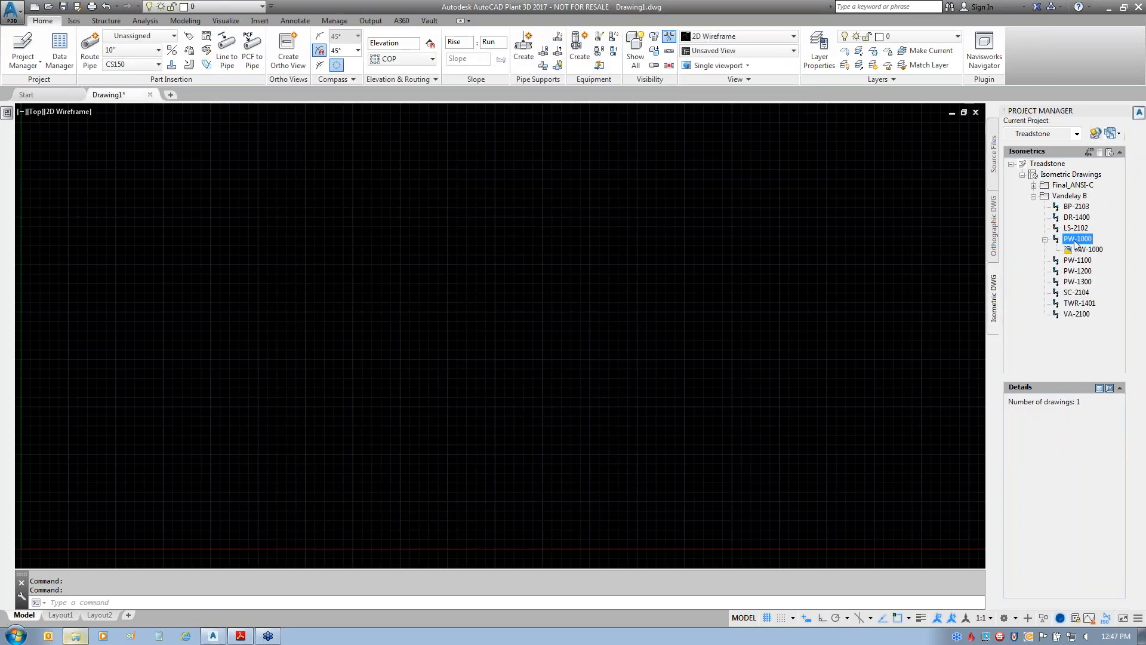
right_click(1073, 238)
click(1087, 290)
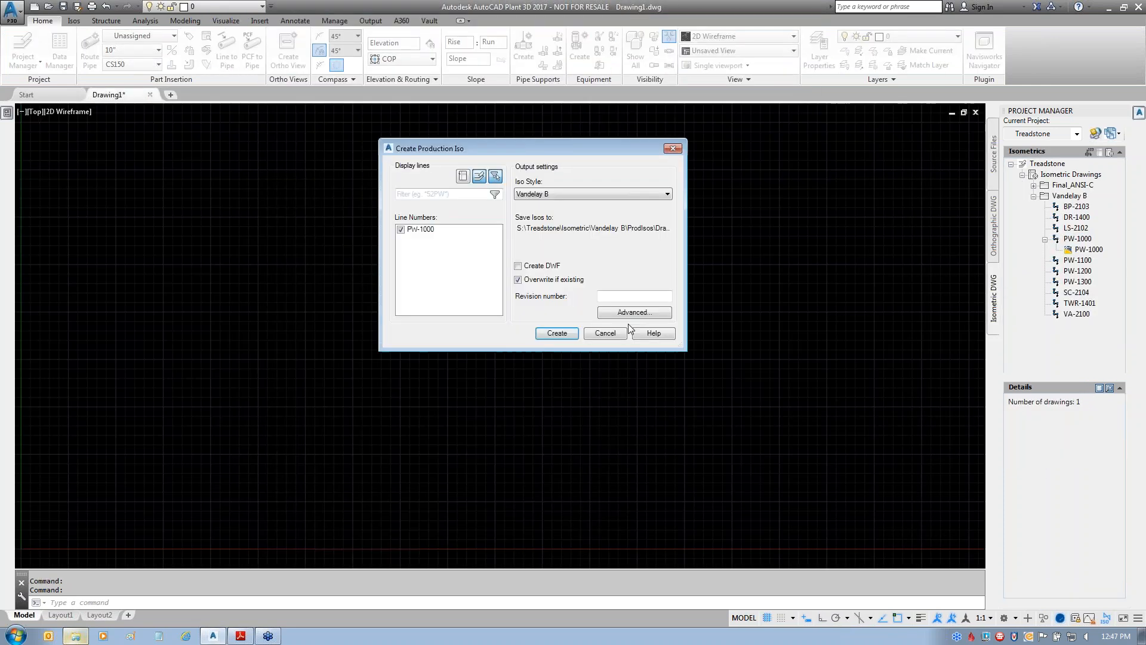
click(609, 294)
text(2)
key(Return)
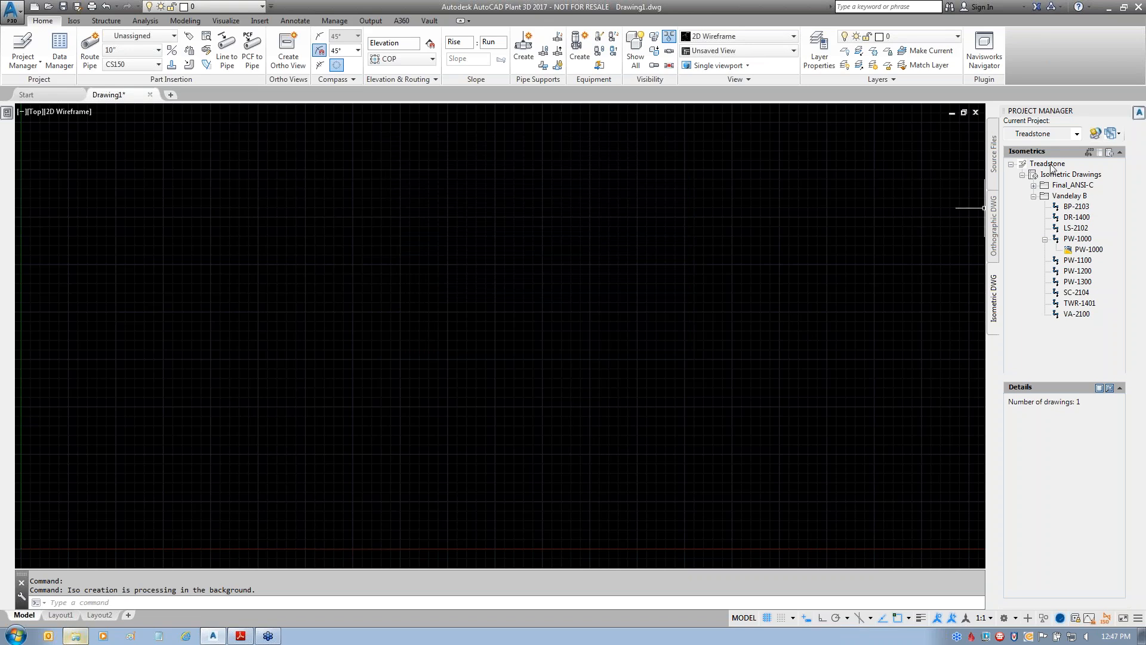
click(1074, 137)
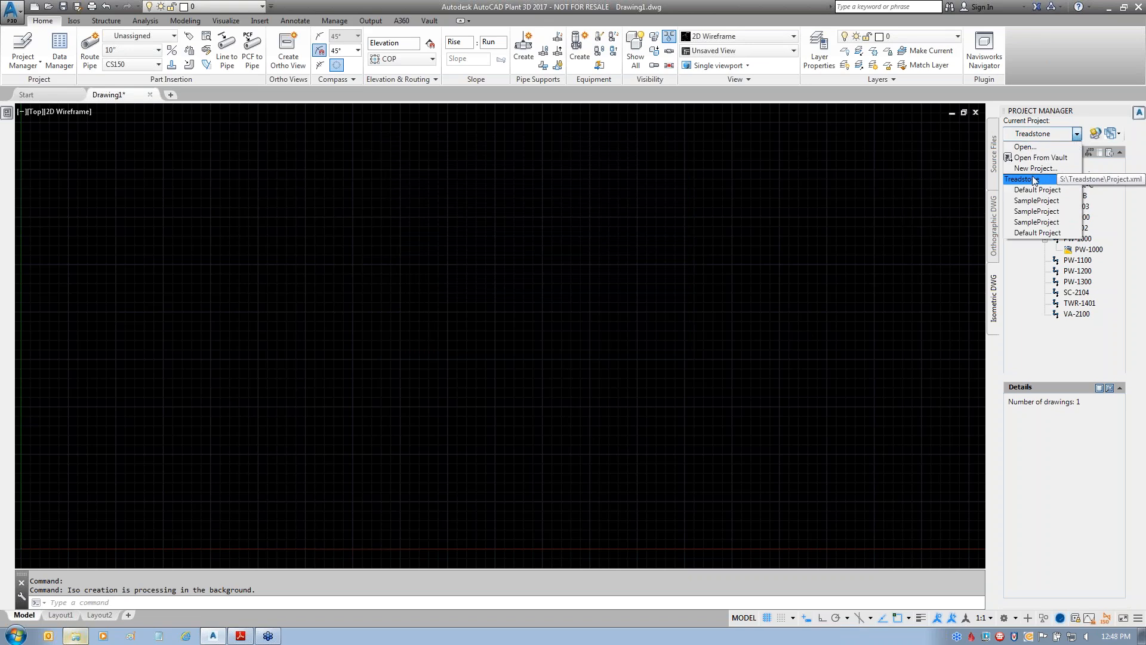
click(1027, 169)
click(358, 360)
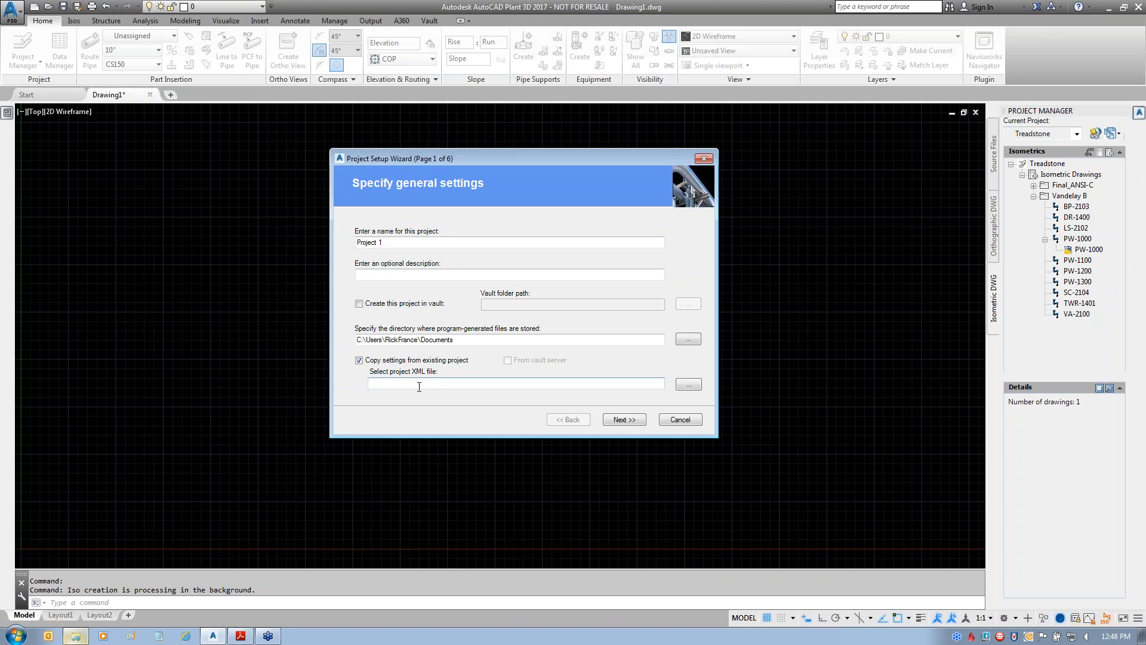
click(687, 383)
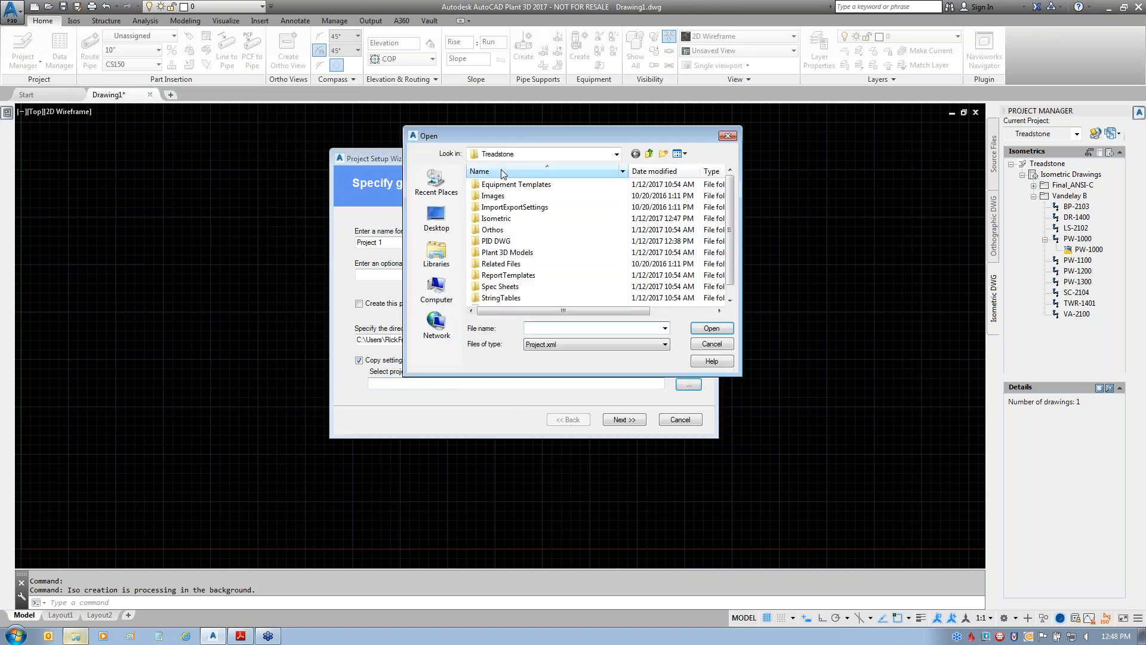
click(710, 345)
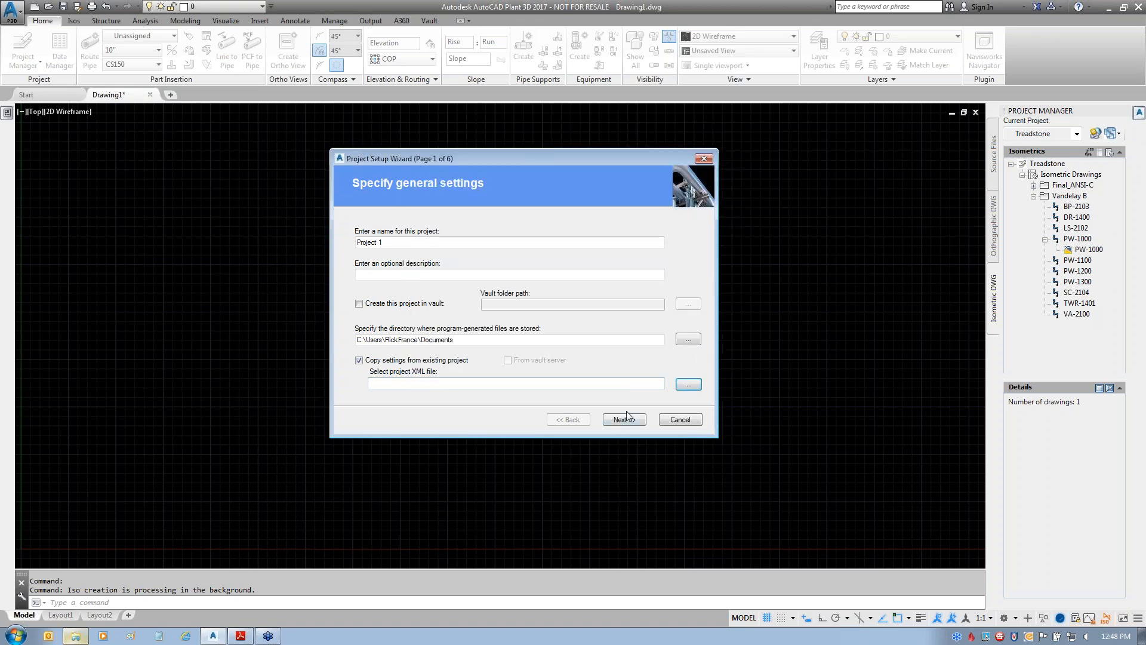
click(680, 420)
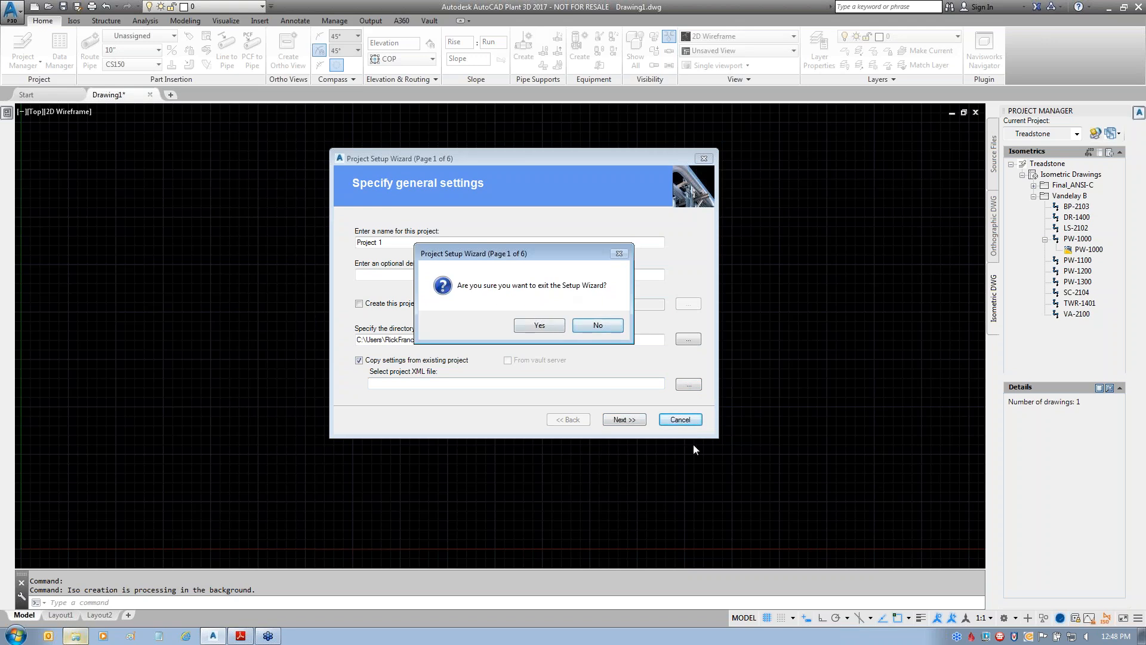
click(538, 326)
click(542, 318)
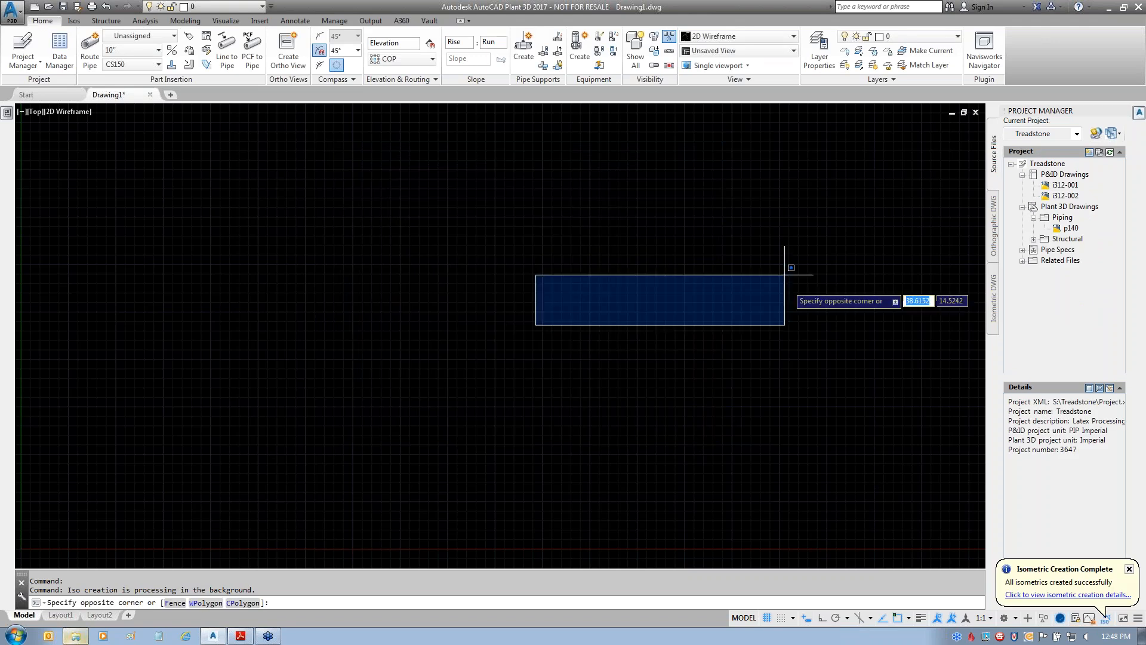
click(643, 348)
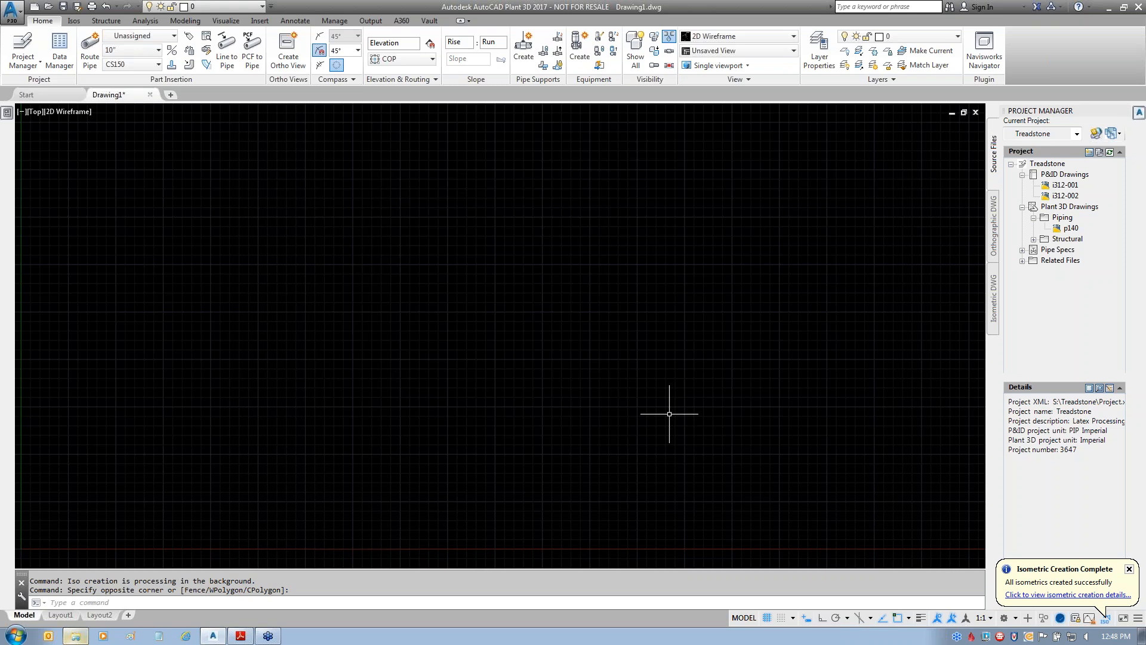
- Switch to Windows Explorer and locate Pipe Line Group.xls in the Treadstone project's Isometric folder
click(1129, 569)
click(75, 636)
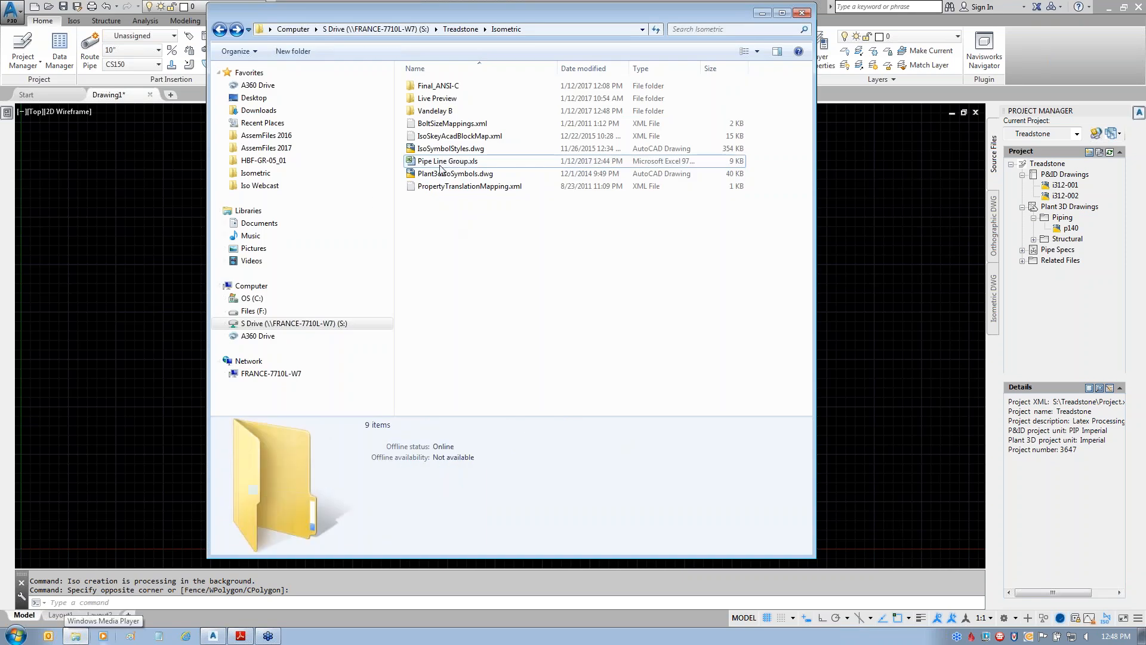
mouse_move(410, 175)
mouse_down()
mouse_move(478, 172)
mouse_move(452, 152)
mouse_move(404, 157)
mouse_move(400, 180)
mouse_up()
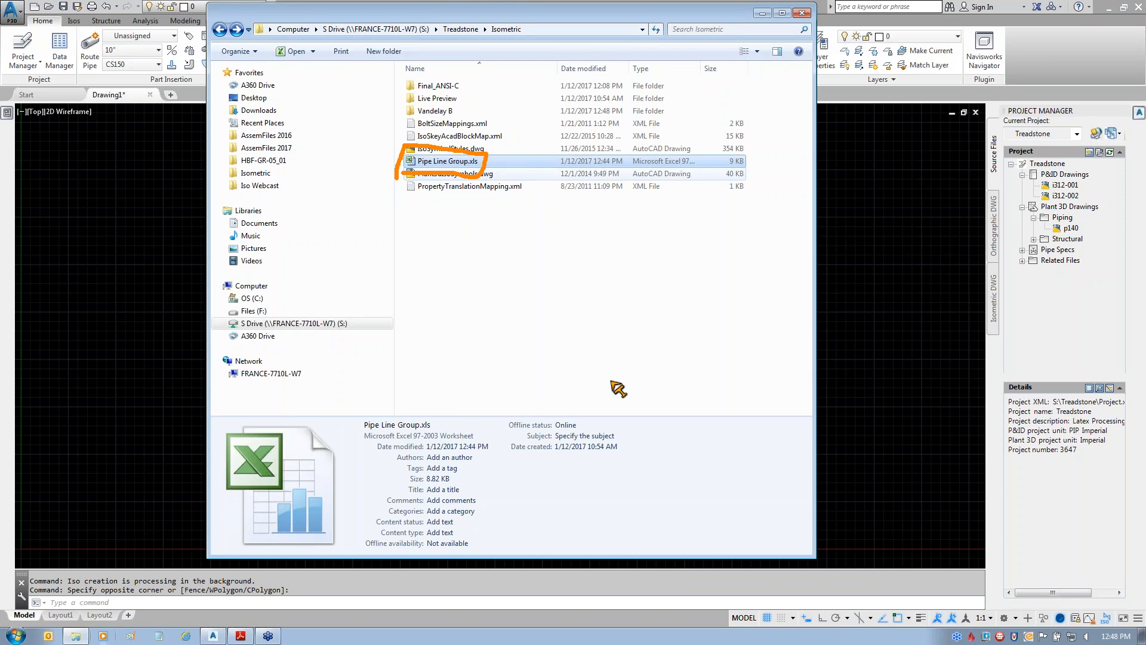
mouse_move(456, 173)
mouse_down()
mouse_move(499, 292)
mouse_move(520, 314)
mouse_up()
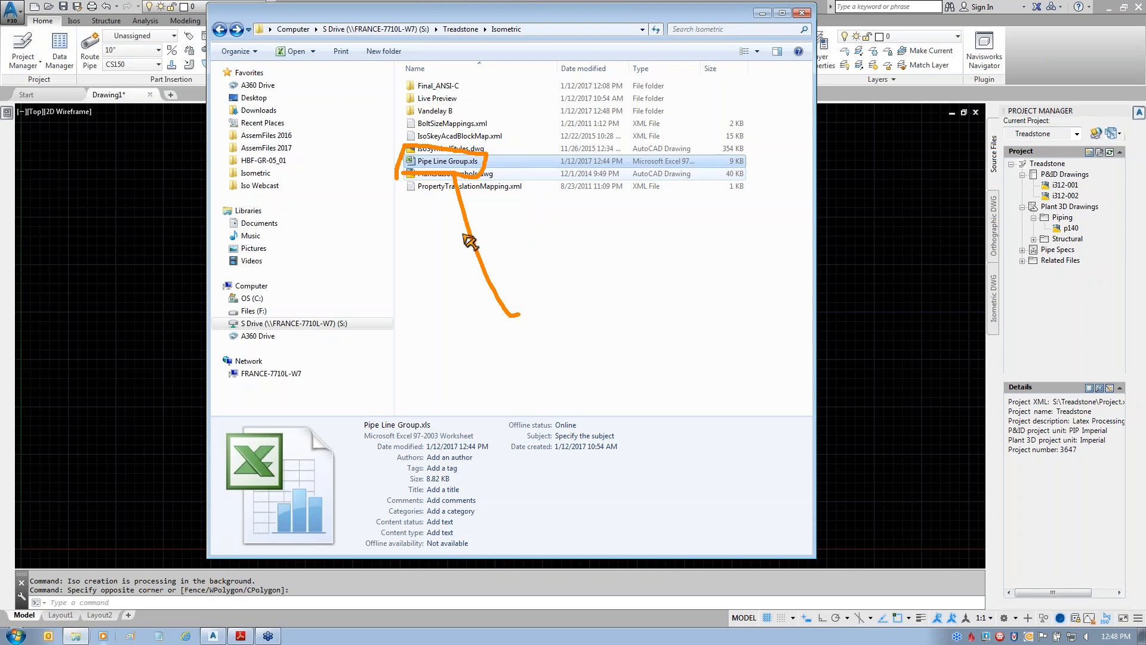
key(Escape)
click(836, 350)
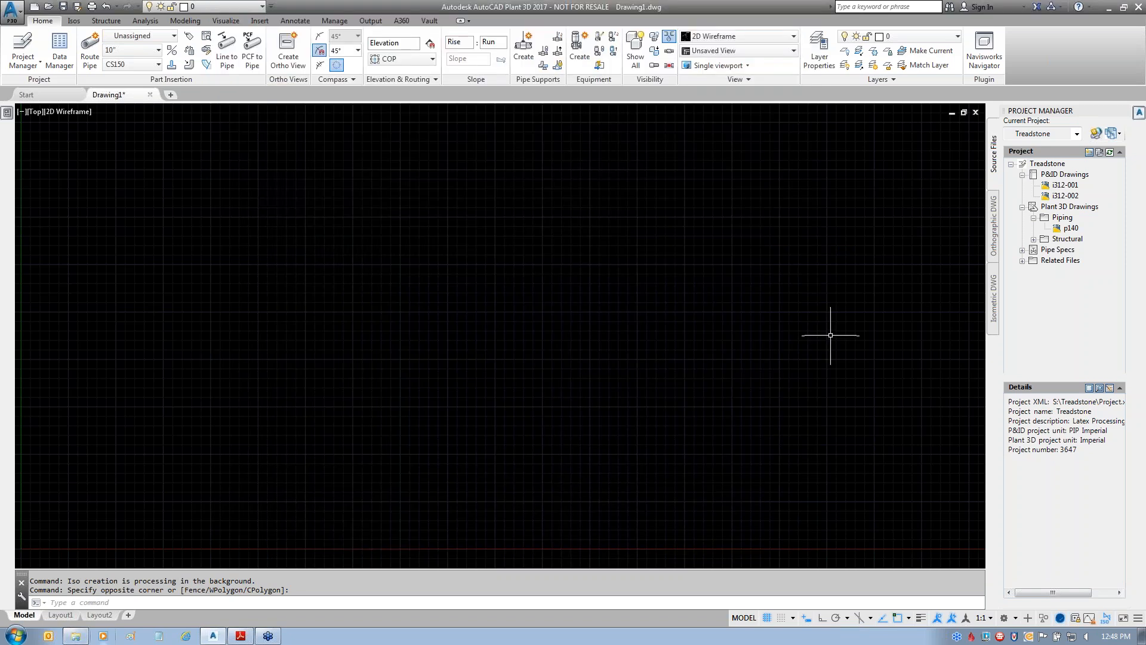
- Open the generated PW-1000 isometric drawing from the Vandelay B folder of the project
click(995, 308)
click(1075, 249)
double_click(1076, 250)
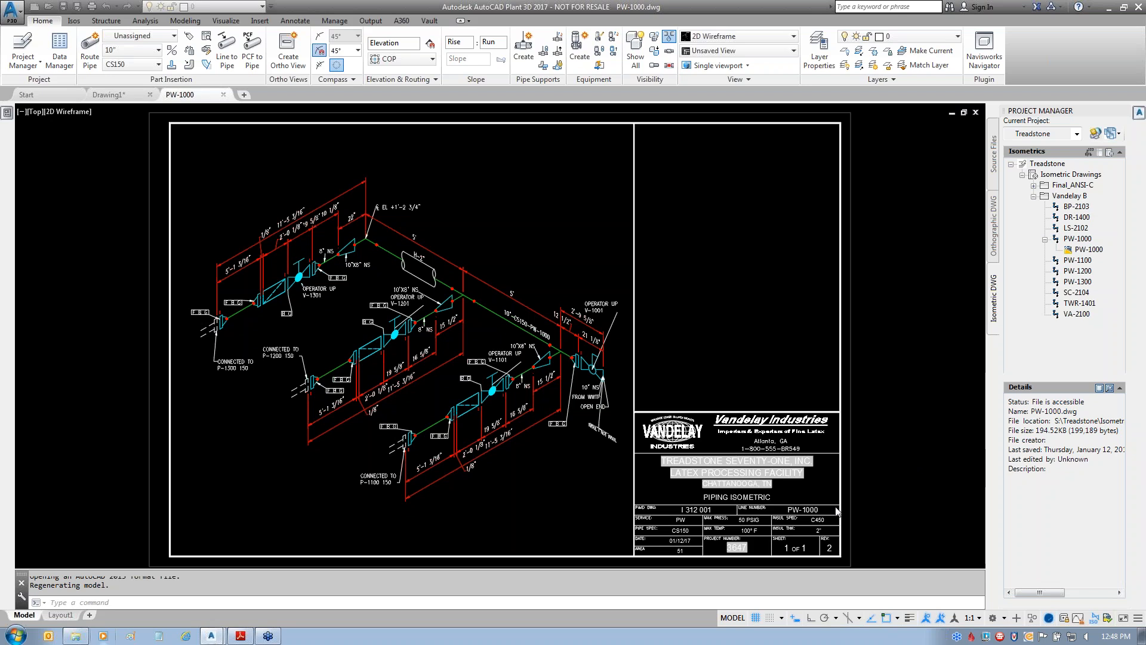
- Examine the P&ID drawing, line number, pressure, temperature, insulation and revision fields in the PW-1000 title block
scroll(734, 428, up, 5)
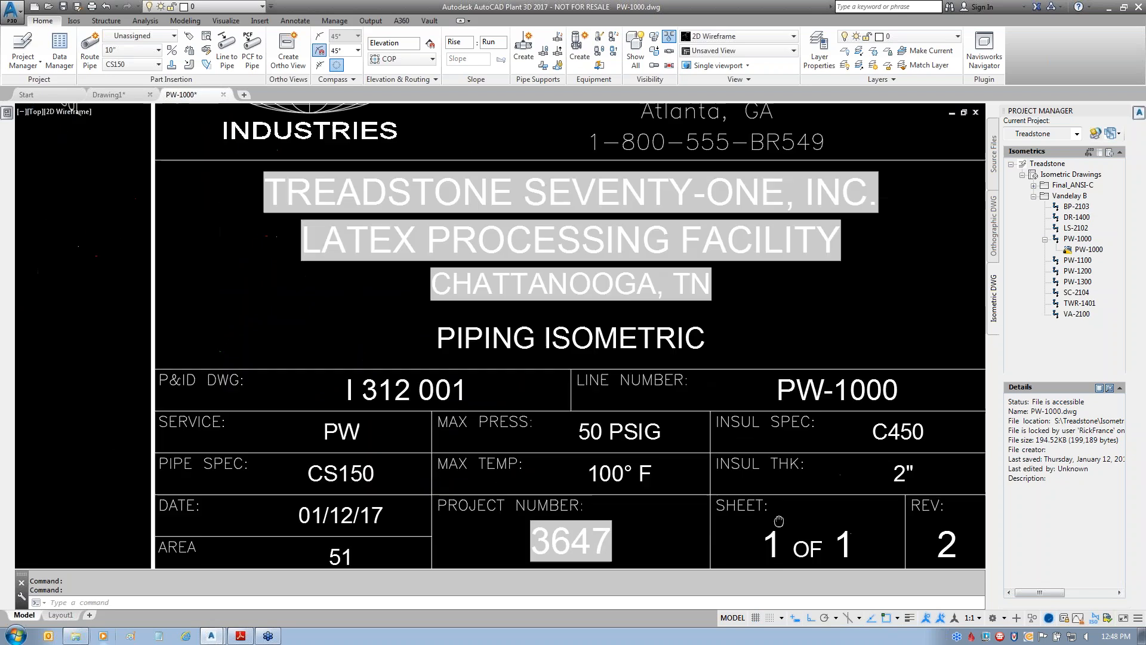
scroll(734, 428, down, 1)
middle_drag(889, 400, 889, 451)
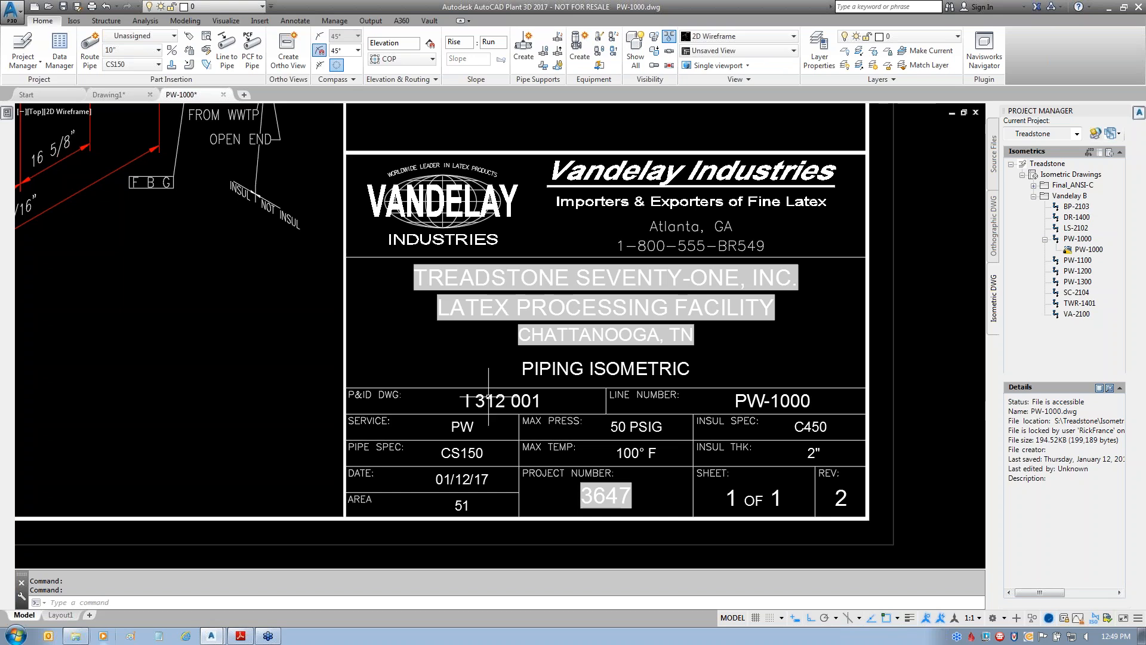
mouse_move(697, 474)
text(z)
key(Return)
text(e)
key(Return)
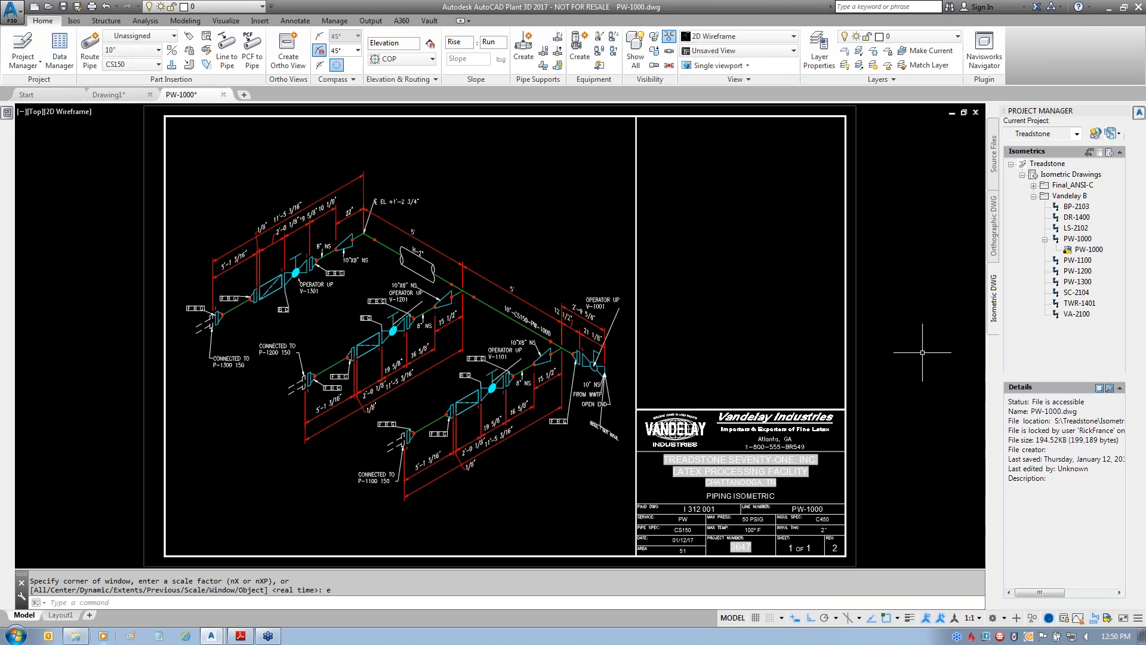
- Close the PW-1000 isometric drawing
click(1049, 164)
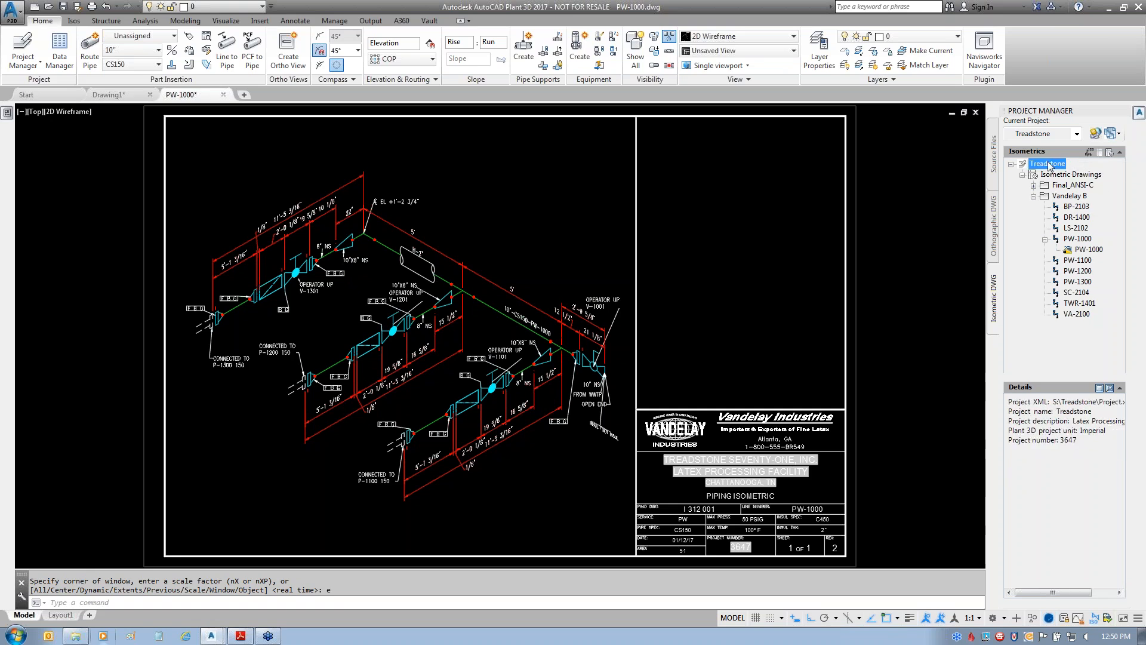
click(224, 95)
click(593, 351)
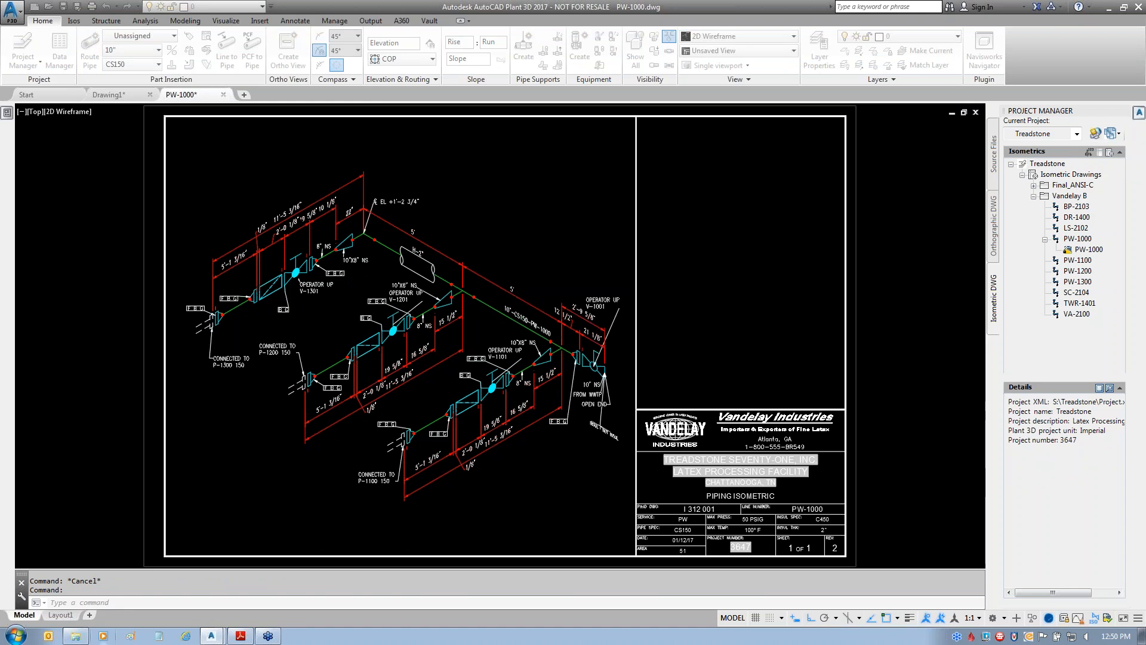
- Open the Vandelay B isometric title block template for setup from the Treadstone project's properties
right_click(1032, 166)
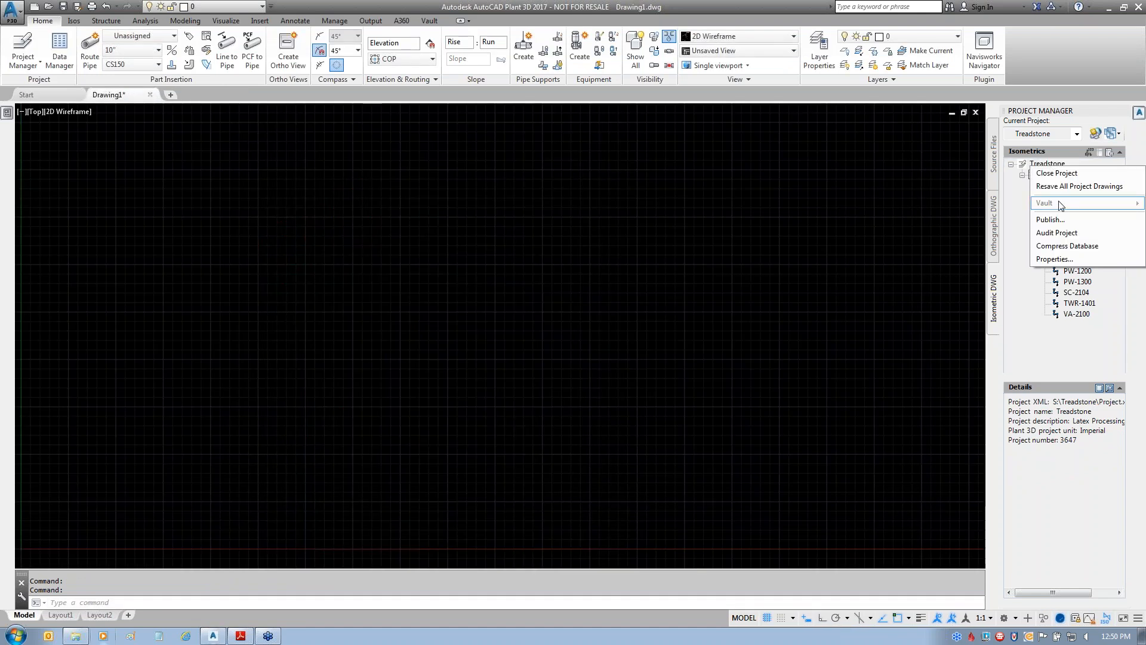
click(1056, 260)
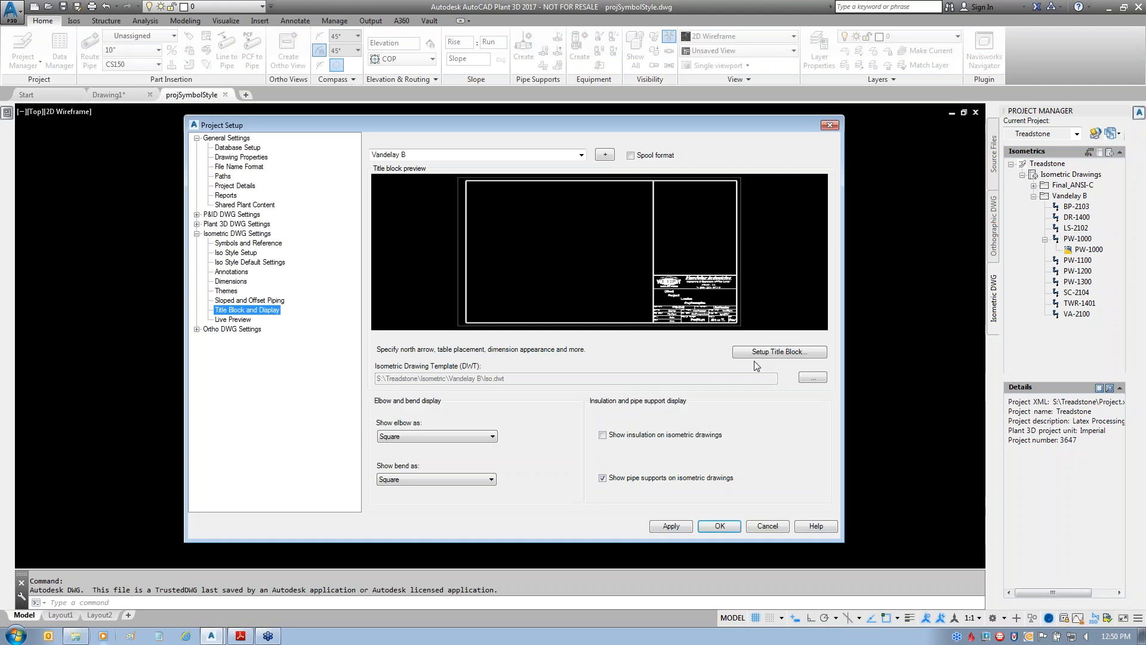
click(775, 352)
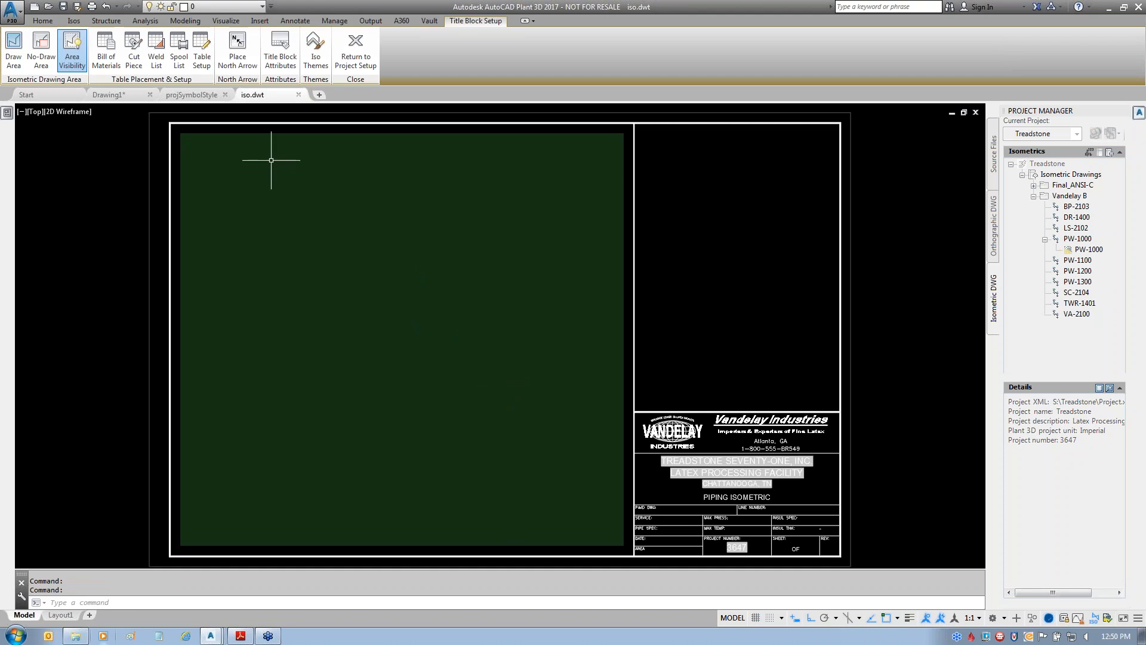
- Place an upper-left north arrow near the upper-left corner of the isometric draw area, at about X 1.63, Y 9.93
mouse_move(214, 33)
mouse_down()
mouse_move(268, 76)
mouse_move(221, 73)
mouse_move(218, 28)
mouse_up()
drag(248, 93, 561, 348)
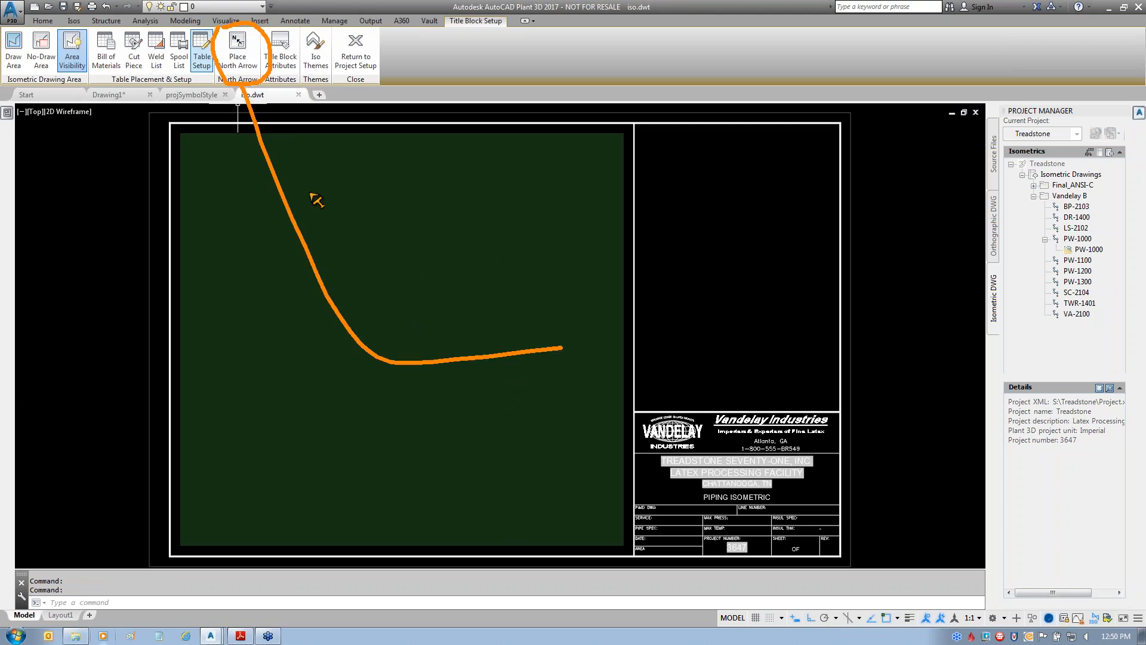
click(241, 67)
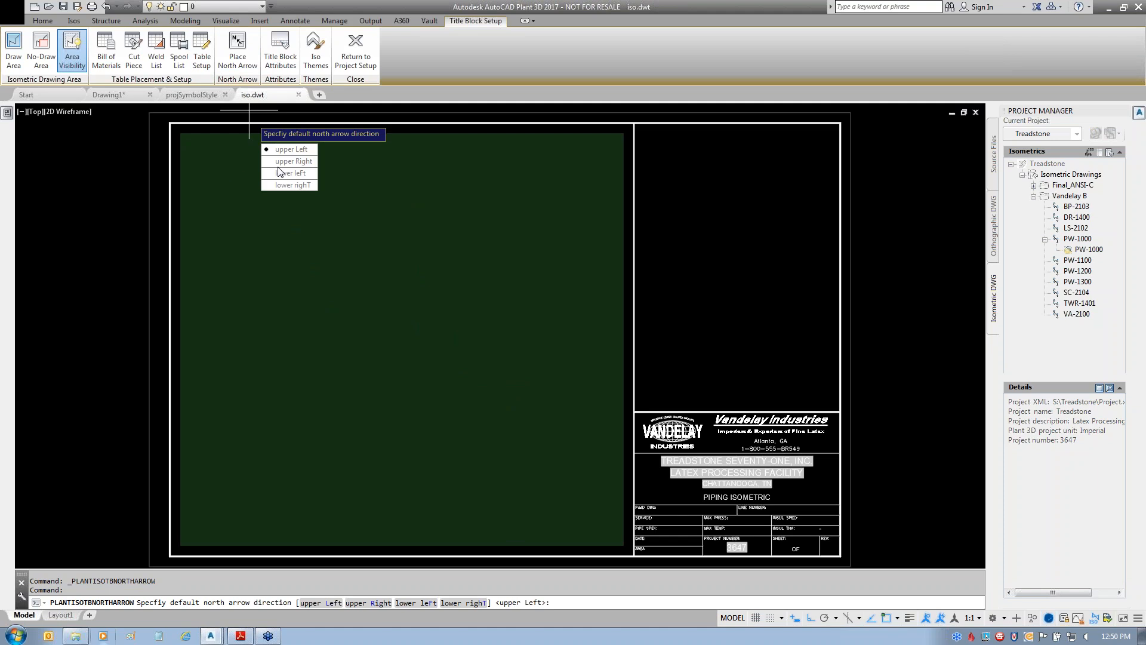
click(301, 149)
scroll(185, 164, up, 5)
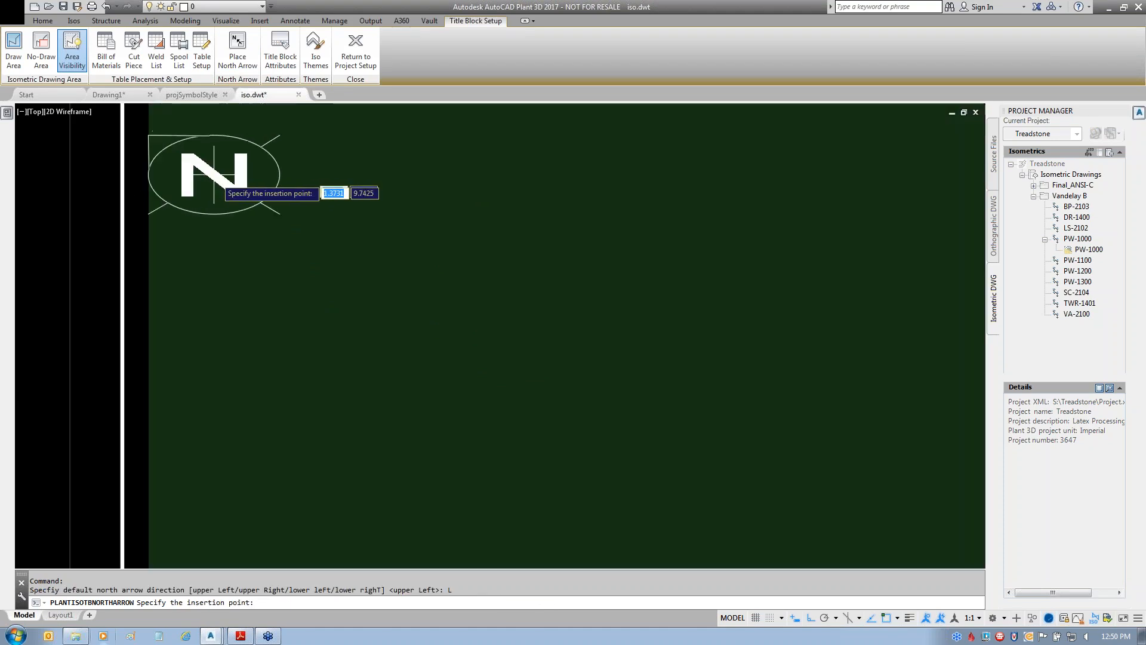
middle_drag(366, 327, 505, 460)
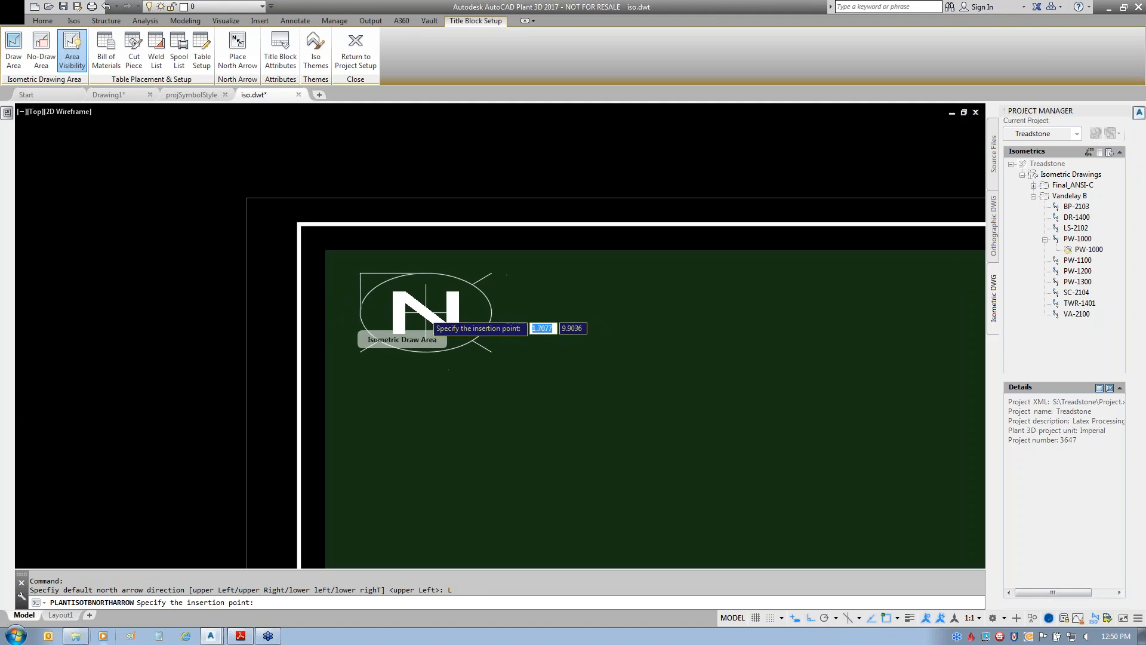
click(418, 312)
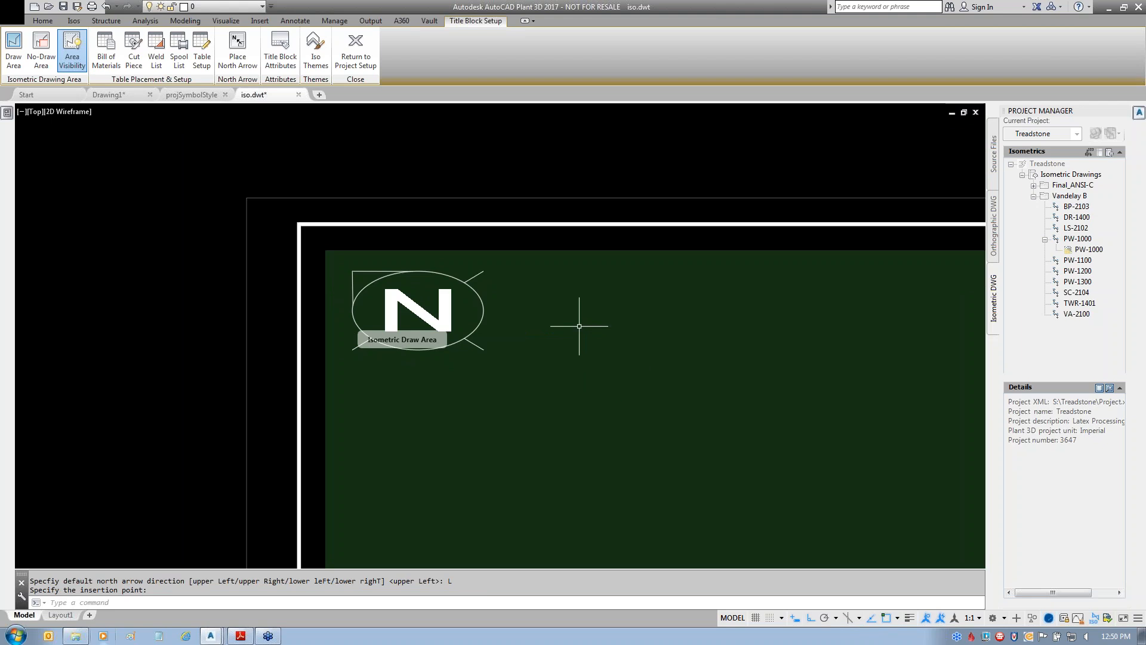
- Set the north arrow block's X, Y and Z scale to 0.03
click(454, 278)
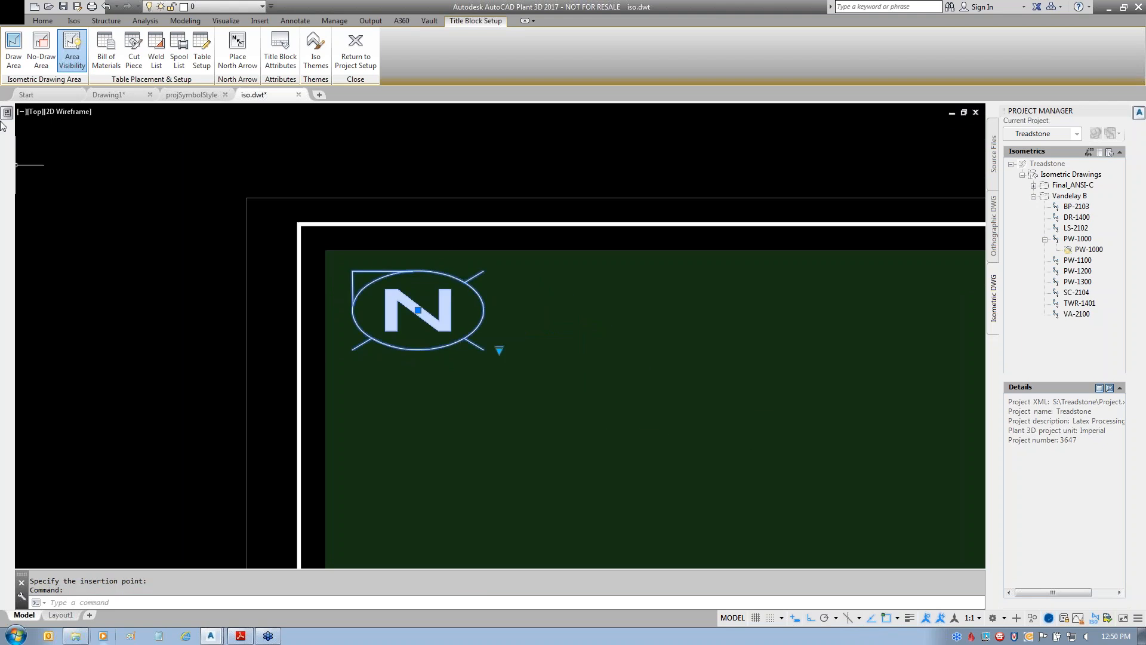
mouse_move(5, 116)
click(203, 311)
text(0.03)
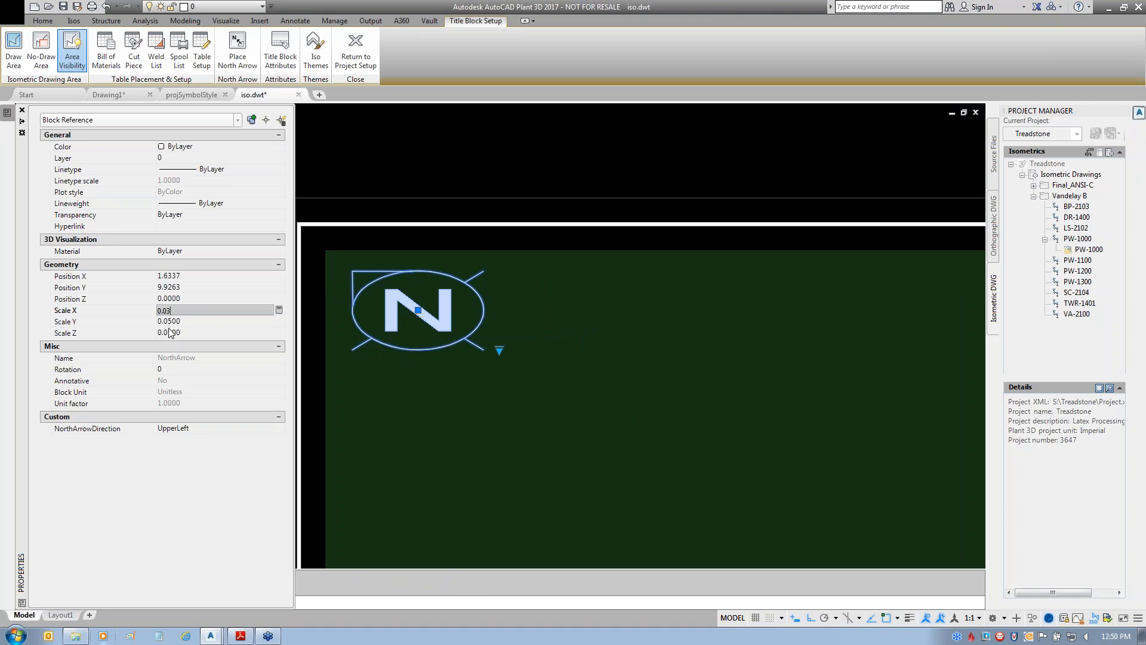
drag(179, 311, 132, 314)
key(ctrl+c)
click(235, 324)
text(0.03)
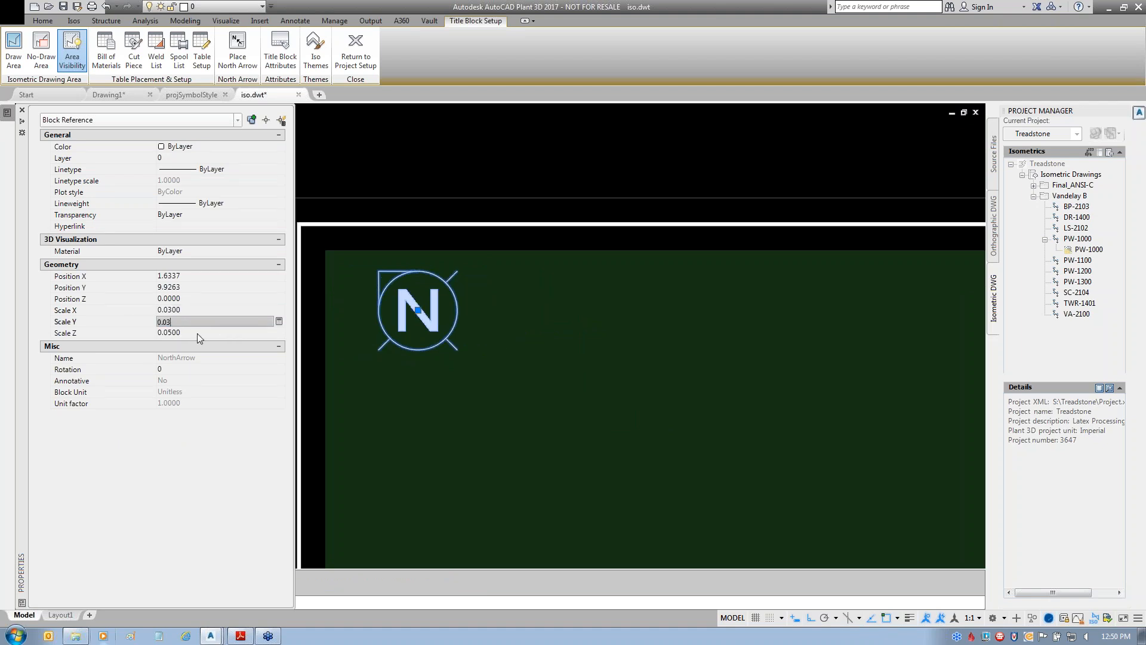
click(197, 333)
key(ctrl+v)
key(Return)
key(ctrl+1)
- Move the north arrow closer to the upper-left corner of the draw area, with Ortho off
scroll(450, 481, down, 2)
mouse_move(547, 346)
middle_down()
mouse_move(412, 250)
mouse_move(330, 220)
mouse_move(425, 294)
middle_up()
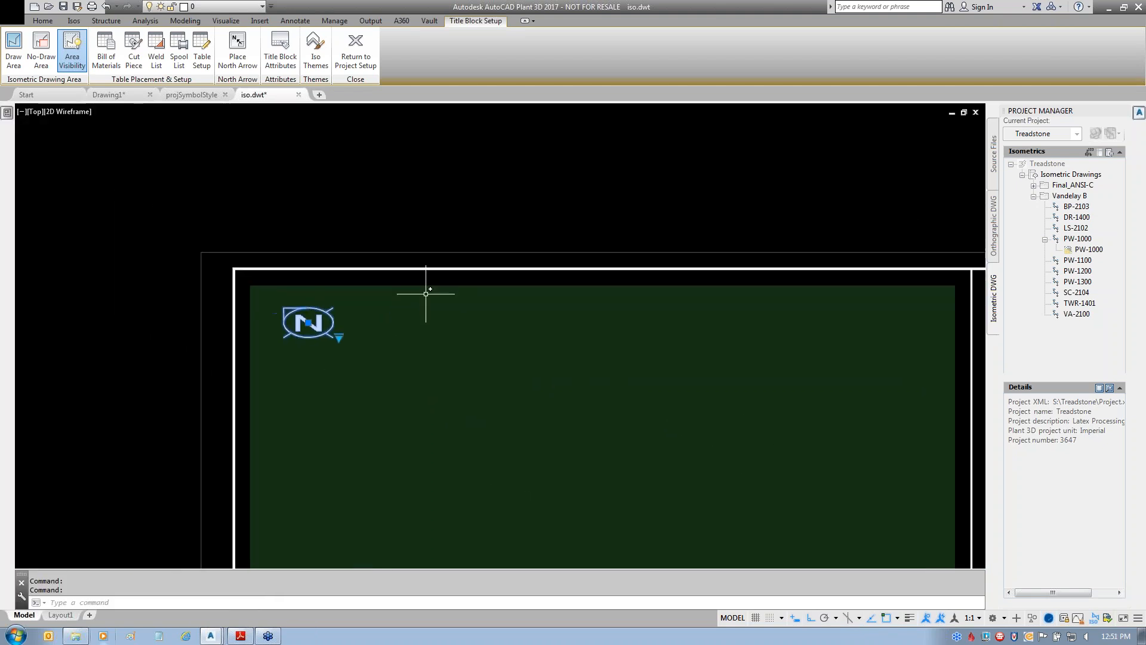
click(308, 323)
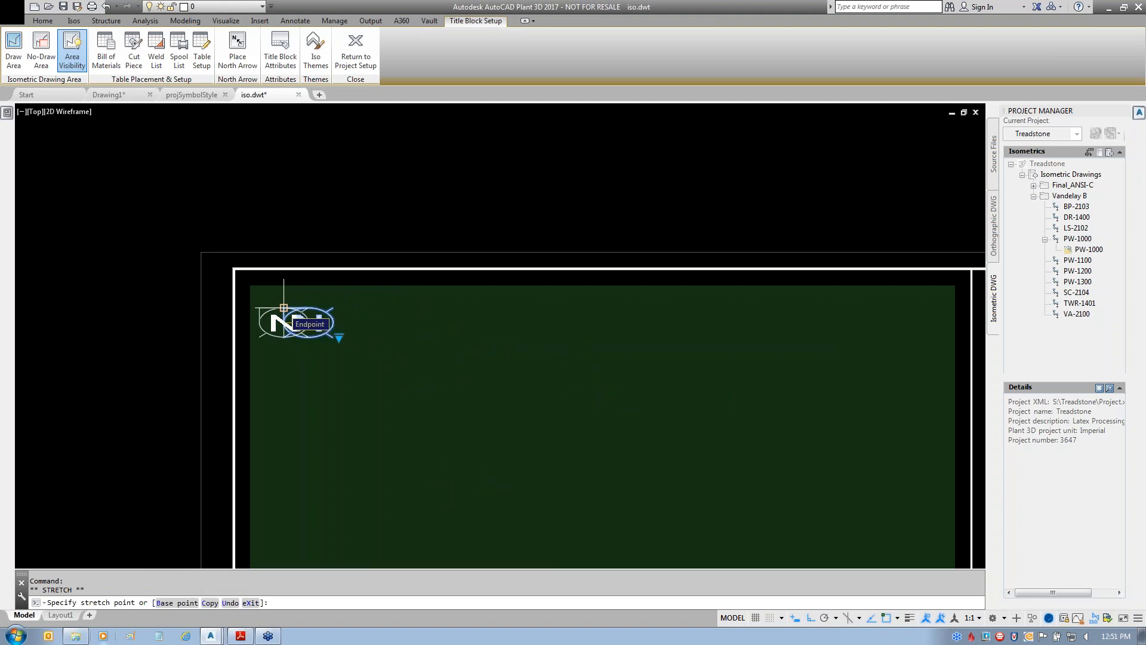
key(F8)
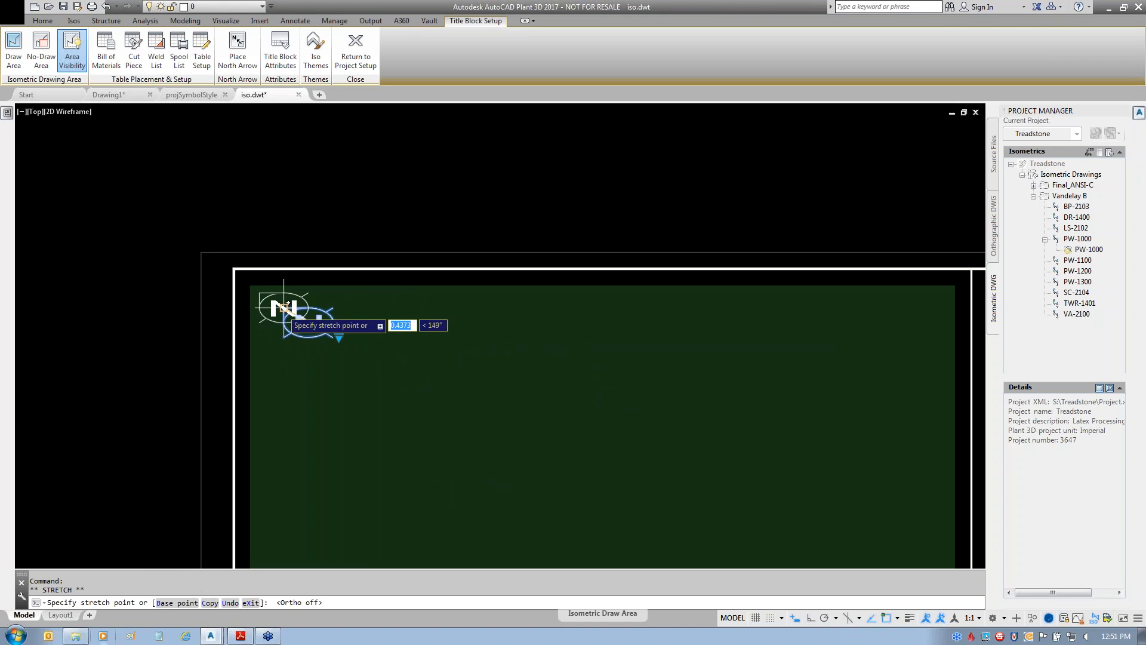
click(284, 309)
scroll(280, 306, up, 4)
key(Escape)
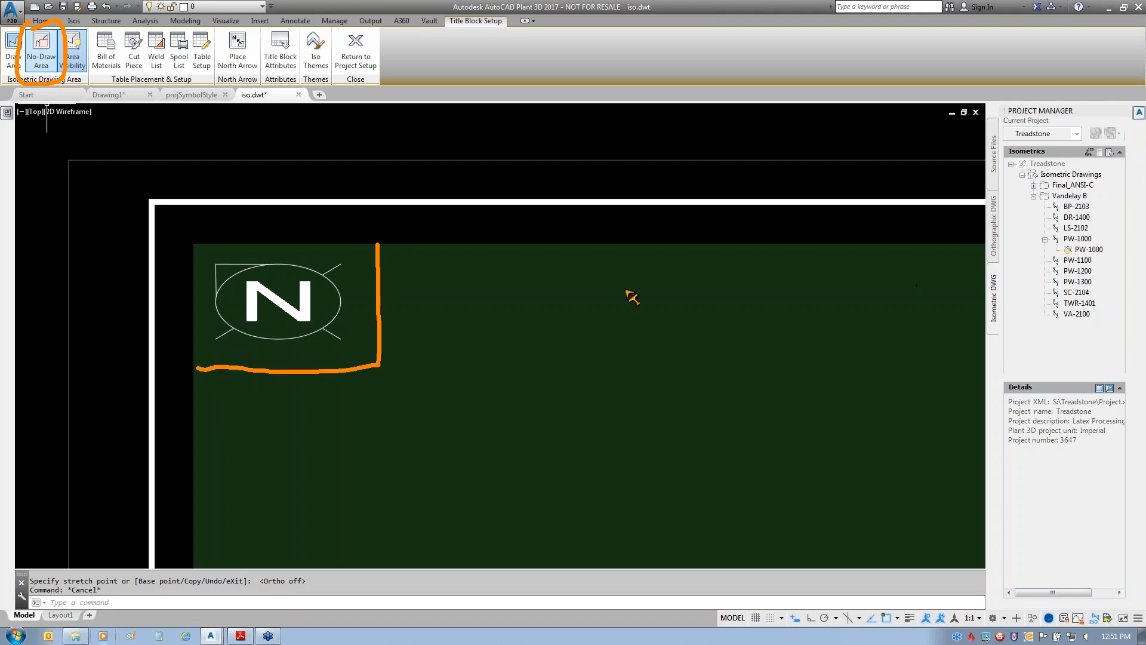
- Add a rectangular no-draw area around the north arrow, starting from the border's upper-left corner
click(40, 48)
click(151, 202)
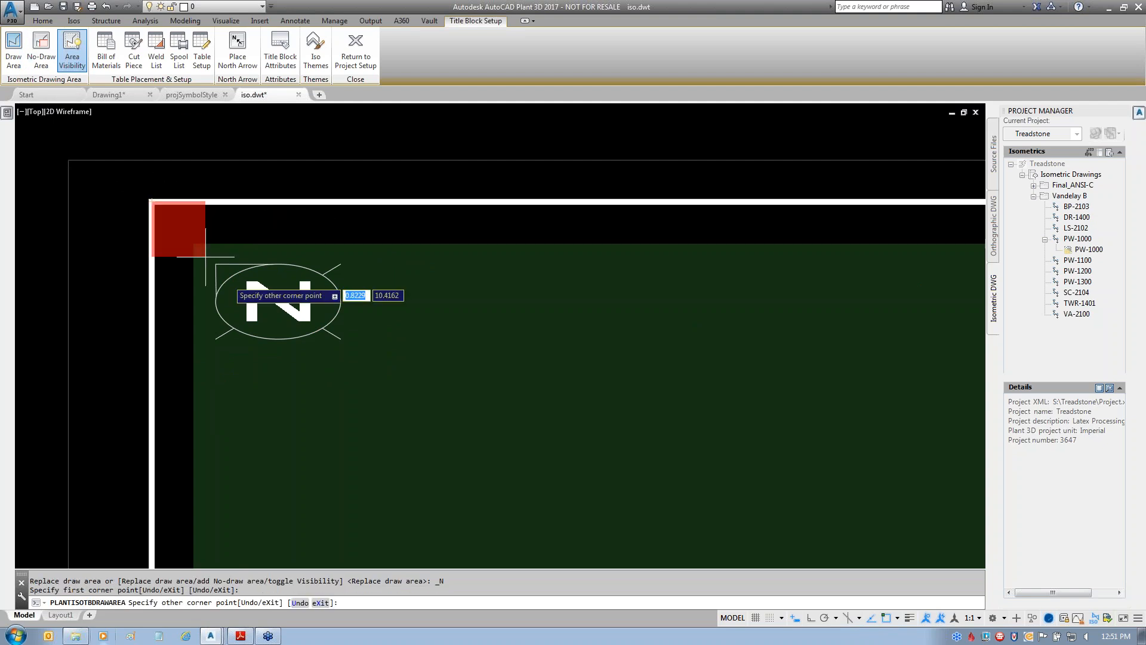
click(356, 356)
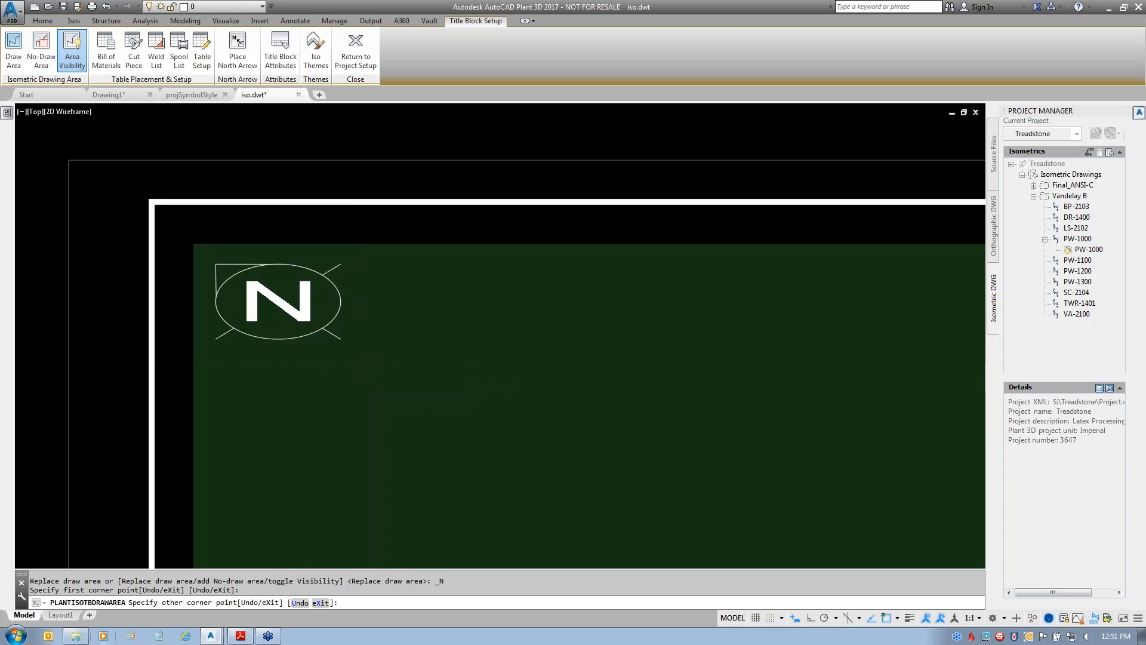
scroll(90, 299, up, 6)
scroll(772, 339, down, 5)
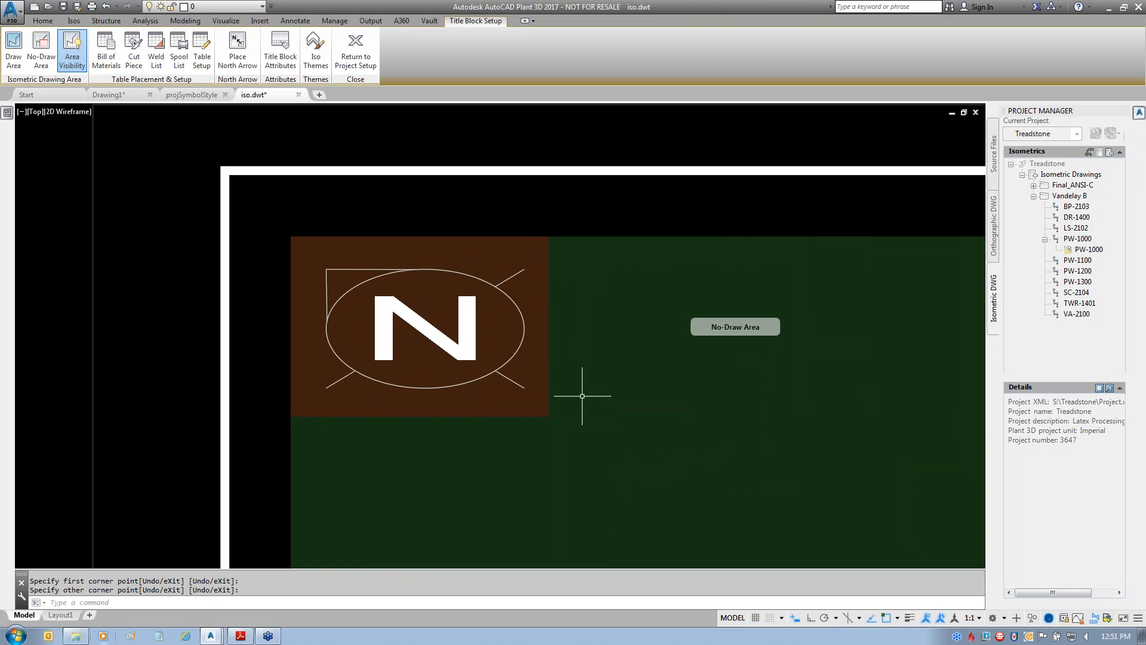
- Try the LowerLeft and UpperRight directions on the north arrow and return it to UpperLeft
click(548, 388)
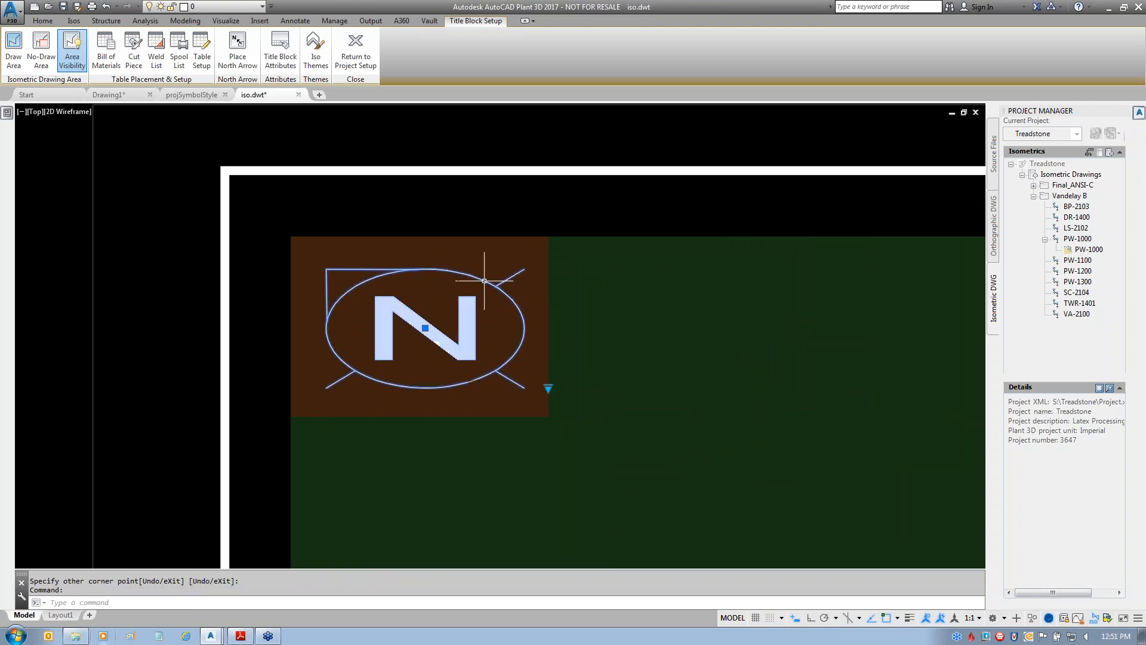
click(548, 388)
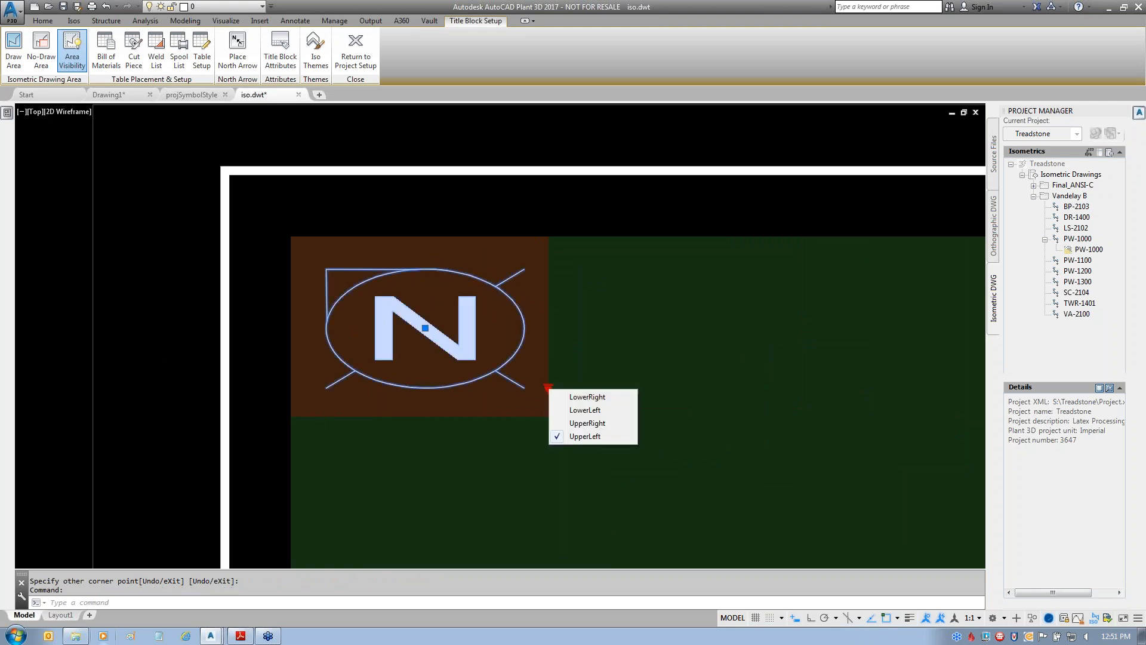
click(593, 412)
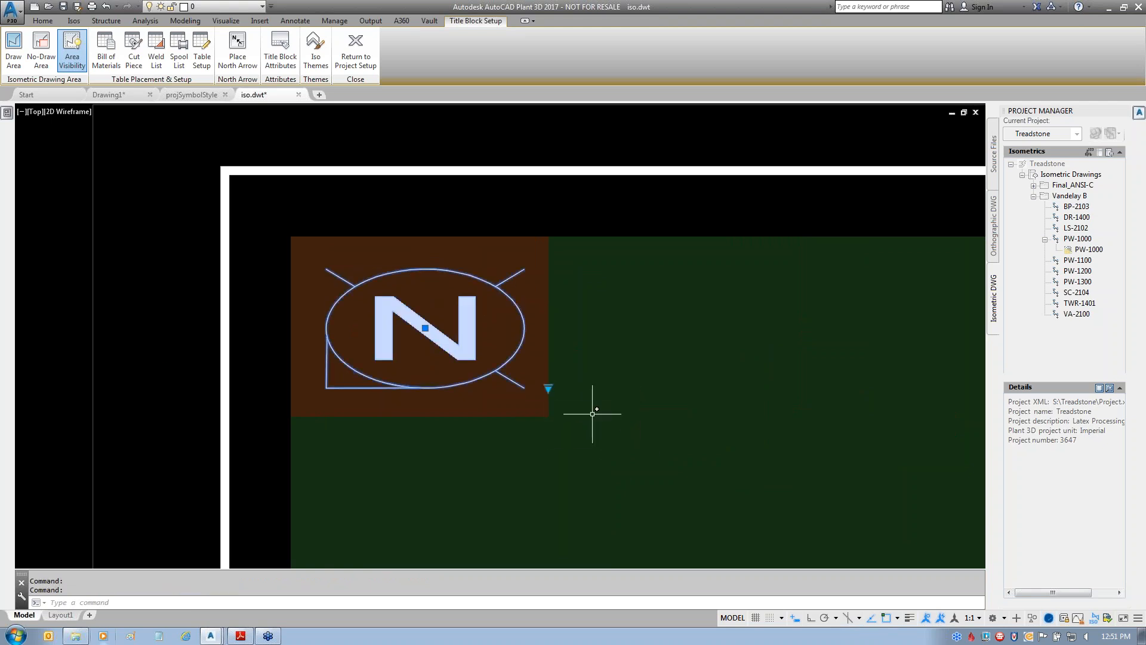
click(548, 388)
click(588, 422)
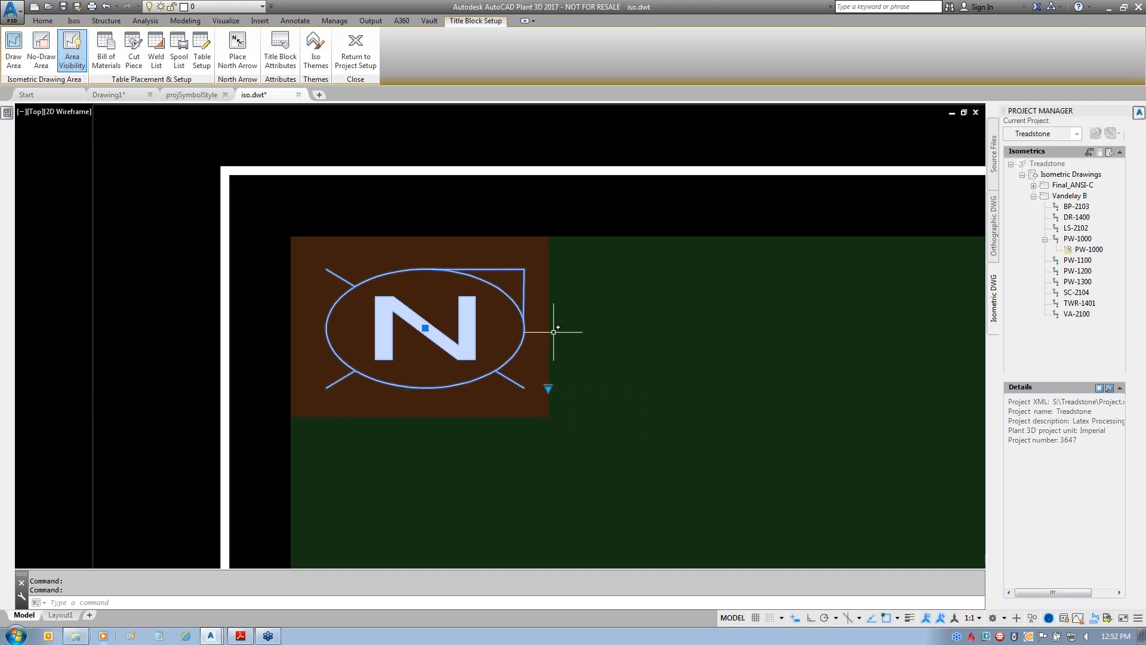
click(548, 388)
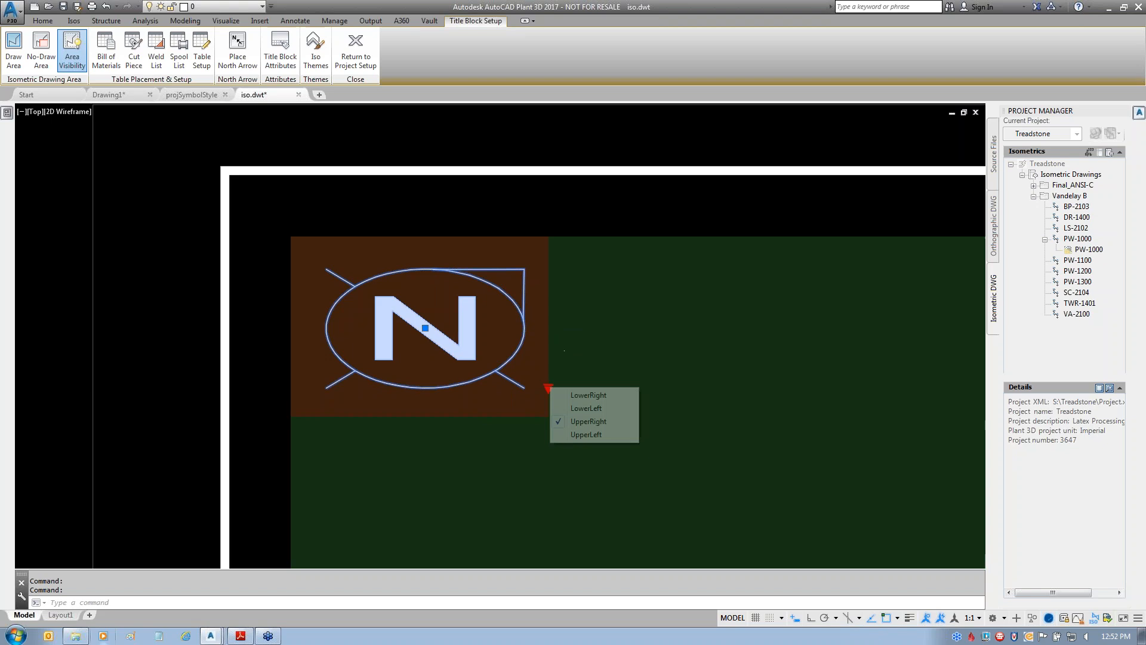
click(583, 437)
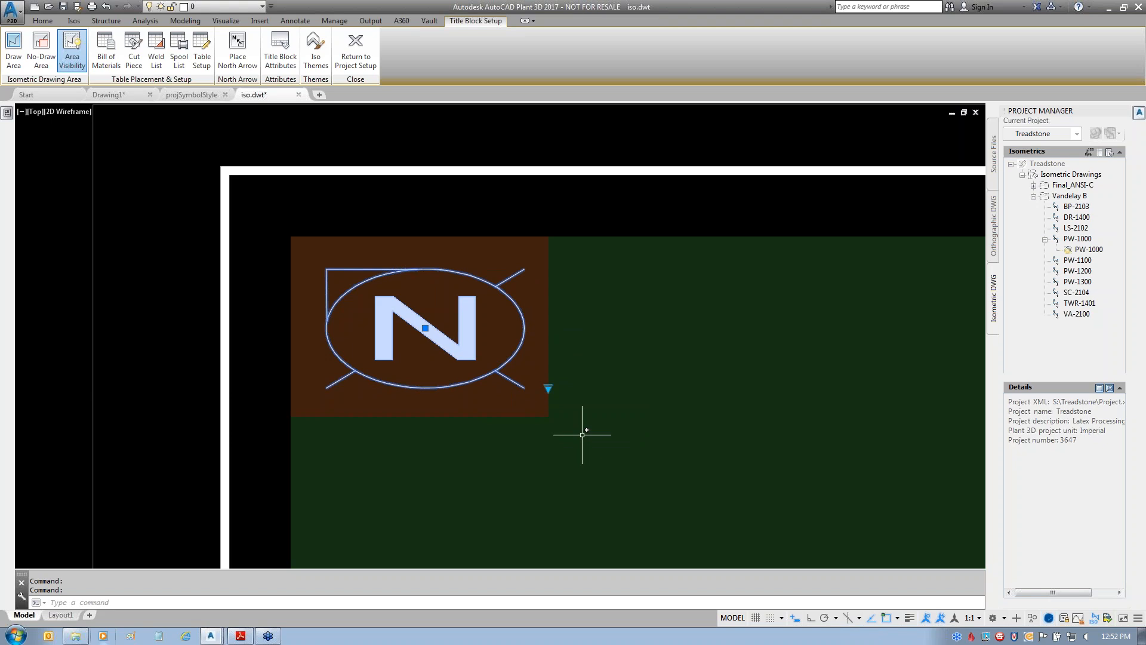
key(Escape)
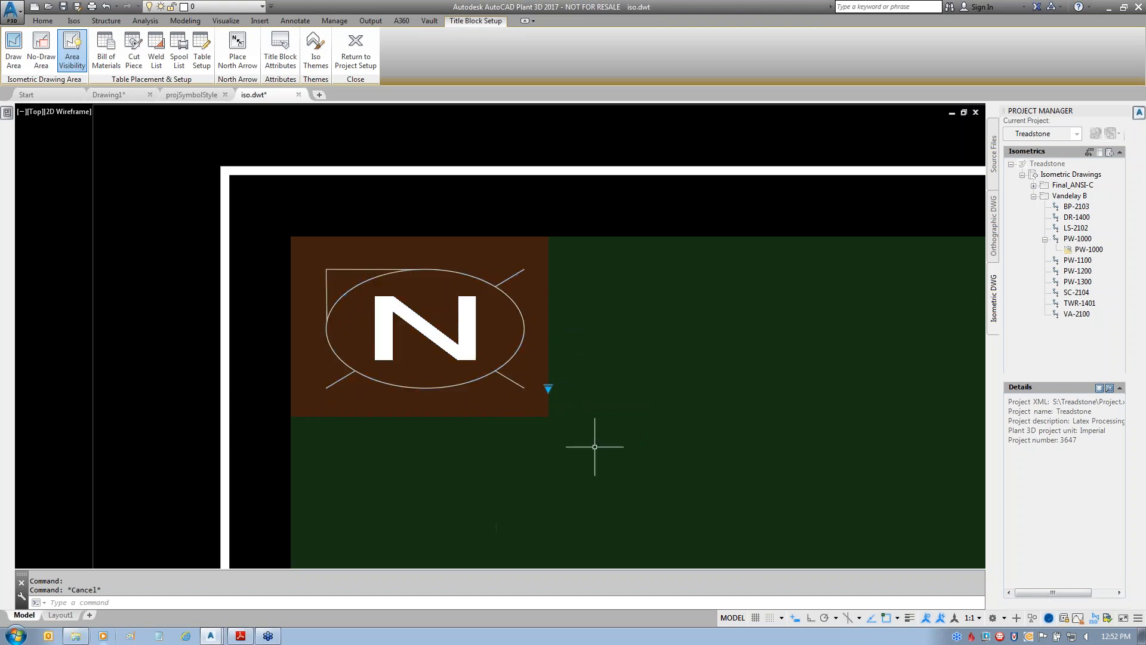
- Review the direction options available for the north arrow without changing its setting
scroll(595, 447, down, 2)
scroll(596, 448, down, 2)
middle_drag(678, 476, 338, 342)
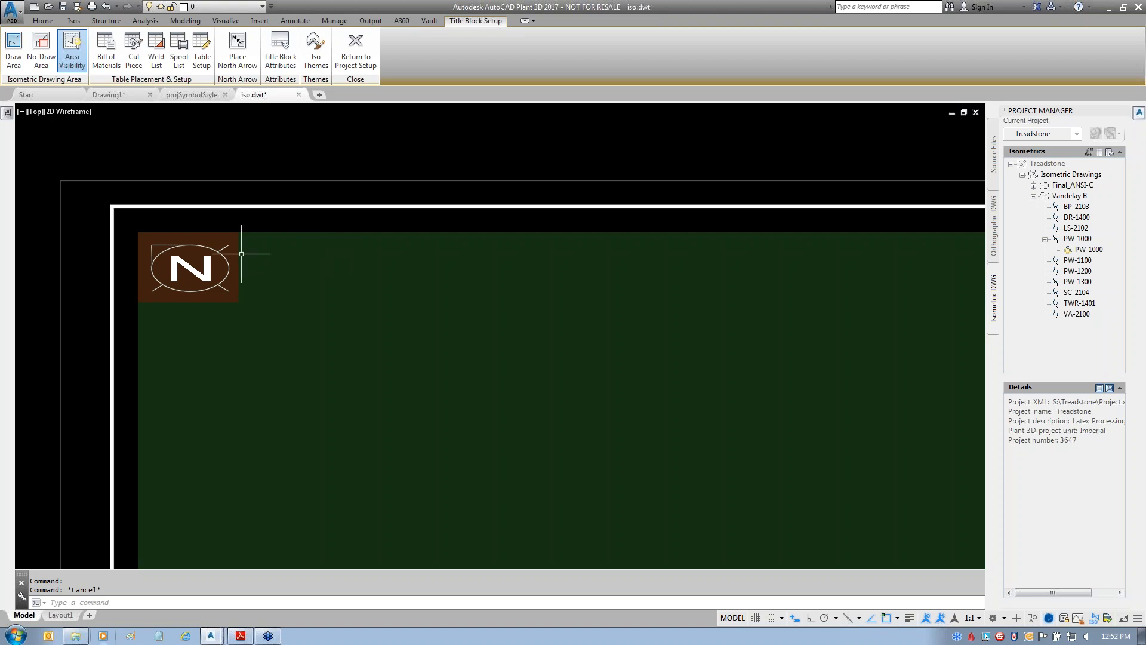
click(223, 249)
click(239, 292)
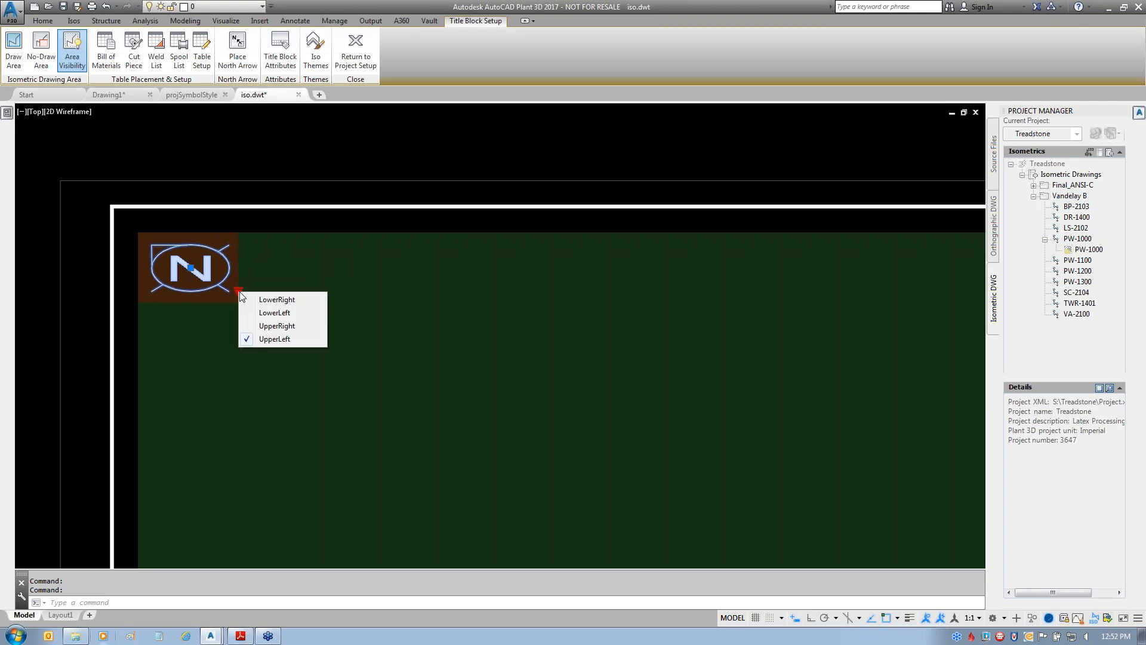
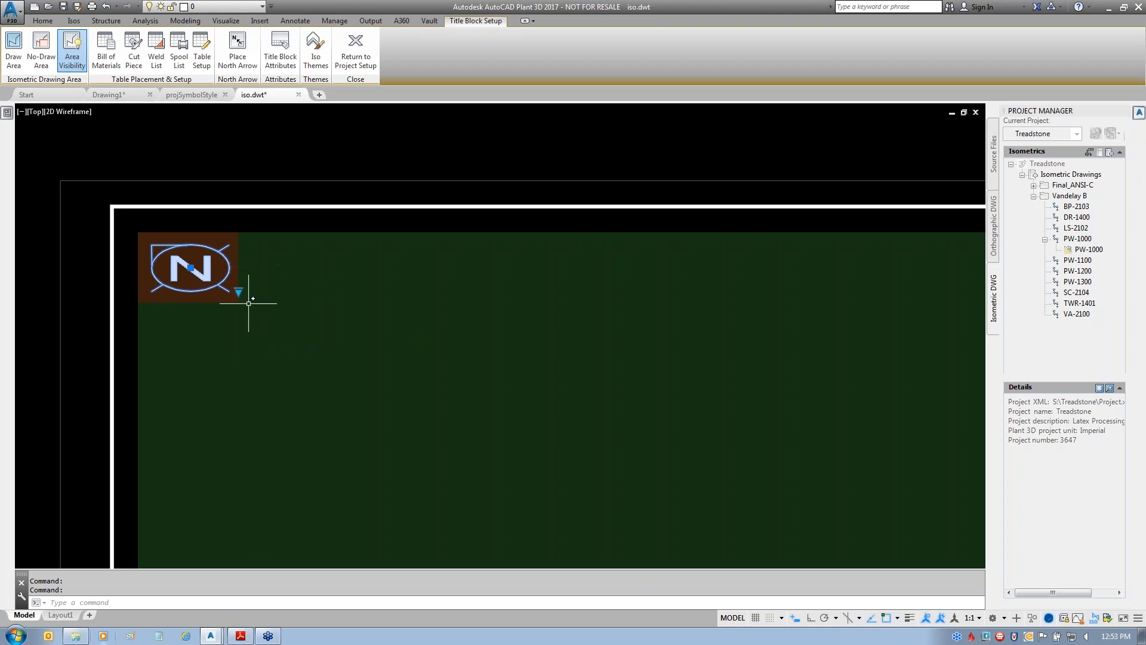
key(Escape)
- Review the block-editing options available for the north arrow
scroll(552, 370, down, 4)
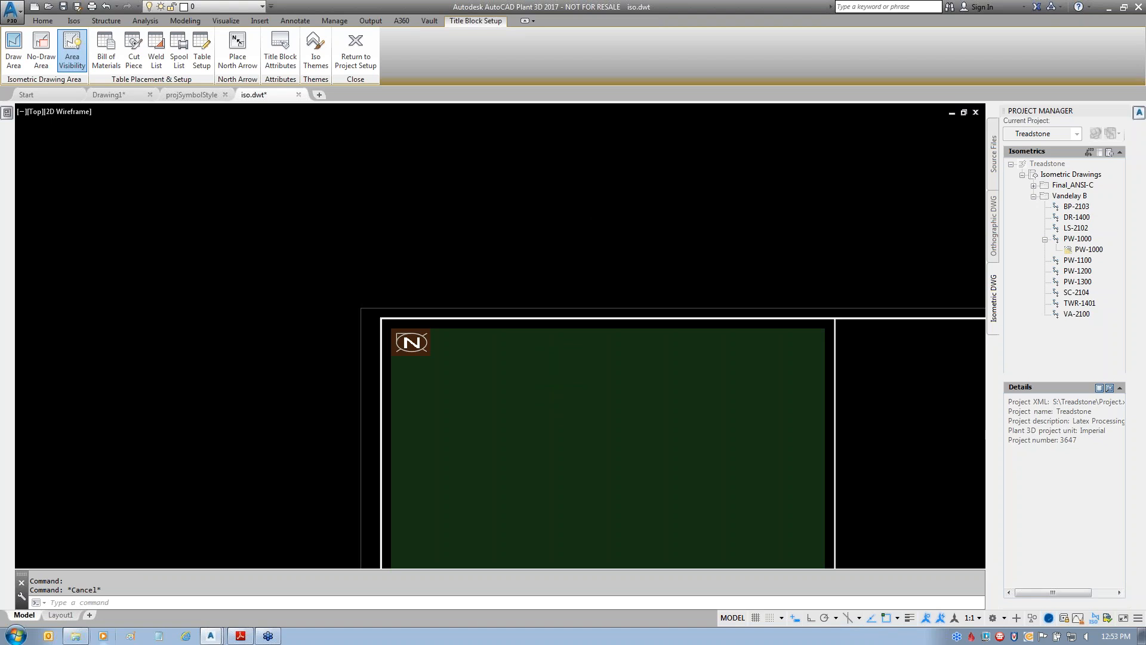
middle_click(594, 222)
middle_click(660, 265)
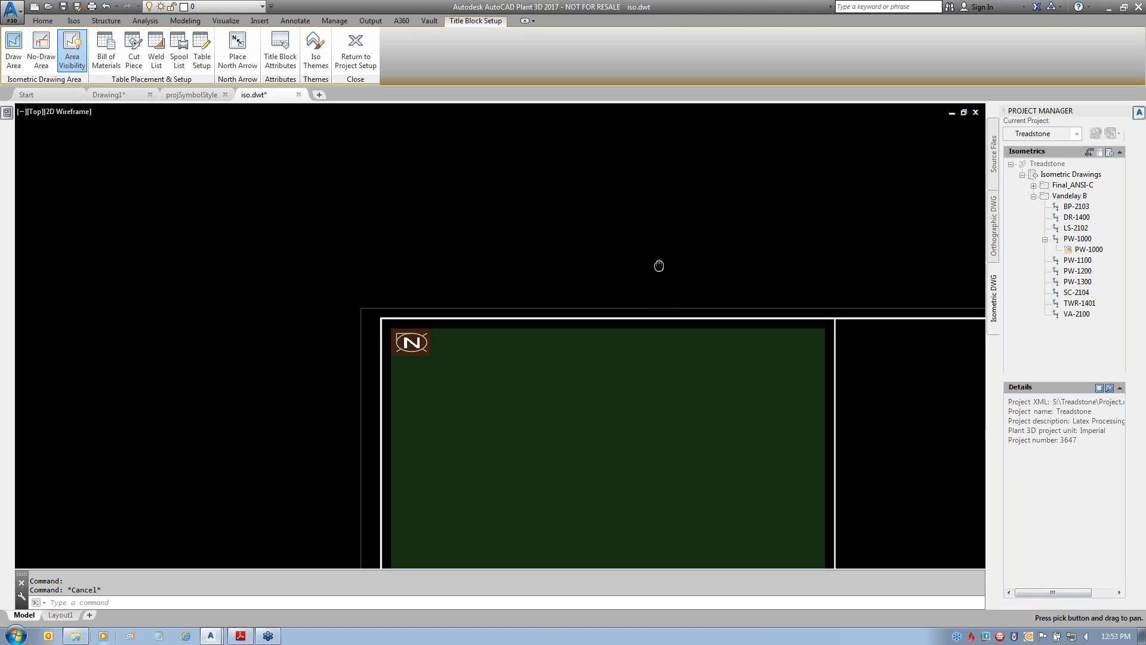
middle_click(660, 265)
middle_click(659, 265)
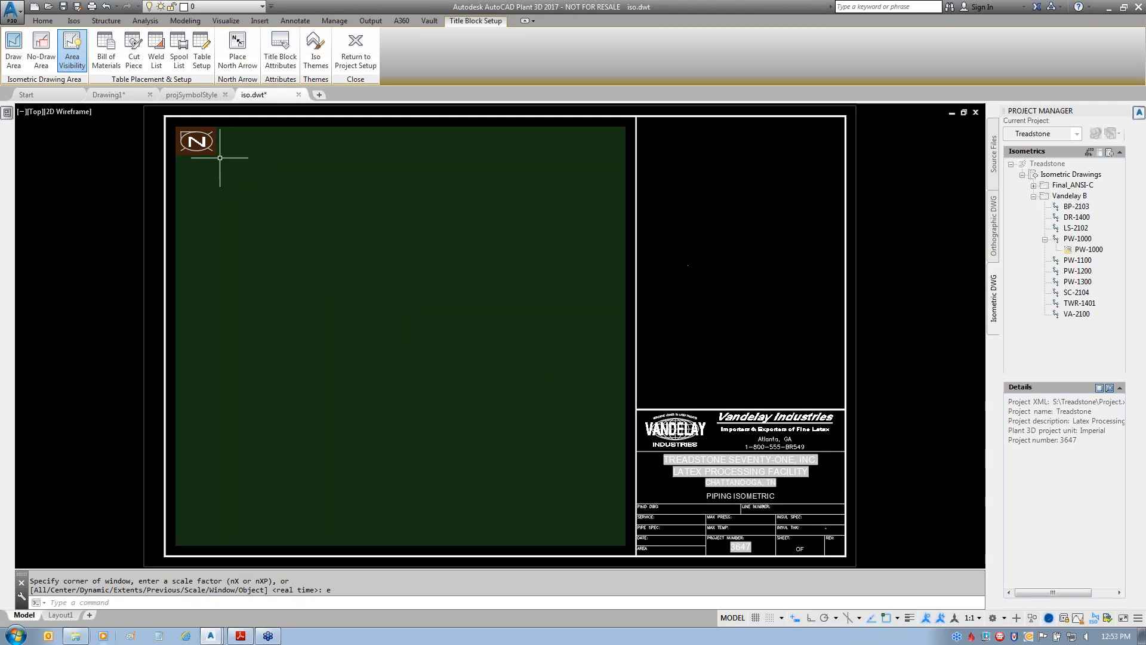
click(200, 142)
right_click(205, 150)
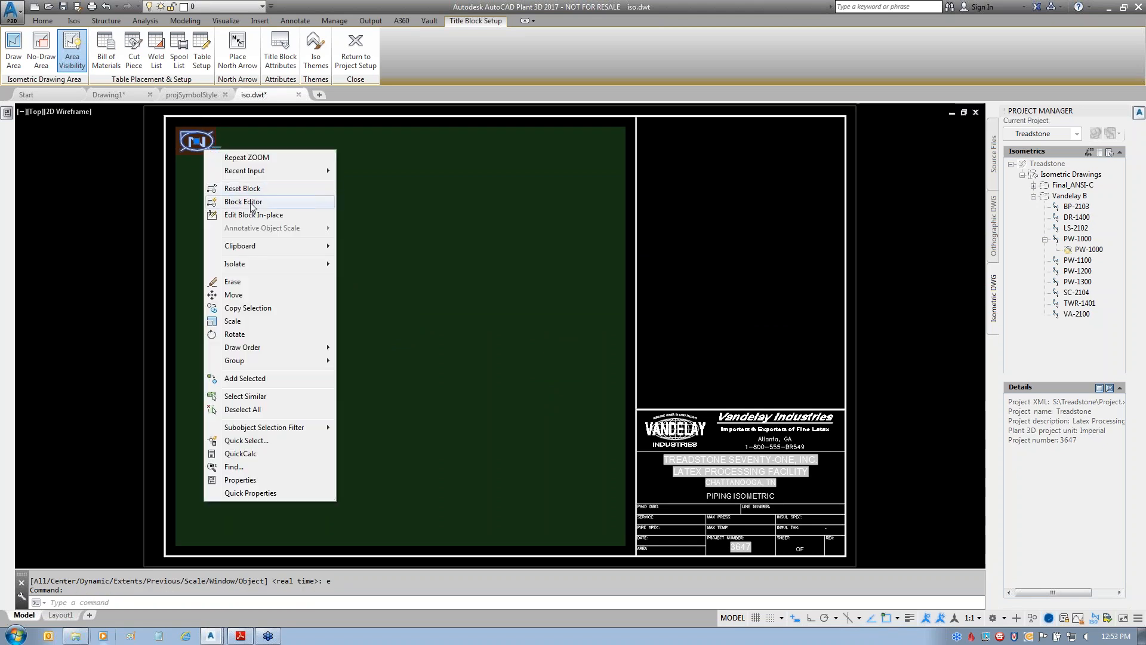
click(707, 303)
key(Escape)
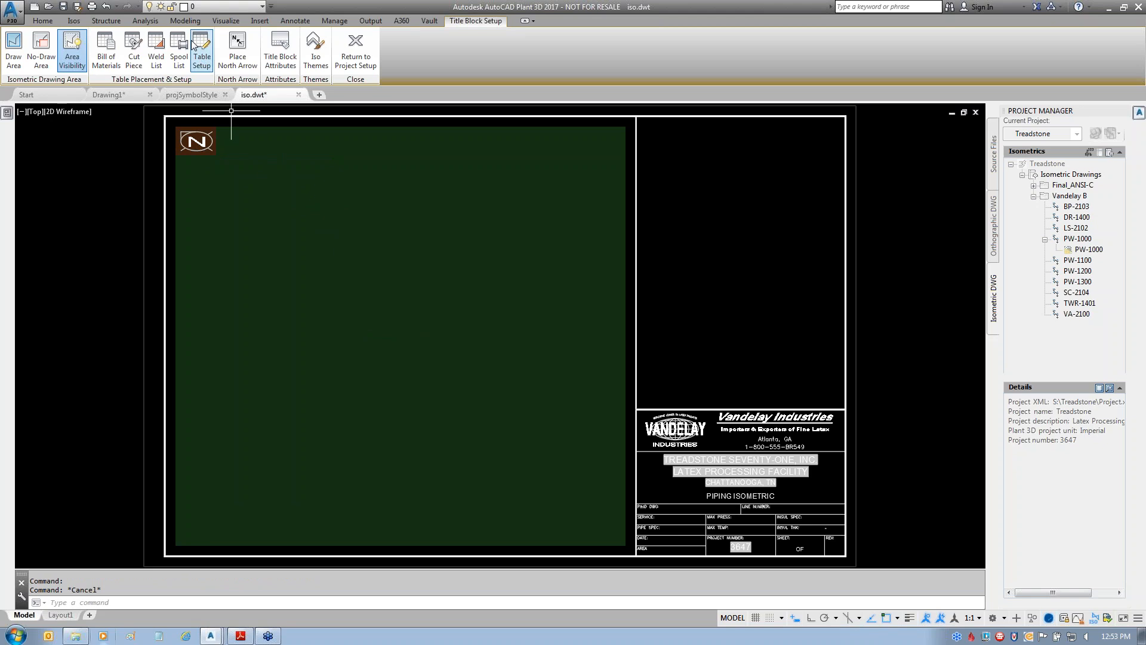
- Open the table setup and review the available table types and BOM layout templates, keeping Bill of Materials grouped with category titles
drag(218, 94, 284, 279)
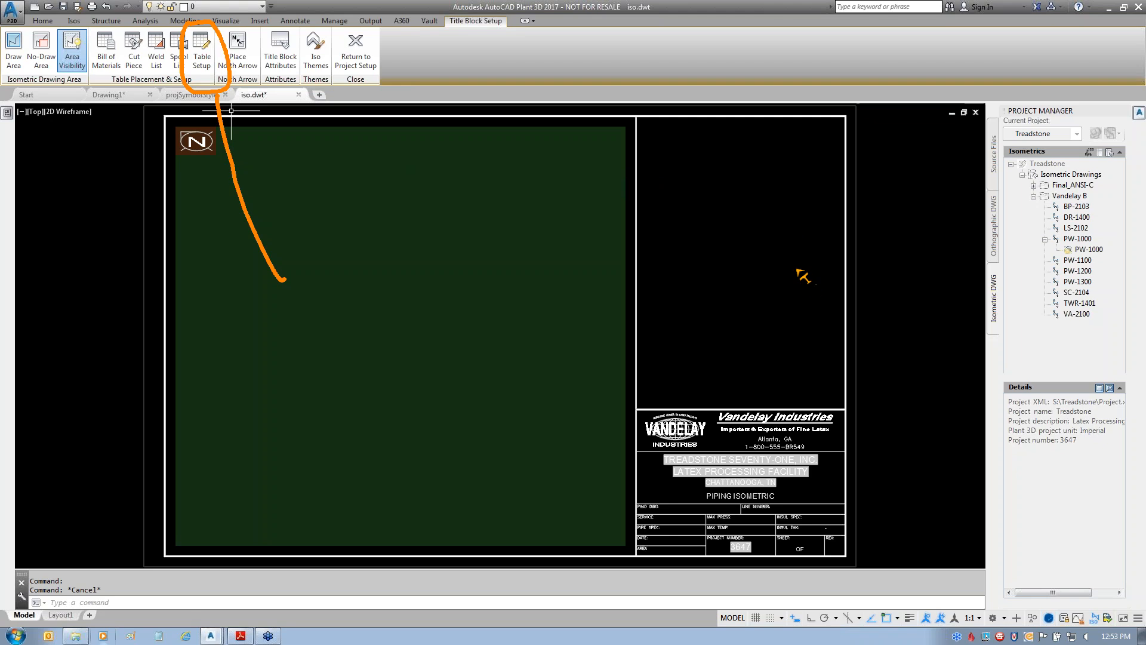
click(213, 61)
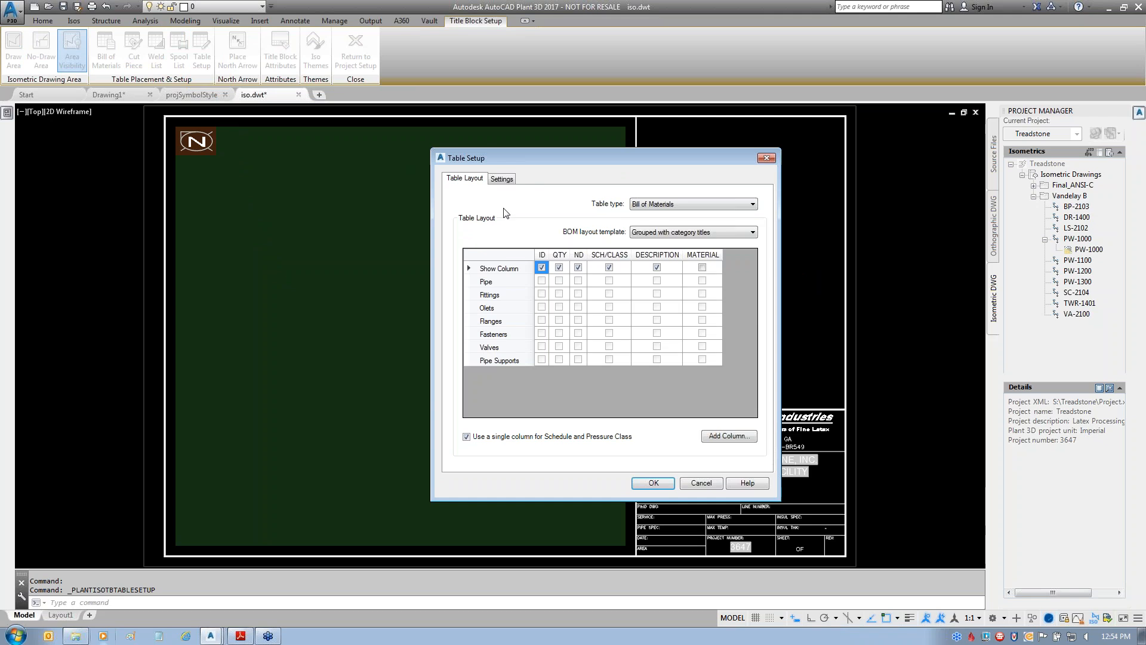
click(652, 206)
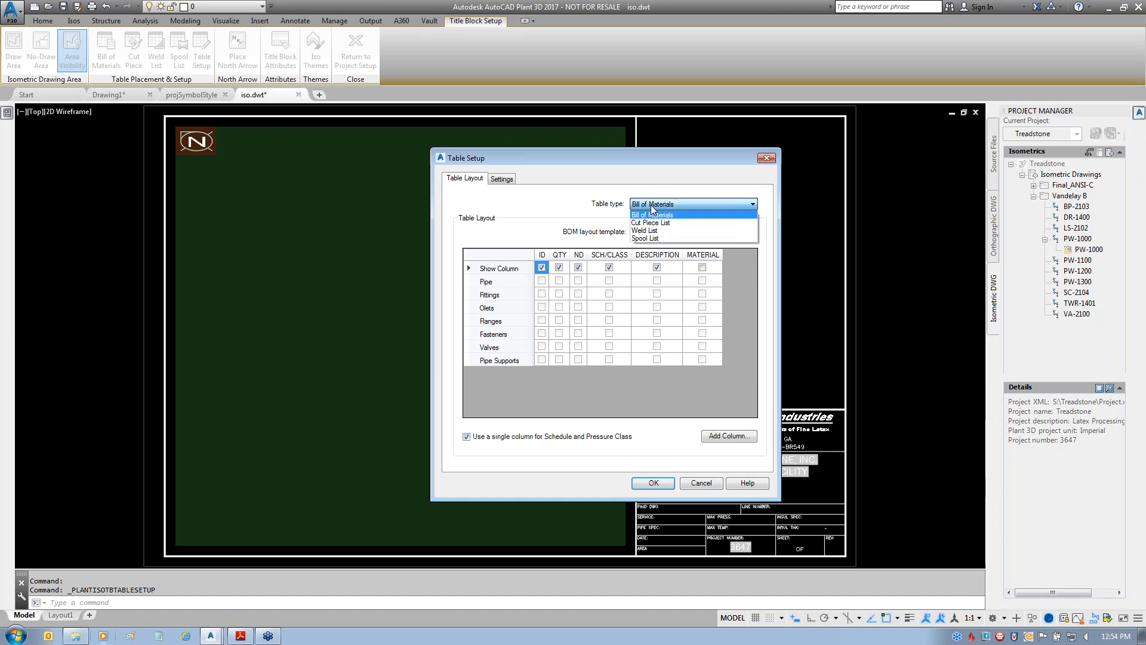
click(578, 236)
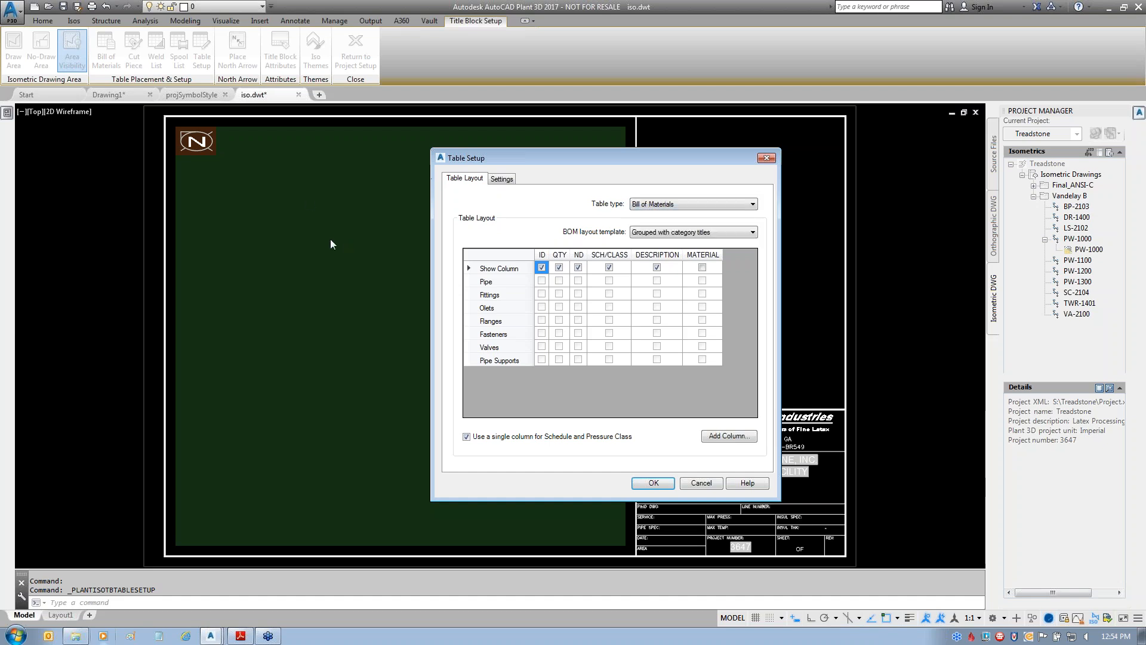
drag(104, 64, 118, 206)
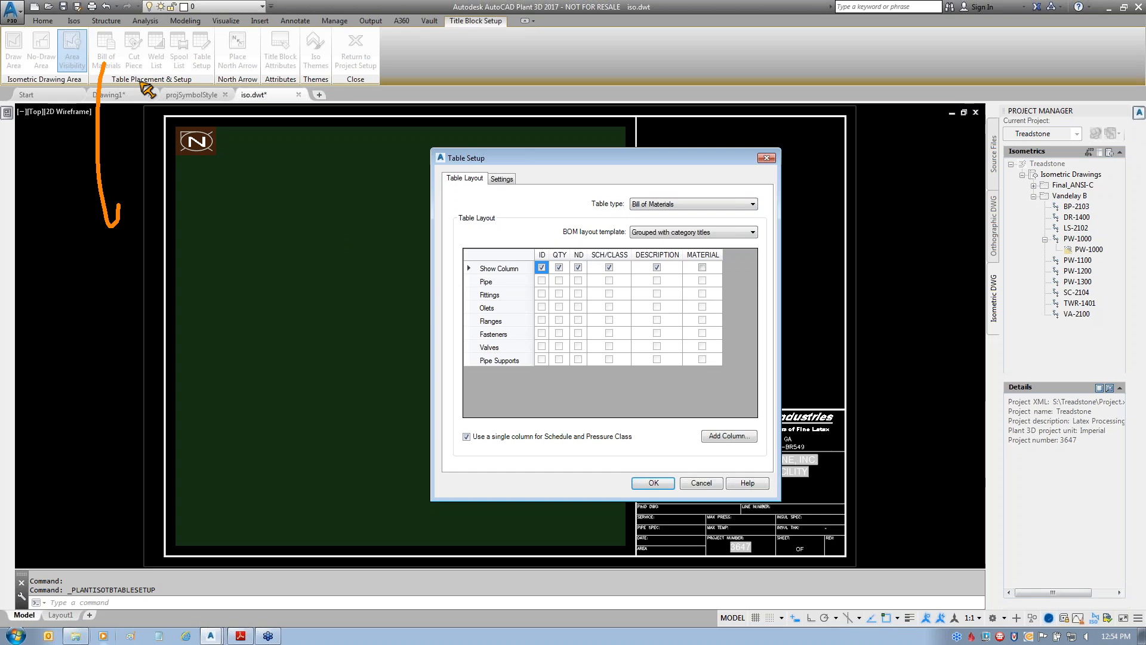
mouse_move(132, 69)
mouse_down()
mouse_move(142, 210)
mouse_move(168, 169)
mouse_up()
mouse_move(173, 69)
mouse_down()
mouse_move(255, 253)
mouse_move(422, 226)
mouse_up()
key(Escape)
click(697, 204)
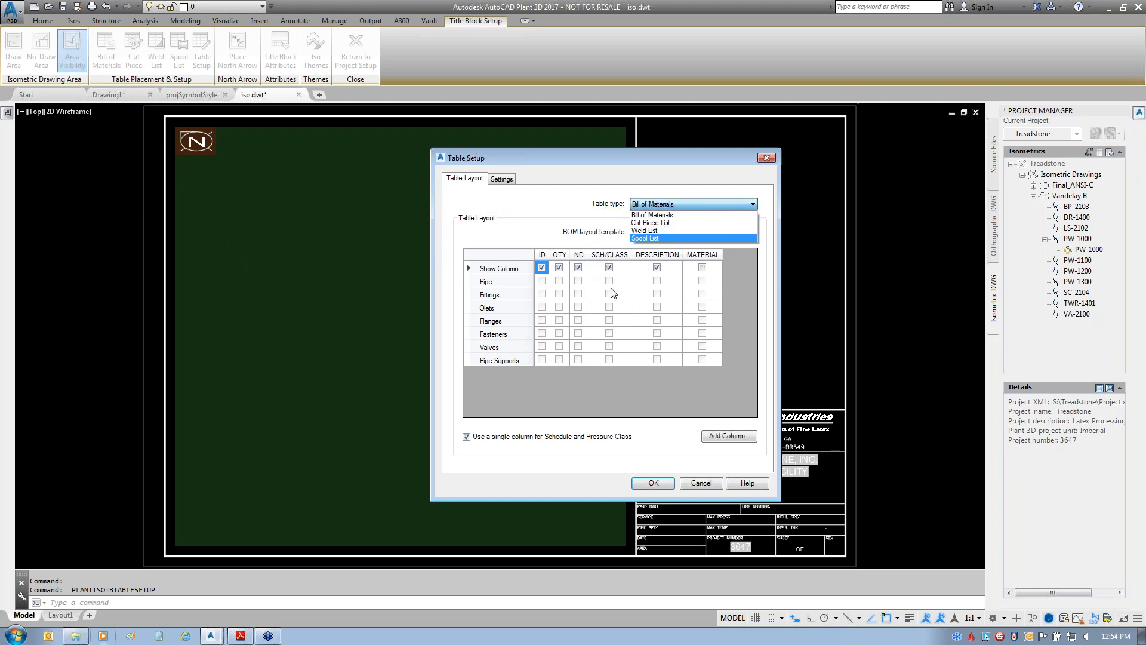
click(570, 202)
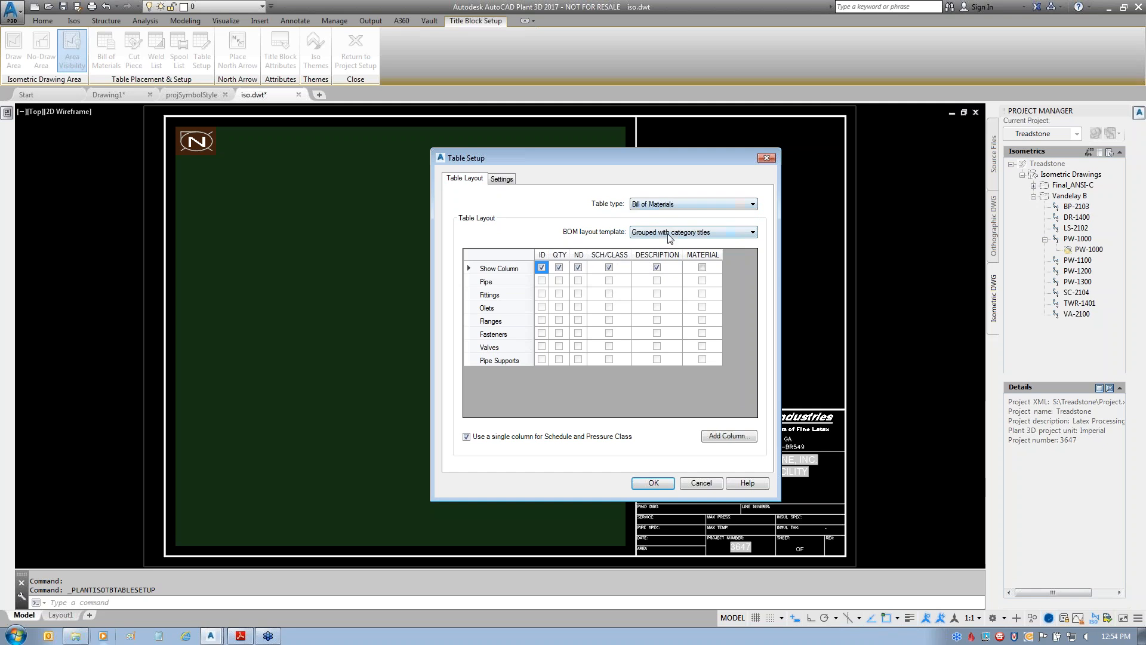
click(696, 234)
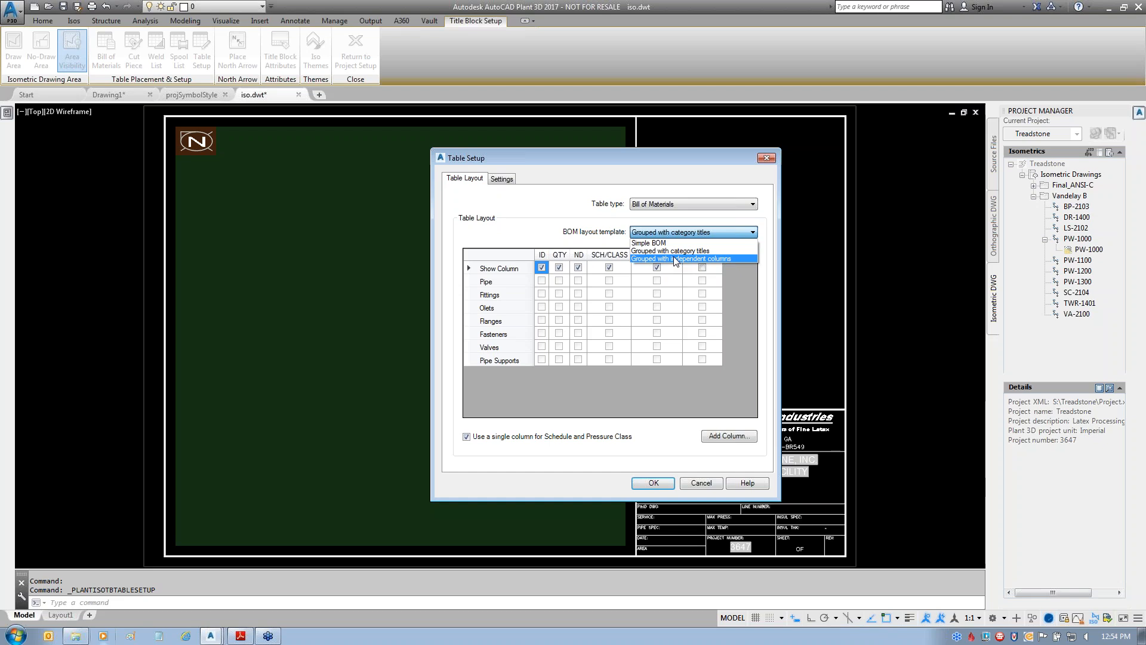
click(569, 224)
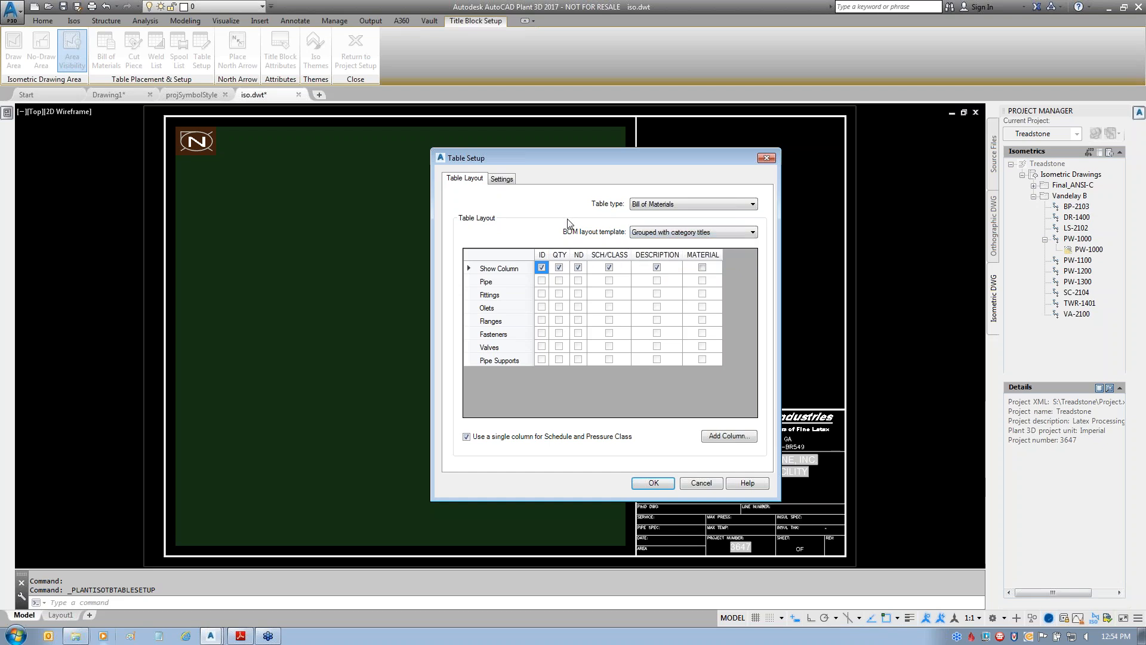
- Examine the column layouts of the Cut Piece List, Weld List and Spool List, returning to Bill of Materials
click(651, 205)
click(652, 222)
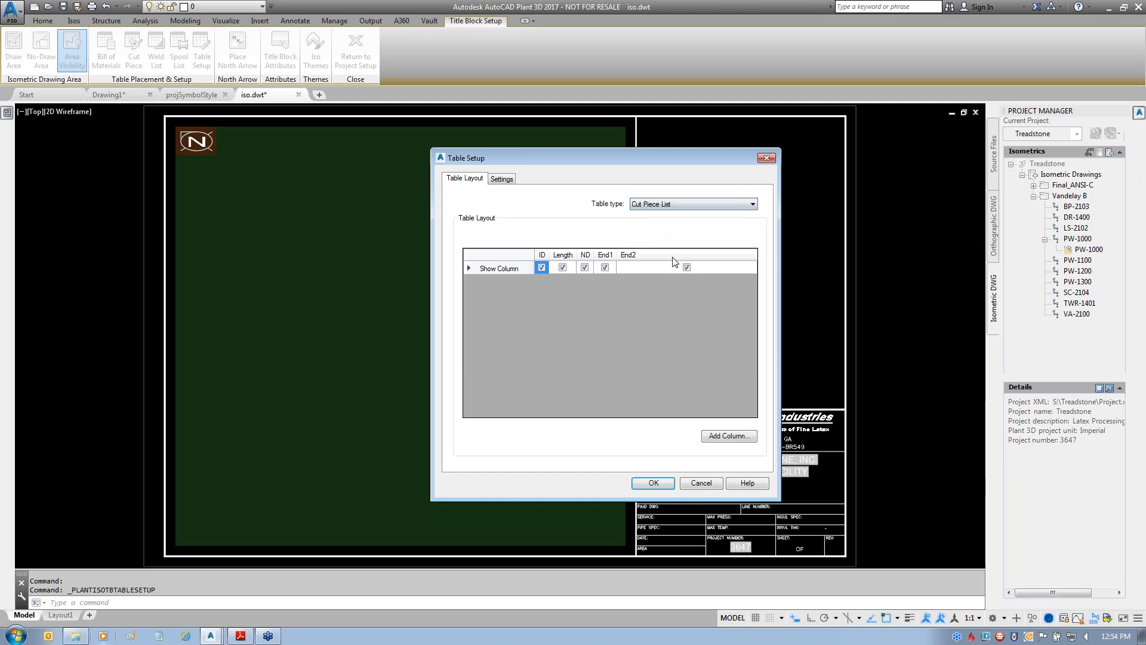
click(664, 205)
click(651, 232)
click(657, 204)
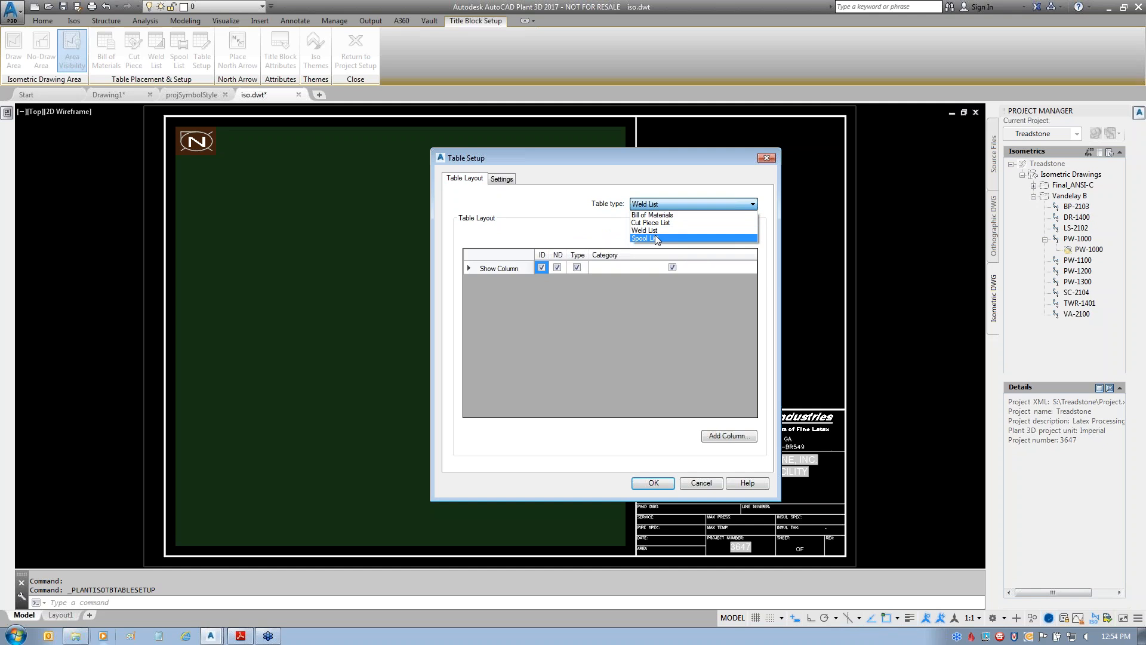
click(655, 234)
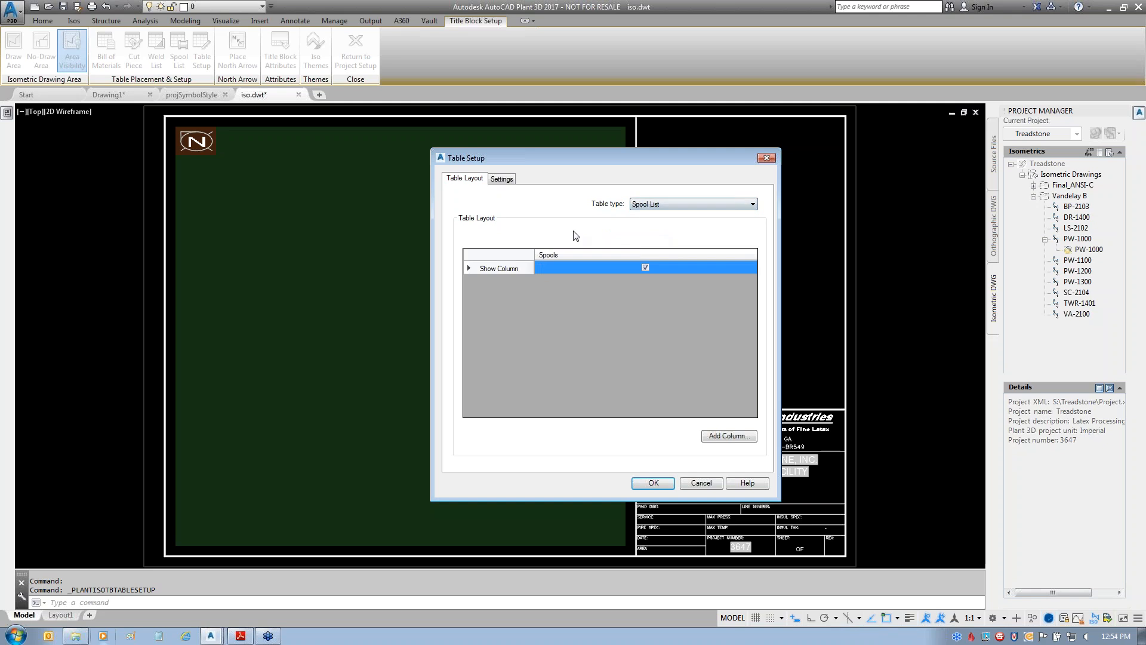
click(651, 205)
click(653, 214)
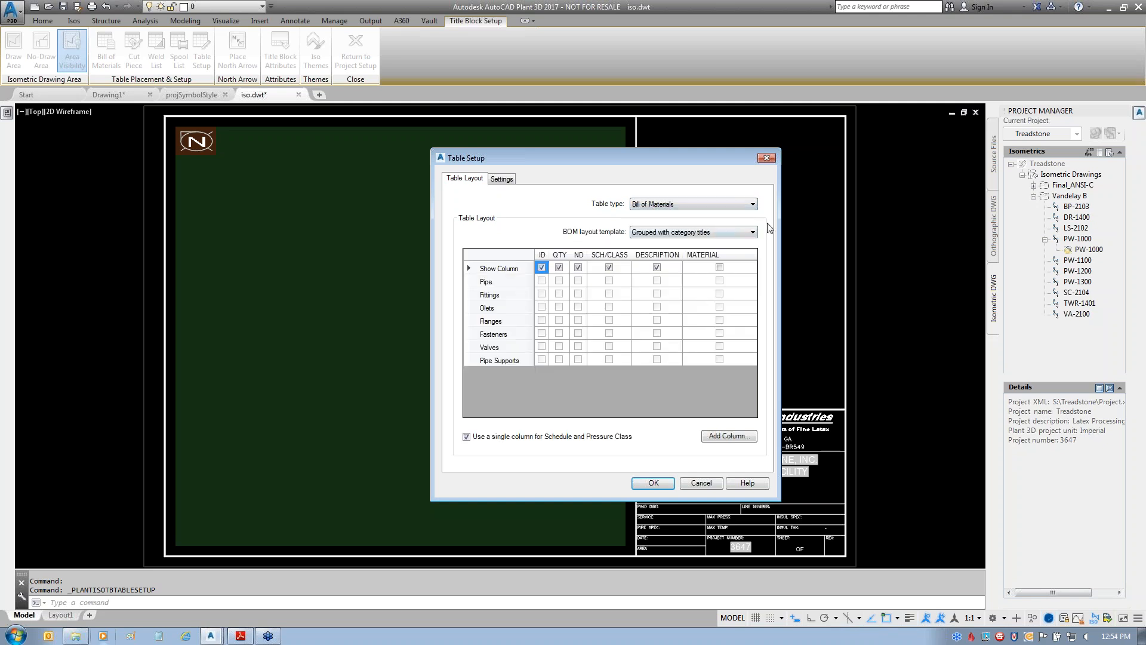
- Add the Pipe class's Status property as a column in the Cut Piece List and set it to show
click(662, 205)
click(654, 223)
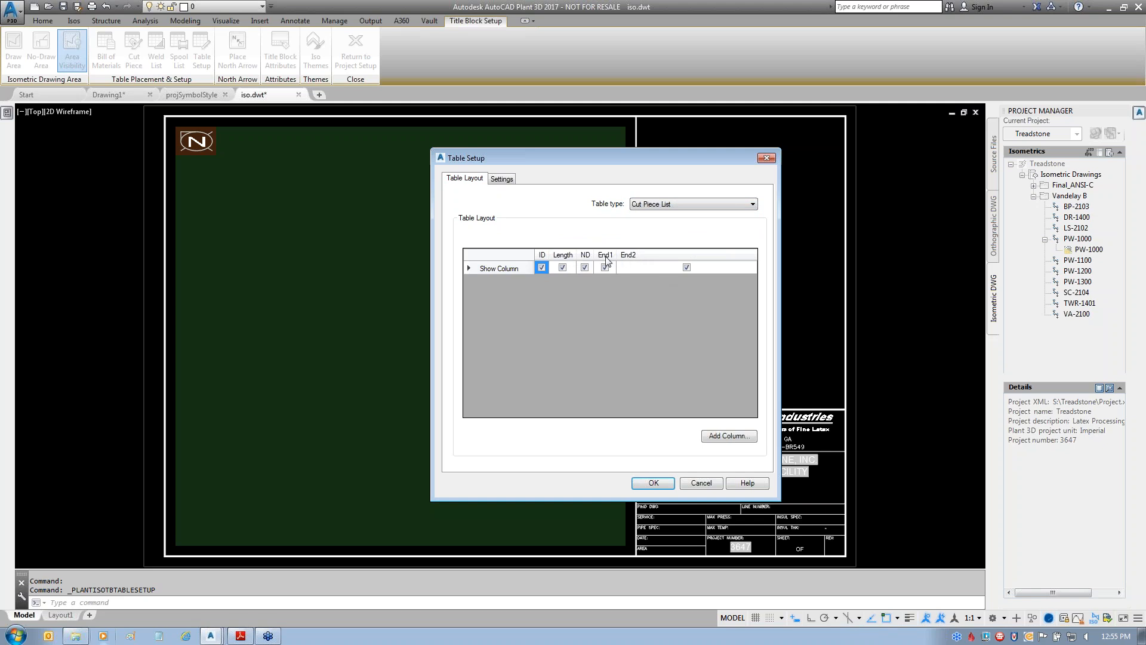
drag(610, 255, 585, 254)
click(727, 436)
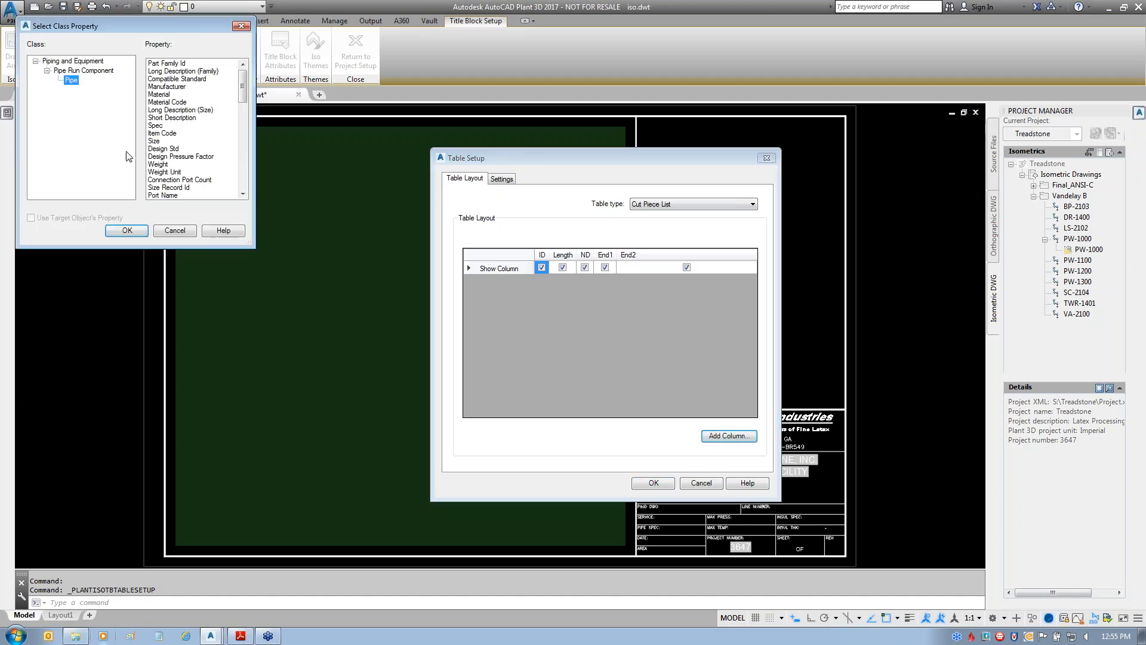
drag(134, 23, 290, 167)
drag(397, 231, 397, 293)
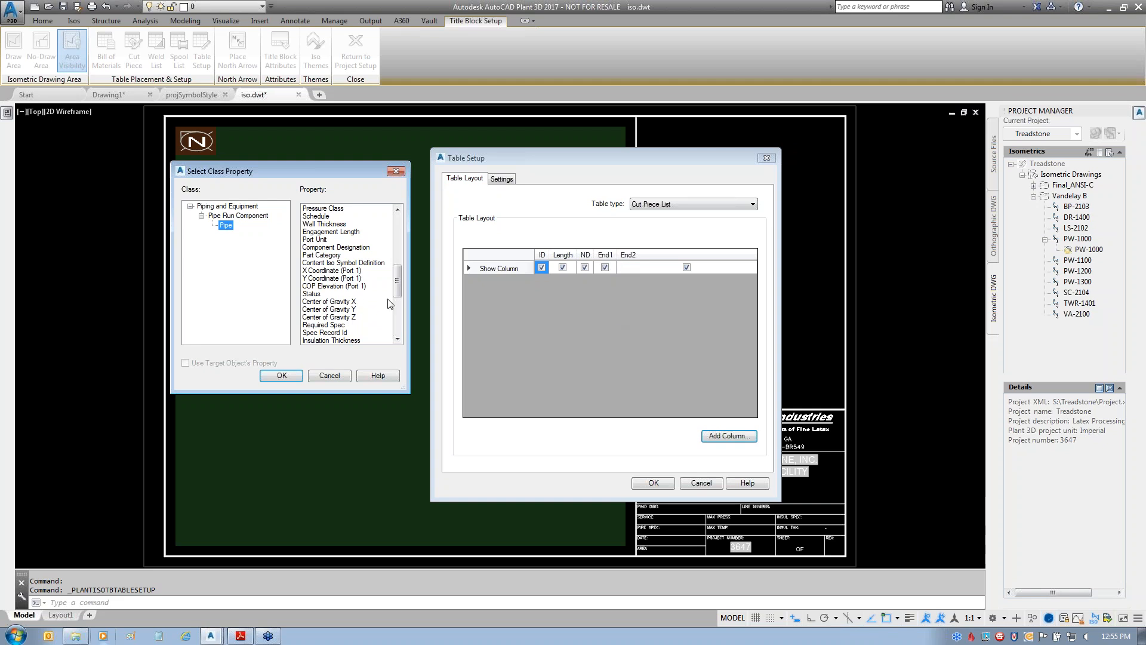
click(323, 286)
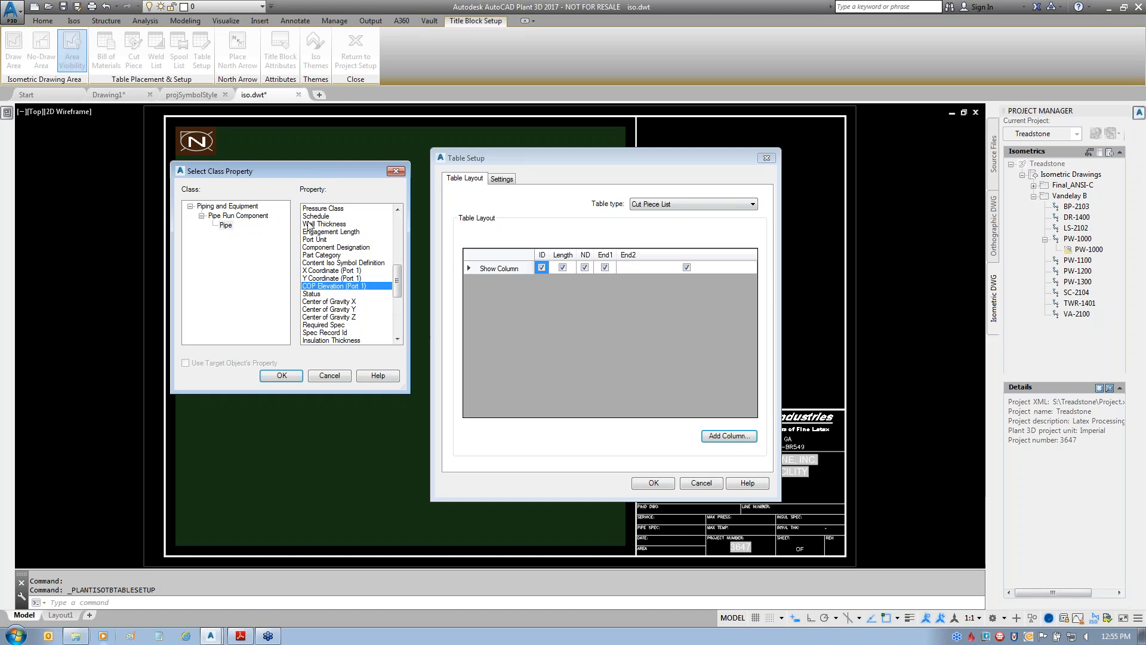
click(312, 295)
click(279, 377)
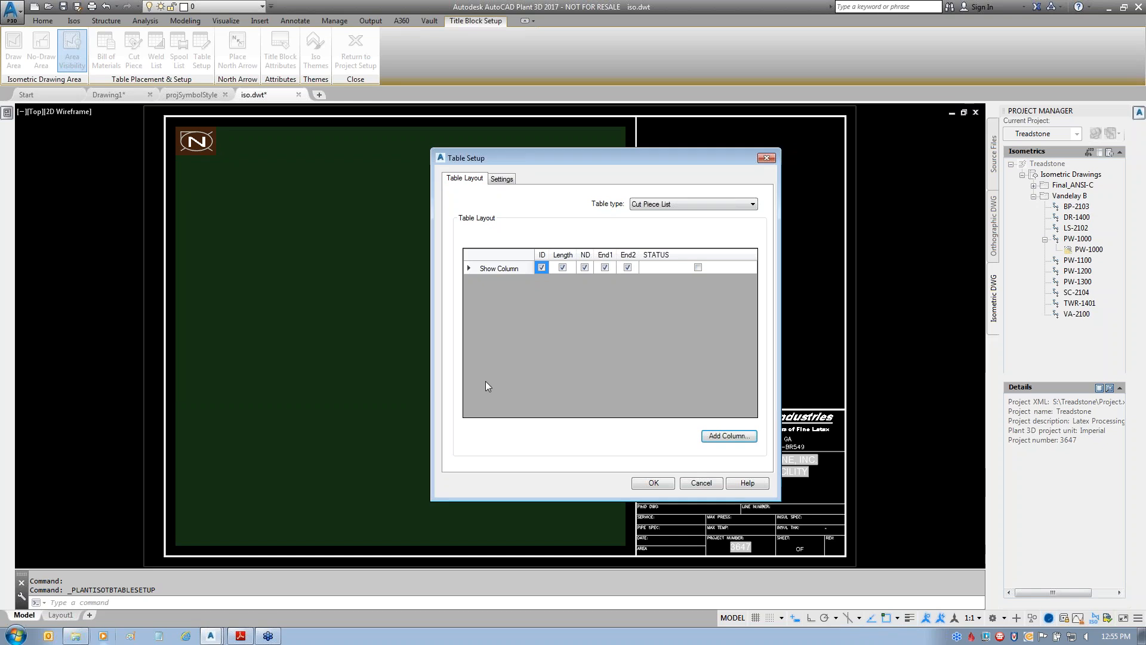
click(697, 267)
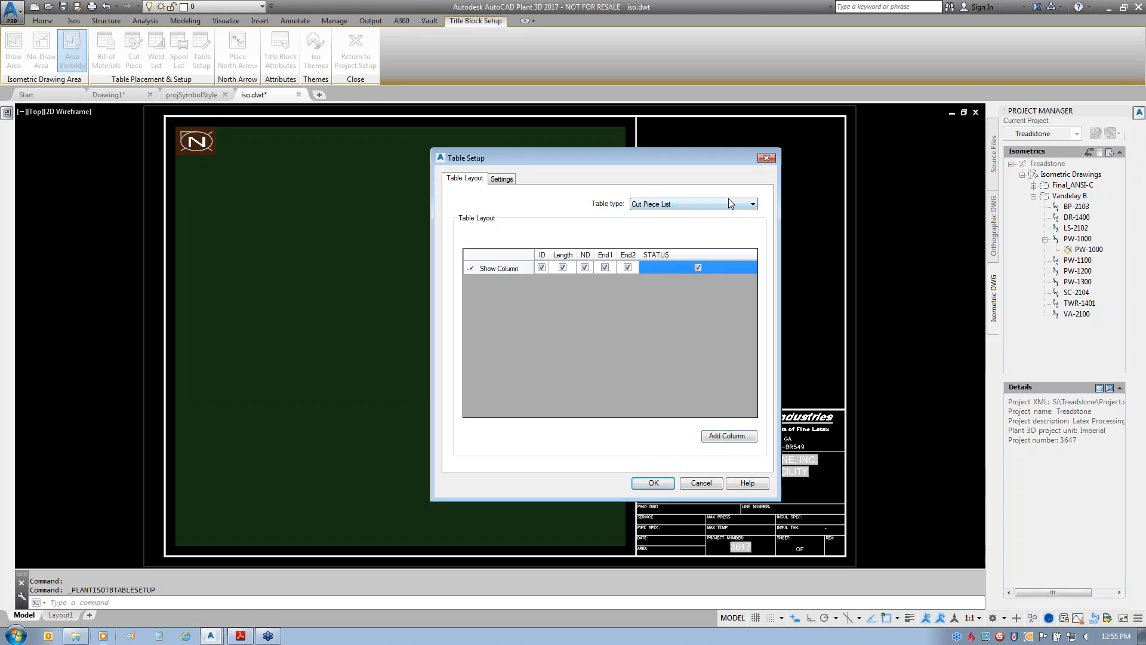
- Try moving the Status column ahead of End1 and back behind End2, and discard the table setup changes
drag(633, 267, 596, 267)
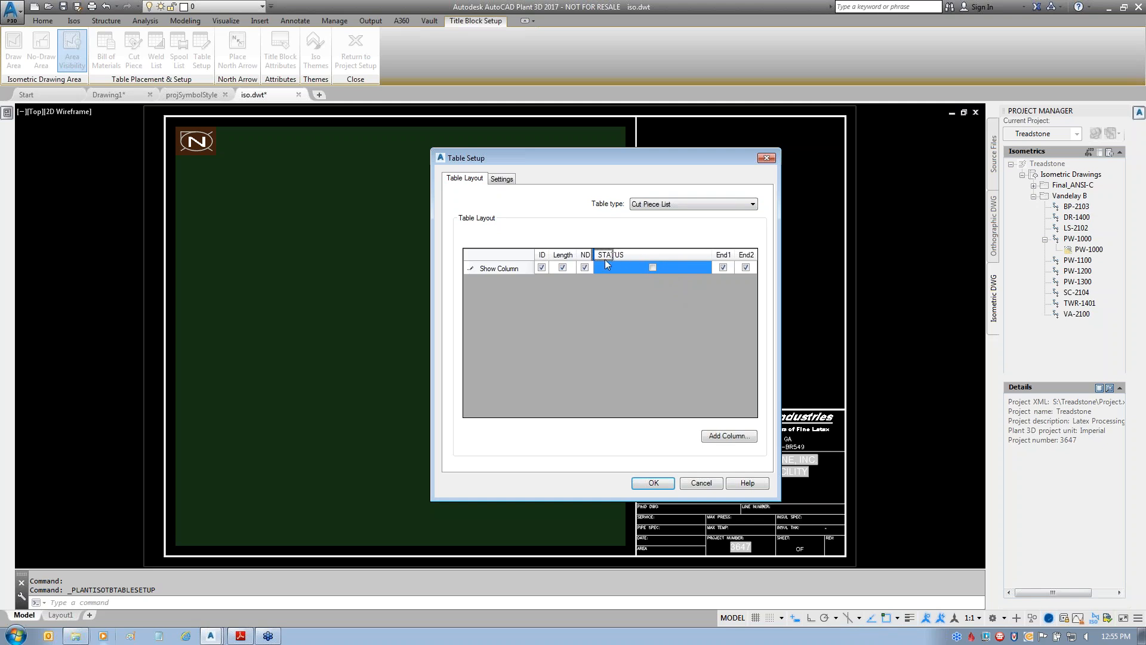
drag(604, 259, 608, 263)
drag(751, 258, 617, 254)
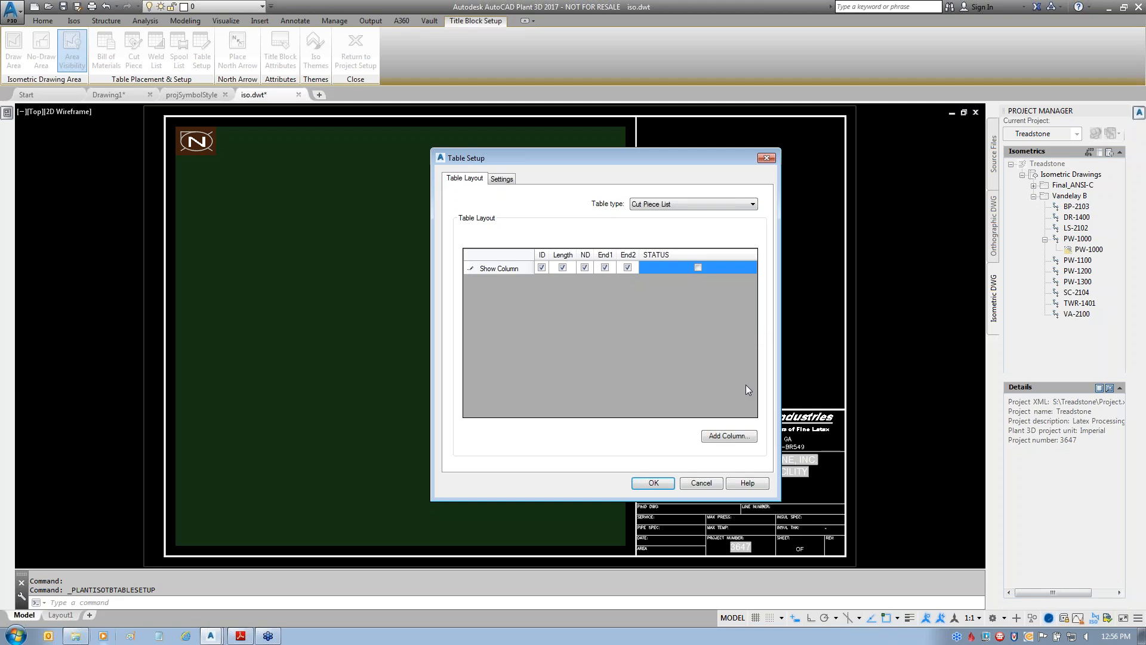
click(702, 483)
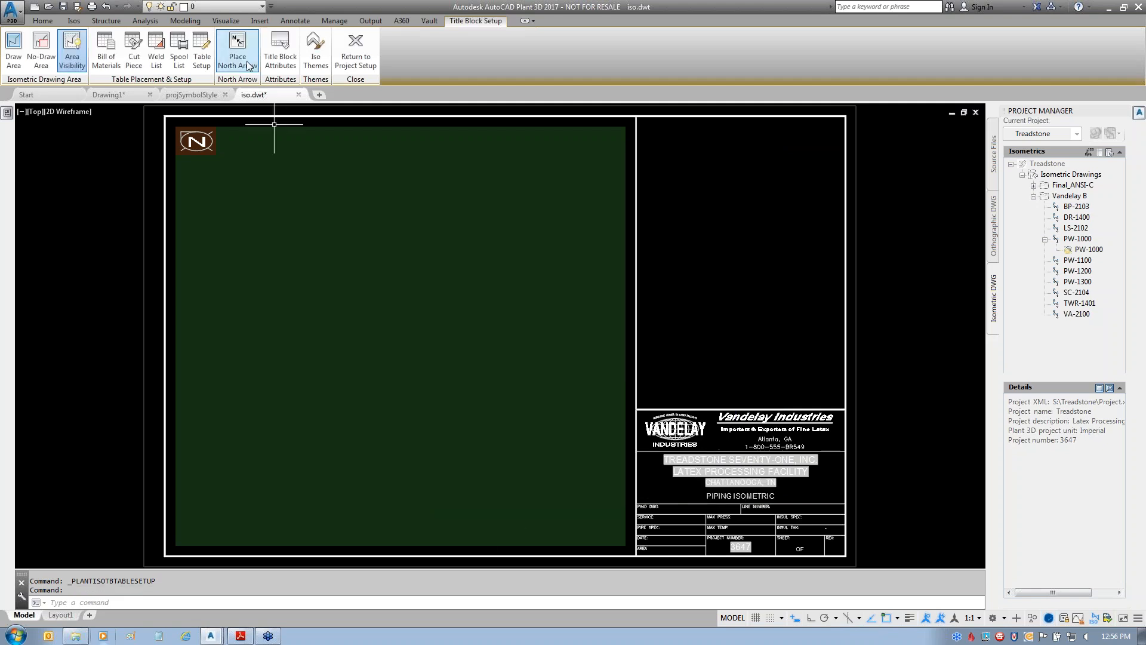
- Reopen the table setup, review the cut piece, weld and spool list columns, and close it with Bill of Materials selected
click(202, 53)
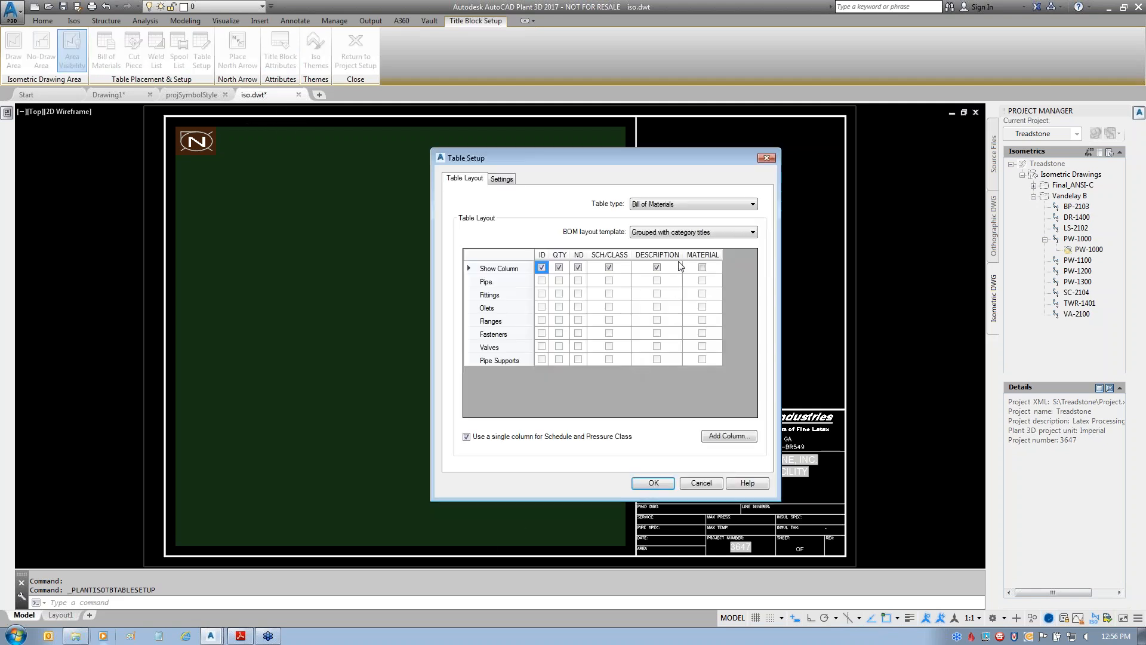
click(682, 203)
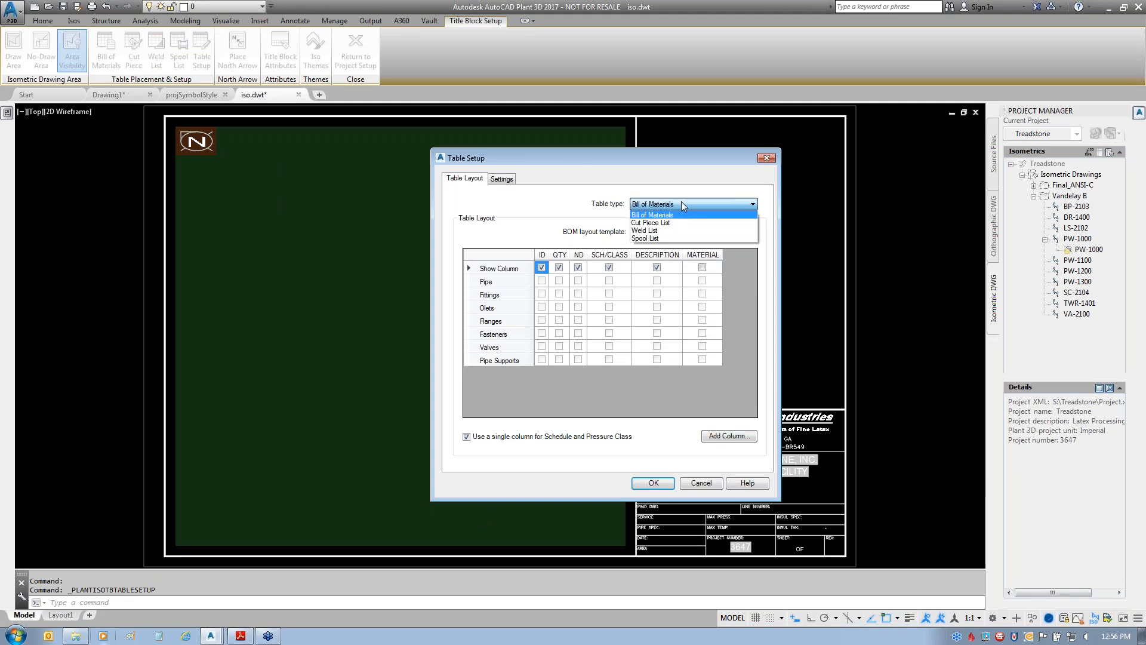
click(681, 223)
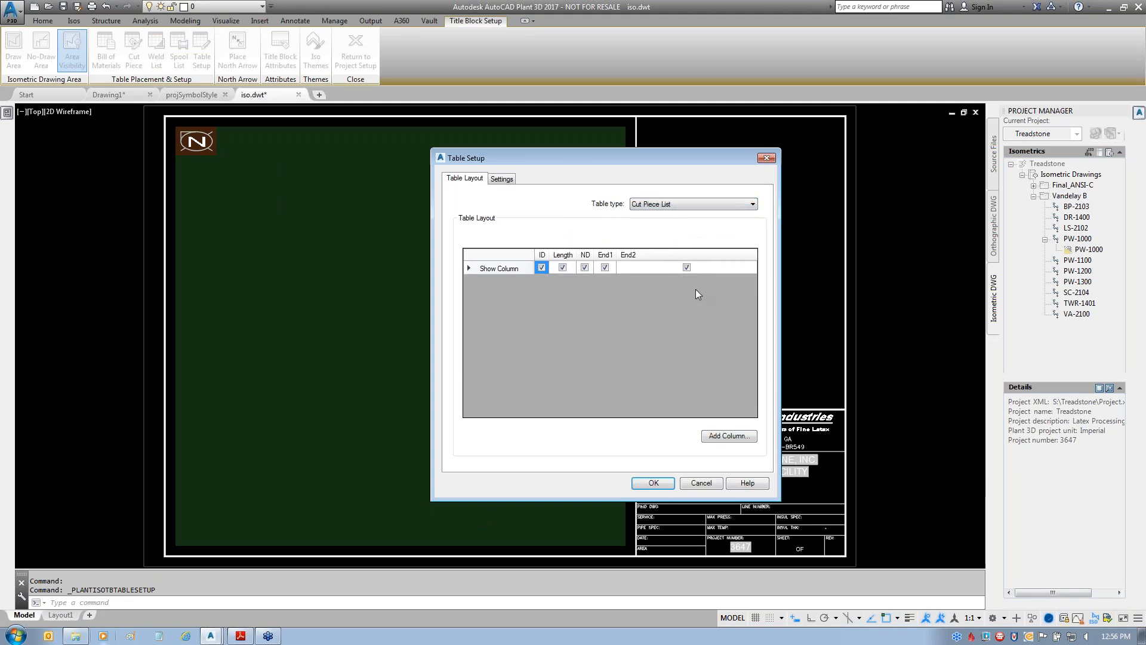
click(664, 205)
click(657, 231)
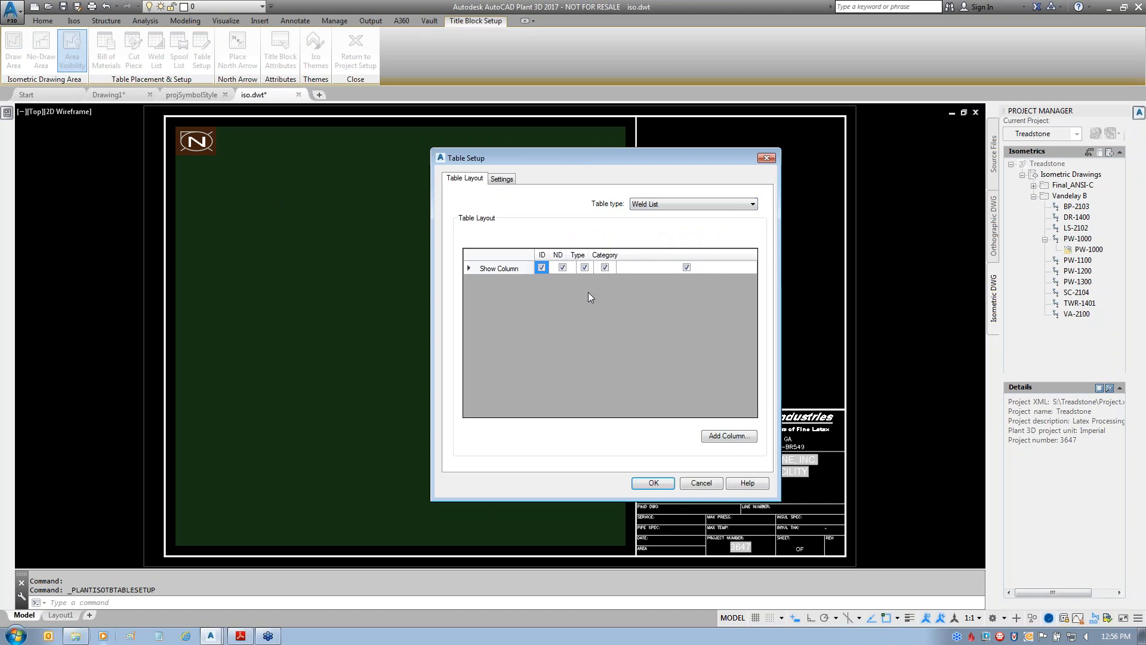
click(720, 436)
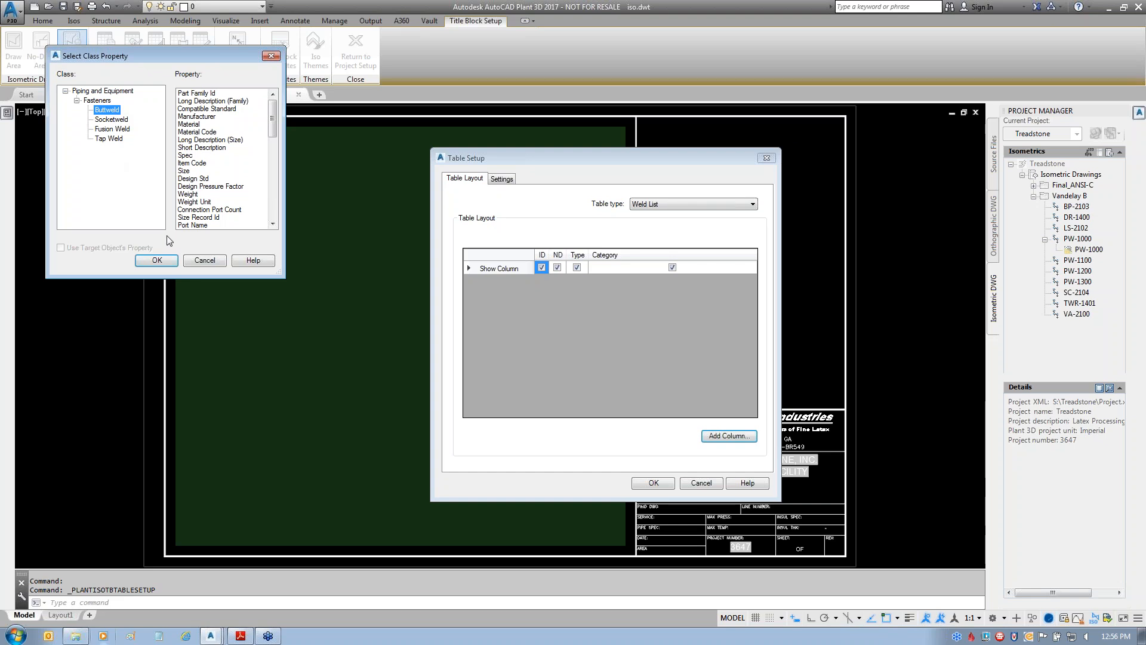
click(204, 261)
click(692, 204)
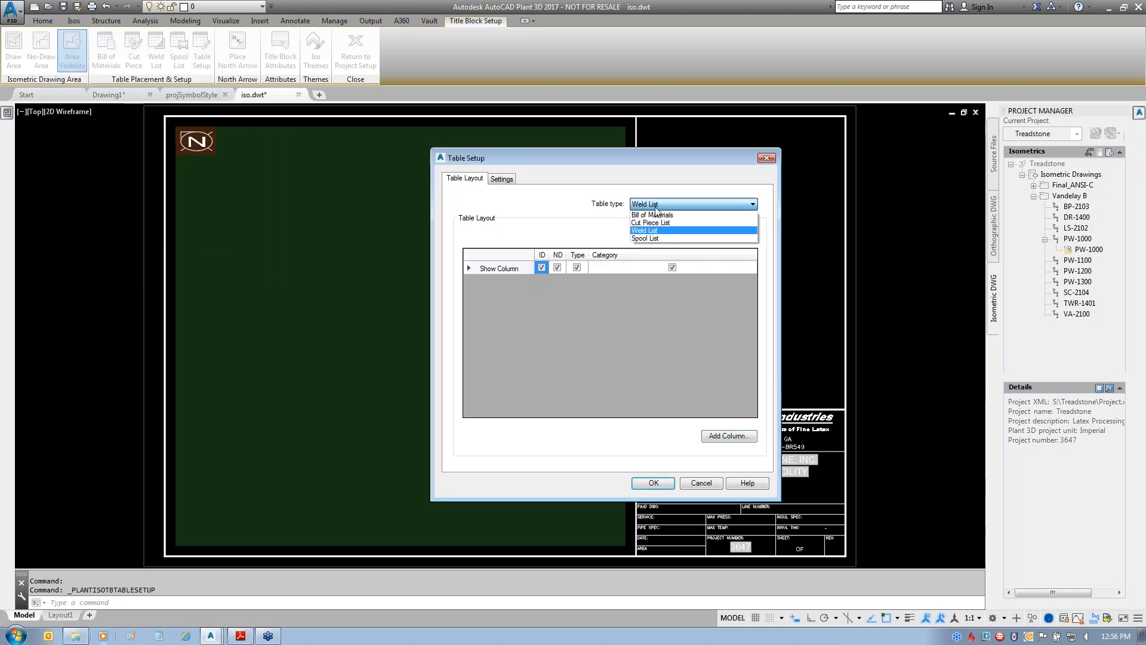
click(653, 239)
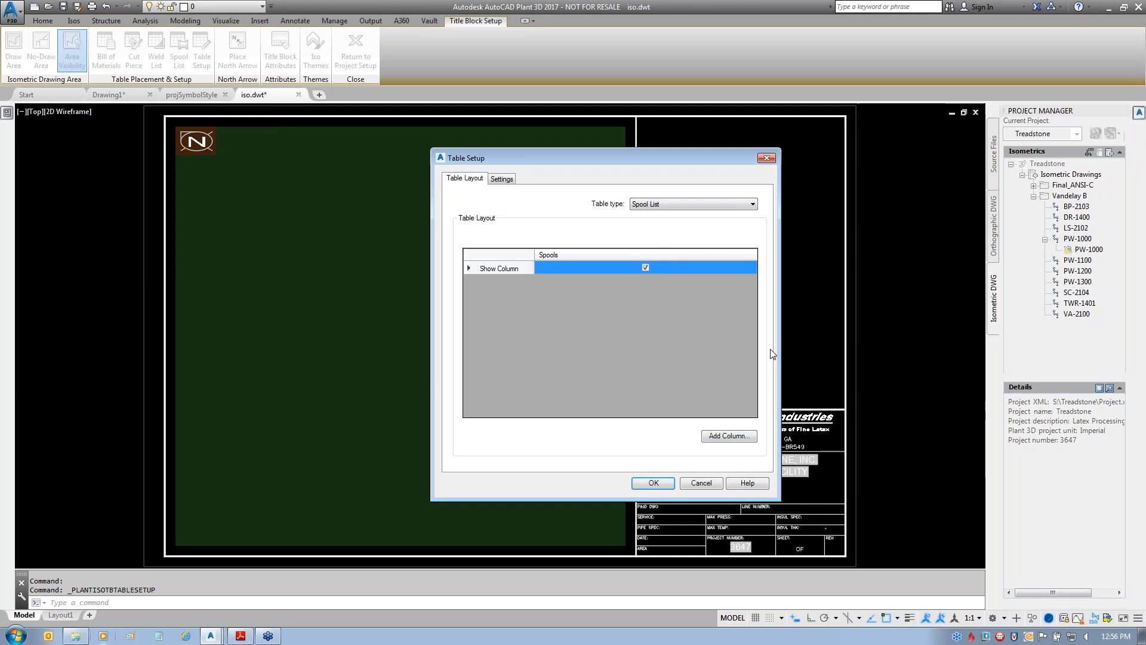
click(642, 207)
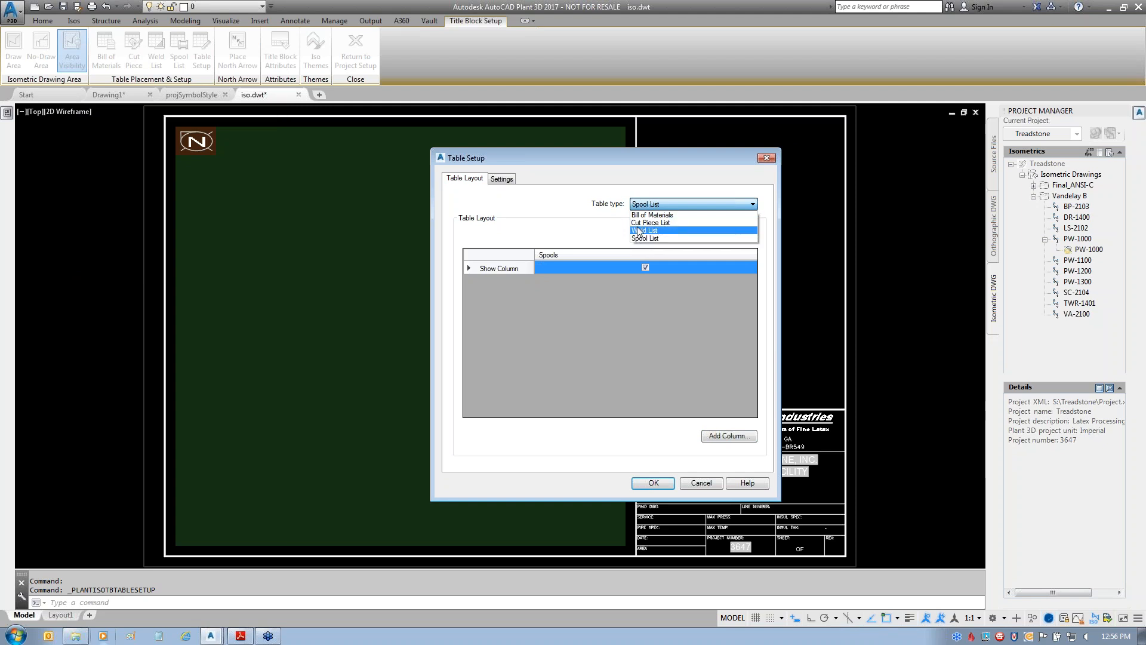
click(650, 215)
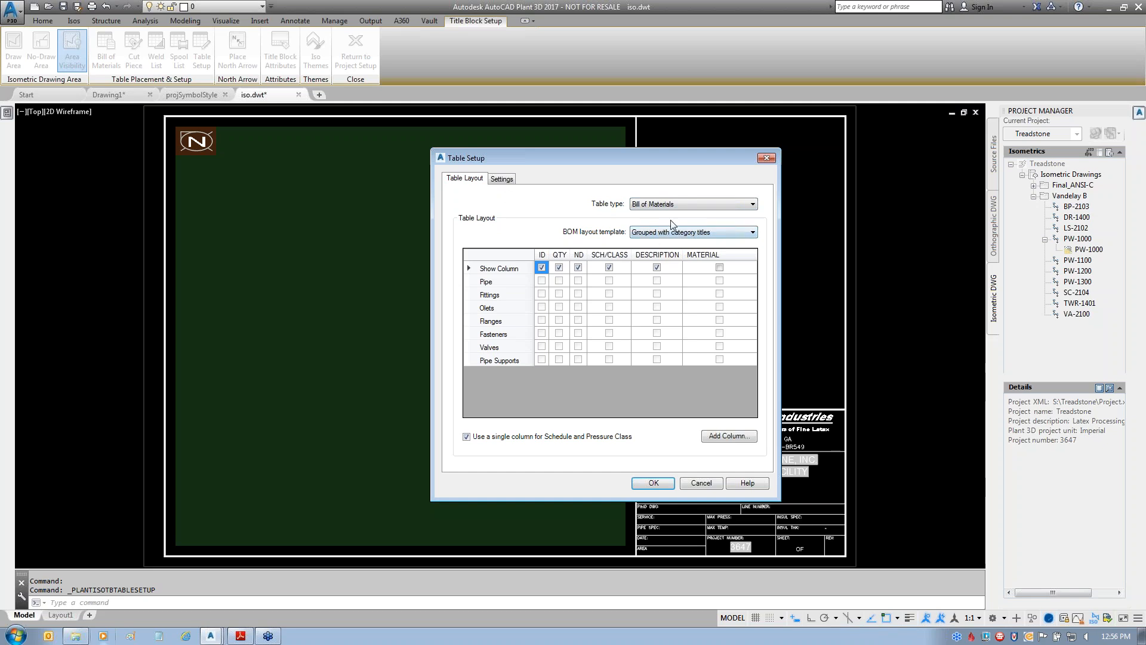
click(654, 482)
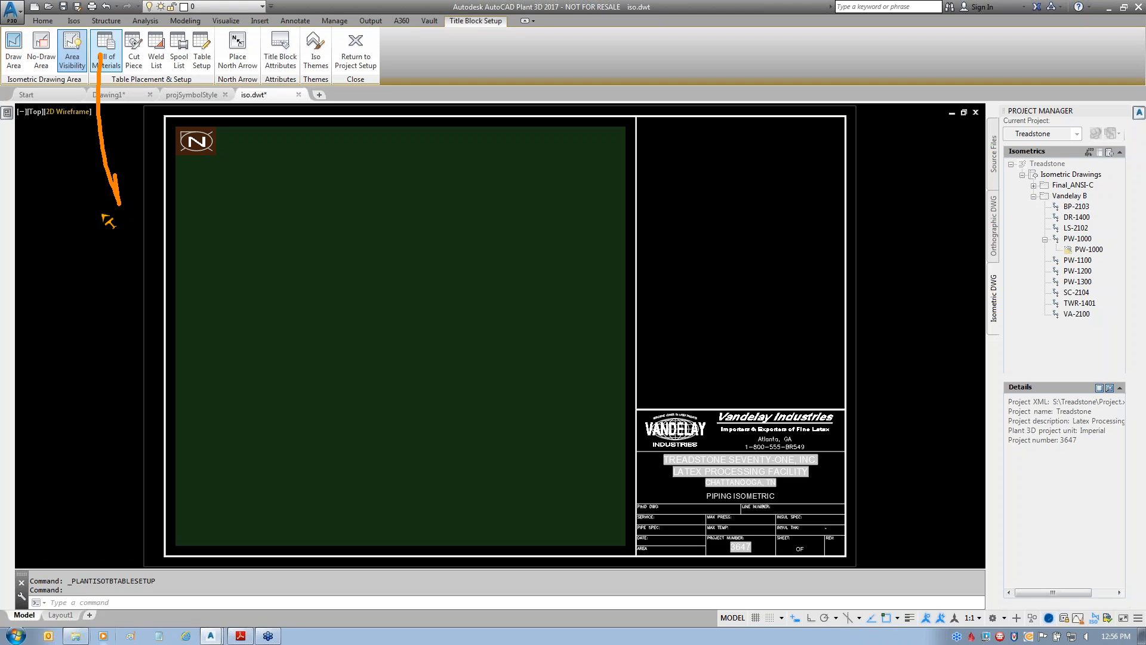
- Place the bill of materials table in the empty area above the title block, from its upper-left to its lower-right corner
click(105, 49)
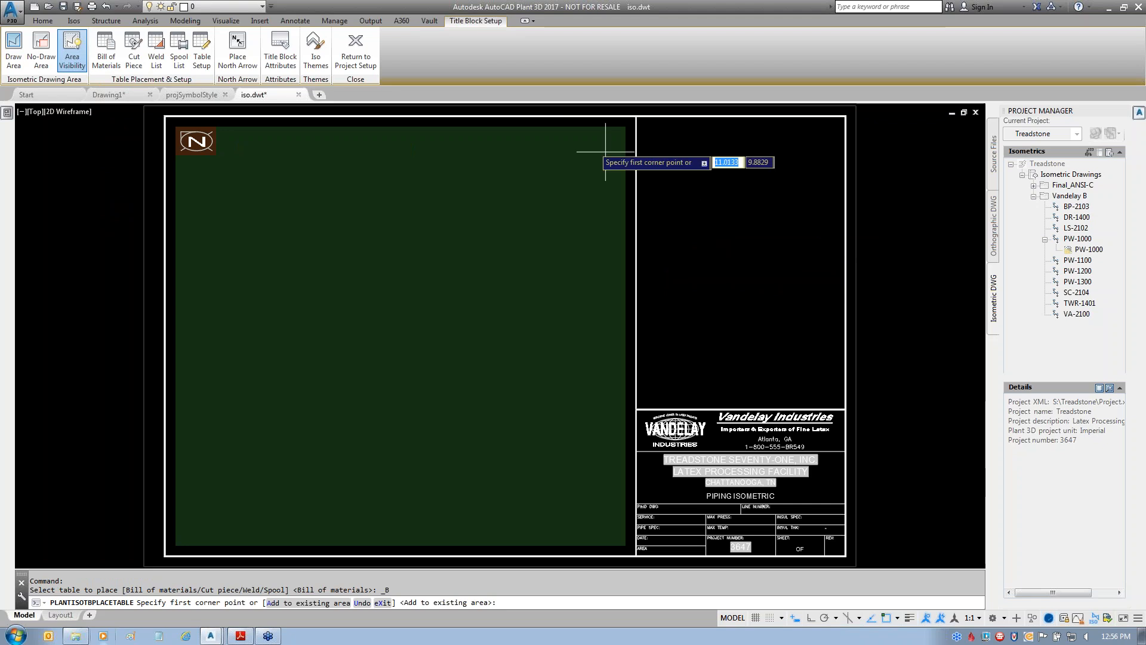
click(637, 115)
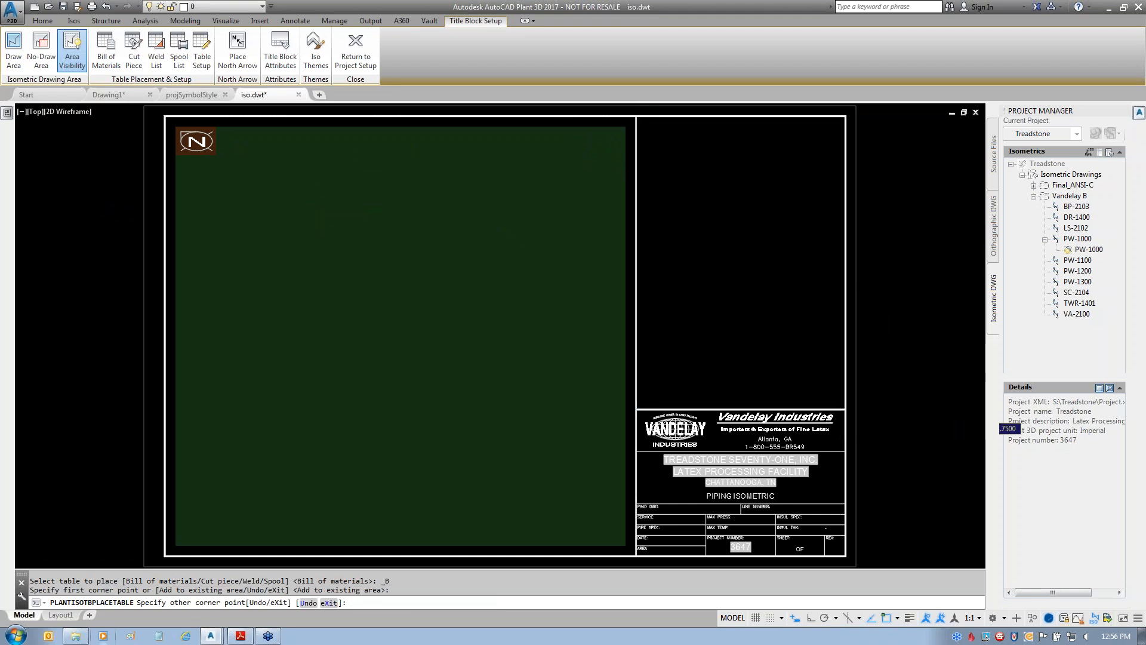
click(845, 410)
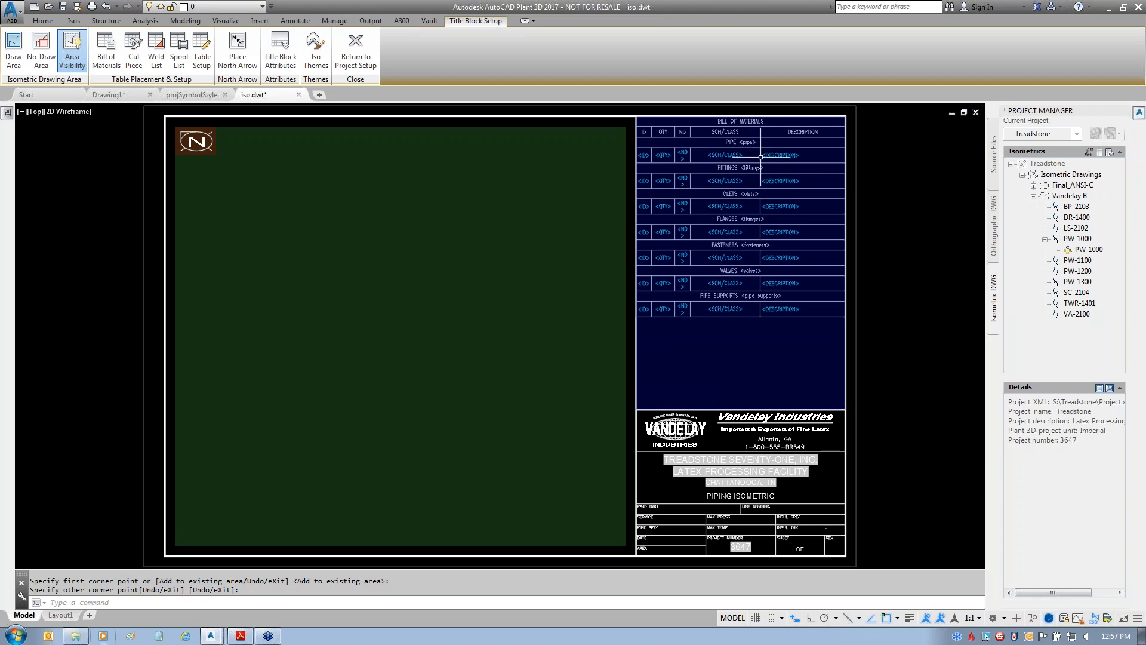
- Set the bill of materials layout template to Grouped with independent columns and apply it to the placed table
click(202, 53)
drag(639, 158, 425, 125)
click(477, 199)
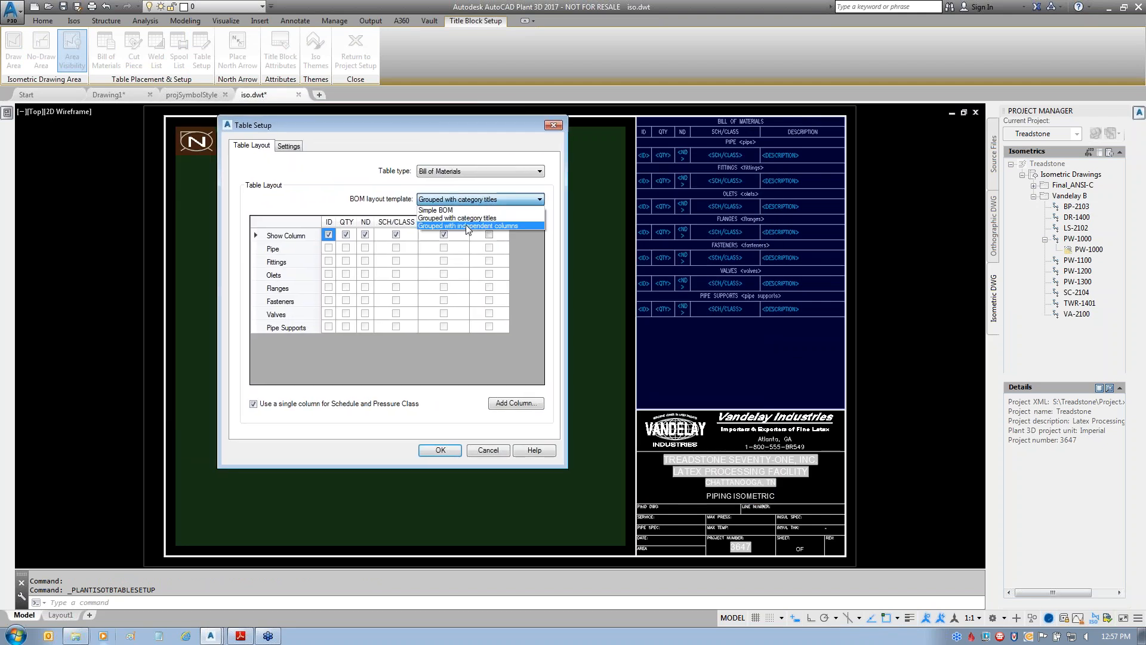
click(468, 226)
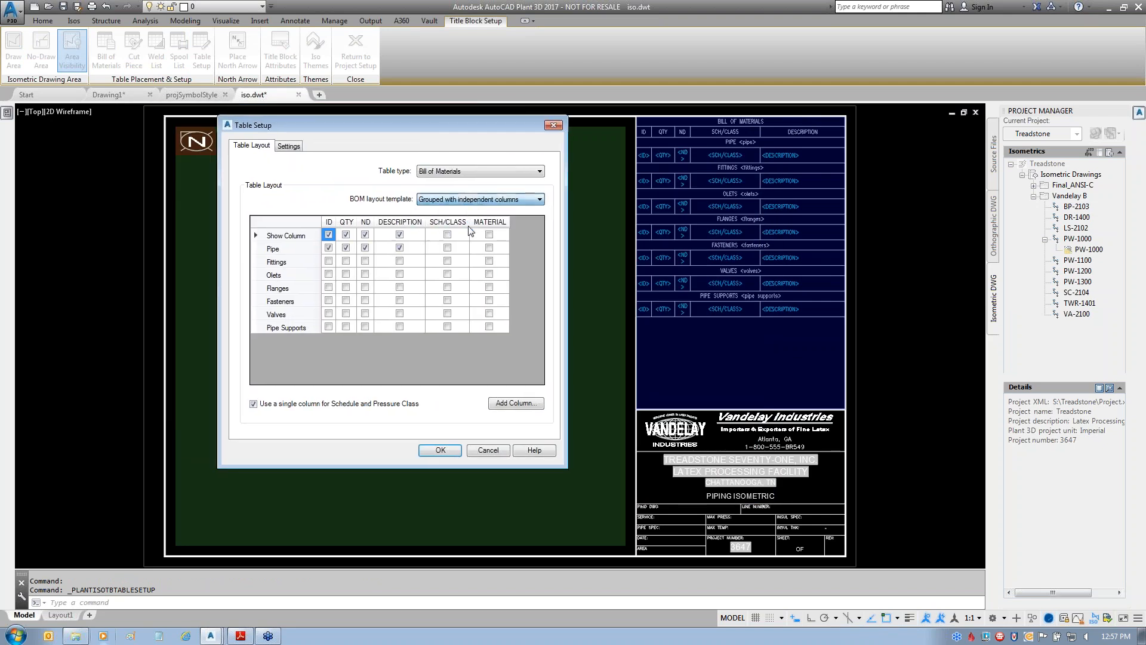
click(448, 452)
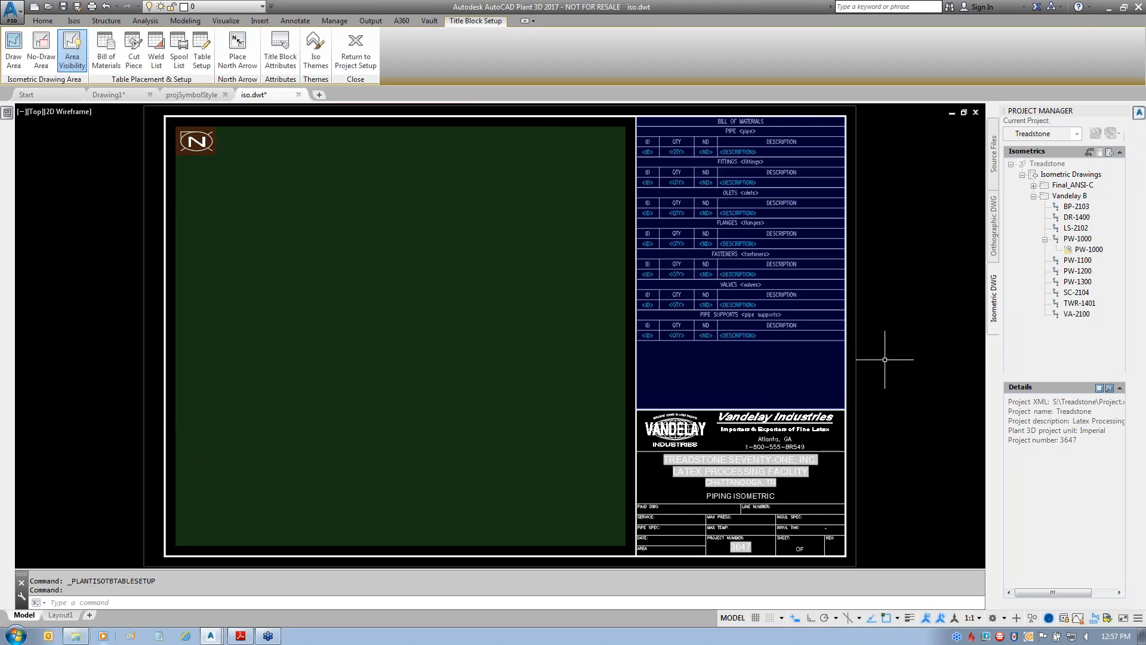
- Set the bill of materials layout template to Simple BOM and apply it to the placed table
click(202, 48)
click(476, 201)
click(461, 218)
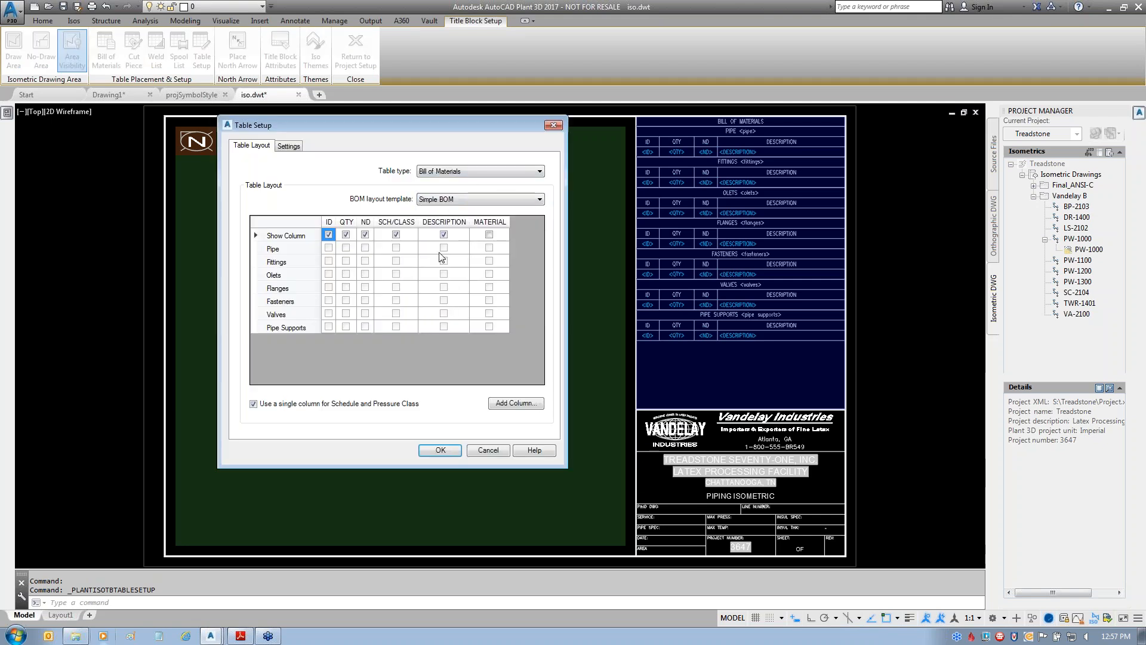
click(440, 450)
scroll(728, 105, up, 2)
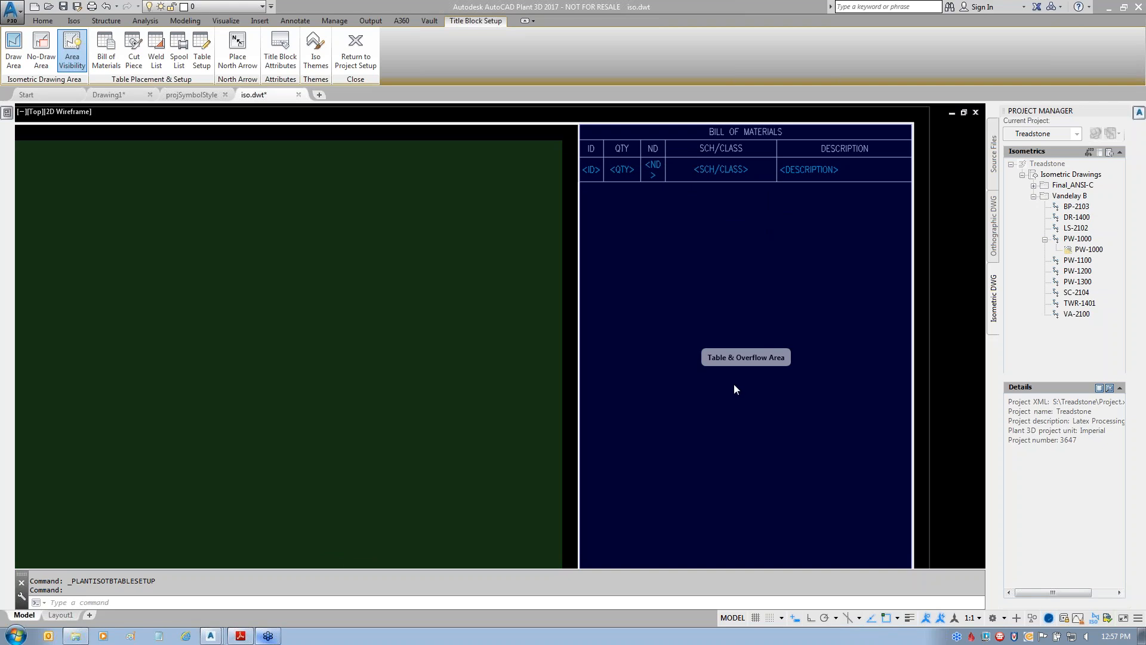
- Switch to PW-1000-BOM.pdf in Adobe Reader, compare the SCH/CLASS values with the descriptions, and close the file
click(241, 635)
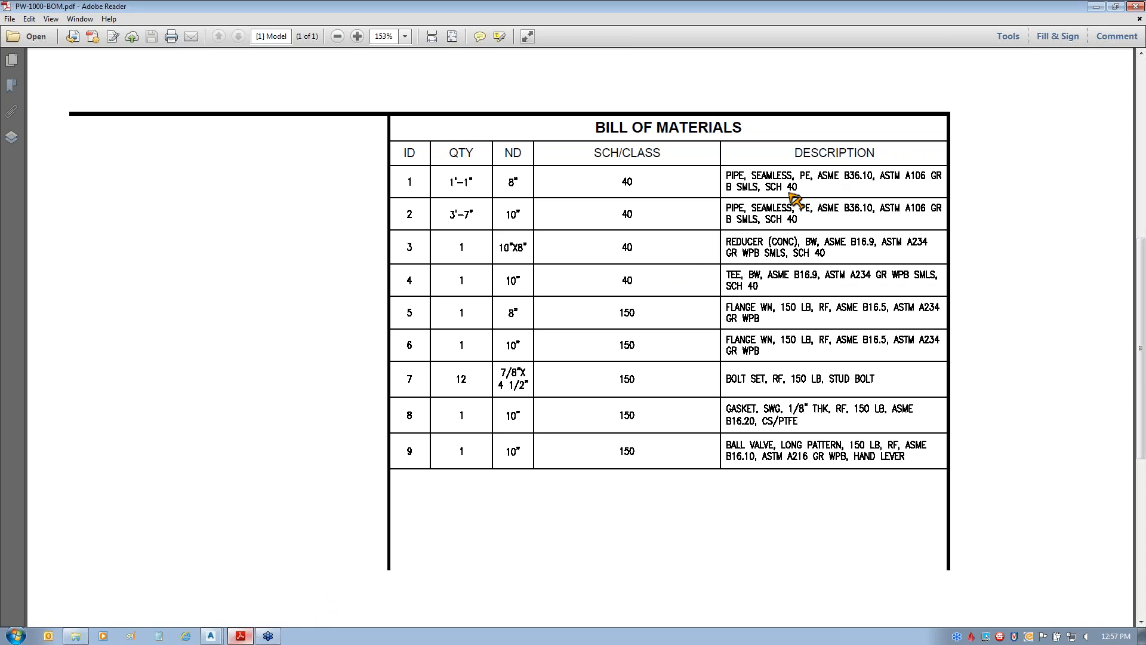
mouse_move(779, 200)
mouse_down()
mouse_move(696, 206)
mouse_move(659, 185)
mouse_up()
mouse_move(663, 320)
mouse_down()
mouse_move(787, 332)
mouse_move(820, 318)
mouse_up()
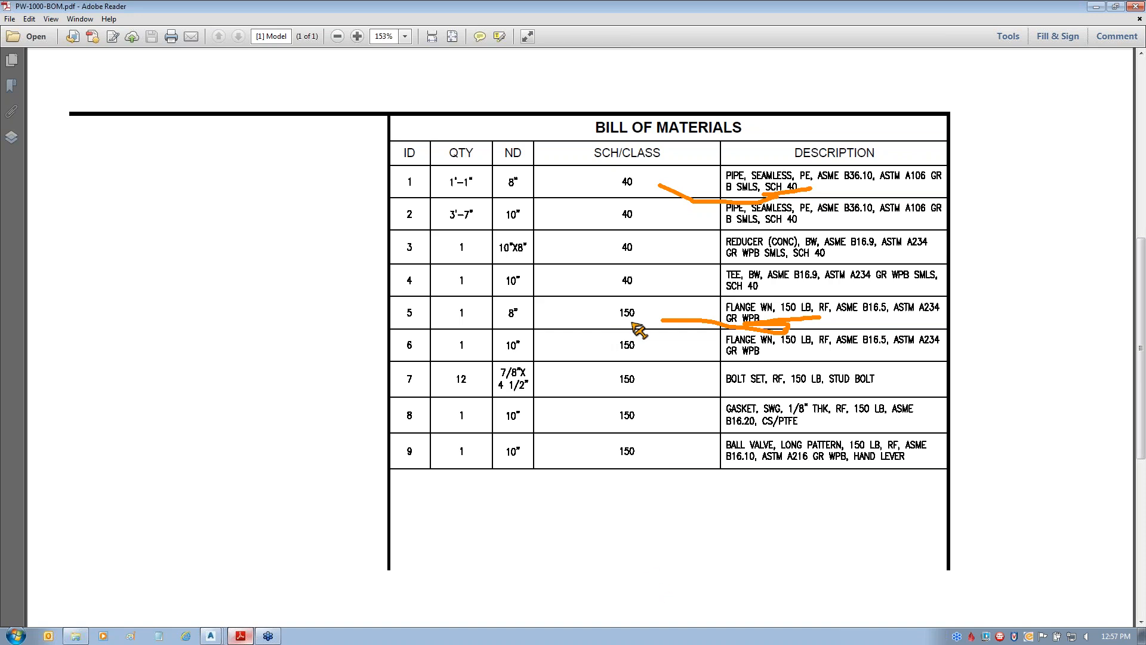
key(Escape)
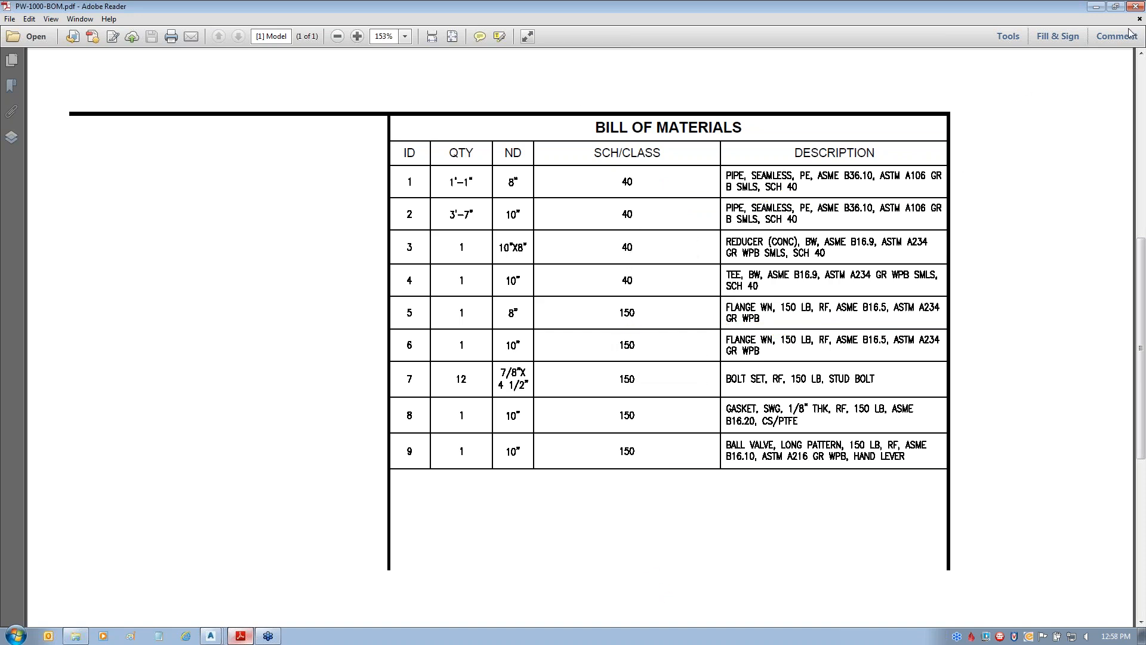
click(1136, 7)
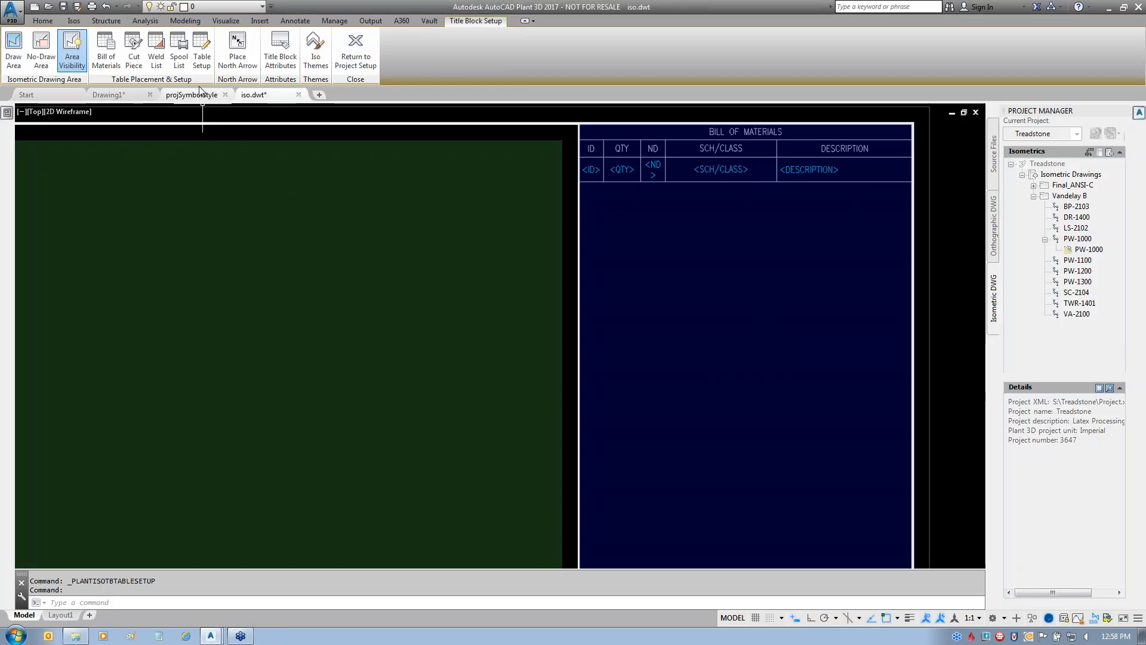
- Hide the SCH/CLASS column in the bill of materials table setup and apply the change
click(202, 50)
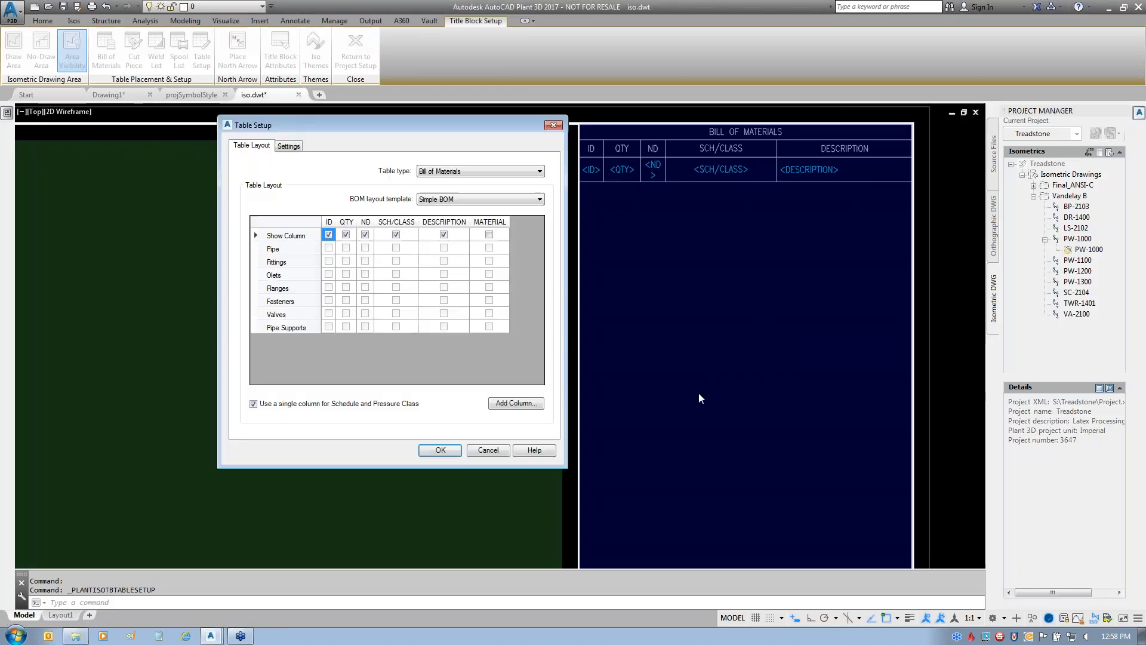
click(396, 234)
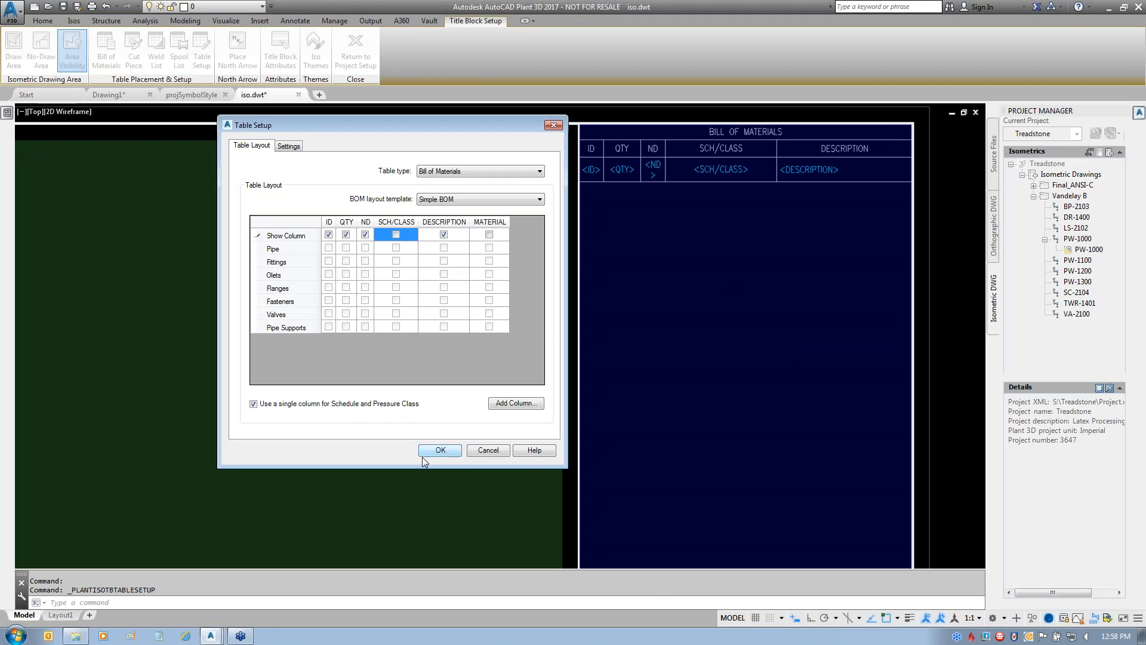
click(439, 451)
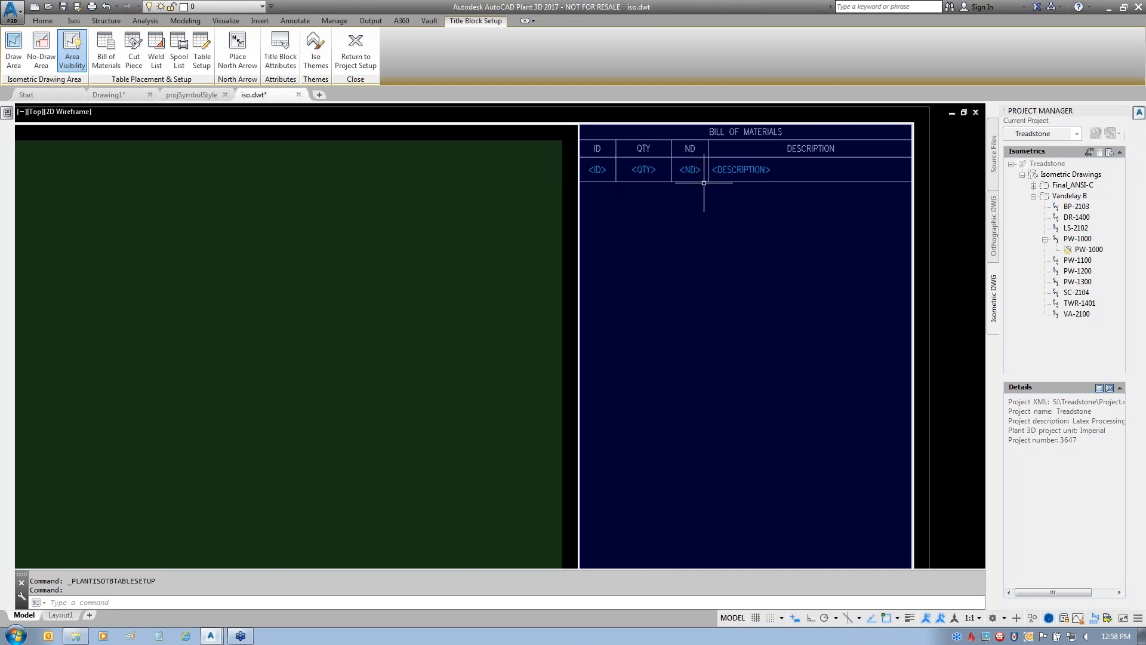
- Delete the bill of materials table area and place it again corner to corner in the empty space above the title block
scroll(694, 261, down, 2)
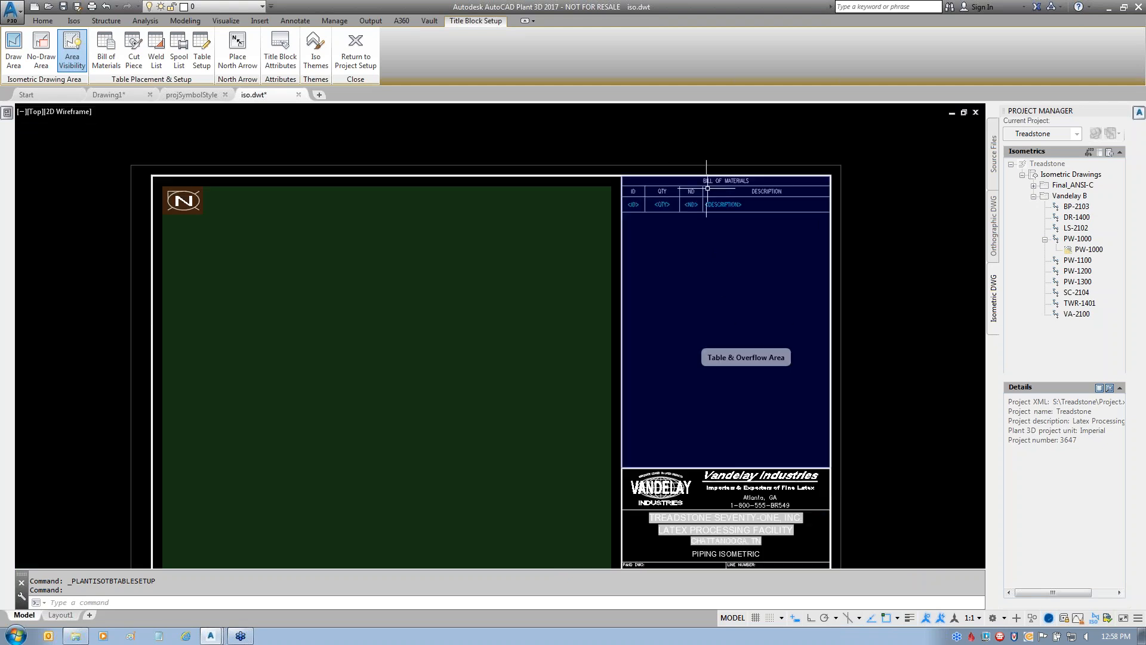
click(726, 256)
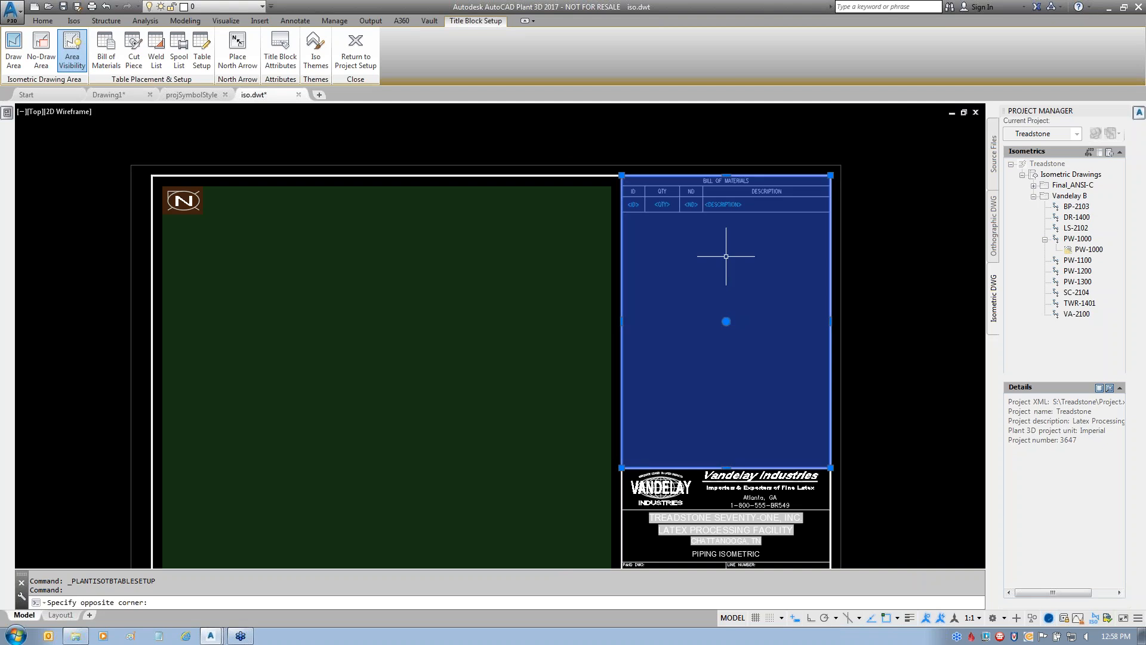
key(Delete)
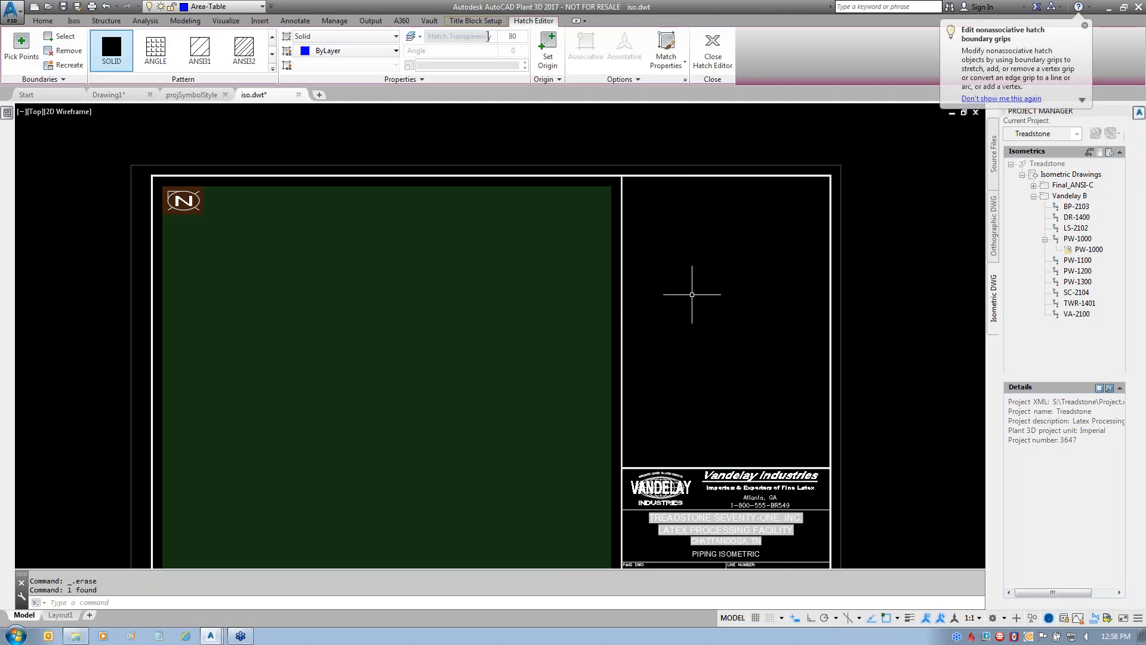
click(106, 51)
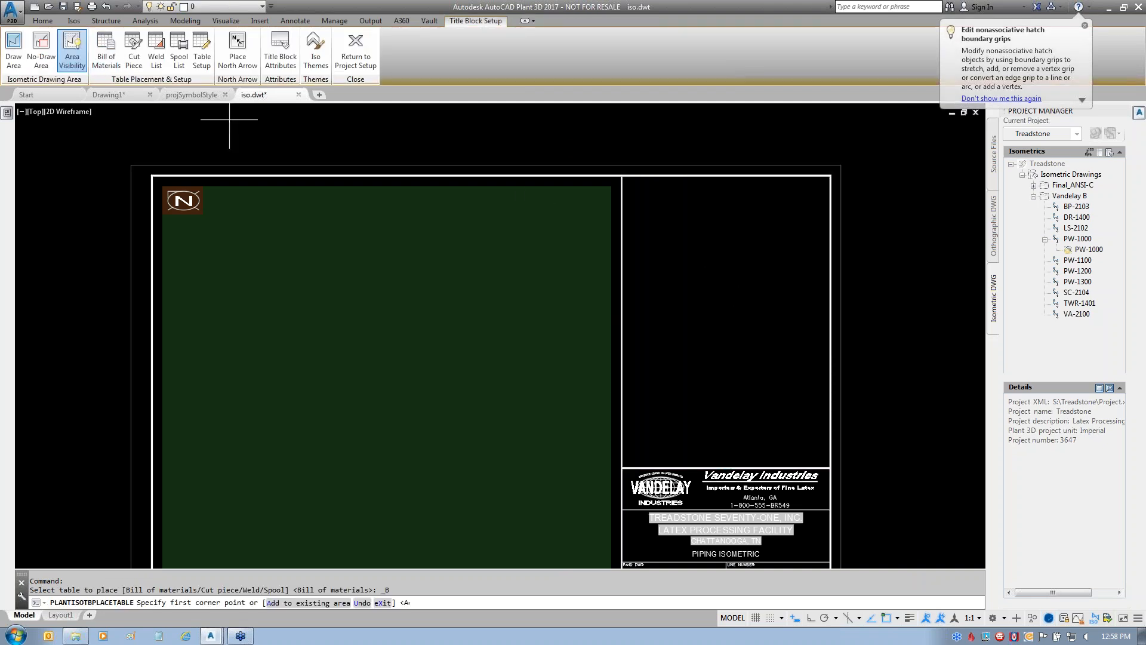
click(621, 175)
click(831, 467)
scroll(758, 163, up, 2)
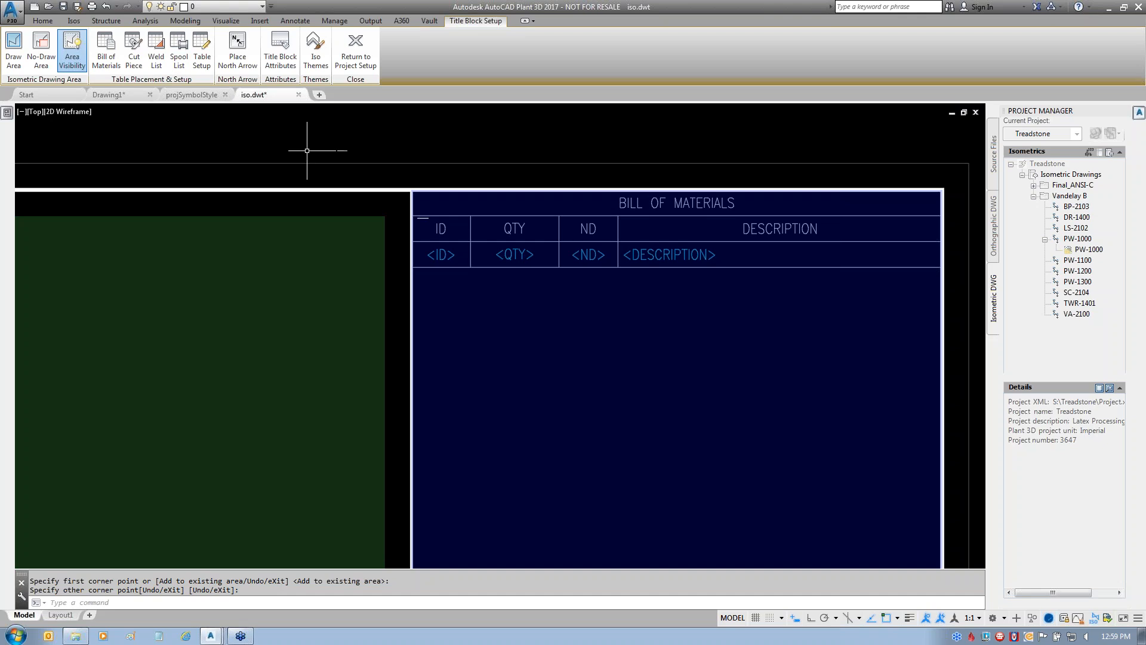
- Review the Cut Piece List and Bill of Materials columns in the table setup without changing them
click(203, 51)
click(453, 172)
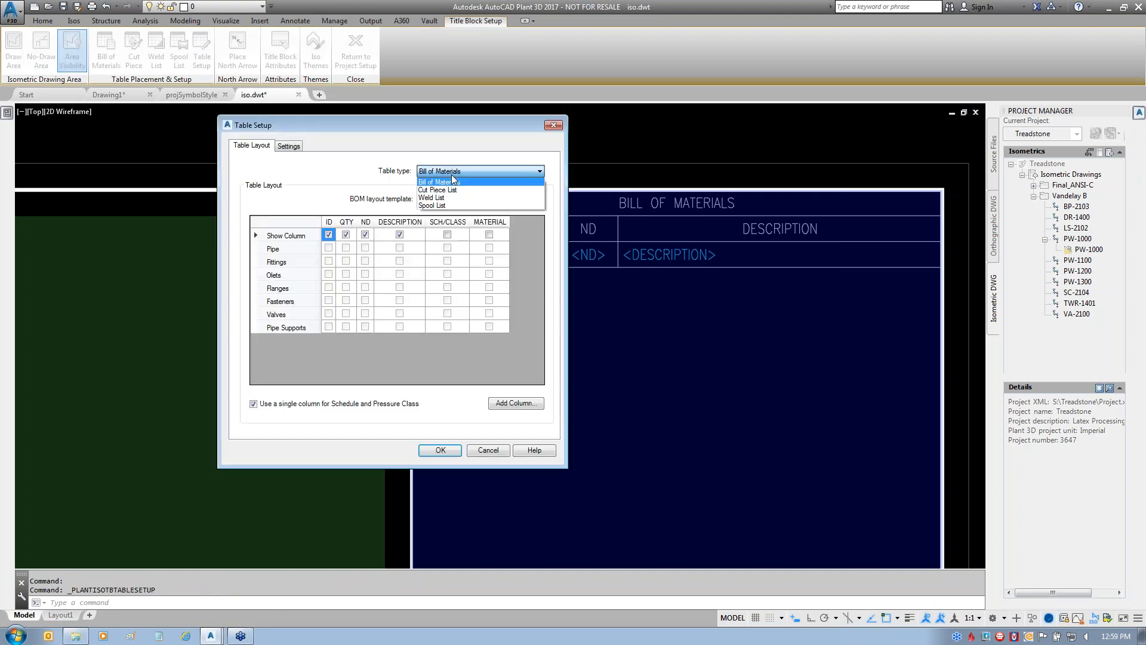
click(454, 188)
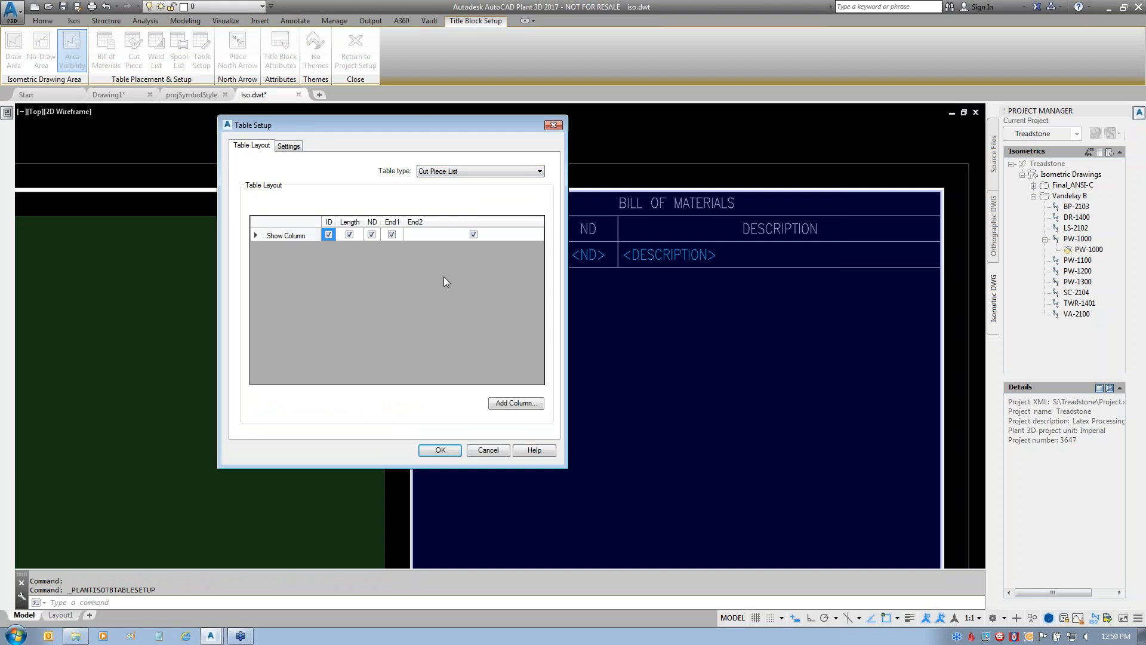
click(441, 450)
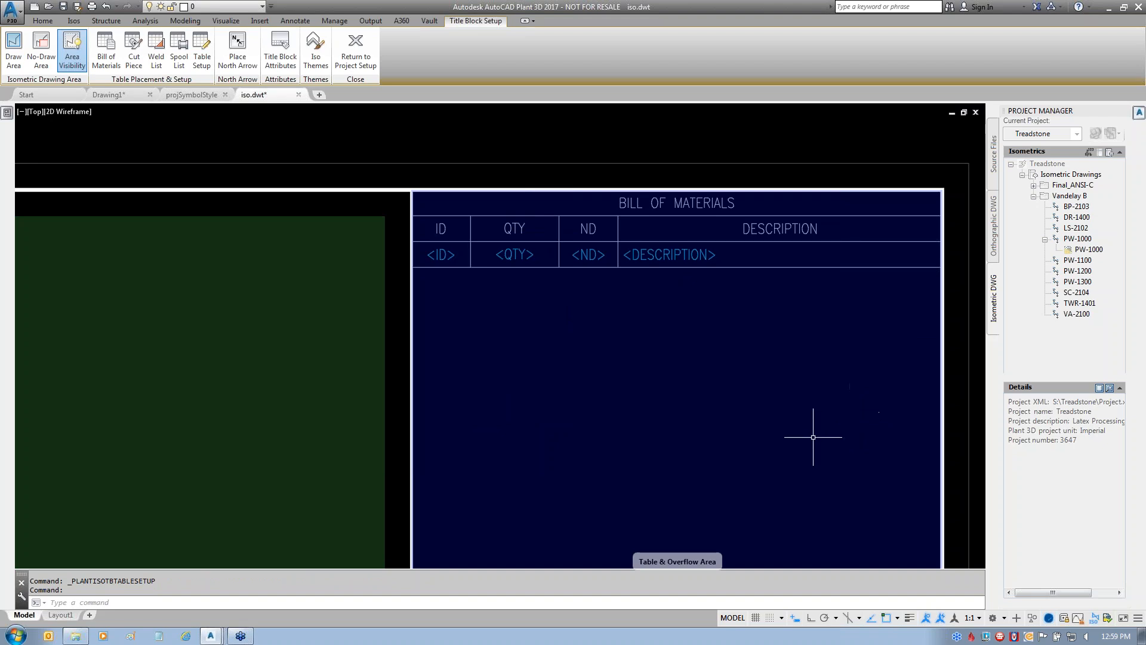
click(201, 52)
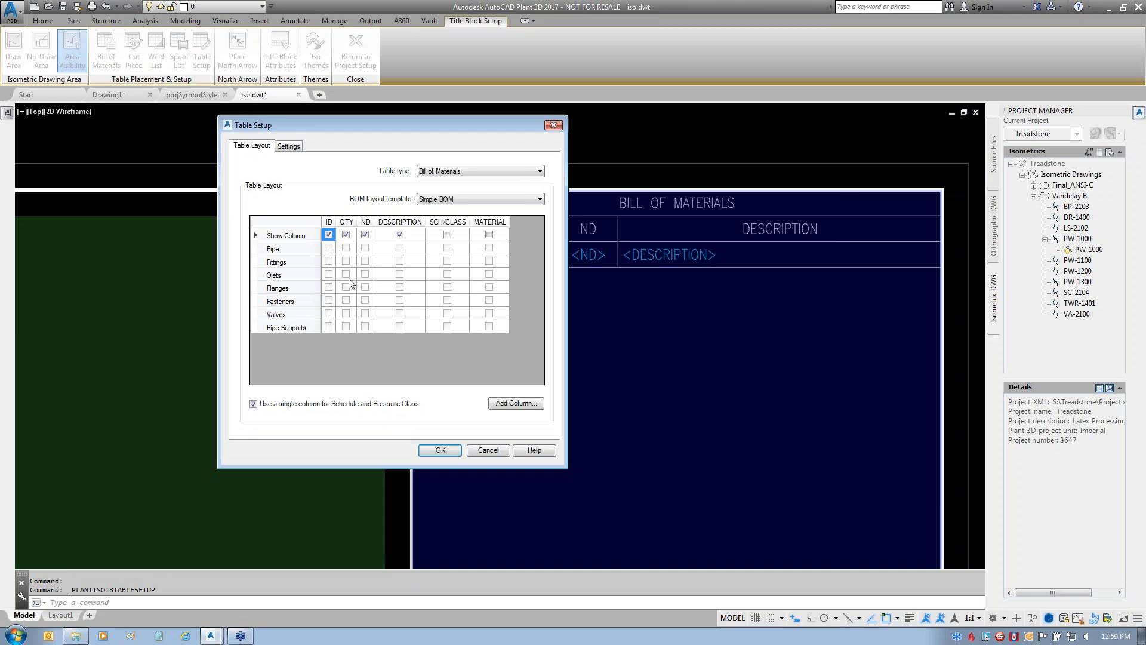
click(478, 451)
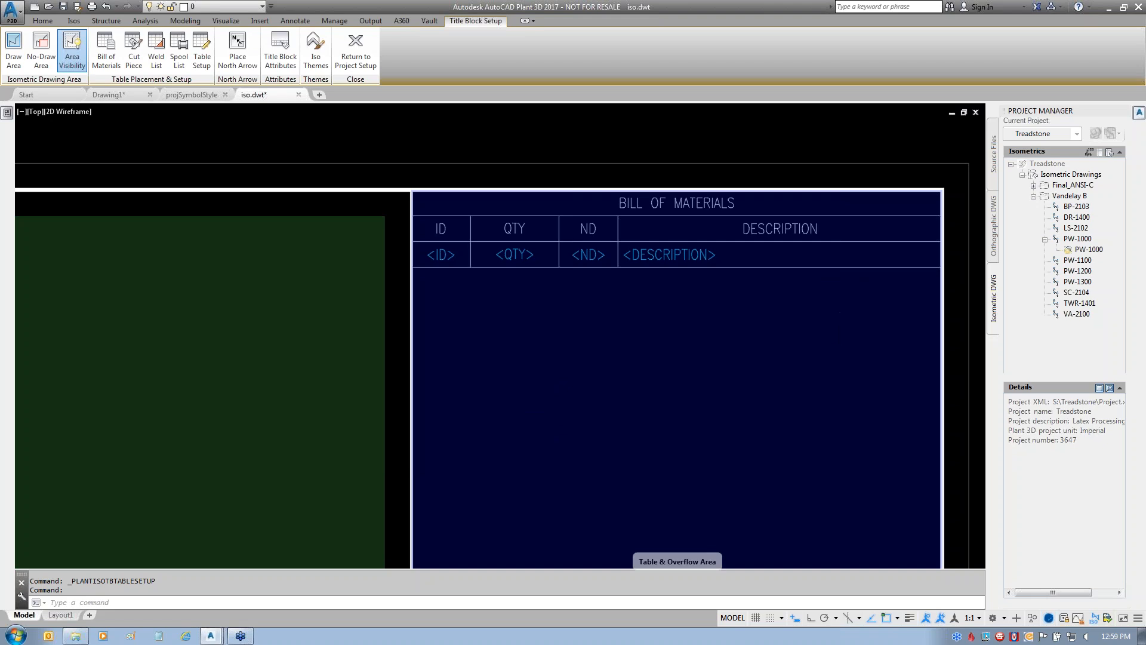
- Measure the overall width of the bill of materials table with the DIST command
text(dist)
key(Return)
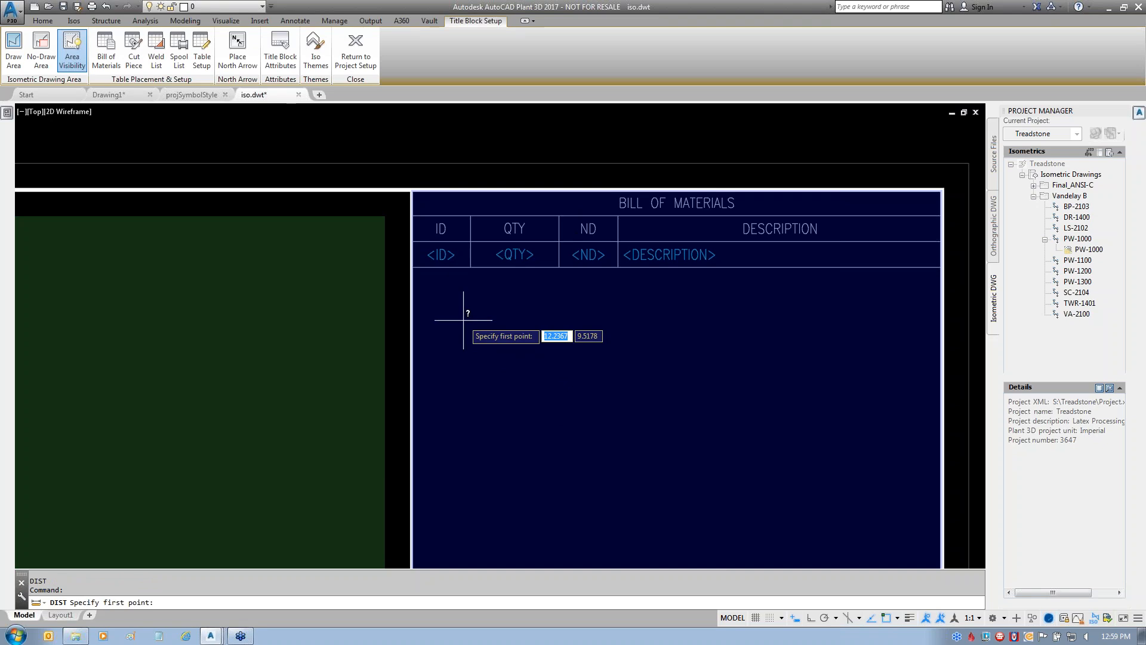
click(412, 267)
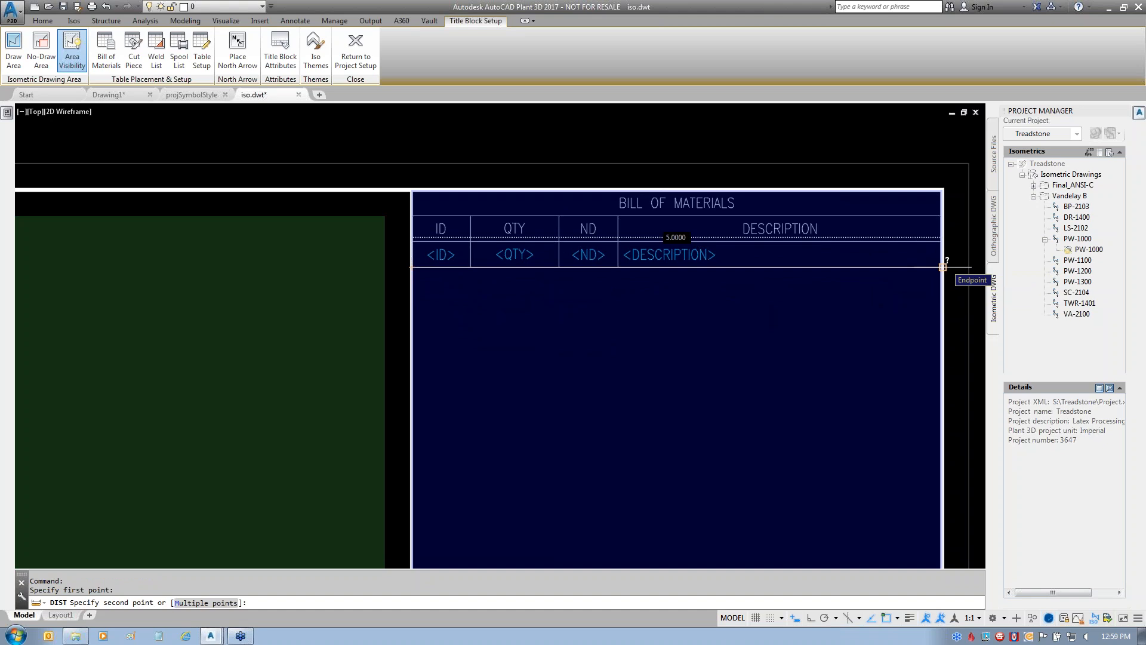
click(943, 266)
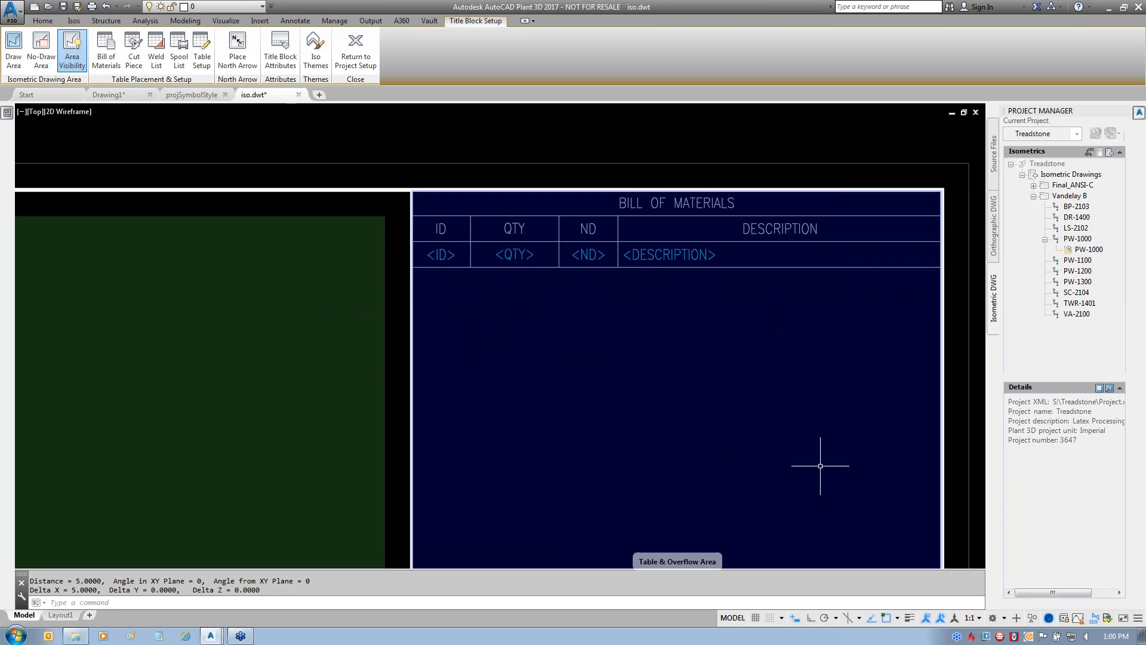
- Measure the widths of the ID and QTY columns in the bill of materials table with DIST
text(dist)
key(Return)
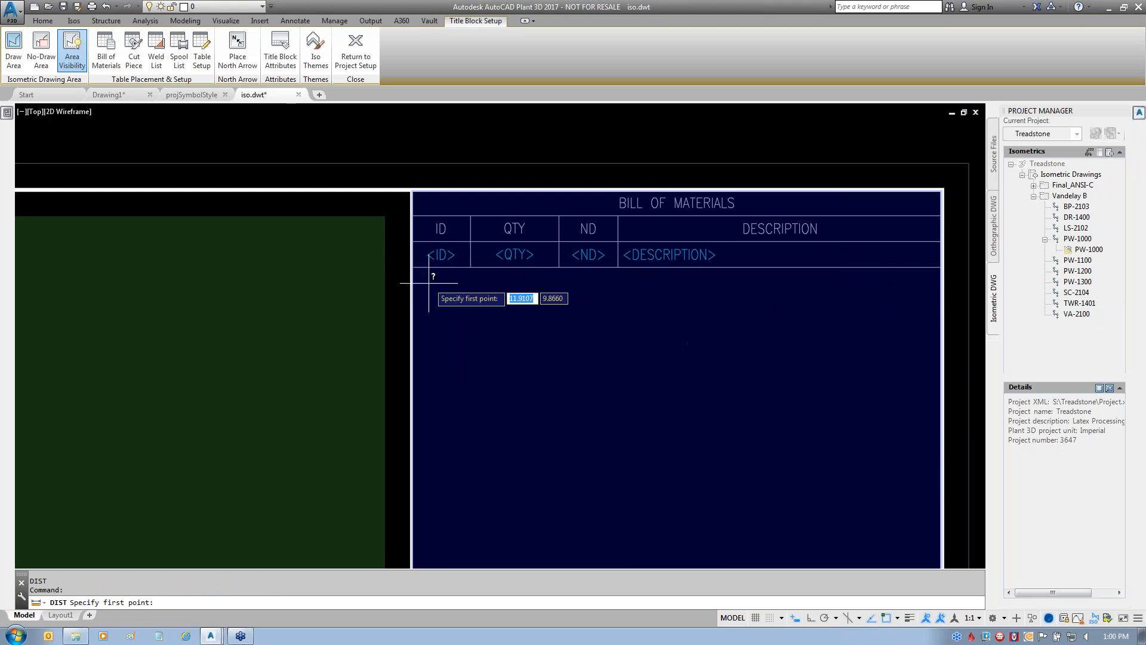
click(411, 266)
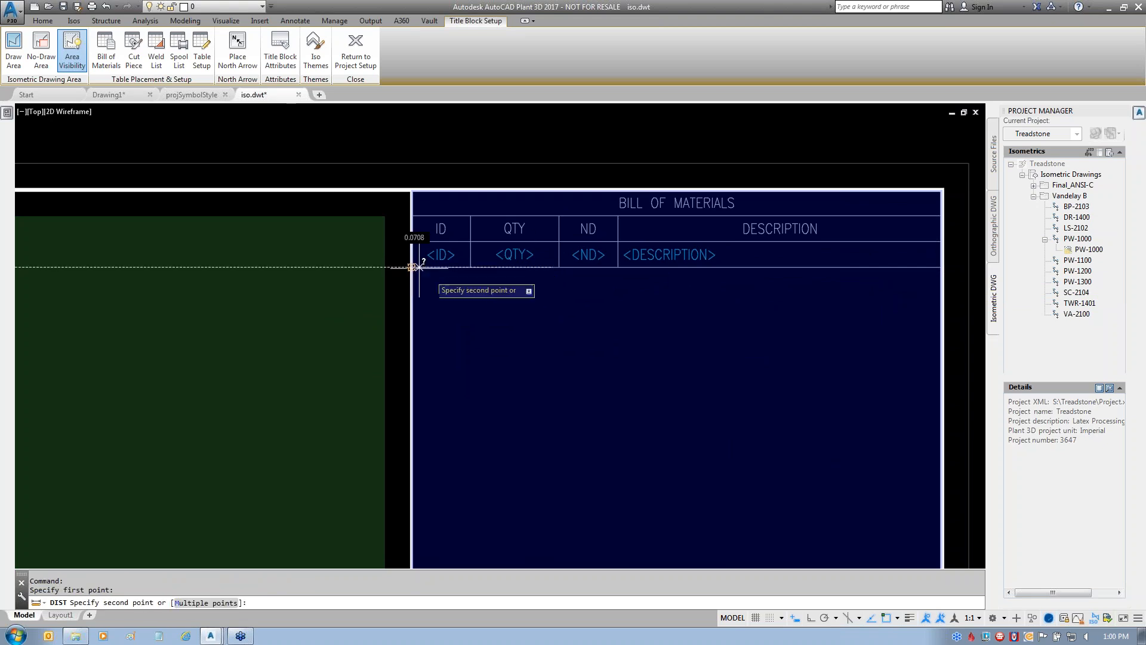
click(471, 267)
key(Return)
click(470, 267)
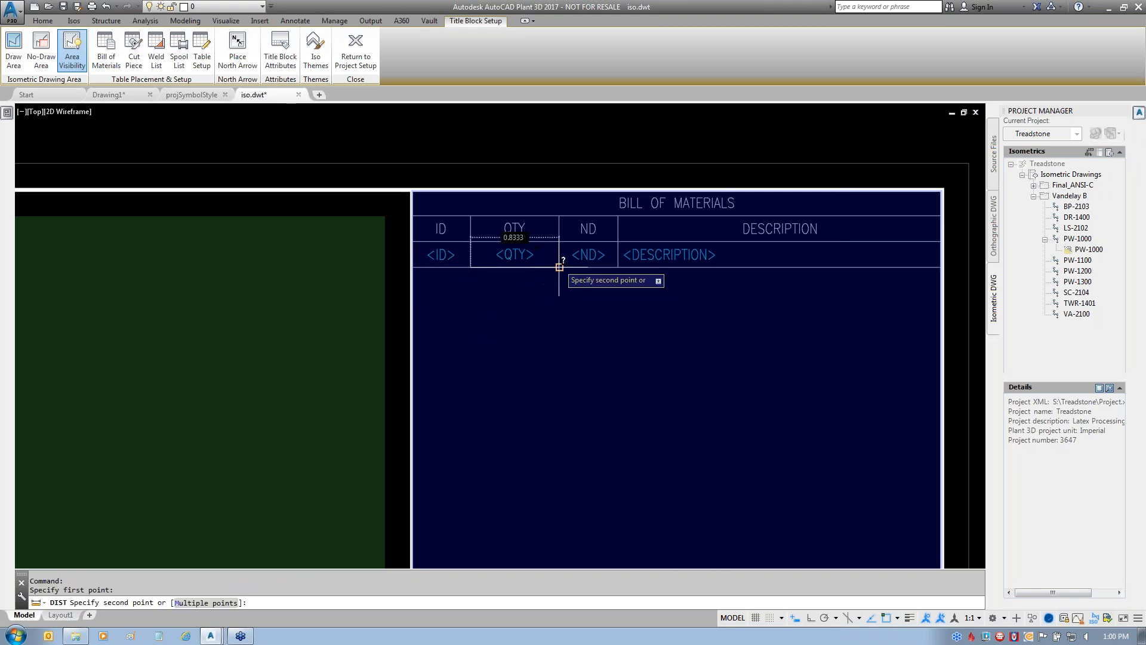
click(559, 267)
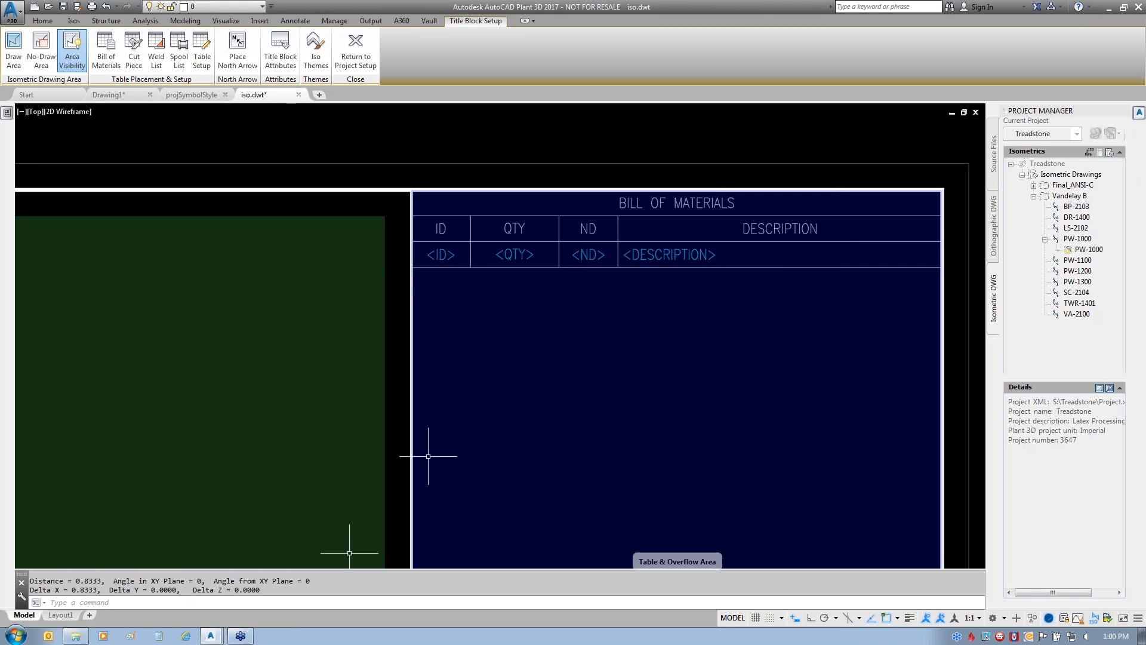
- Open PW-1000-BOM.pdf in Adobe Reader and examine its ND and DESCRIPTION columns
click(77, 636)
click(260, 185)
click(447, 136)
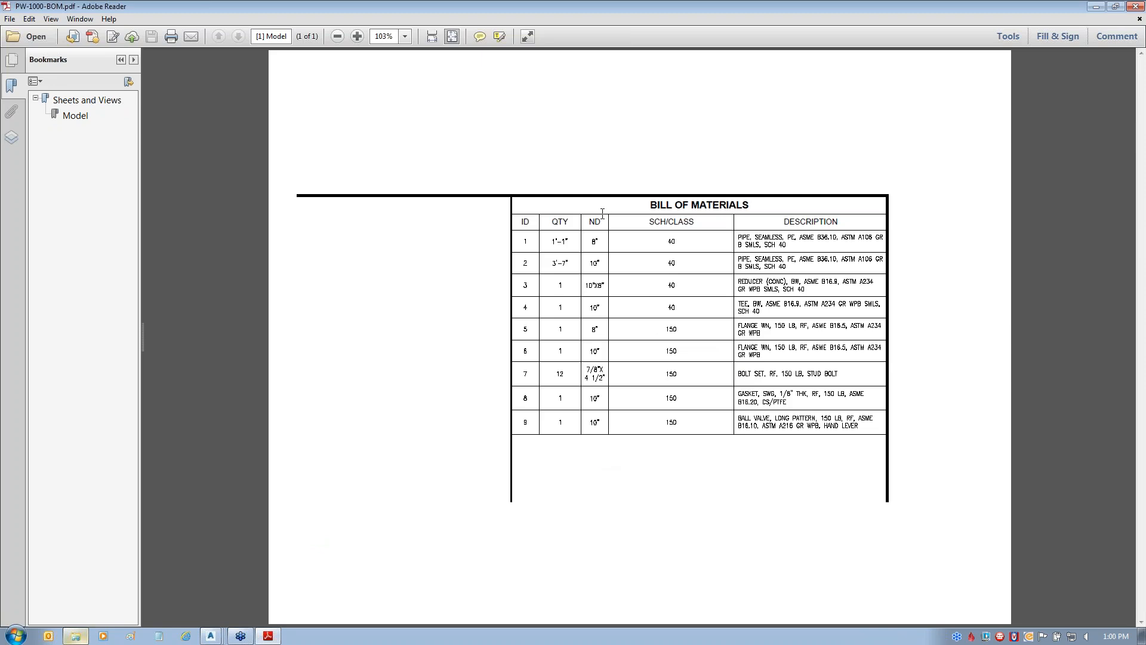
mouse_move(593, 387)
mouse_move(842, 236)
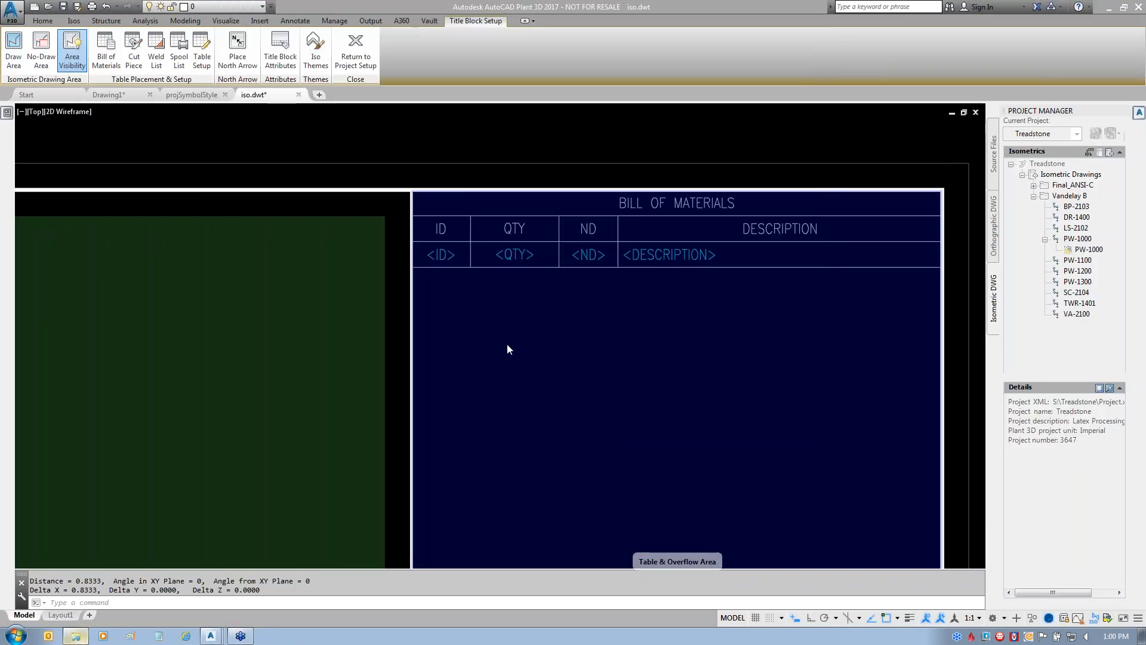
click(453, 263)
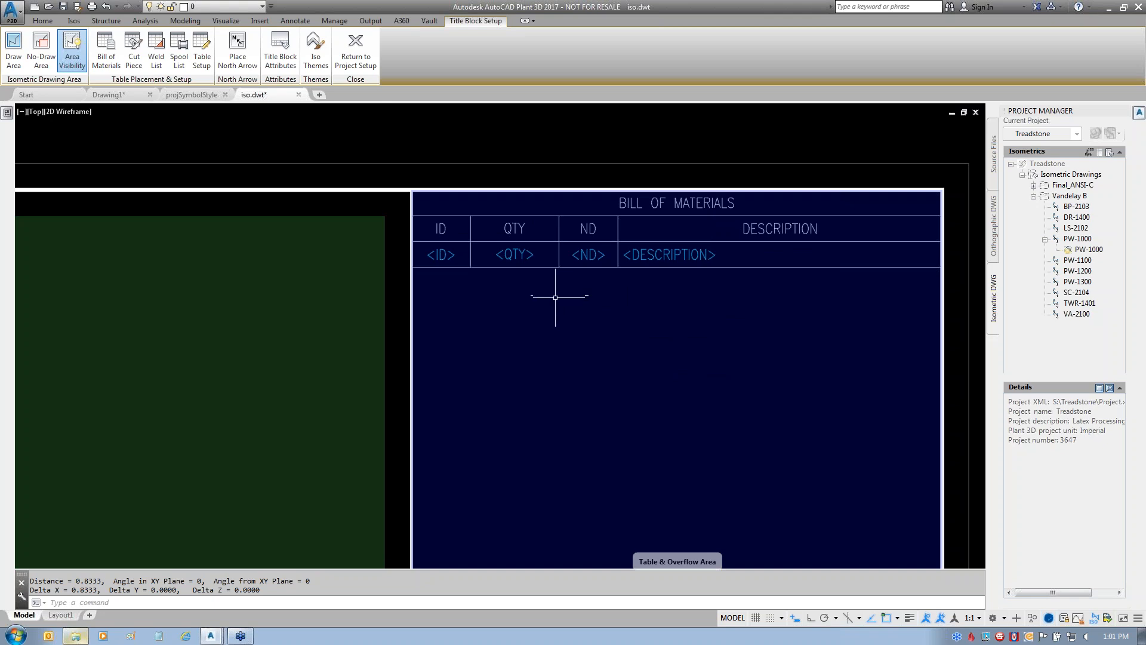
drag(604, 221, 607, 202)
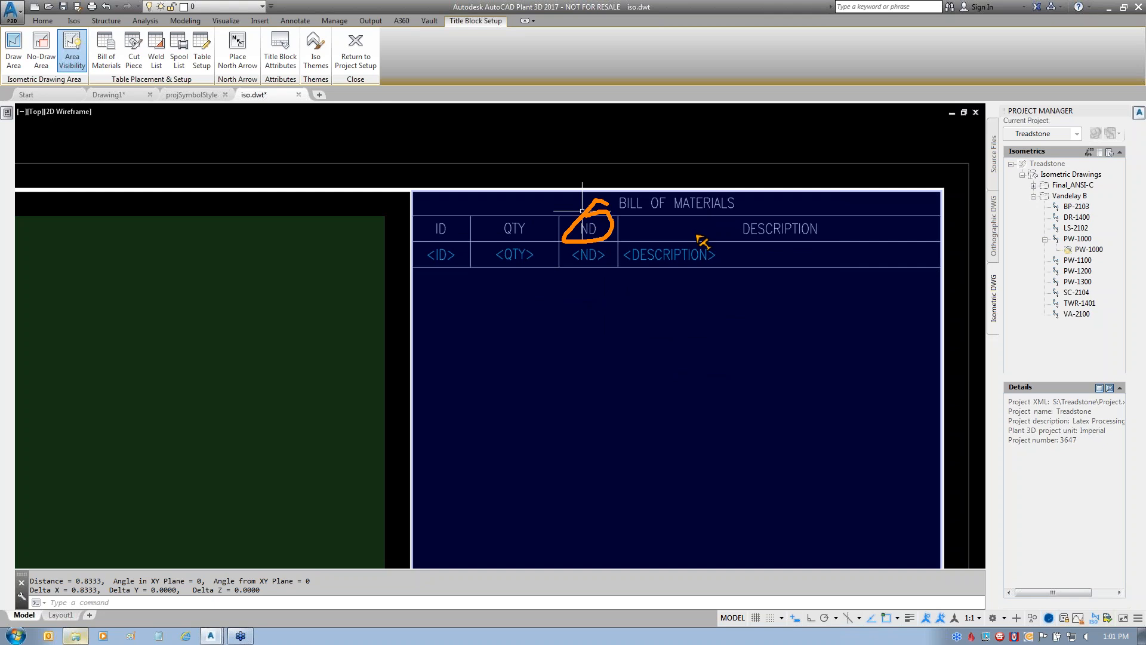
drag(590, 247, 715, 409)
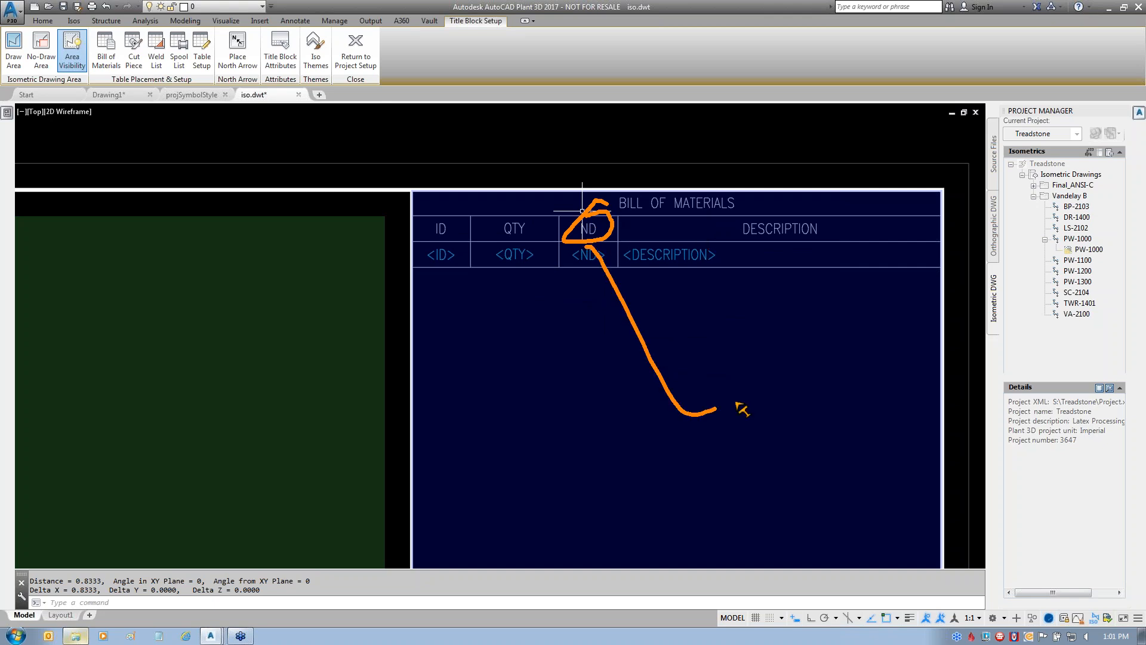
key(Escape)
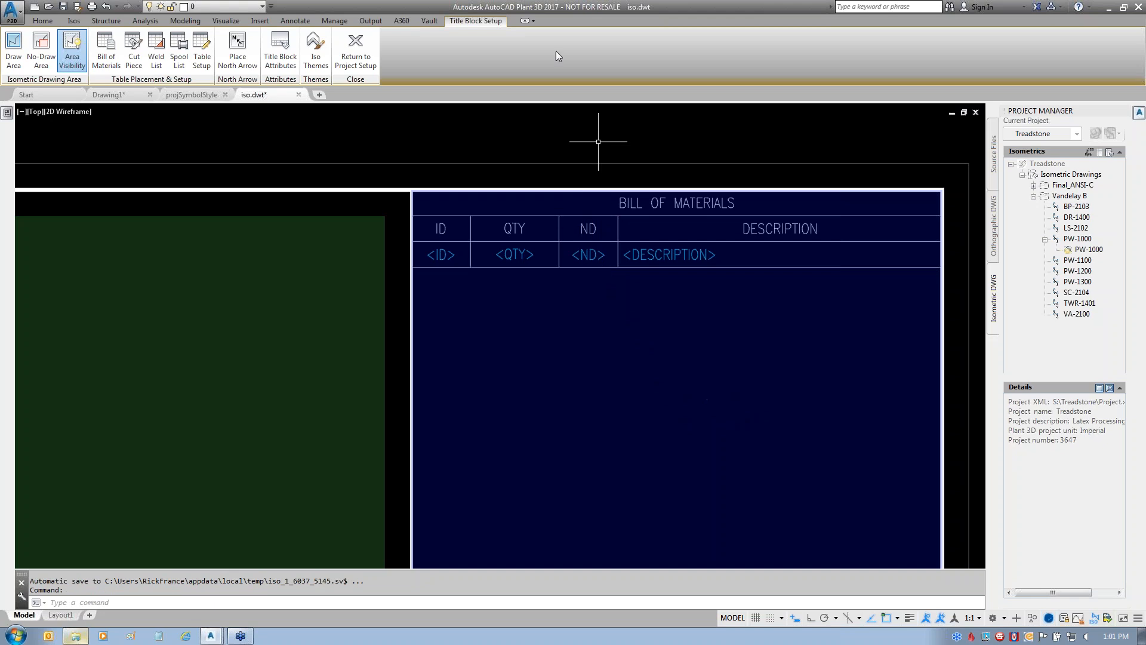
- Change the ND column header in the bill of materials table to SIZE/ND
click(589, 230)
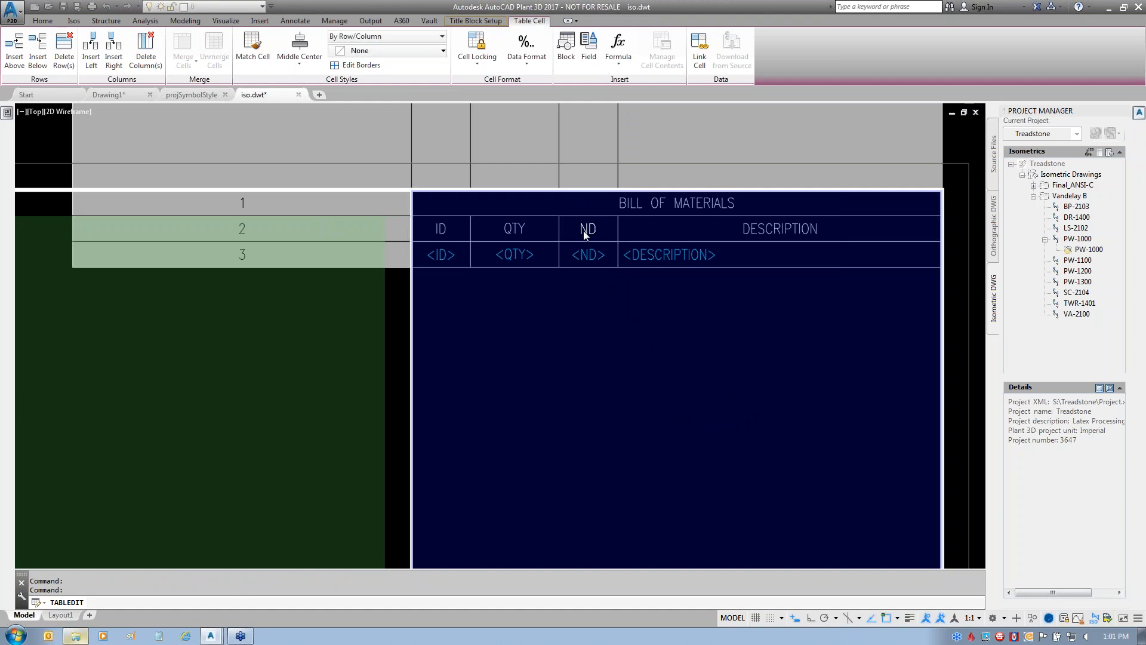
text(SIZE)
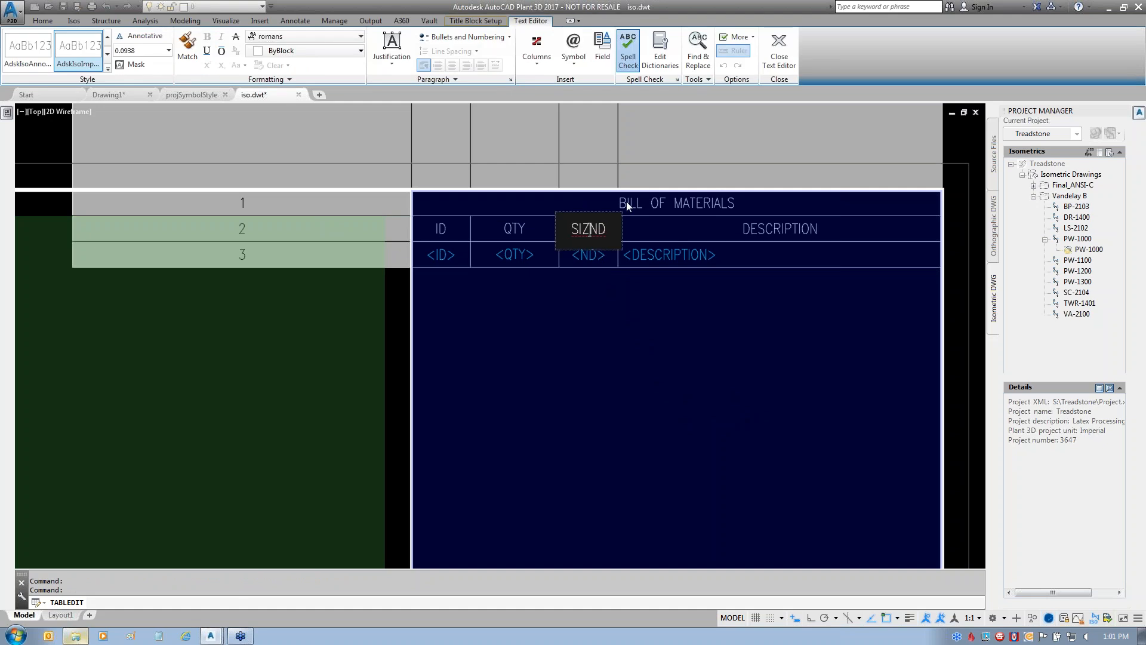
text(/)
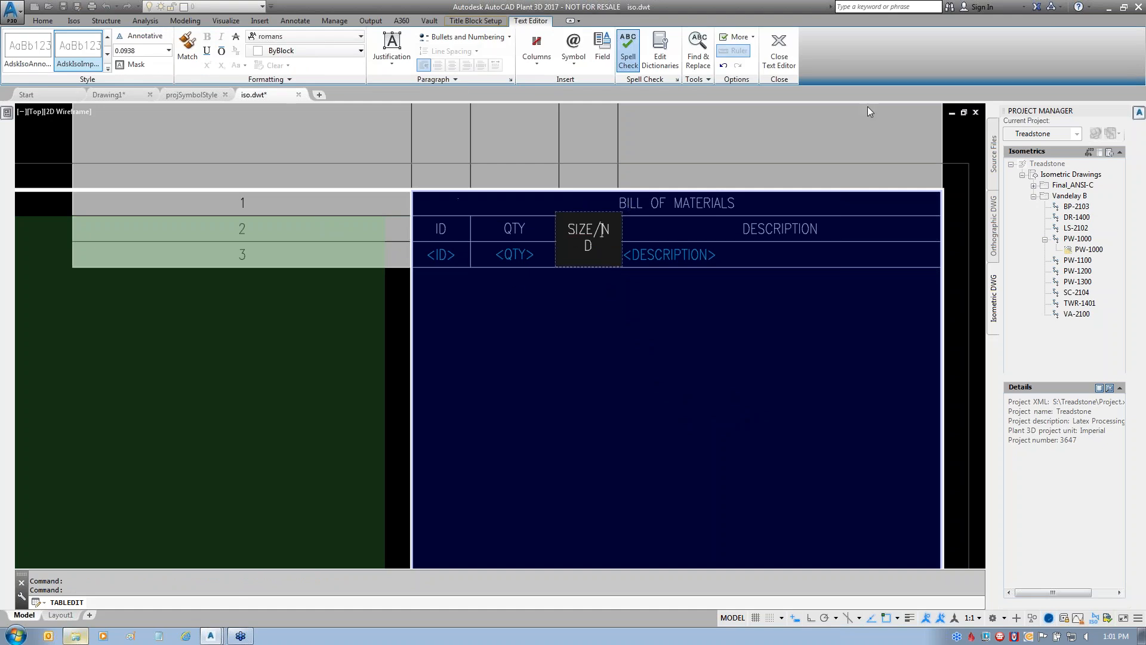
click(780, 50)
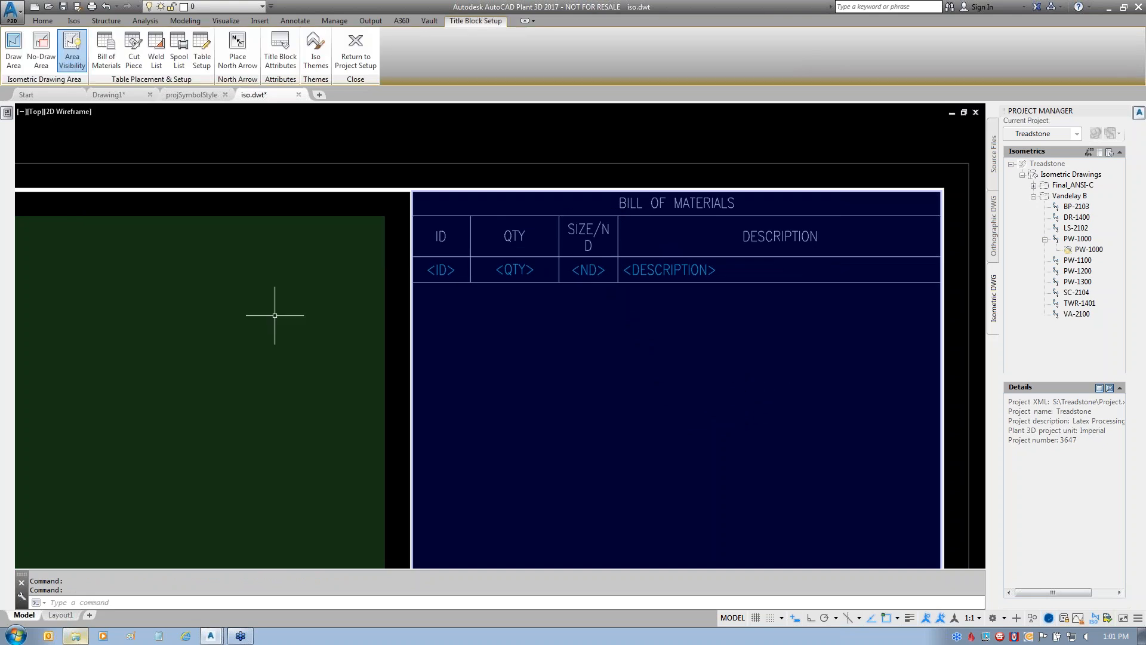
- Preview the "Grouped with category titles" BOM layout template in the table setup without applying it
click(202, 51)
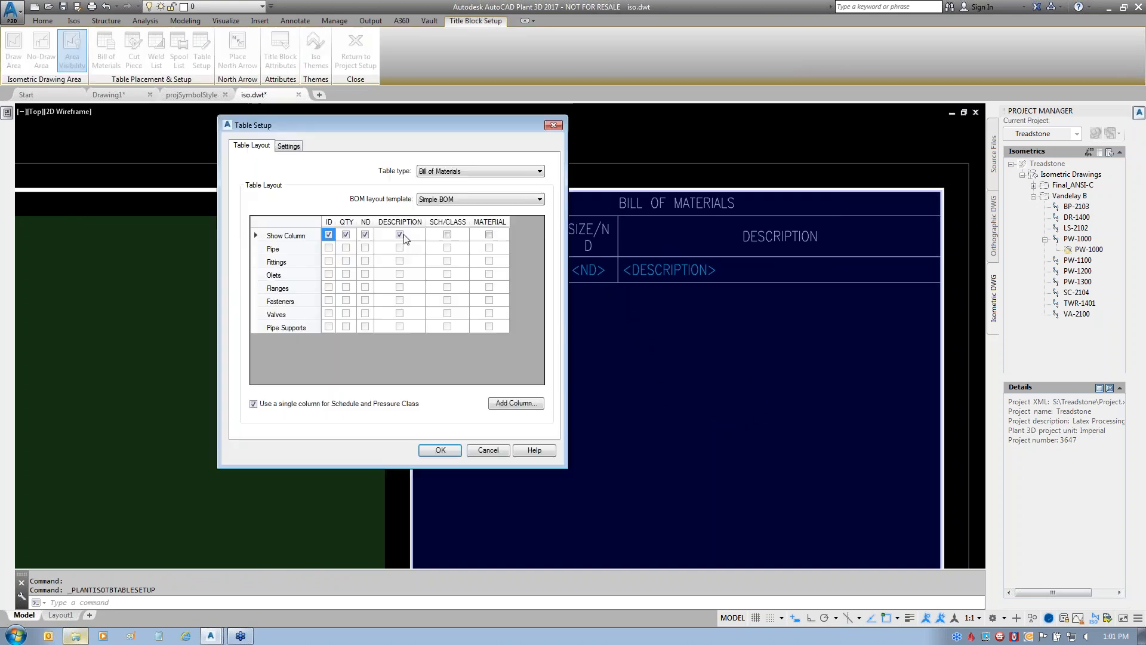
click(461, 203)
click(461, 216)
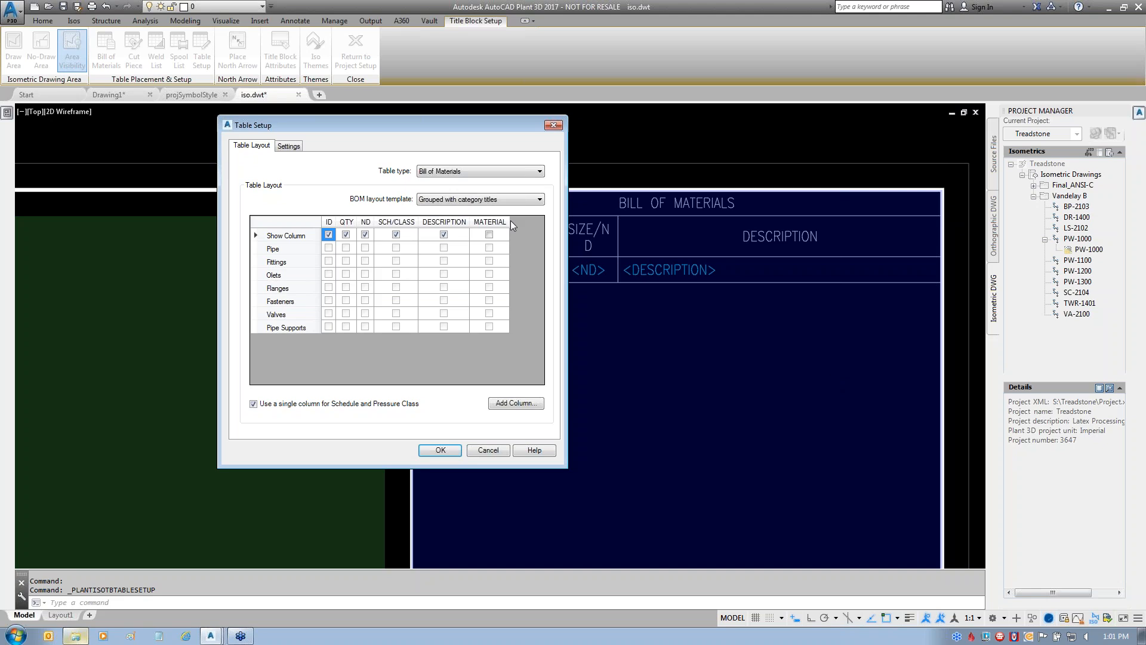
click(499, 450)
- Delete the existing bill of materials area and place a new one filling the space above the Vandelay Industries logo
scroll(668, 344, down, 4)
mouse_move(677, 397)
middle_down()
mouse_move(653, 238)
mouse_move(659, 286)
middle_up()
click(634, 323)
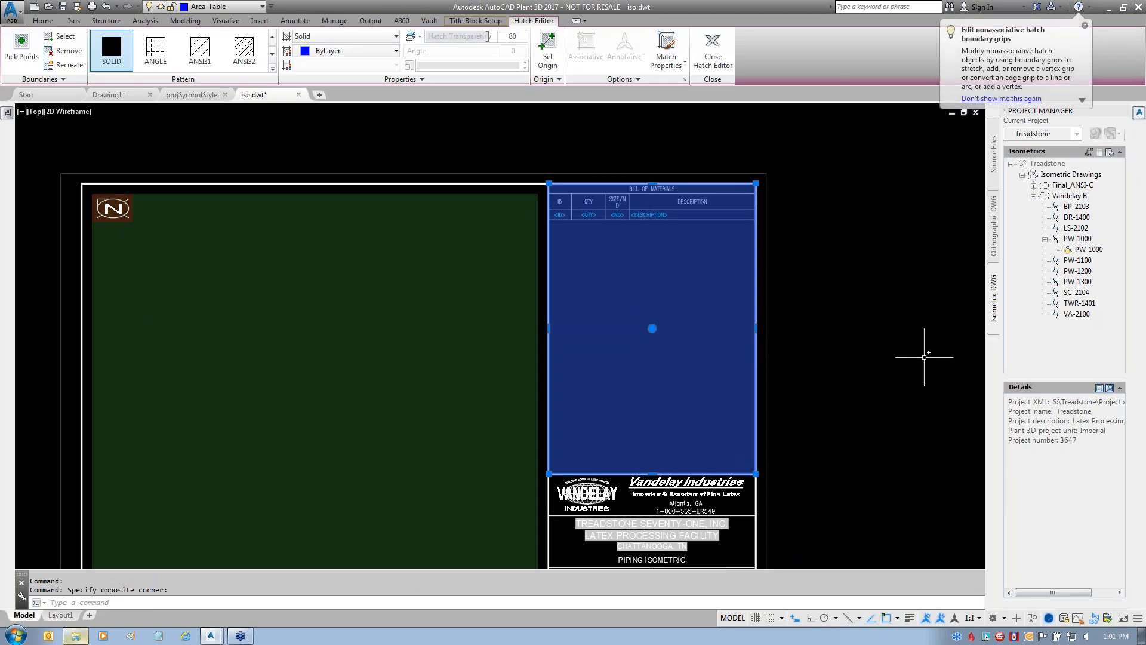
key(Delete)
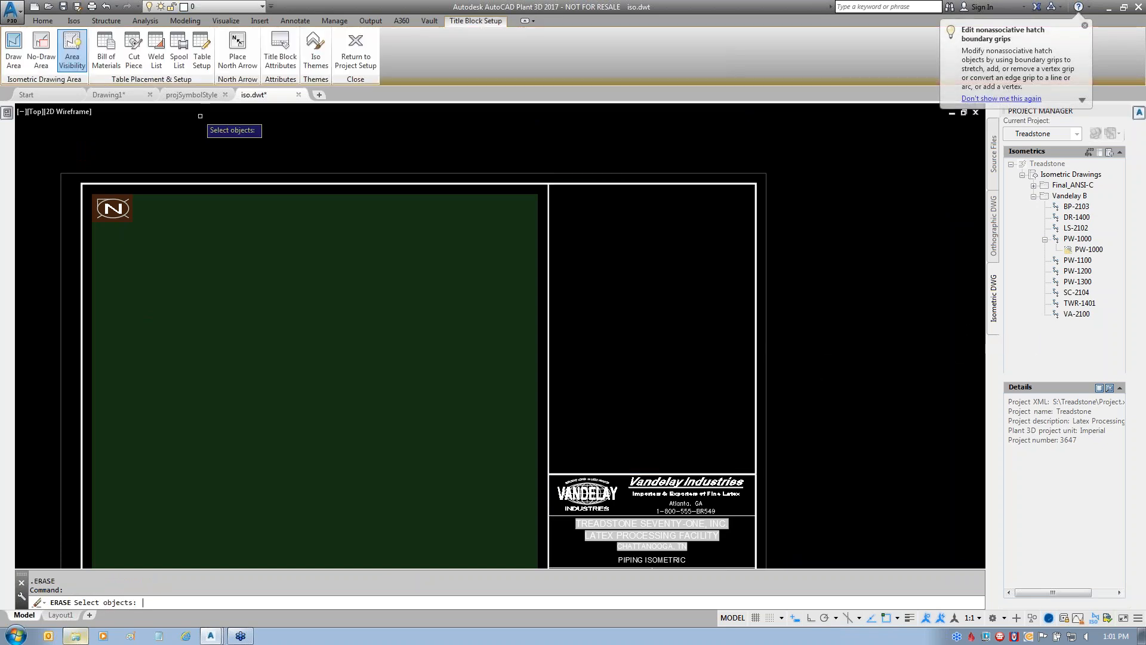
click(107, 49)
click(549, 183)
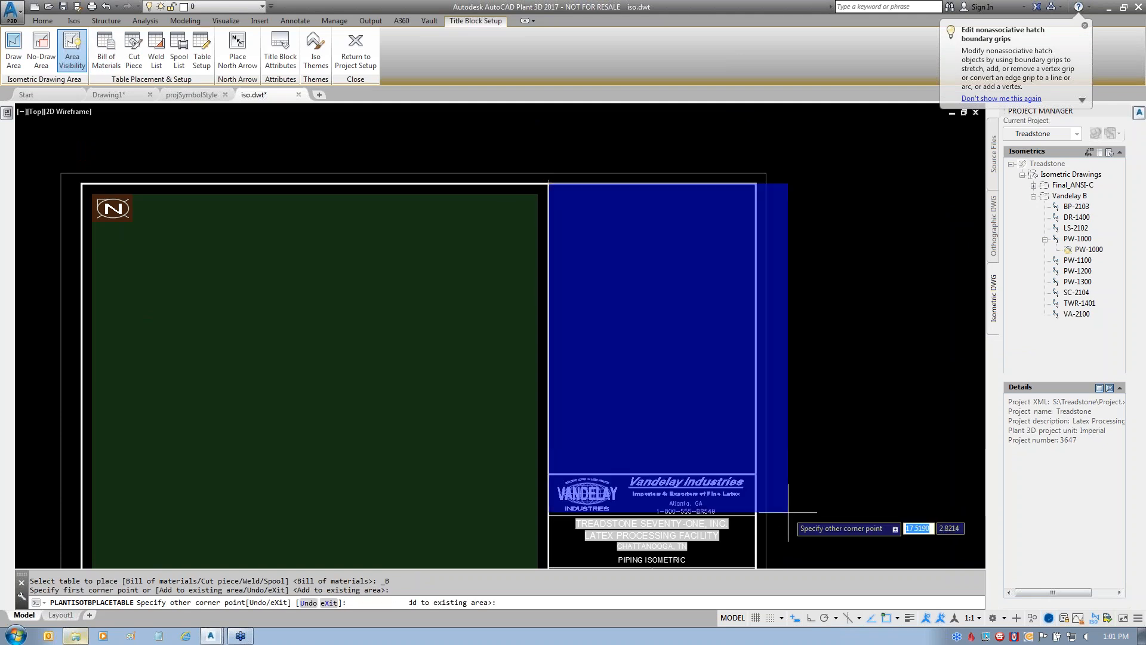
click(756, 474)
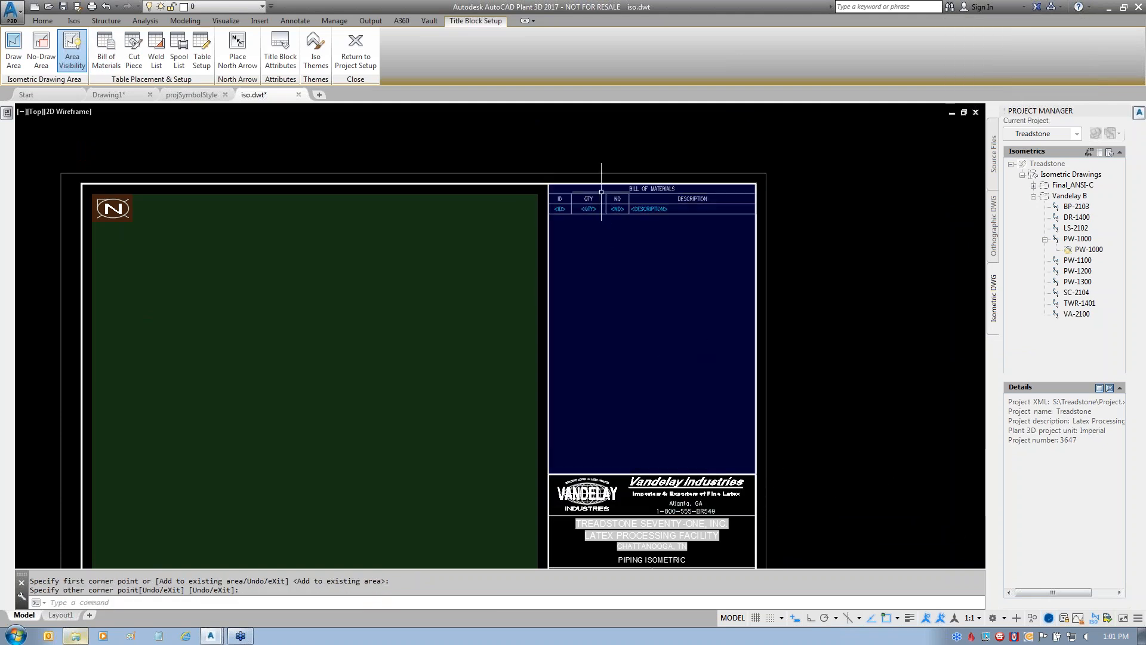
- Narrow the ID column of the bill of materials table to a cell width of about 0.39
scroll(603, 184, up, 4)
scroll(973, 358, down, 4)
scroll(623, 263, up, 4)
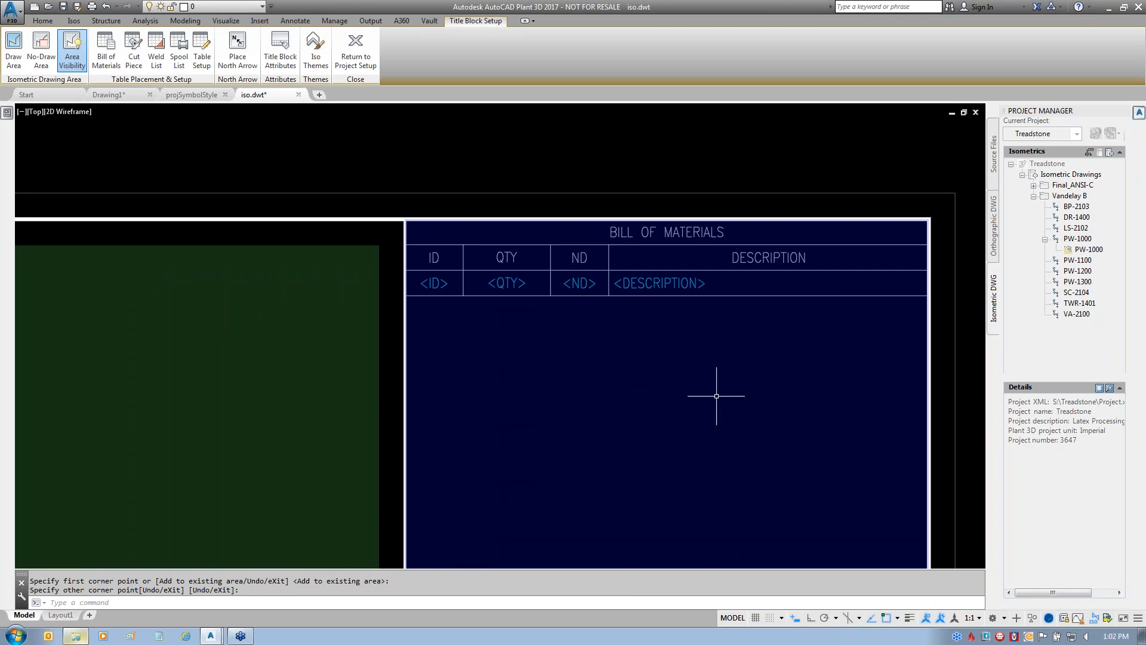
click(449, 256)
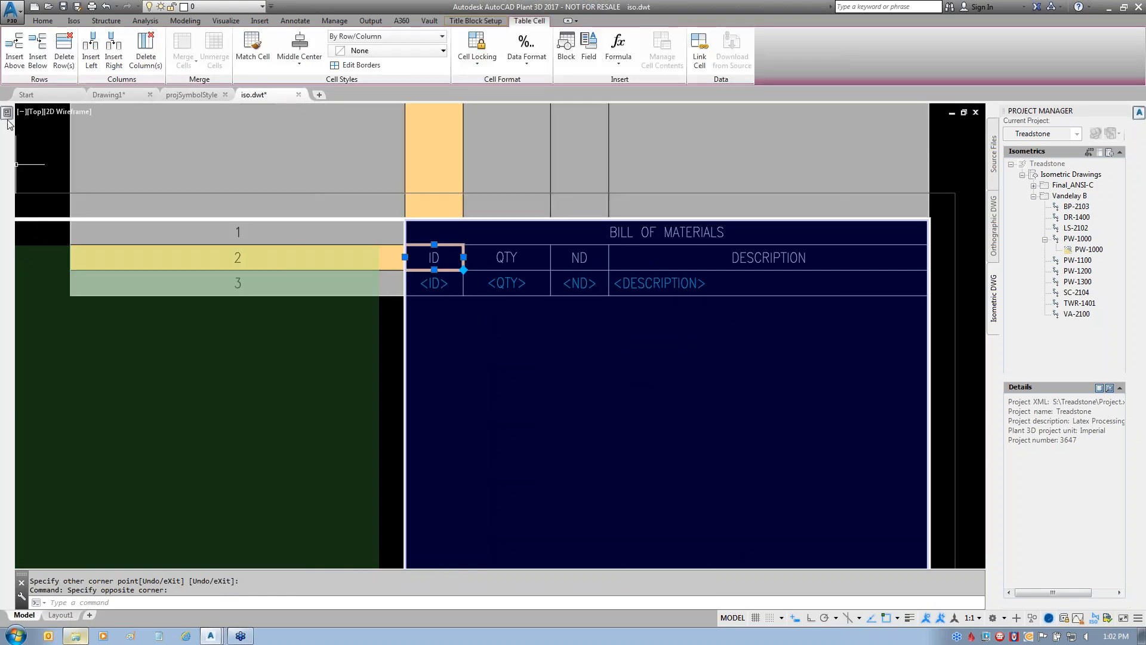
mouse_move(10, 123)
click(198, 206)
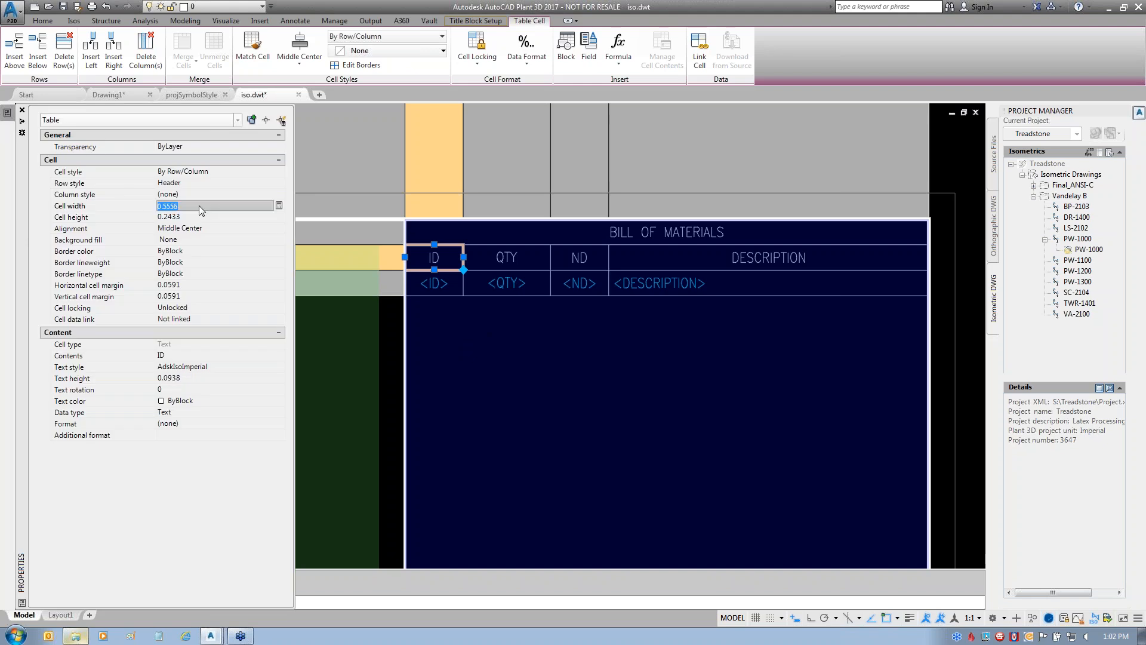
text(75)
key(Return)
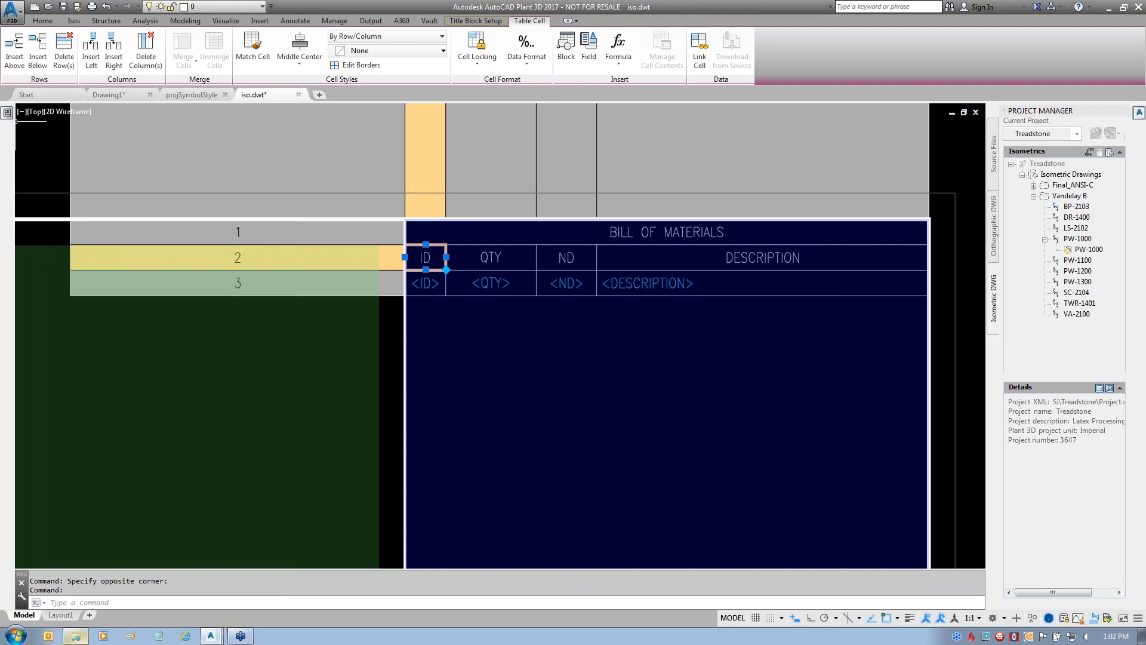
- Set the QTY column's cell width to 0.9736 and recheck the ID column's cell width
mouse_move(9, 125)
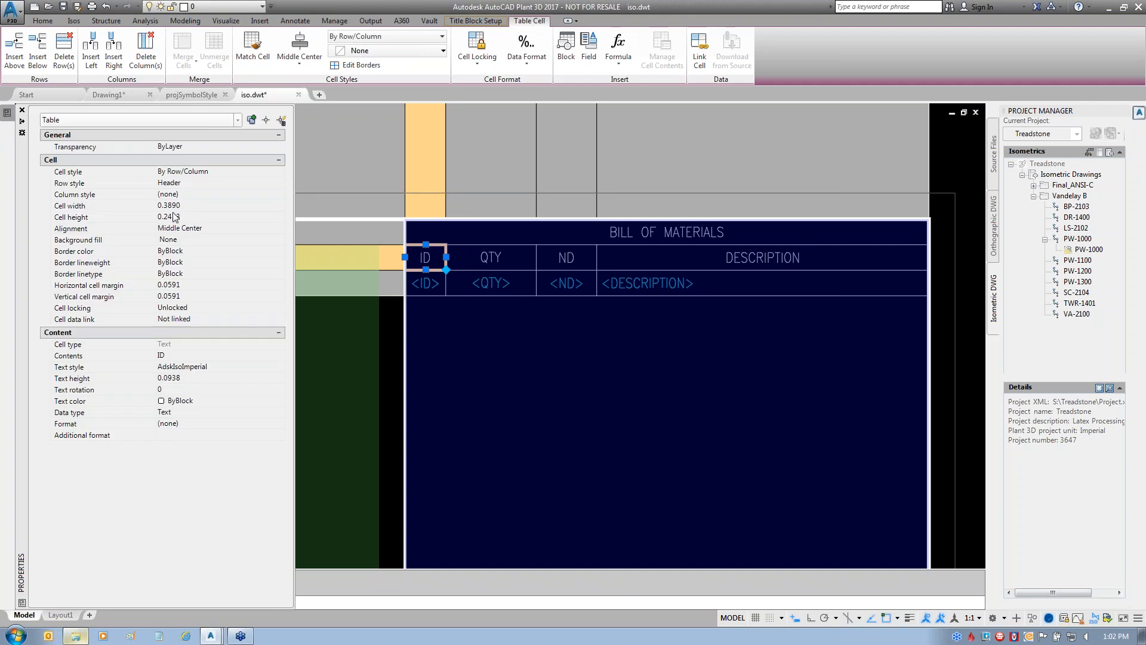
click(493, 266)
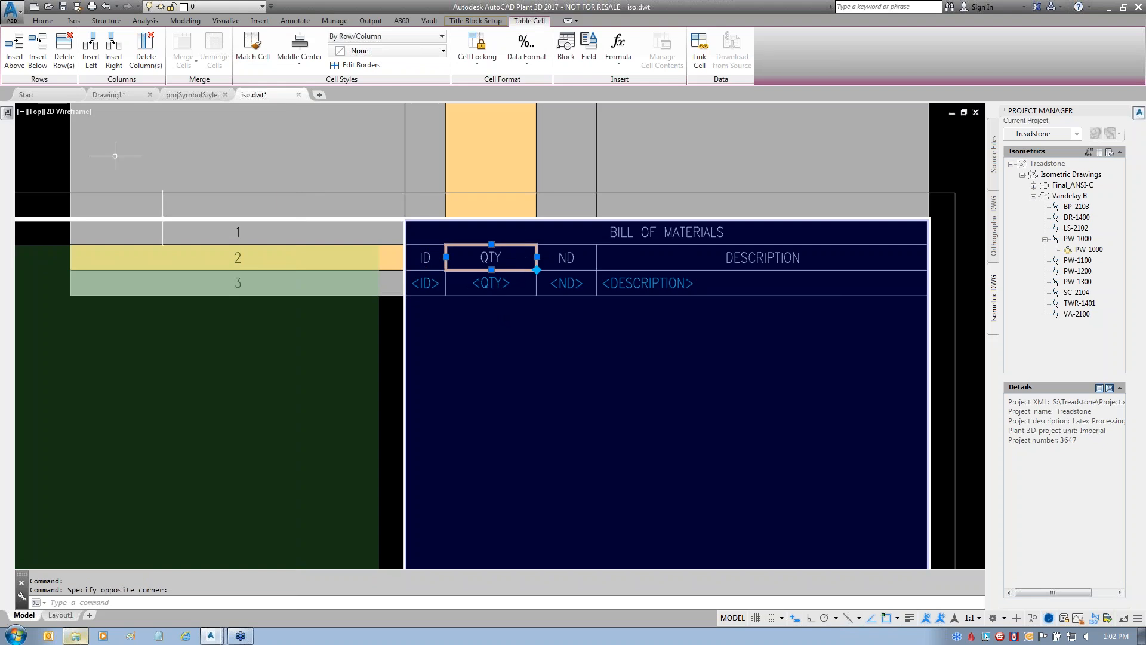
mouse_move(13, 113)
click(186, 207)
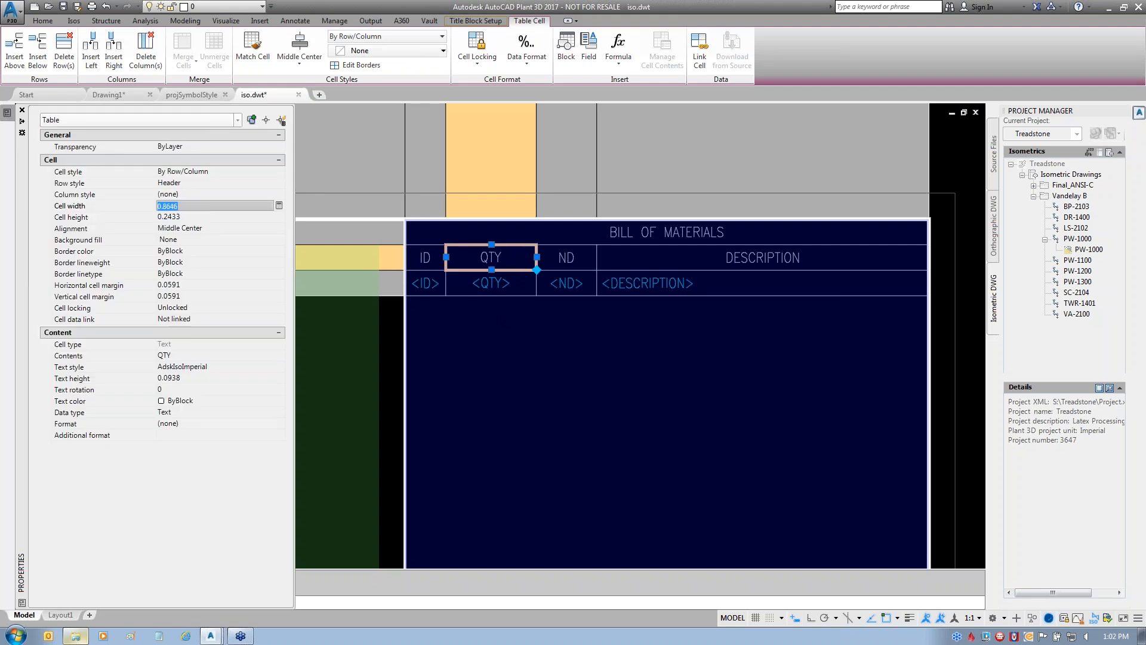
text(0.9736)
key(Return)
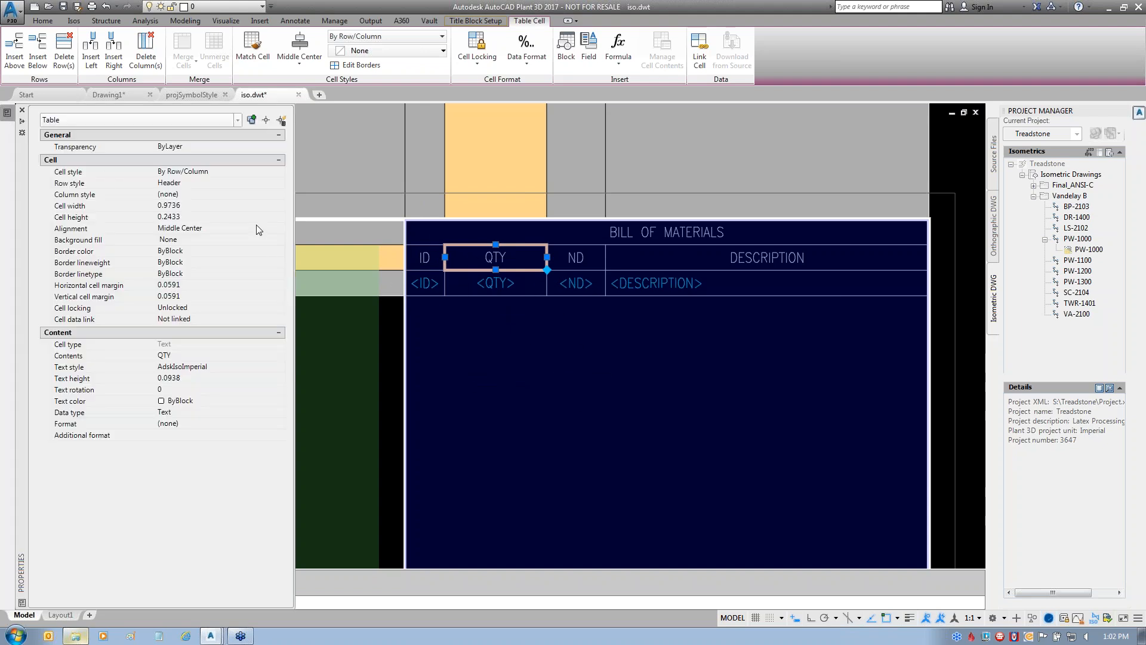
click(425, 258)
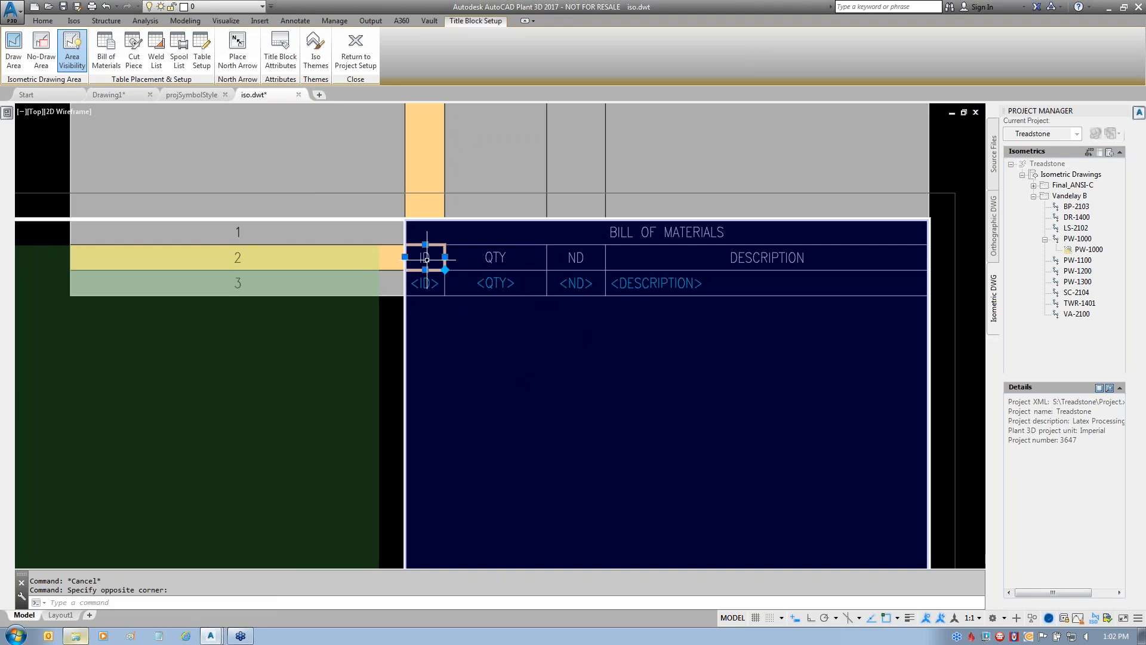
mouse_move(7, 120)
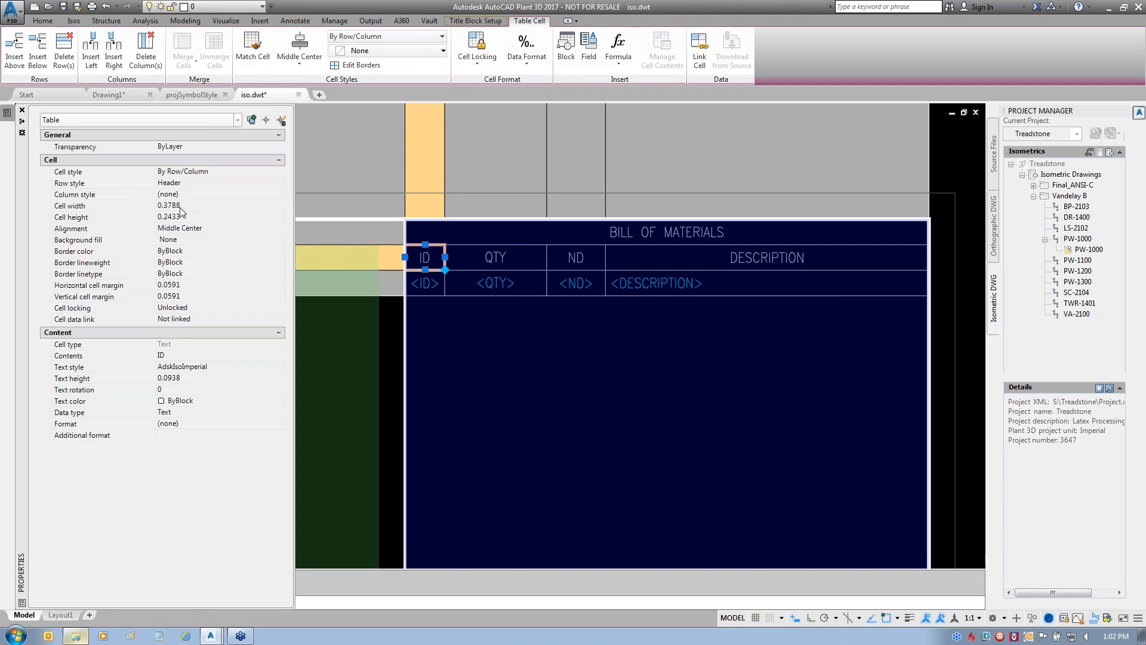
key(Escape)
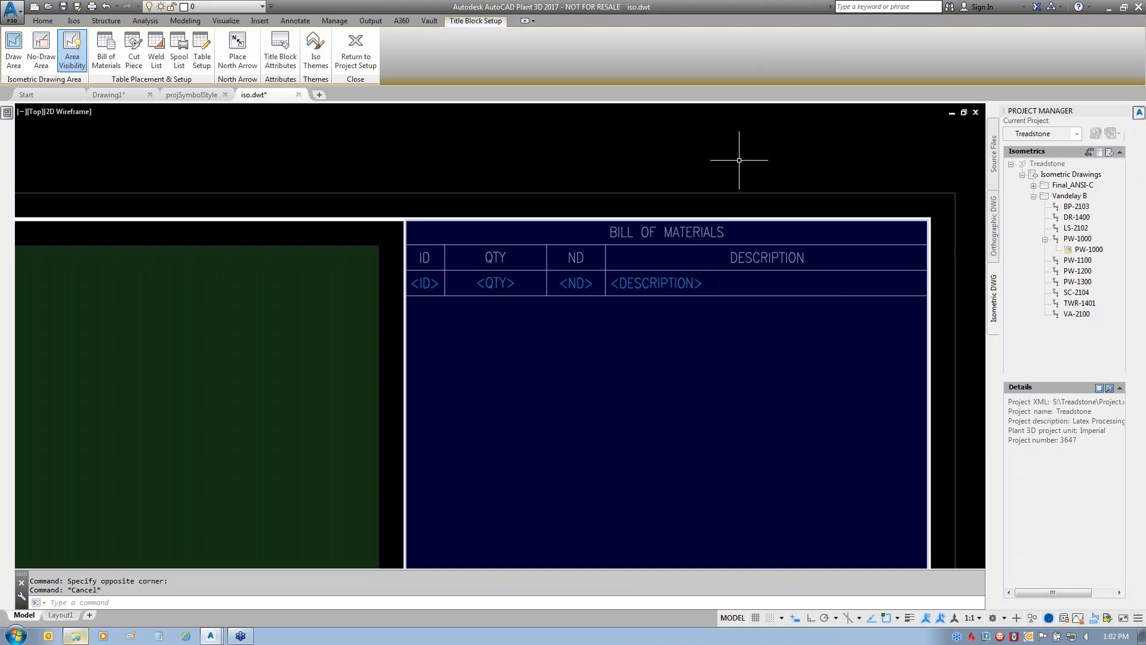
- Zoom to the drawing extents and return to the project setup, saving the title block changes to iso.dwt
text(z)
key(Return)
scroll(743, 150, down, 3)
text(e)
key(Return)
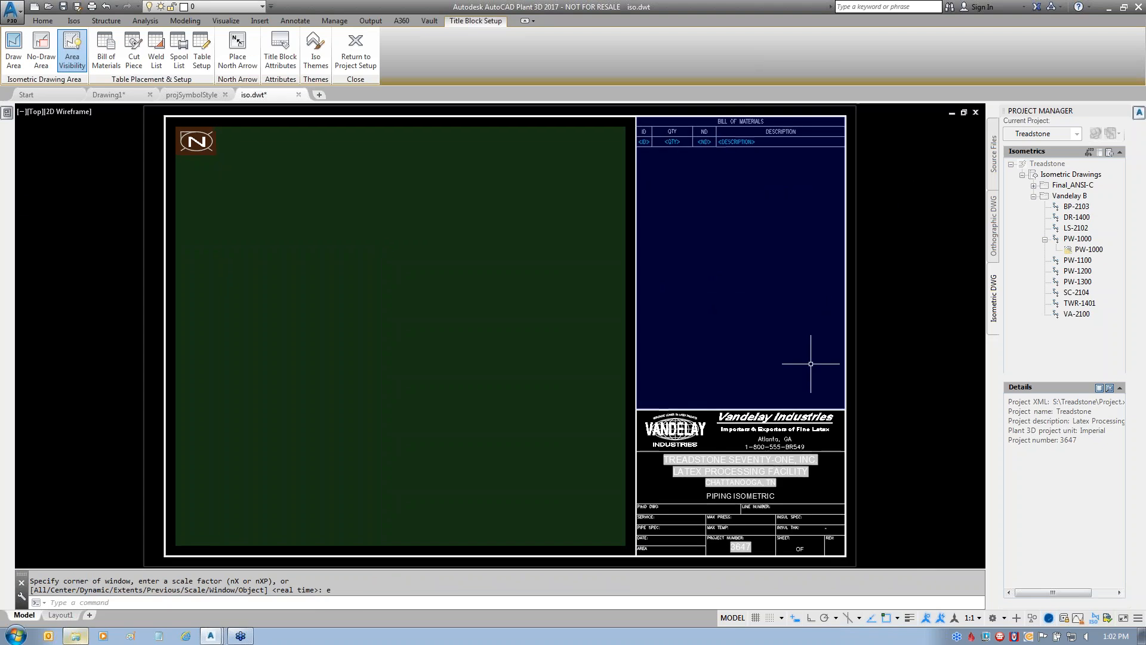
click(359, 58)
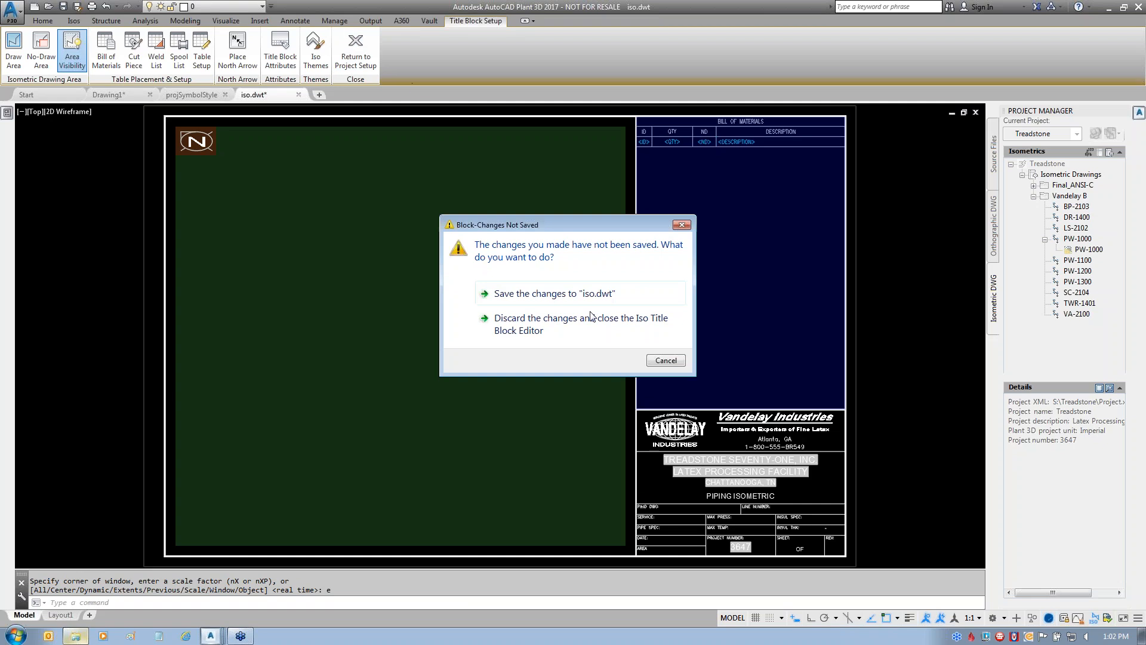
click(561, 295)
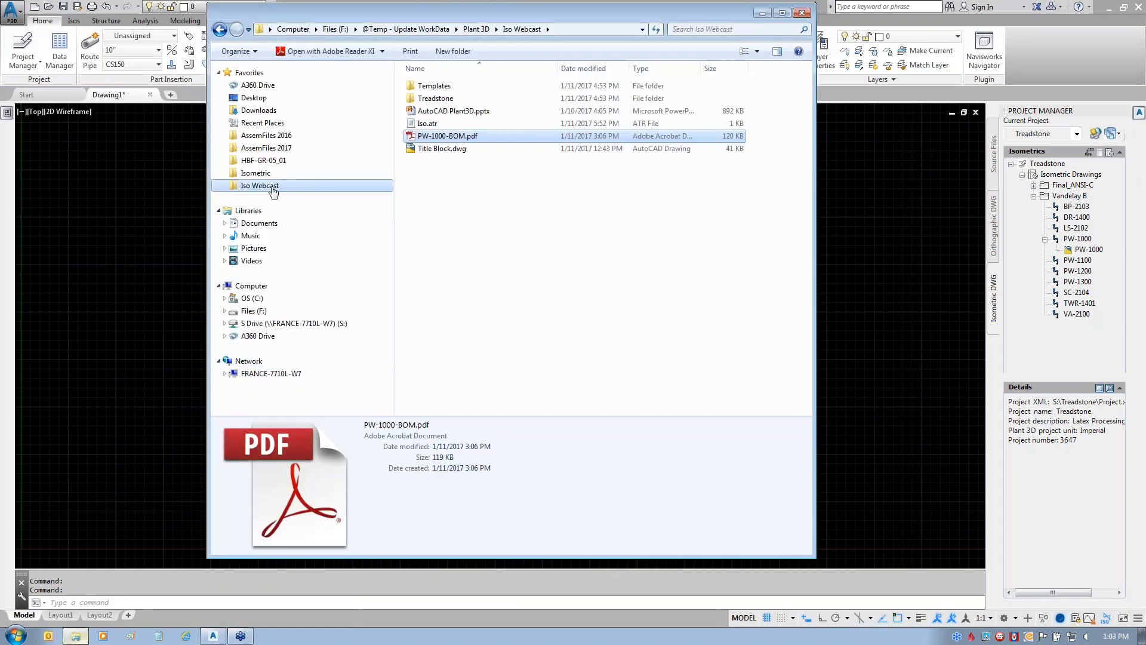
- Switch to Windows Explorer and open isoconfig.xml from the Treadstone project's Isometric\Vandelay B folder in Notepad
click(258, 164)
click(708, 333)
click(272, 170)
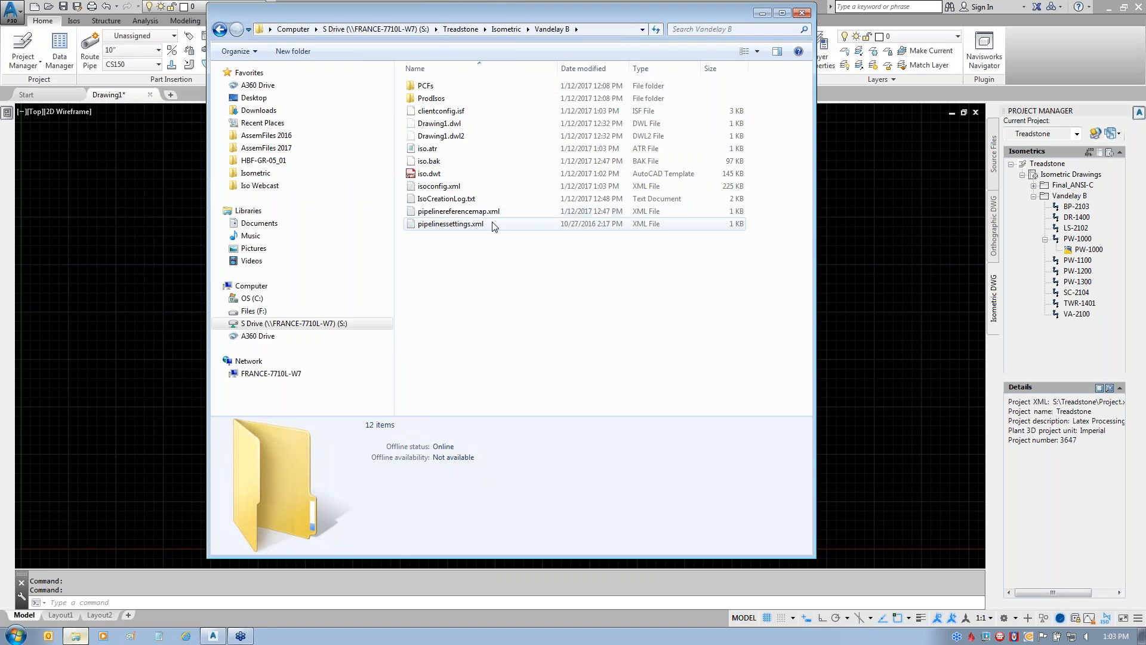
click(435, 200)
mouse_move(435, 200)
mouse_down()
mouse_move(469, 184)
mouse_move(421, 187)
mouse_move(481, 189)
mouse_move(430, 169)
mouse_up()
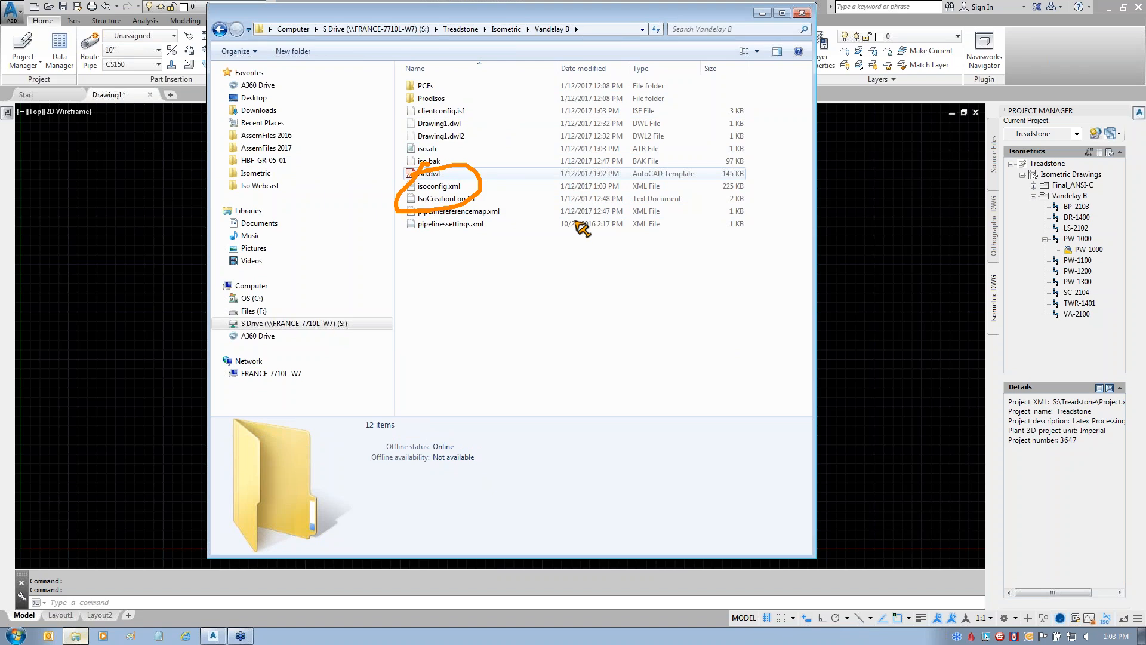
click(444, 189)
double_click(443, 188)
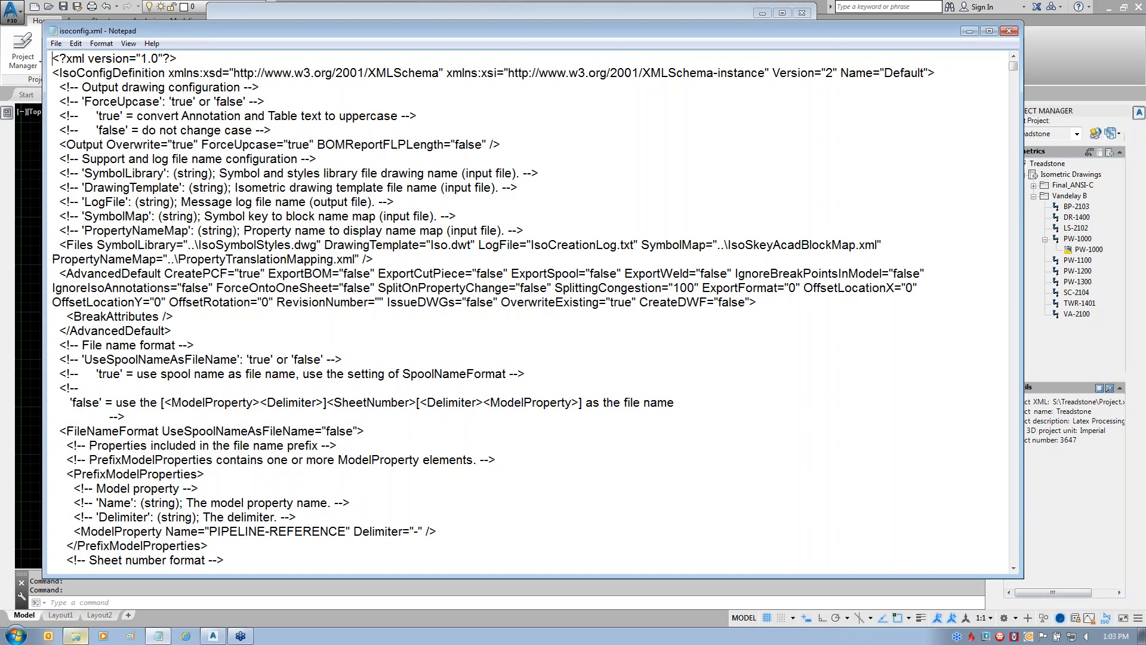
- Search isoconfig.xml for "<Temp" to locate the bill of materials Templates section
key(ctrl+f)
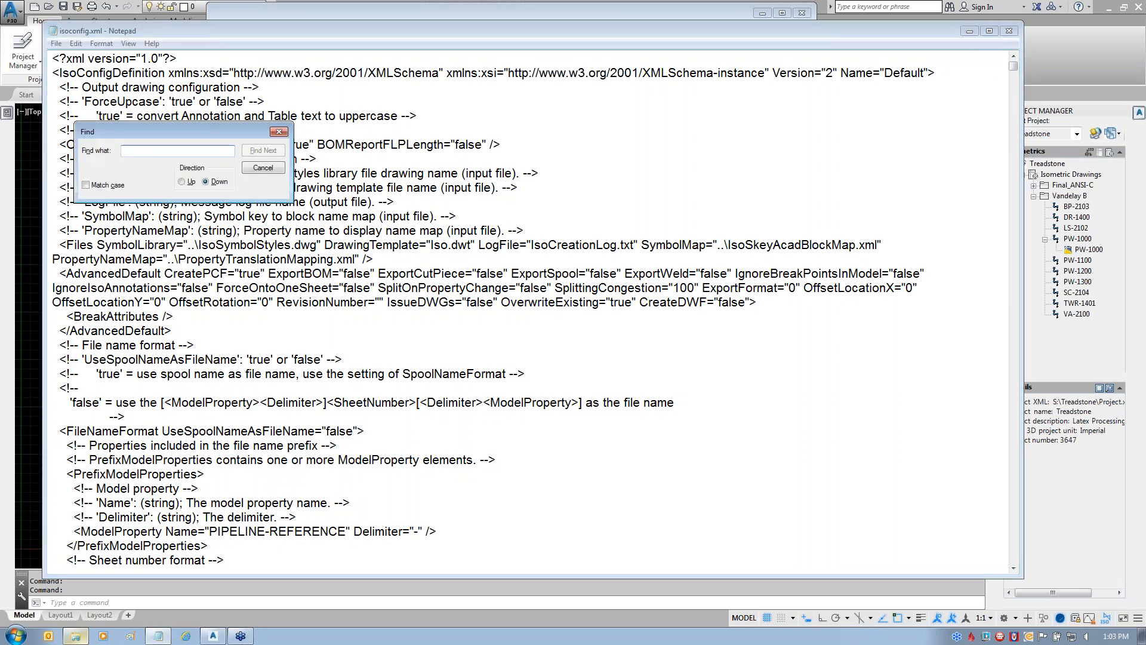
text(<Temp)
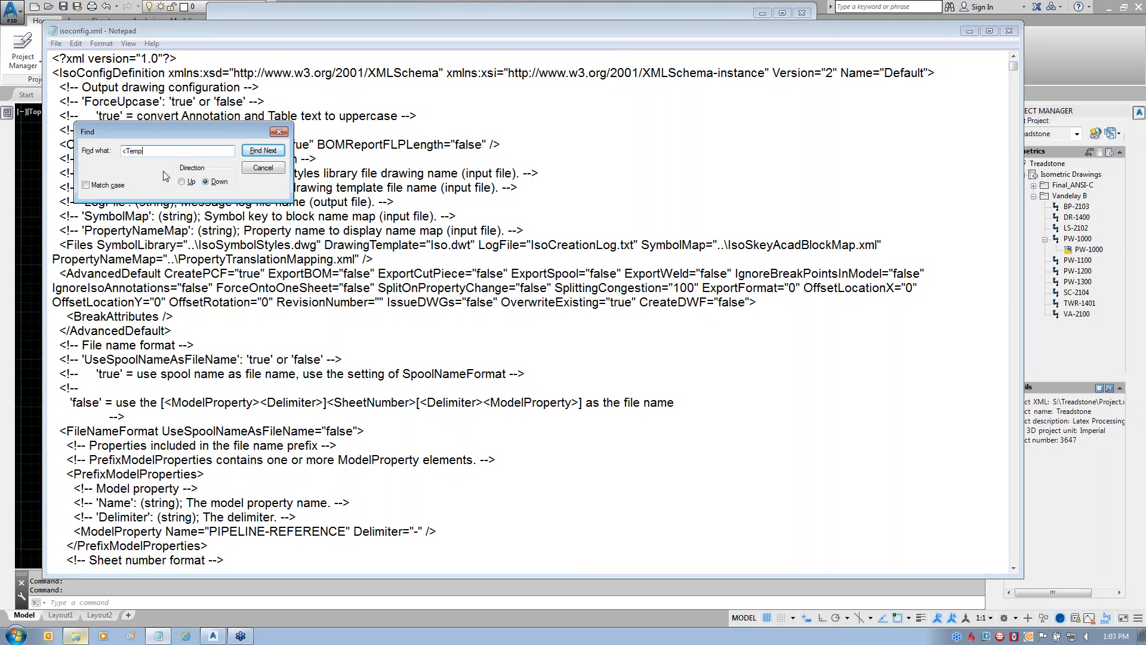
click(263, 151)
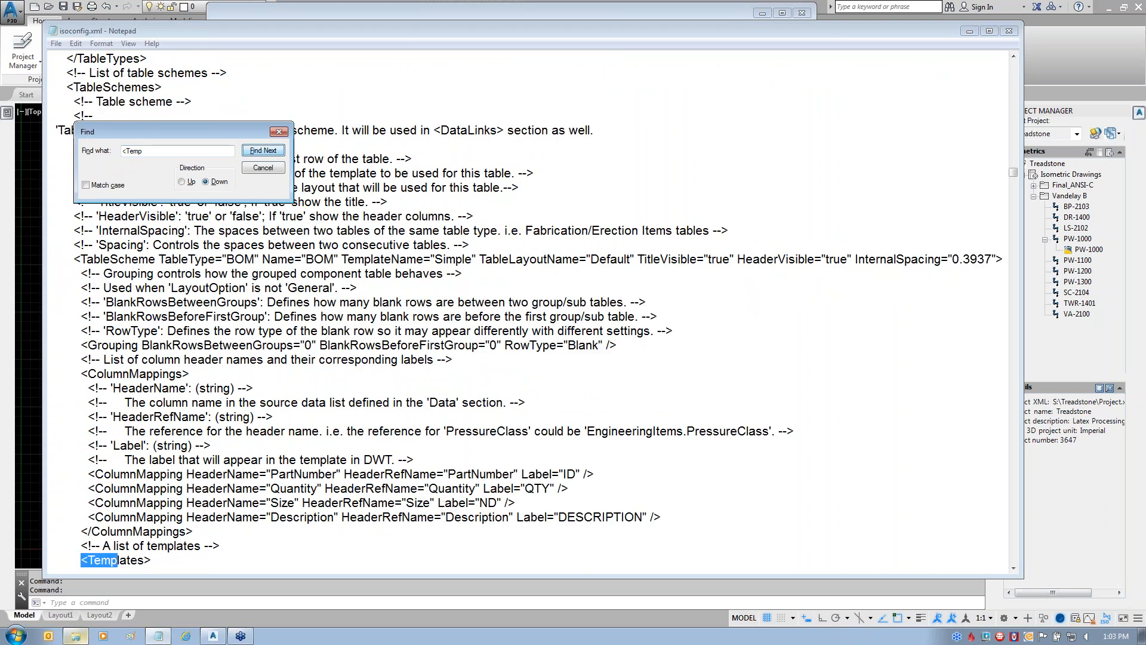
click(264, 170)
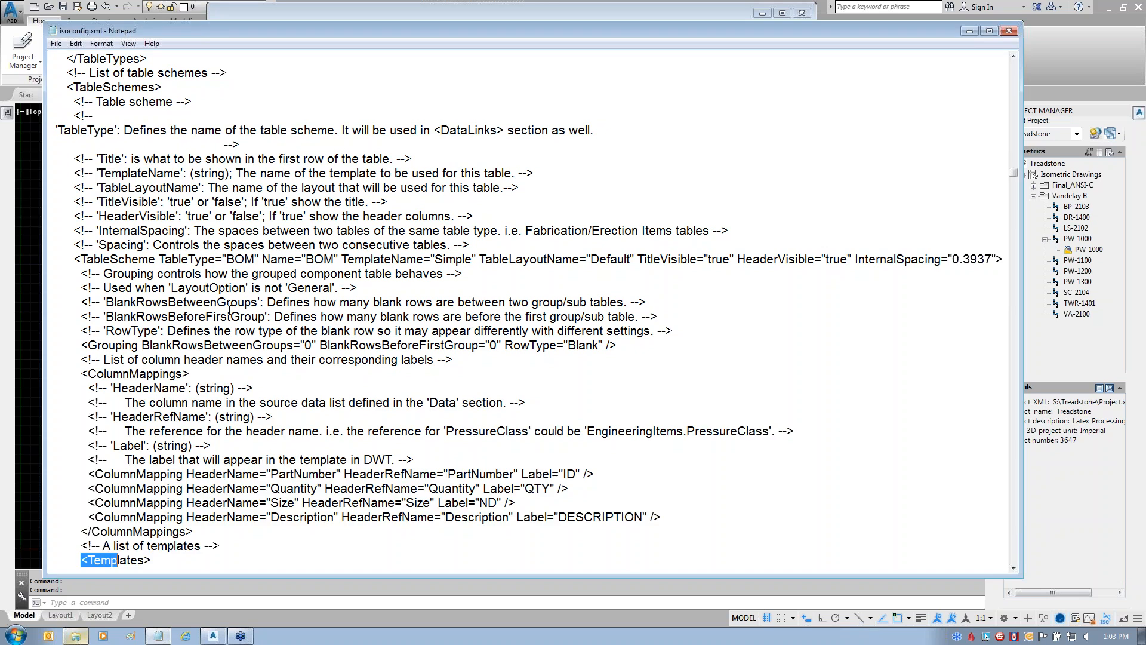
- Examine the template layout options and the Simple template's column definitions, including their RelativeWidth values
scroll(226, 315, down, 1)
scroll(227, 315, down, 7)
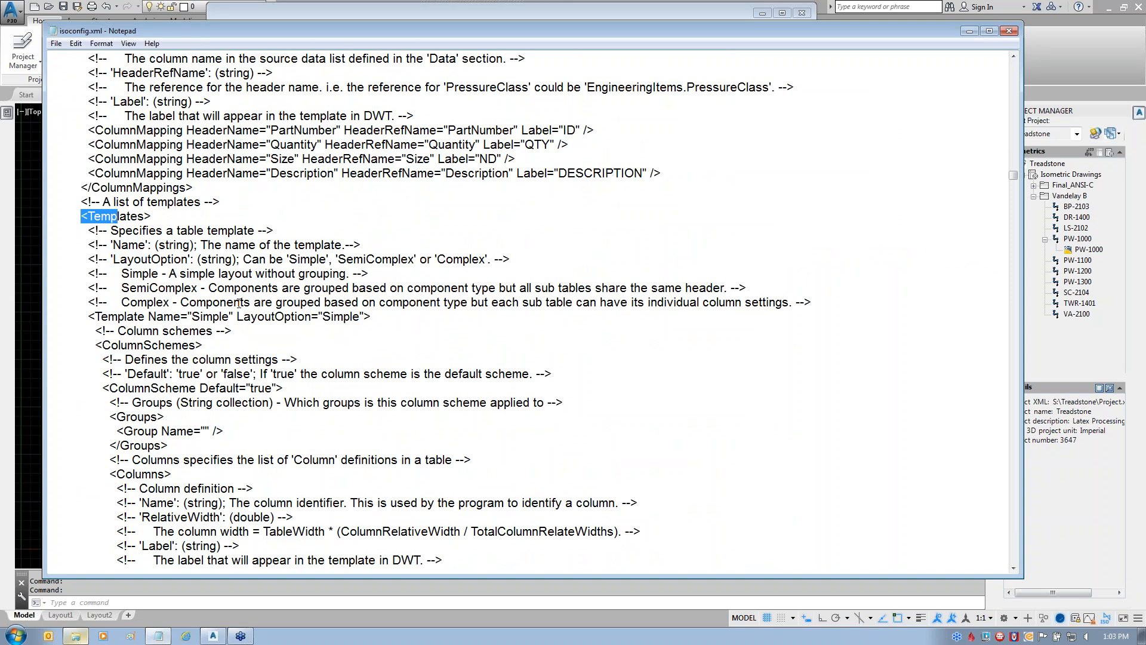
scroll(238, 303, down, 1)
drag(354, 228, 481, 236)
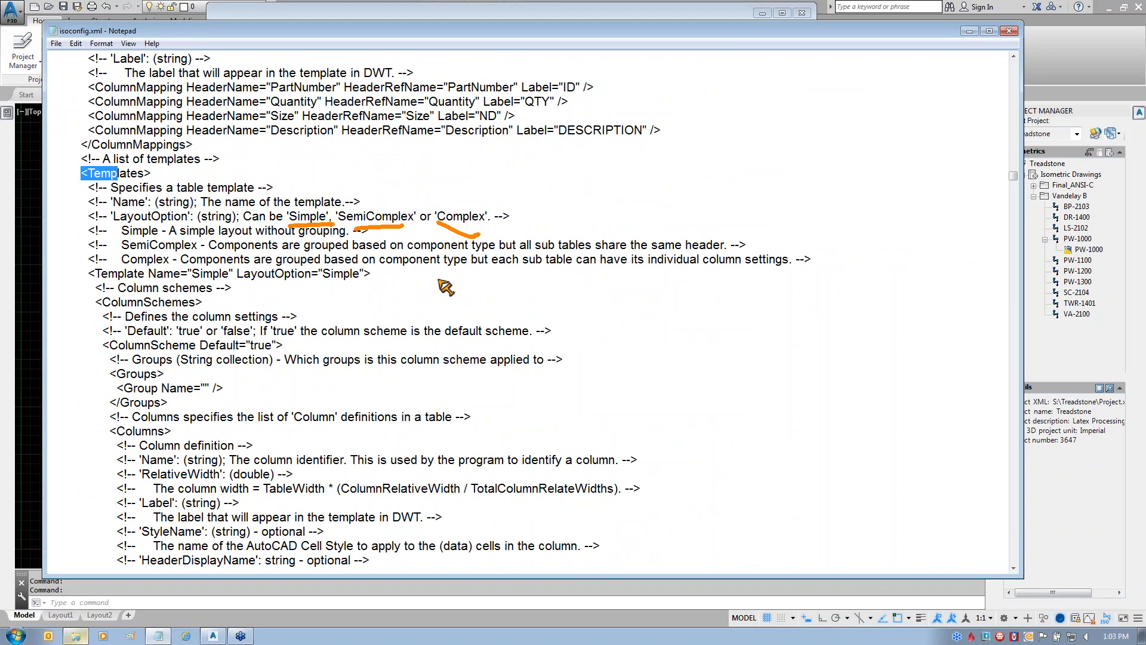
scroll(433, 276, down, 1)
scroll(433, 276, down, 3)
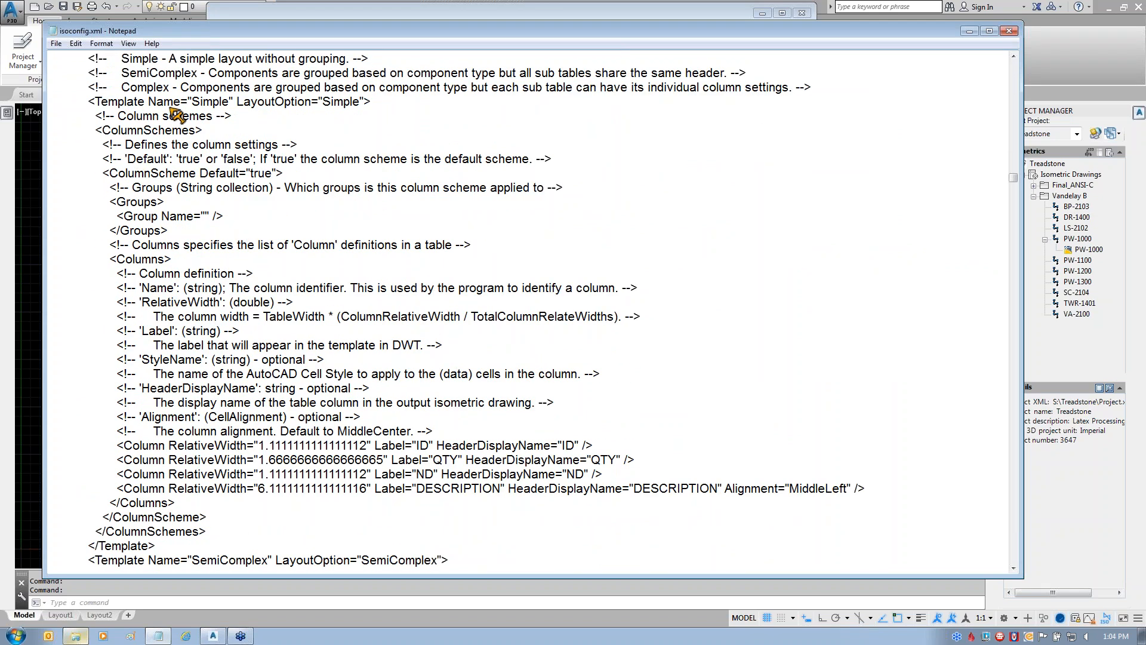
drag(91, 111, 247, 118)
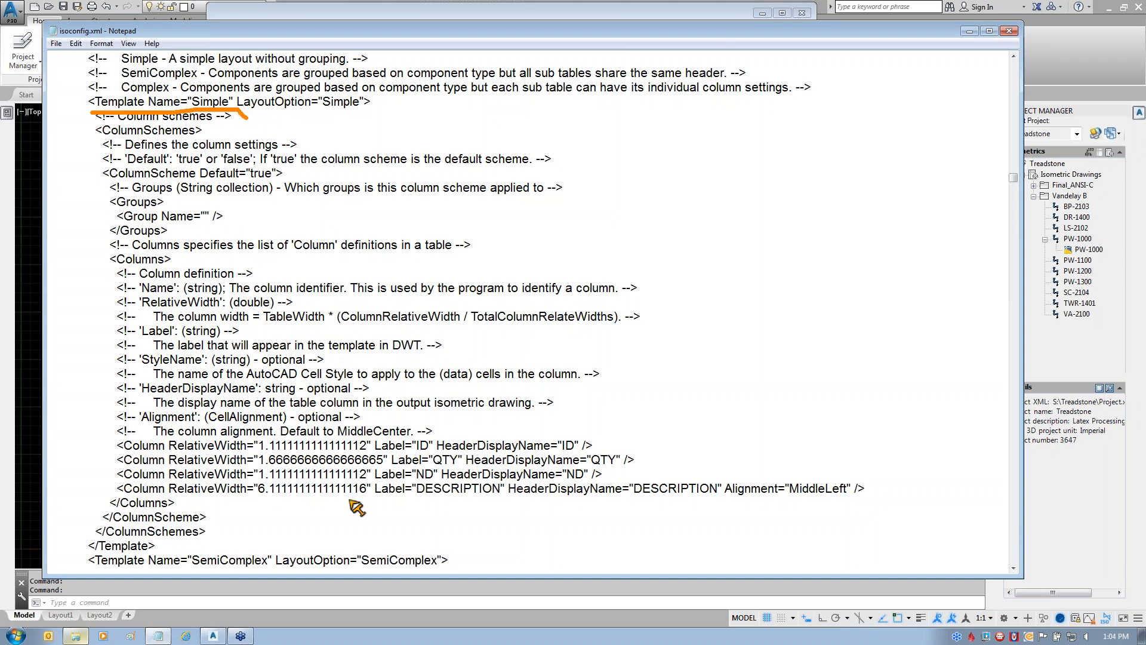
- Examine the Simple and SemiComplex templates' column definitions in isoconfig.xml
mouse_move(124, 420)
mouse_down()
mouse_move(107, 430)
mouse_move(103, 512)
mouse_move(458, 548)
mouse_move(889, 510)
mouse_move(651, 410)
mouse_move(112, 419)
mouse_up()
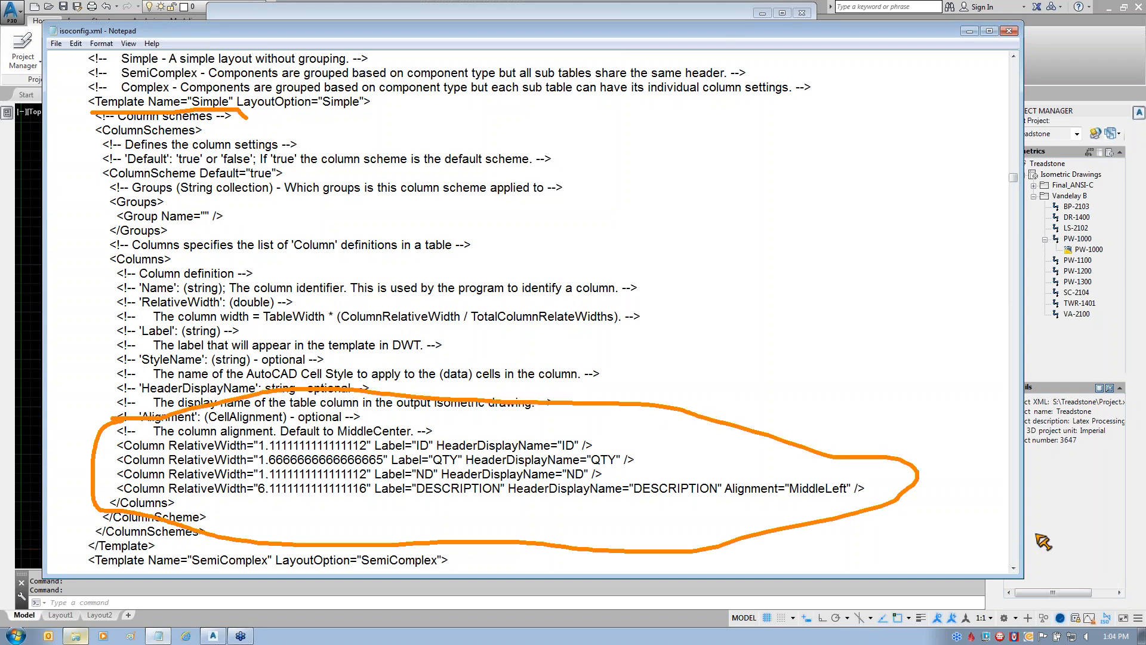
key(Escape)
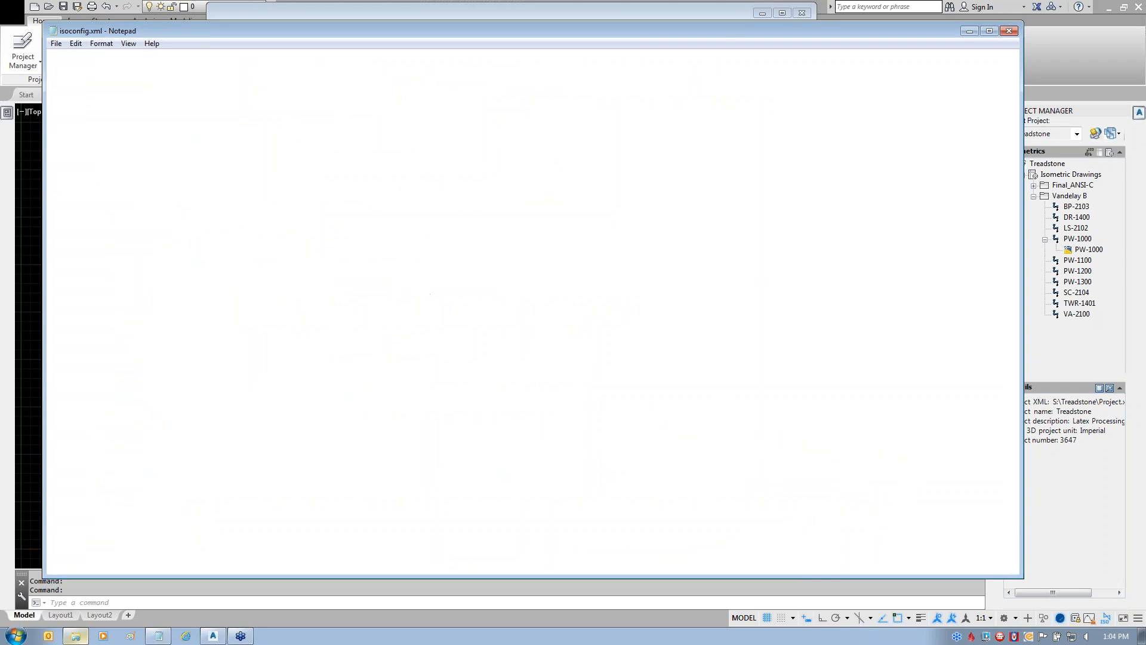
scroll(186, 345, down, 9)
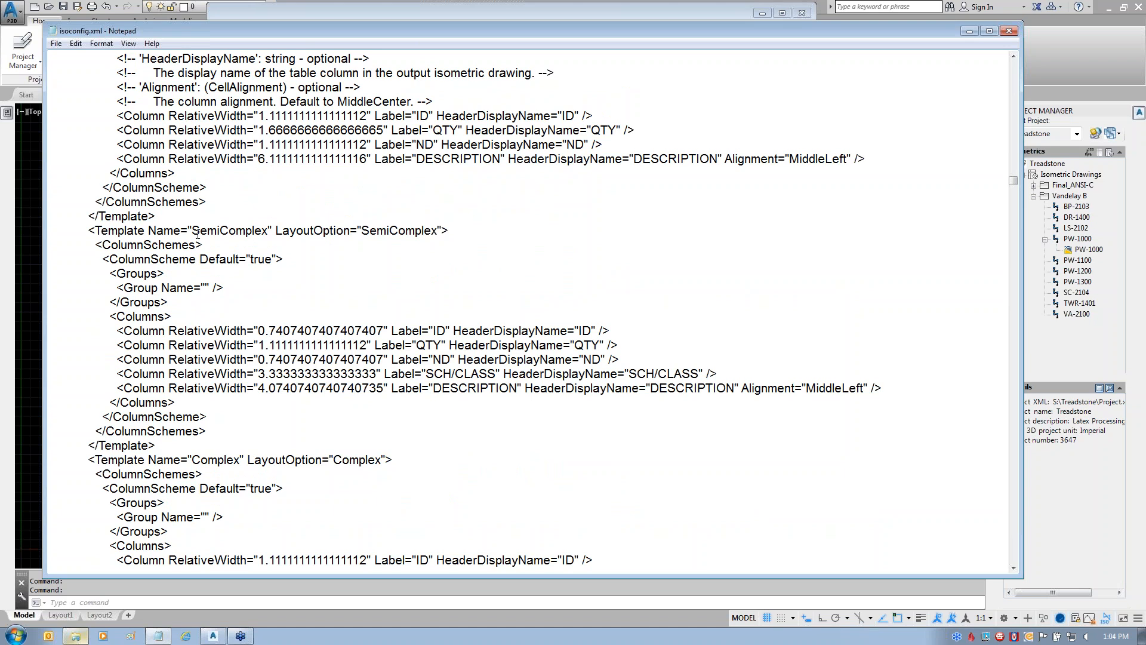
drag(197, 245, 285, 246)
mouse_move(263, 416)
mouse_down()
mouse_move(463, 435)
mouse_move(779, 437)
mouse_up()
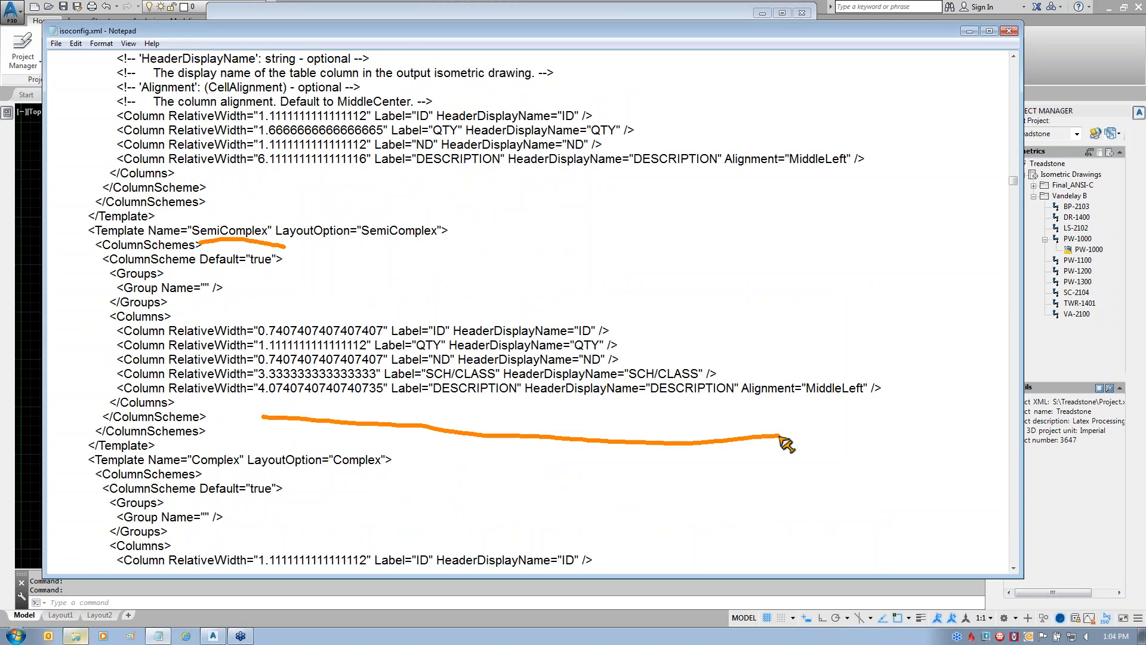
key(Escape)
scroll(502, 254, up, 9)
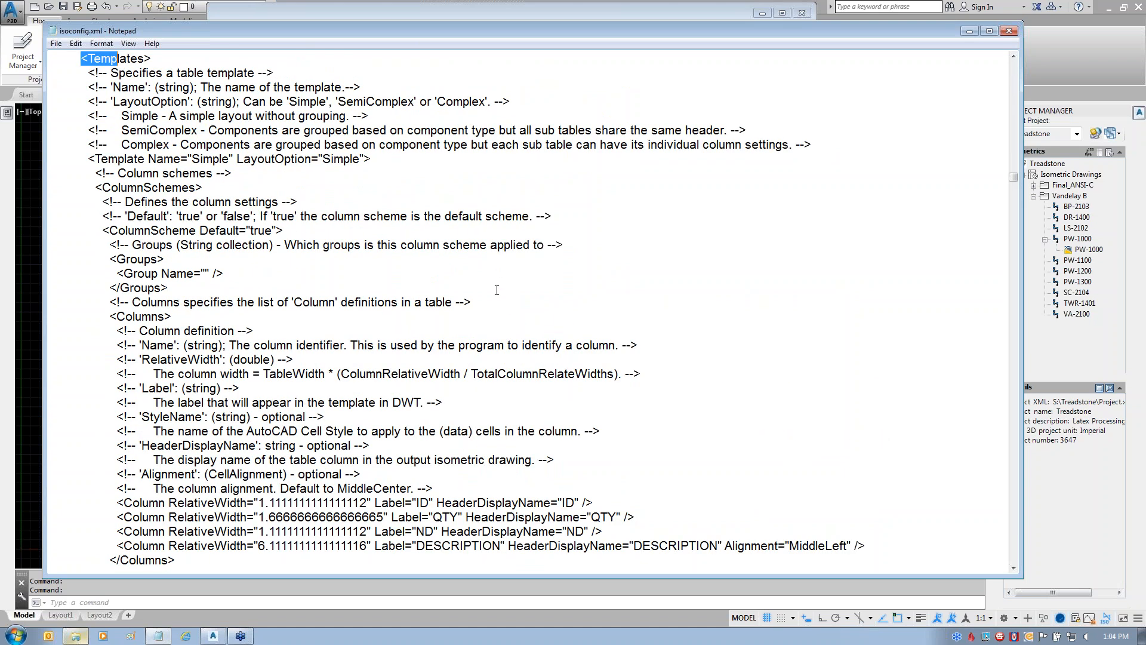
- Set the ID column's RelativeWidth to 0.375 in the Simple template
scroll(487, 348, down, 1)
scroll(379, 327, down, 4)
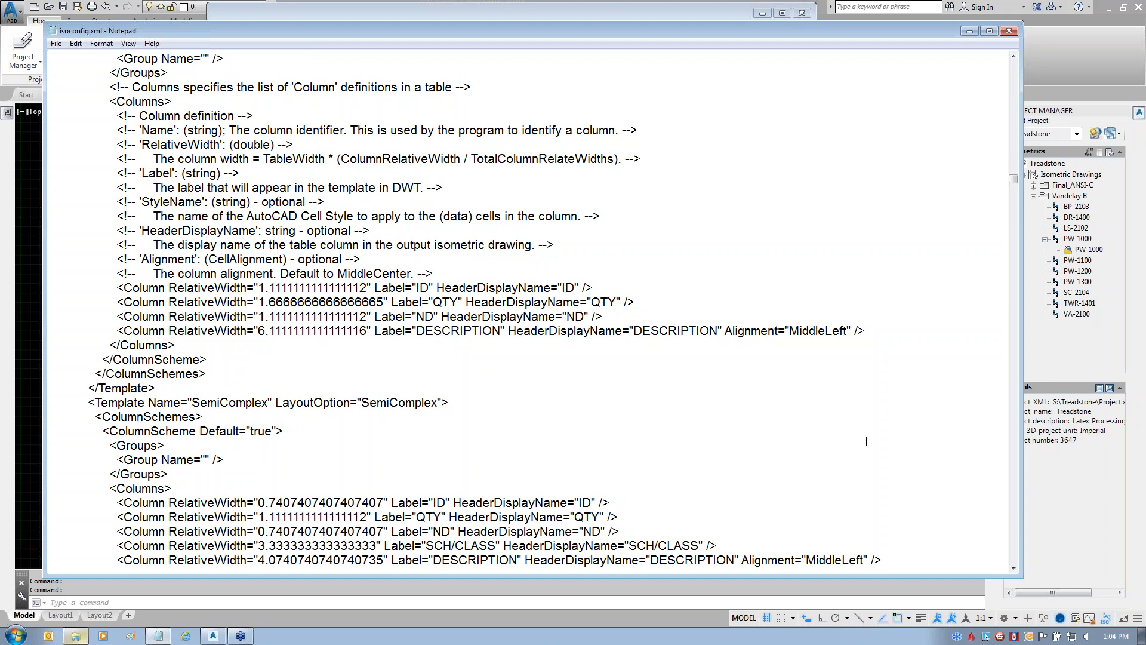
key(BackSpace)
text(0)
drag(276, 288, 368, 286)
text(375)
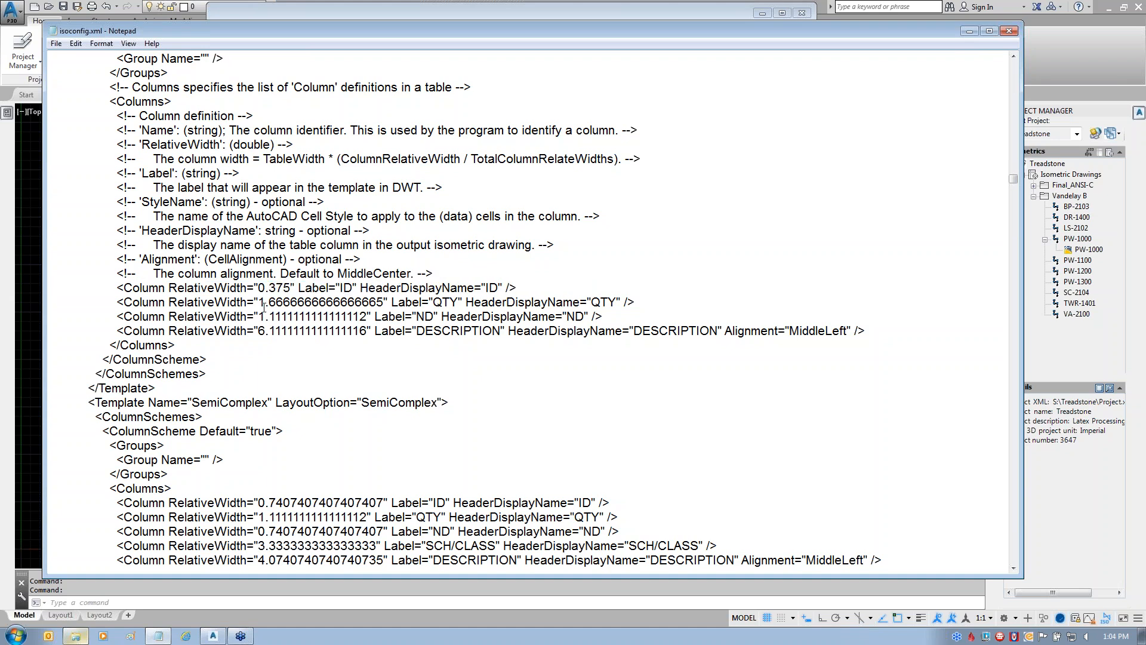
- Set the QTY column's RelativeWidth to 0.5 in the Simple template
key(BackSpace)
text(0)
drag(271, 302, 377, 302)
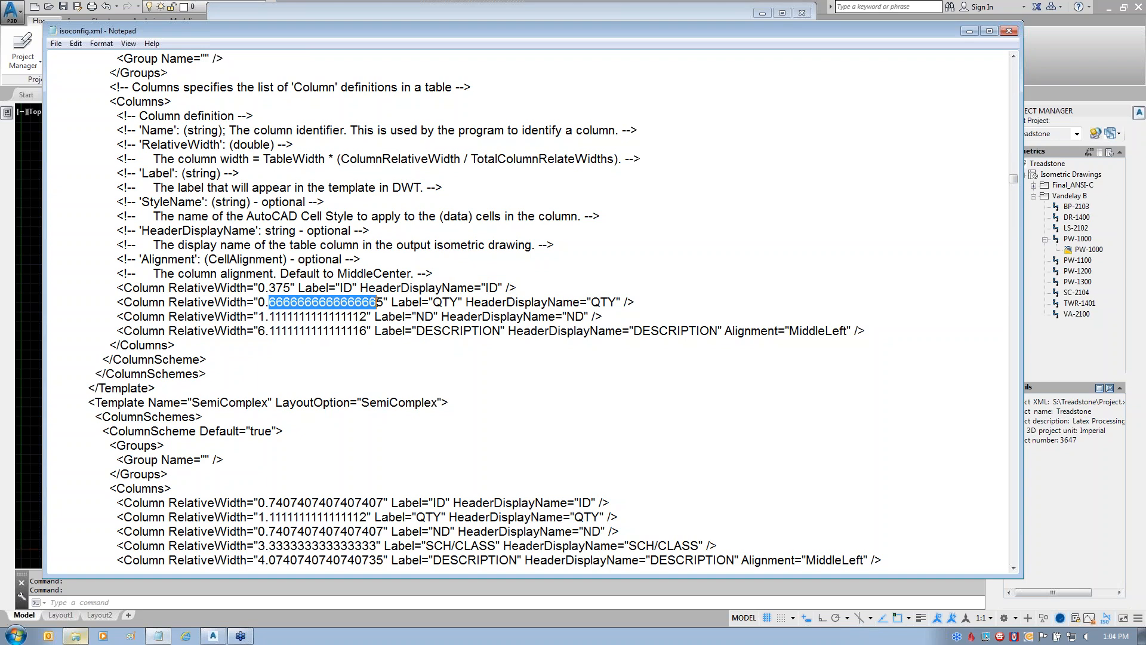
key(BackSpace)
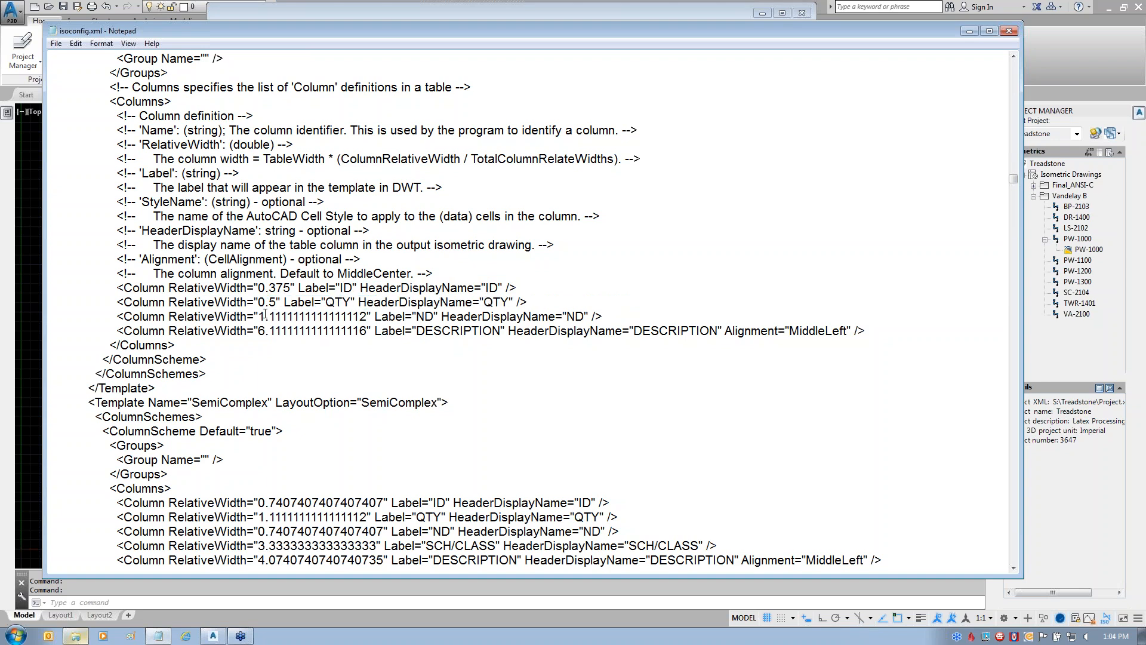
- Set the ND column's RelativeWidth to 0.75 in the Simple template
key(Down)
text(=)
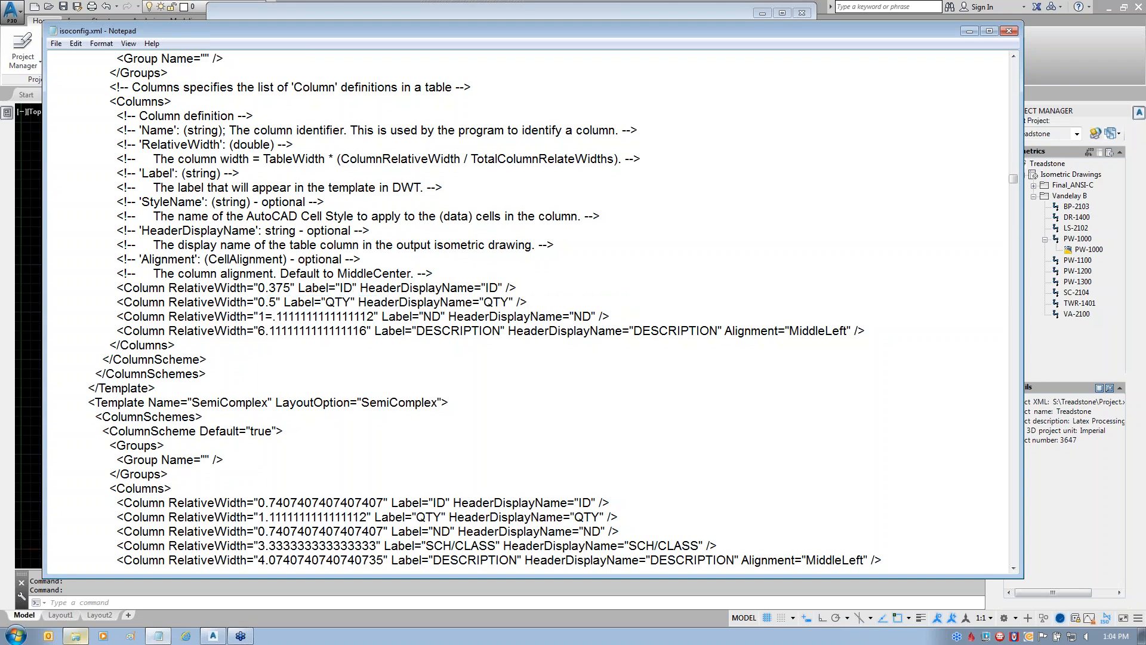
key(BackSpace)
key(BackSpace)
text(0)
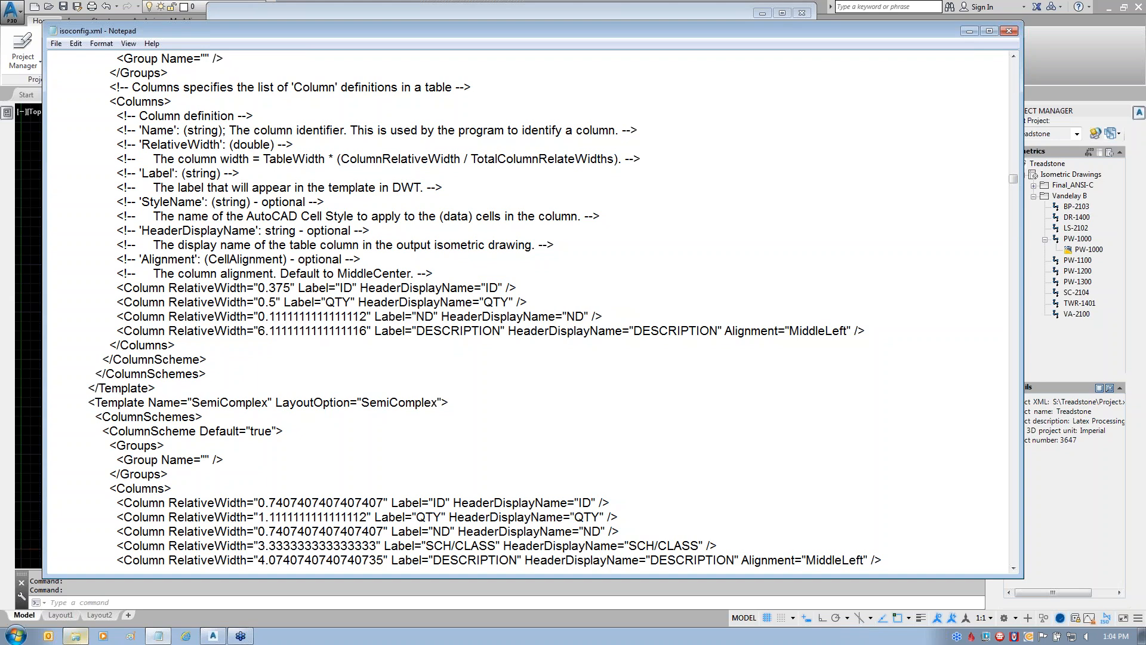
drag(270, 317, 367, 316)
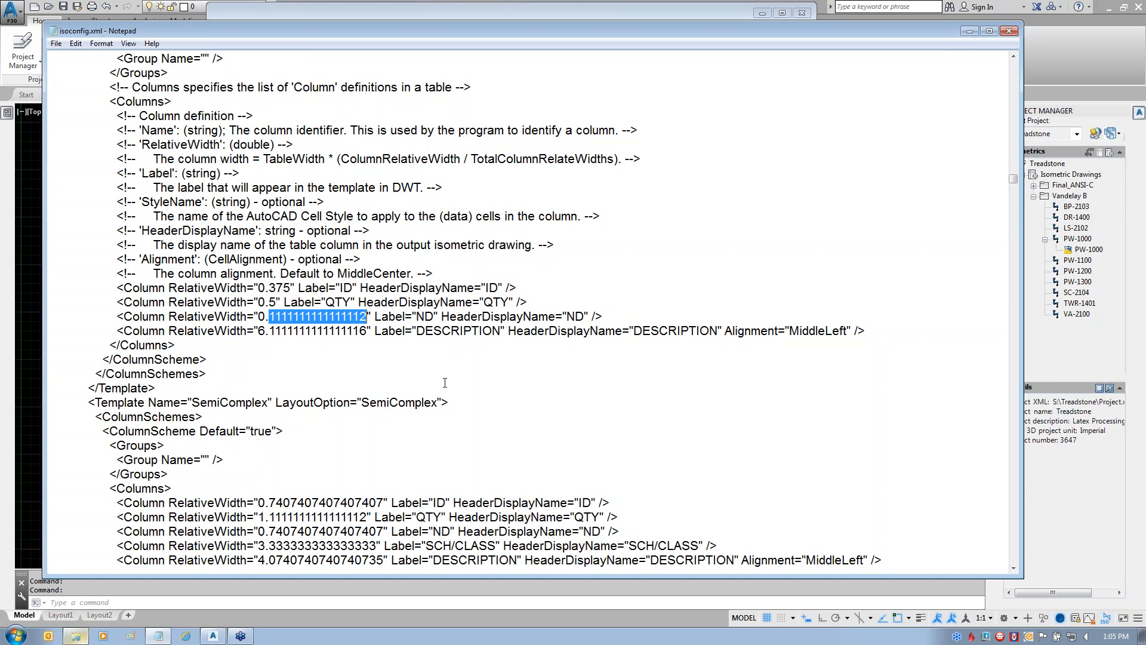
text(75)
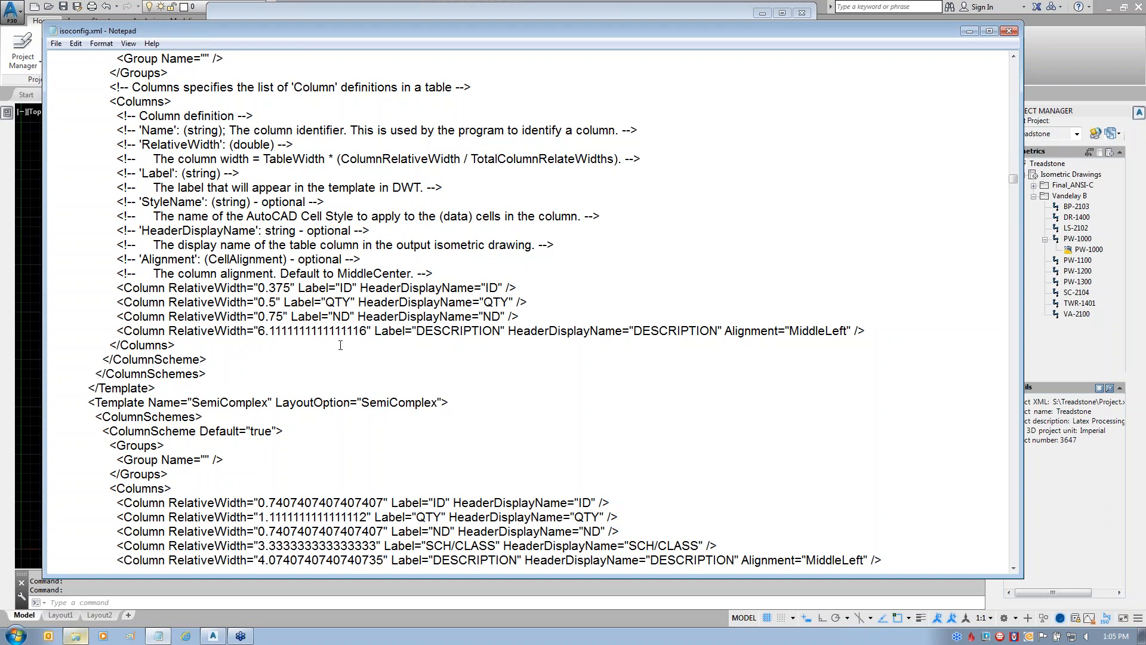
- Set the DESCRIPTION column's RelativeWidth to 3.375 in the Simple template
click(270, 326)
key(BackSpace)
text(3)
drag(274, 329, 368, 332)
text(375)
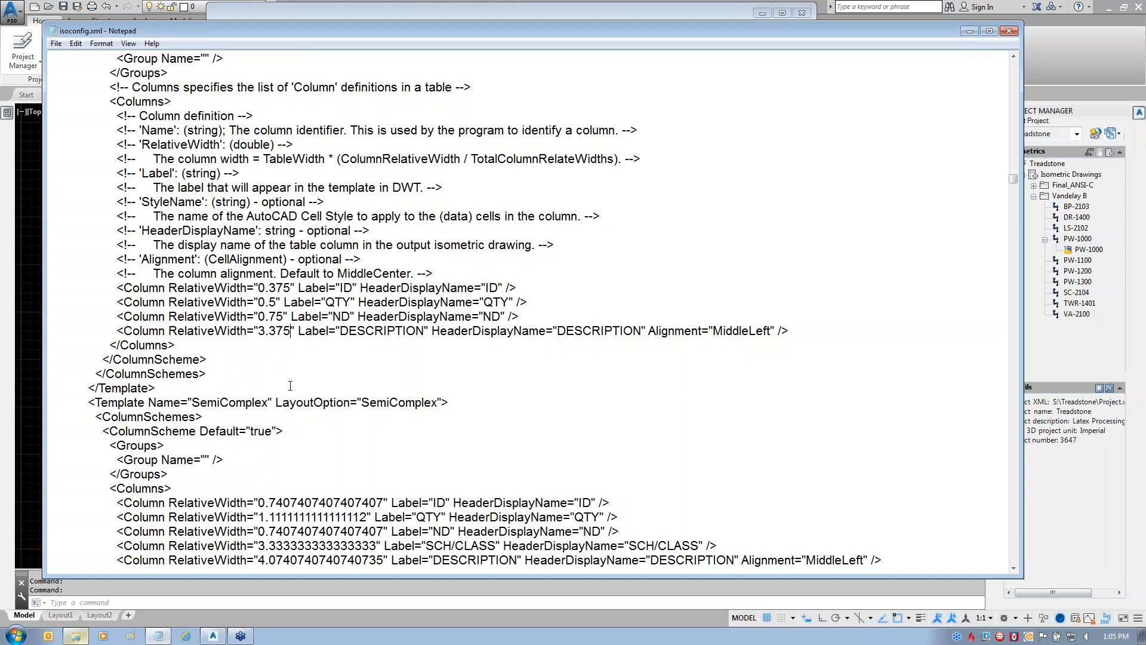
- Change the ND column's HeaderDisplayName to "SIZE/ND" in the Simple template
drag(358, 327, 477, 328)
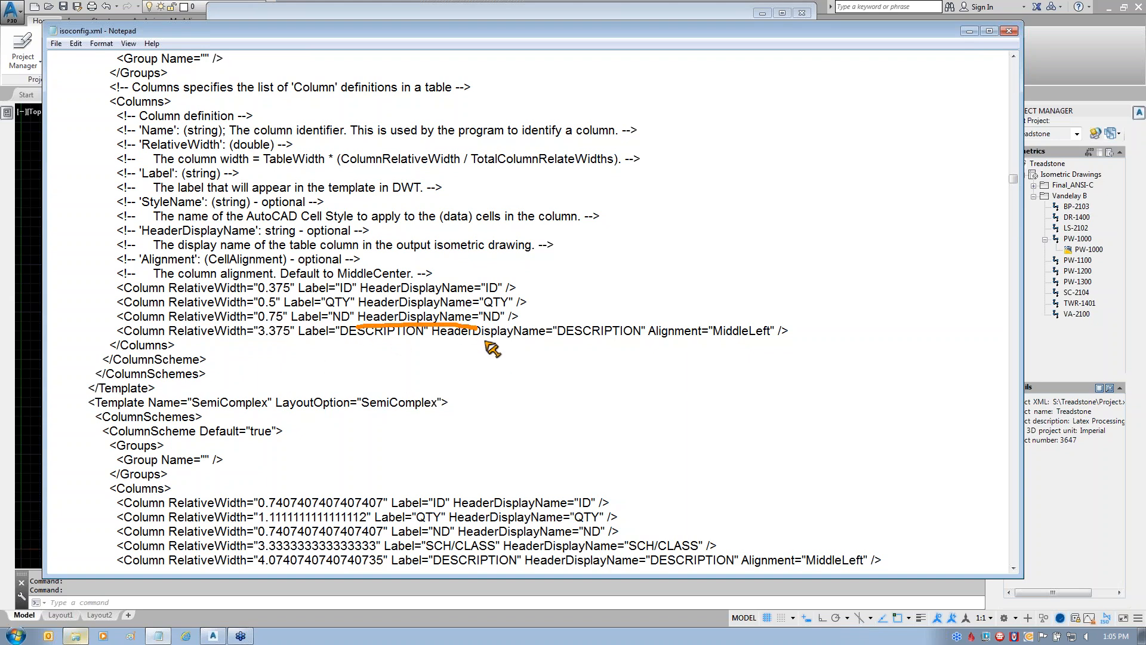
key(Escape)
click(485, 317)
text(SIZE/)
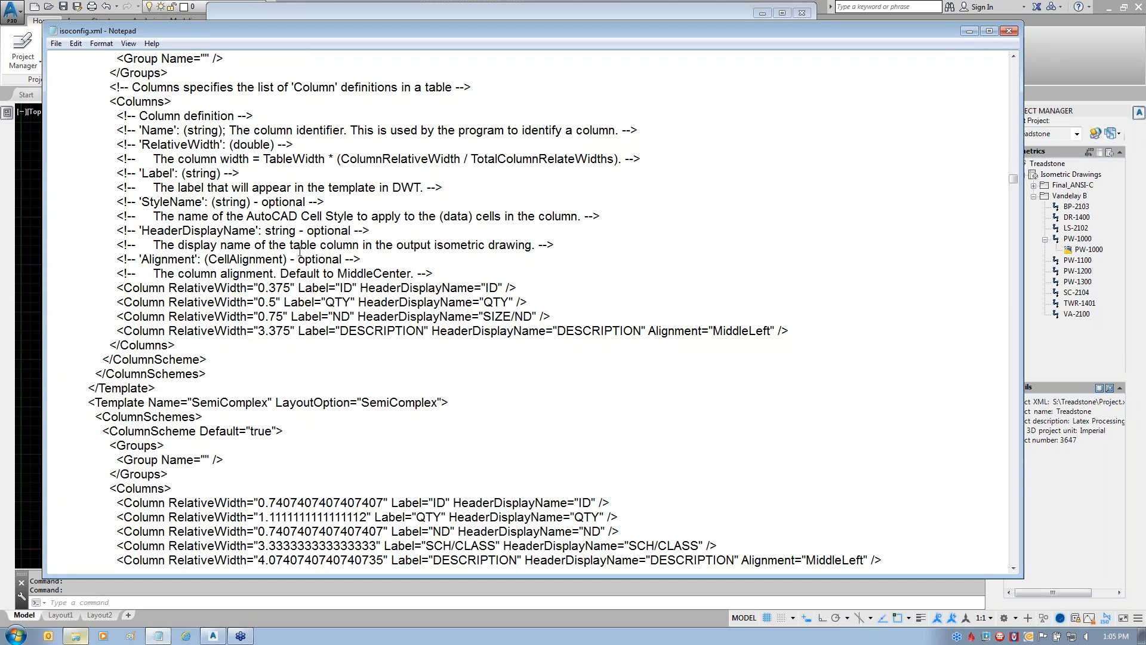
scroll(299, 250, down, 1)
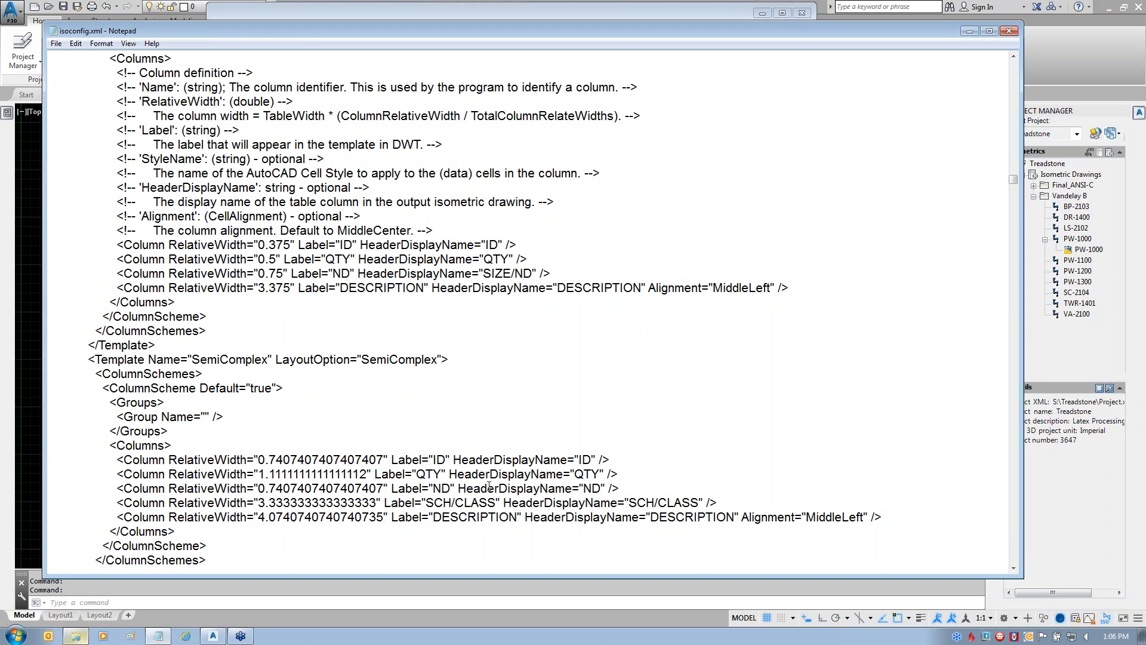
key(BackSpace)
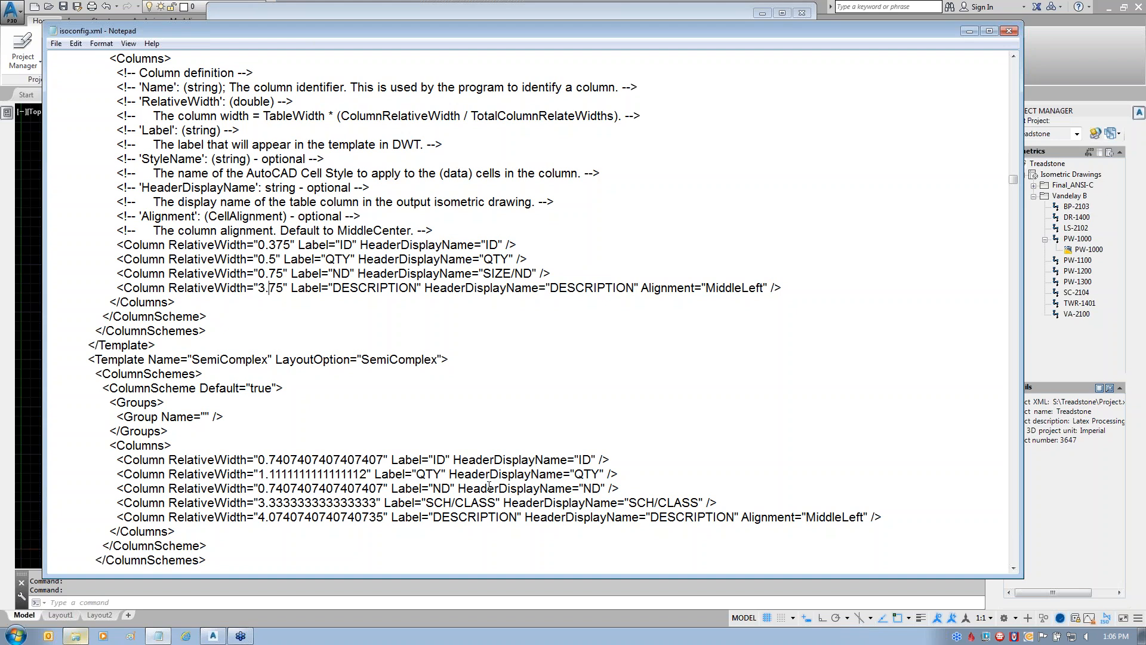
text(3)
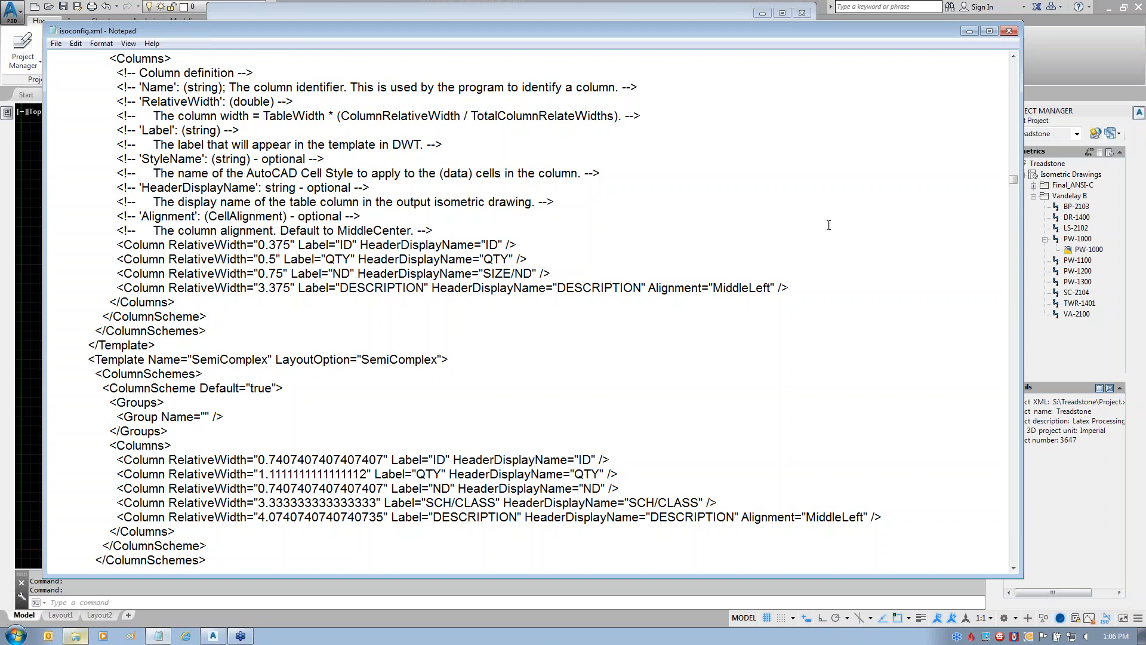
- Close isoconfig.xml with its changes saved, return to Plant 3D and reopen the Vandelay B title block iso.dwt for editing
click(1009, 31)
click(544, 333)
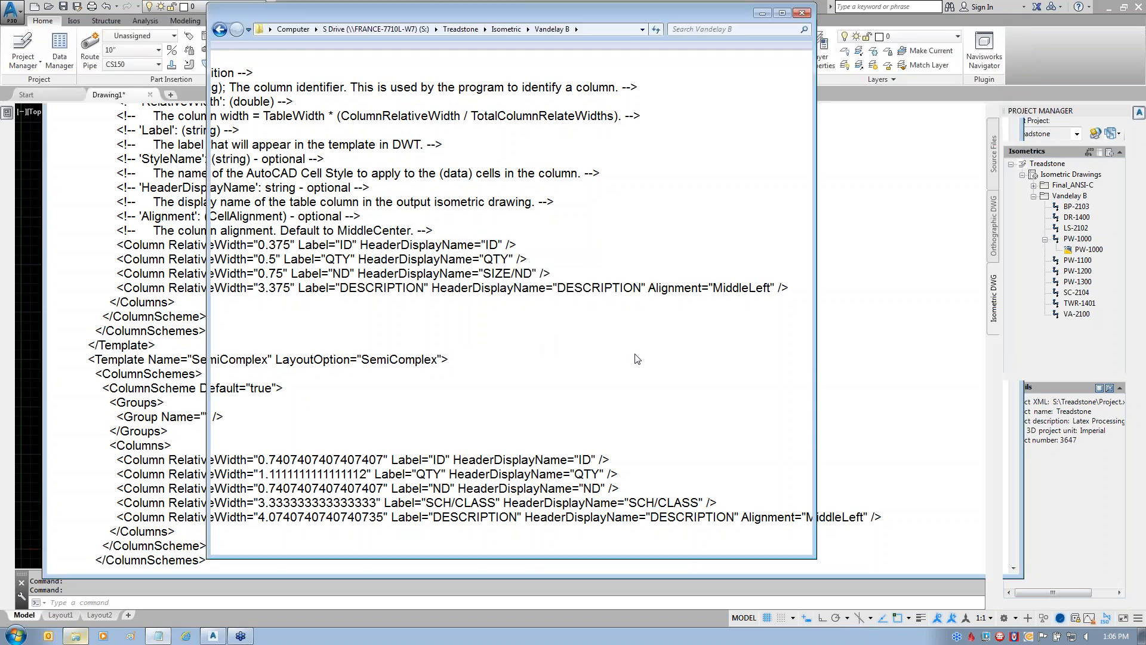
right_click(1054, 167)
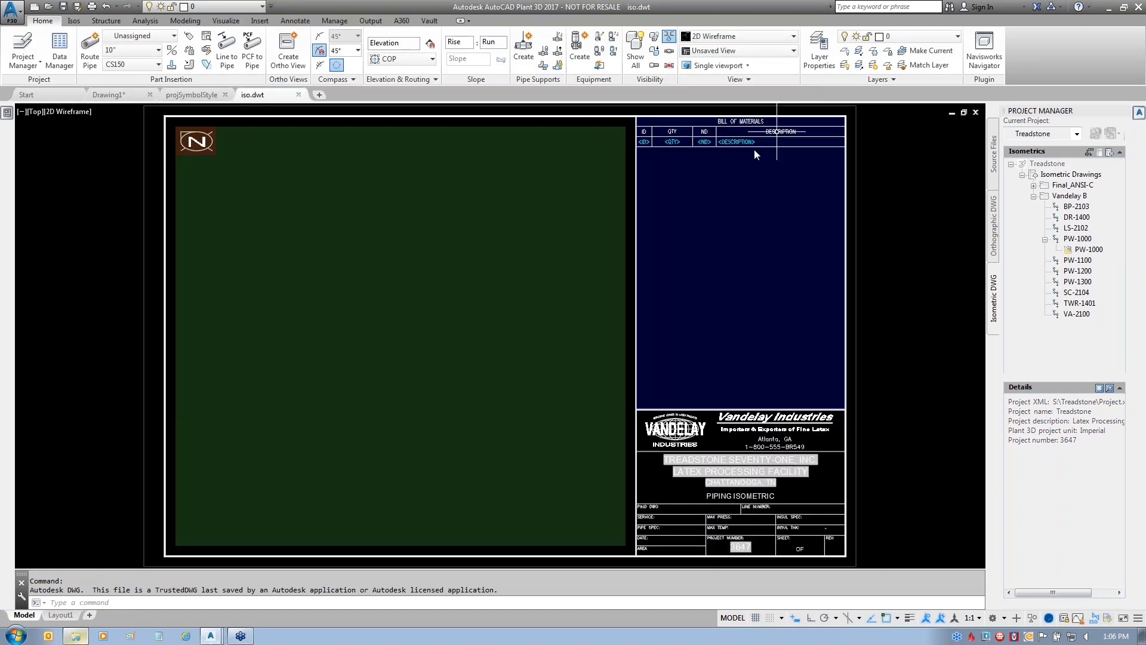
- Delete the existing bill of materials table area and place a new one filling the space above the Vandelay logo block
click(742, 258)
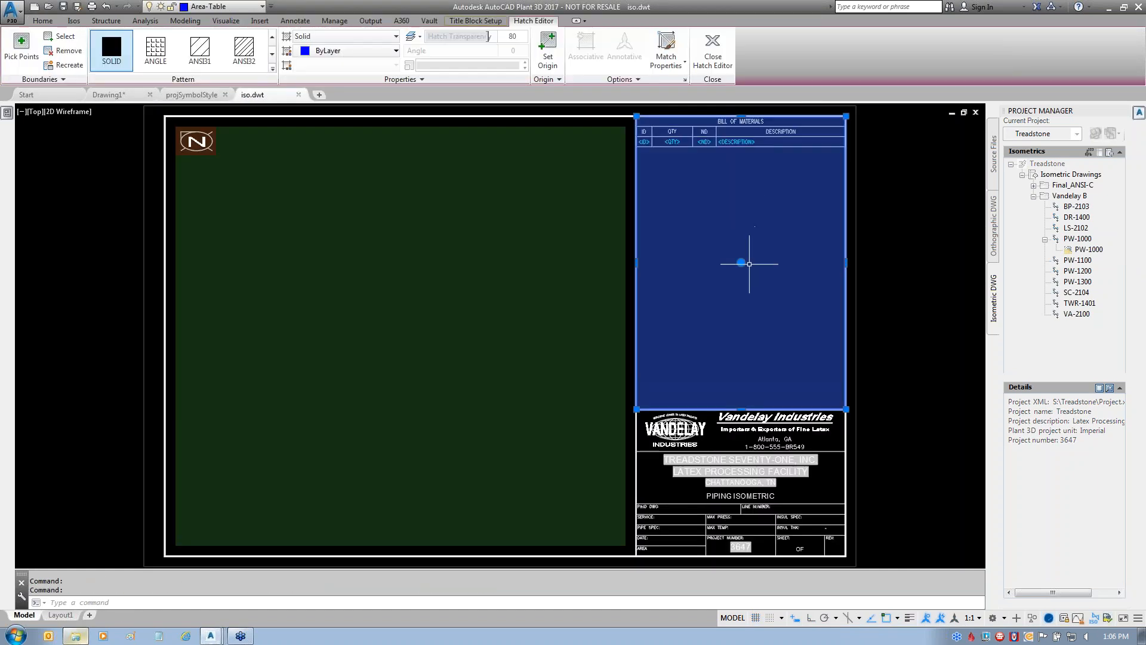
key(Delete)
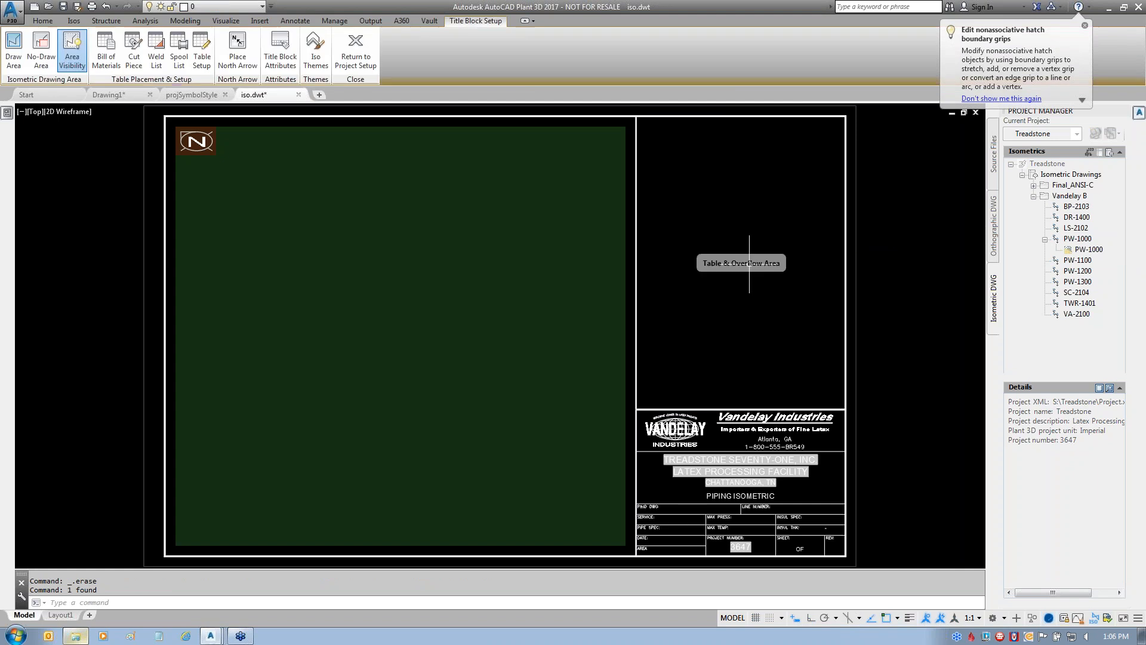
click(107, 51)
click(636, 116)
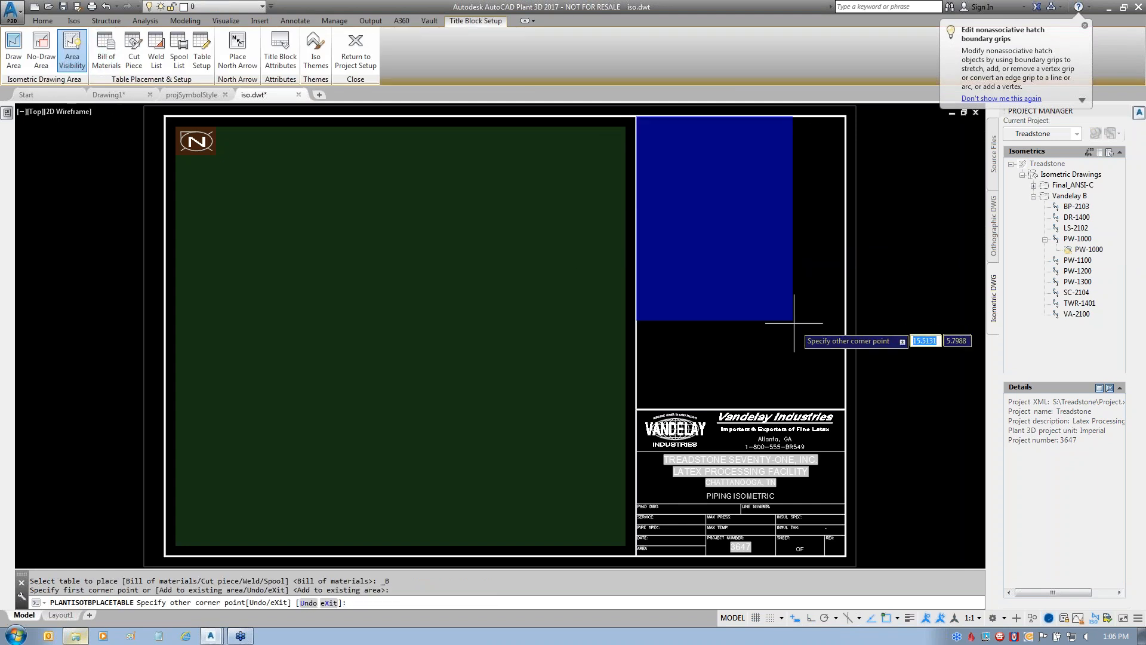
click(846, 409)
- Measure the widths of the ID and QTY columns in the new bill of materials table
middle_drag(849, 272, 768, 436)
scroll(627, 324, up, 4)
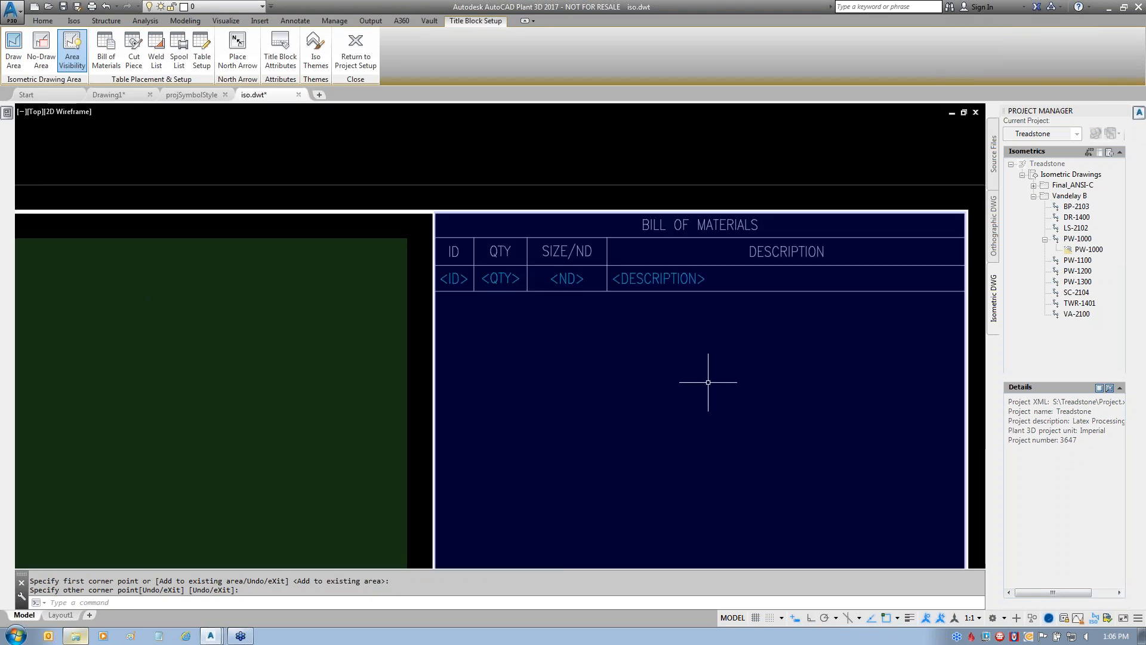
text(DIST)
key(Return)
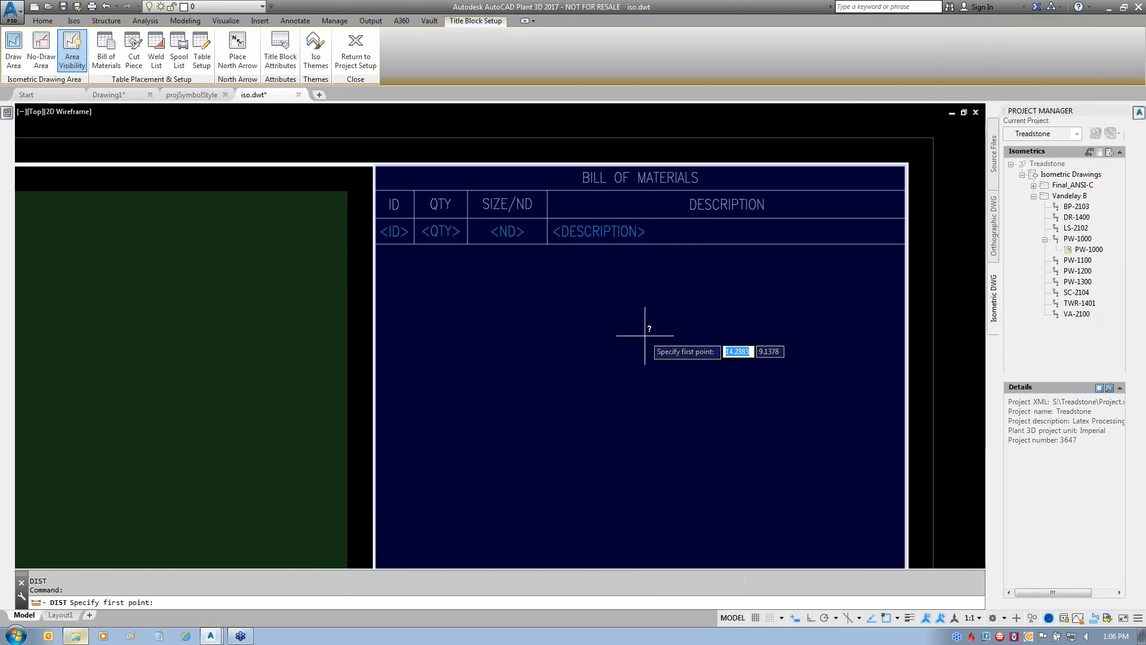
click(375, 243)
click(415, 244)
key(Return)
click(414, 244)
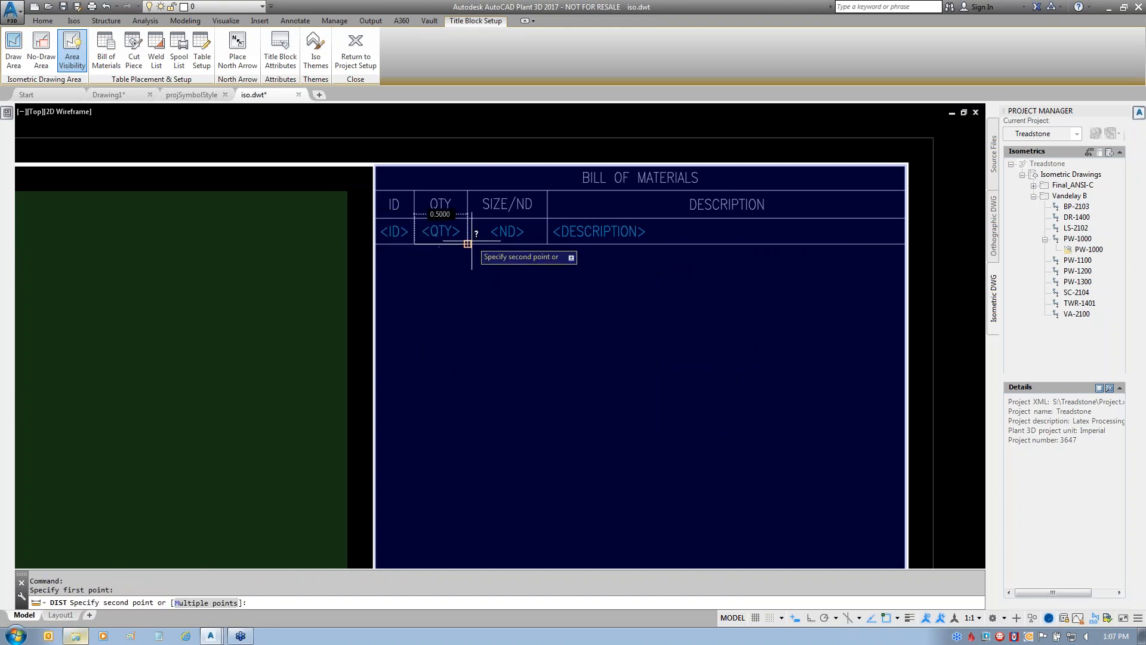
click(467, 244)
- Measure the widths of the SIZE/ND and DESCRIPTION columns in the bill of materials table
key(Return)
click(468, 244)
click(548, 244)
key(Return)
click(547, 243)
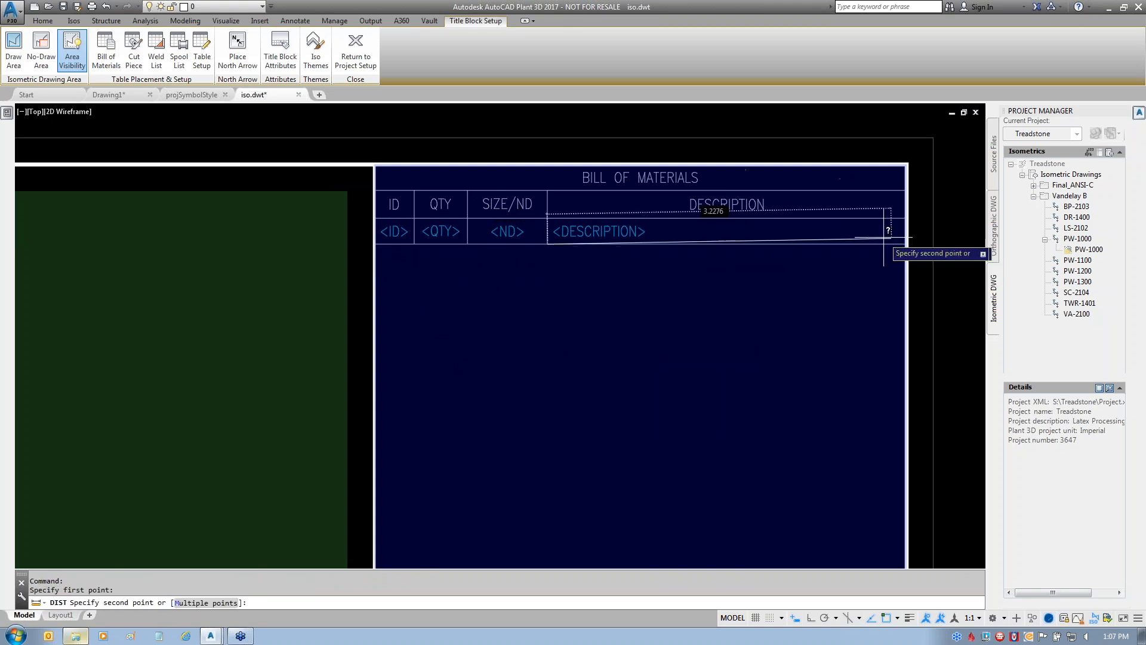
click(907, 244)
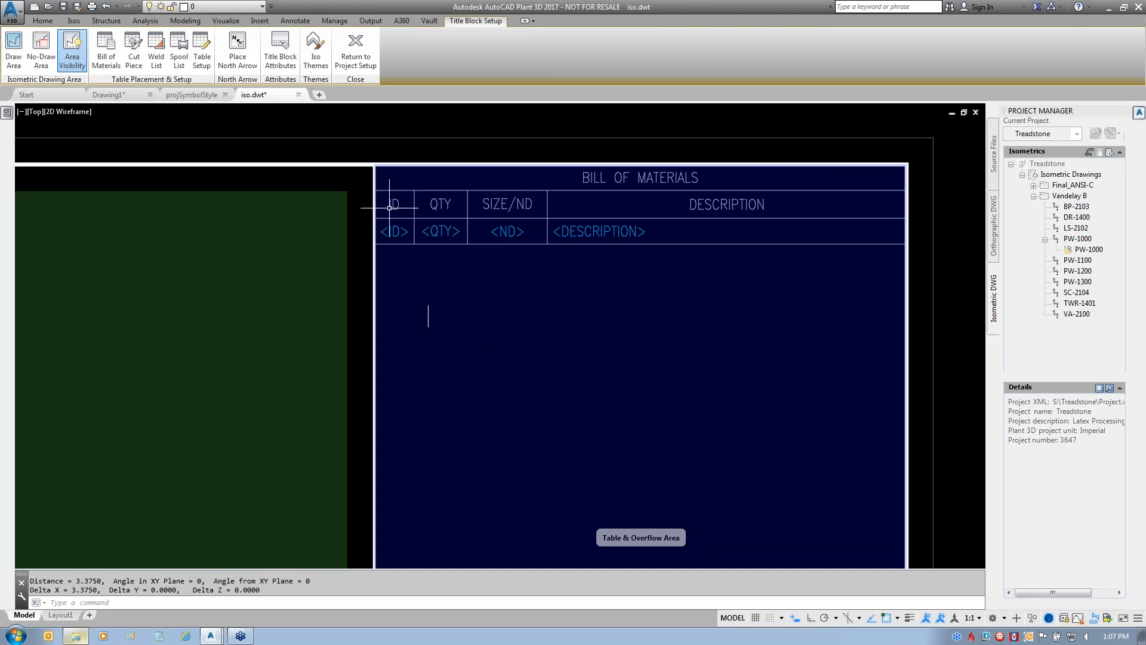
- Modify the AdskIso table style used by the iso theme so its Title cells use the VI_Bold text style
click(315, 49)
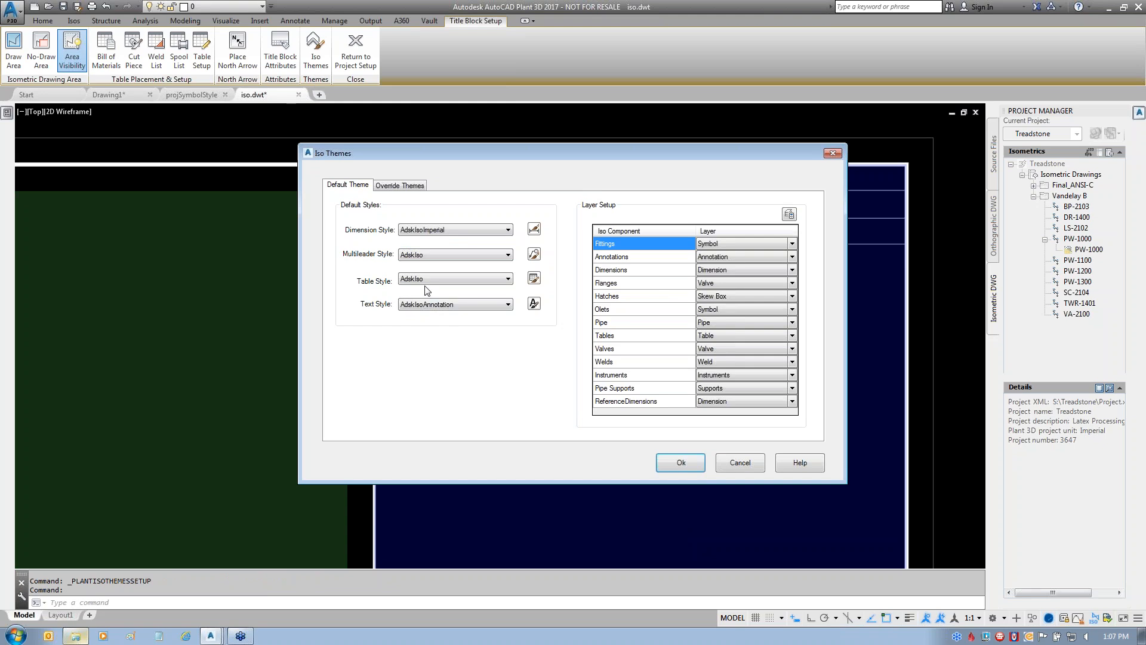
click(534, 281)
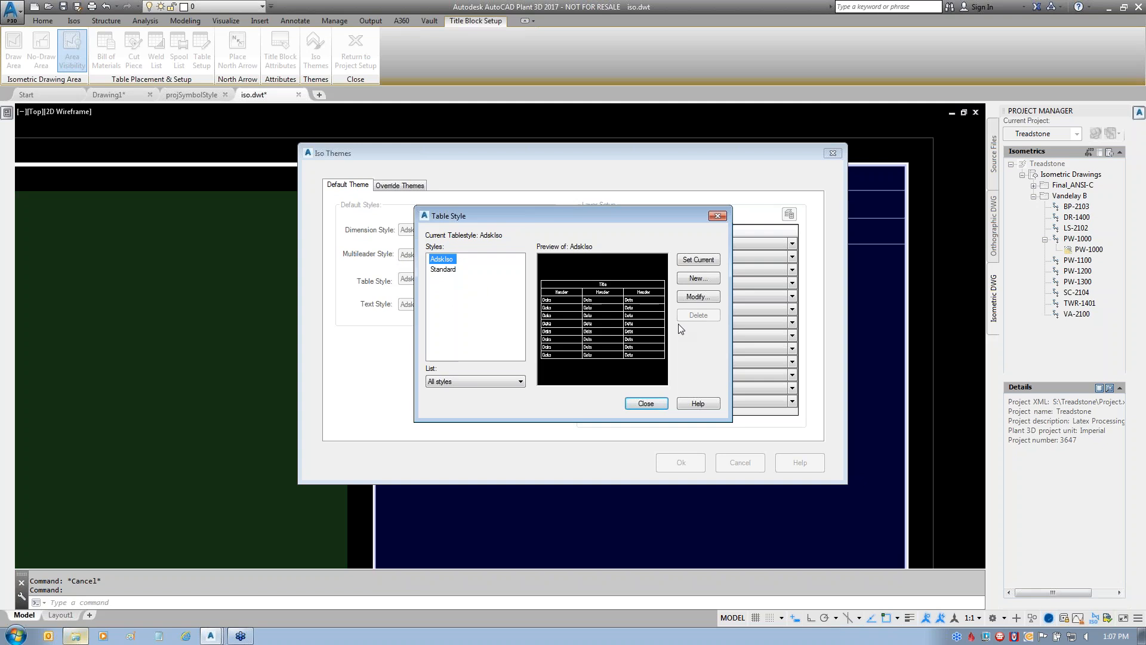
click(707, 298)
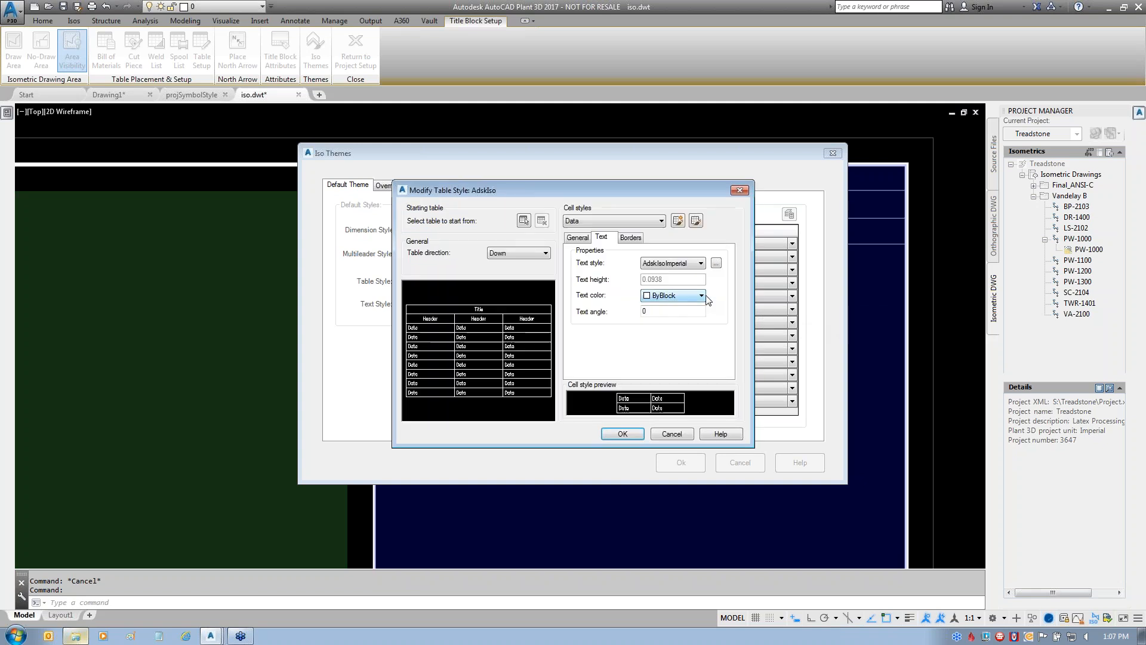
click(627, 225)
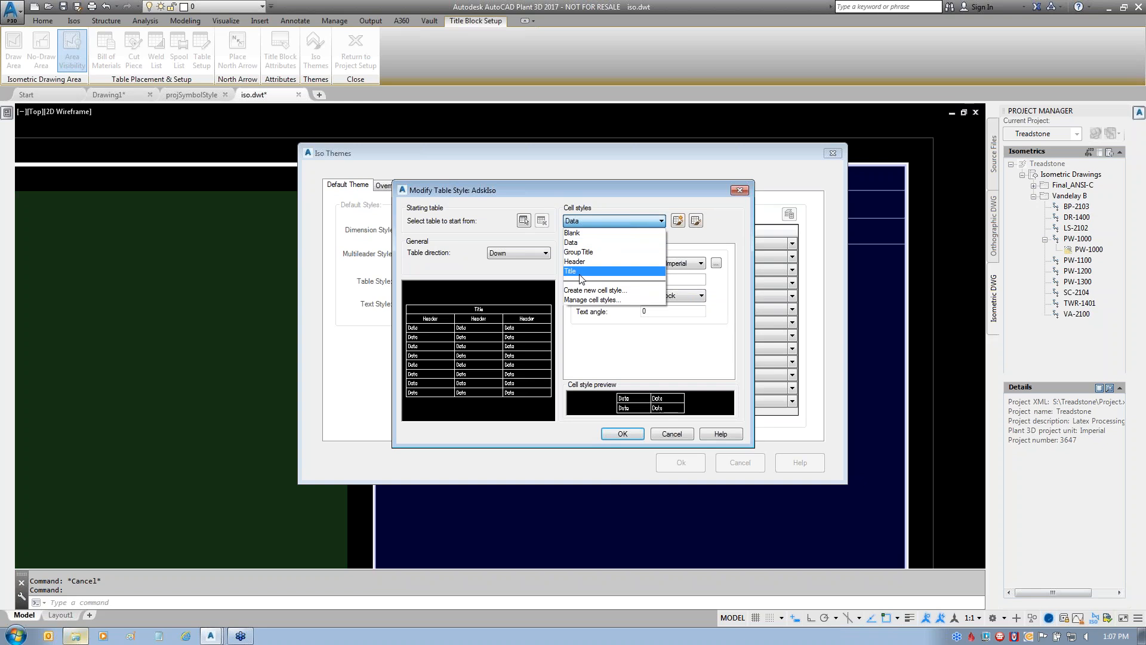
click(580, 273)
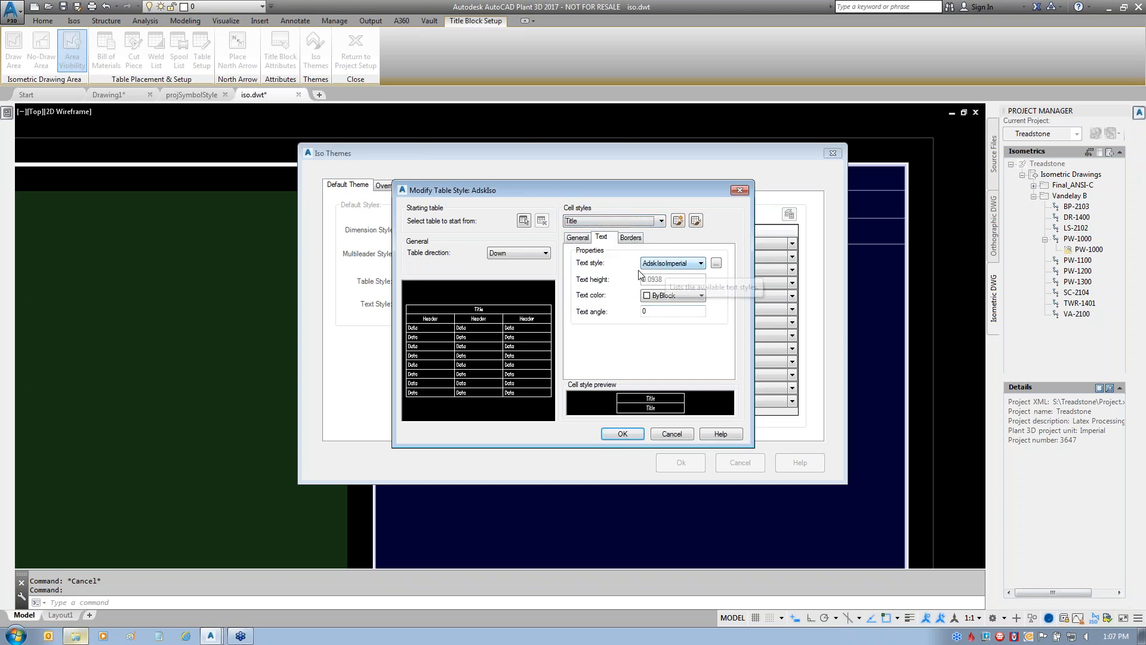
click(696, 268)
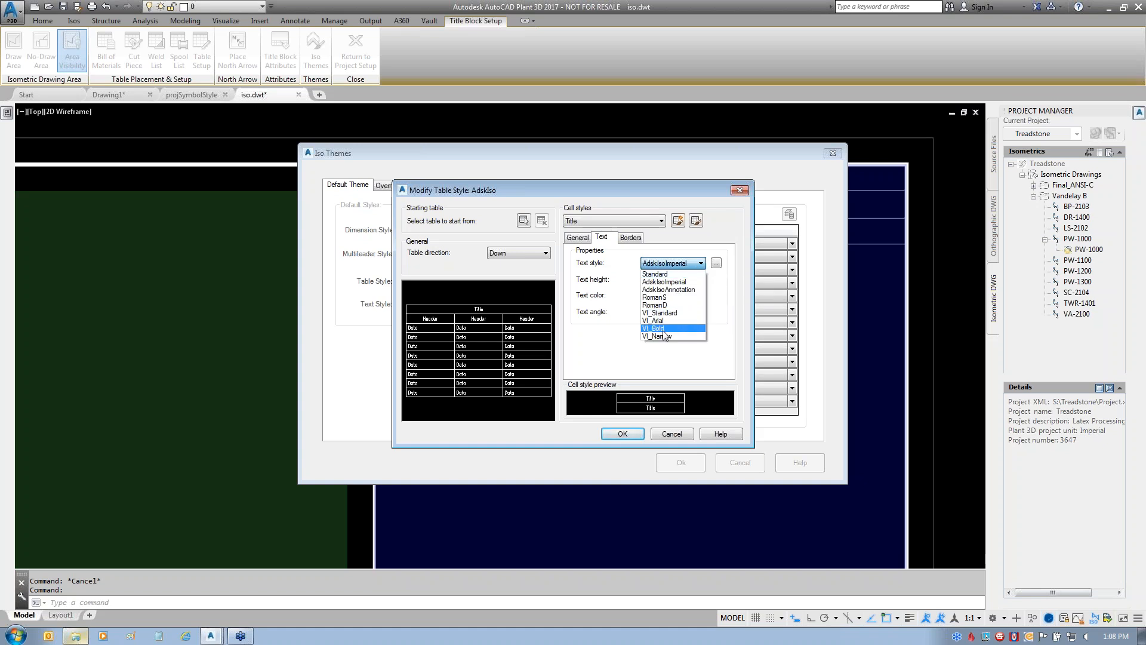
click(660, 329)
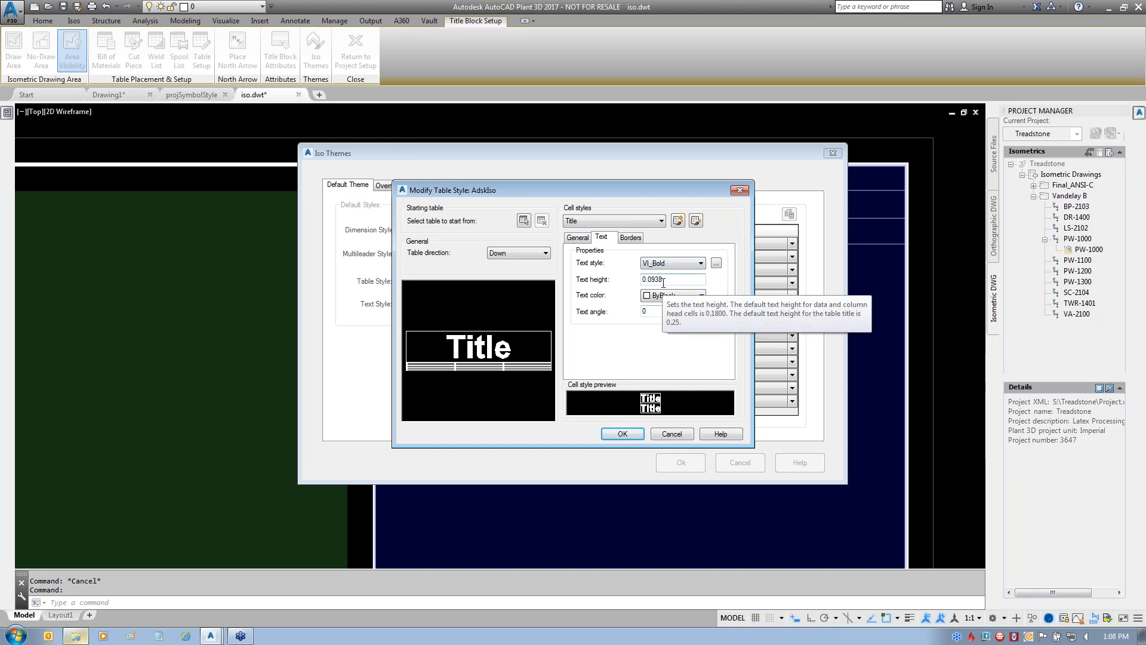
- Give the table style's Header cells the VI_Arial text style and a text height of 0.0750
click(633, 224)
click(643, 272)
click(674, 265)
click(667, 324)
double_click(654, 279)
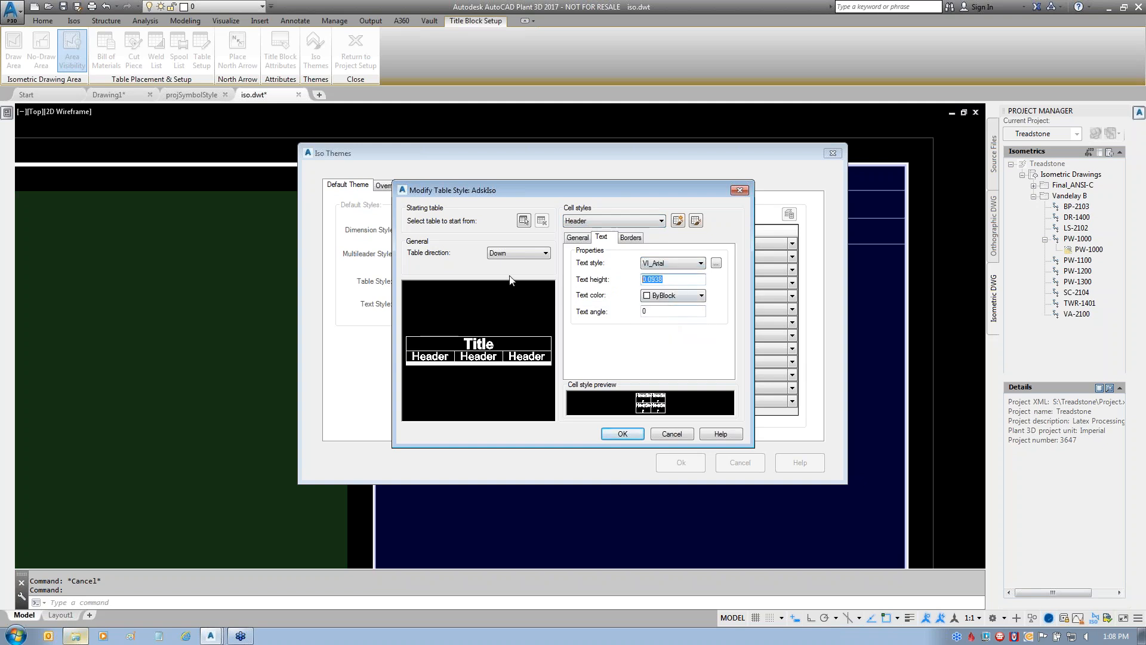
text(0.0750)
key(Tab)
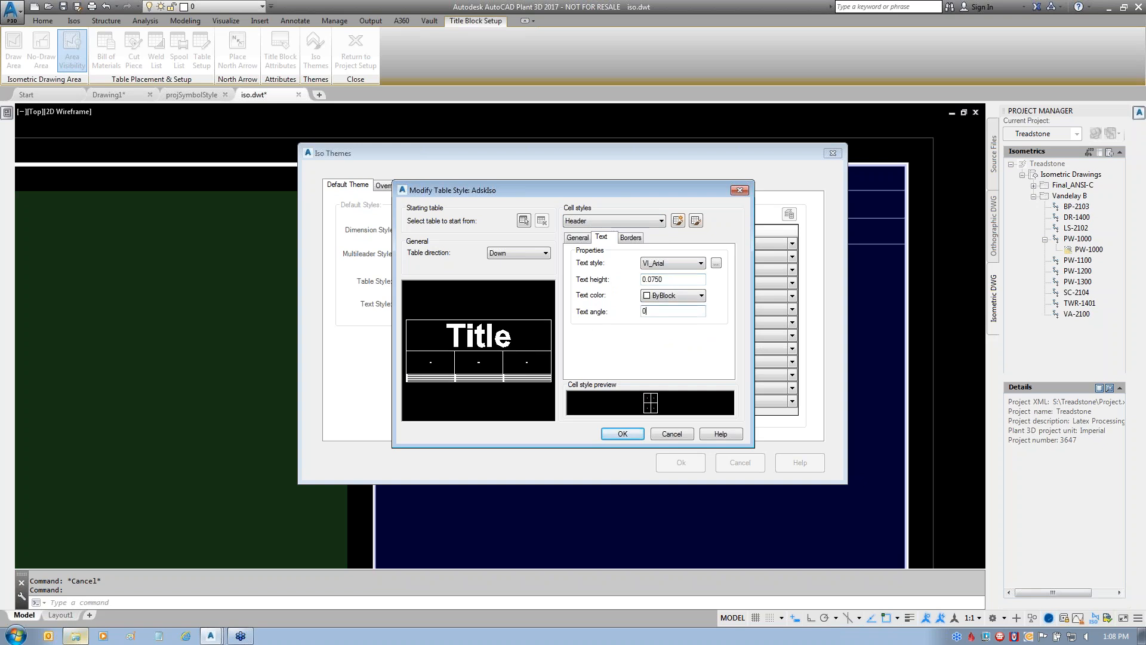
- Give the Data cells the VI_Standard text style with a 0.06 text height, and accept the table style and iso theme changes
click(599, 221)
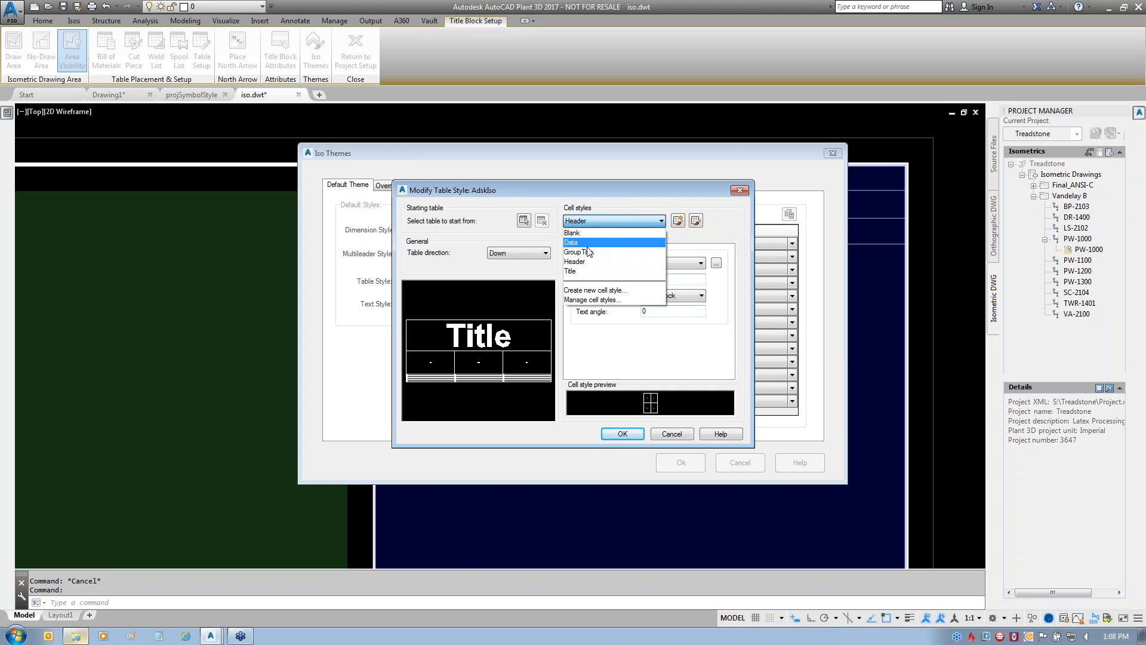
click(572, 243)
click(673, 266)
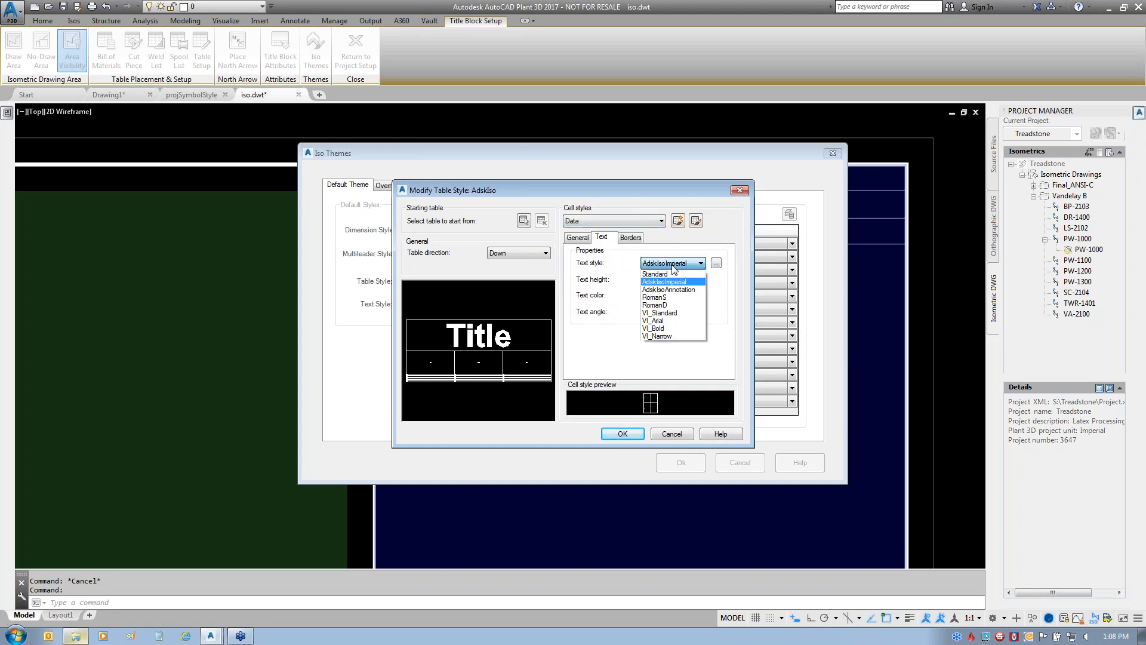
click(674, 313)
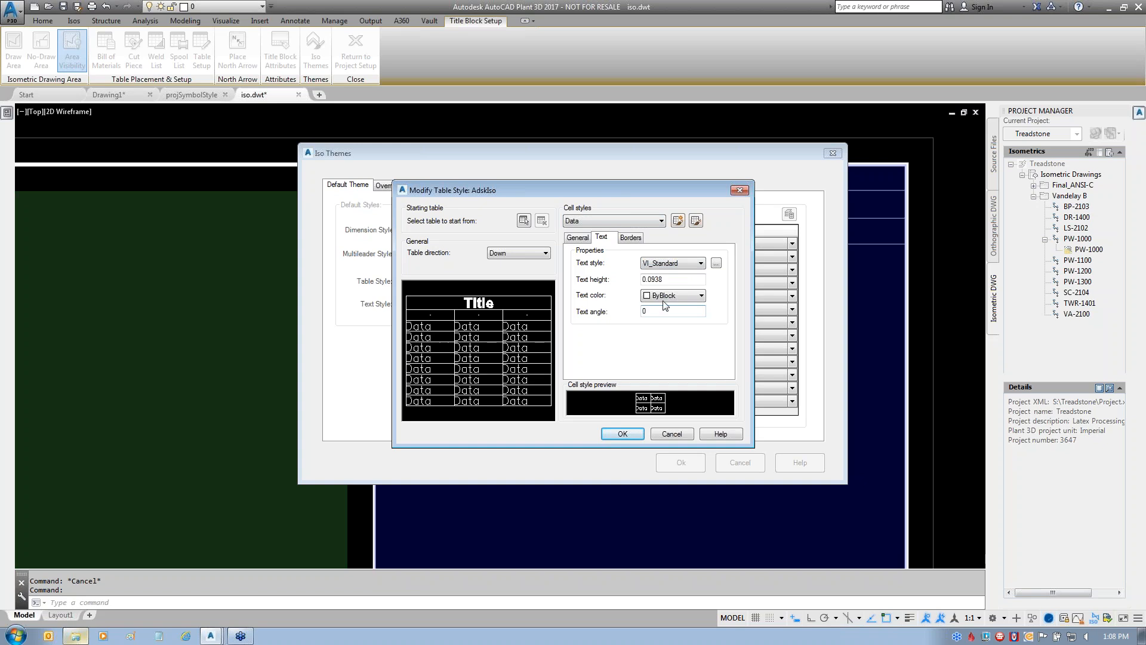
key(Tab)
text(0.06)
key(Tab)
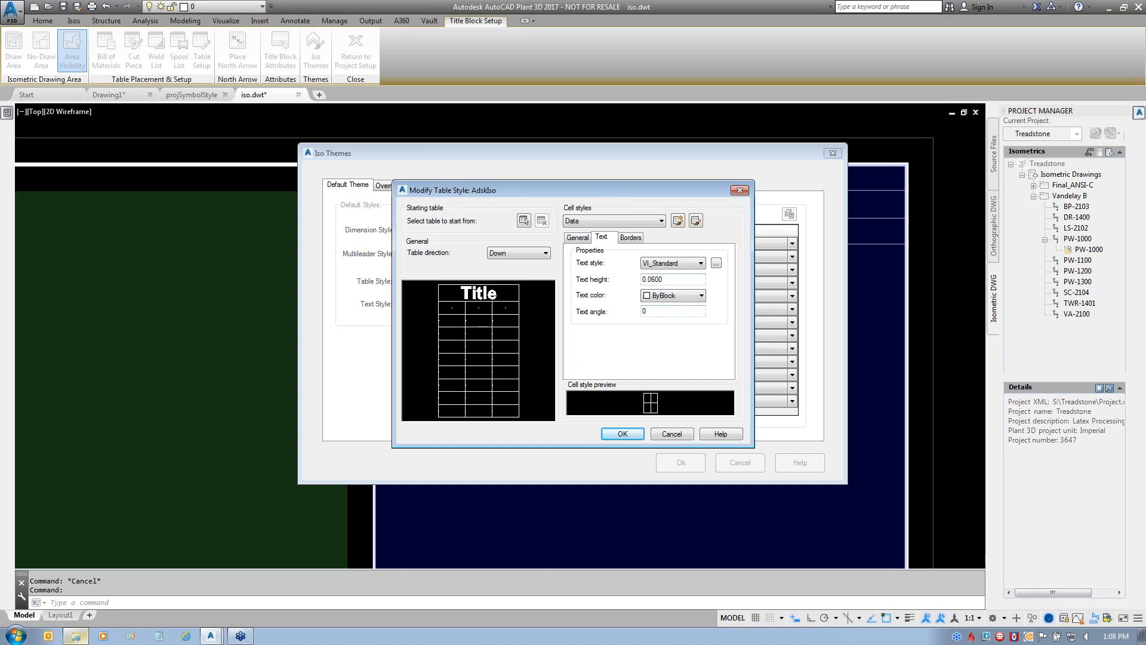
click(623, 434)
click(640, 404)
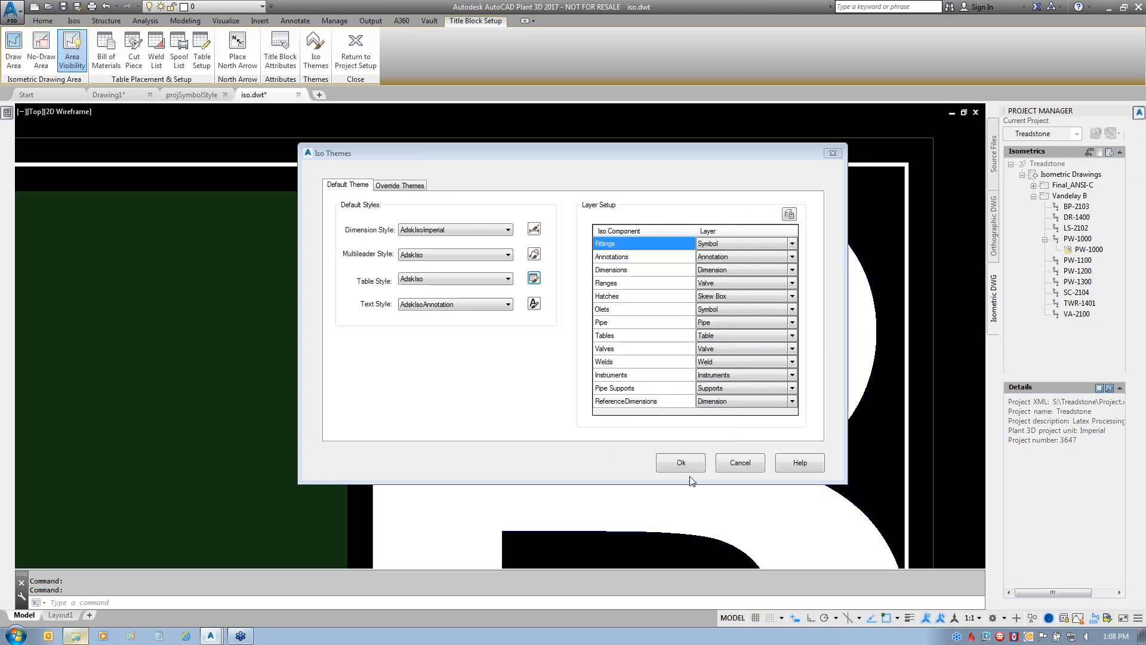
click(680, 463)
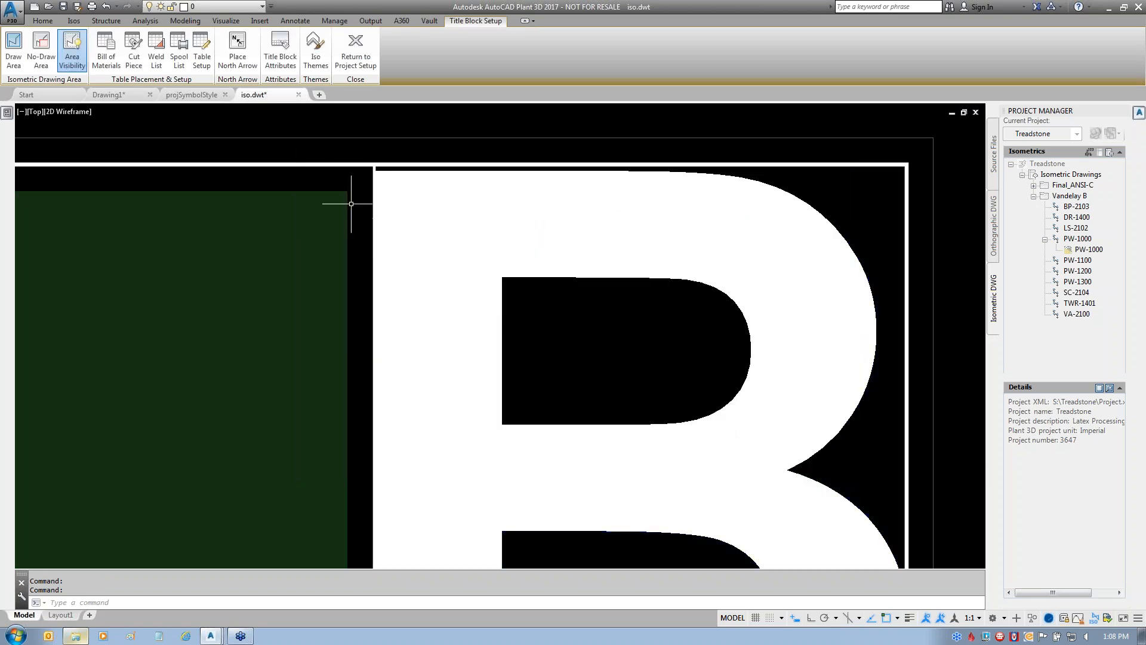
- Reopen the AdskIso table style from the iso themes, set the Title cells' text height to 0.09, and accept the changes
click(315, 52)
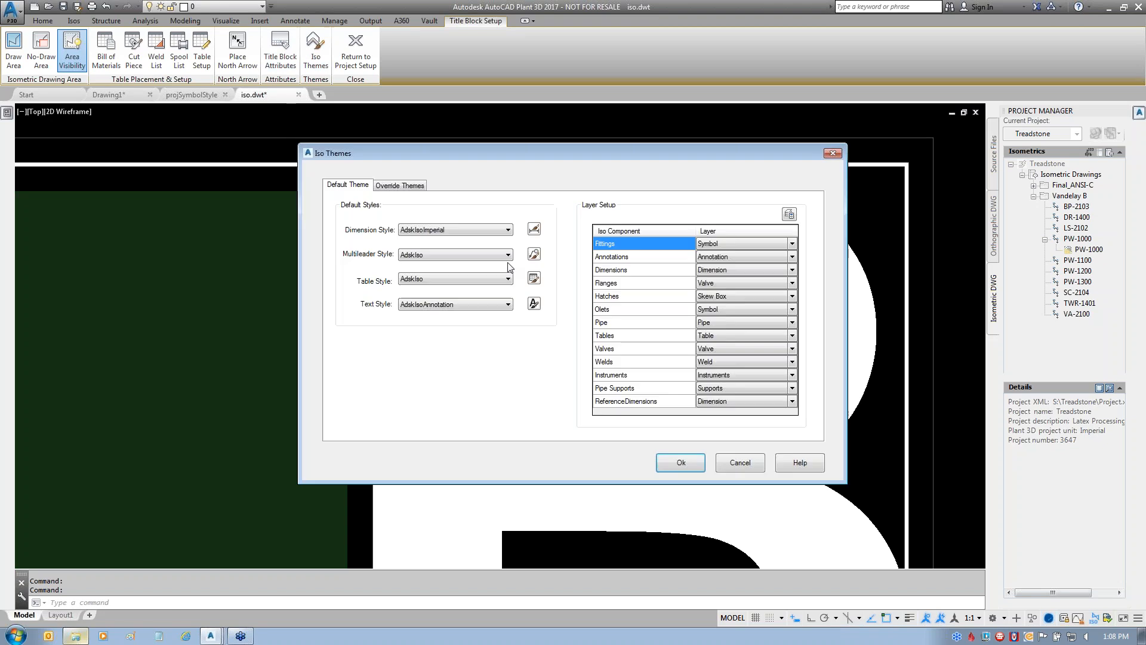
click(534, 278)
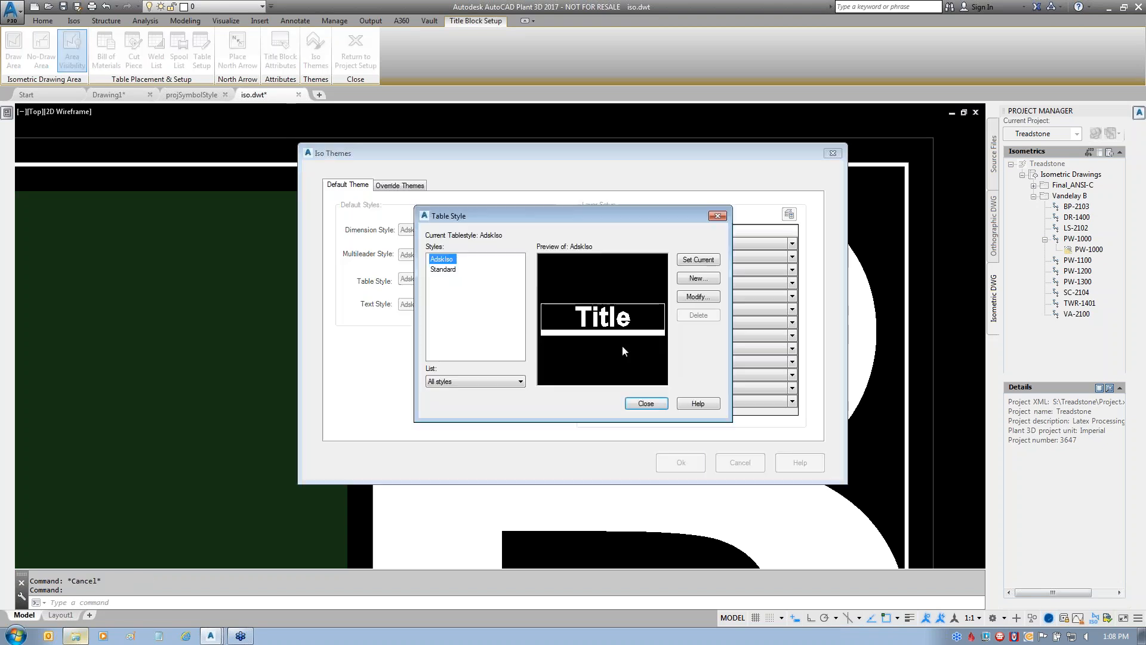
click(697, 296)
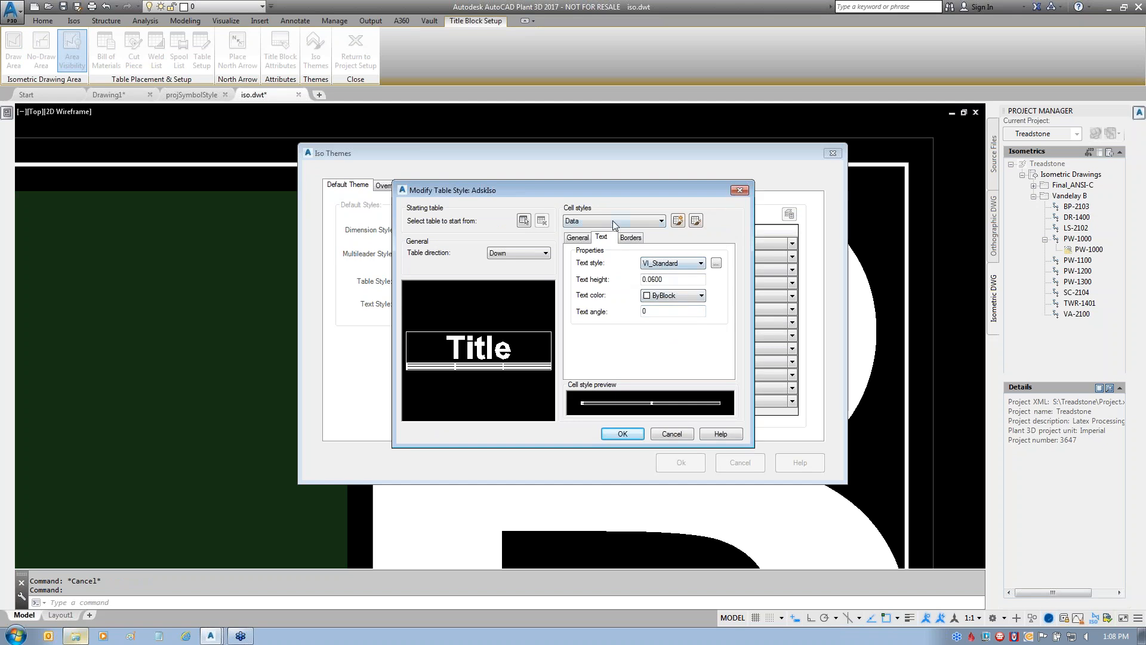
click(614, 225)
click(604, 278)
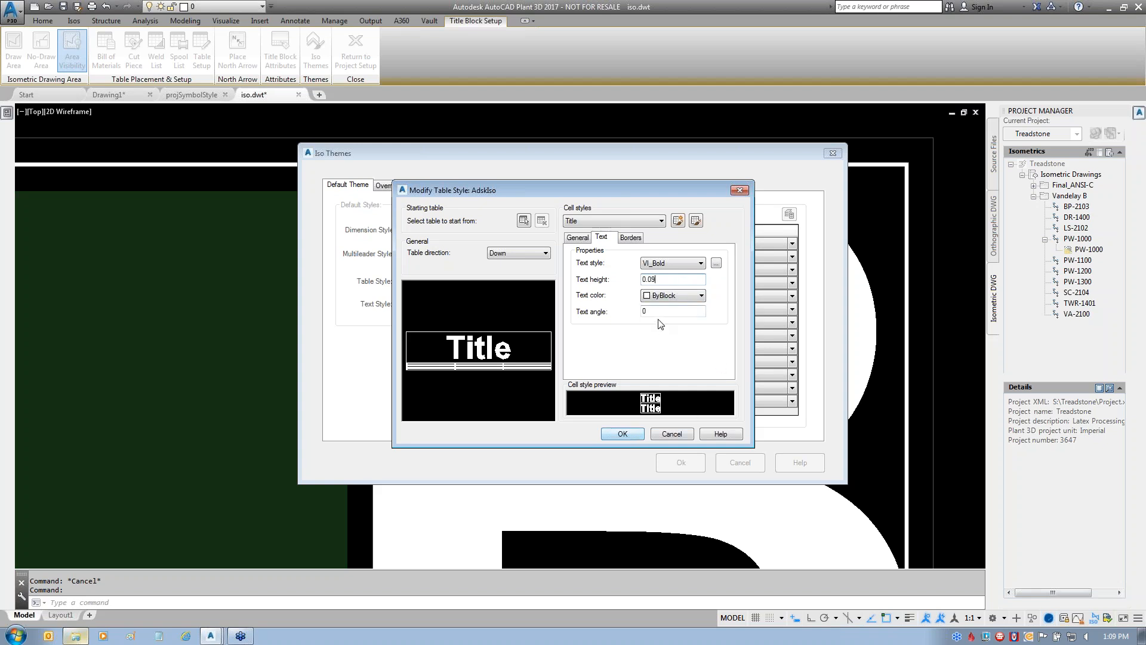
click(622, 434)
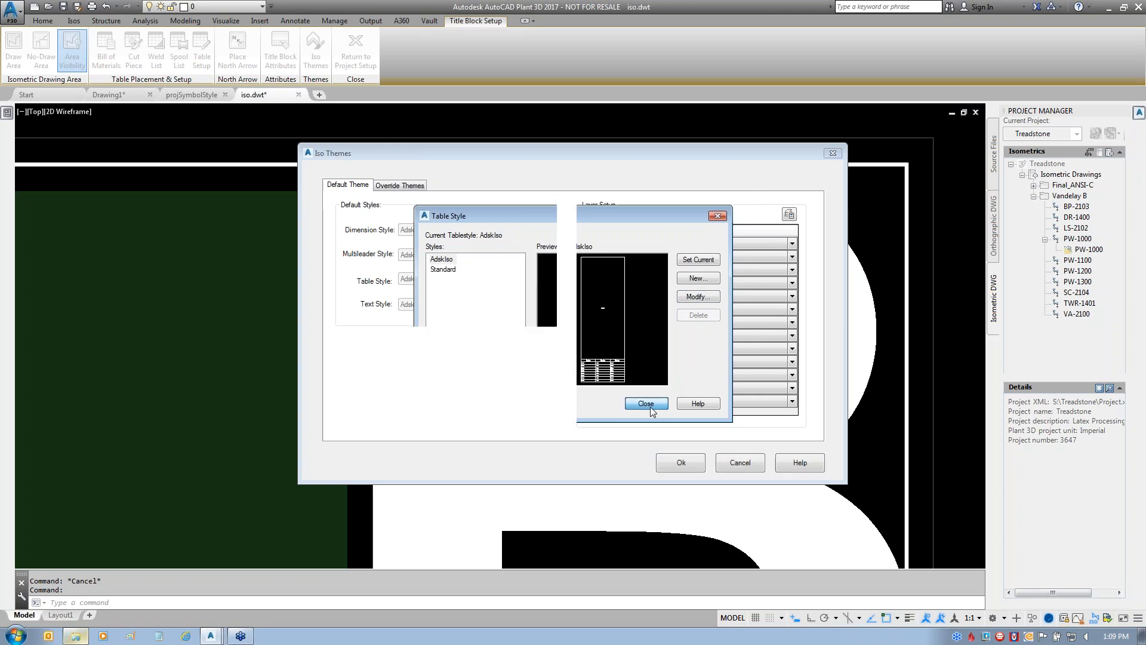
click(646, 403)
click(680, 463)
- Select the oversized bill of materials table together with its area and delete them from the title block
scroll(537, 388, down, 10)
scroll(570, 503, up, 4)
click(525, 504)
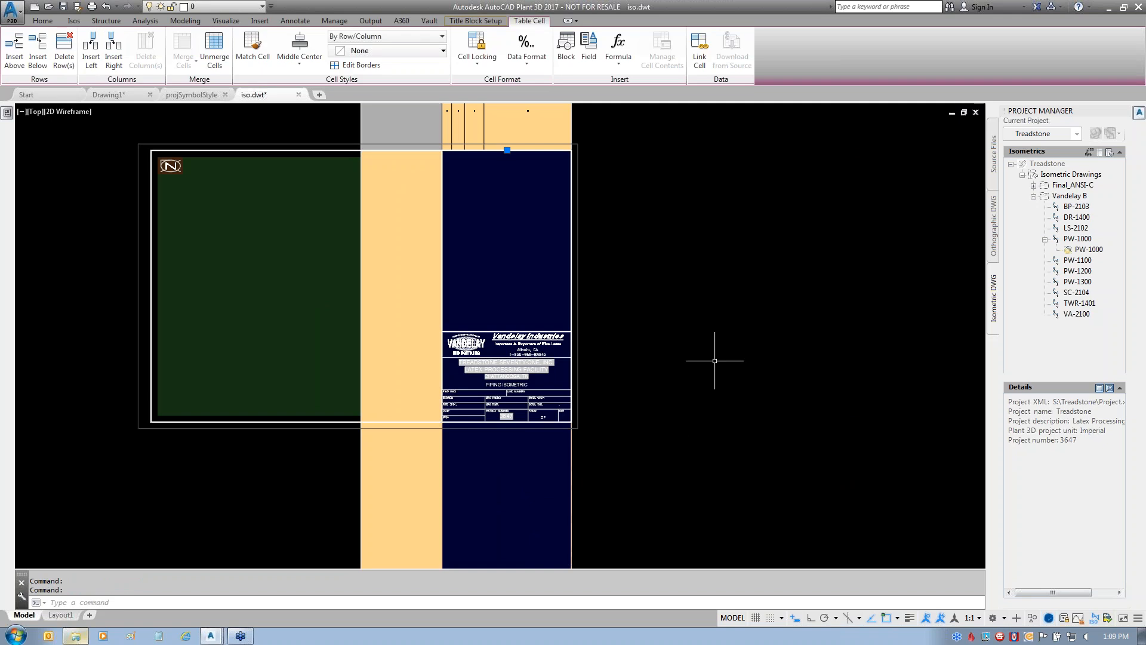
scroll(695, 372, down, 4)
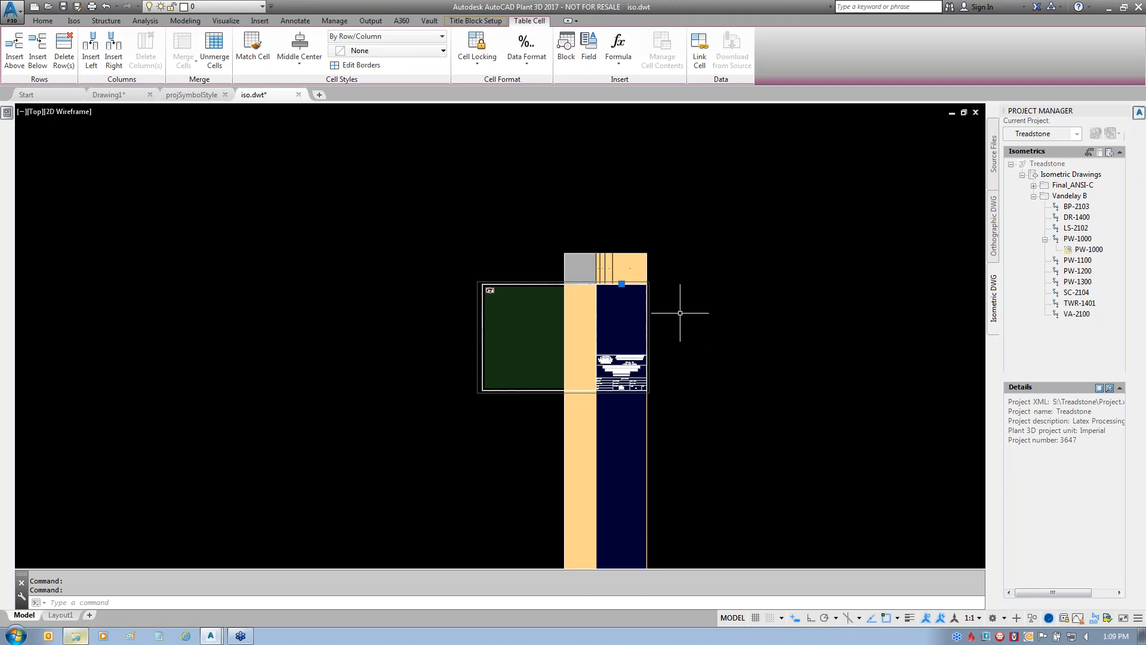
middle_drag(680, 312, 669, 253)
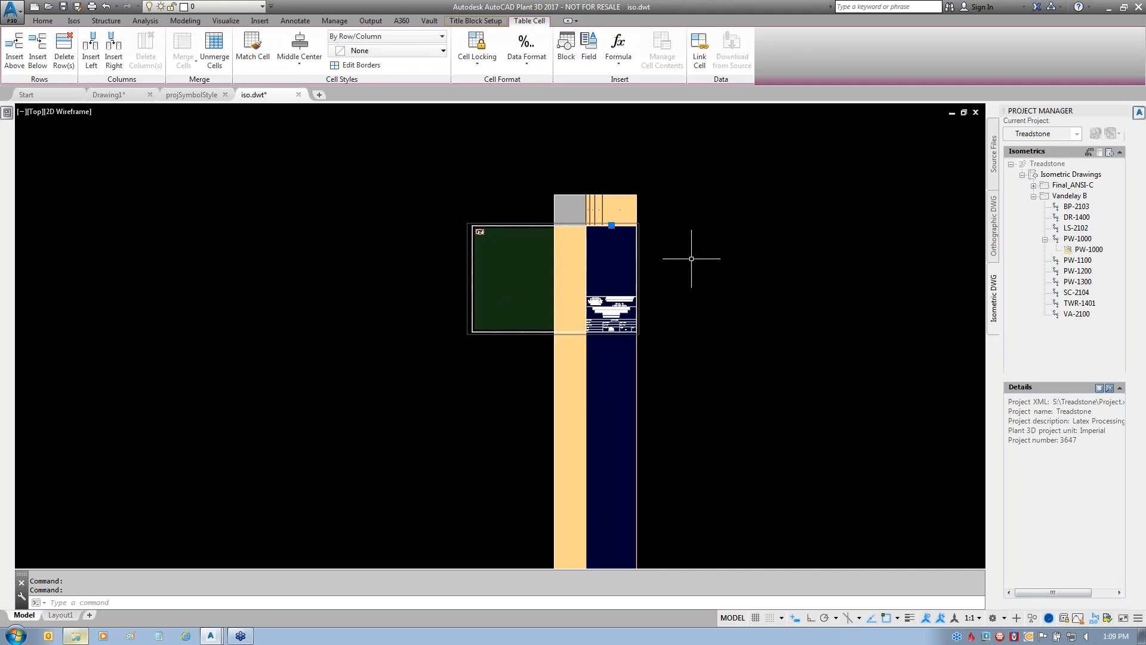
middle_drag(682, 455, 619, 328)
scroll(615, 322, down, 4)
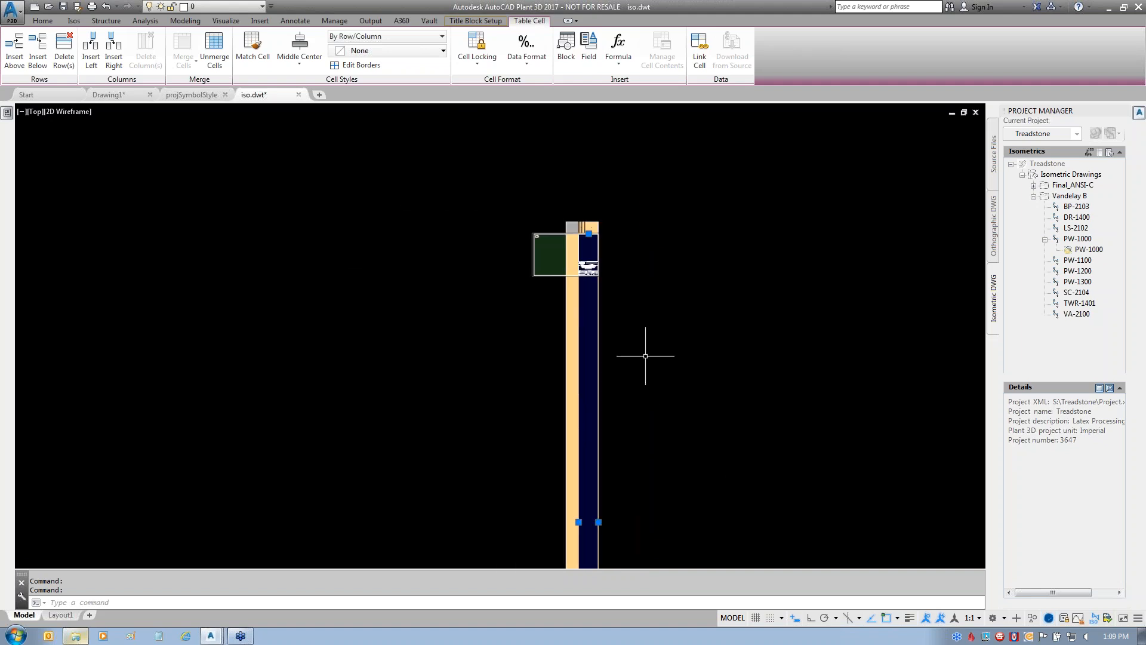
click(645, 356)
click(513, 408)
key(Delete)
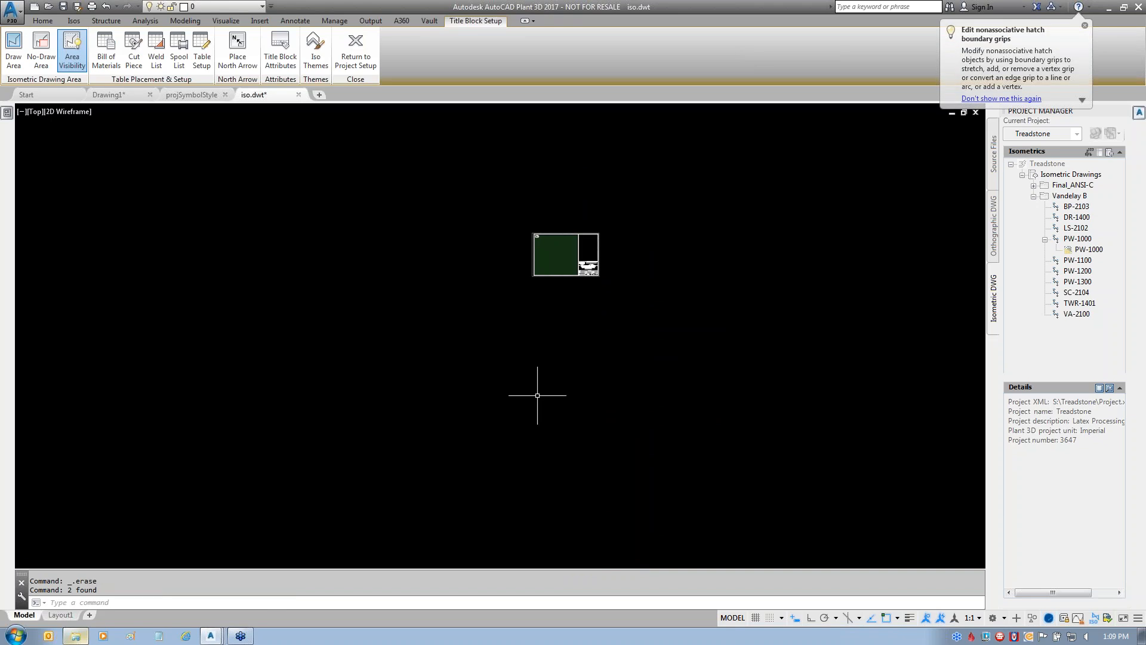
- Place a new bill of materials table area filling the space between the border's upper edge and the Vandelay logo block
scroll(597, 239, up, 10)
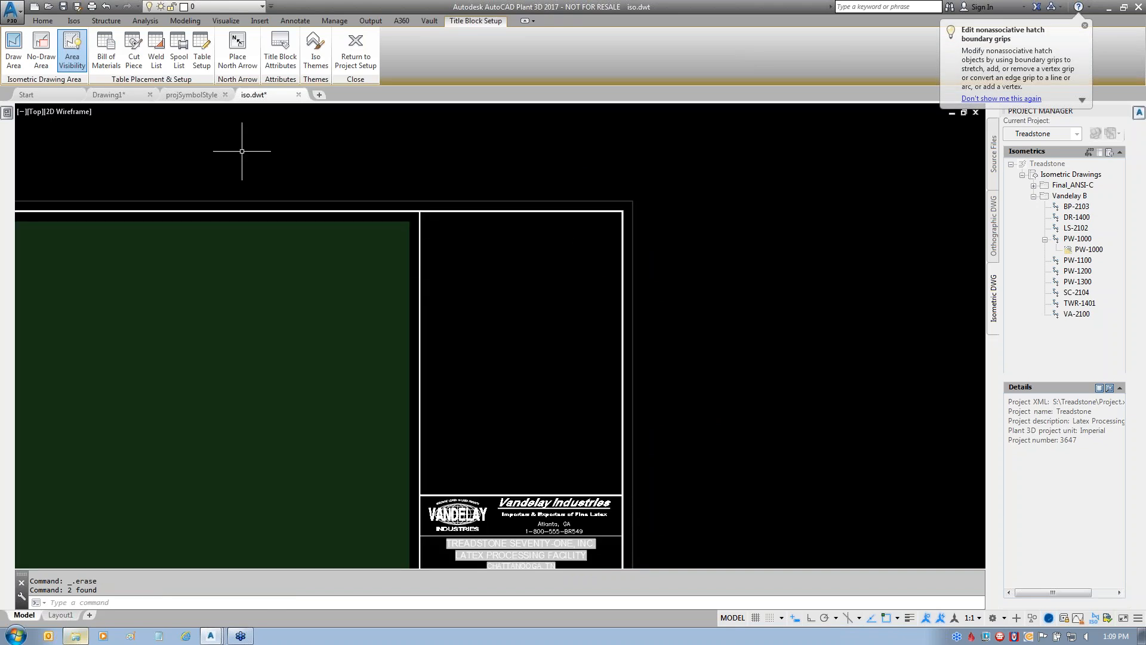
click(106, 49)
click(420, 210)
click(622, 494)
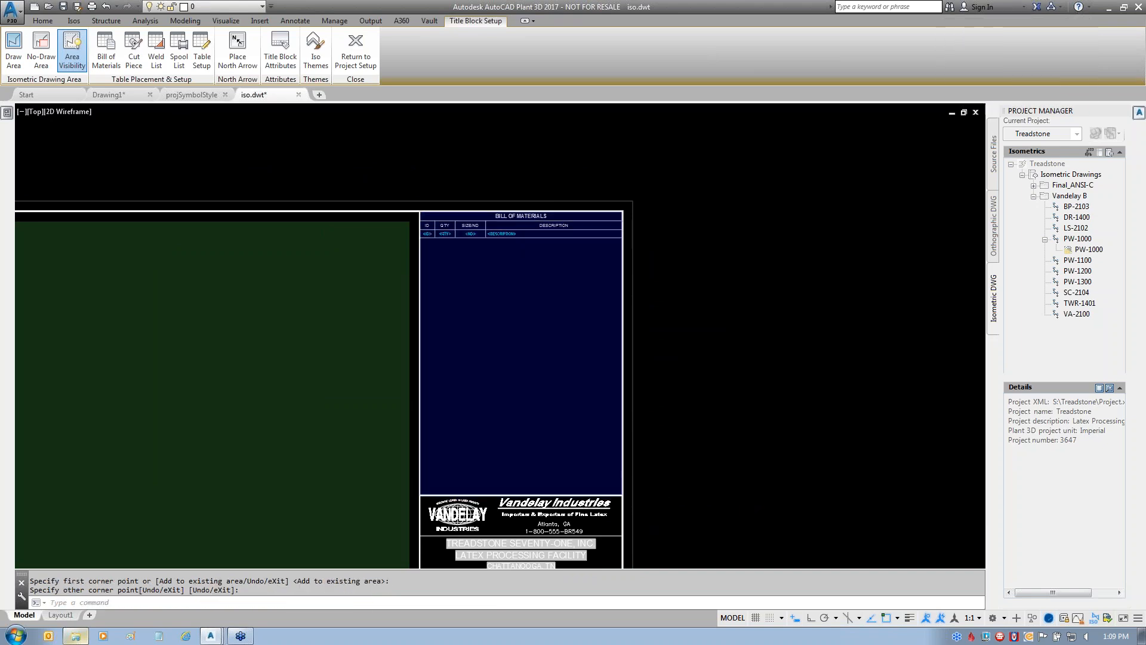
scroll(432, 187, up, 4)
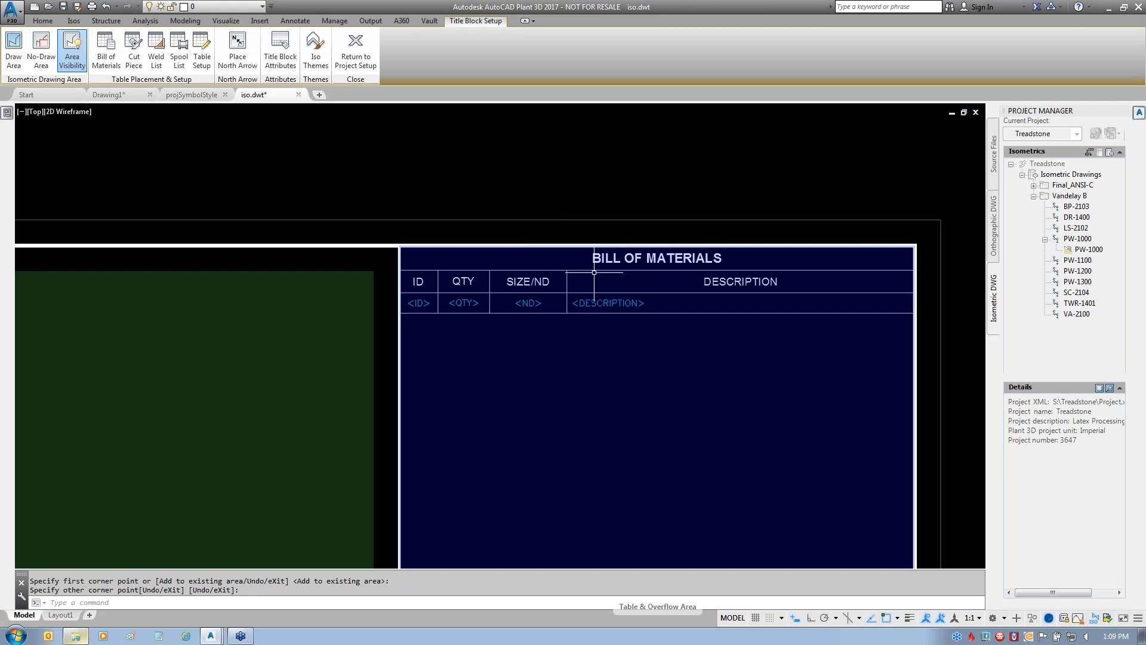
scroll(590, 253, up, 2)
mouse_move(786, 399)
middle_down()
mouse_move(683, 366)
mouse_move(629, 375)
mouse_move(604, 362)
middle_up()
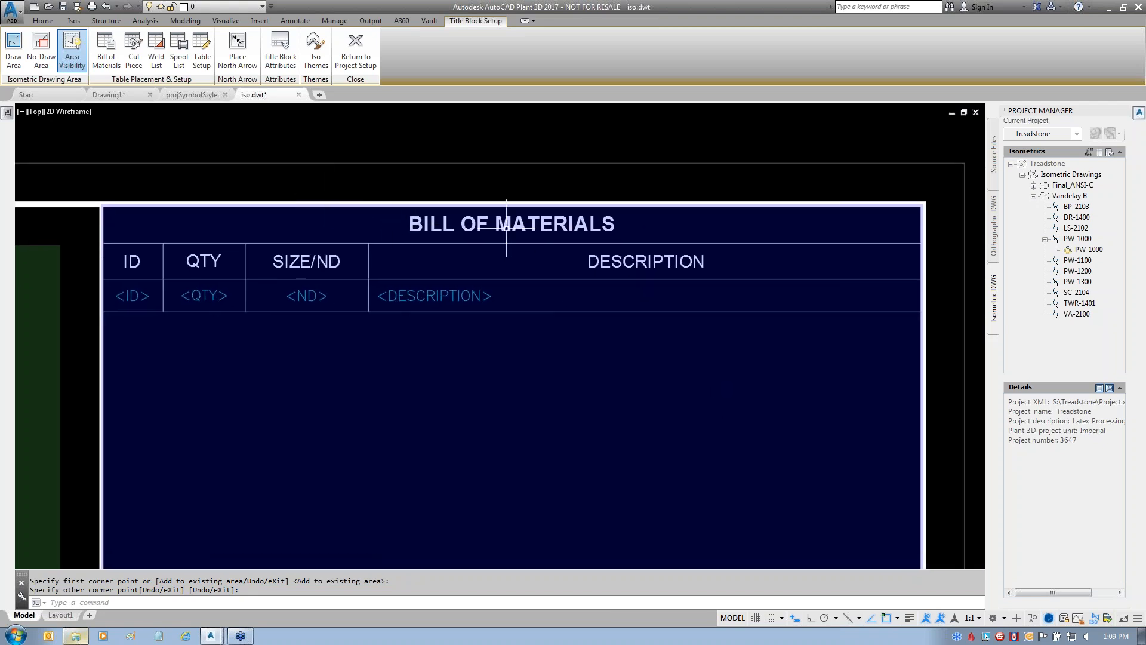
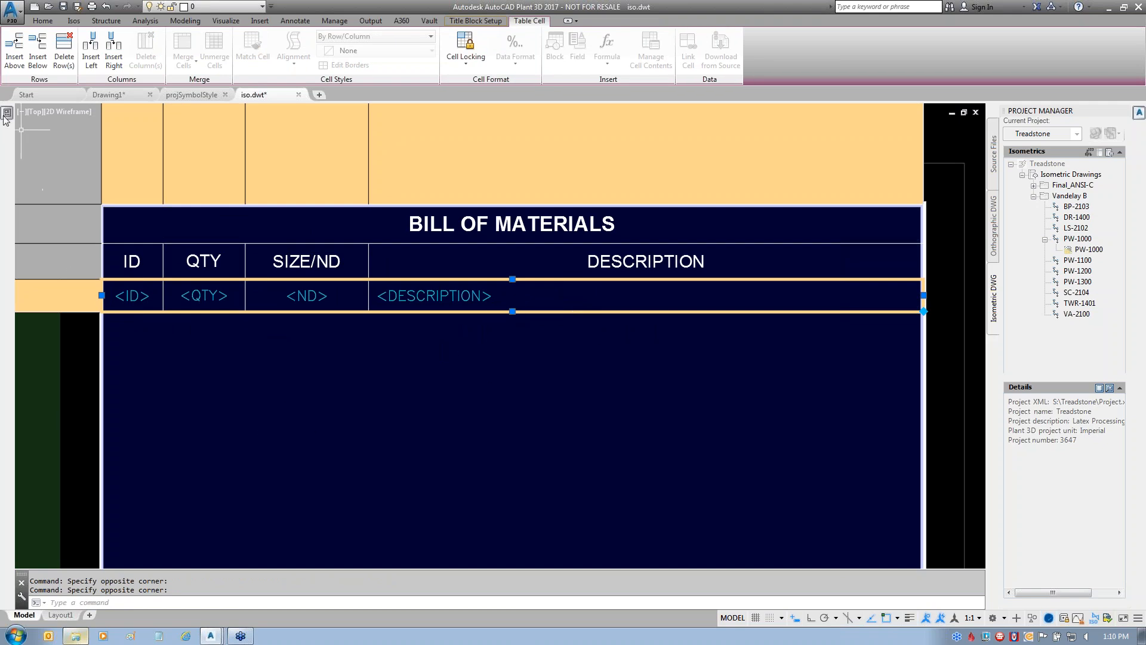
- Unlock the cells of the bill of materials data row containing the ID, QTY, ND and DESCRIPTION placeholders
mouse_move(4, 119)
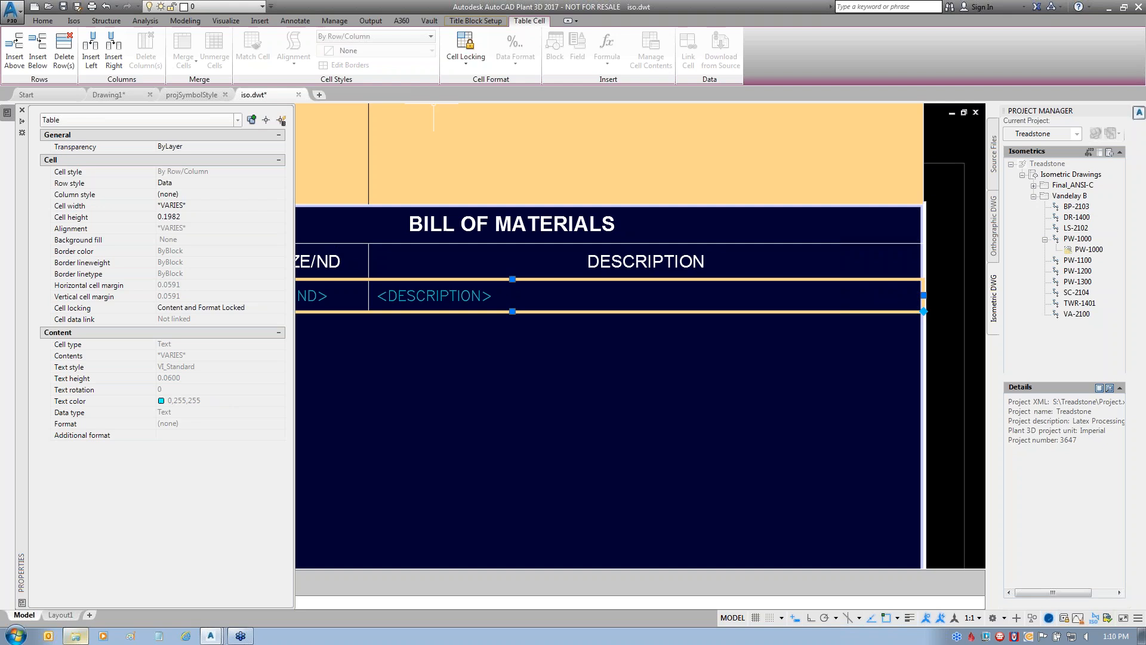
click(460, 60)
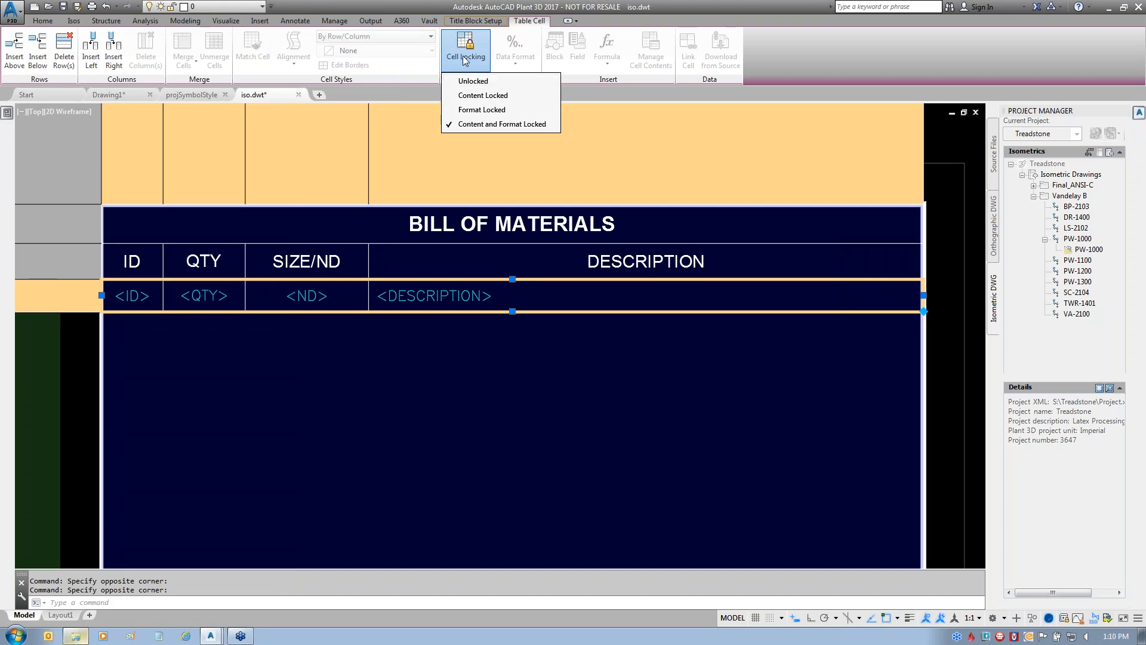
click(471, 82)
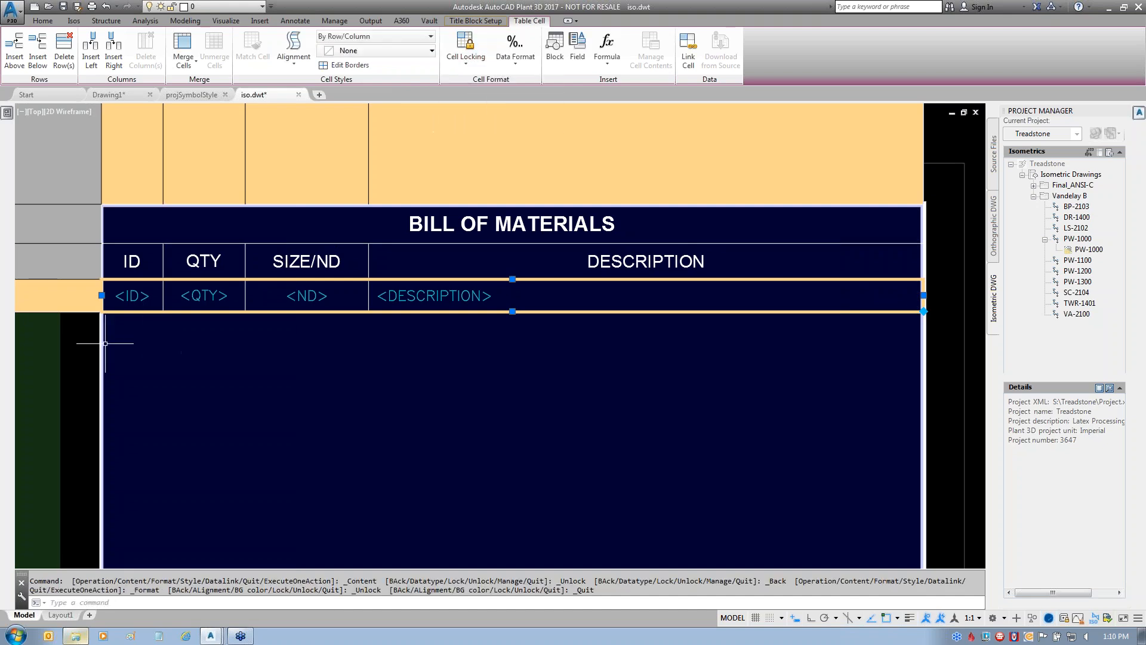
- Change the data row's placeholder text color to white and set its cells back to Content and Format Locked
click(183, 403)
click(263, 401)
click(209, 414)
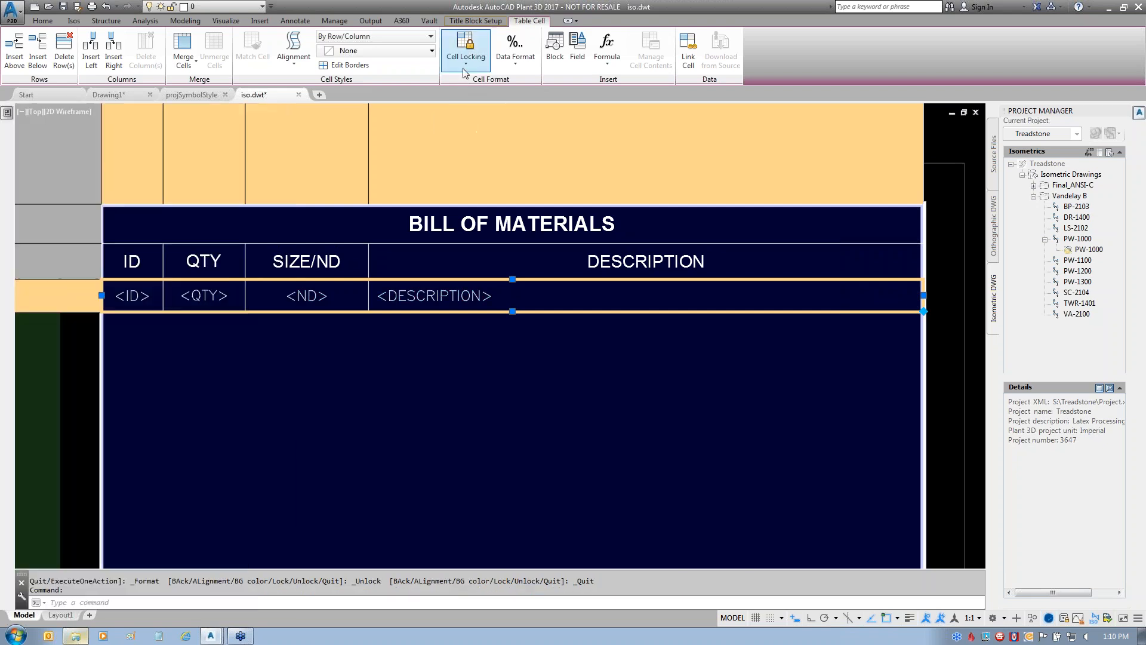
click(465, 60)
click(500, 124)
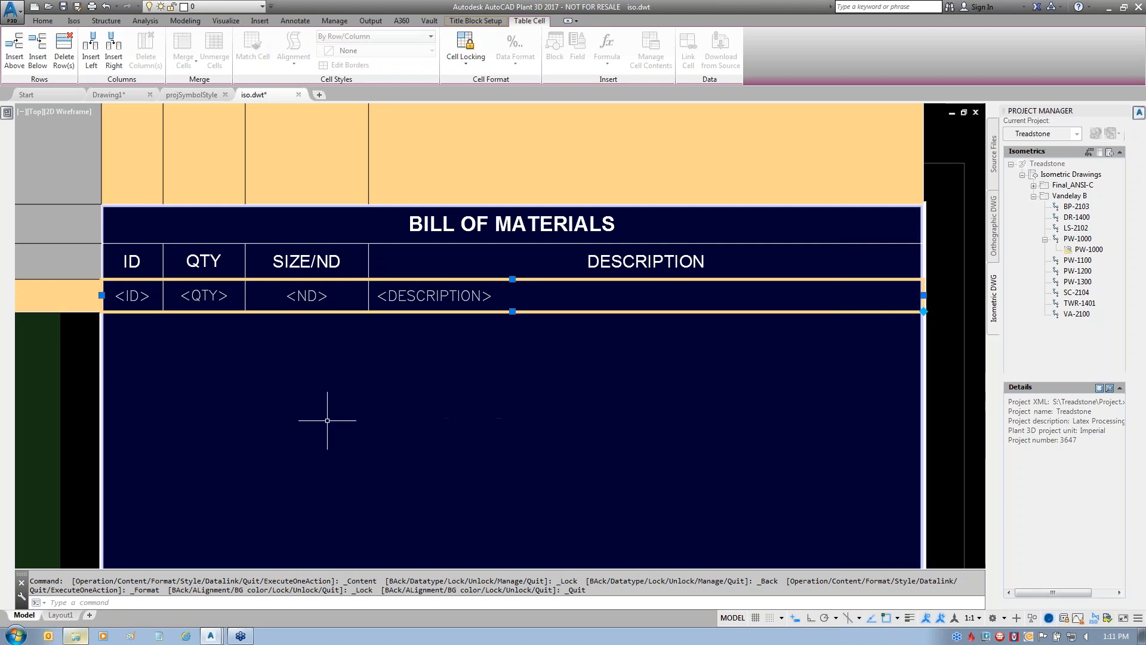
- Place a cut piece list table area 4 units wide beside the title block, from the border's lower edge up to the Vandelay logo block's upper edge
key(Escape)
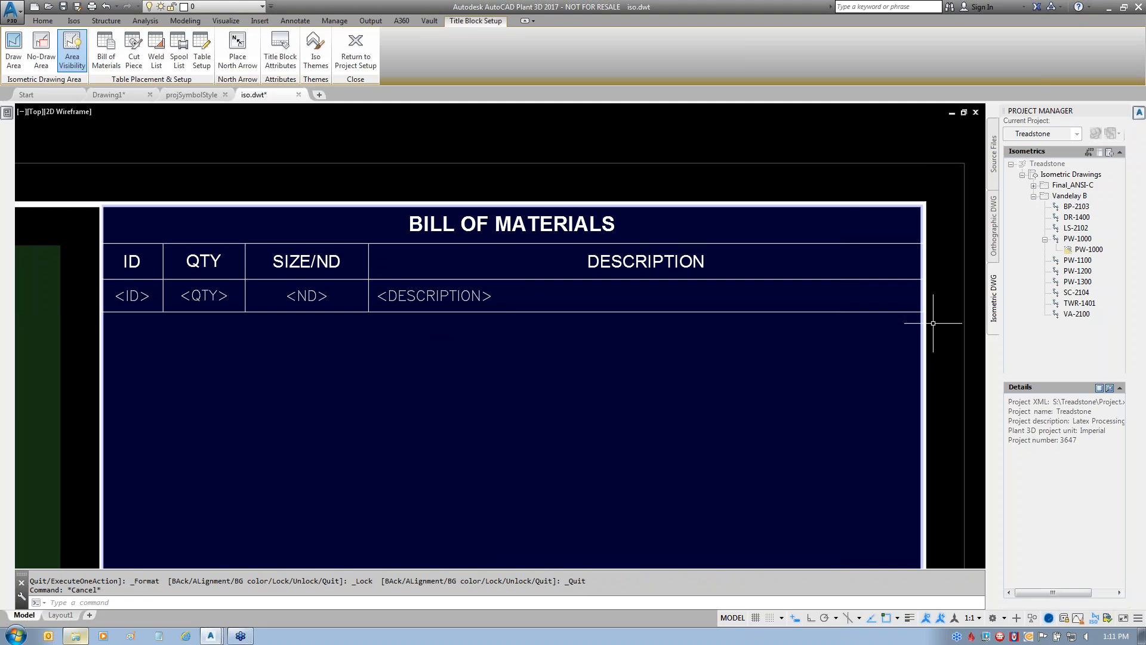
scroll(872, 286, down, 4)
middle_drag(745, 384, 746, 279)
scroll(738, 329, down, 2)
middle_drag(758, 349, 790, 241)
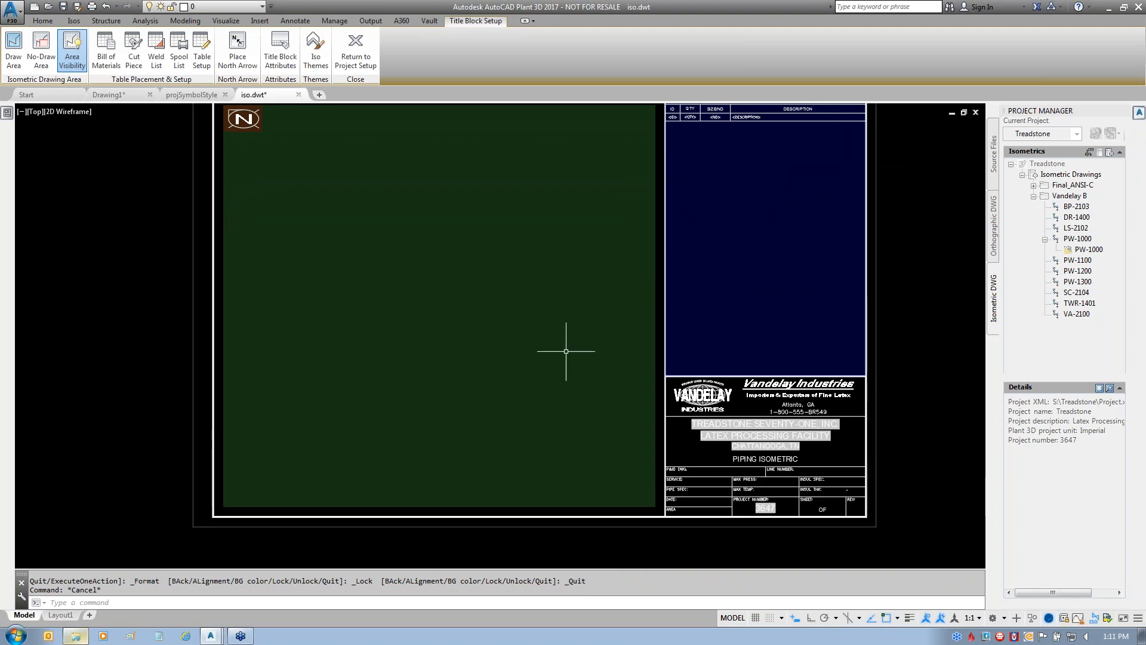
click(135, 47)
click(665, 518)
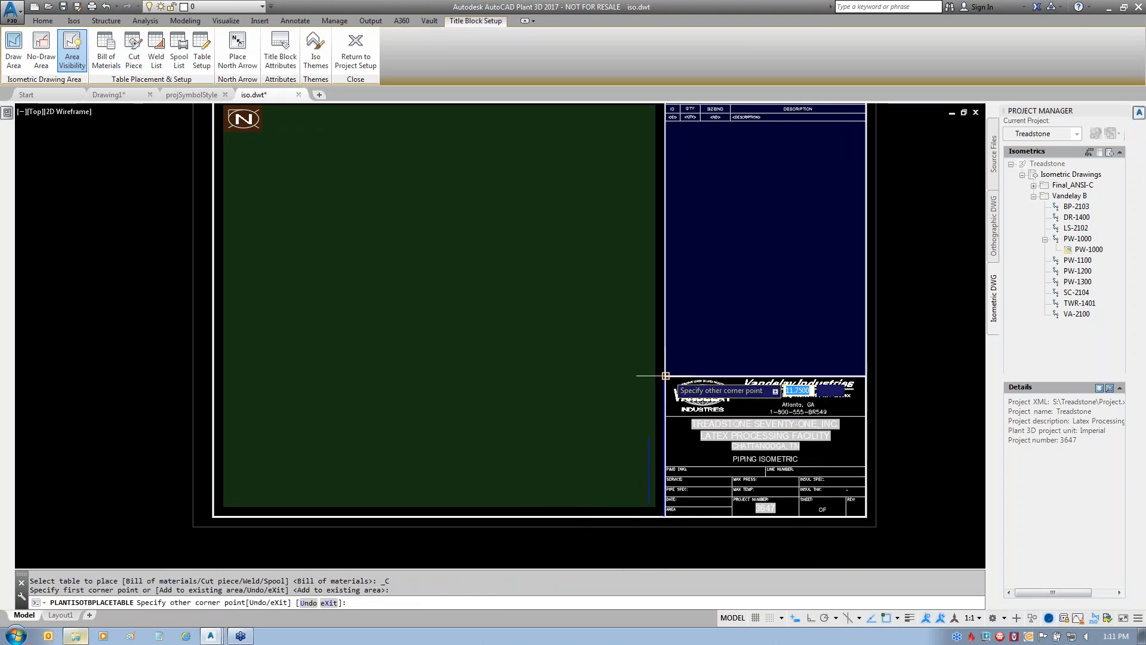
click(573, 376)
scroll(626, 421, up, 3)
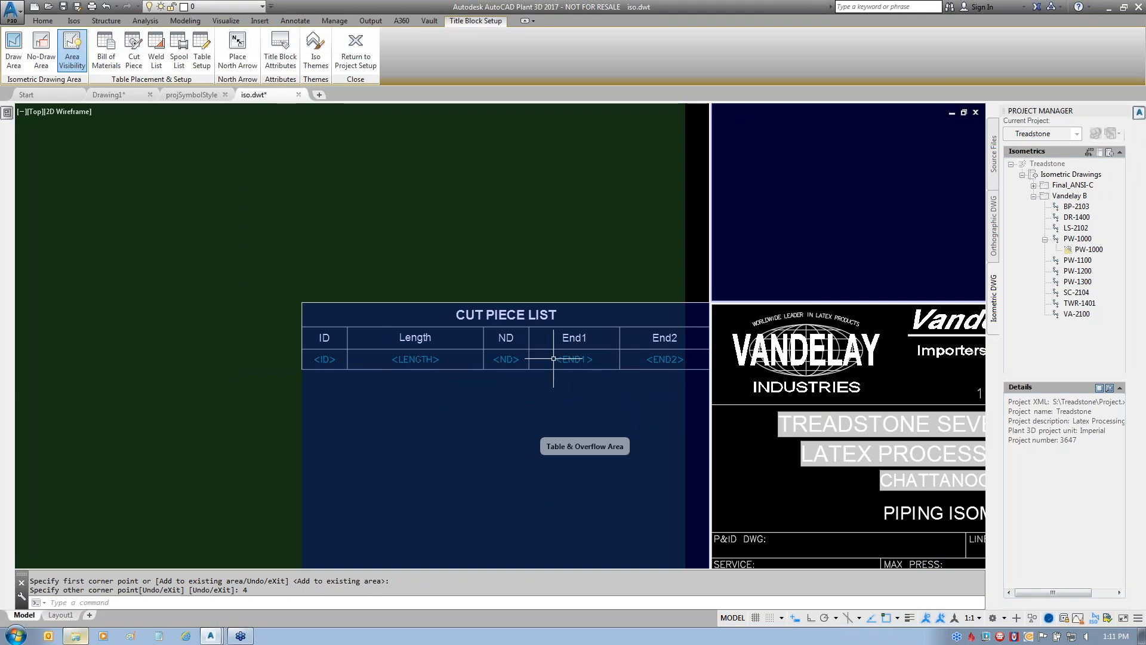
- Unlock the cells of the cut piece list's data row, from the ID placeholder through END2
click(322, 361)
shift+click(688, 358)
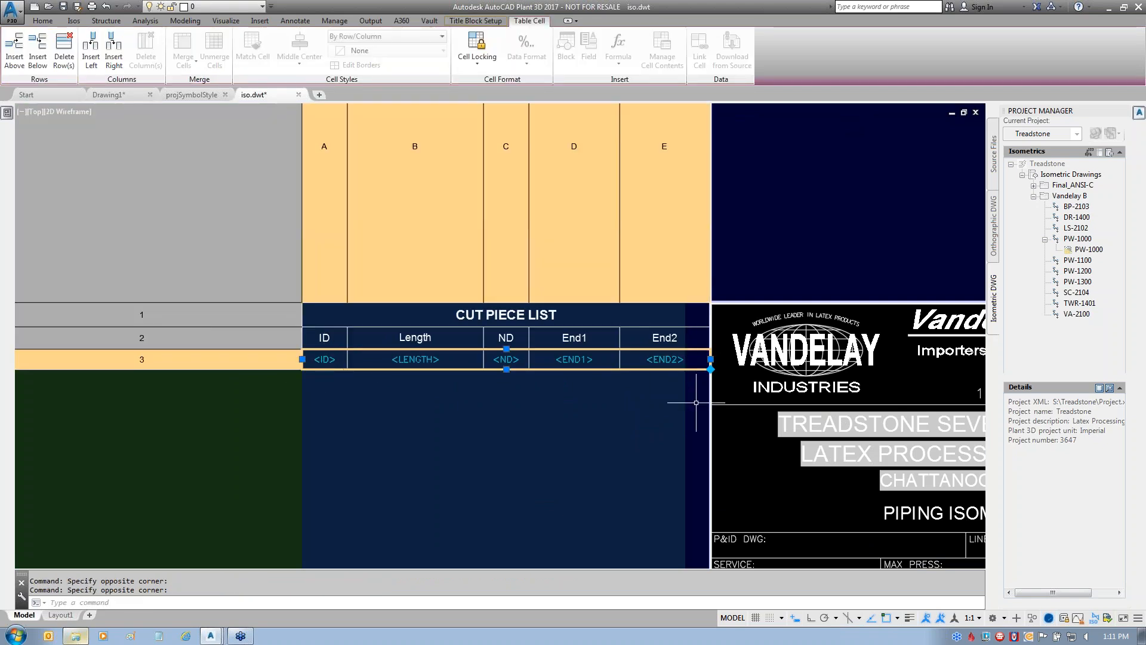
click(477, 57)
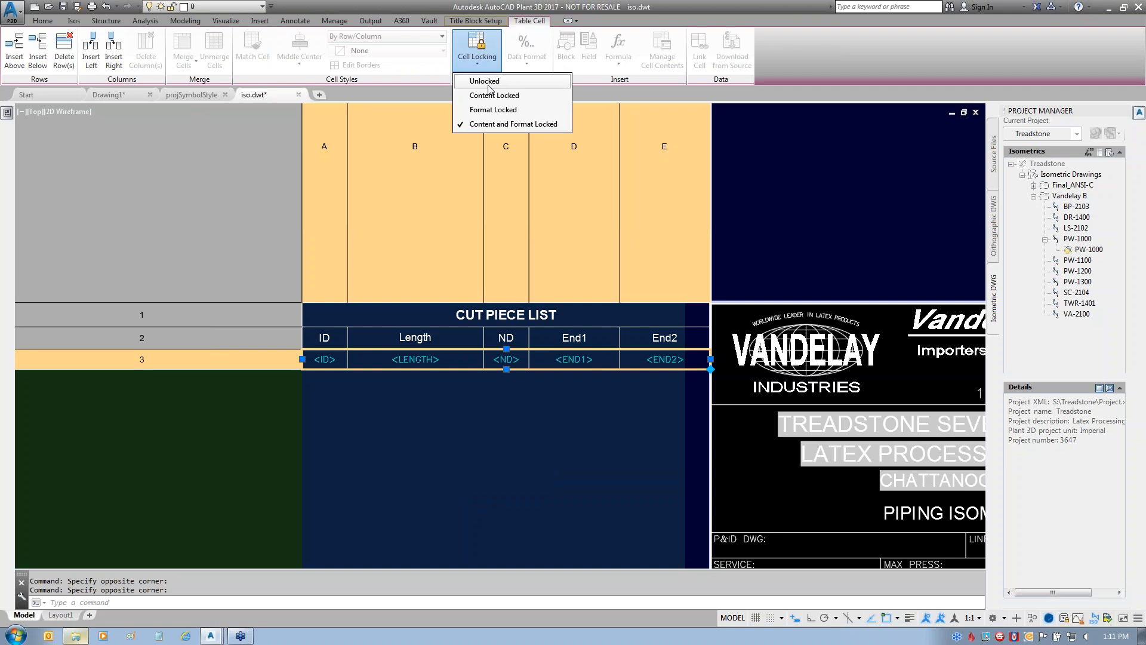
click(488, 85)
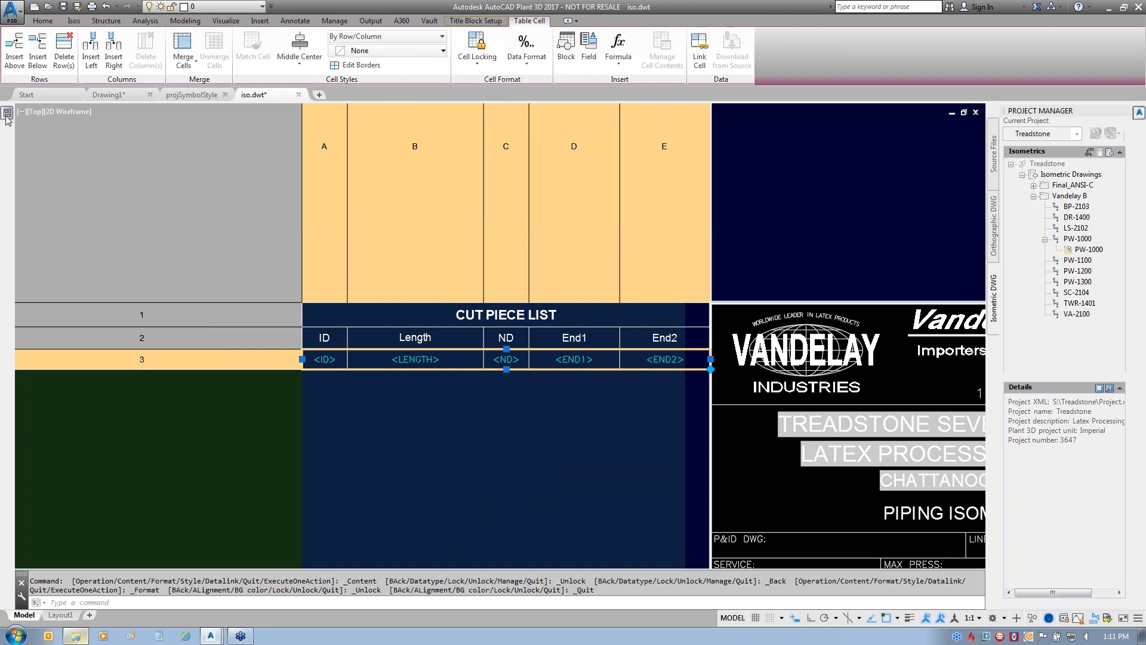
- Change the cut piece data row's text color to White and set its cells back to Content and Format Locked
key(ctrl+1)
click(223, 402)
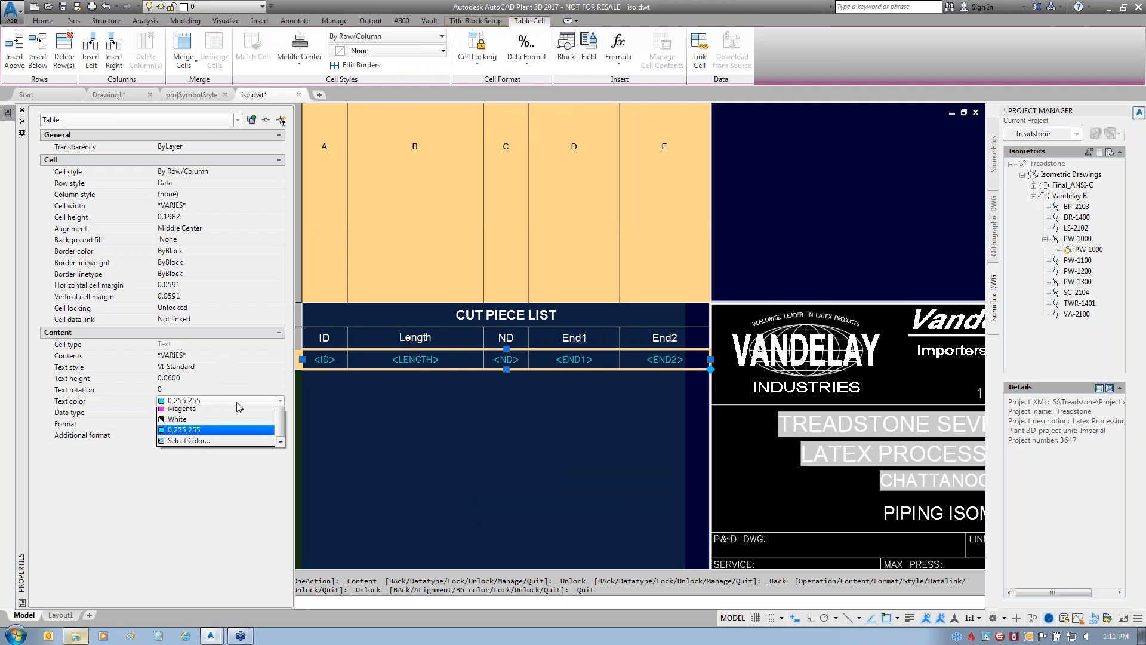
click(208, 414)
key(ctrl+1)
click(477, 55)
click(495, 122)
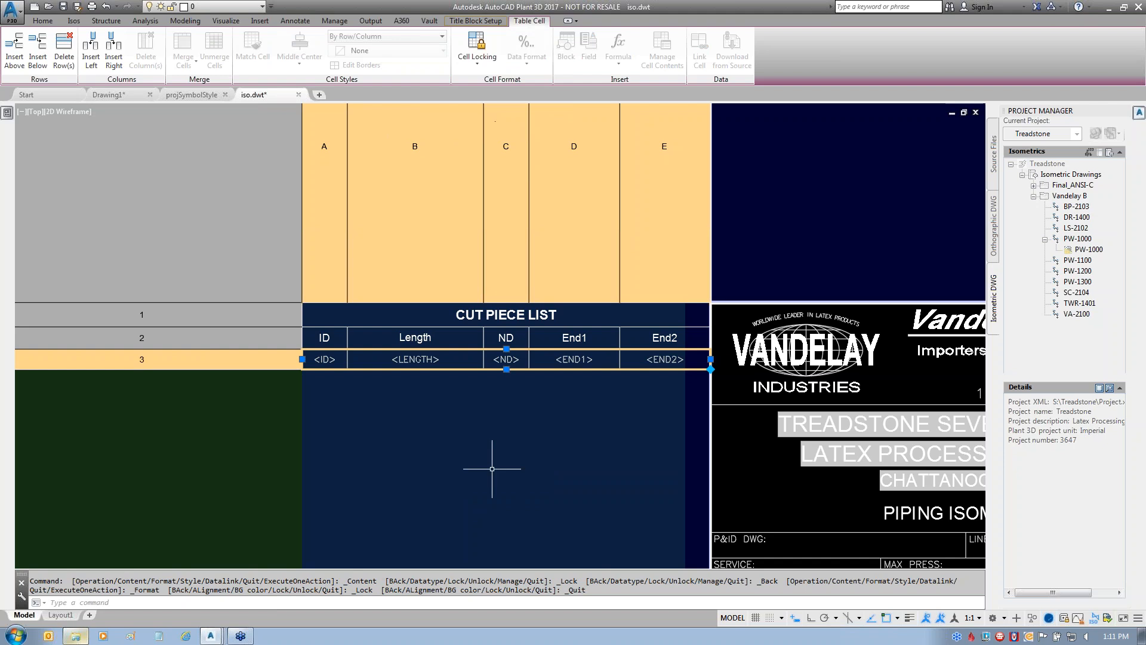
key(Escape)
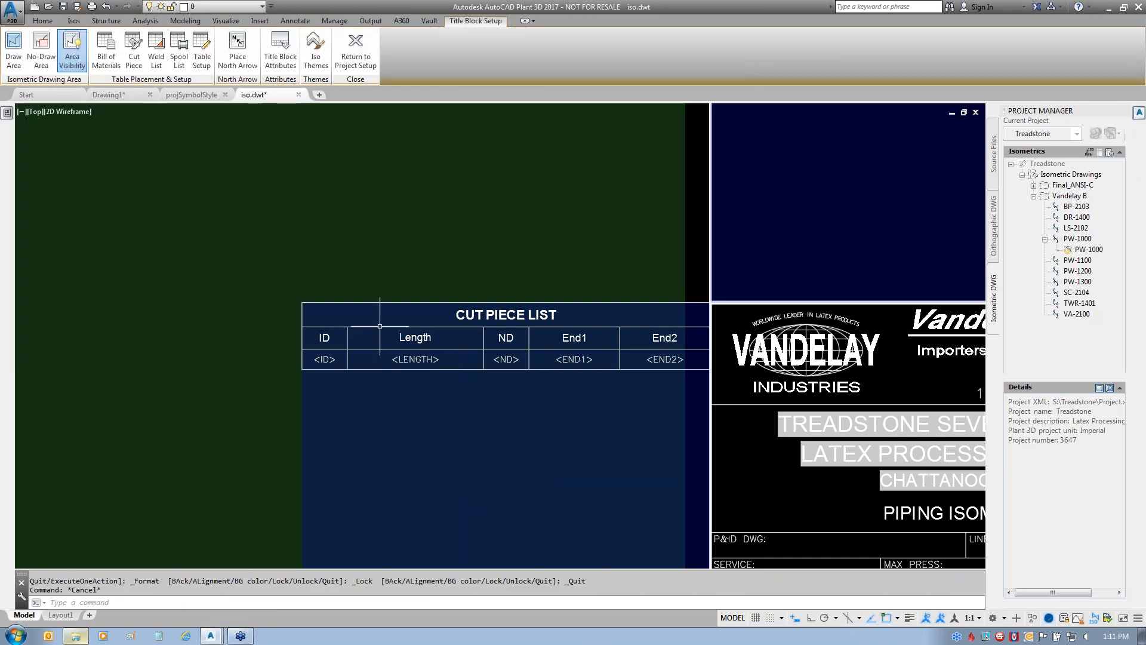
- Set the cut piece list table's direction to Up
click(380, 318)
mouse_move(3, 134)
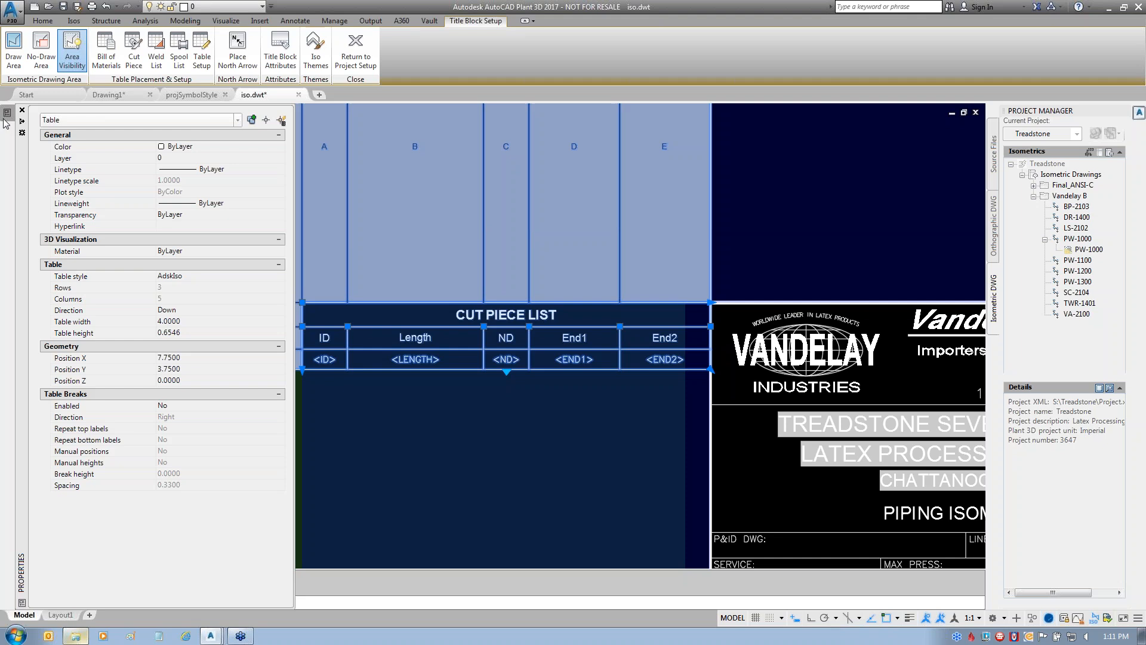
click(188, 310)
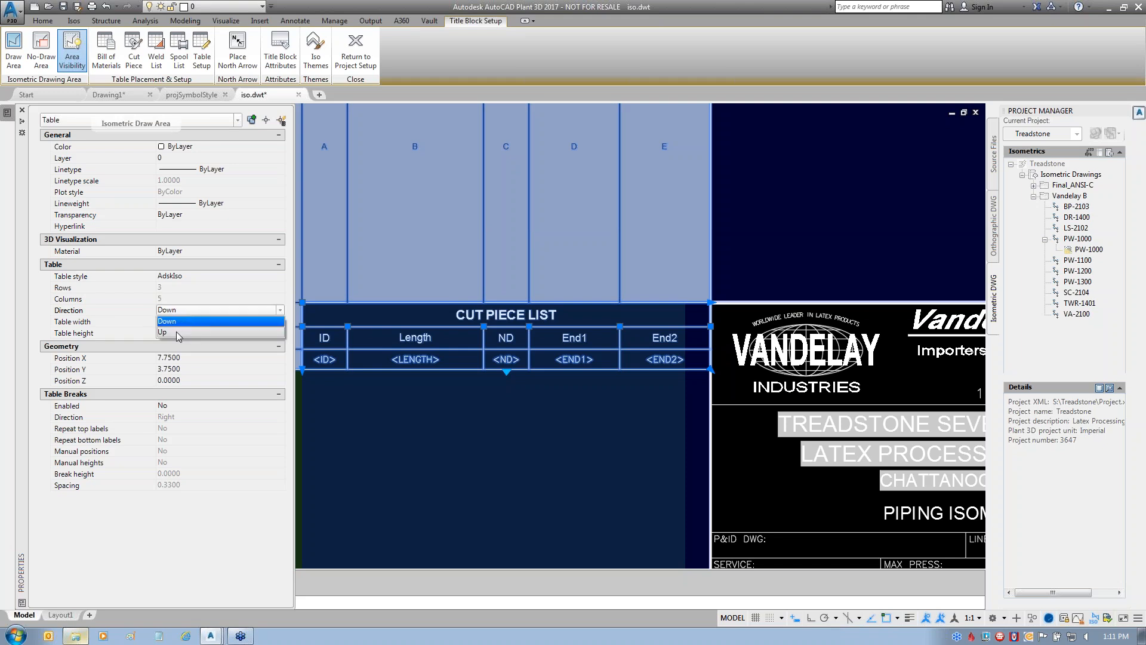
click(161, 332)
key(Escape)
scroll(584, 303, down, 4)
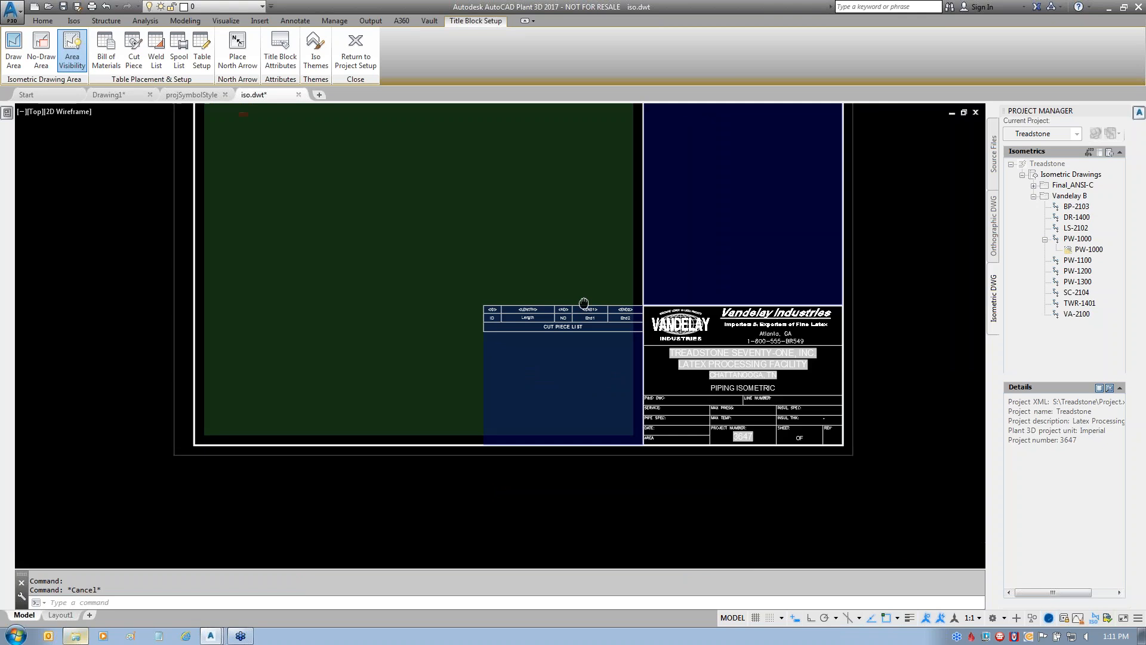
middle_drag(584, 303, 567, 269)
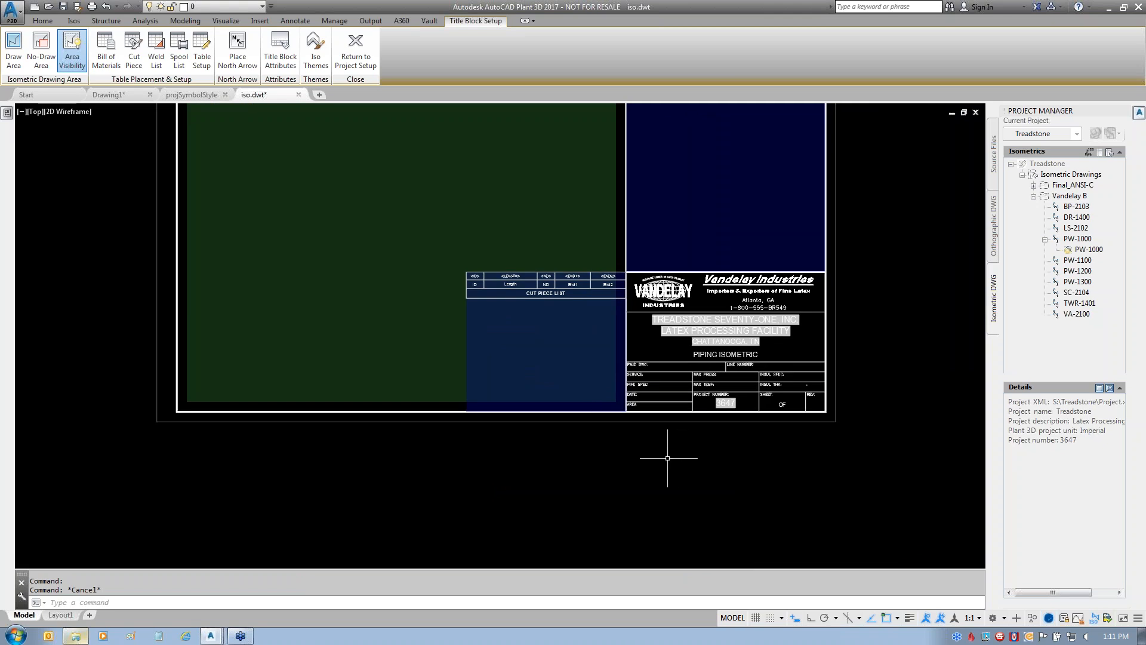
- Measure the heights of the title block's AREA and DATE rows
scroll(667, 458, up, 3)
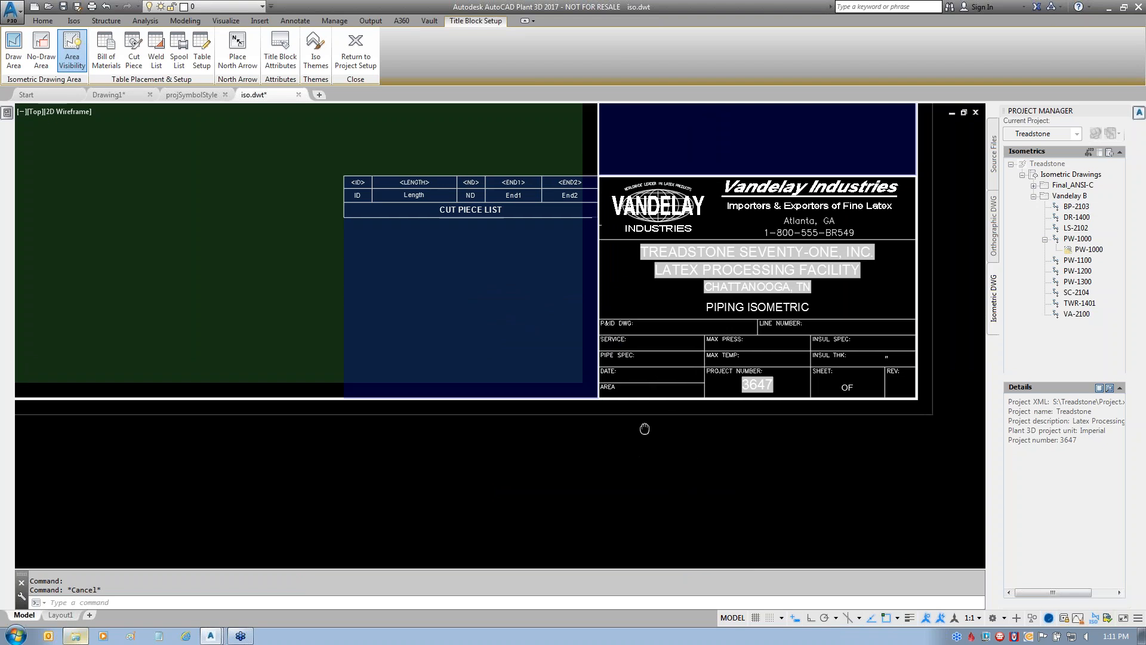
scroll(565, 526, up, 1)
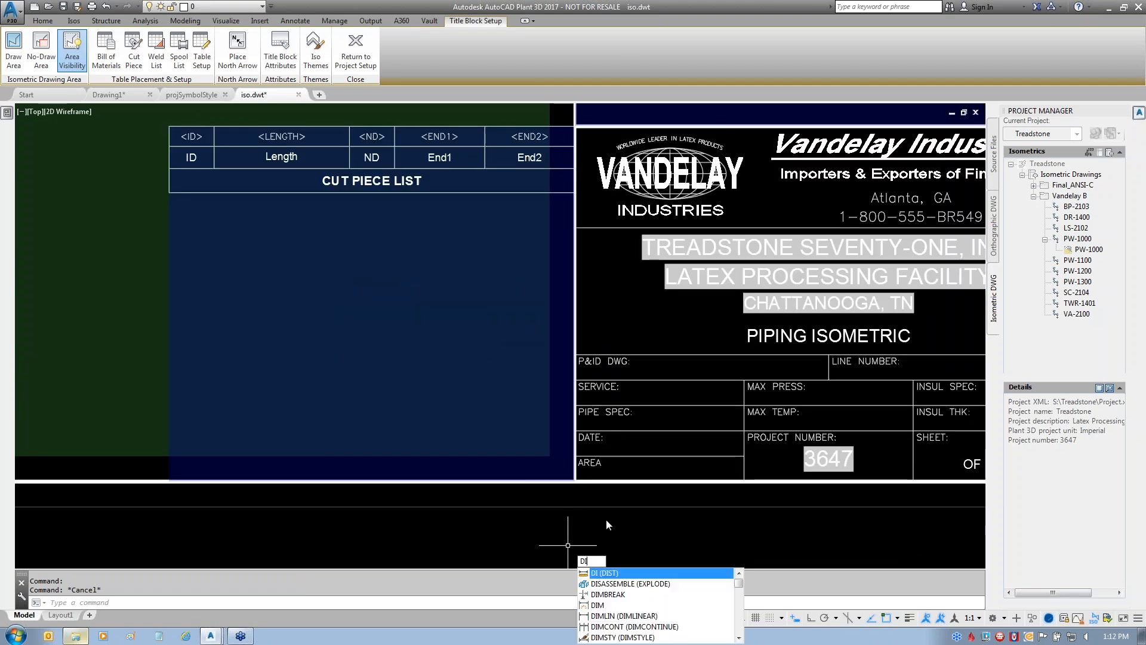
key(Return)
click(545, 457)
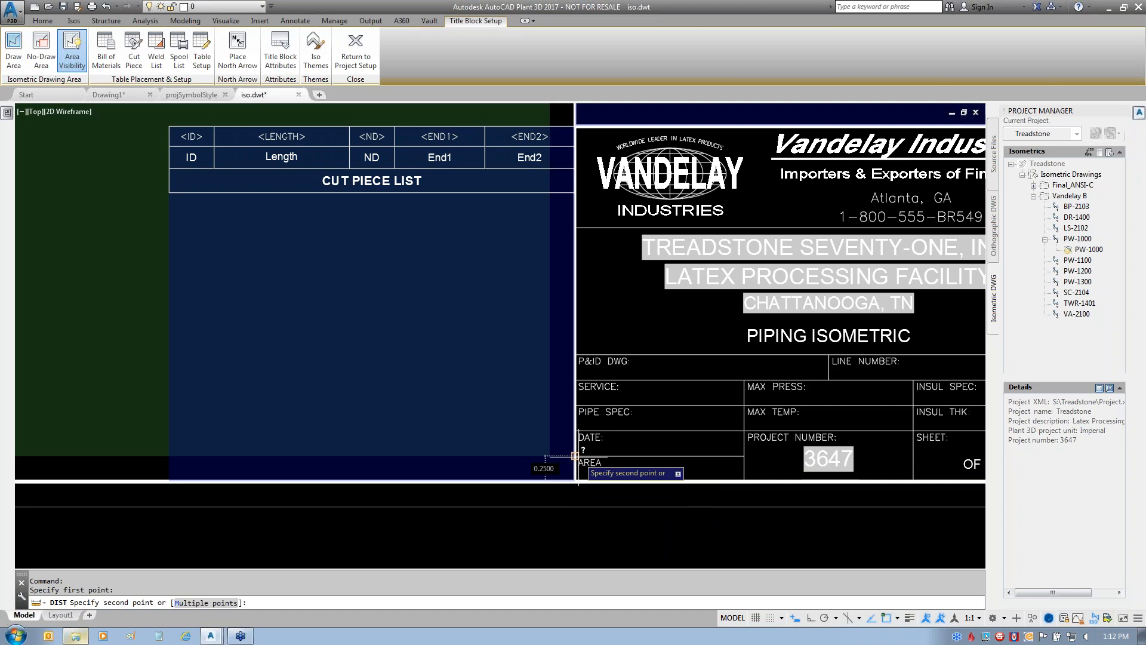
click(575, 455)
key(Return)
click(575, 456)
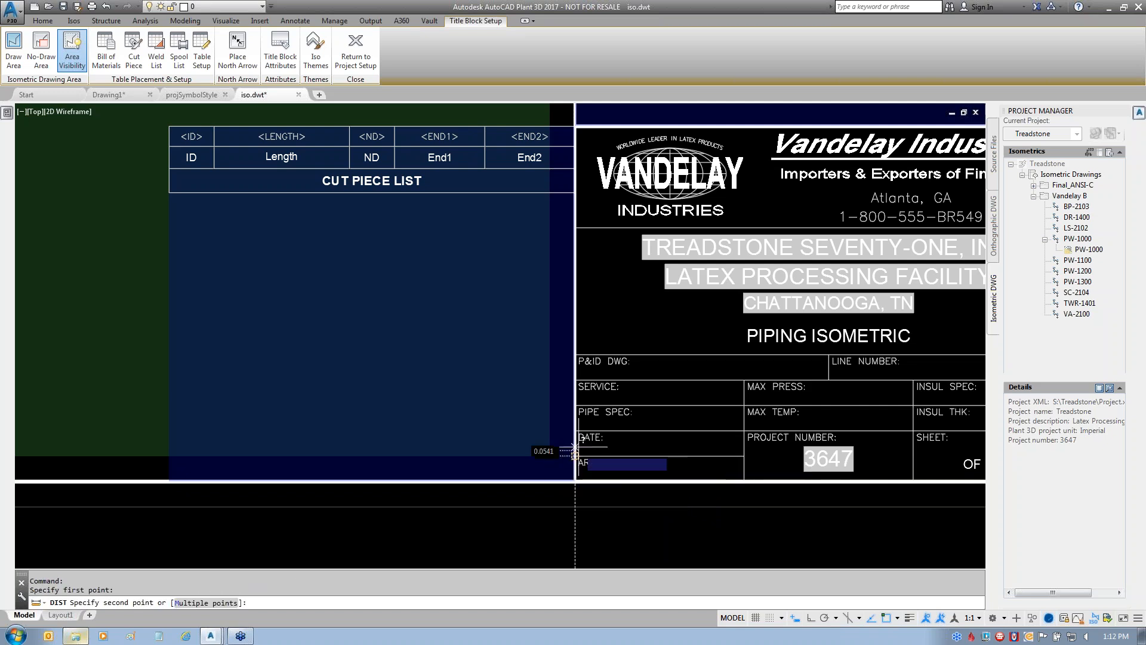
click(575, 430)
middle_drag(614, 413, 609, 532)
middle_drag(640, 419, 646, 390)
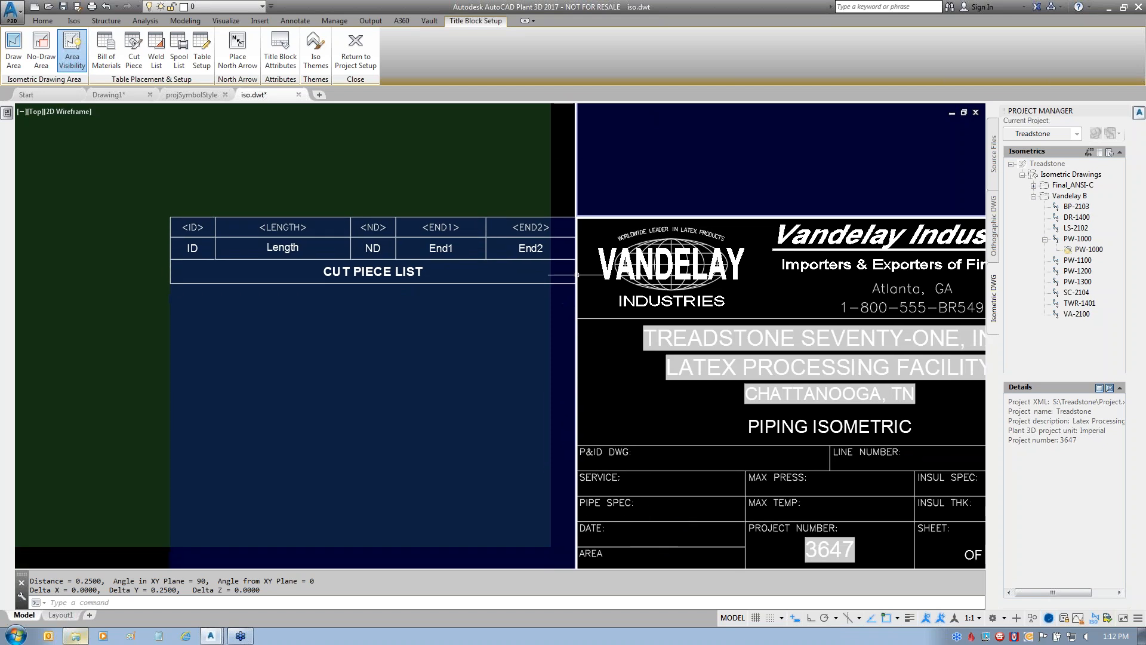
- Set the cell height of the CUT PIECE LIST title row to 0.25, matching the title block's rows
click(563, 282)
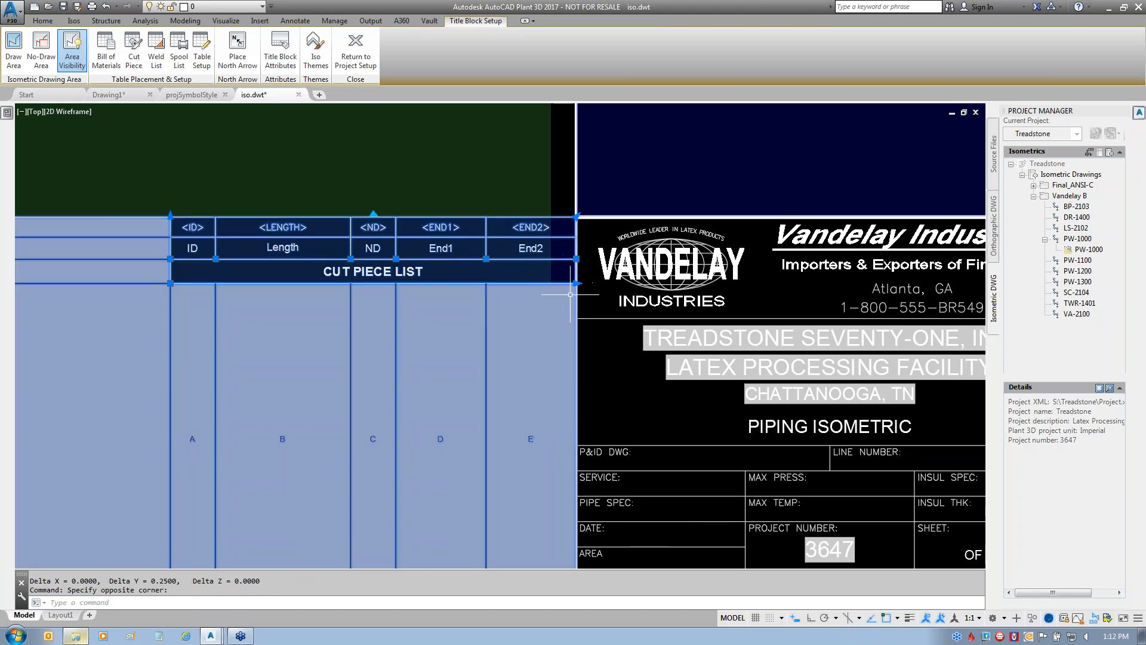
mouse_move(2, 115)
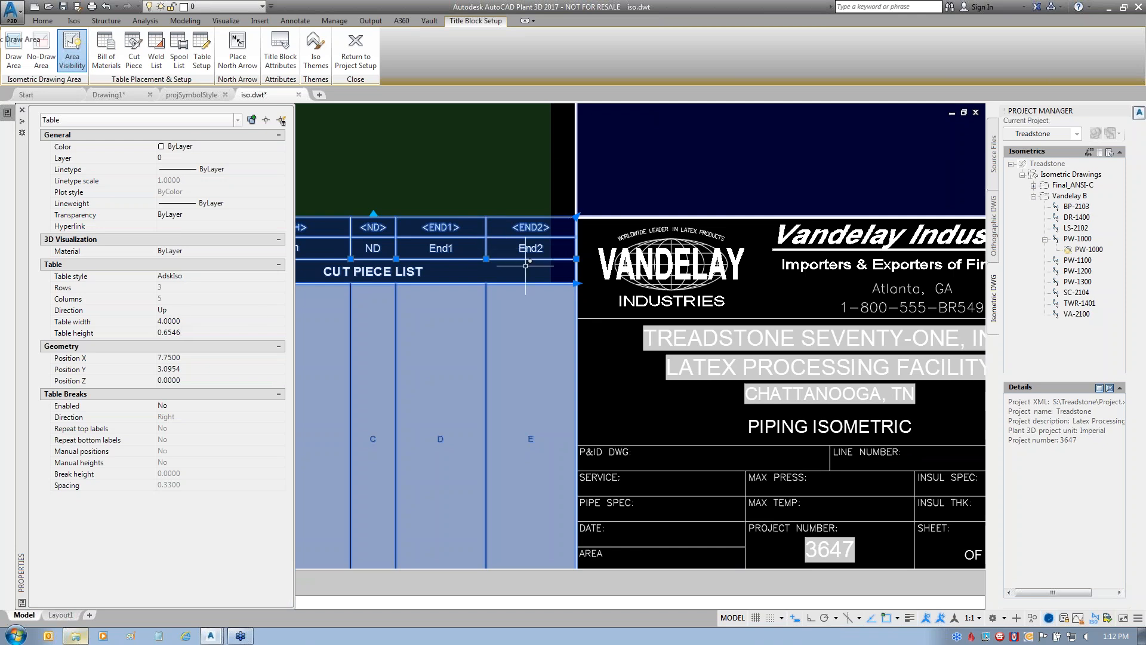
click(558, 272)
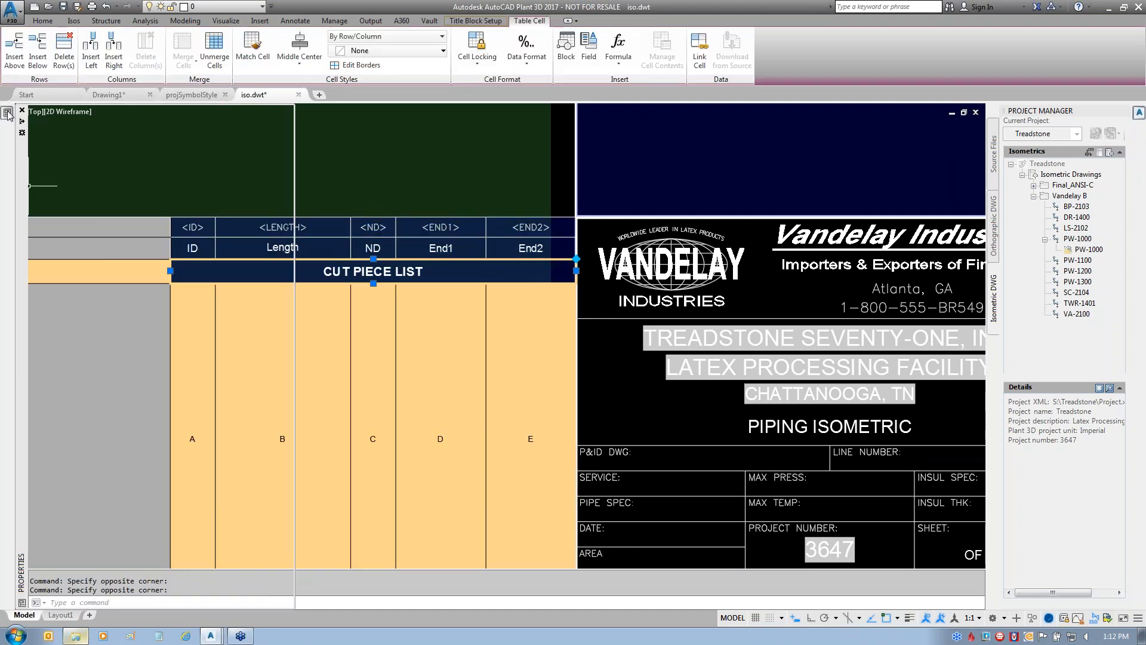
mouse_move(3, 160)
click(197, 217)
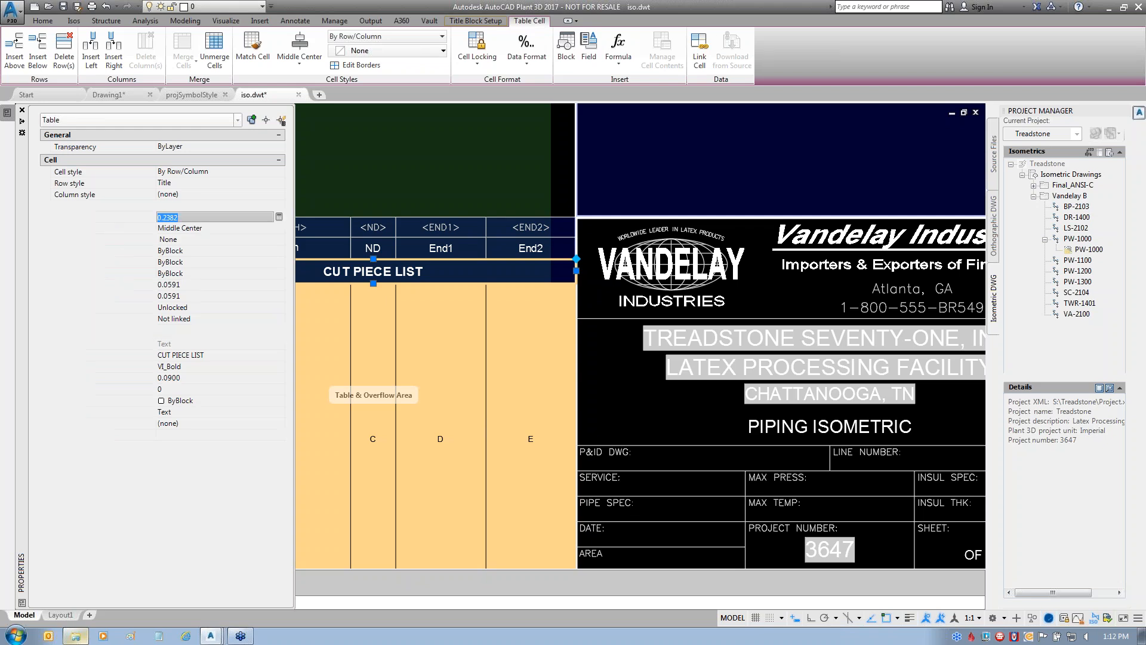
key(Return)
key(Escape)
- Set the cell height of the cut piece list's header row, containing ID, Length, ND, End1 and End2, to 0.25
click(564, 249)
mouse_move(6, 113)
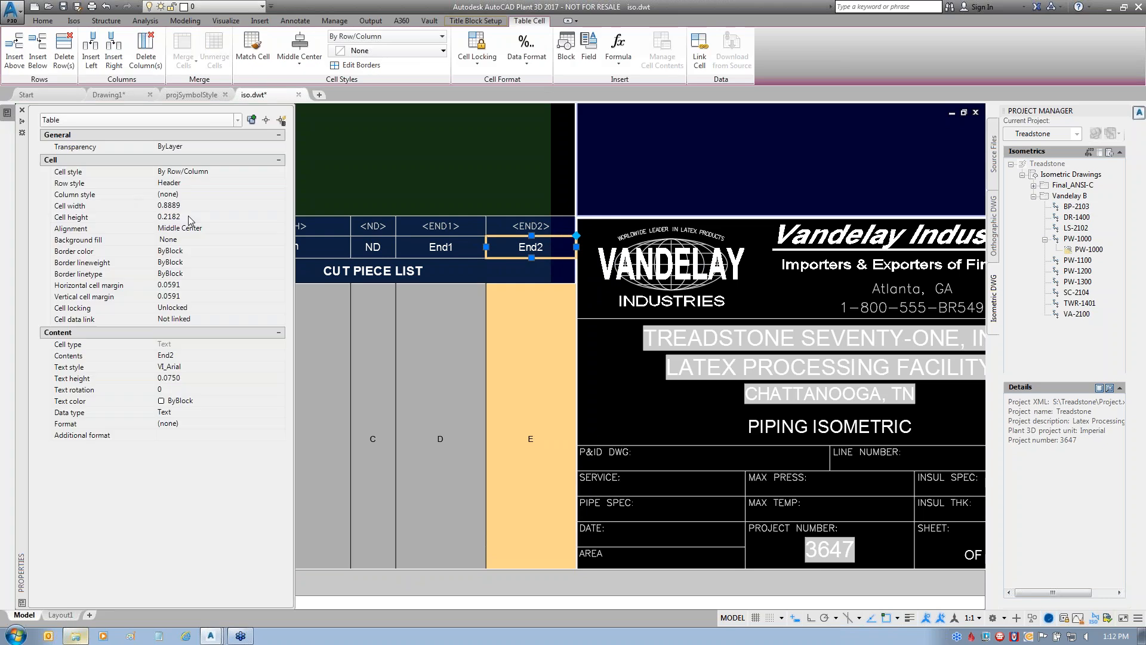
click(189, 217)
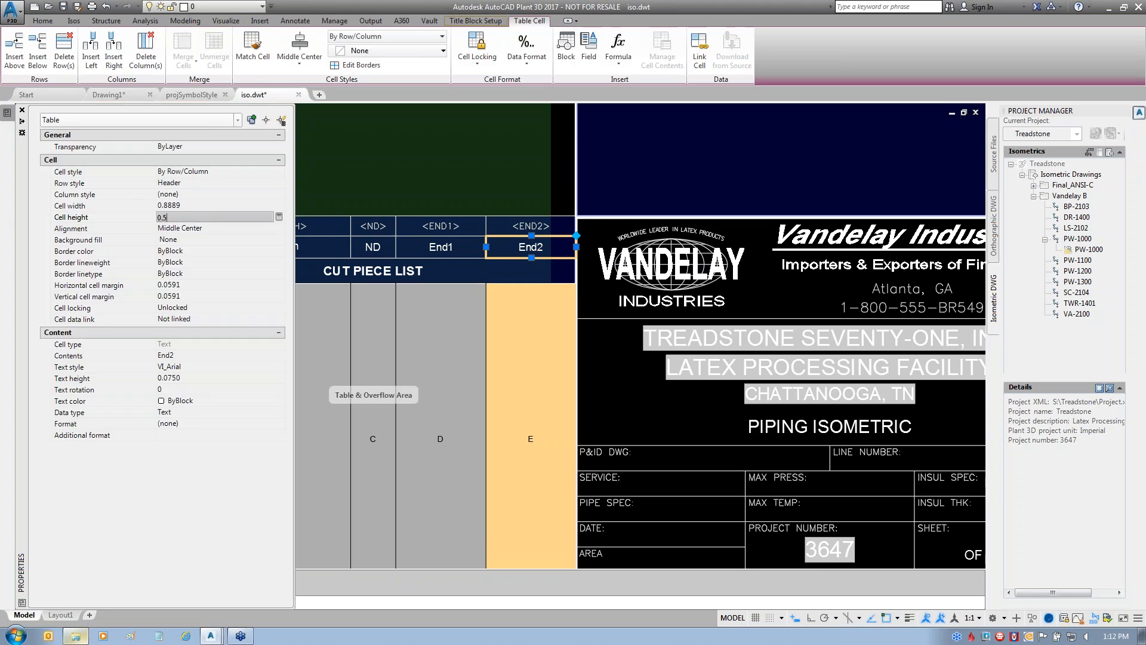
key(Return)
key(Escape)
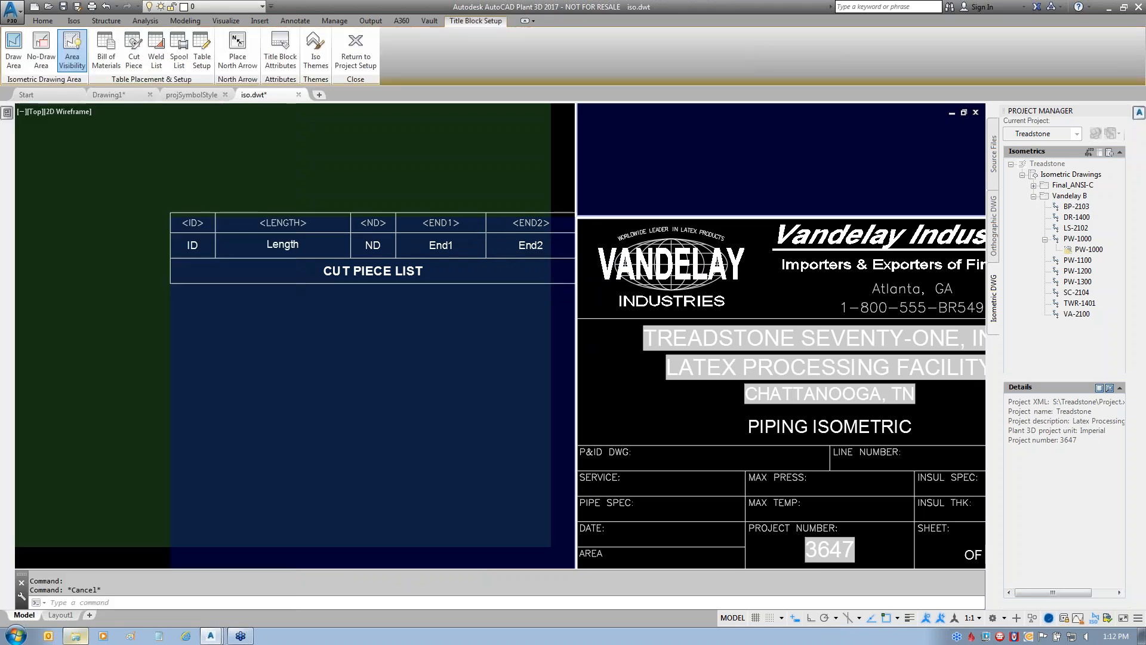
- Set the cell height of the cut piece list's placeholder data row to 0.25
click(530, 223)
mouse_move(8, 117)
click(190, 217)
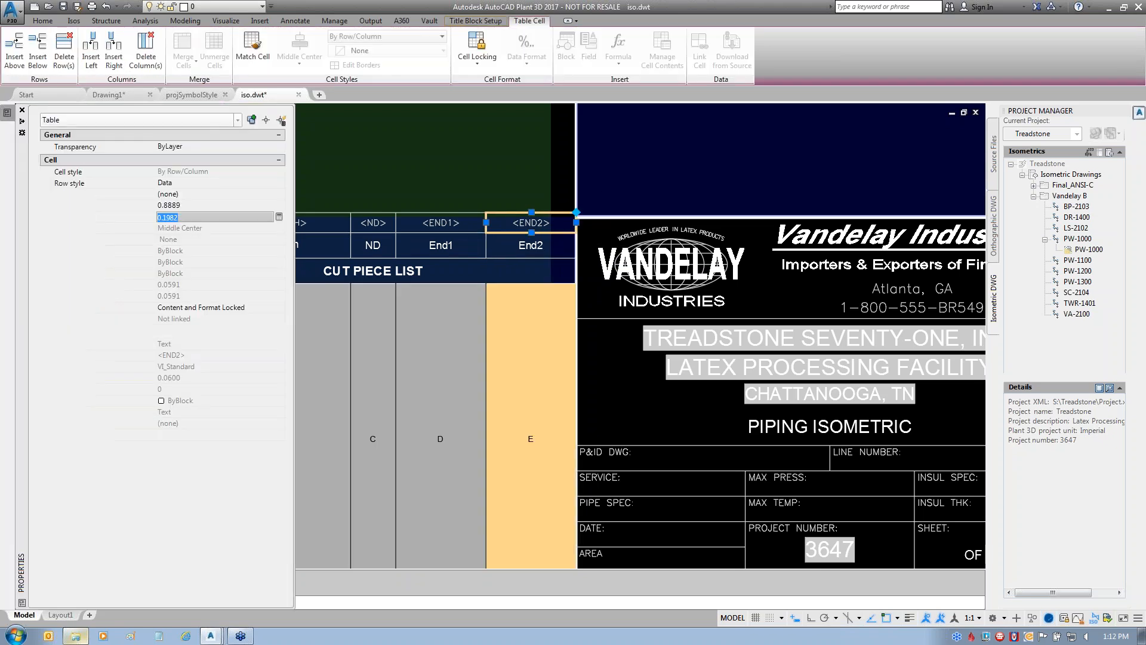
text(0)
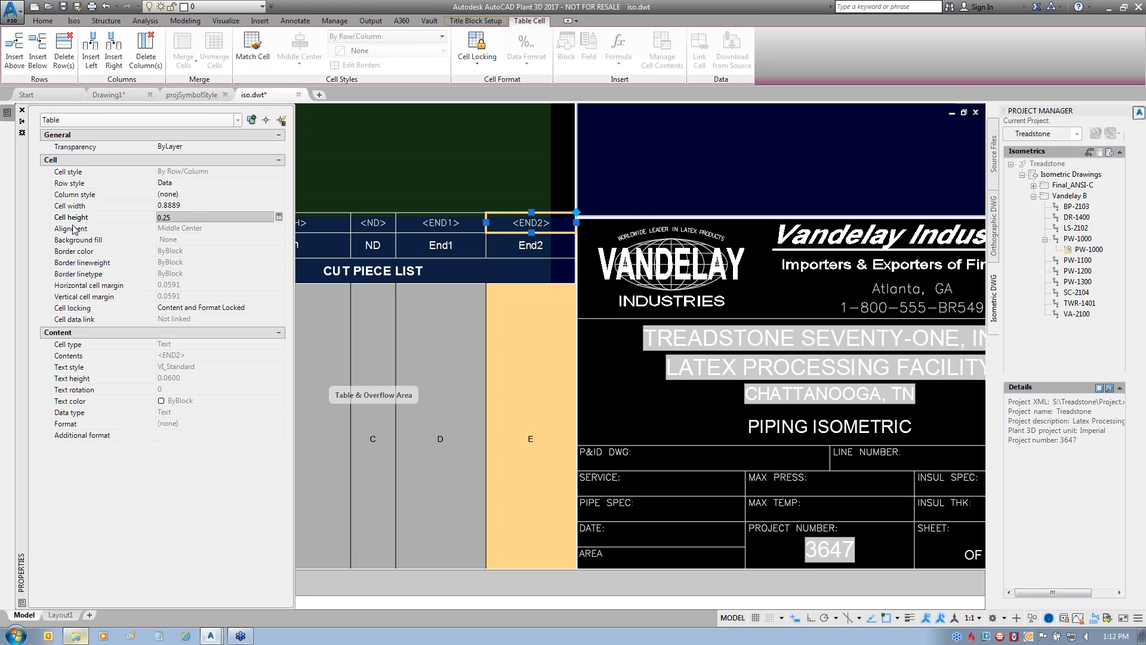
text(.25)
key(Return)
key(Escape)
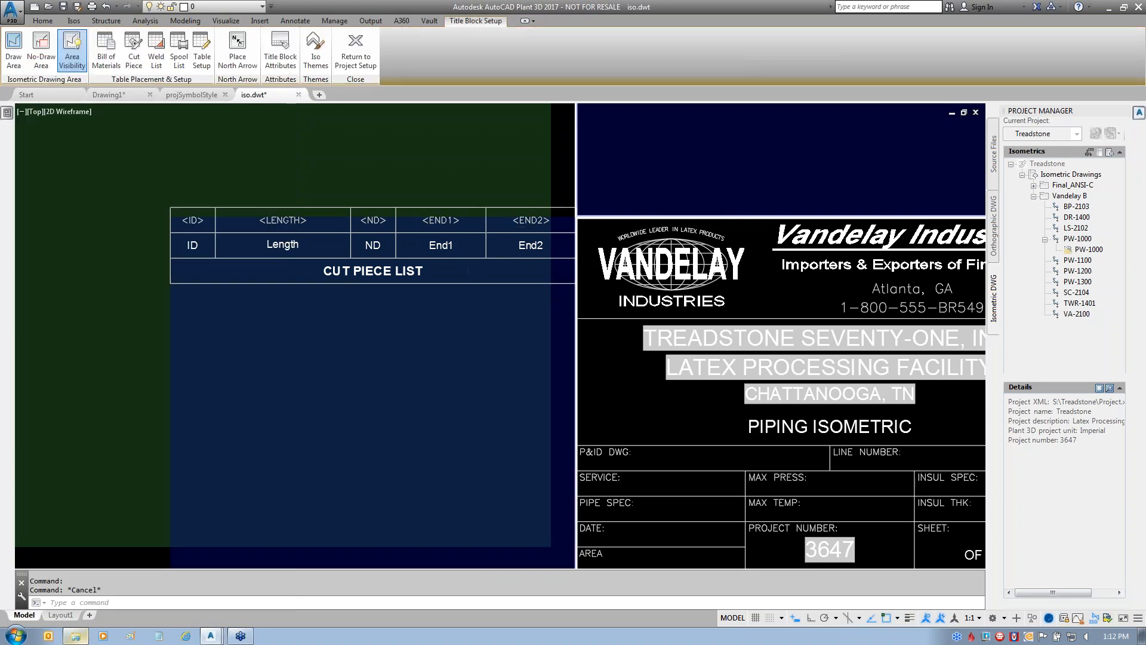
- Add a no-draw area 4 units wide over the cut piece list area, from the title block's lower corner to the logo block's upper edge
scroll(466, 304, down, 2)
middle_drag(465, 257, 451, 189)
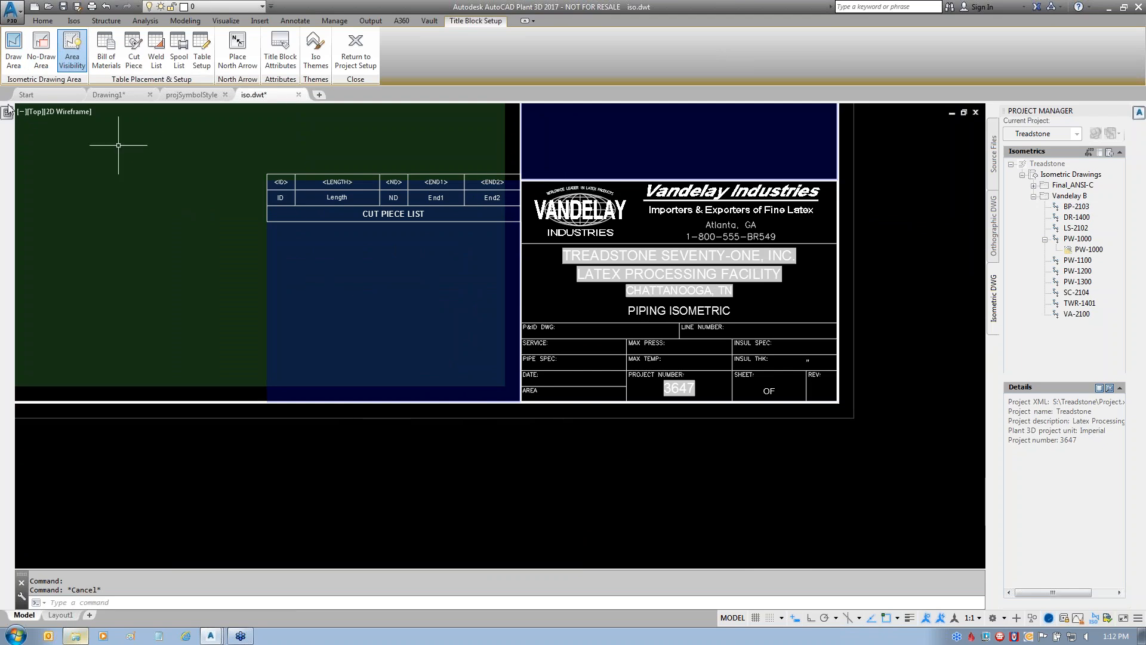
click(41, 50)
click(521, 401)
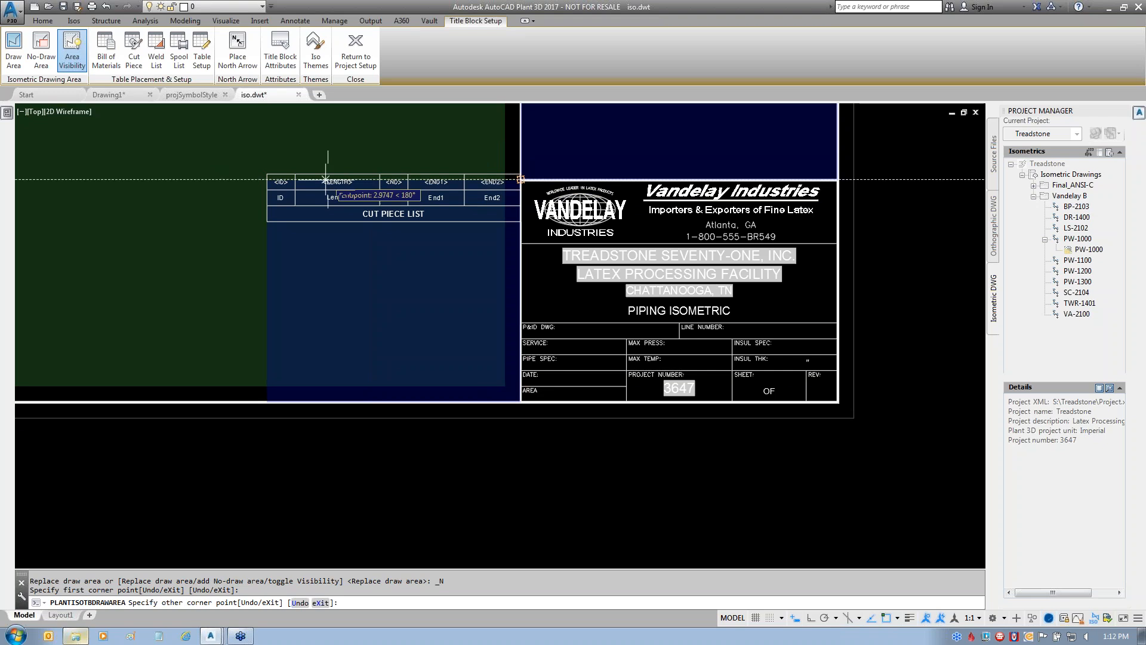
text(4)
key(Return)
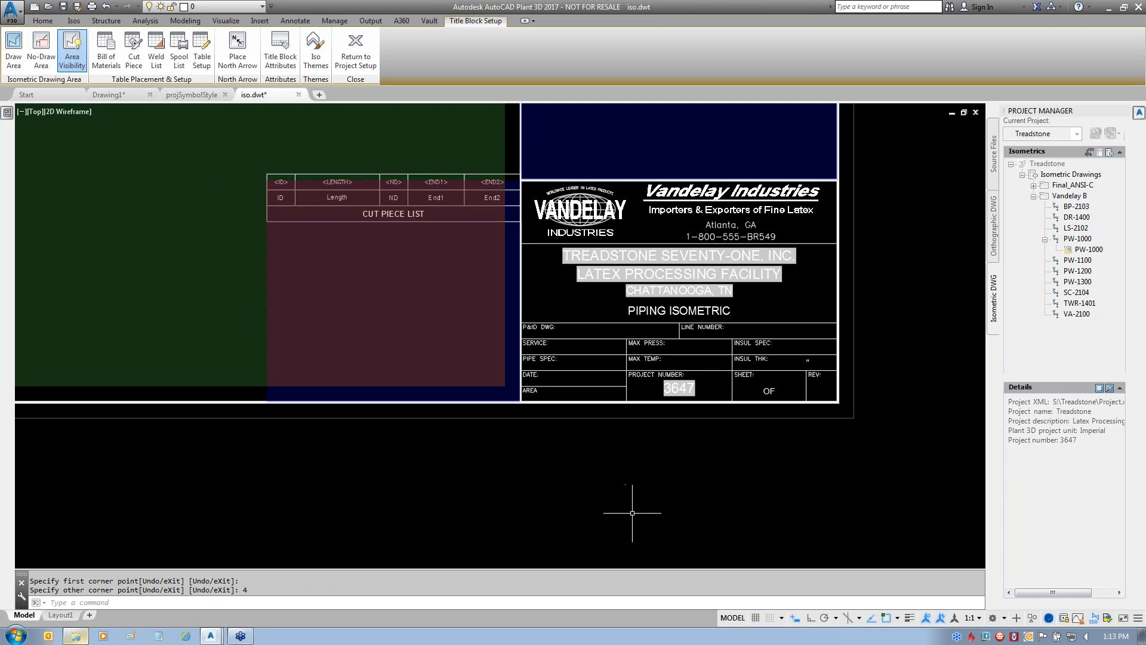
- Return to the project setup and save the title block changes to iso.dwt
text(z)
key(Return)
text(e)
key(Return)
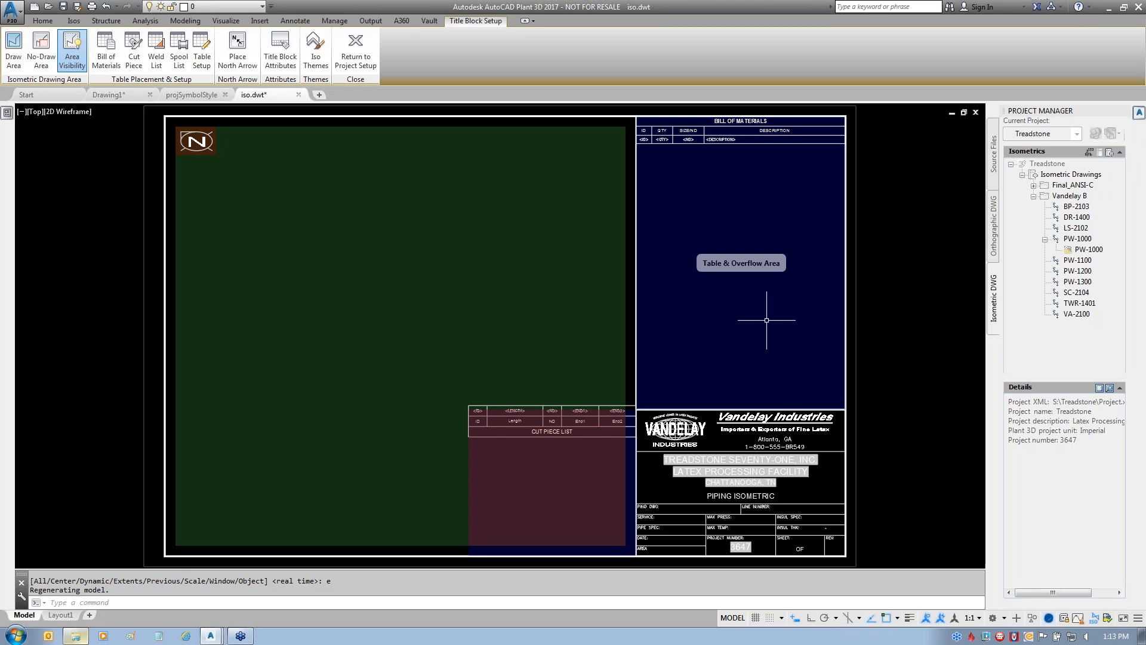
click(361, 58)
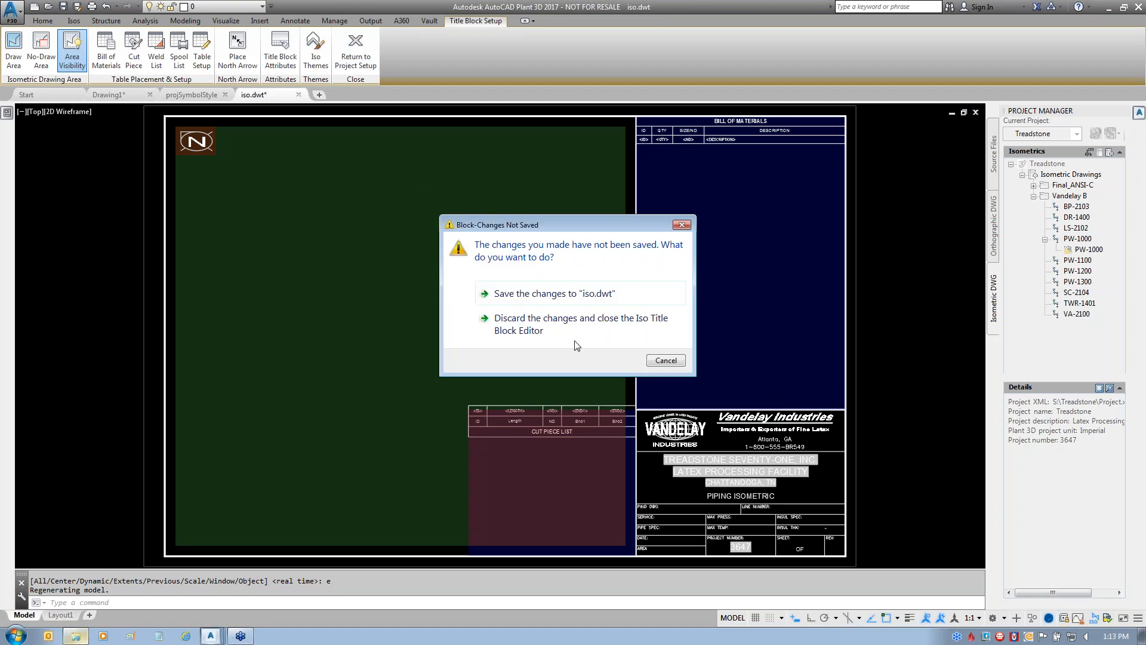
click(529, 294)
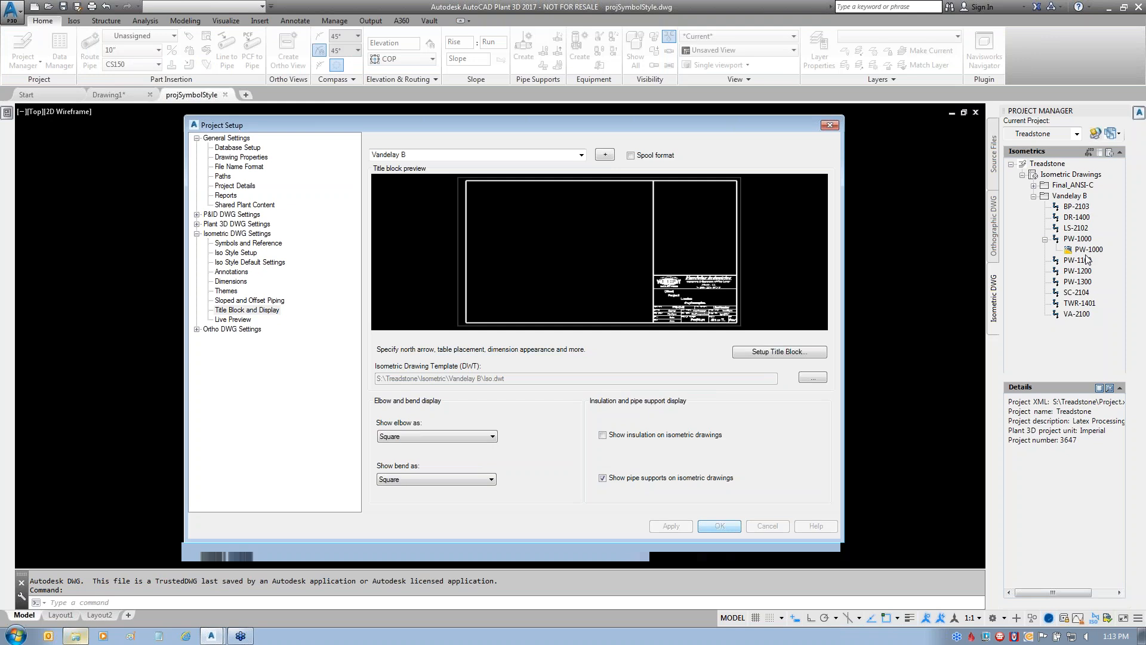
- Delete the existing PW-1000 isometric drawing from the Vandelay B style and generate a new isometric for line PW-1000
key(alt+Tab)
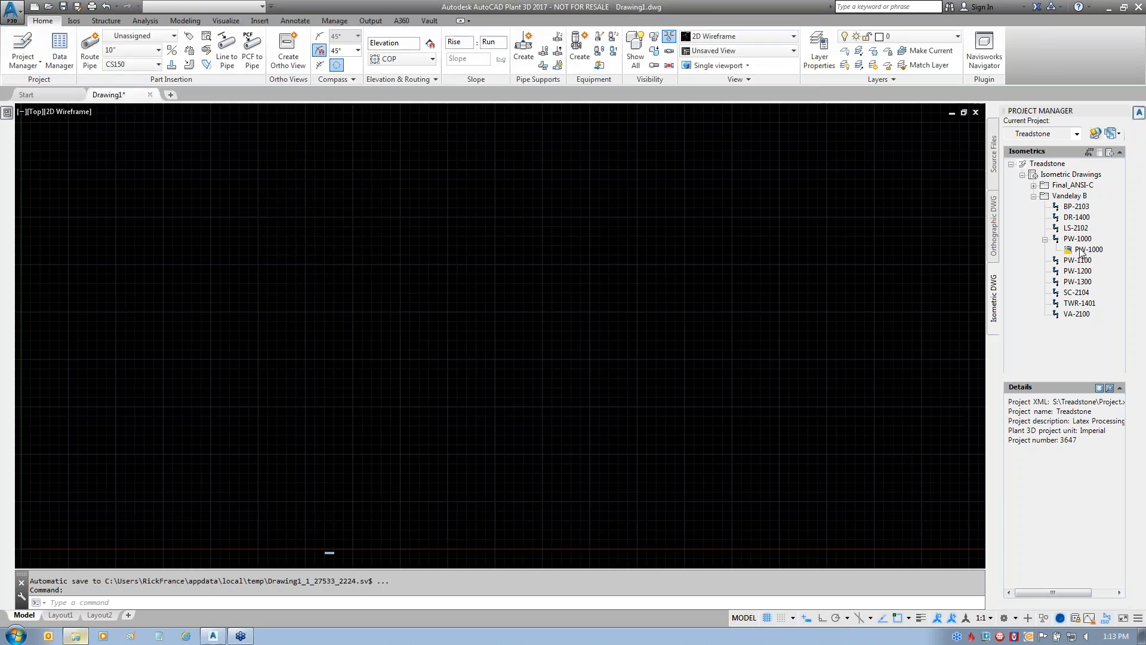
right_click(1088, 250)
click(1094, 306)
click(587, 336)
right_click(1080, 241)
click(1090, 291)
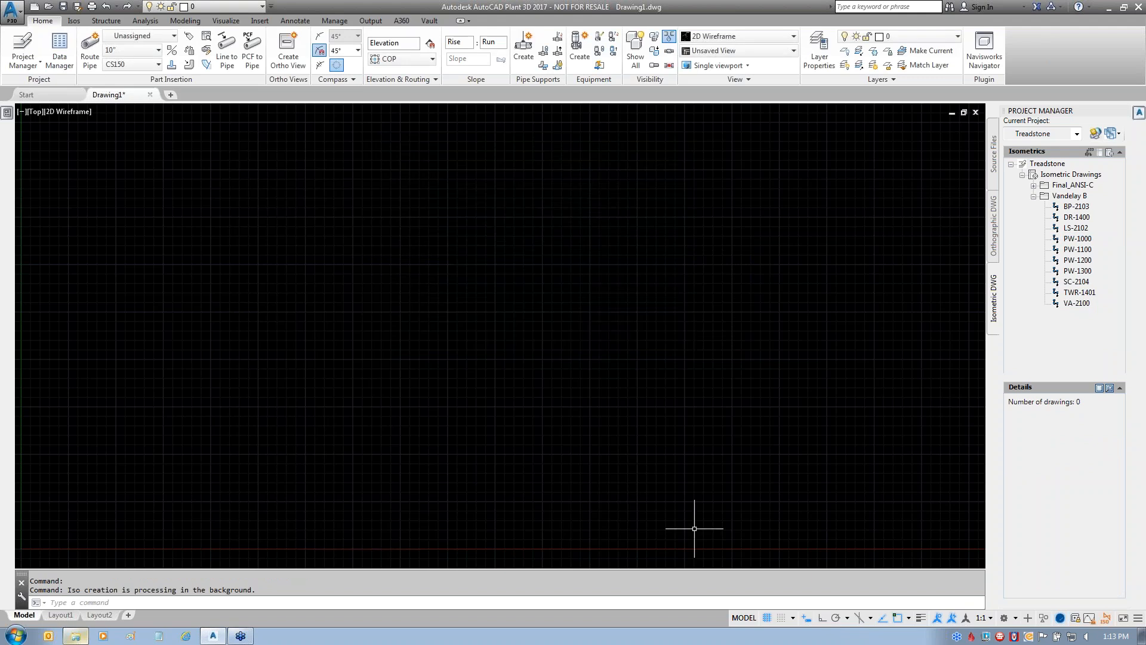
- Open PW-1000-BOM.pdf from the Iso Webcast folder and examine how long descriptions wrap in the bill of materials, then close it
mouse_move(74, 637)
click(76, 637)
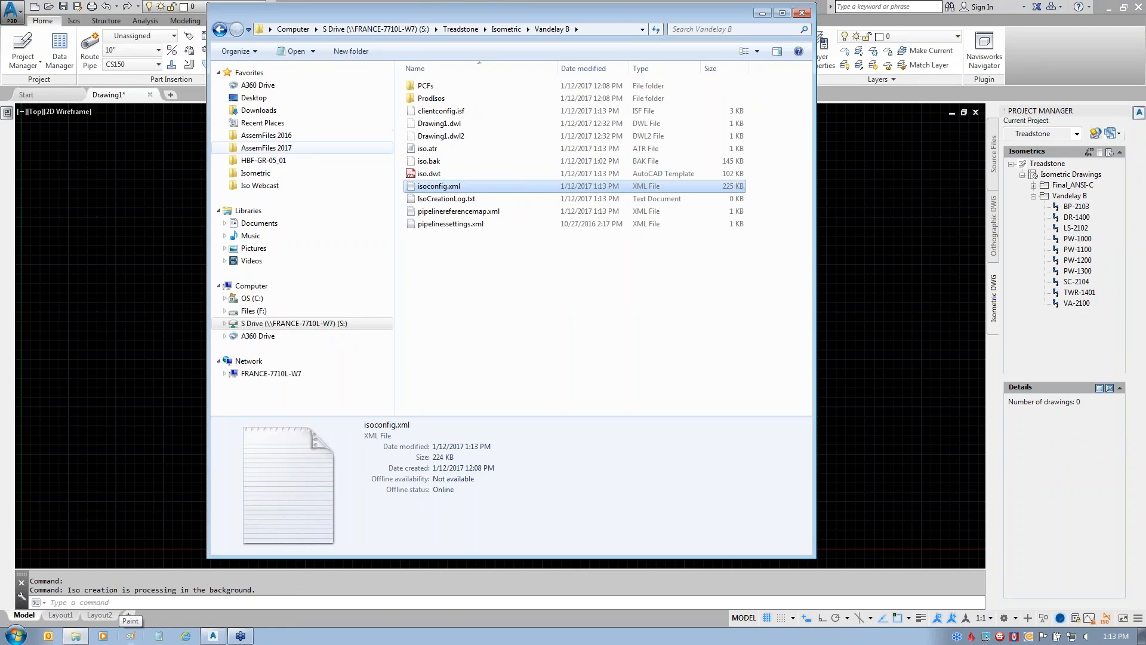
click(257, 186)
click(436, 136)
double_click(438, 138)
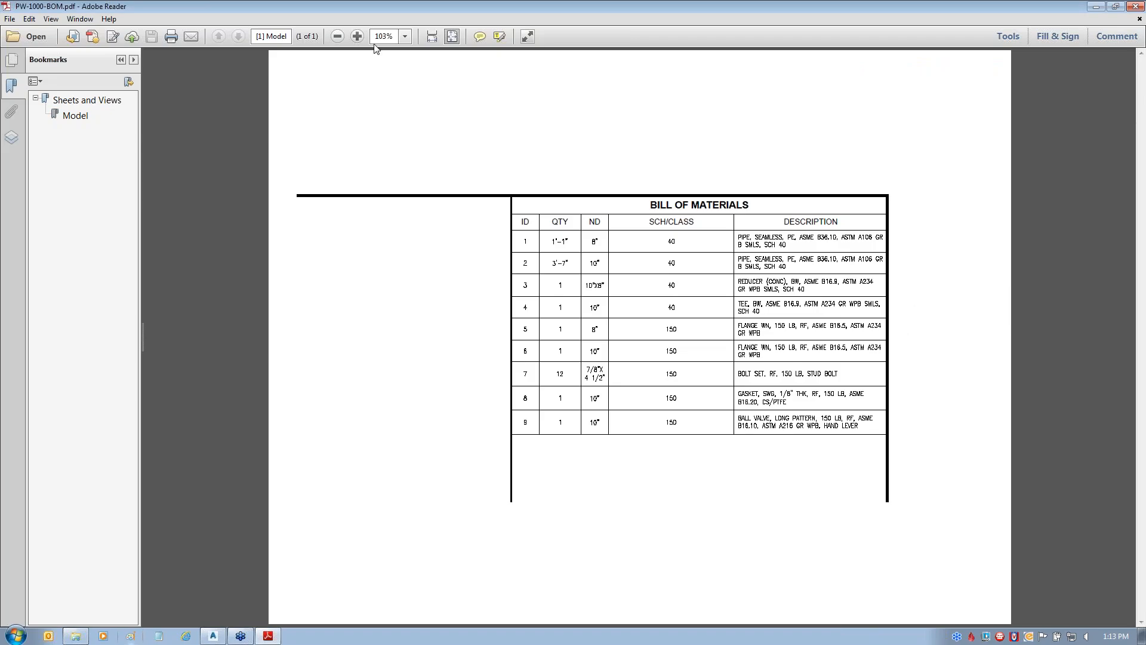
click(358, 36)
scroll(1054, 574, down, 2)
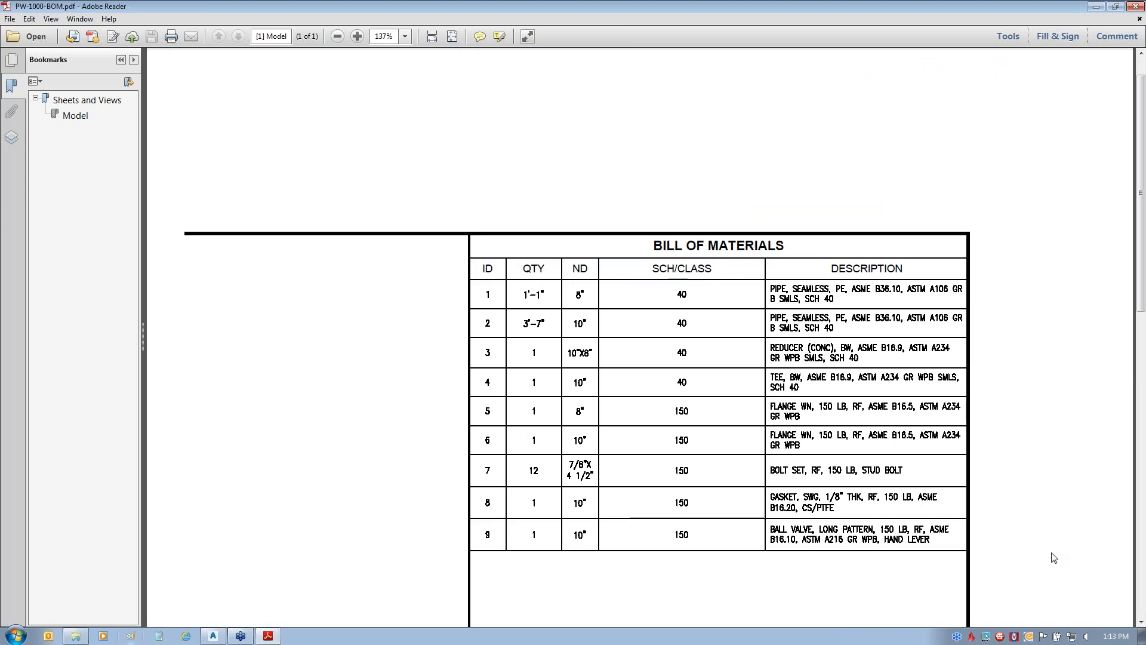
scroll(1055, 558, down, 1)
mouse_move(813, 482)
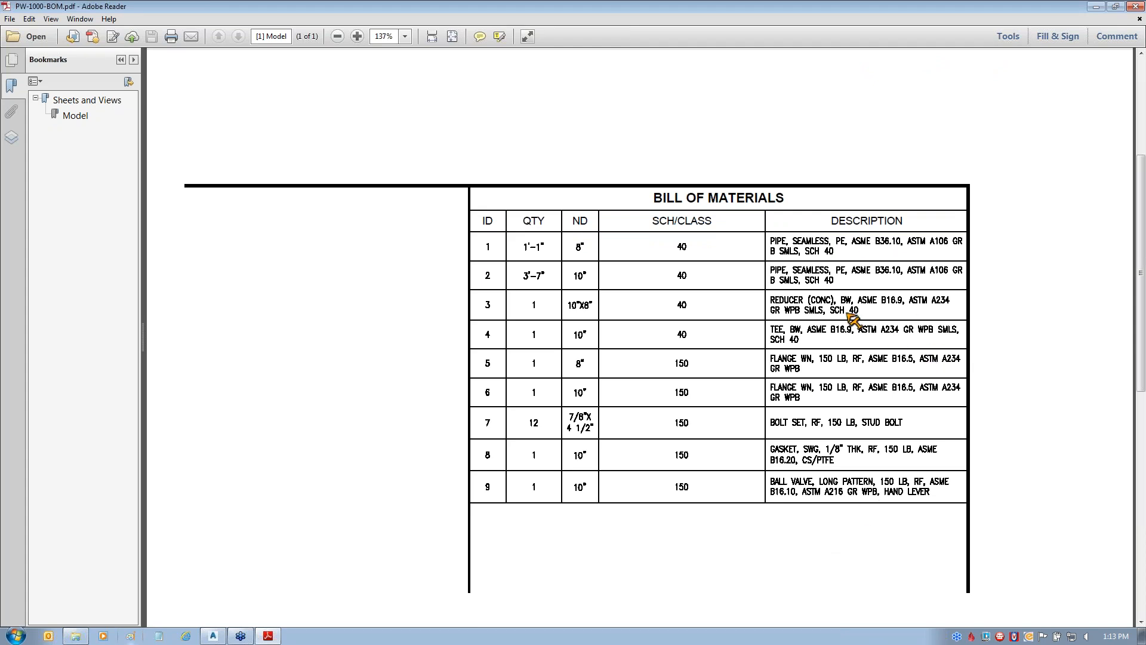
drag(820, 314, 879, 320)
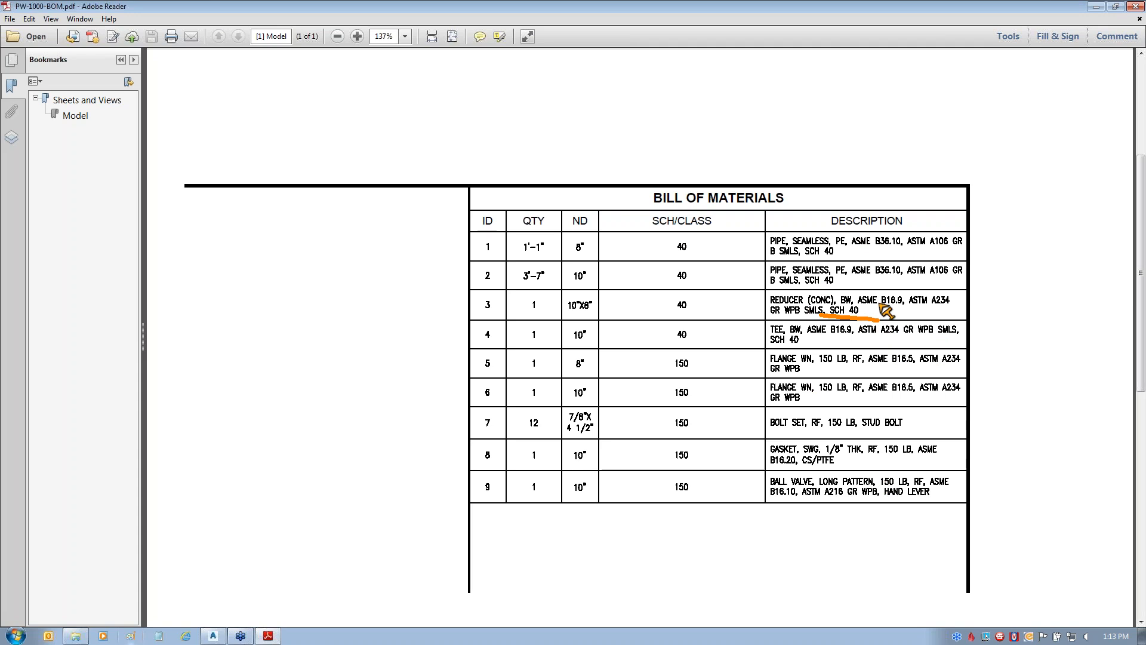
mouse_move(821, 493)
mouse_down()
mouse_move(889, 478)
mouse_move(803, 486)
mouse_up()
key(Escape)
click(1135, 6)
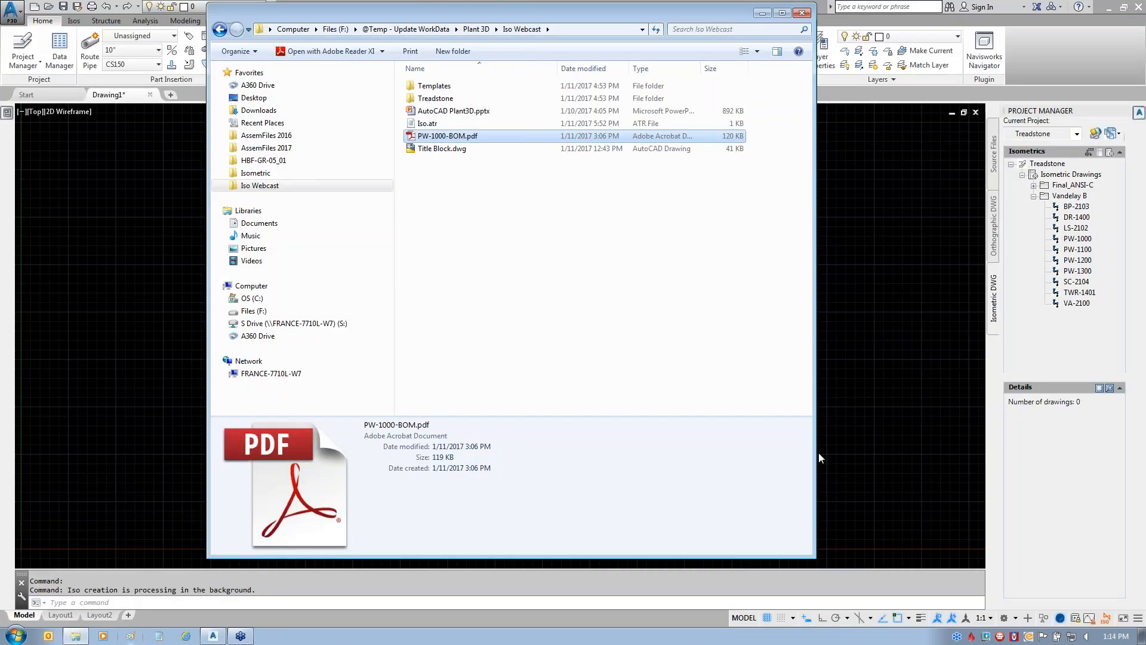
- Return to Plant 3D, dismiss the isometric creation notice and open the generated drawing PW-1000-1
click(914, 277)
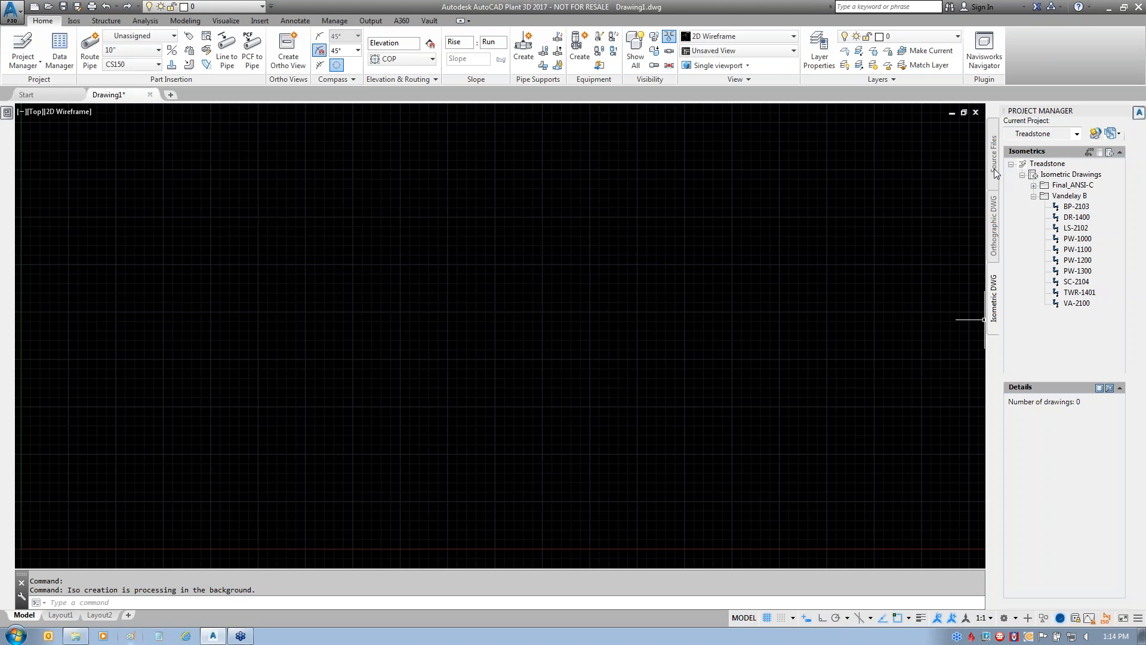
double_click(1056, 239)
click(1129, 569)
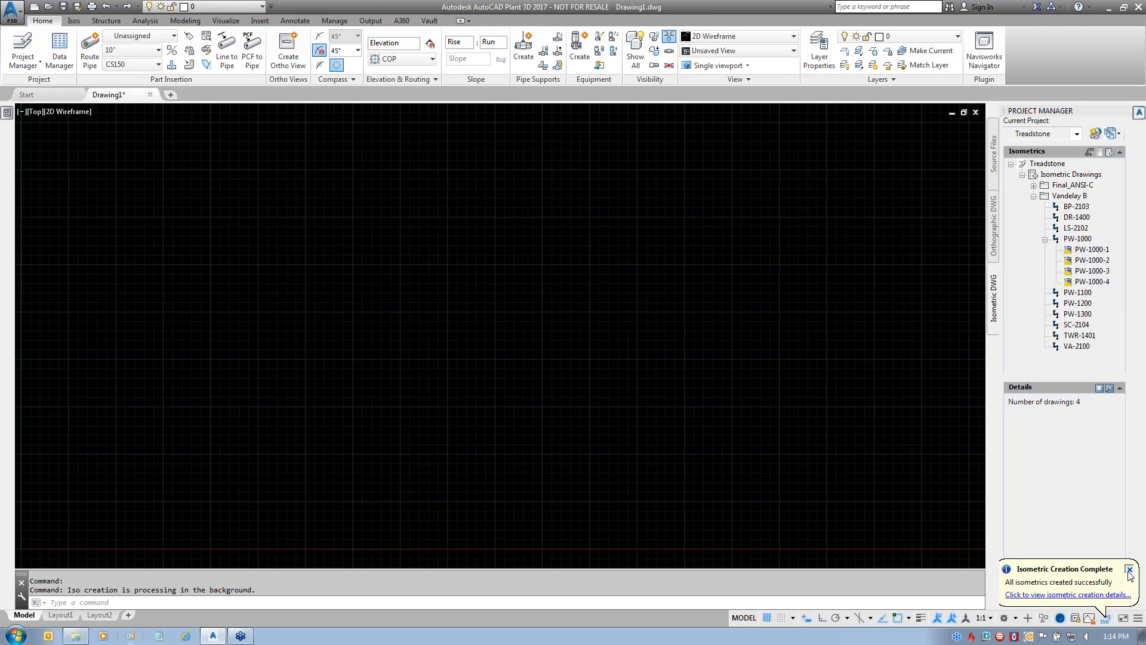
click(1088, 252)
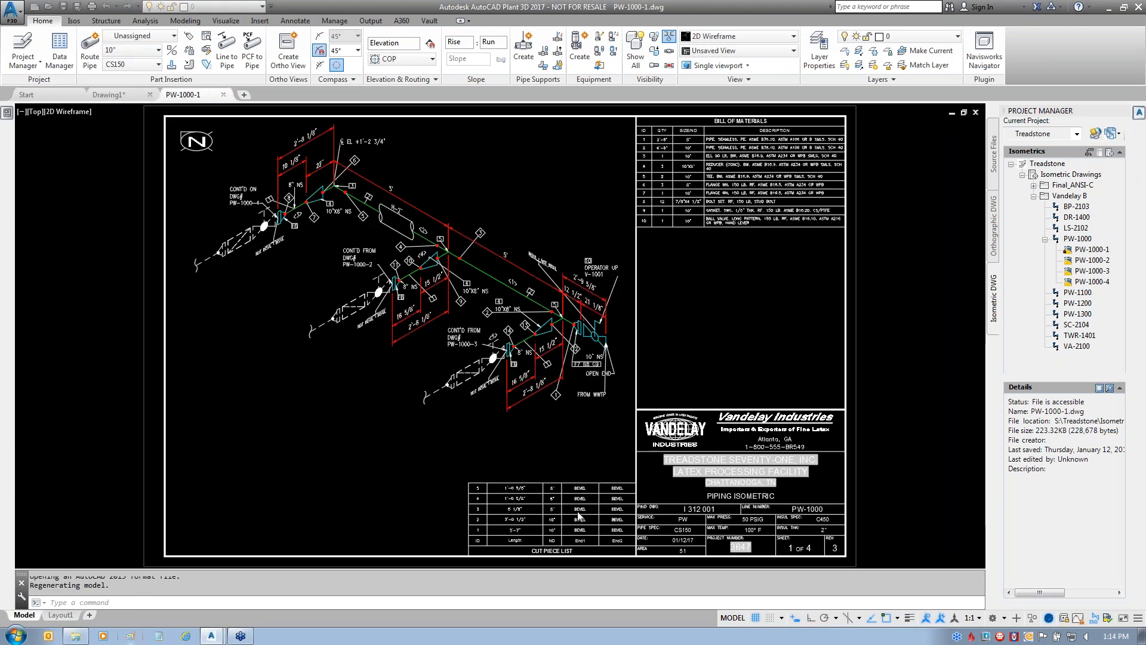
- Examine the cut piece list beside the title block and the reducer and valve descriptions in the bill of materials
scroll(648, 553, up, 8)
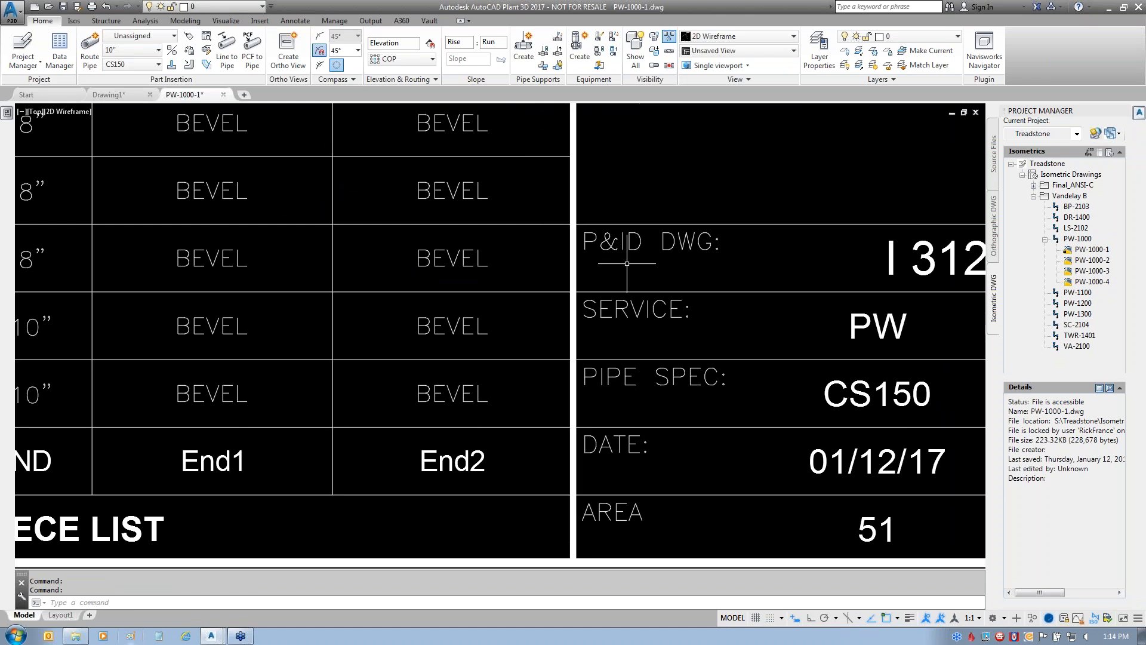
scroll(627, 263, down, 5)
middle_drag(722, 225, 689, 474)
scroll(806, 310, up, 3)
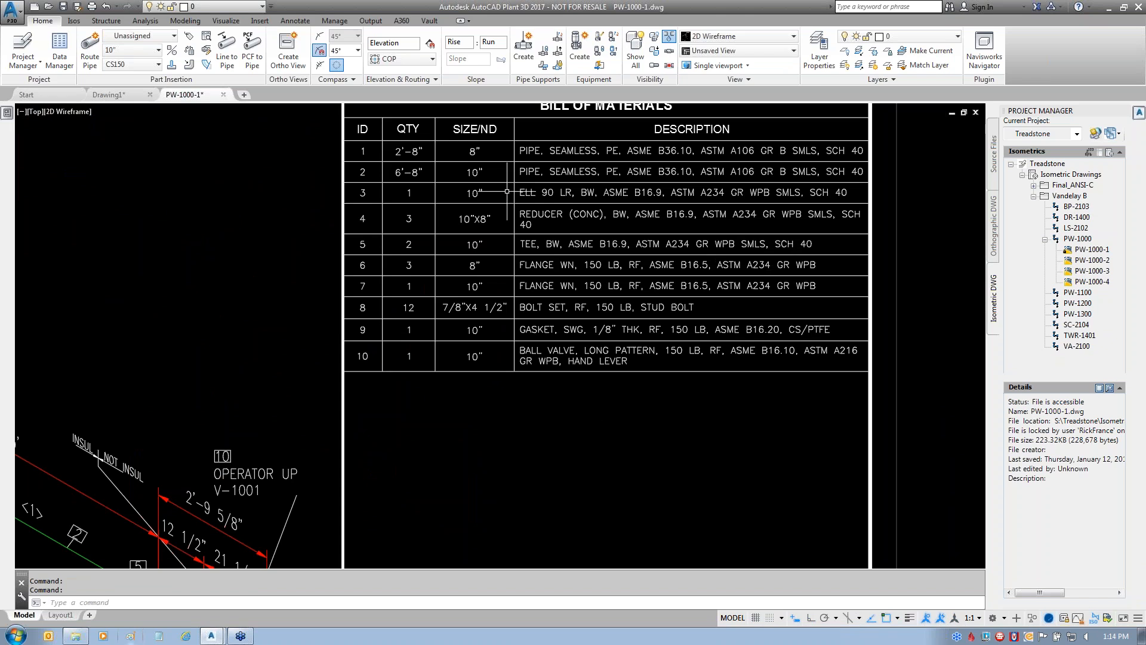
mouse_move(509, 239)
mouse_down()
mouse_move(561, 235)
mouse_move(521, 251)
mouse_move(533, 244)
mouse_up()
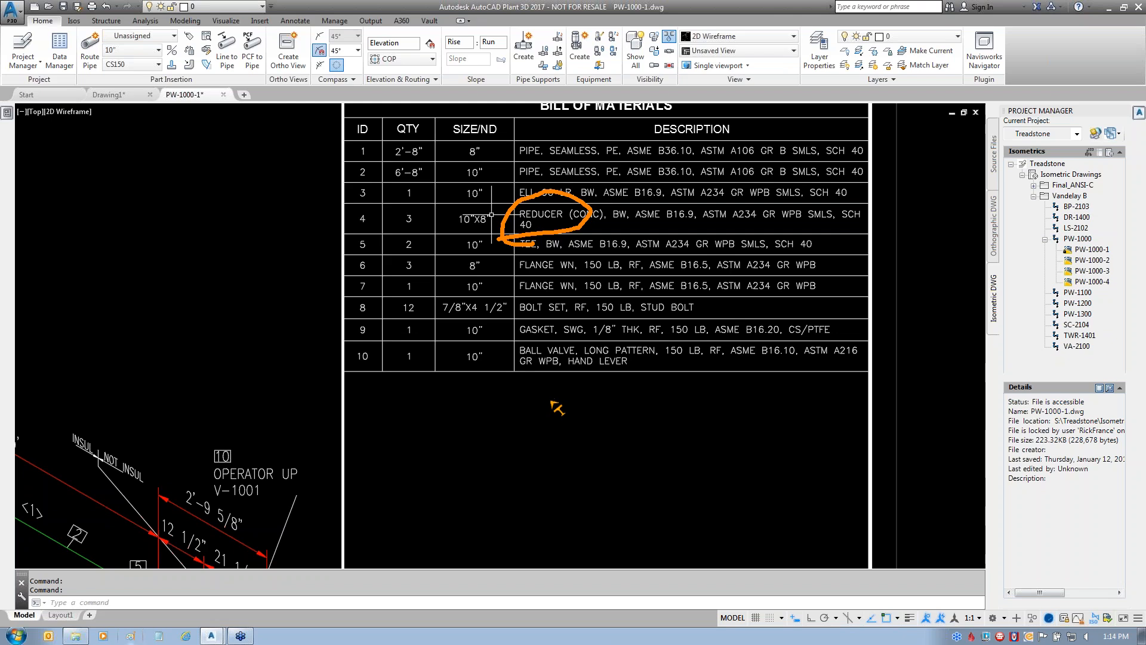
mouse_move(694, 371)
mouse_down()
mouse_move(597, 346)
mouse_move(606, 377)
mouse_up()
key(Escape)
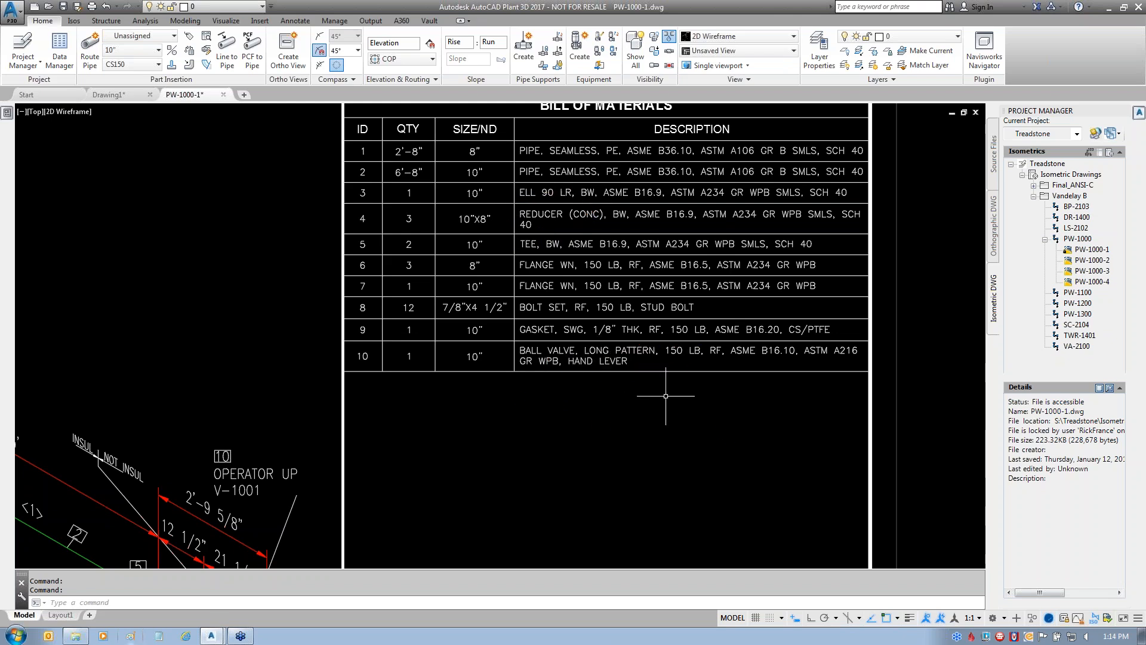
scroll(660, 396, down, 2)
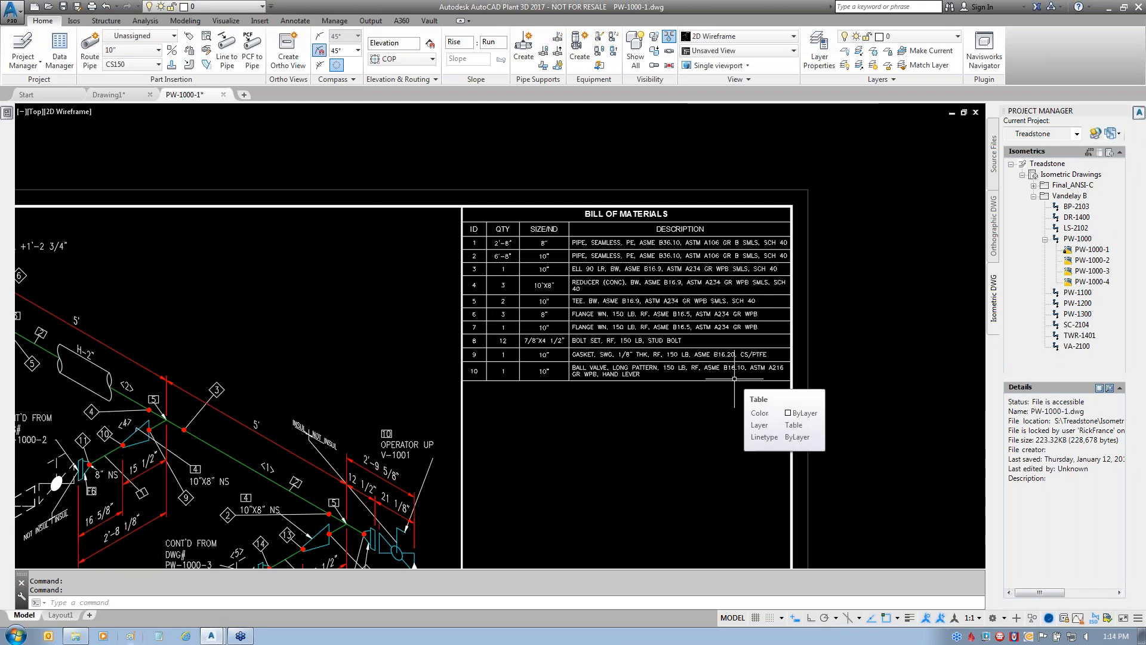
- Open the piping model p140 and show the properties of ball valve V-1001 on line PW-1000
click(995, 160)
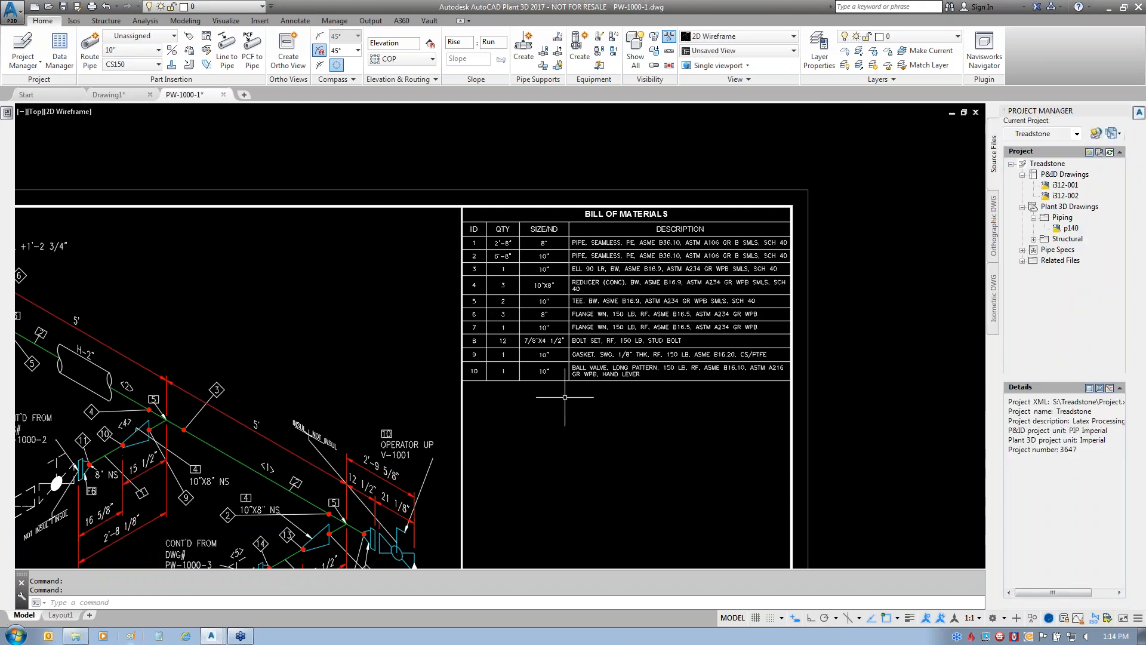
click(1068, 228)
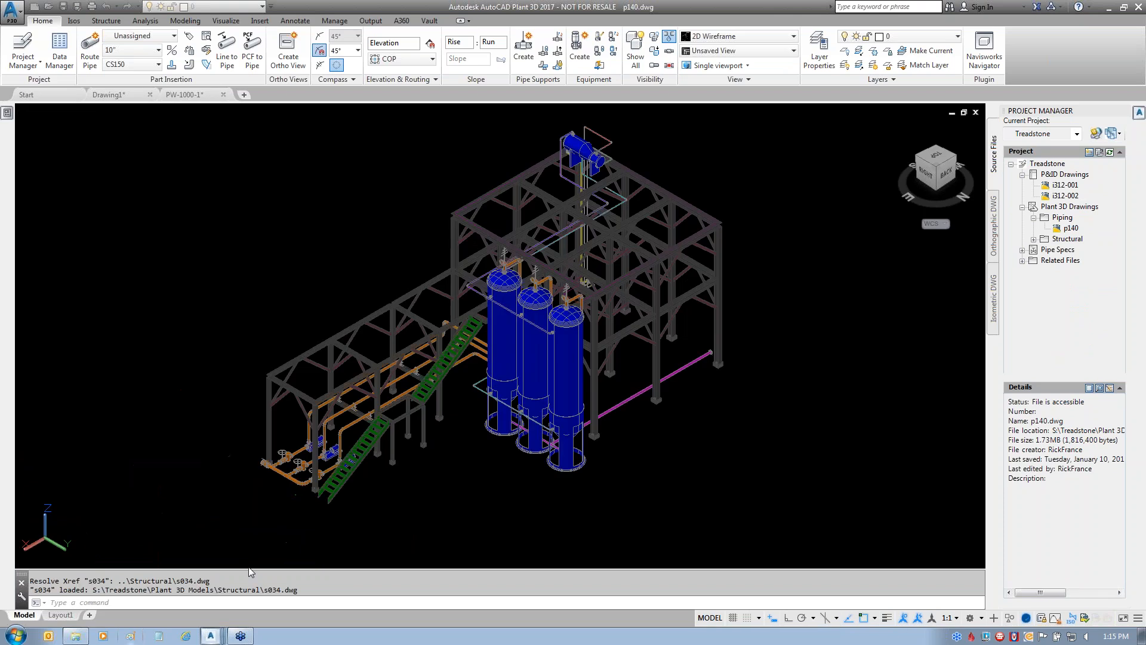
scroll(239, 478, up, 6)
scroll(231, 483, up, 3)
click(467, 360)
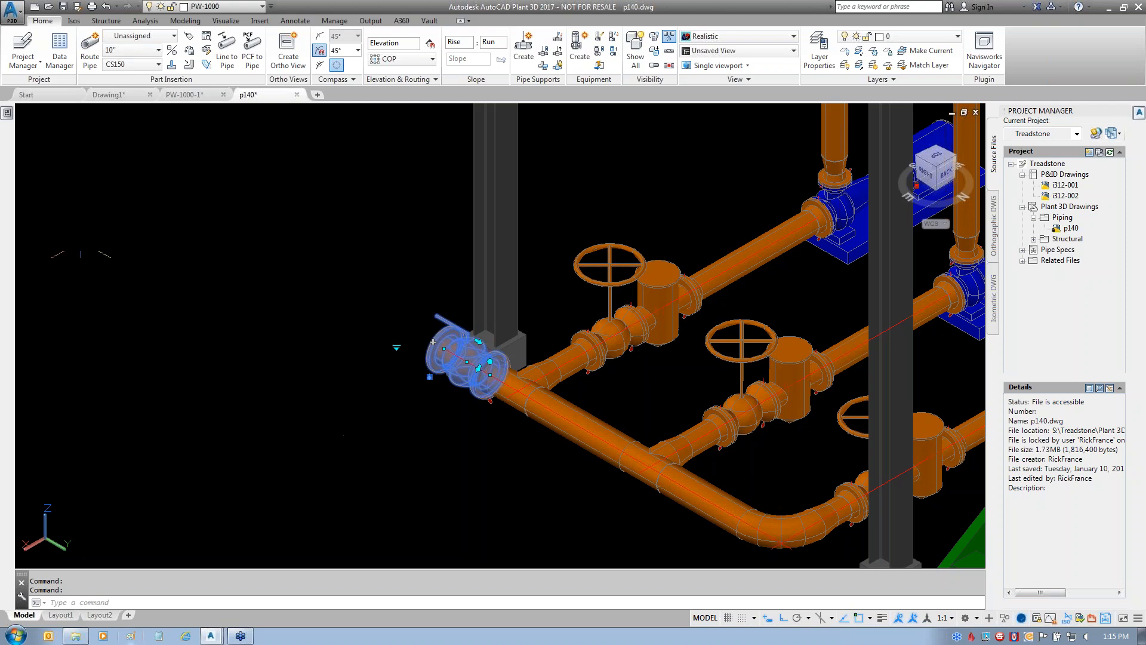
click(7, 113)
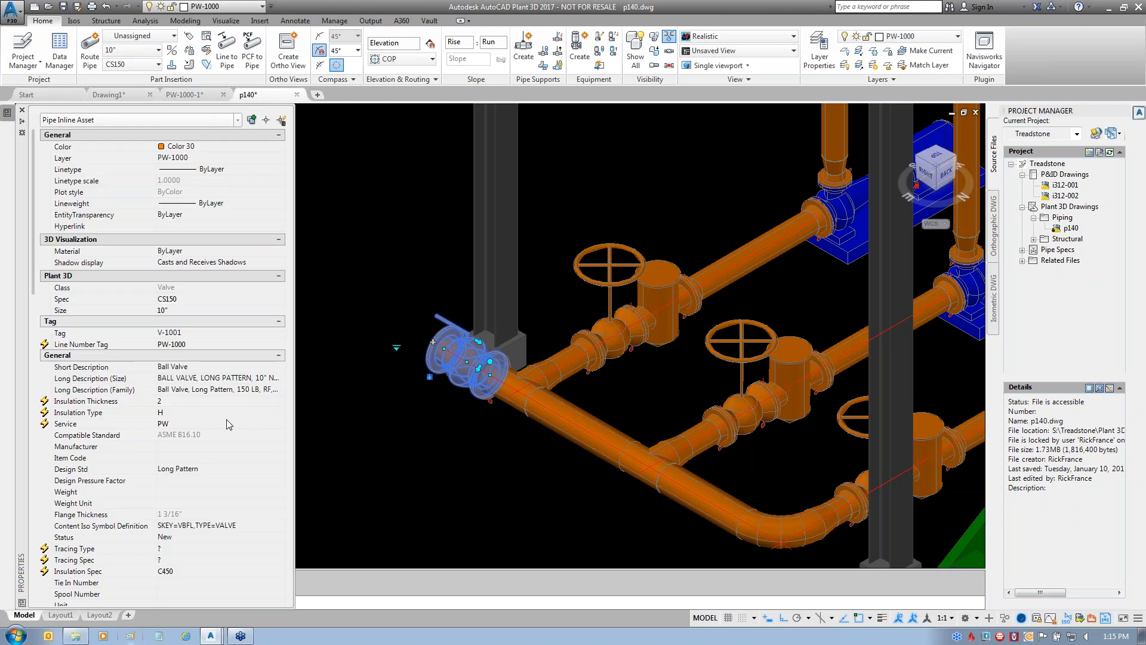
- Remove "Long Pattern" from the ball valve's Long Description (Family), then reselect the valve to check the edit
click(199, 395)
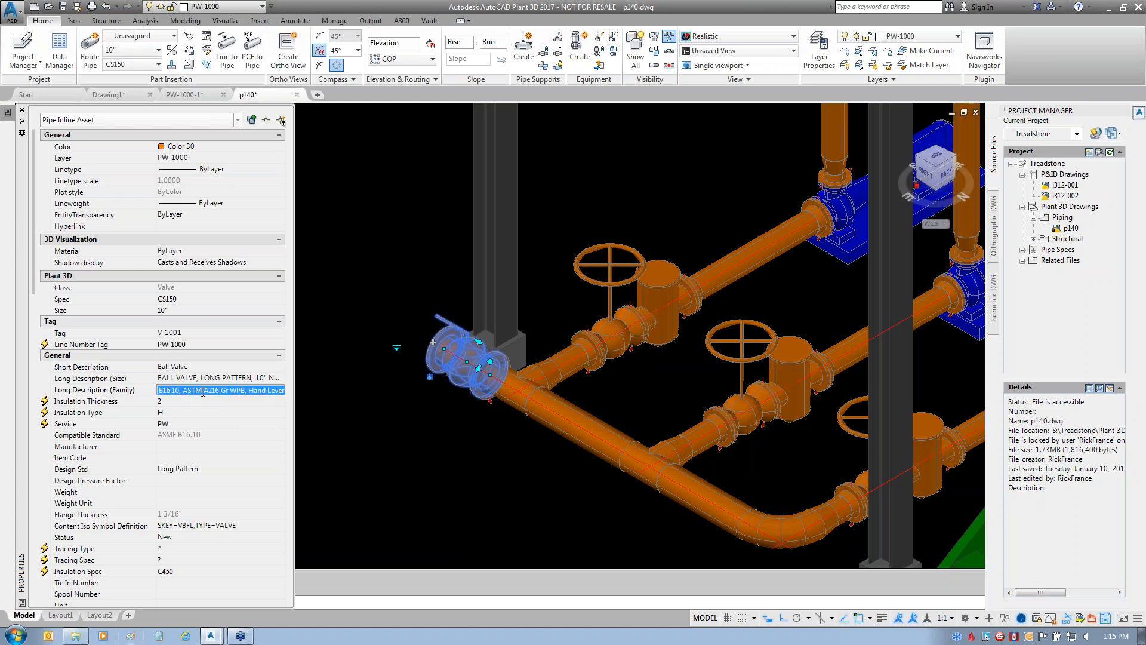
key(Home)
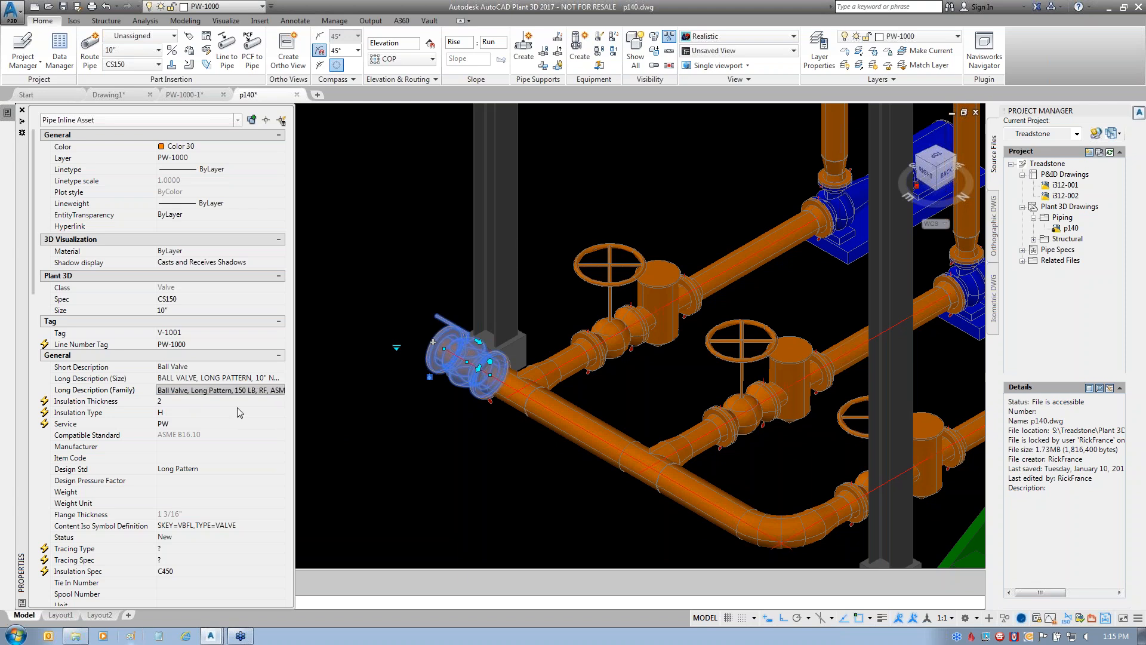
key(BackSpace)
key(BackSpace)
key(BackSpace)
key(BackSpace)
key(BackSpace)
key(BackSpace)
key(BackSpace)
key(BackSpace)
key(BackSpace)
key(BackSpace)
key(BackSpace)
key(BackSpace)
key(BackSpace)
key(BackSpace)
click(96, 401)
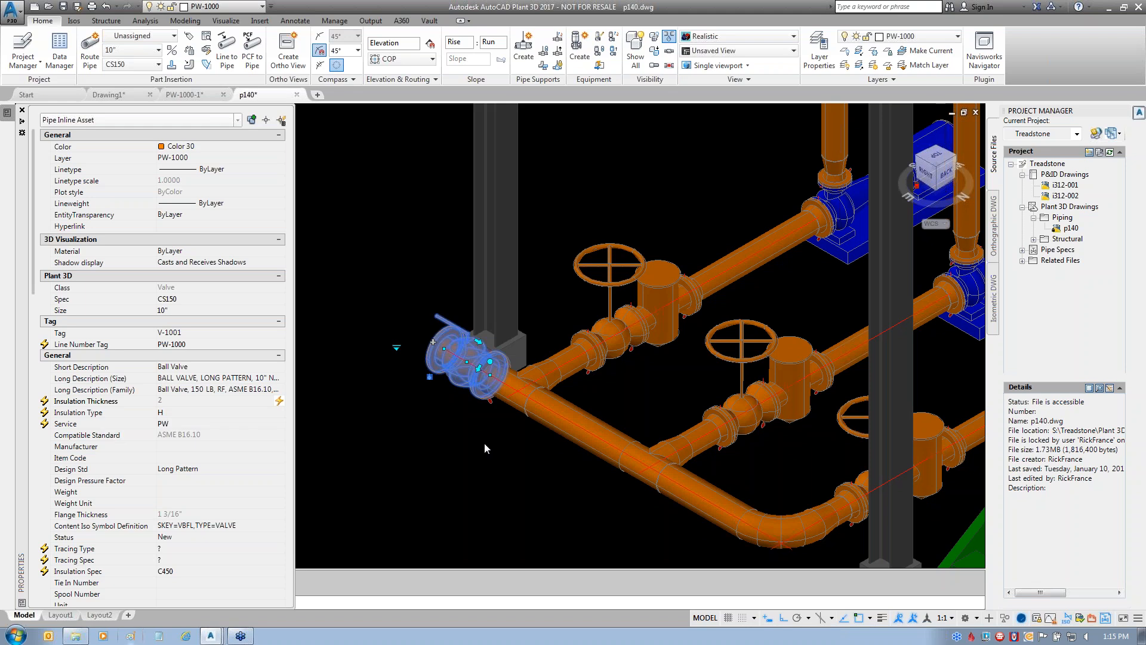
key(Escape)
key(Escape)
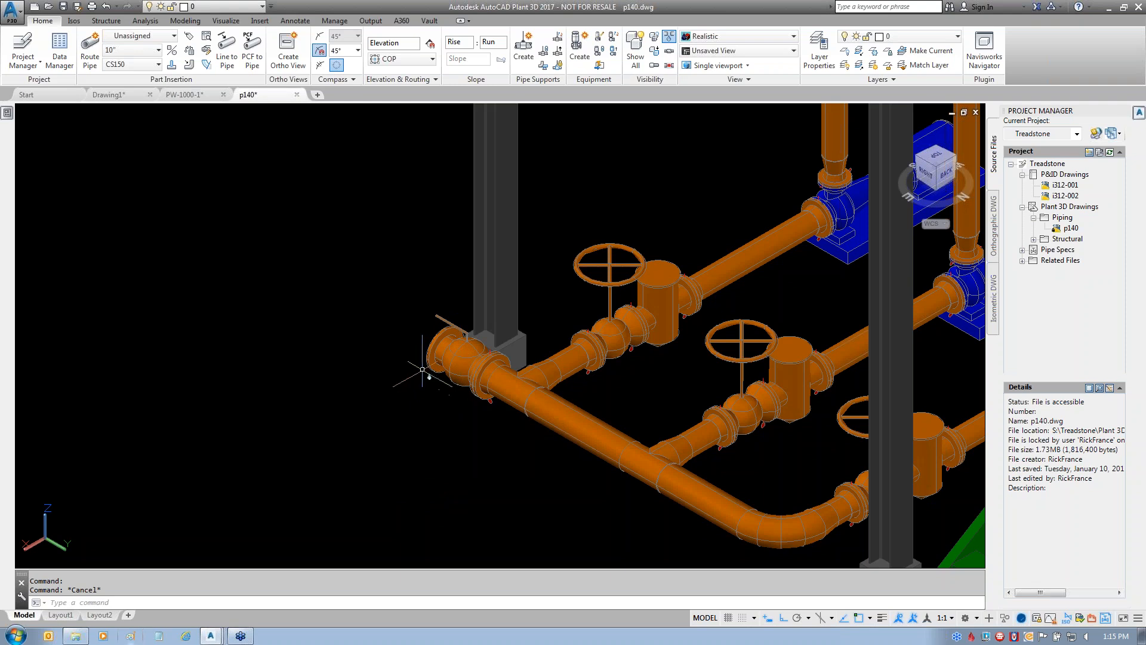
click(456, 353)
mouse_move(8, 115)
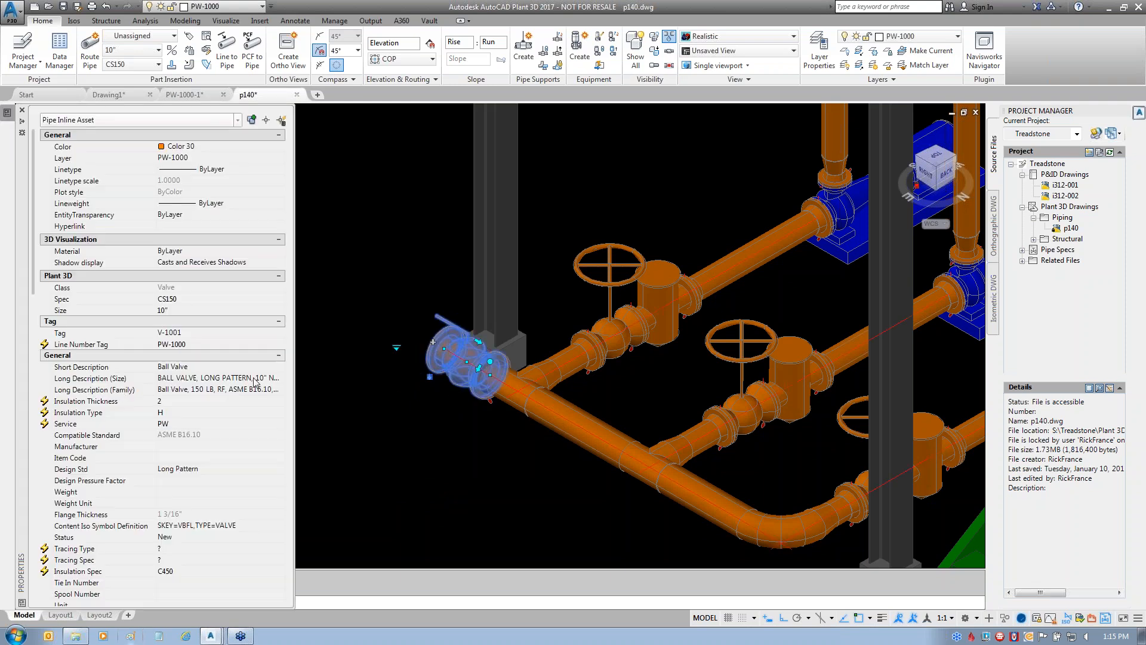
key(Escape)
- Close the p140 model and the PW-1000-1 isometric drawing, saving the changes to both
click(296, 94)
click(557, 345)
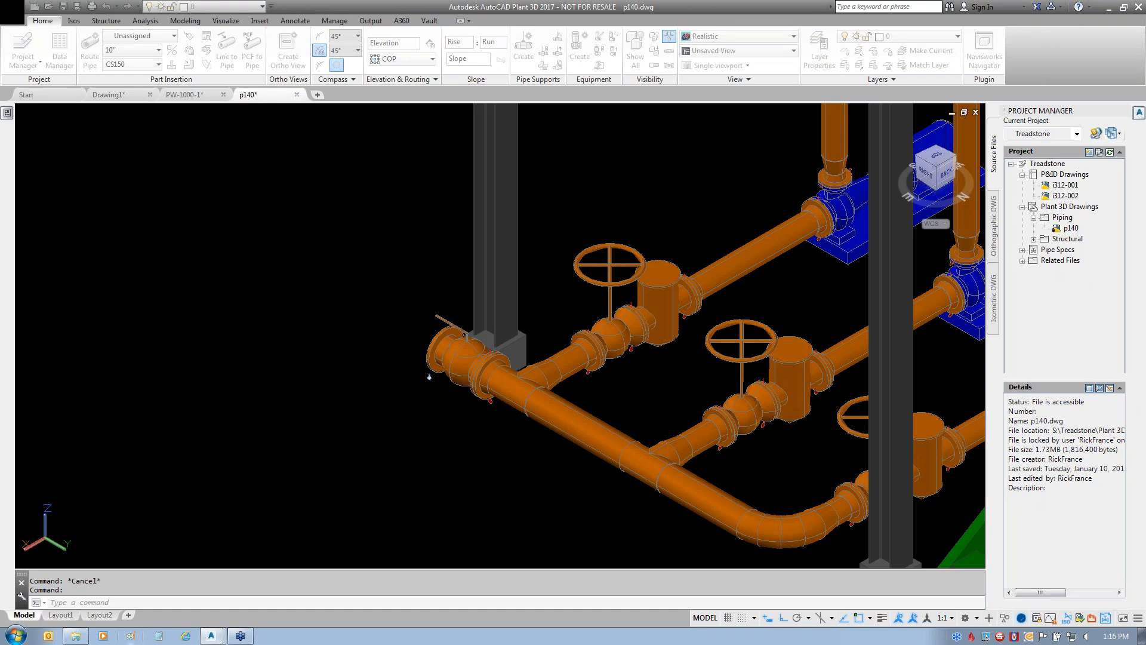
click(223, 94)
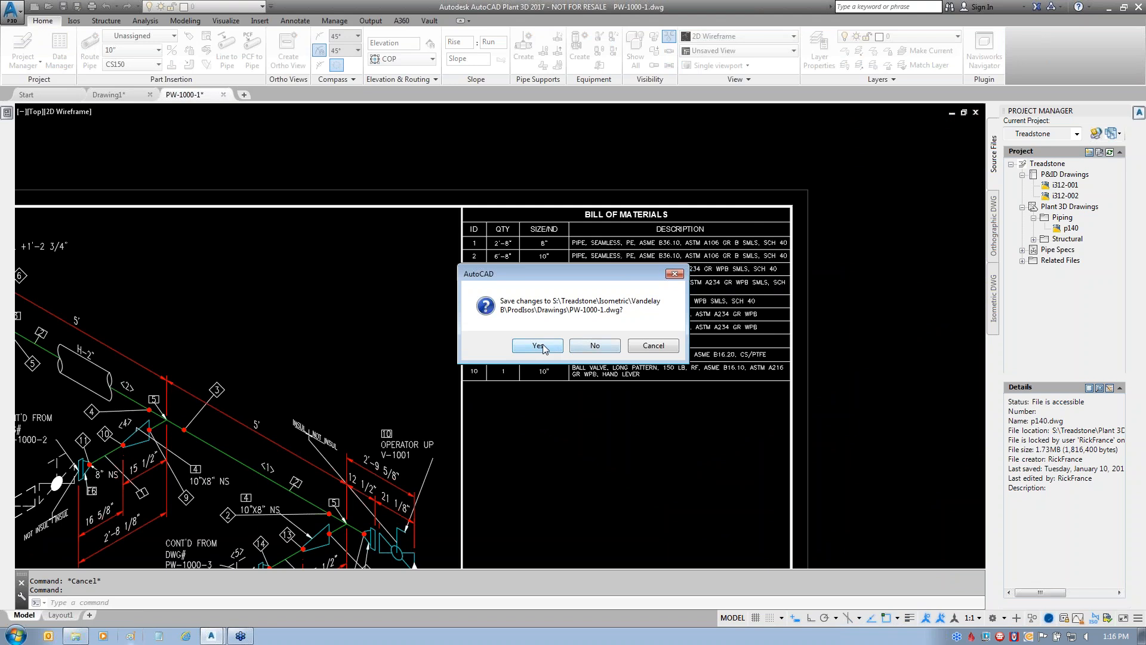
click(540, 346)
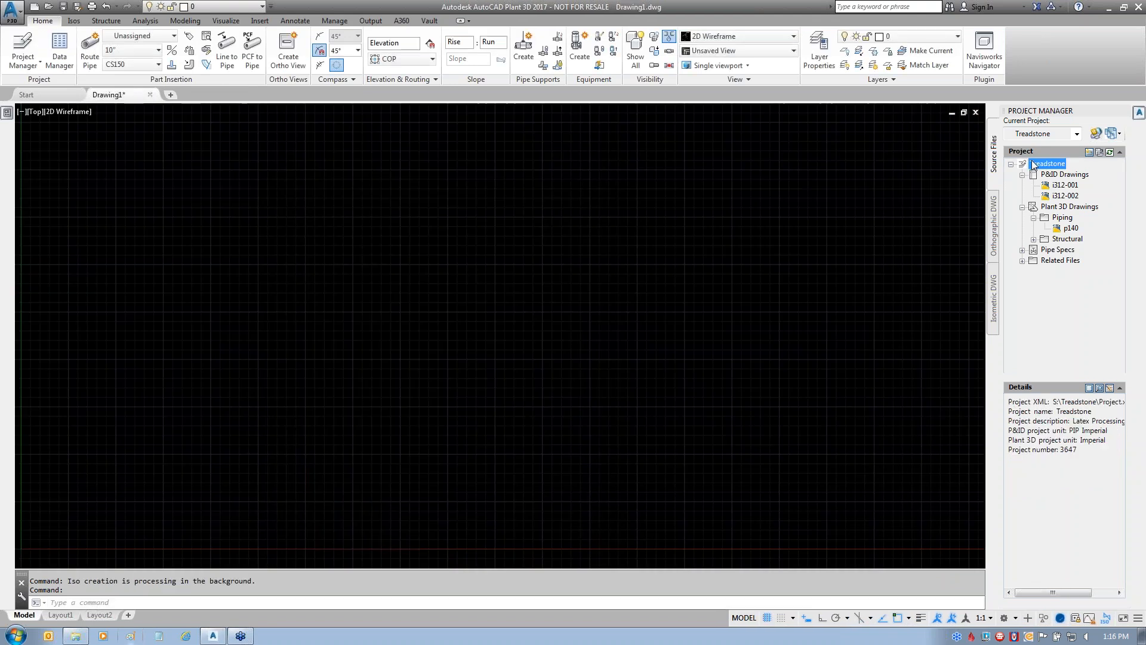
- Open the Treadstone project setup and start the title block setup for the Vandelay B isometric style
right_click(1033, 162)
click(1054, 297)
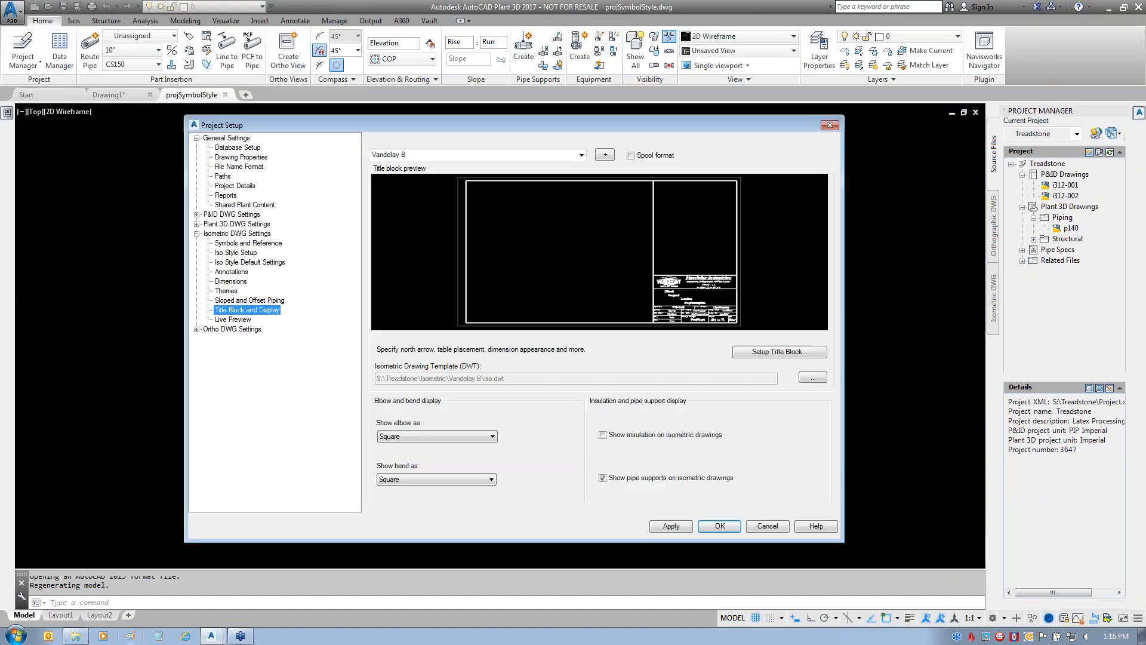
click(779, 351)
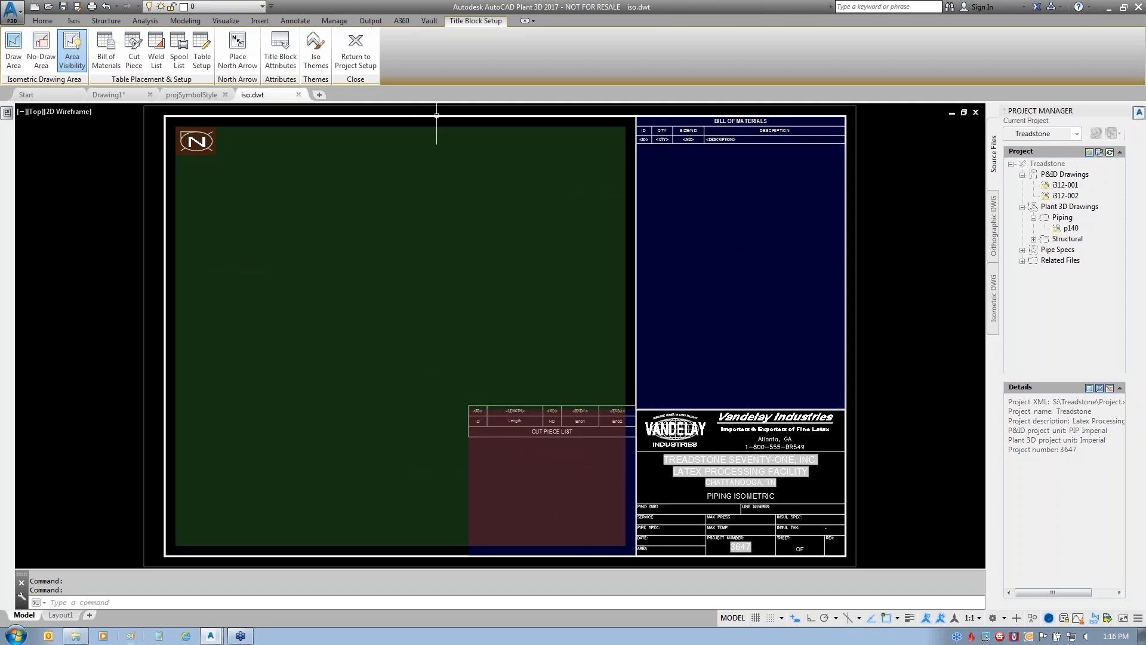
- Change the text style of the Data cells in the AdskIso table style used by the iso themes
click(315, 51)
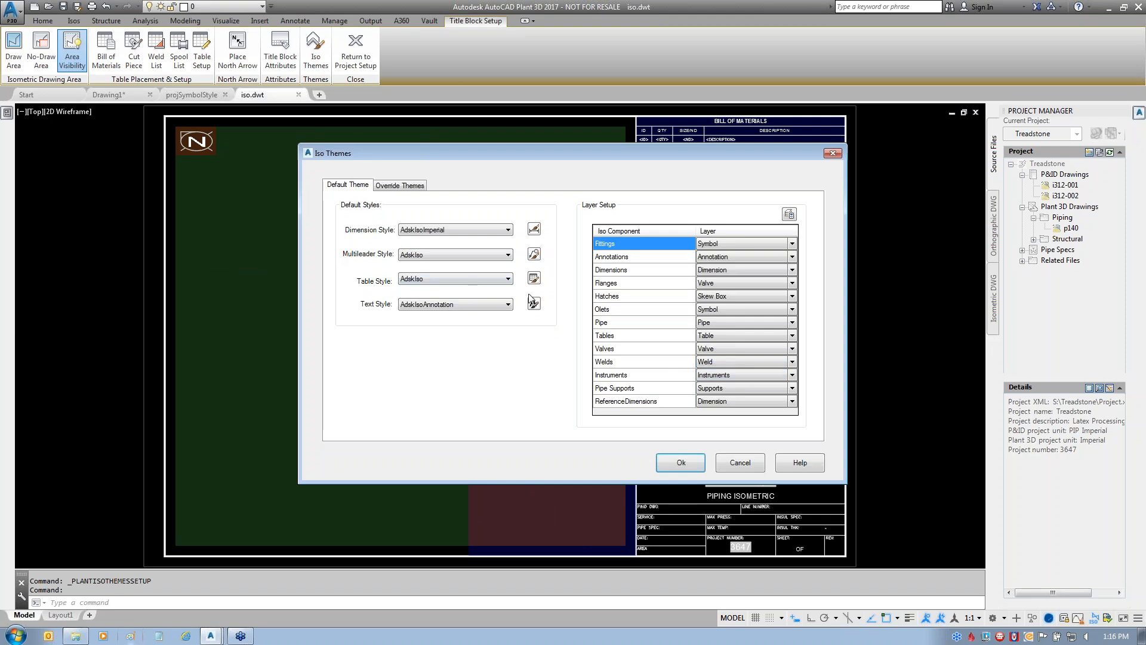
click(534, 279)
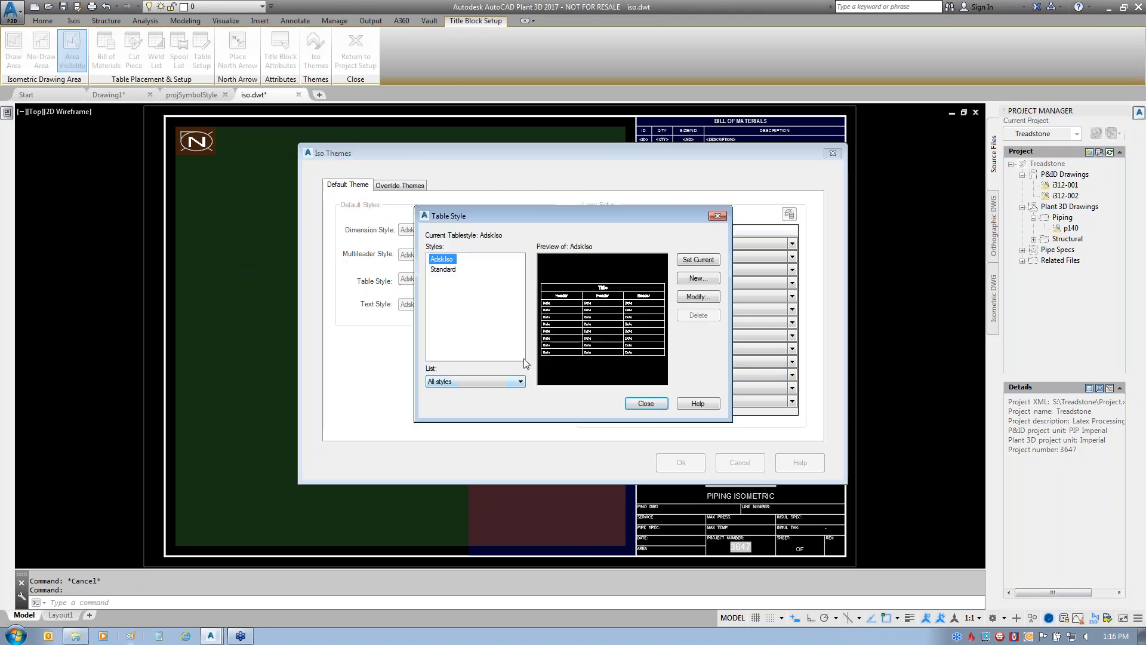
click(700, 298)
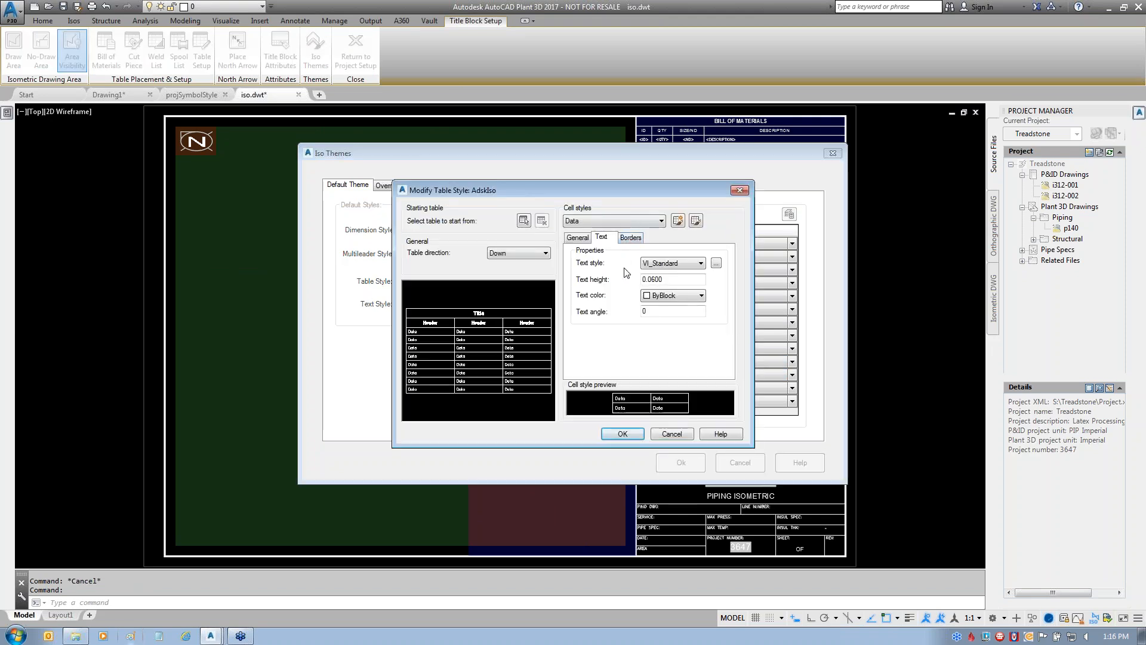
click(692, 267)
click(686, 337)
click(624, 434)
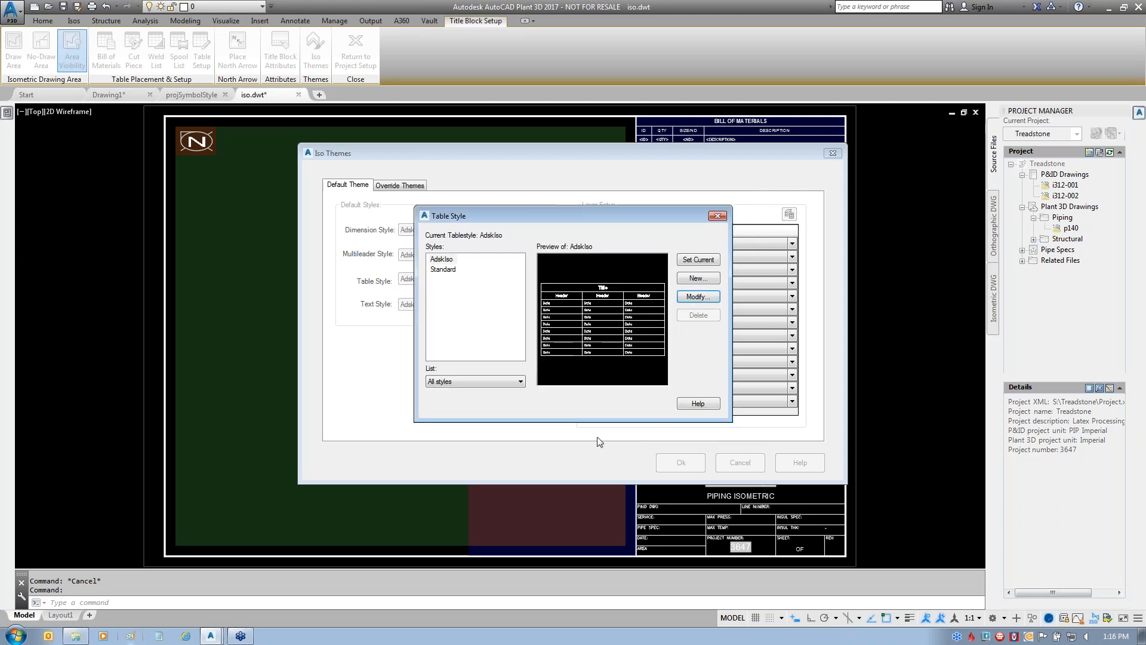
click(646, 404)
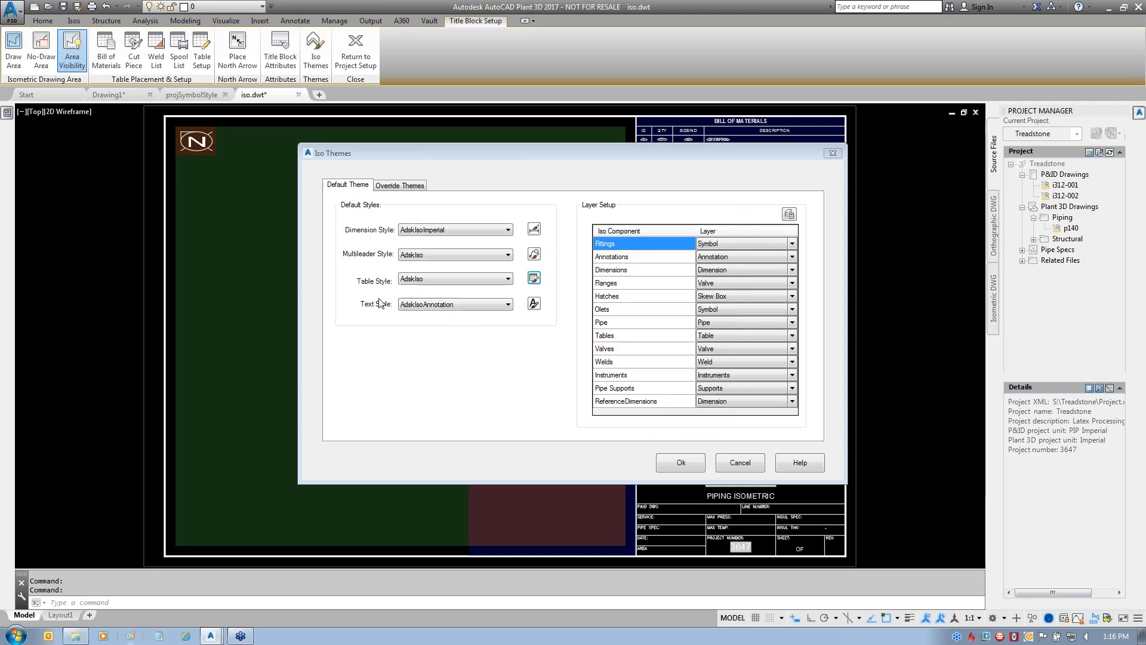
- Review the settings of the VI_Standard and VI_Narrow text styles without changing them, and accept the Iso Themes settings
click(534, 304)
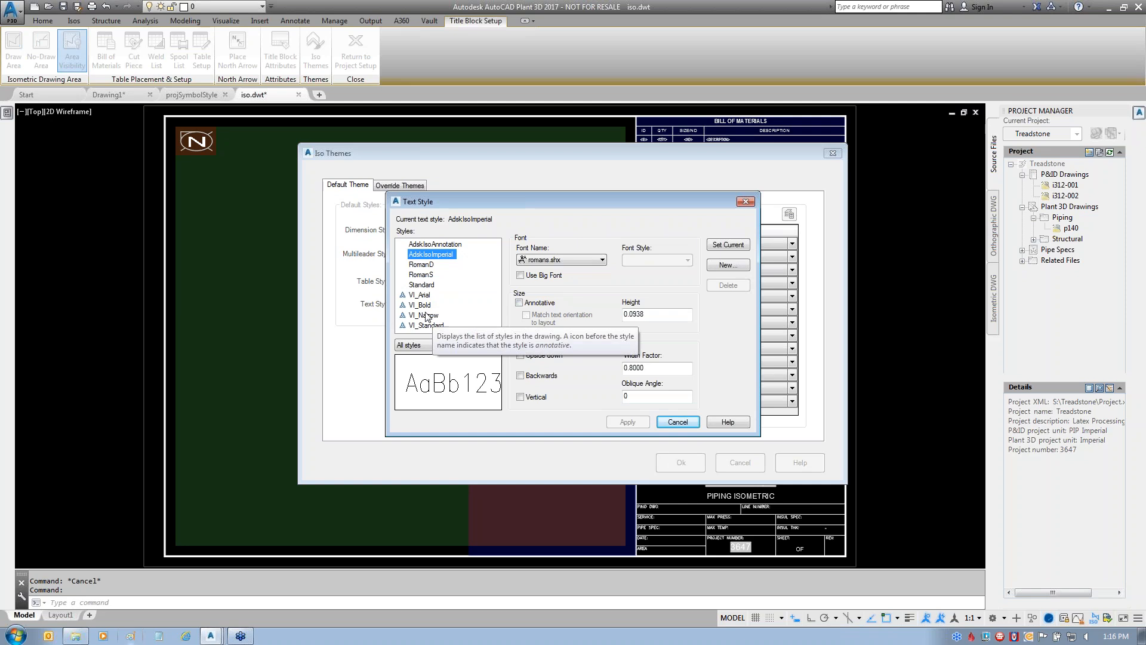
click(428, 324)
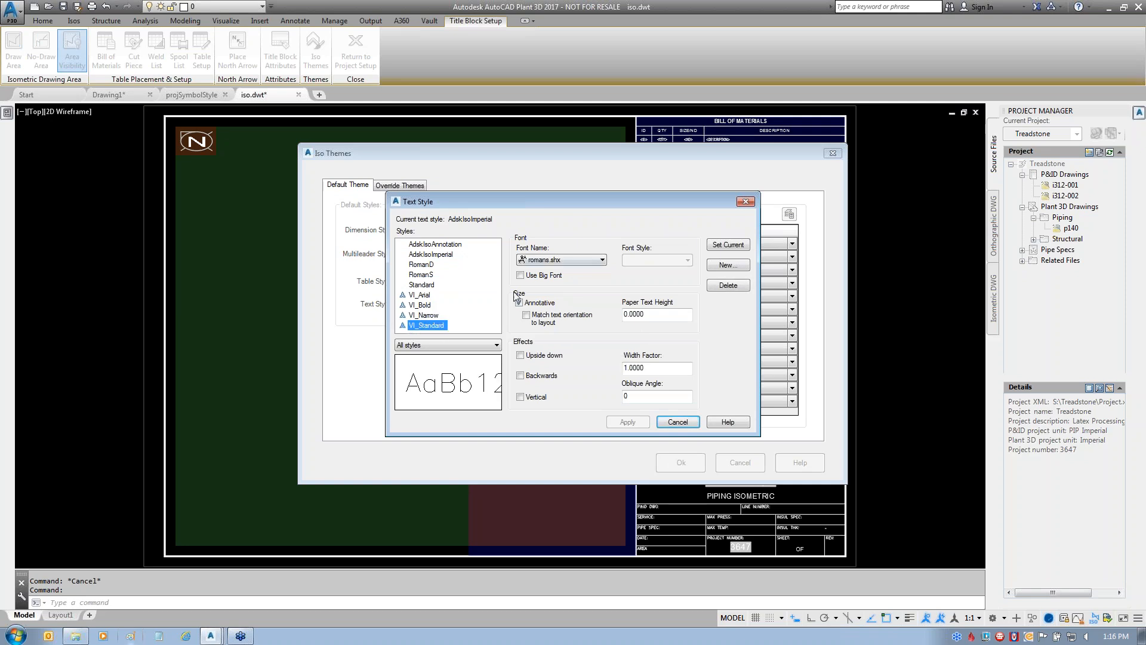
click(425, 316)
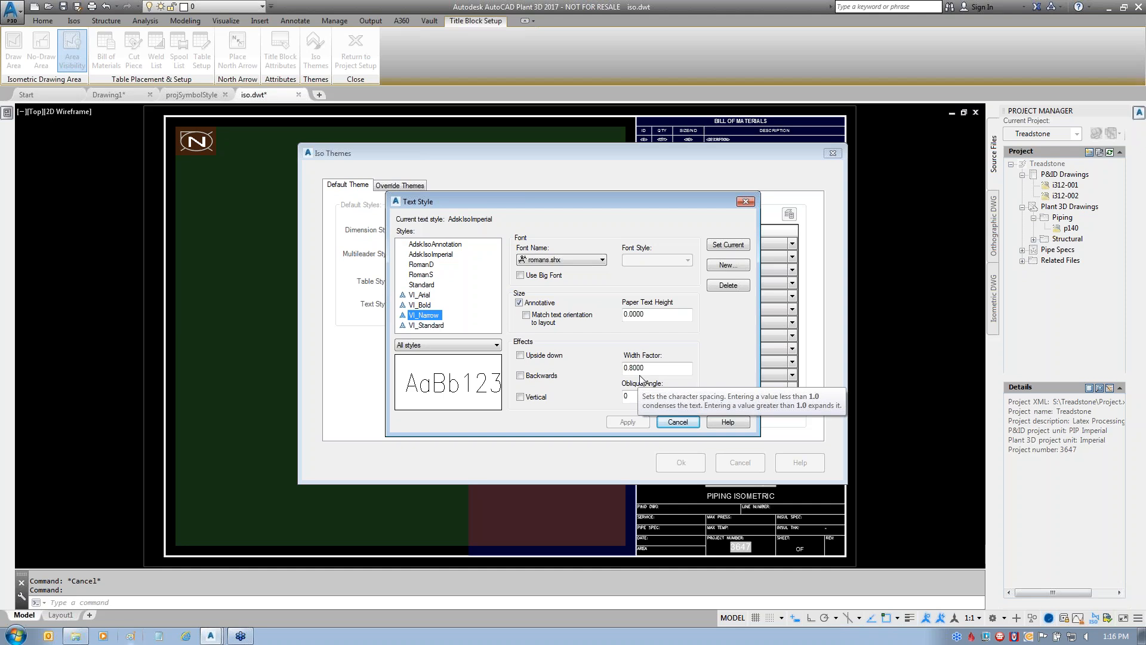
click(676, 424)
click(678, 461)
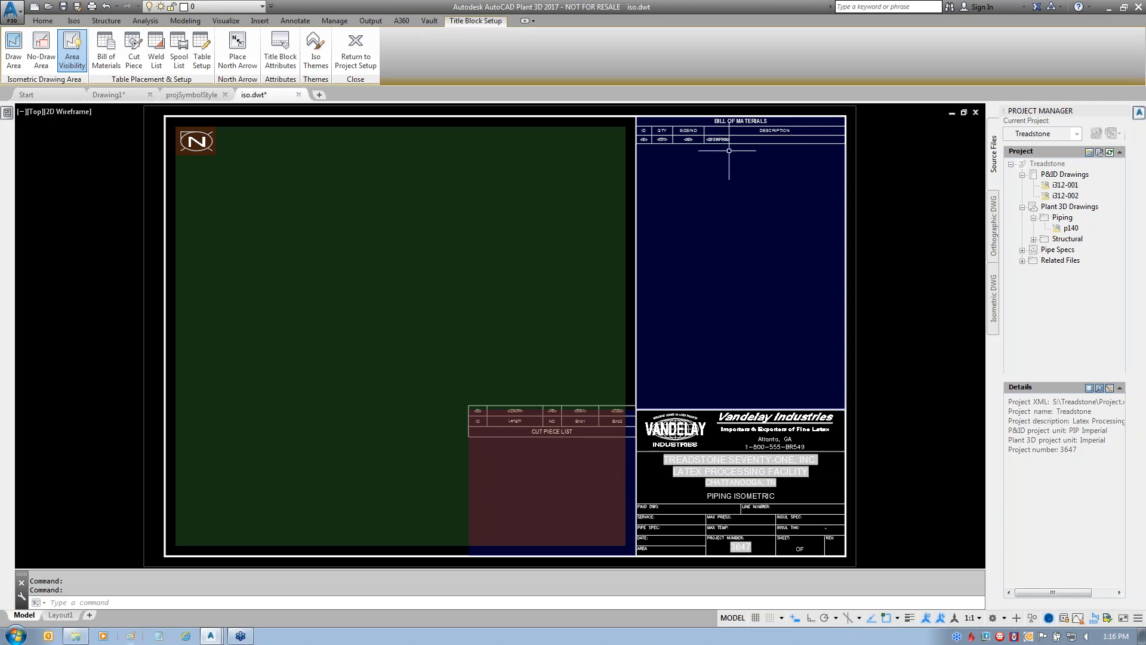
- Delete the cut piece list's table area and the no-draw area beside the title block
scroll(524, 488, down, 2)
middle_drag(685, 246, 699, 189)
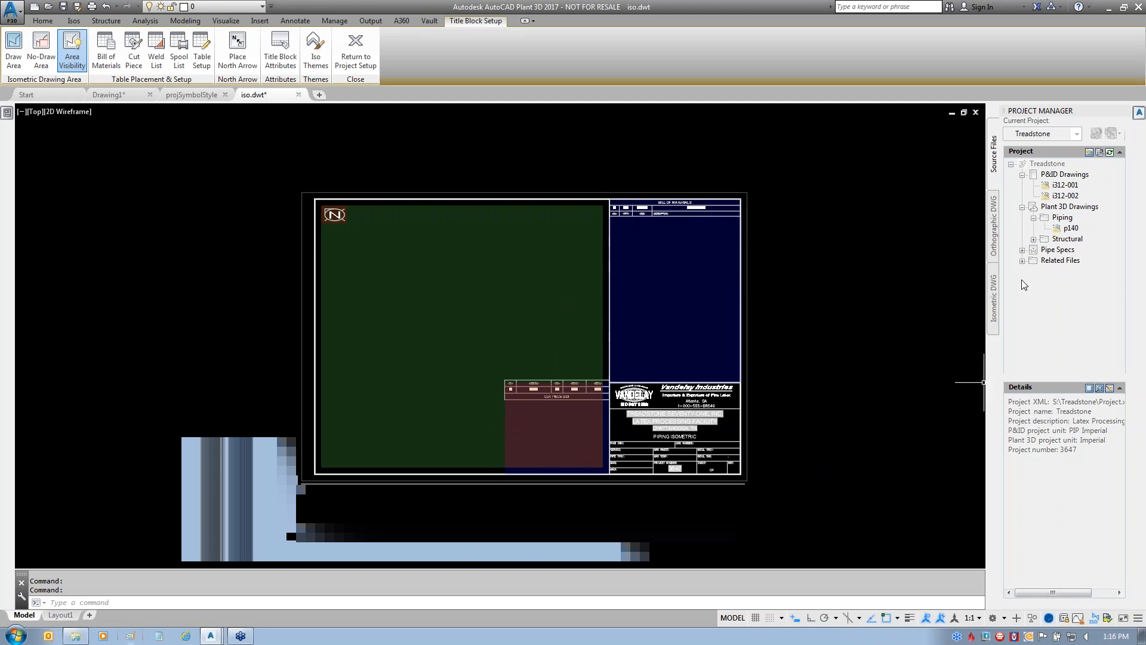
scroll(537, 457, up, 2)
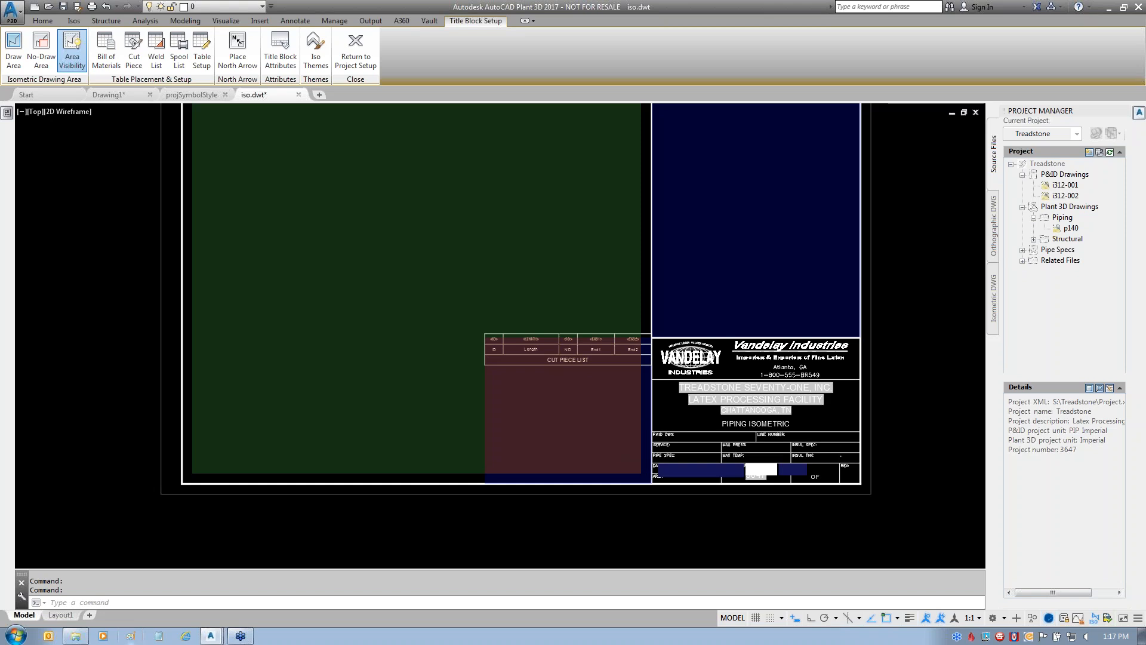
click(568, 412)
key(Delete)
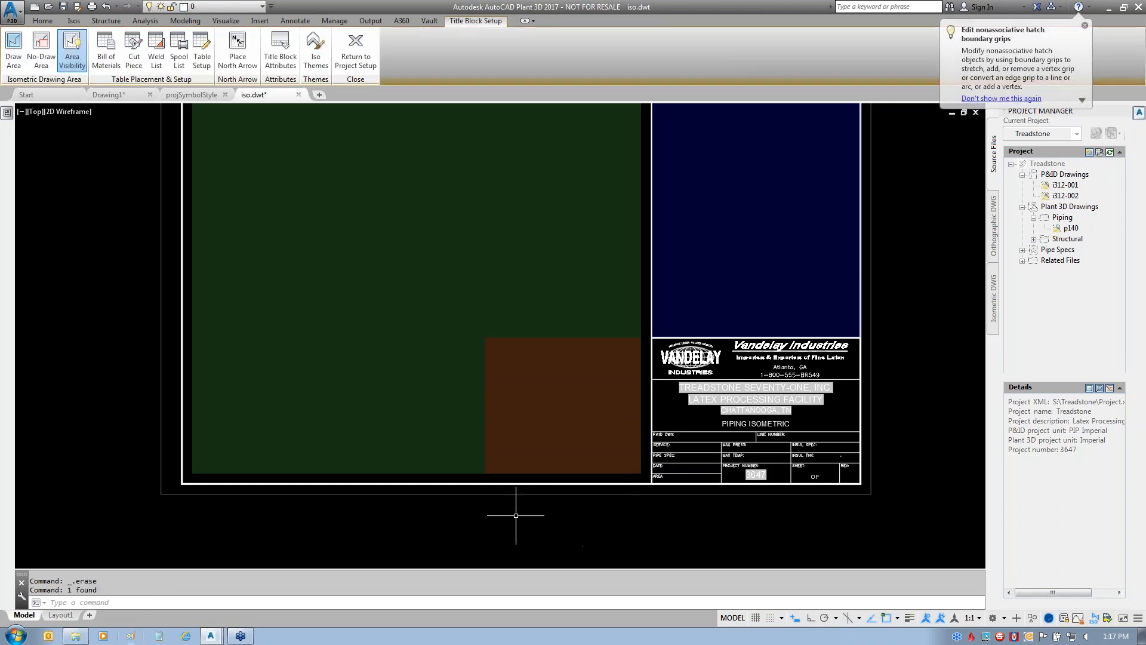
click(433, 497)
click(651, 305)
- Place the cut piece list by adding it to the existing table area below the bill of materials, and end the placement command
scroll(923, 269, down, 2)
middle_drag(871, 331, 708, 499)
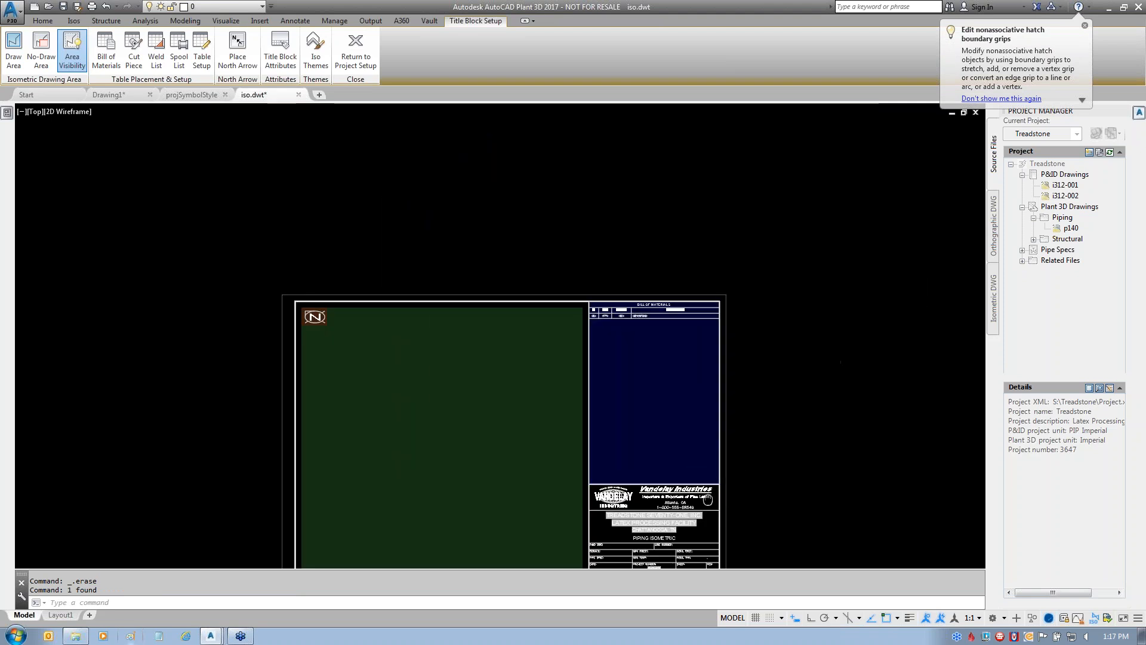
scroll(671, 328, up, 3)
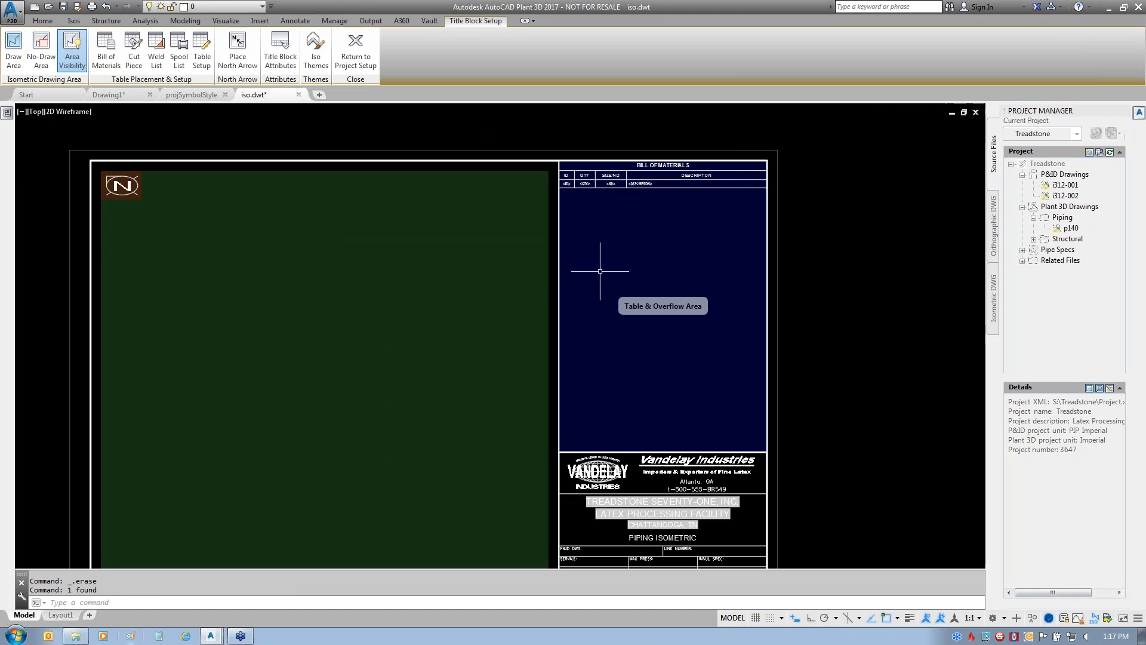
click(132, 46)
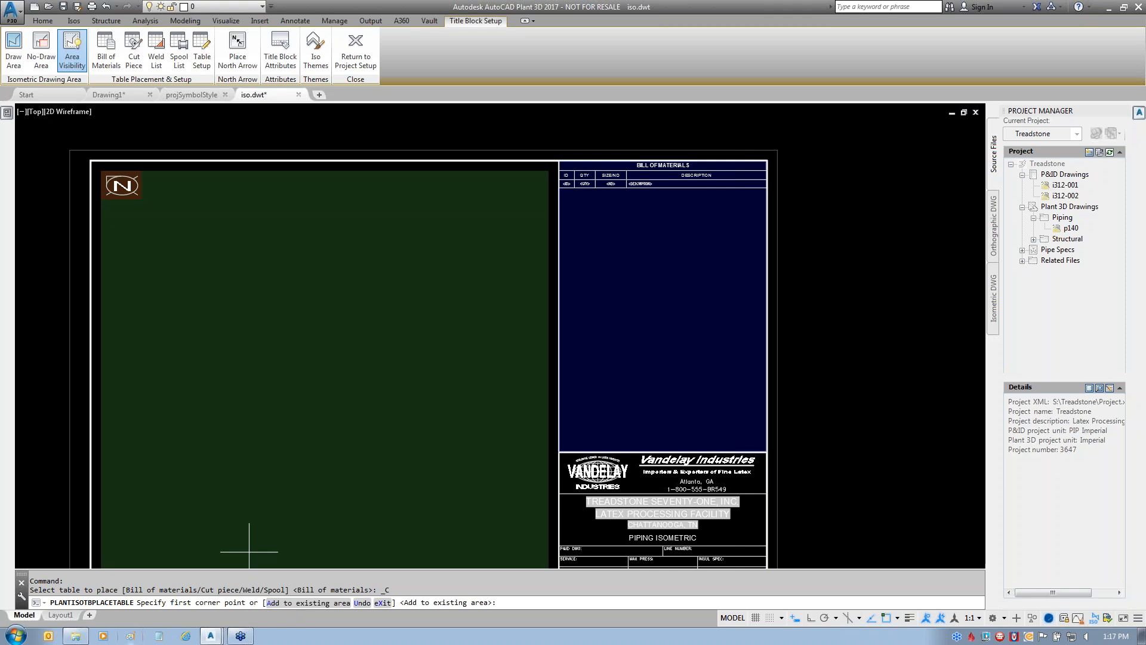
mouse_move(285, 591)
mouse_down()
mouse_move(296, 636)
mouse_move(281, 581)
mouse_up()
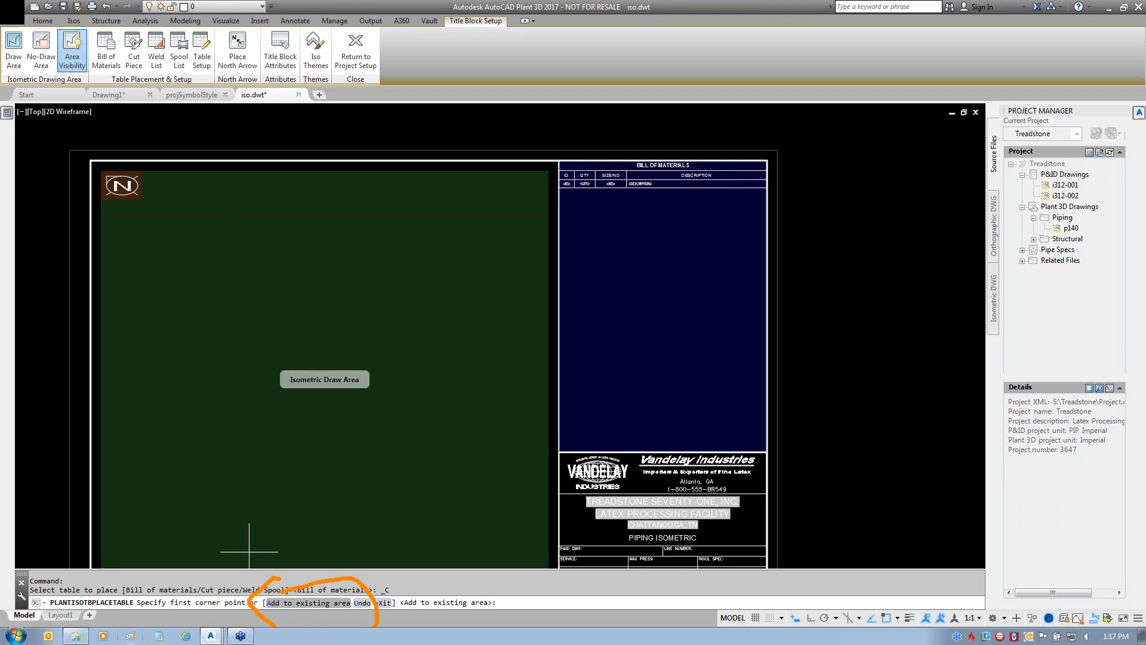
click(308, 603)
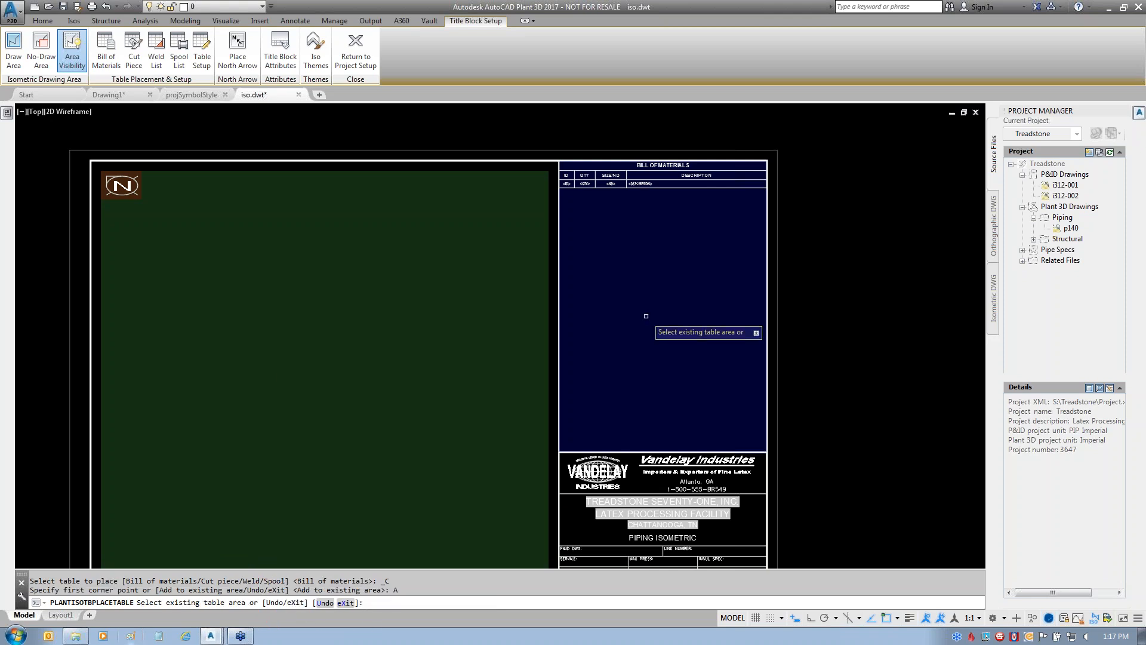
click(647, 318)
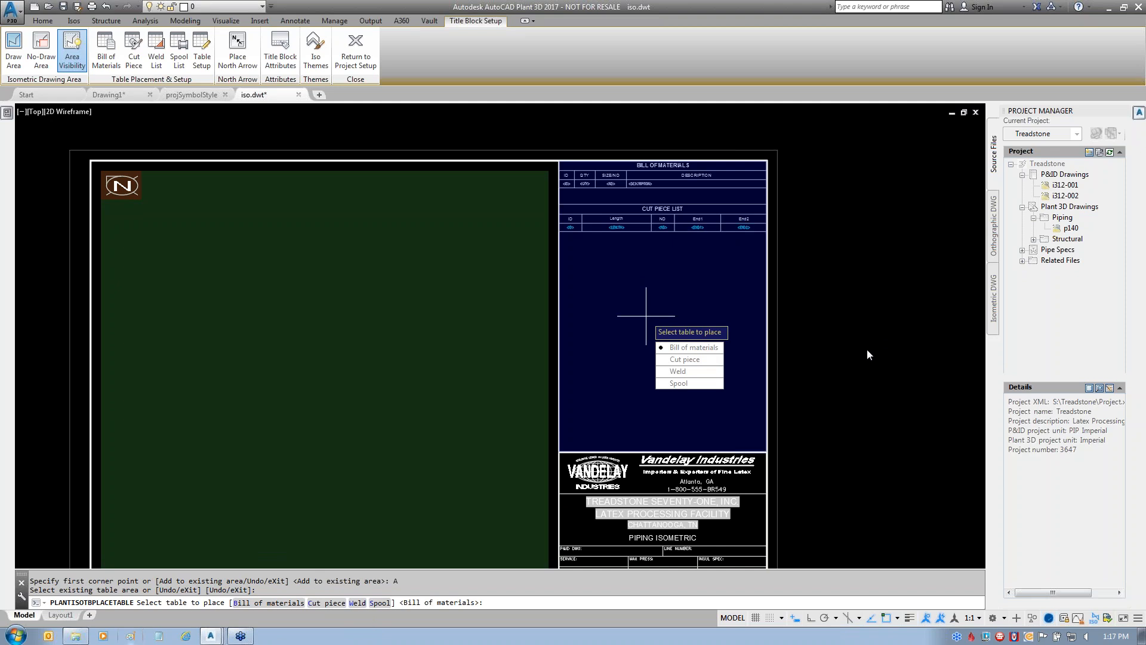
key(Escape)
key(Escape)
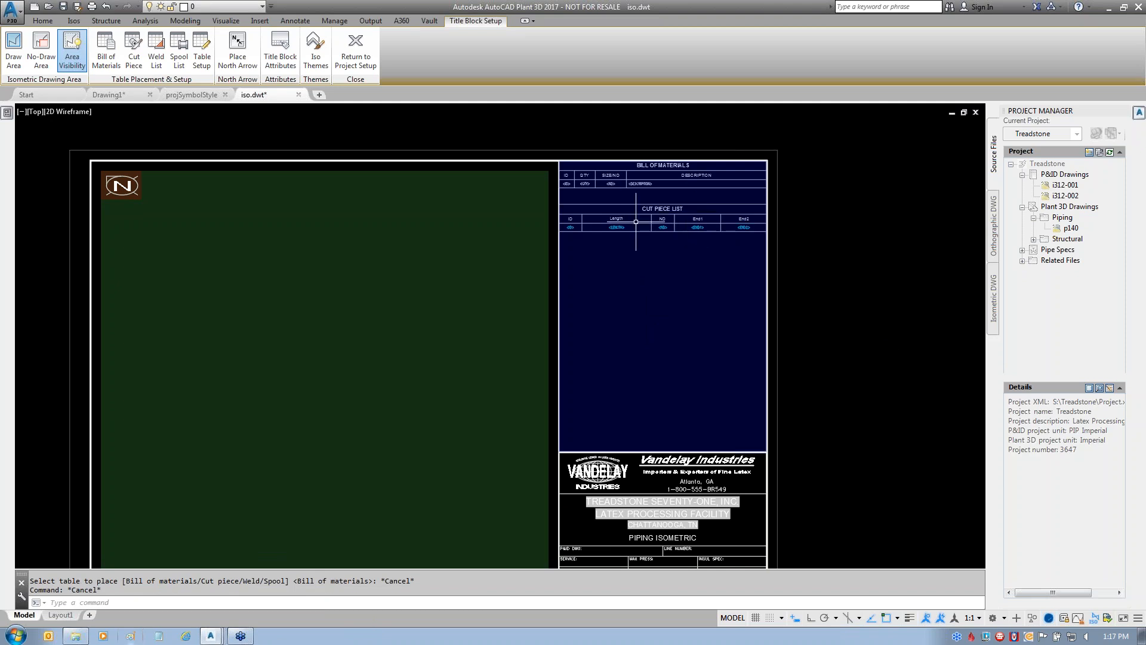
- Unlock all data row cells of the cut piece list, from ID to End2
scroll(661, 222, up, 3)
middle_drag(863, 354, 845, 378)
scroll(669, 263, up, 2)
click(408, 246)
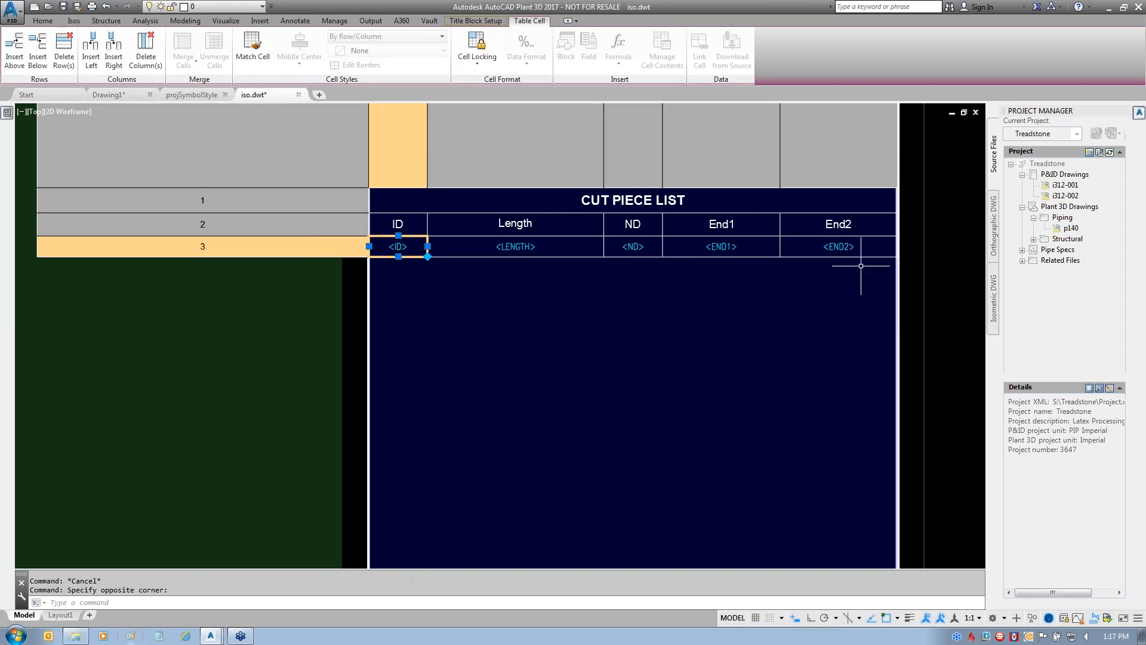
shift+click(869, 247)
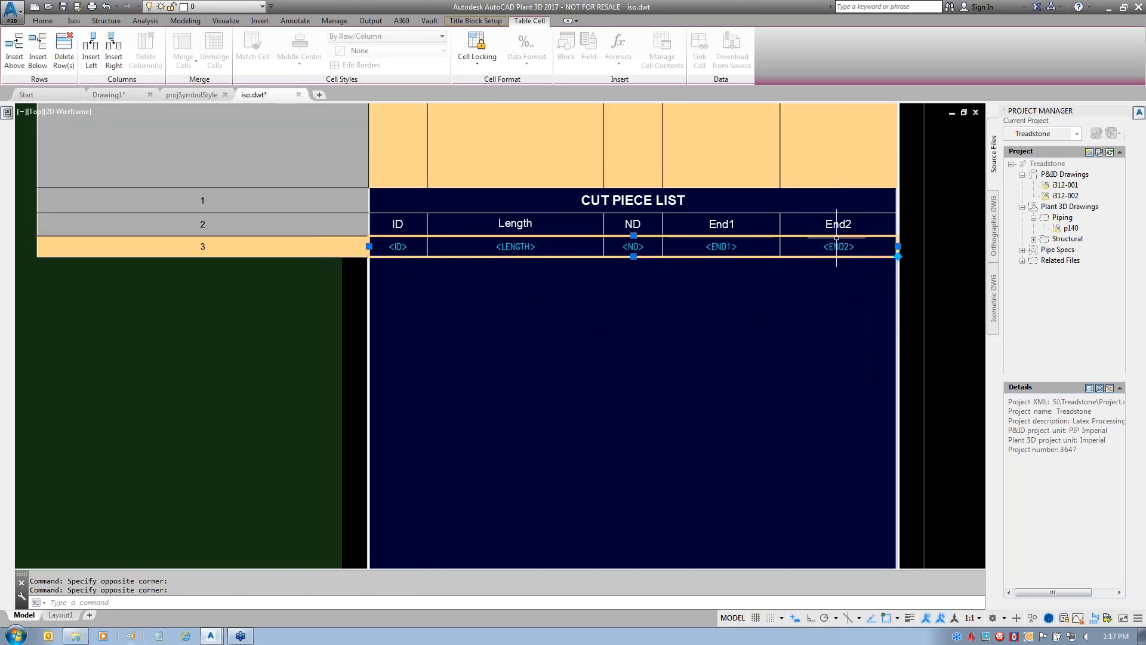
click(469, 66)
click(483, 87)
- Set the text color of the cut piece list's data row to ByBlock, and lock the cells' content and format
mouse_move(6, 120)
click(219, 403)
click(231, 405)
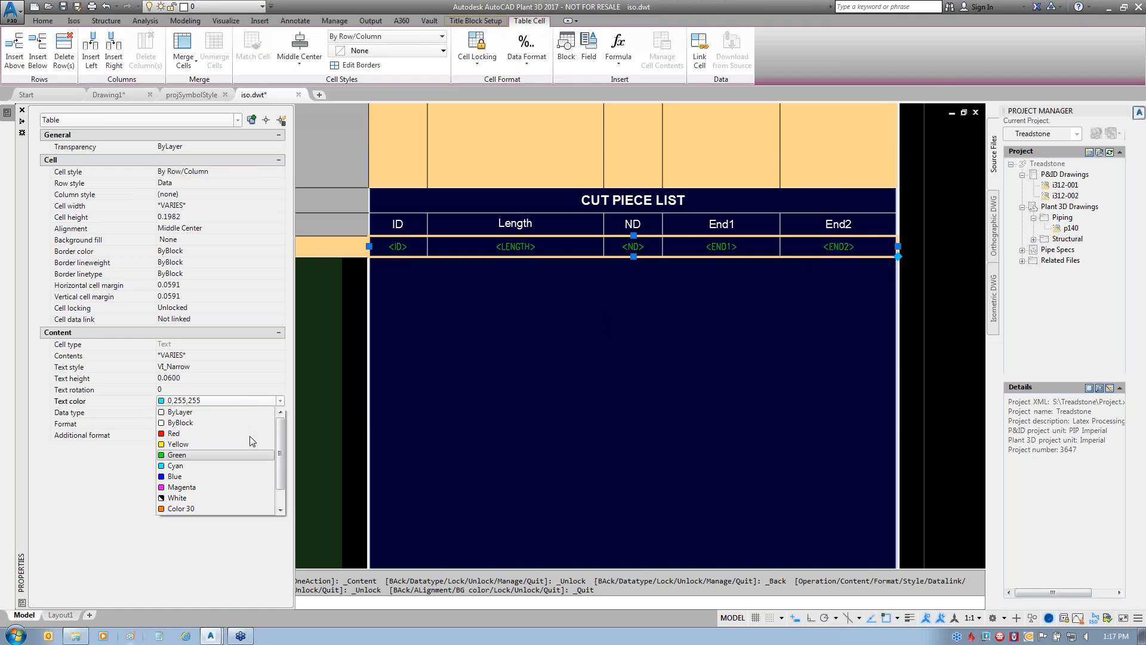
click(217, 424)
click(477, 53)
click(496, 125)
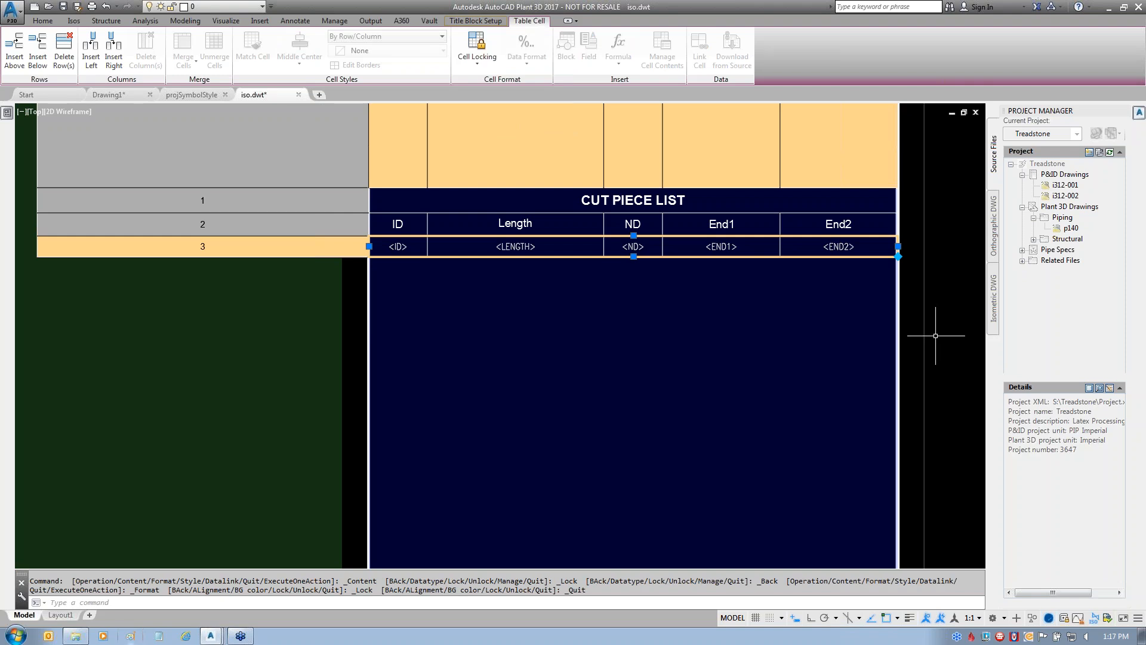
key(Escape)
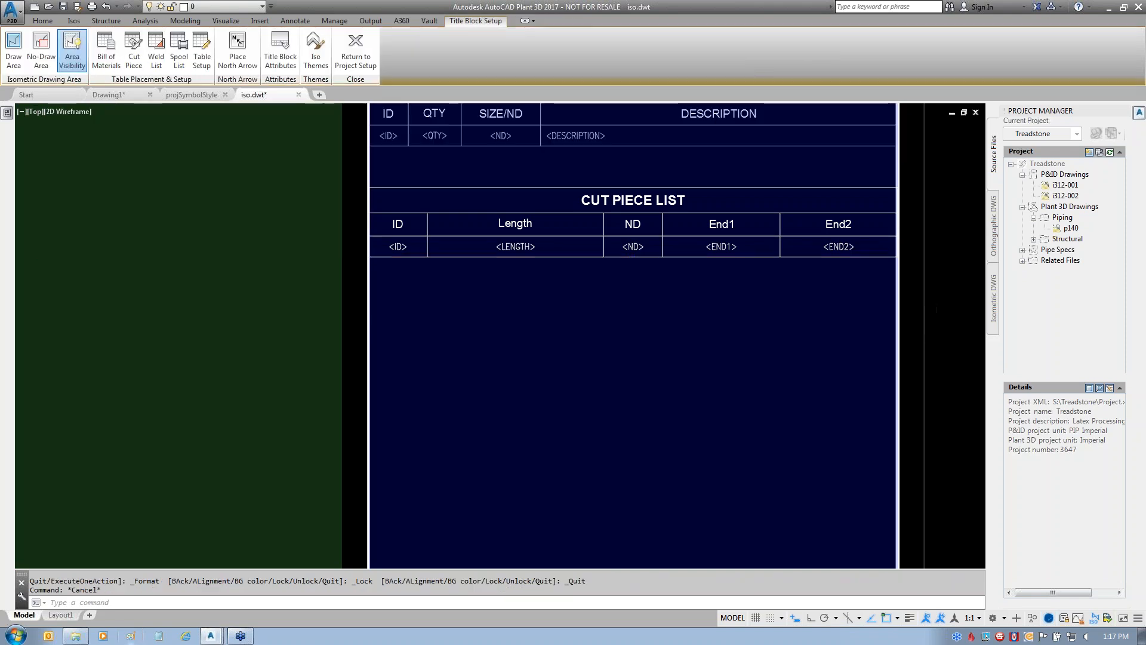
- Set the north arrow's direction to LowerRight
text(z)
key(Return)
text(e)
key(Return)
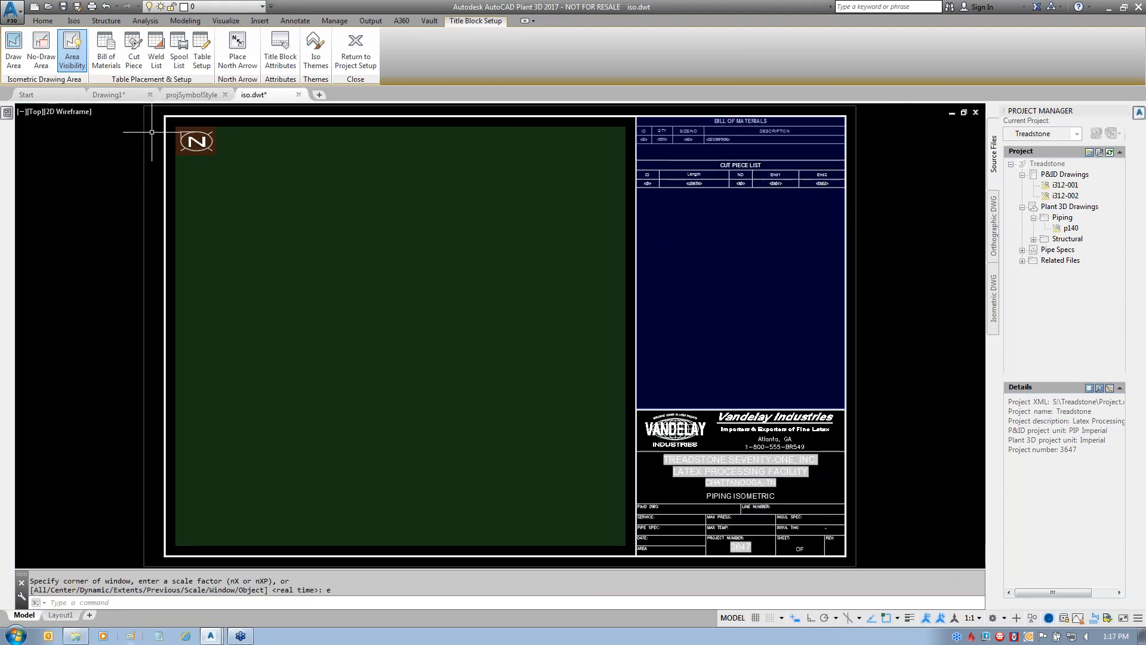
scroll(154, 132, up, 5)
click(400, 226)
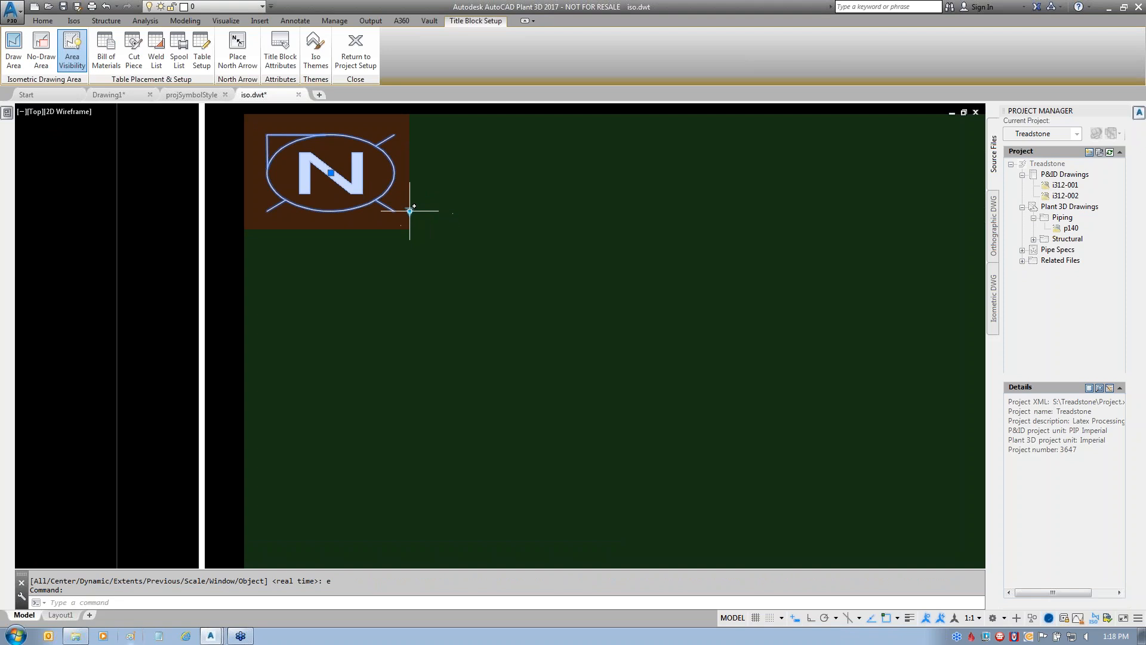
click(410, 211)
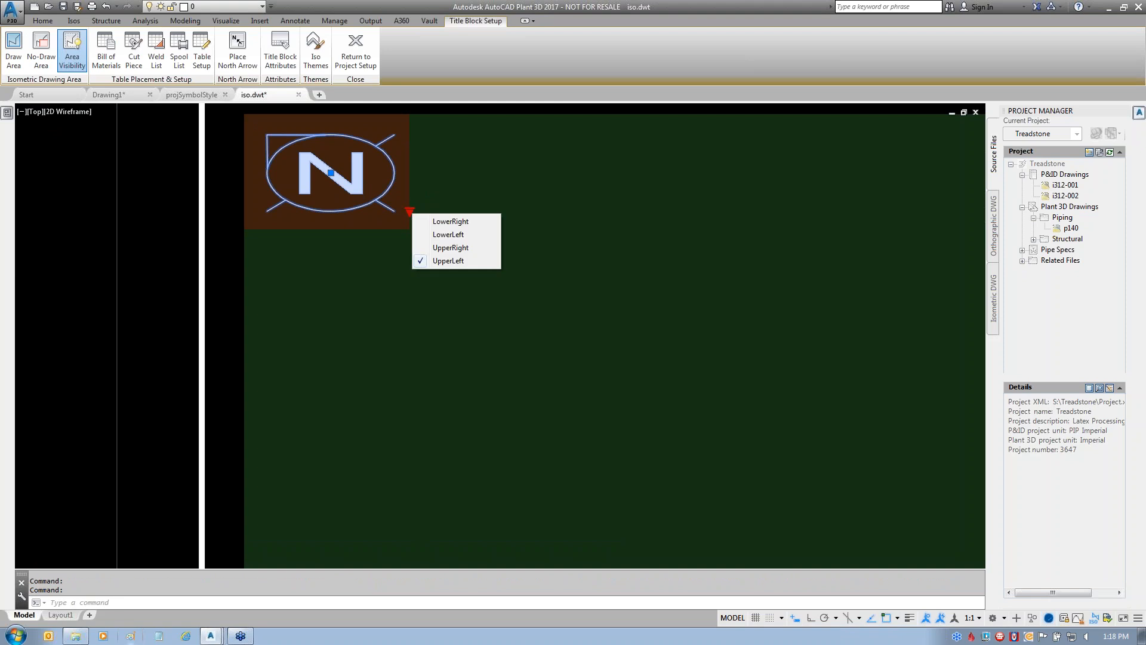
click(451, 221)
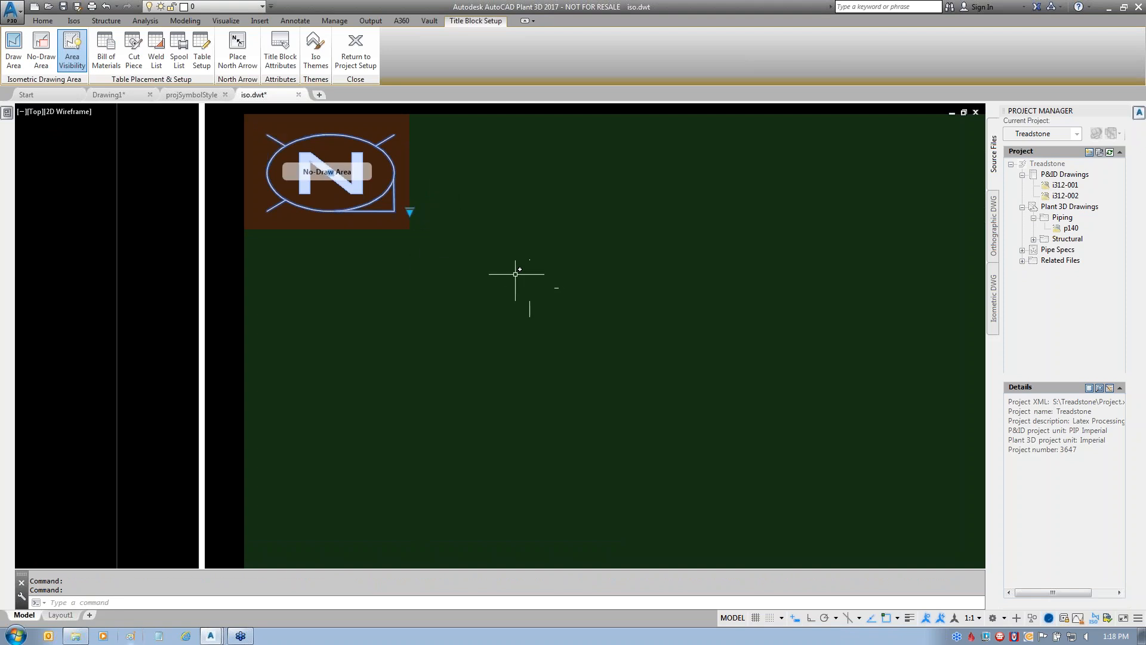
key(Escape)
scroll(521, 332, down, 3)
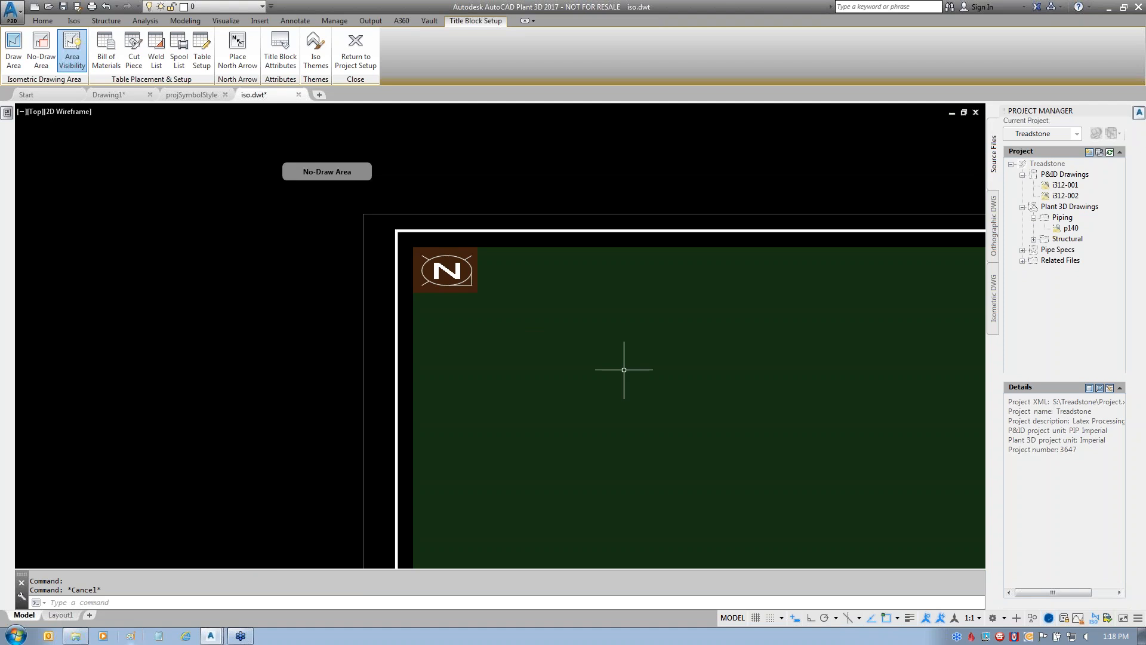
scroll(575, 332, down, 3)
- Return to the project setup, saving the title block changes to iso.dwt
text(z)
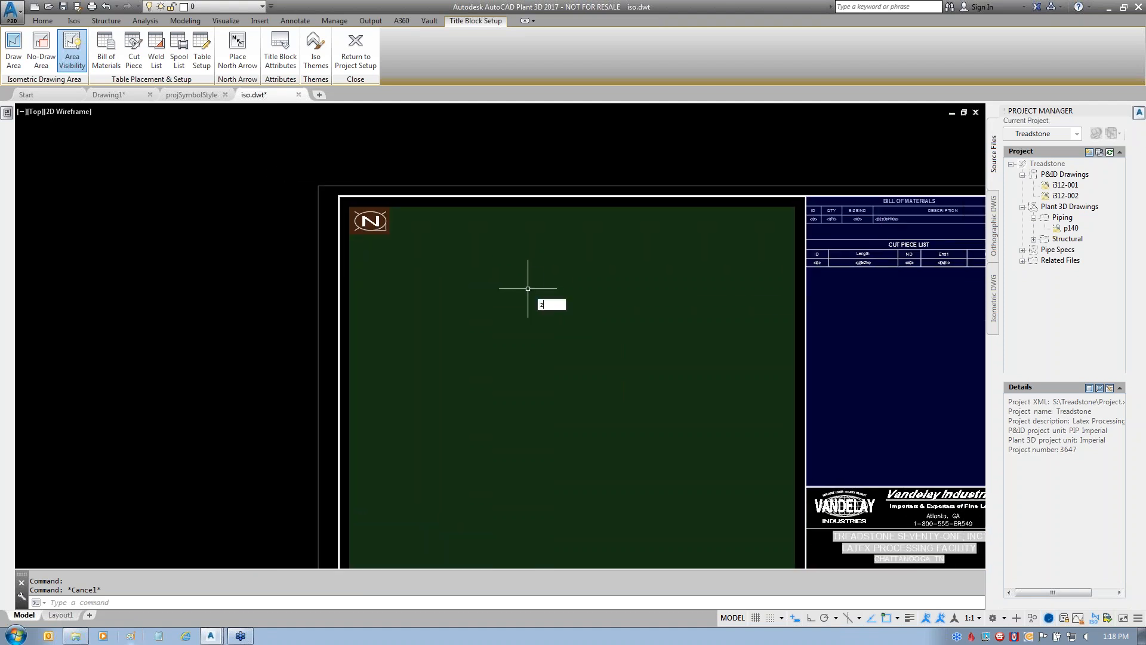
key(Return)
text(e)
key(Return)
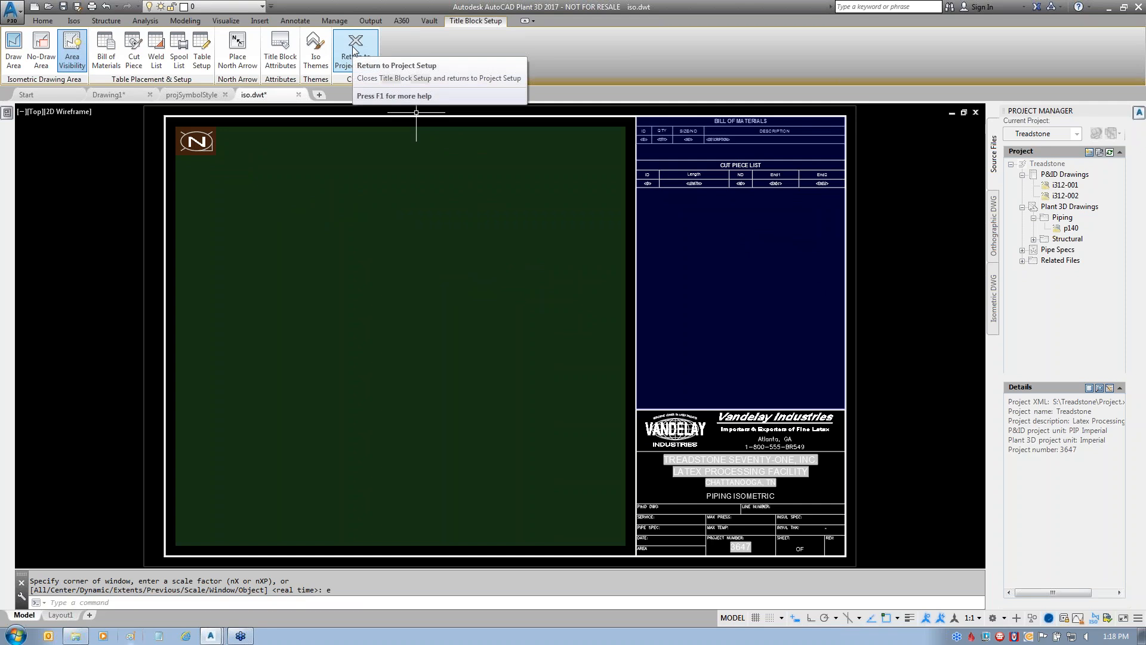
click(355, 48)
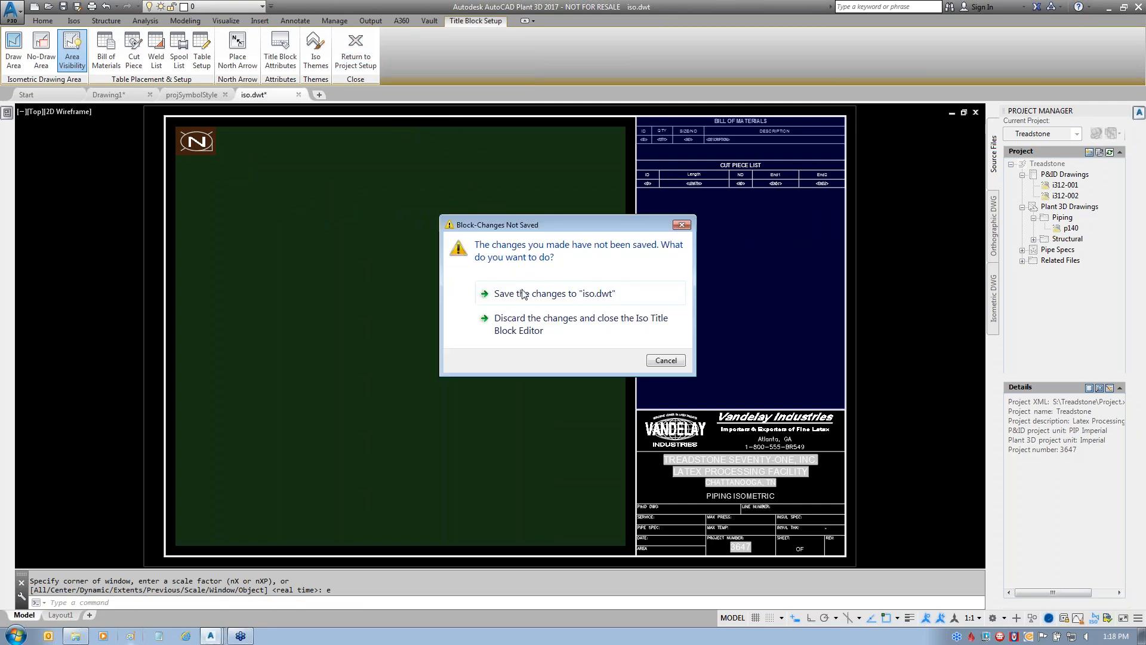
click(523, 294)
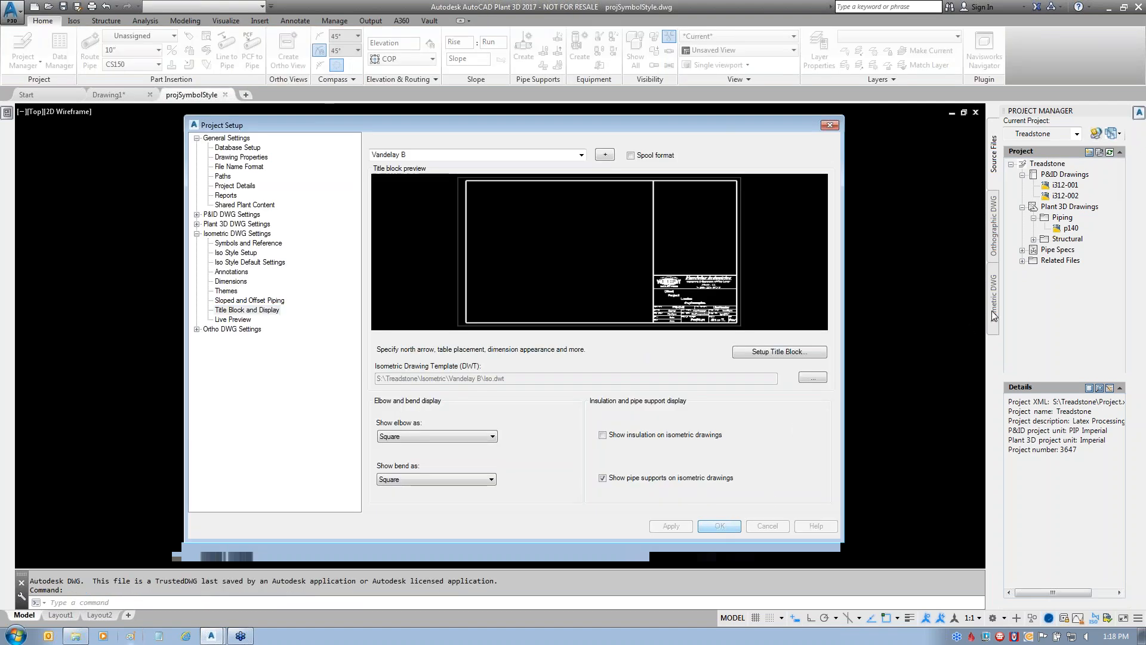
- Open the PW-1000-1 isometric drawing to check its current layout, and close it again
click(1090, 250)
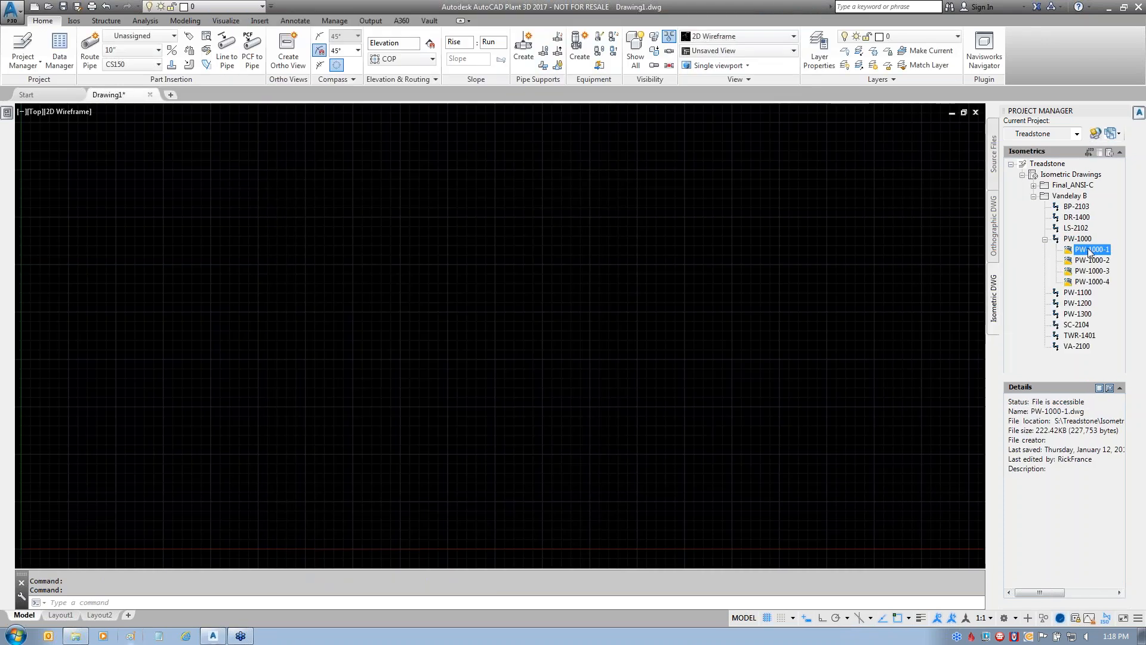
double_click(1090, 250)
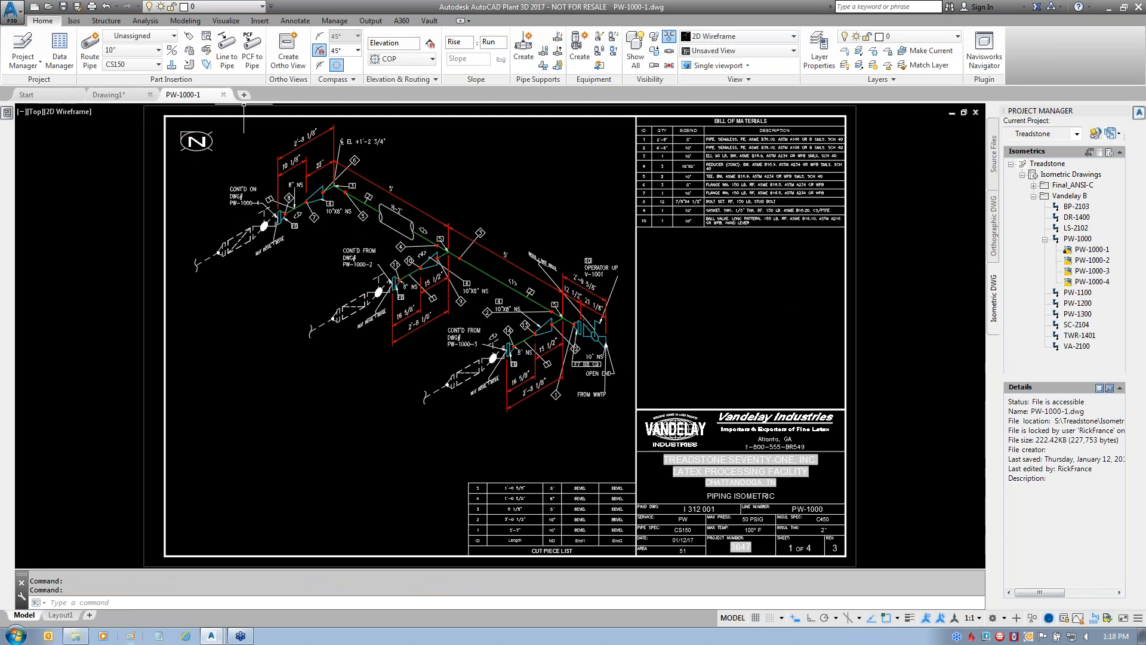
click(223, 94)
click(594, 344)
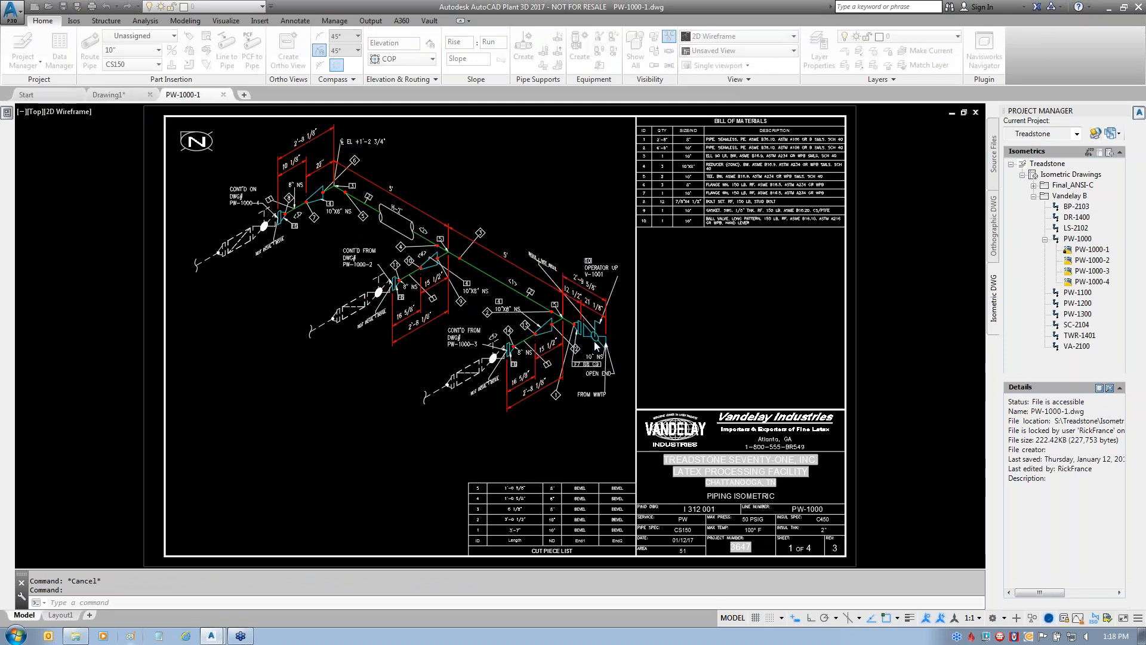
- Remove the drawings PW-1000-1 through PW-1000-4 from the Vandelay B isometrics in the project
click(1092, 250)
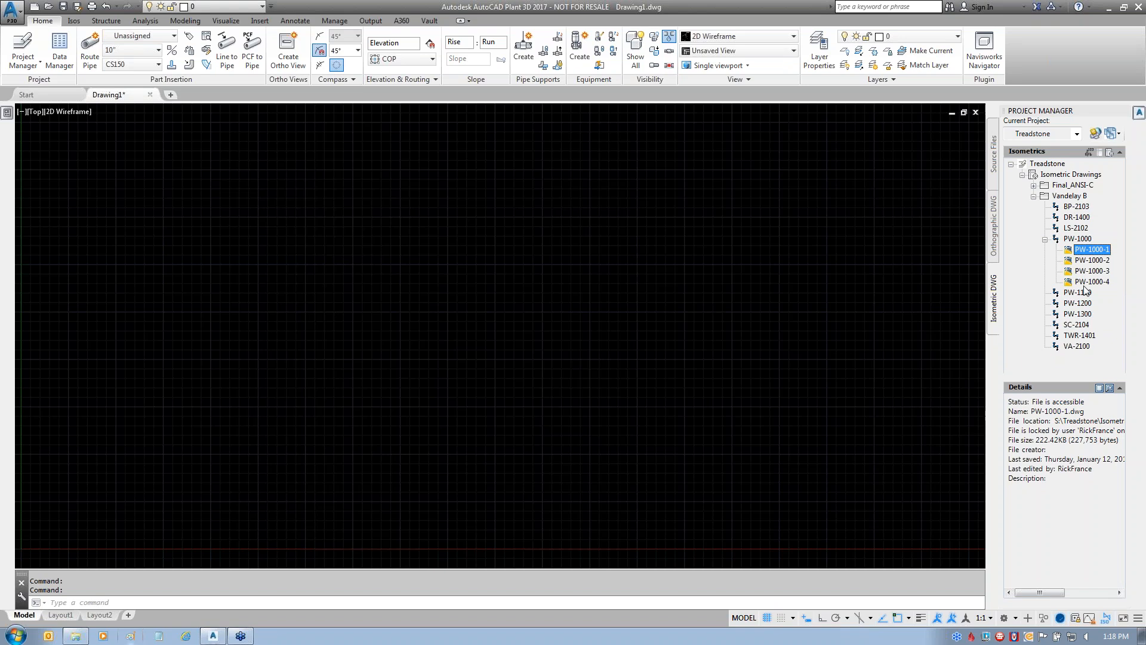
shift+click(1091, 282)
right_click(1092, 261)
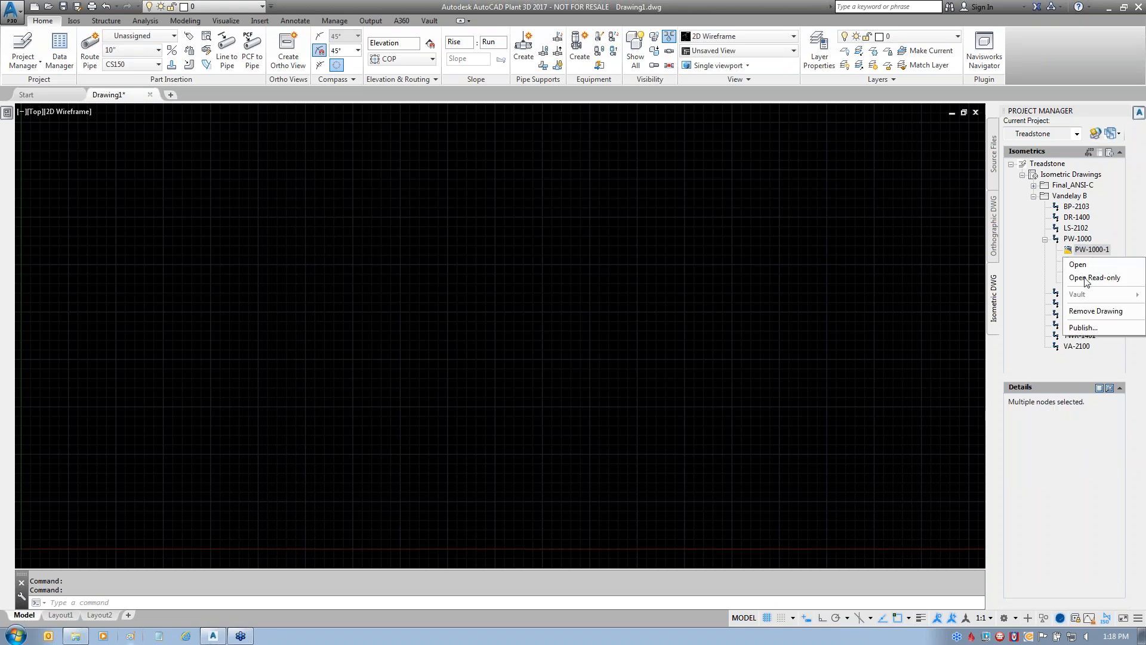
click(1093, 307)
click(474, 319)
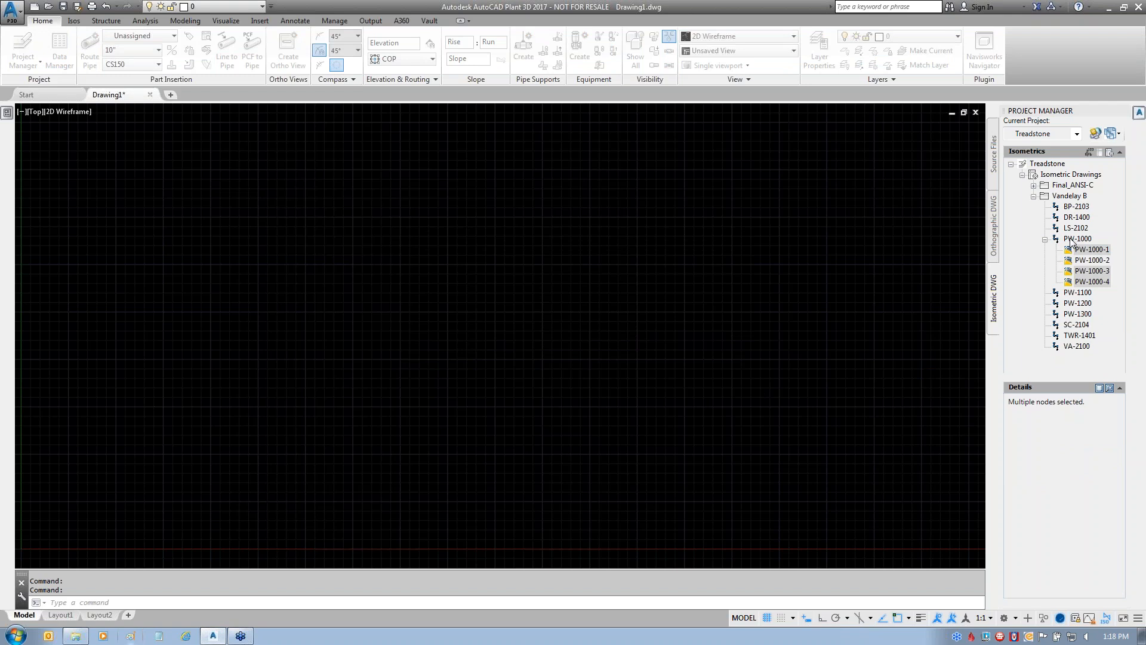
- Create the production isometric for line PW-1000 with the Vandelay B style, overwriting existing output
right_click(1075, 238)
click(1084, 291)
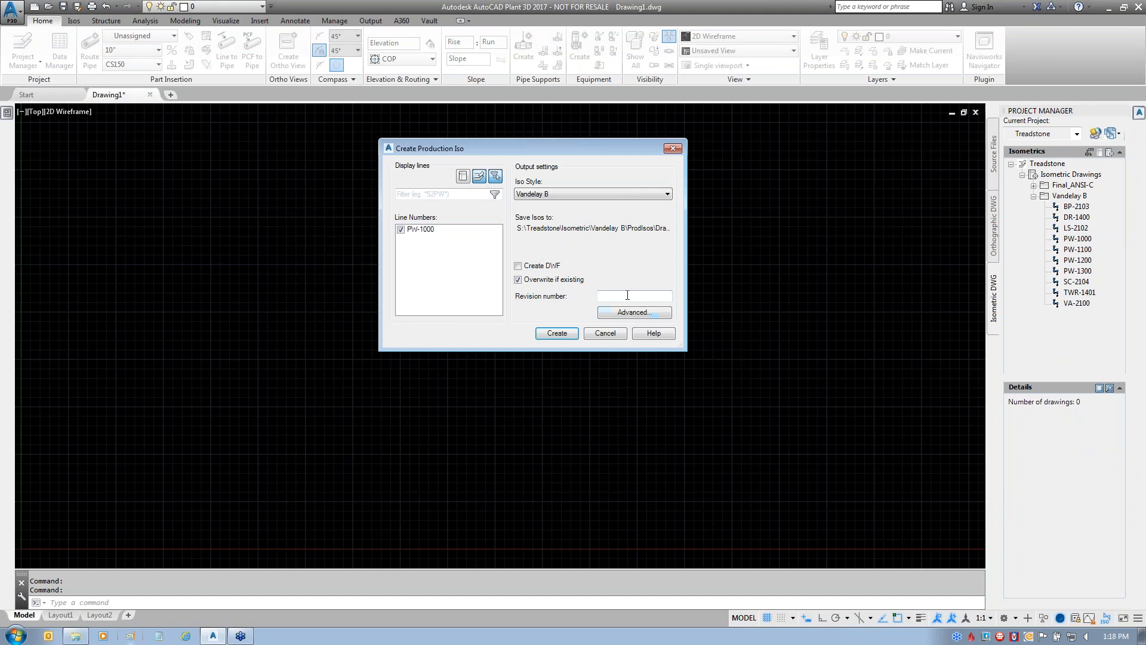
click(564, 338)
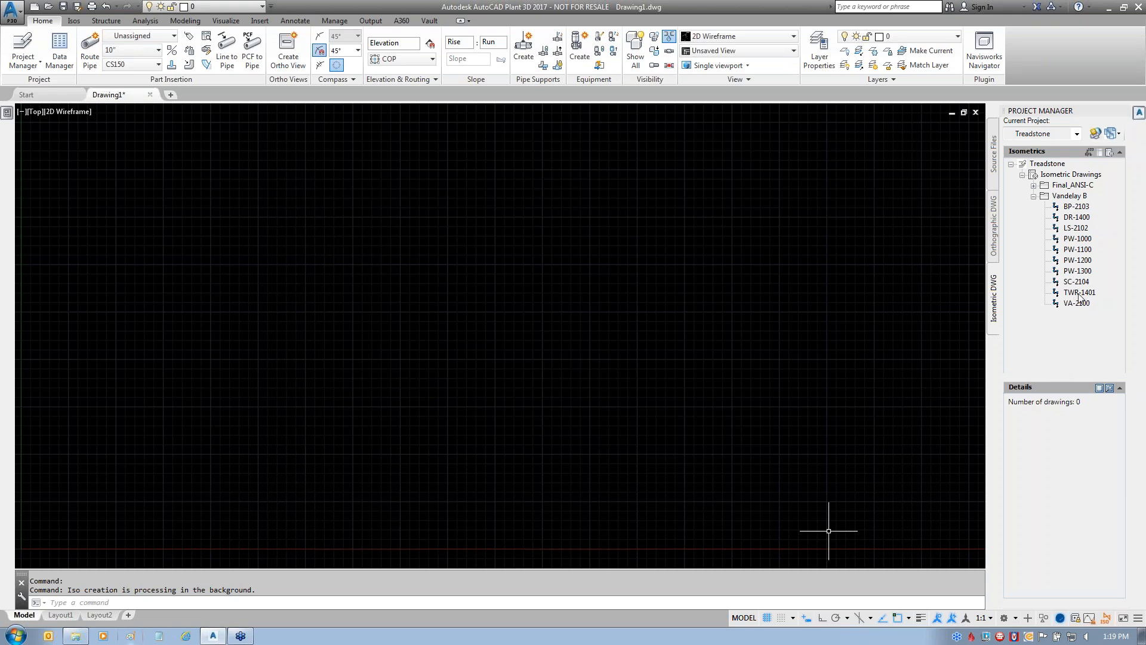
- Open the regenerated PW-1000 isometric drawing from the project and dismiss the creation notice
click(1044, 240)
double_click(1087, 252)
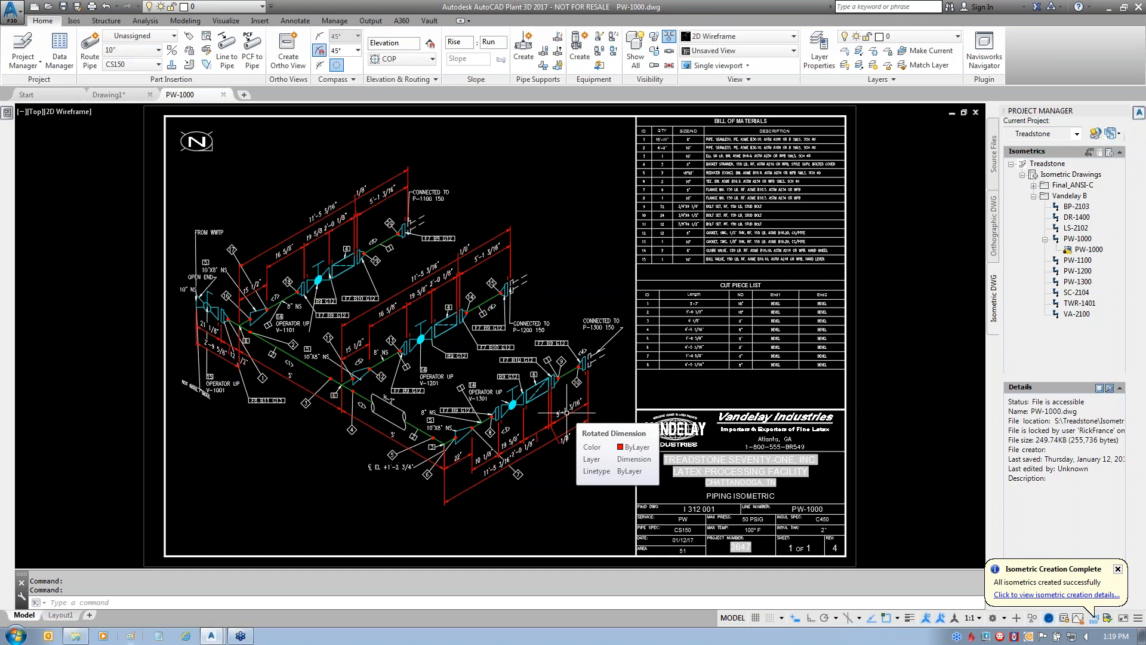
click(1118, 568)
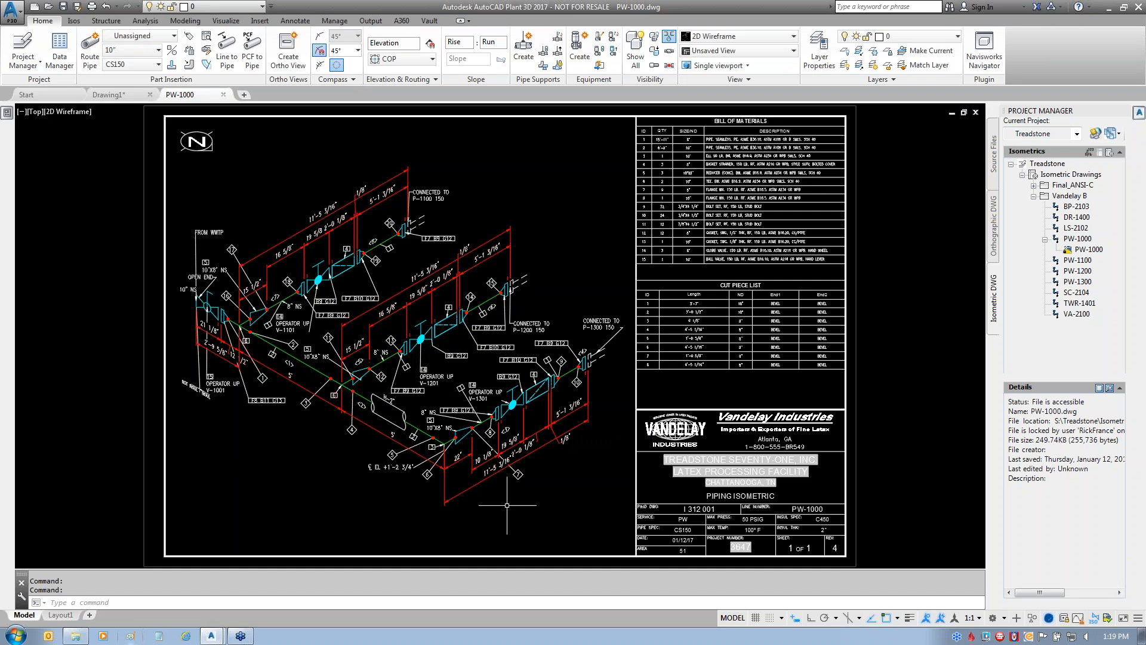
- Examine how the bill of materials and cut piece list are stacked above the title block in the PW-1000 isometric
scroll(881, 191, down, 3)
scroll(881, 178, up, 4)
scroll(881, 178, up, 3)
mouse_move(881, 178)
middle_down()
mouse_move(877, 341)
mouse_move(899, 301)
middle_up()
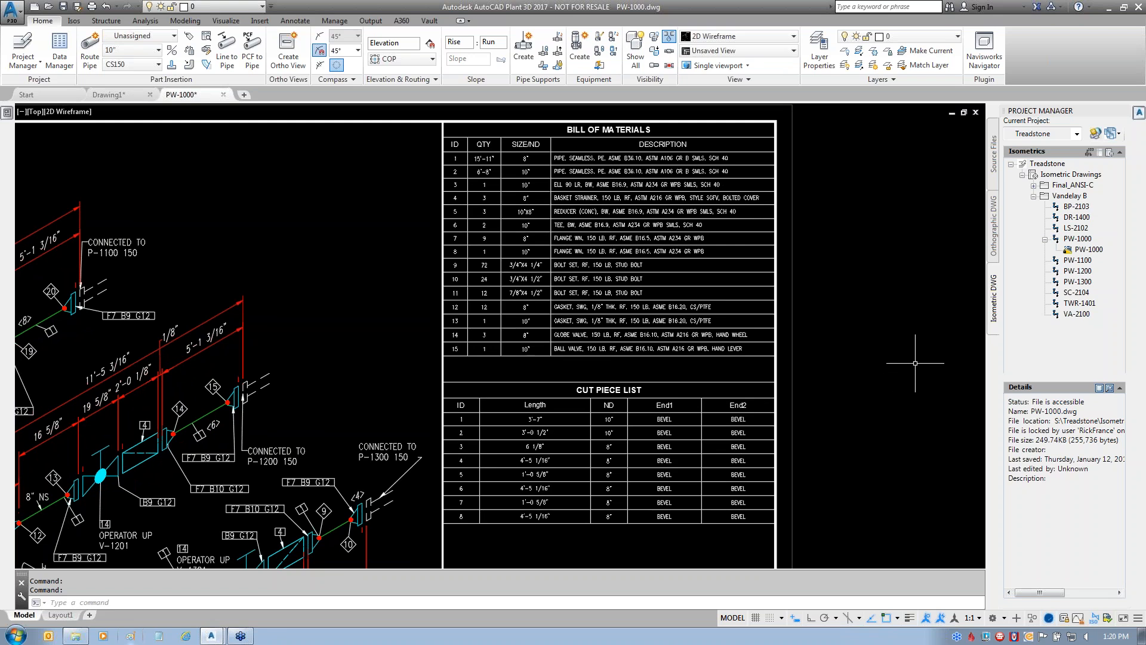
scroll(814, 358, down, 4)
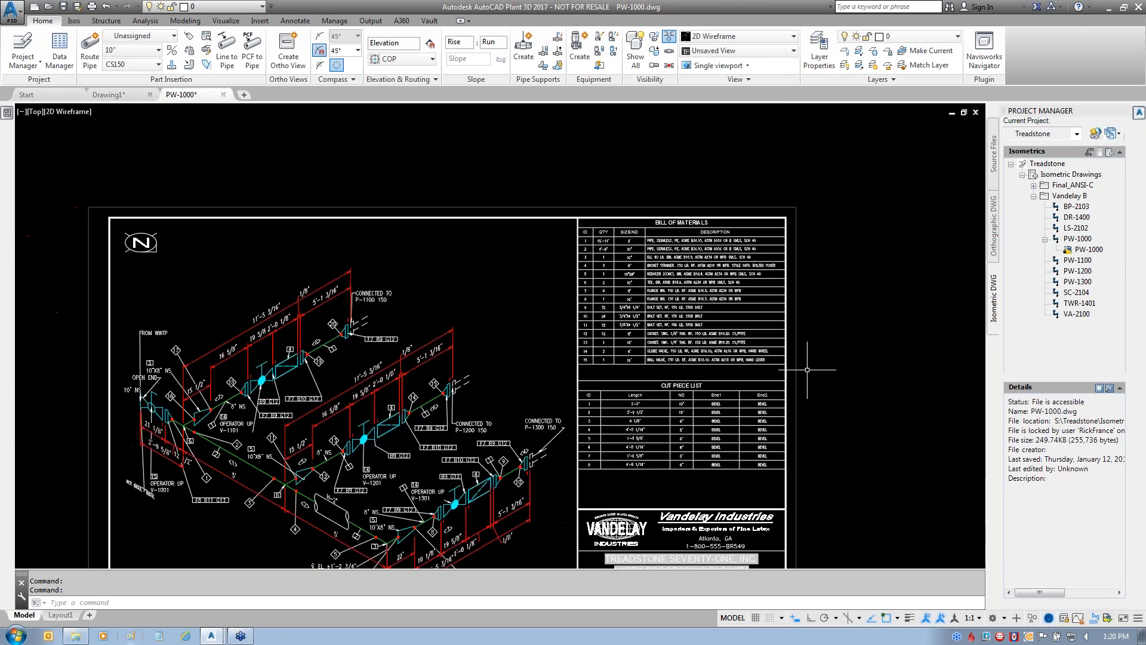
mouse_move(583, 151)
mouse_down()
mouse_move(592, 319)
mouse_move(778, 330)
mouse_move(794, 322)
mouse_move(784, 233)
mouse_move(795, 142)
mouse_up()
mouse_move(591, 439)
mouse_down()
mouse_move(687, 435)
mouse_move(686, 314)
mouse_up()
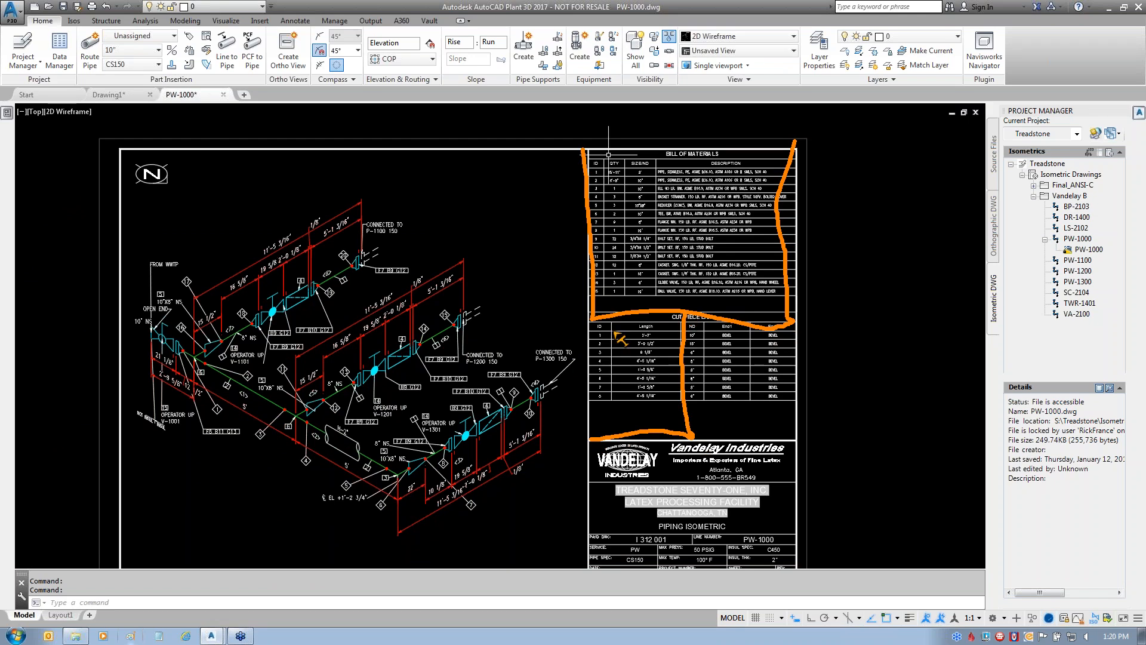
drag(688, 436, 794, 438)
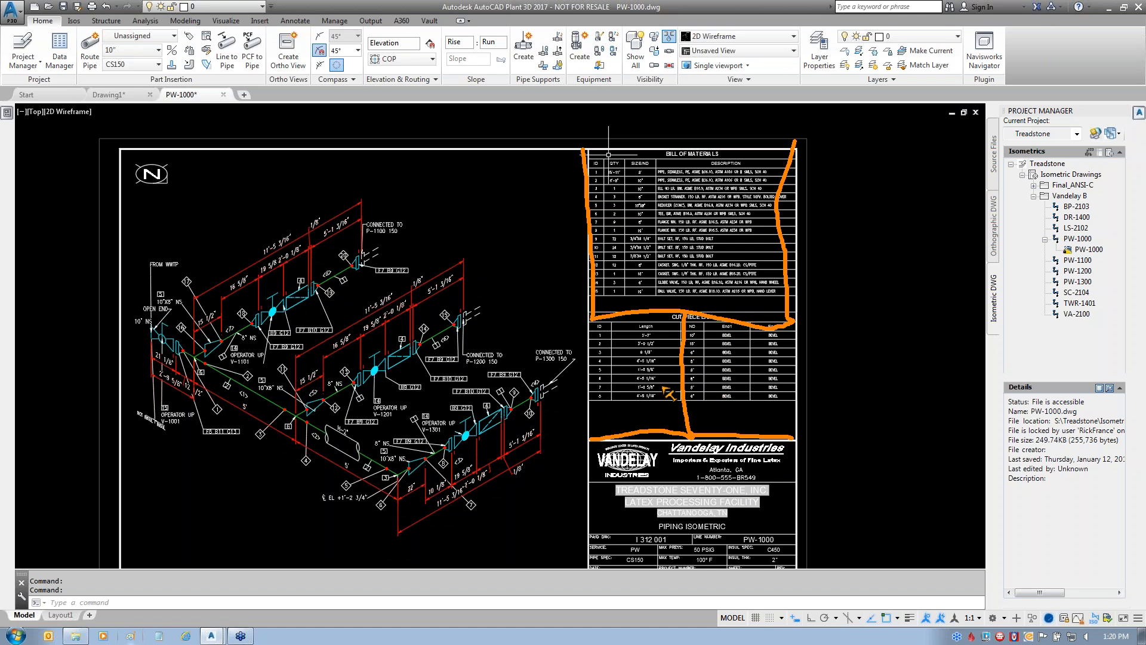
key(Escape)
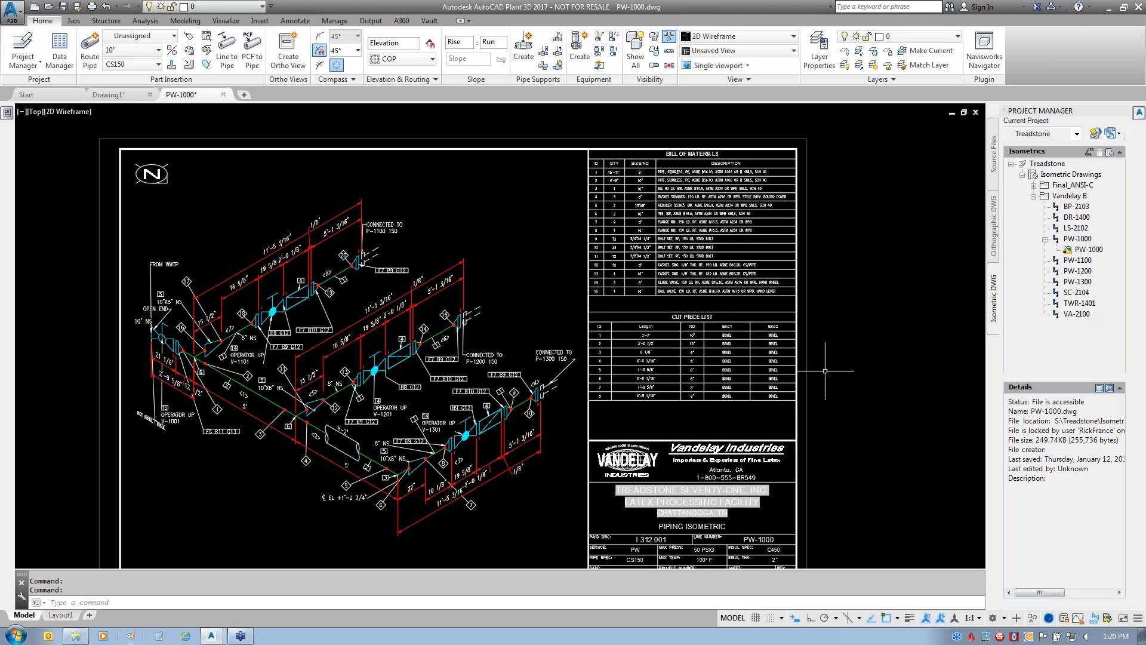
- Zoom to the extents of the PW-1000 isometric to view the whole sheet
text(ze)
key(Return)
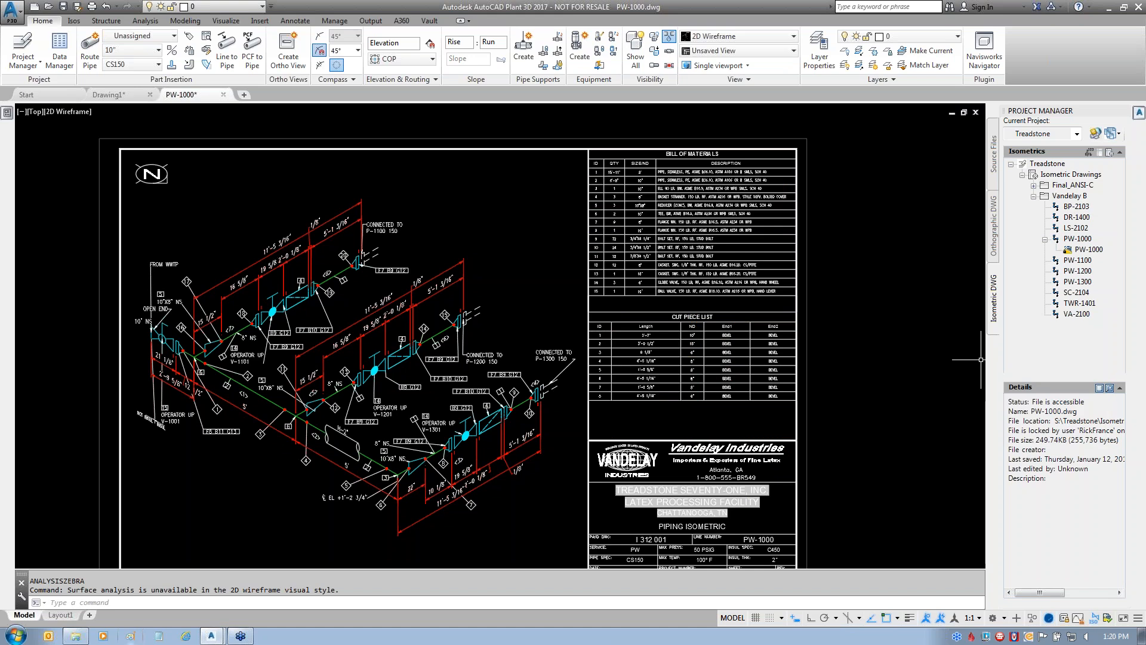
text(z)
key(Return)
text(e)
key(Return)
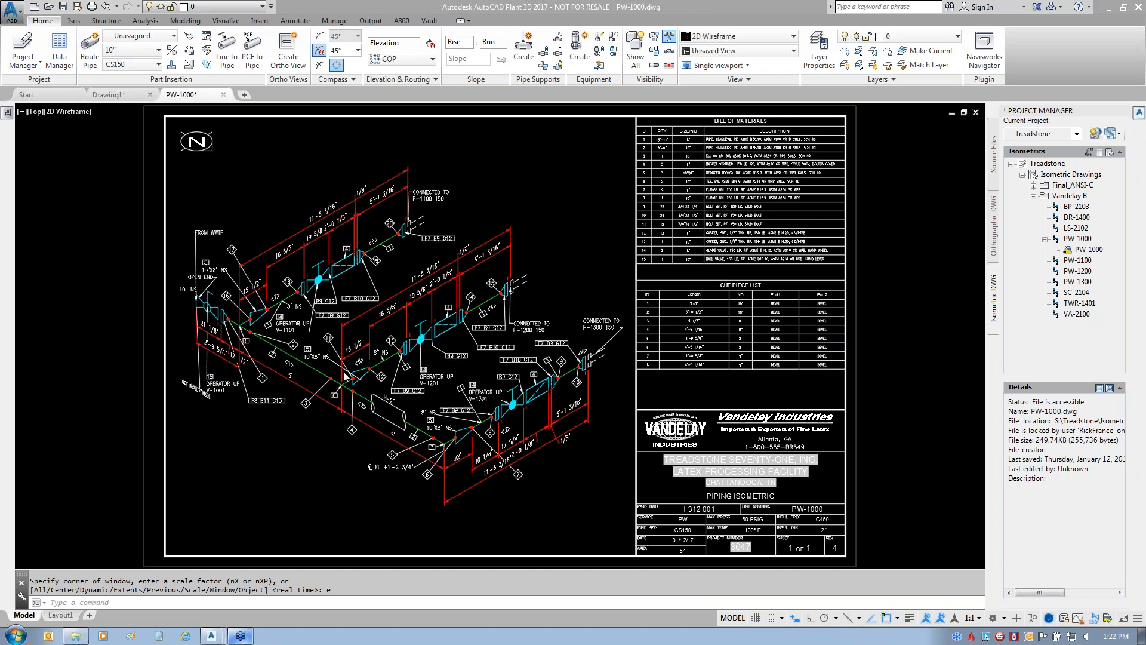
- Examine the insulation symbol on the lower pipe run and the Insulation Symbol command among the iso annotations
mouse_move(362, 392)
mouse_down()
mouse_move(426, 433)
mouse_move(358, 388)
mouse_move(373, 371)
mouse_up()
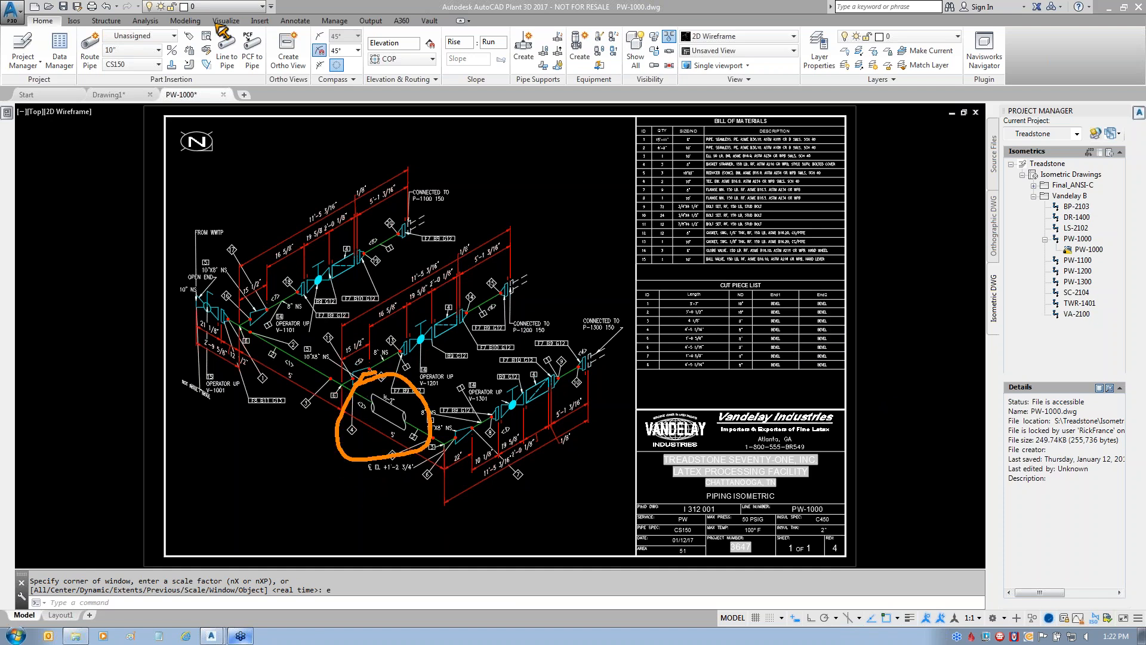
key(Escape)
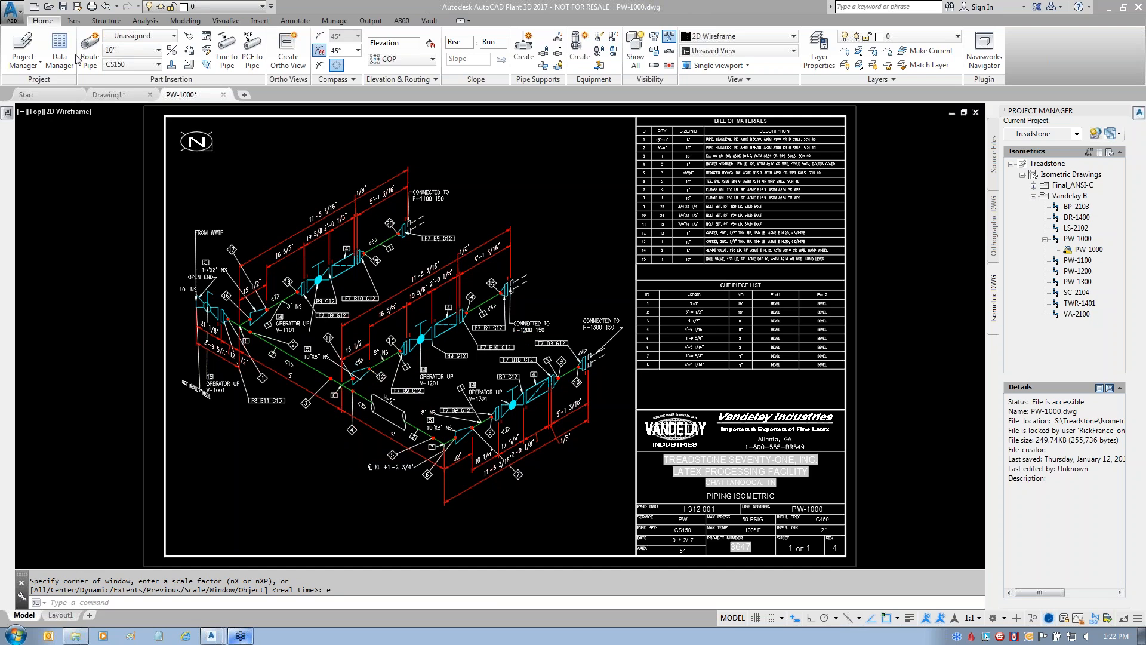
click(74, 22)
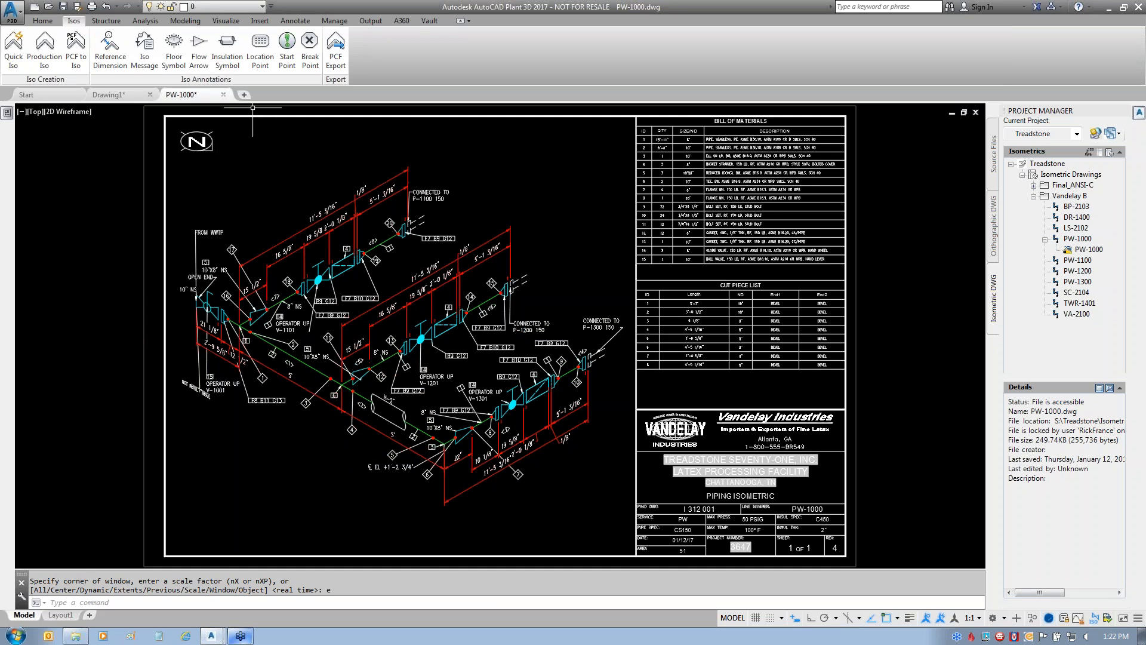
mouse_move(236, 24)
mouse_down()
mouse_move(223, 95)
mouse_move(218, 29)
mouse_up()
mouse_move(226, 96)
mouse_down()
mouse_move(254, 448)
mouse_move(391, 418)
mouse_up()
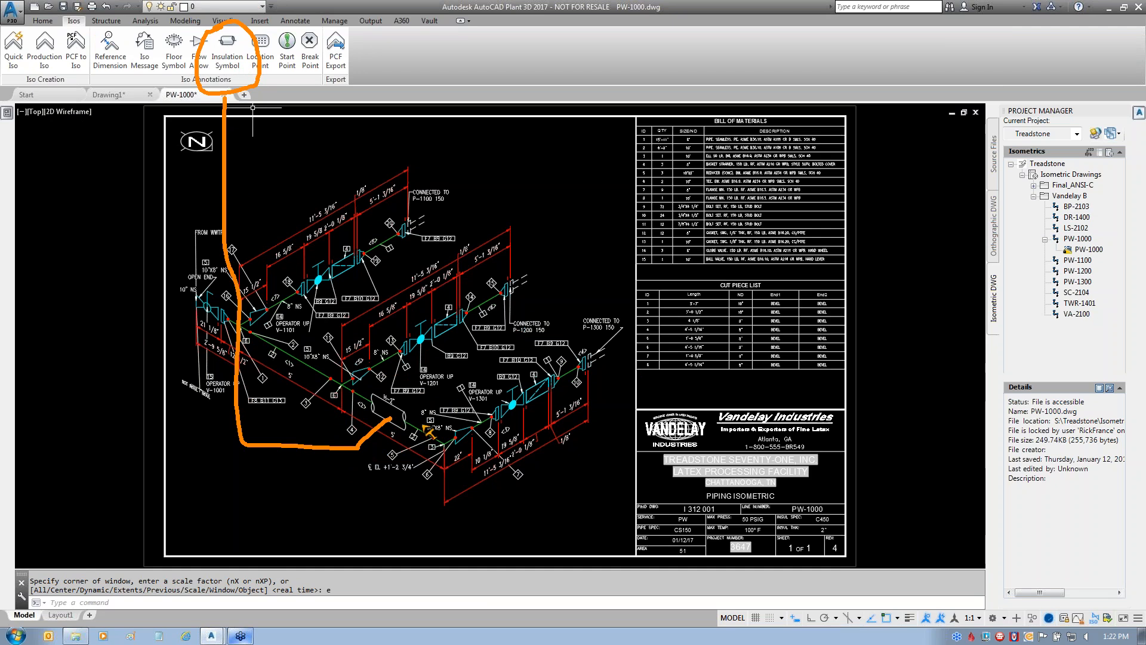
key(Escape)
scroll(403, 440, up, 2)
scroll(403, 440, up, 4)
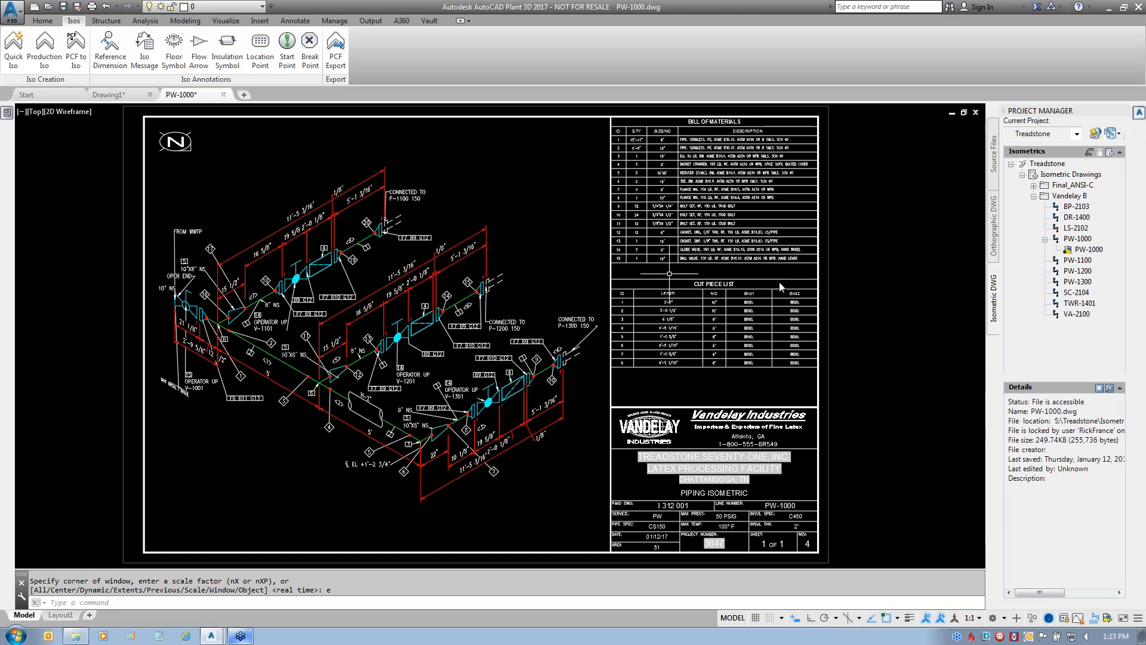
click(365, 401)
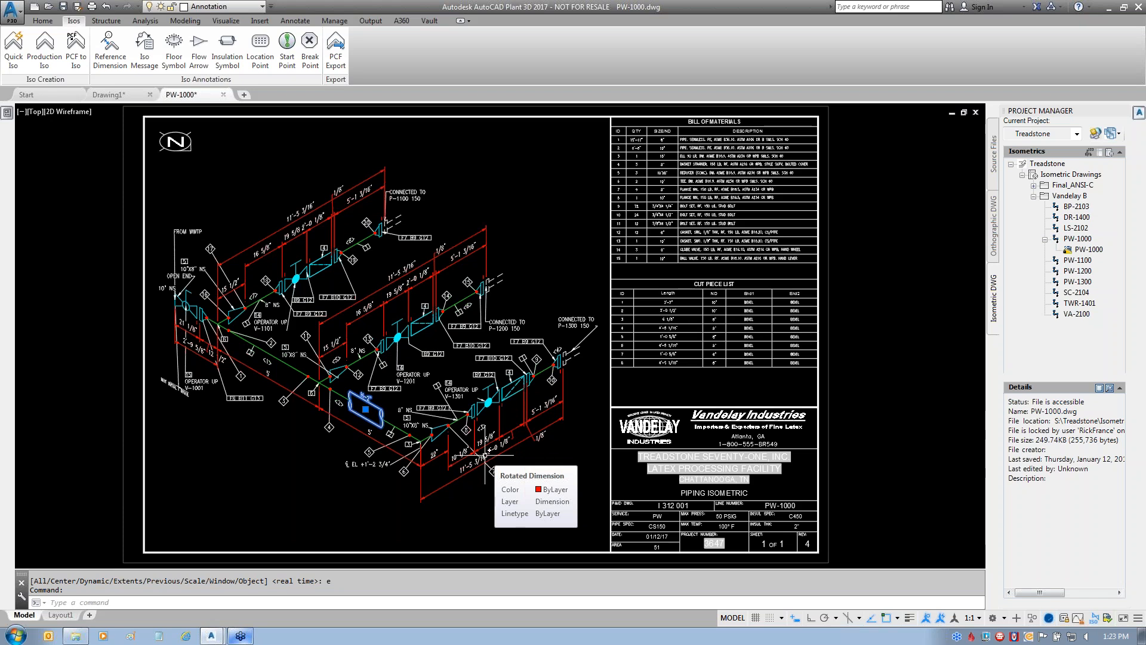
key(Escape)
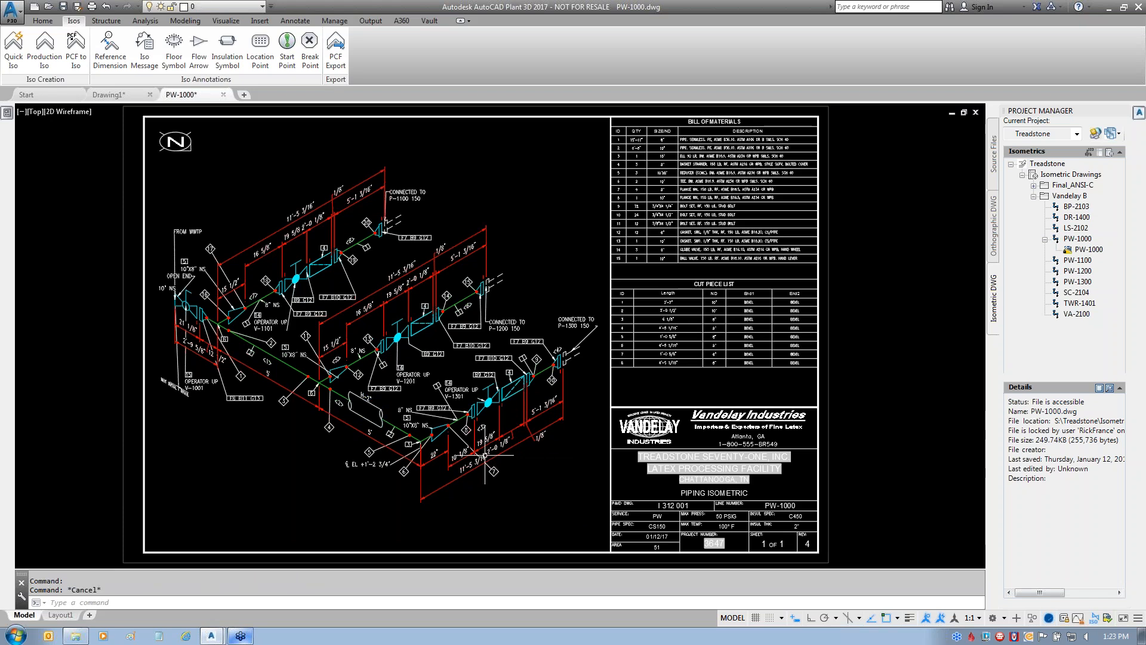